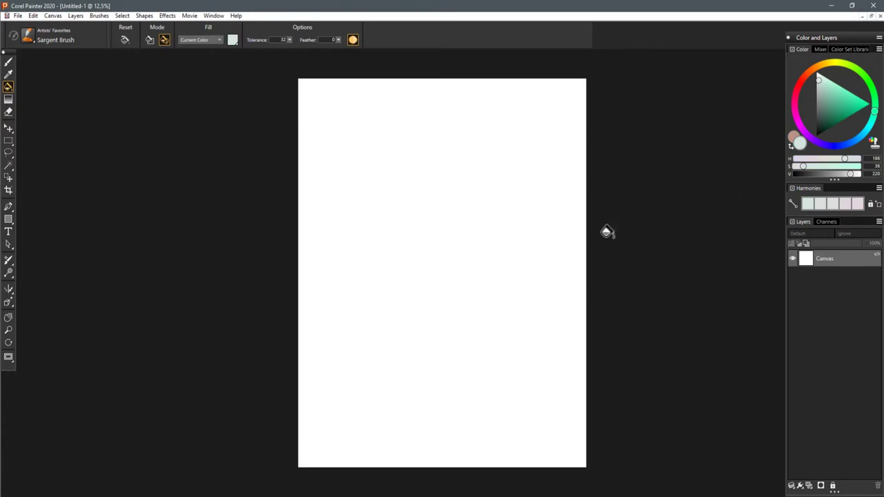
- Fill the whole canvas with a pale grey-green background colour, H 200, S 36, V 208
click(518, 214)
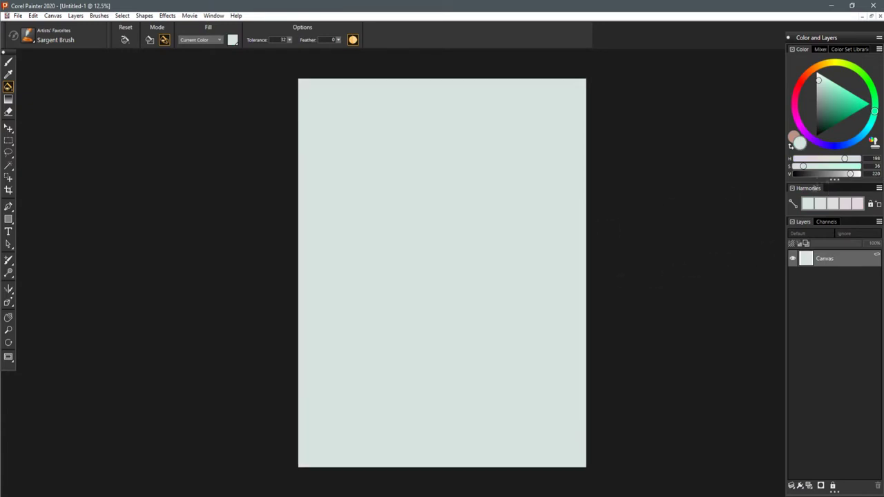
click(874, 113)
drag(850, 174, 847, 174)
click(615, 200)
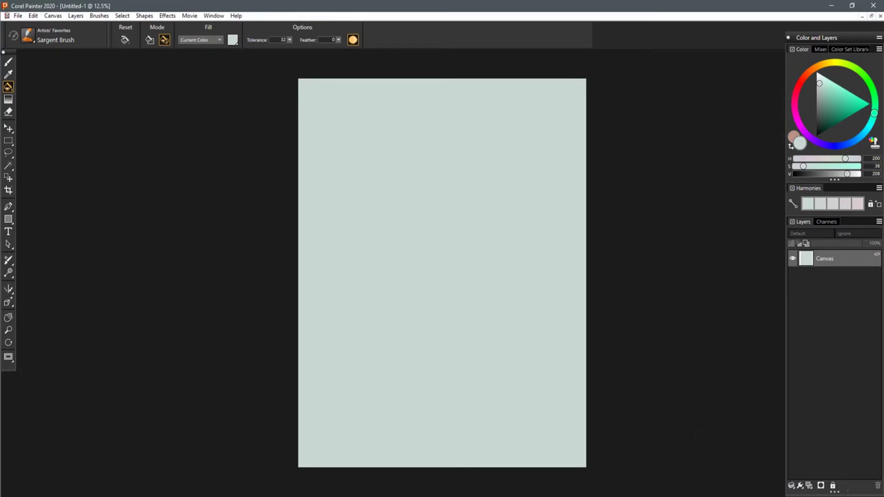
- On a new layer, paint a walking figure's head, torso and legs in pale beige (H 119, S 72, V 208) with the Sargent Brush
click(811, 485)
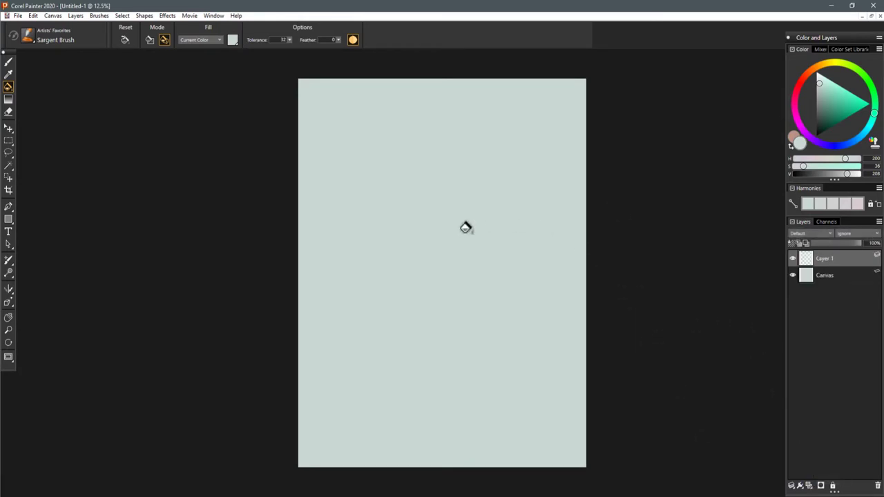
key(d)
key(b)
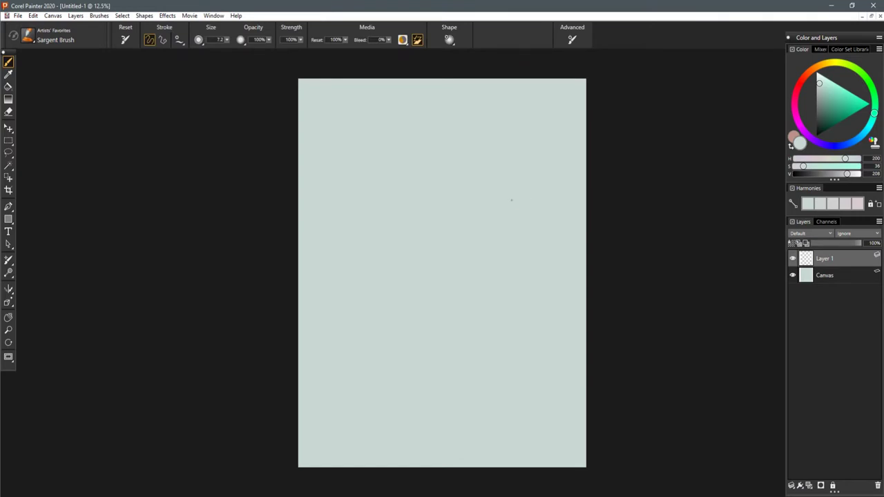
click(827, 63)
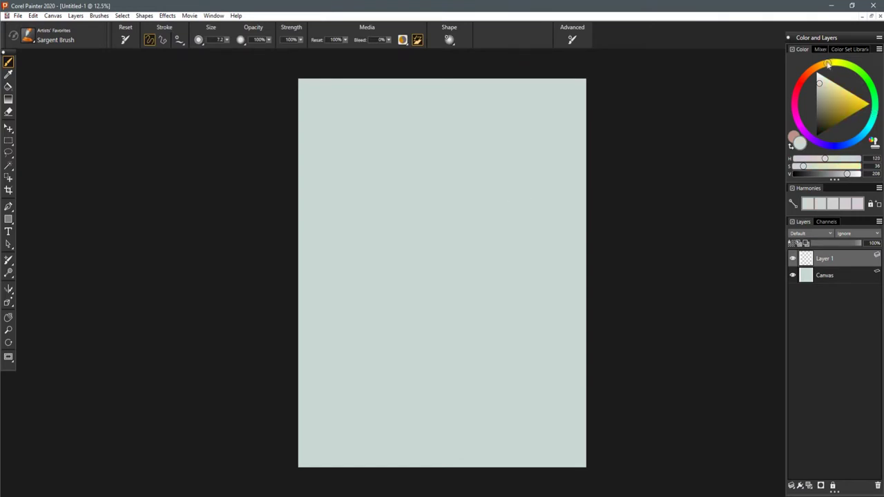
click(812, 166)
drag(488, 223, 452, 274)
key(ctrl+z)
mouse_move(440, 181)
mouse_down()
mouse_move(444, 192)
mouse_move(442, 178)
mouse_up()
drag(446, 298, 420, 348)
- Scale the painted figure down slightly with a transform, anchoring it at the head end
key(ctrl+t)
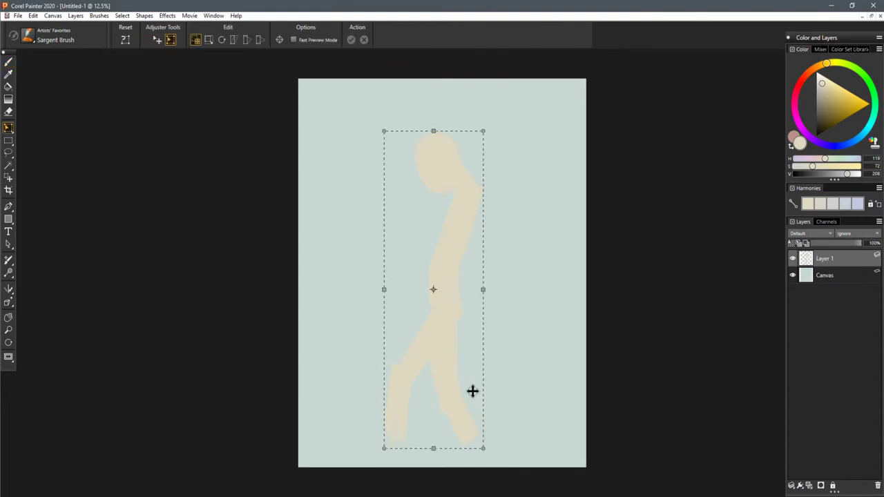
drag(482, 451, 477, 426)
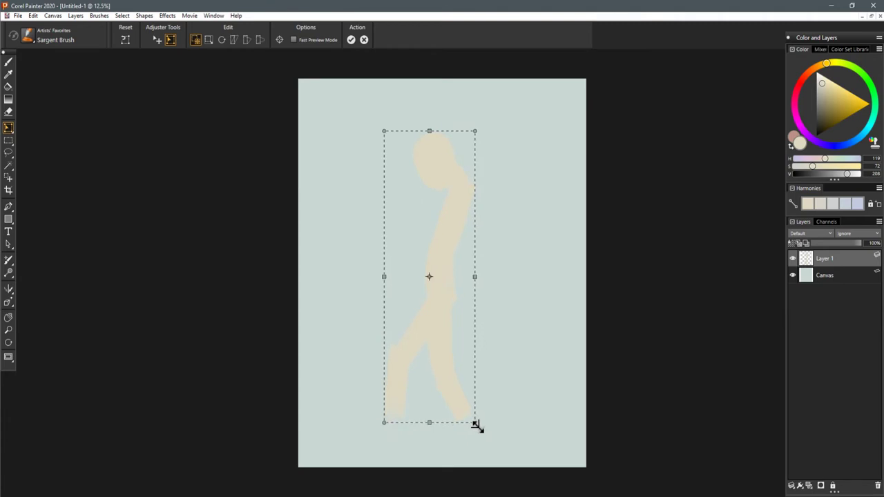
key(b)
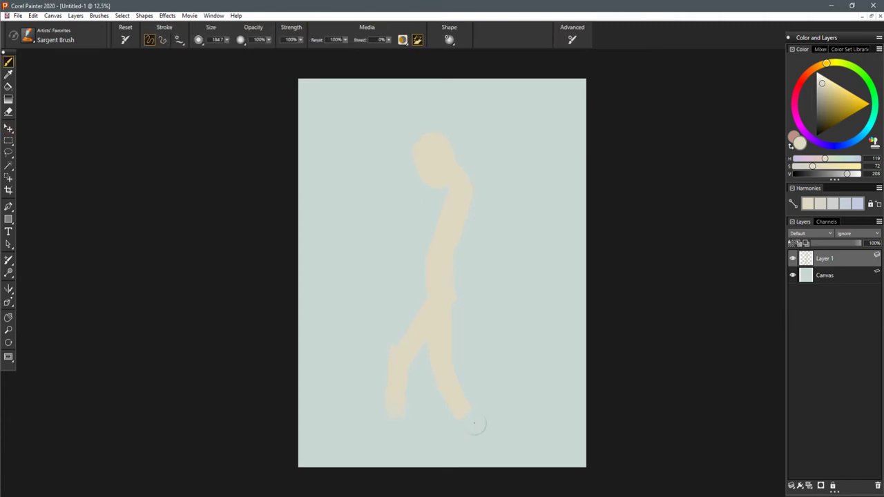
- Trim the edges of the figure's legs with the Eraser and lengthen the lower legs in beige
key(n)
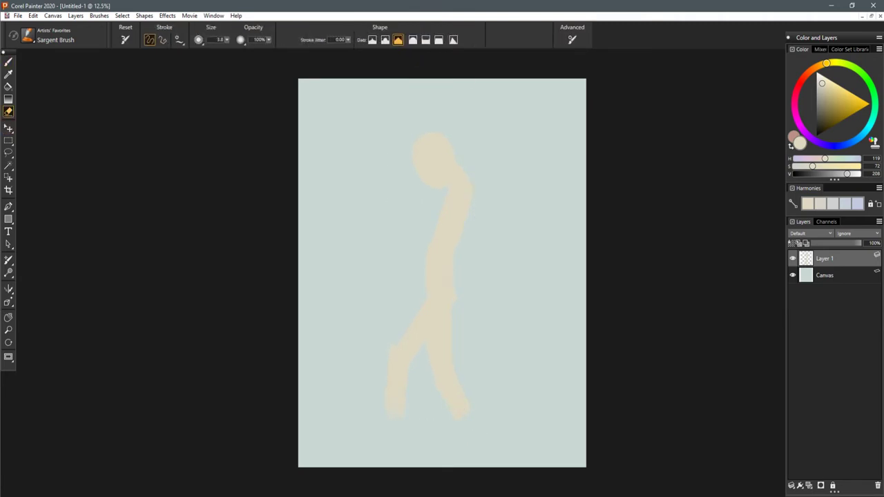
drag(463, 383, 468, 384)
key(b)
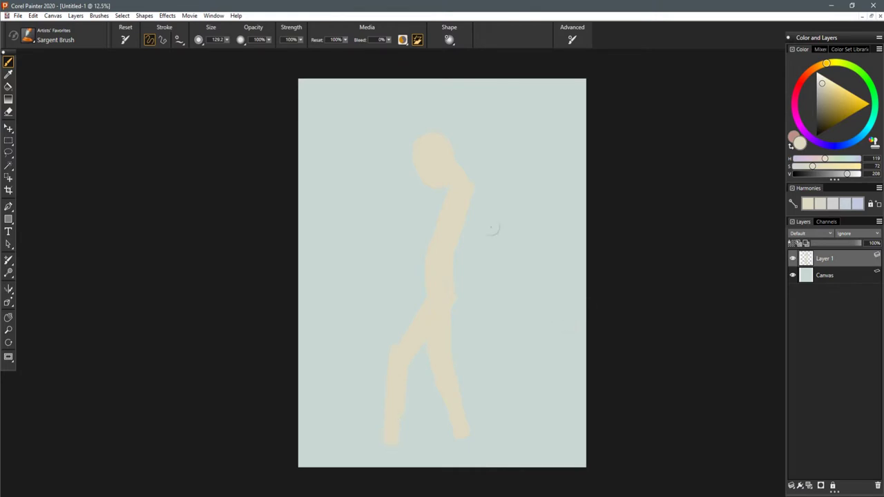
- Move the beige figure slightly upward on the canvas and commit the transform
key(ctrl+alt+t)
mouse_move(458, 232)
mouse_down()
mouse_move(463, 207)
mouse_move(461, 216)
mouse_up()
key(b)
key(Return)
- Build up the silhouette with a backward-swinging arm, fuller torso, hips, feet and front hand, refining its contours with the brush and Eraser
drag(472, 173, 486, 212)
drag(435, 327, 437, 330)
key(n)
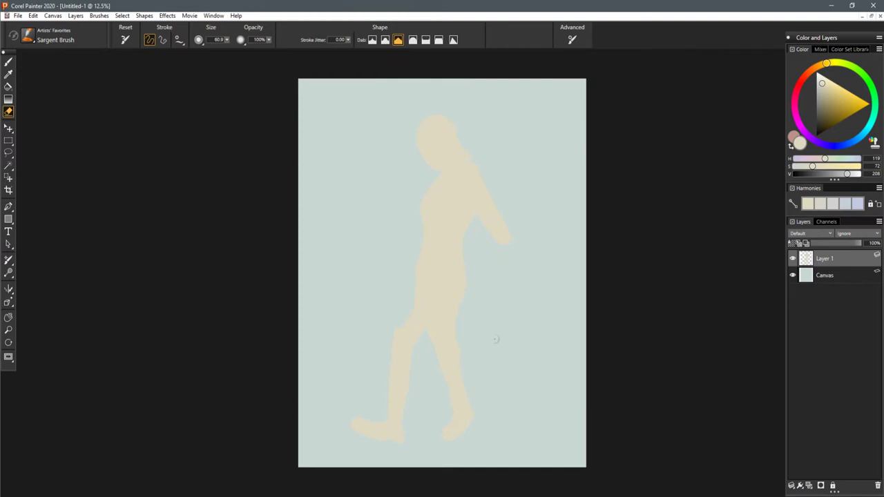
key(b)
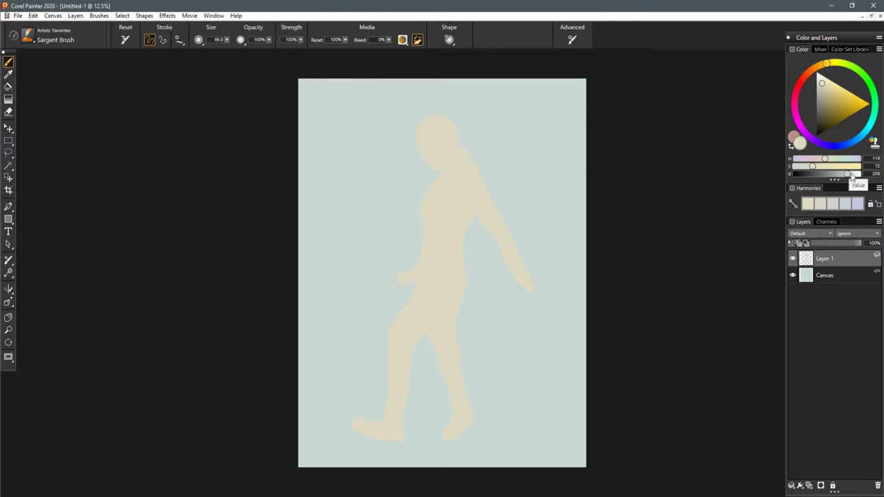
- Block in the shirt's sides, hem and chest edge in off-white (H 119, S 58, V 228) over the torso
click(852, 174)
click(808, 166)
mouse_move(464, 228)
mouse_down()
mouse_move(457, 211)
mouse_move(436, 236)
mouse_up()
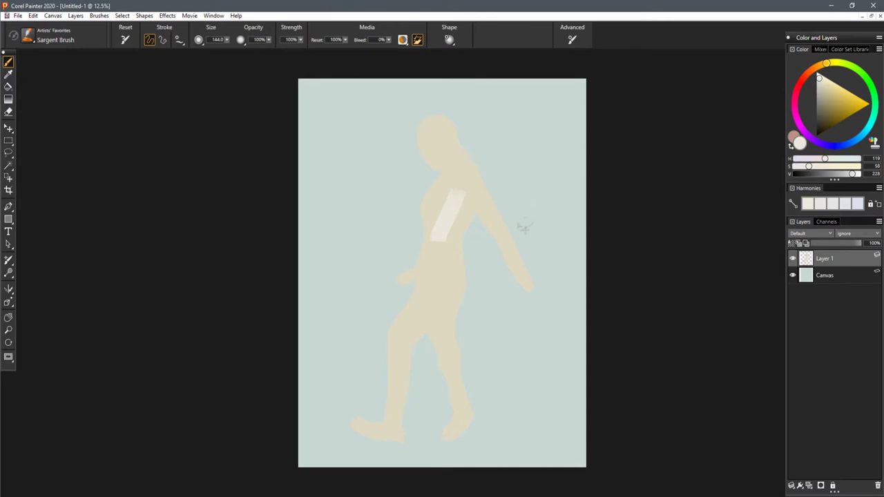
key(ctrl+z)
drag(429, 262, 422, 256)
mouse_move(423, 209)
mouse_down()
mouse_move(417, 254)
mouse_move(434, 263)
mouse_move(453, 255)
mouse_up()
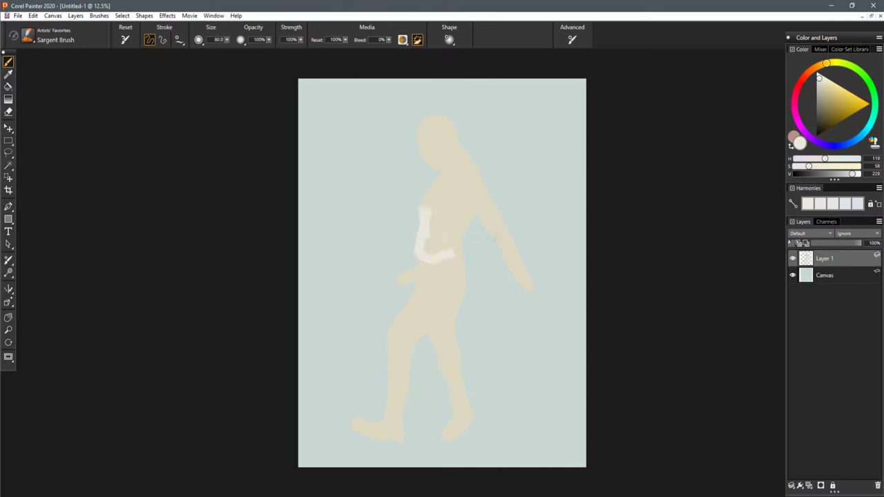
mouse_move(472, 220)
mouse_down()
mouse_move(457, 257)
mouse_move(436, 263)
mouse_up()
mouse_move(467, 212)
mouse_down()
mouse_move(456, 245)
mouse_move(472, 207)
mouse_up()
drag(459, 248, 428, 250)
mouse_move(433, 212)
mouse_down()
mouse_move(432, 245)
mouse_move(471, 205)
mouse_move(474, 243)
mouse_move(437, 268)
mouse_move(411, 264)
mouse_up()
mouse_move(423, 217)
mouse_down()
mouse_move(420, 234)
mouse_move(440, 174)
mouse_up()
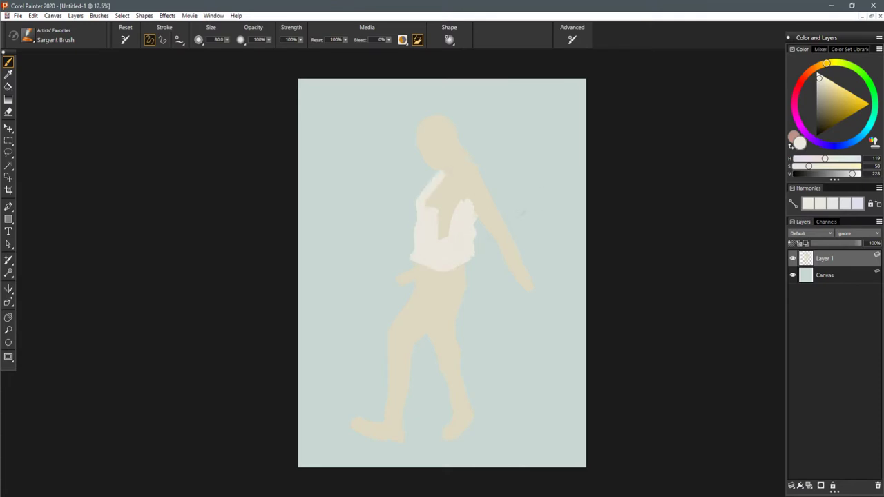
- Paint the shirt's shoulder and puffed back sleeve in off-white and fill the remaining gaps in the torso
drag(468, 155, 443, 171)
mouse_move(465, 148)
mouse_down()
mouse_move(492, 188)
mouse_move(440, 185)
mouse_move(479, 171)
mouse_move(447, 180)
mouse_up()
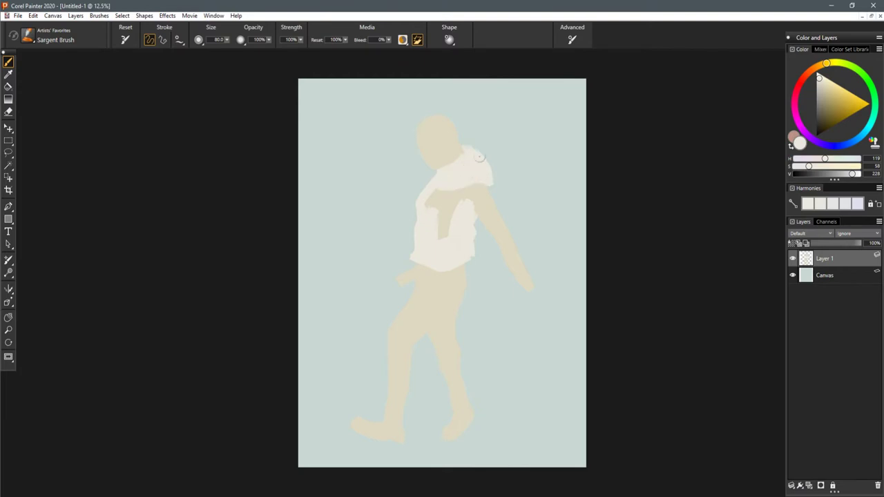
drag(488, 181, 517, 242)
mouse_move(514, 279)
mouse_down()
mouse_move(525, 283)
mouse_move(528, 262)
mouse_move(519, 243)
mouse_move(508, 266)
mouse_move(525, 267)
mouse_move(506, 231)
mouse_move(487, 230)
mouse_move(495, 228)
mouse_move(486, 195)
mouse_move(461, 199)
mouse_move(445, 235)
mouse_up()
drag(453, 205, 463, 206)
mouse_move(454, 198)
mouse_down()
mouse_move(445, 246)
mouse_move(432, 196)
mouse_up()
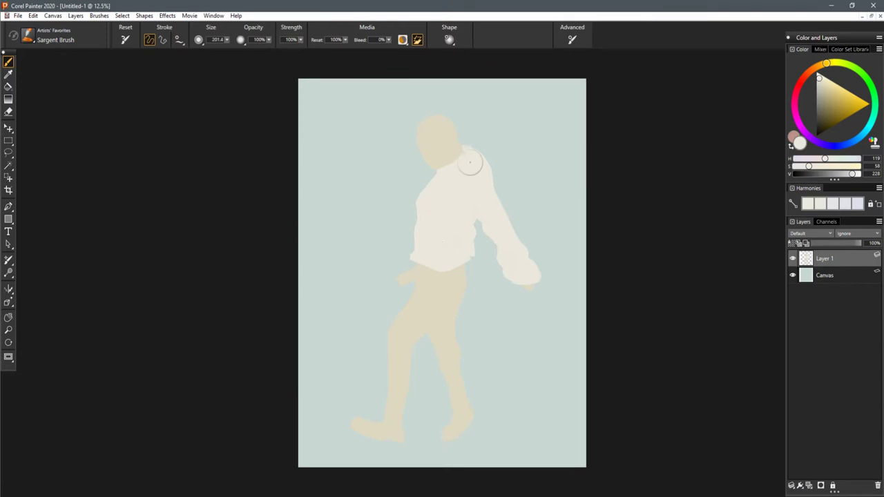
- Refine the shirt's neckline and back hem in off-white and paint the front forearm's sleeve at the waist
scroll(471, 162, down, 4)
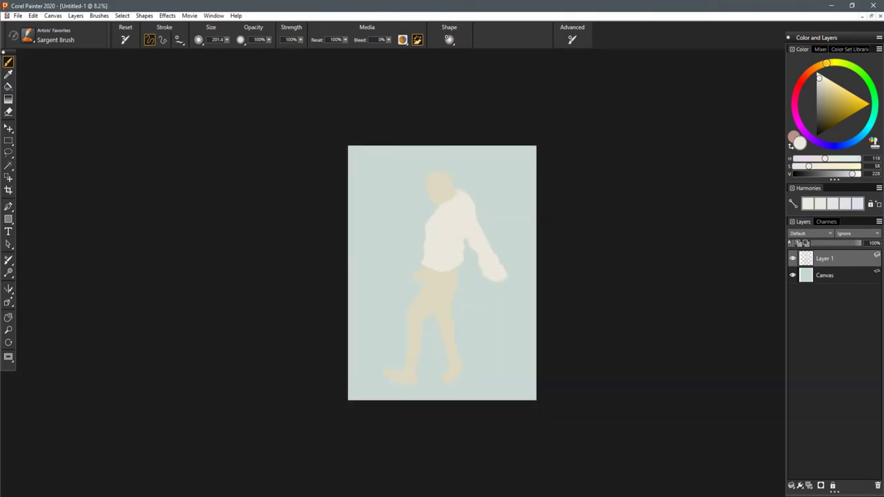
key(ctrl+plus)
mouse_move(505, 150)
mouse_down()
mouse_move(487, 213)
mouse_move(406, 223)
mouse_up()
key(ctrl+plus)
key(ctrl+z)
drag(414, 205, 405, 223)
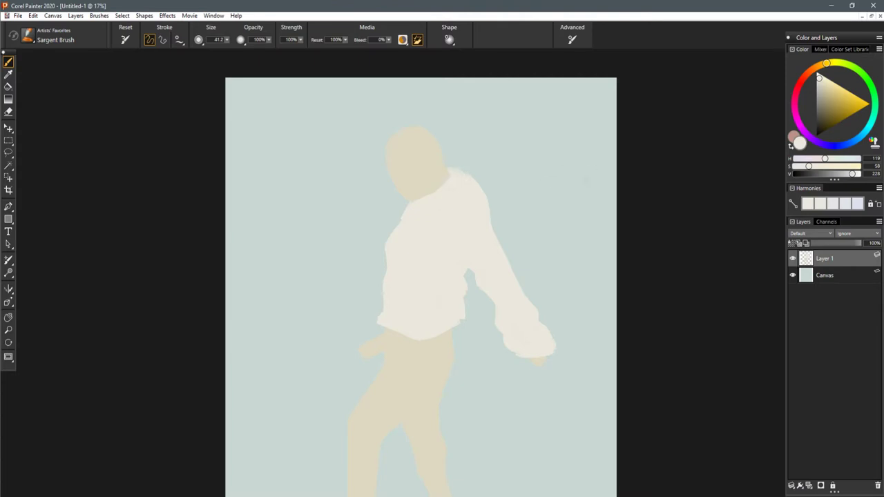
mouse_move(456, 328)
mouse_down()
mouse_move(467, 321)
mouse_move(461, 304)
mouse_move(446, 330)
mouse_up()
mouse_move(375, 340)
mouse_down()
mouse_move(378, 351)
mouse_move(383, 336)
mouse_move(361, 351)
mouse_move(378, 353)
mouse_move(366, 352)
mouse_up()
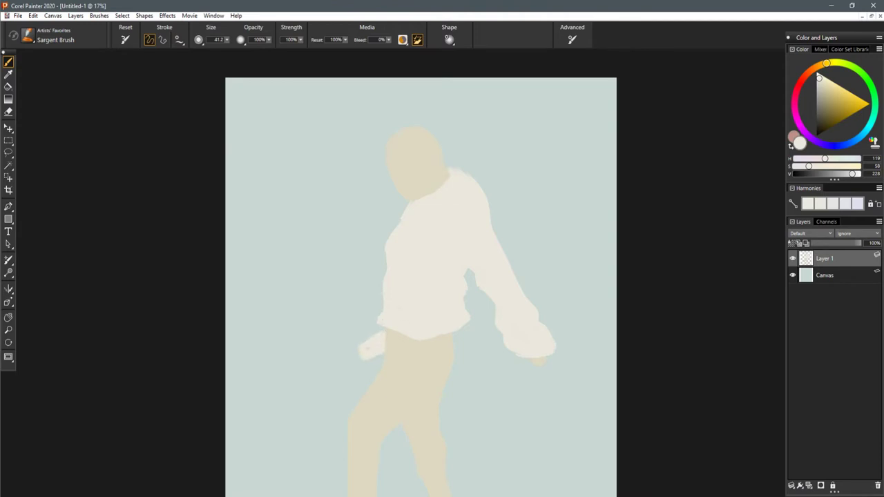
- Extend the cuff of the back sleeve in off-white to cover the hand
scroll(382, 320, down, 3)
drag(572, 346, 581, 293)
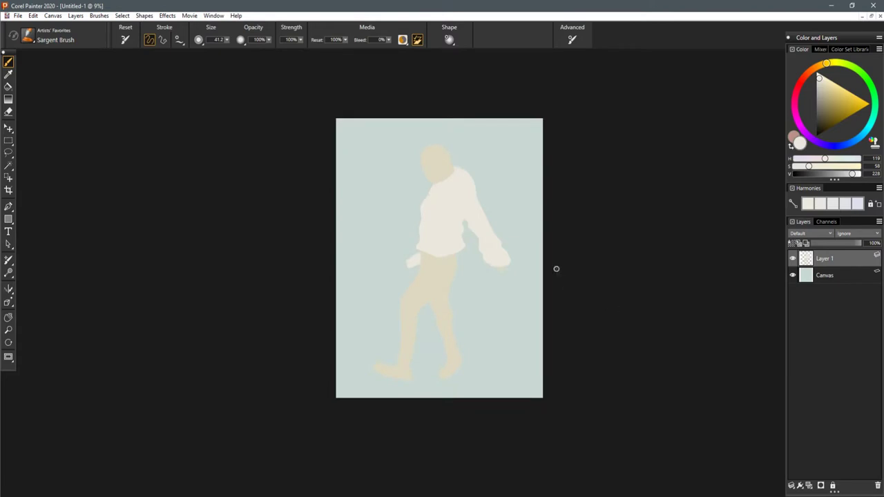
key(ctrl+plus)
drag(568, 260, 597, 255)
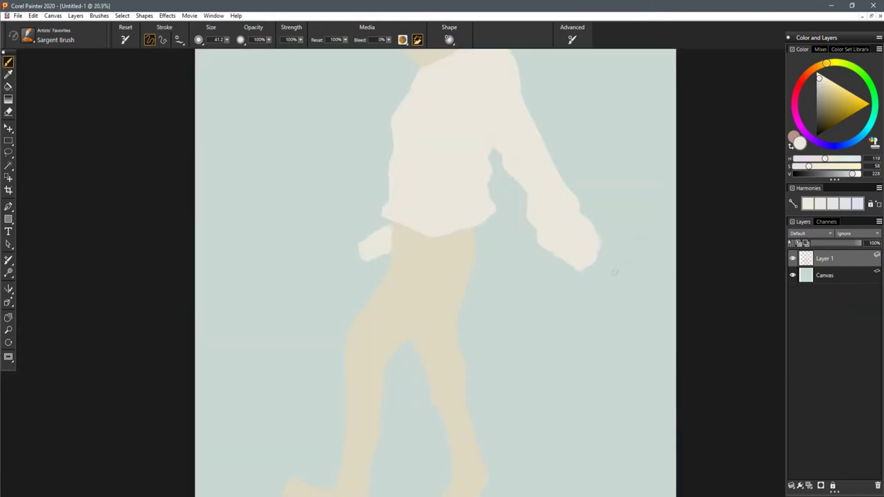
drag(467, 223, 498, 284)
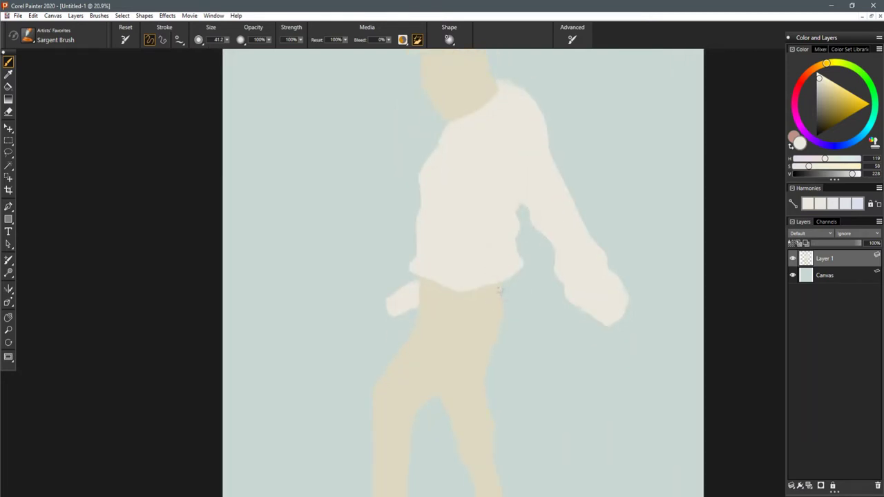
- Mix a light pink for the skirt, H 89, S 150, V 208, testing it with short strokes on the hip
alt+click(393, 336)
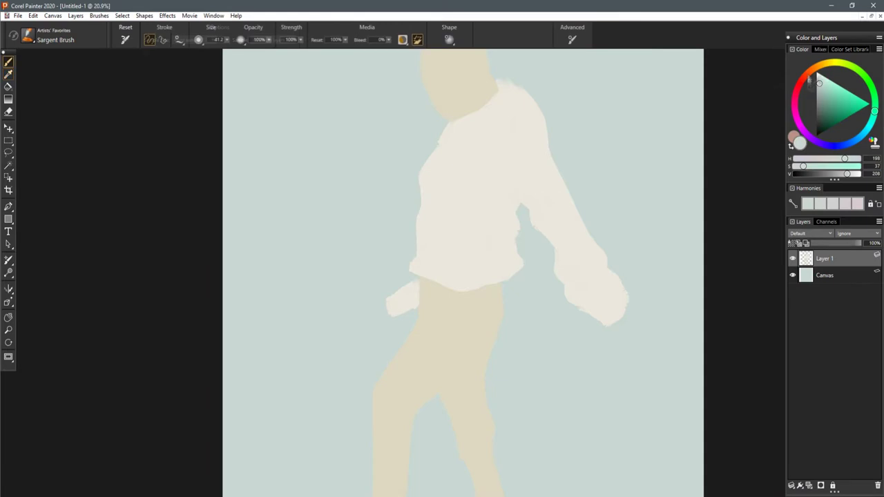
click(812, 73)
mouse_move(443, 317)
mouse_down()
mouse_move(458, 317)
mouse_move(436, 346)
mouse_up()
click(831, 167)
drag(452, 312, 441, 354)
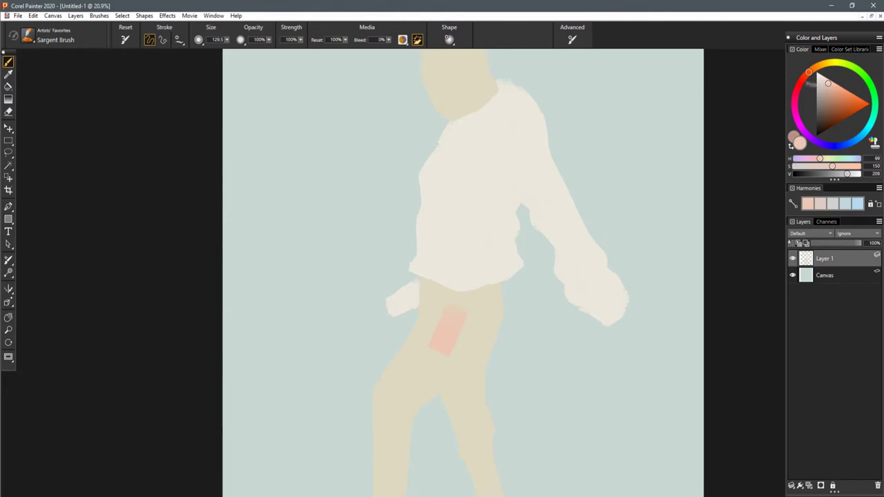
click(803, 80)
key(ctrl+z)
key(ctrl+z)
drag(449, 316, 443, 340)
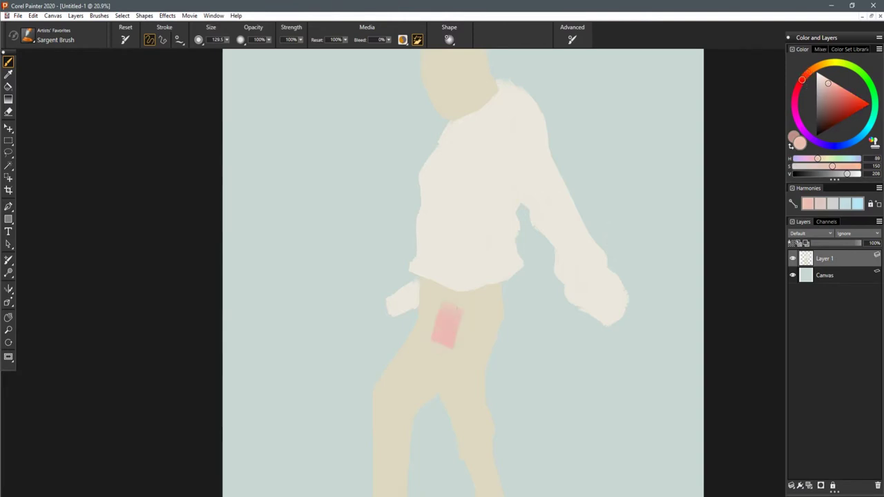
- Darken the skirt colour to a muted red, H 89, S 138, V 146, testing it on the hip and undoing the test strokes
click(832, 173)
click(831, 174)
key(ctrl+z)
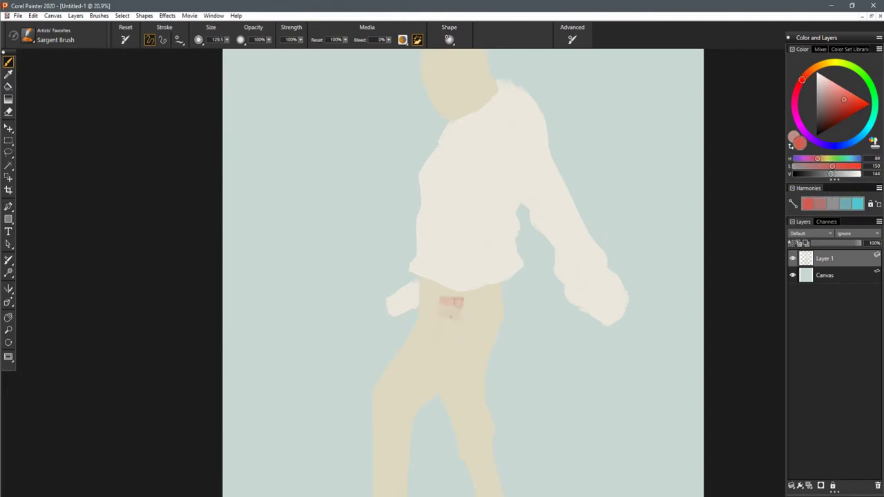
drag(451, 303, 444, 345)
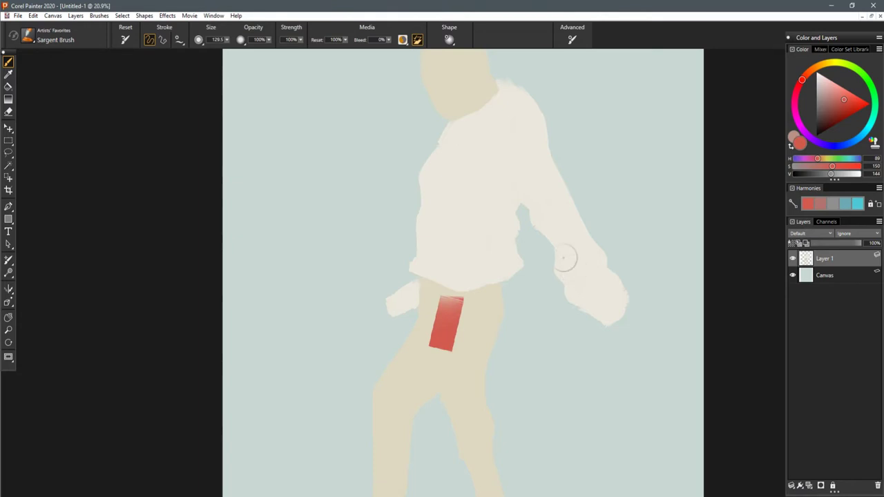
key(ctrl+minus)
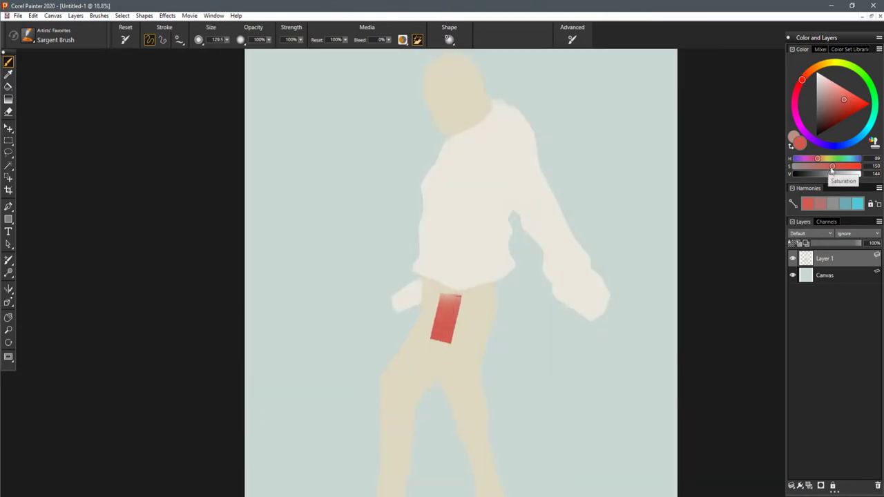
click(828, 166)
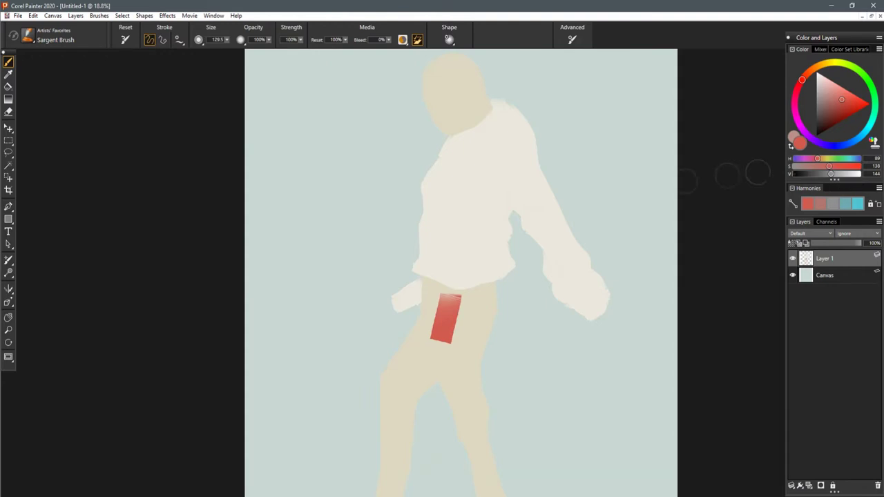
key(ctrl+z)
drag(450, 304, 427, 344)
click(831, 174)
key(ctrl+z)
drag(453, 304, 425, 349)
key(ctrl+z)
- Outline the skirt's waistline and both hip edges in muted red with a brush size of 42.9
drag(421, 279, 423, 320)
mouse_move(426, 277)
mouse_down()
mouse_move(462, 293)
mouse_move(427, 301)
mouse_move(493, 283)
mouse_move(476, 360)
mouse_up()
drag(495, 304, 476, 365)
mouse_move(496, 283)
mouse_down()
mouse_move(481, 361)
mouse_move(496, 282)
mouse_up()
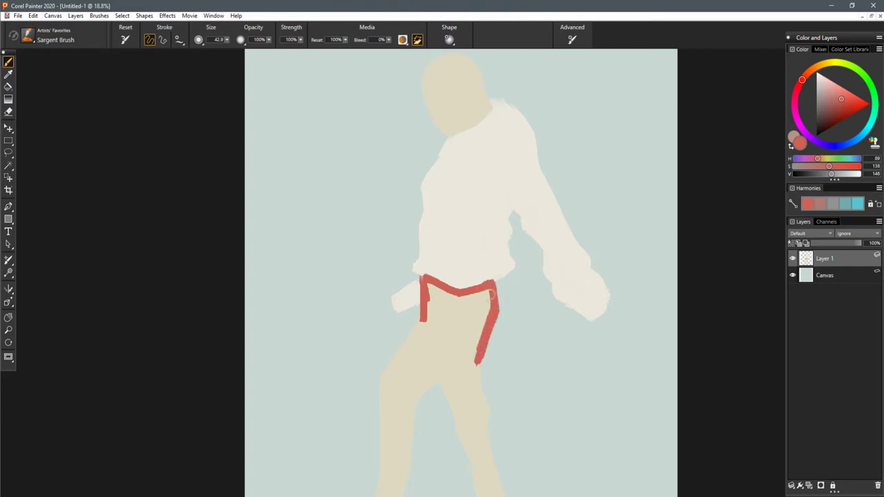
mouse_move(423, 283)
mouse_down()
mouse_move(418, 333)
mouse_move(420, 326)
mouse_up()
- Outline the skirt's flared back edge, its front edge over the forward thigh, and both hem corners just below the knees
drag(486, 375, 488, 244)
mouse_move(446, 297)
mouse_down()
mouse_move(502, 294)
mouse_move(472, 225)
mouse_up()
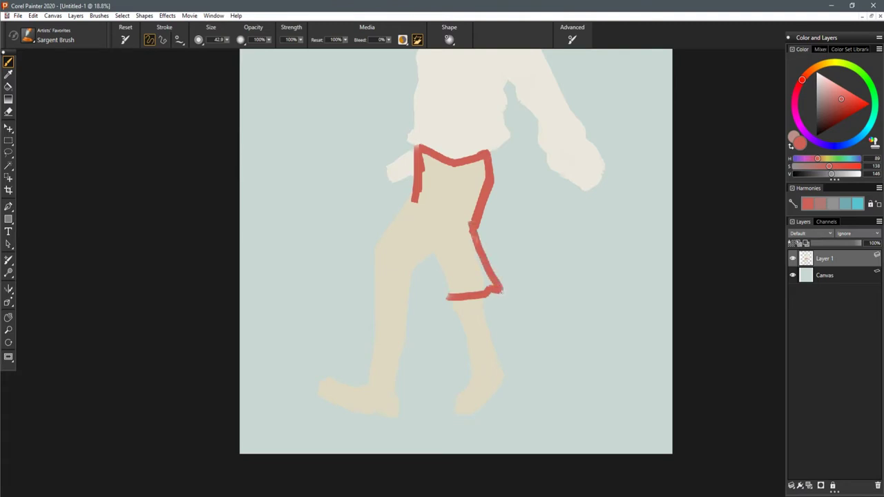
drag(477, 227, 493, 284)
mouse_move(418, 179)
mouse_down()
mouse_move(384, 234)
mouse_move(373, 292)
mouse_up()
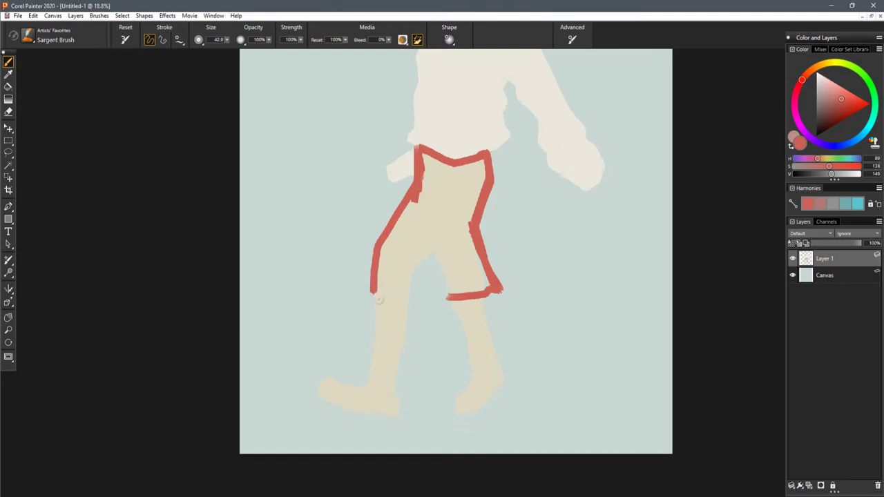
drag(371, 248, 371, 300)
mouse_move(378, 268)
mouse_down()
mouse_move(379, 301)
mouse_move(388, 301)
mouse_up()
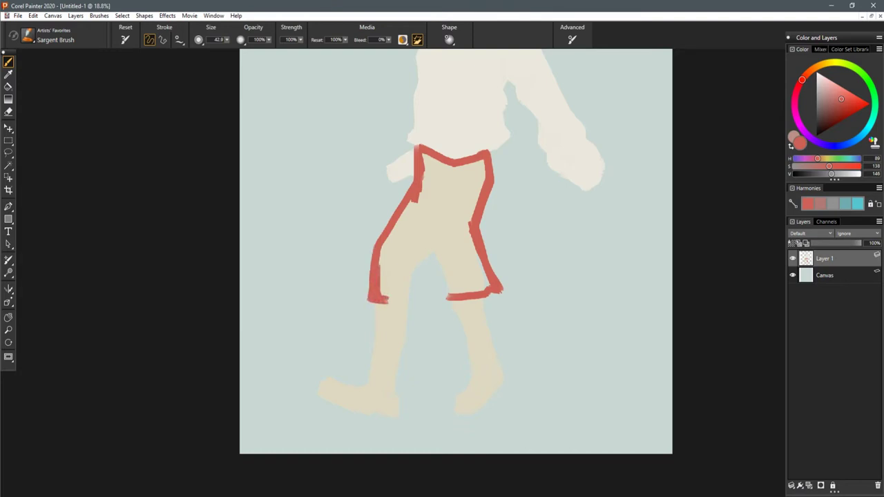
- Complete the skirt's hem between the legs and fill the whole skirt with solid muted red
mouse_move(388, 238)
mouse_down()
mouse_move(389, 308)
mouse_move(401, 312)
mouse_move(423, 306)
mouse_move(425, 244)
mouse_up()
mouse_move(424, 301)
mouse_down()
mouse_move(477, 299)
mouse_move(479, 285)
mouse_move(504, 293)
mouse_move(495, 287)
mouse_move(493, 301)
mouse_move(493, 292)
mouse_move(441, 297)
mouse_up()
key(ctrl+z)
drag(382, 291, 403, 301)
mouse_move(420, 149)
mouse_down()
mouse_move(463, 178)
mouse_move(485, 164)
mouse_move(428, 193)
mouse_move(442, 174)
mouse_up()
mouse_move(434, 169)
mouse_down()
mouse_move(435, 200)
mouse_move(391, 246)
mouse_up()
mouse_move(404, 203)
mouse_down()
mouse_move(396, 295)
mouse_move(449, 272)
mouse_up()
mouse_move(464, 176)
mouse_down()
mouse_move(461, 231)
mouse_move(450, 176)
mouse_move(459, 274)
mouse_move(483, 285)
mouse_move(439, 296)
mouse_move(446, 273)
mouse_move(414, 279)
mouse_move(404, 221)
mouse_up()
key(ctrl+minus)
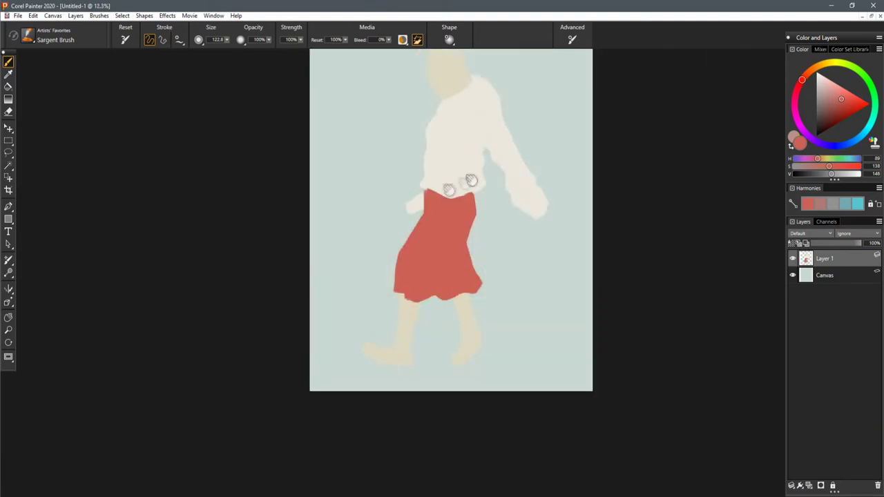
- Darken the skirt red to H 89, S 138, V 117 and paint a broad diagonal shadow from the right hip, redoing the first attempt
drag(471, 180, 430, 252)
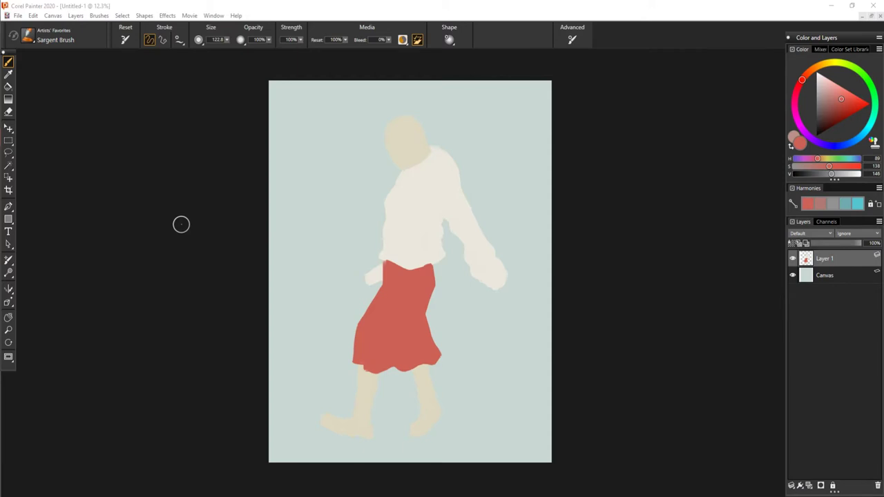
click(404, 296)
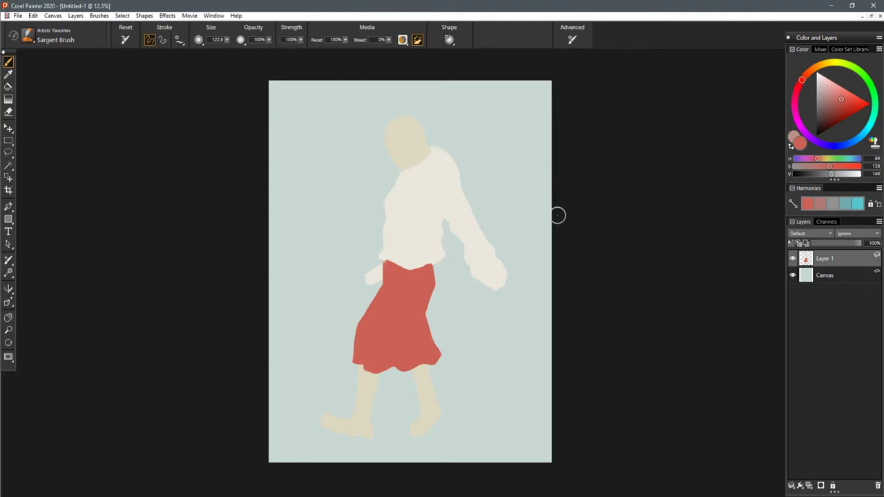
click(823, 174)
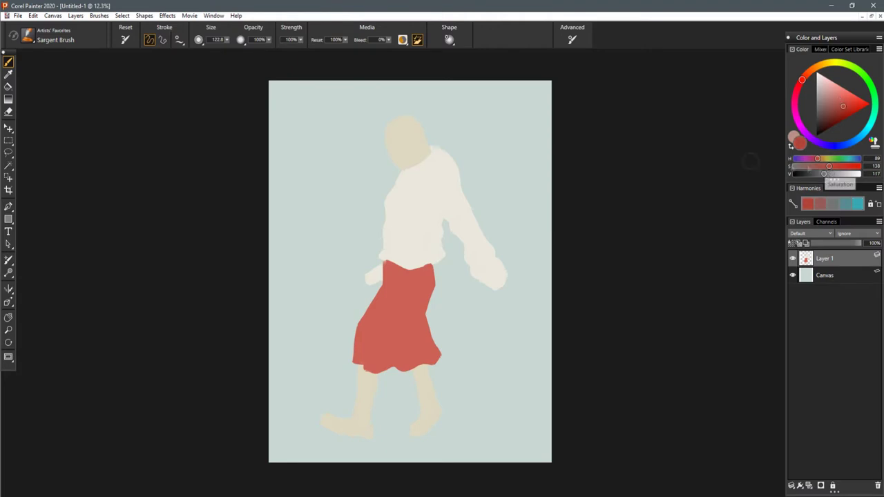
mouse_move(433, 276)
mouse_down()
mouse_move(398, 341)
mouse_move(373, 355)
mouse_move(405, 339)
mouse_up()
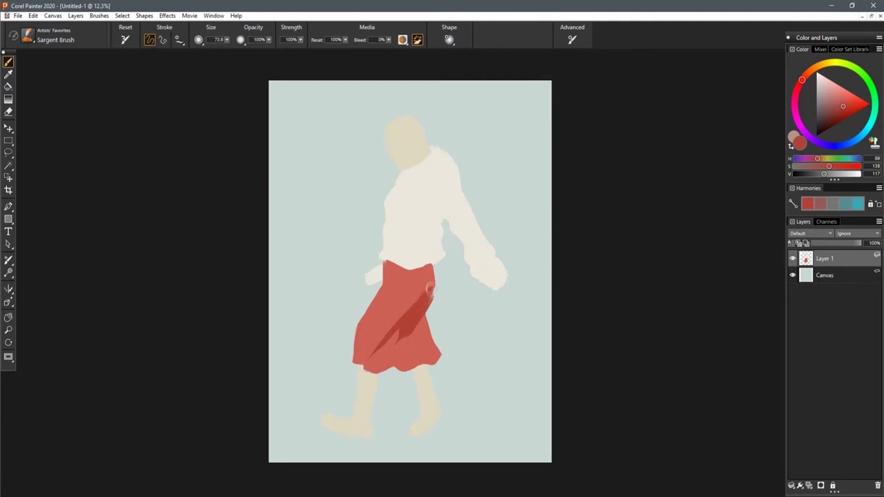
key(ctrl+z)
key(ctrl+z)
mouse_move(428, 286)
mouse_down()
mouse_move(402, 343)
mouse_move(381, 354)
mouse_up()
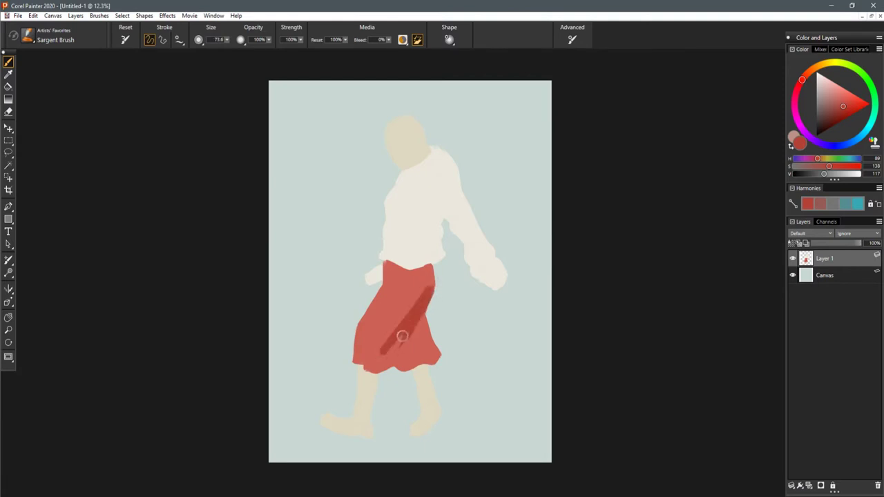
- Paint slanted fold shadows down from the waist and shade the skirt's lower right panel in darker red, undoing unwanted strokes
mouse_move(413, 274)
mouse_down()
mouse_move(368, 358)
mouse_move(367, 327)
mouse_move(390, 276)
mouse_move(385, 298)
mouse_move(395, 310)
mouse_up()
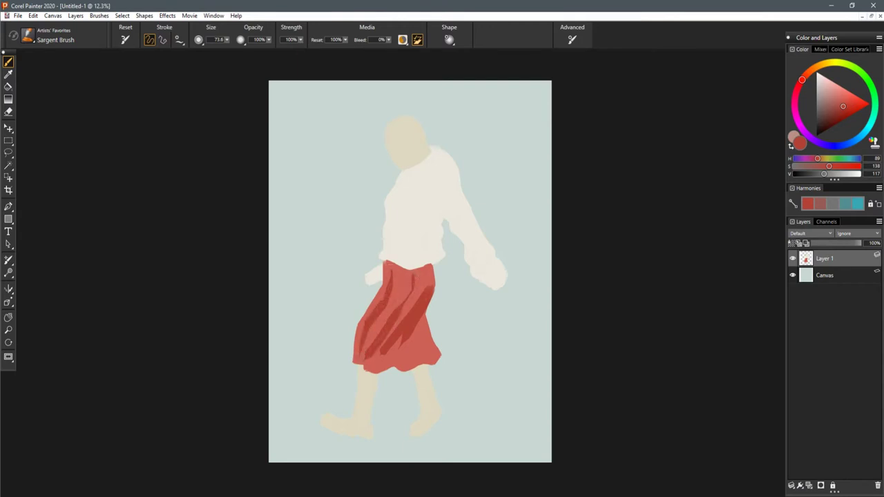
key(ctrl+z)
key(ctrl+z)
key(ctrl+z)
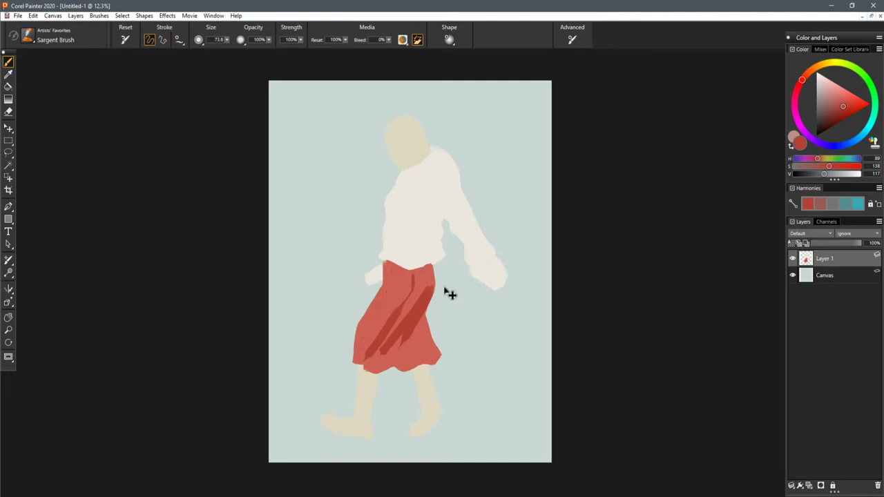
mouse_move(399, 274)
mouse_down()
mouse_move(374, 324)
mouse_move(382, 297)
mouse_move(360, 327)
mouse_up()
key(ctrl+z)
mouse_move(422, 313)
mouse_down()
mouse_move(412, 350)
mouse_move(398, 352)
mouse_move(400, 362)
mouse_move(381, 365)
mouse_move(398, 337)
mouse_move(399, 356)
mouse_move(421, 316)
mouse_up()
mouse_move(394, 369)
mouse_down()
mouse_move(431, 347)
mouse_move(436, 354)
mouse_up()
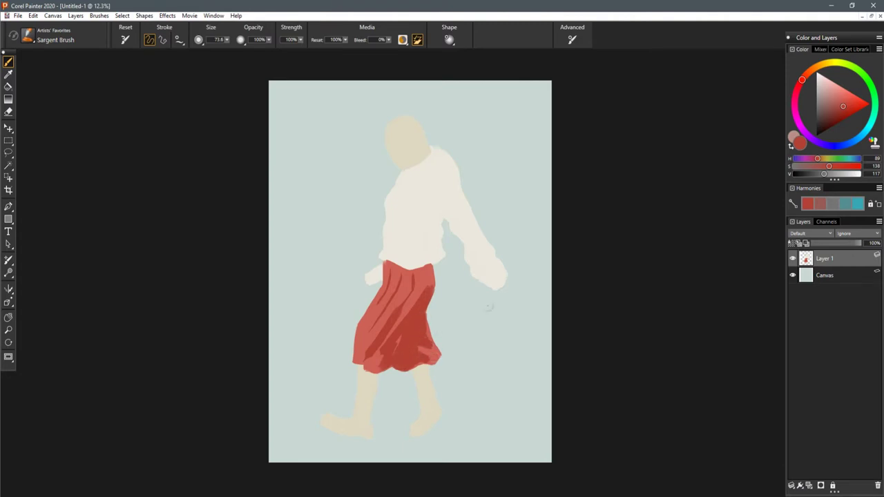
- Reduce the brush size to 51.4 and shade the skirt's waistband and upper hip area in darker red
mouse_move(427, 267)
mouse_down()
mouse_move(417, 287)
mouse_move(429, 270)
mouse_up()
key(bracketleft)
key(bracketleft)
key(bracketleft)
mouse_move(430, 268)
mouse_down()
mouse_move(385, 264)
mouse_move(398, 287)
mouse_move(395, 277)
mouse_move(417, 286)
mouse_move(372, 331)
mouse_move(364, 357)
mouse_move(354, 347)
mouse_move(388, 288)
mouse_up()
scroll(406, 245, down, 3)
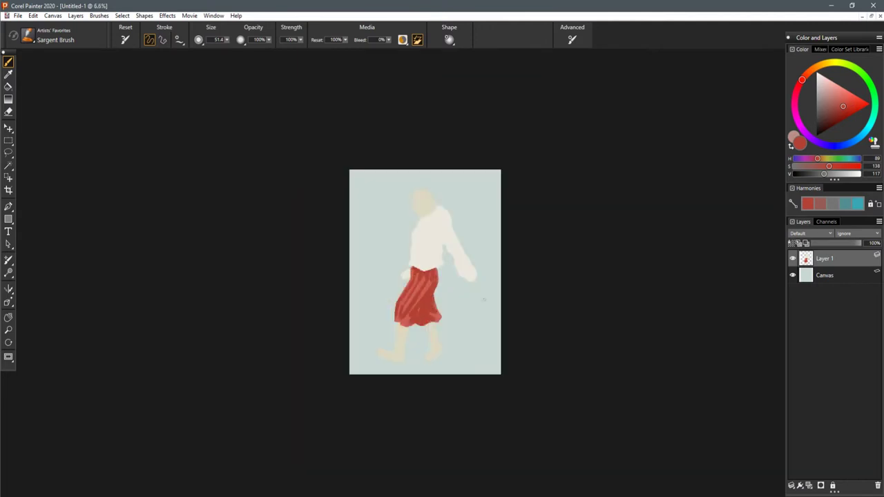
- Add darker red strokes at the skirt's lower left hem and short crosswise folds below the hips
scroll(442, 272, up, 5)
drag(462, 315, 462, 272)
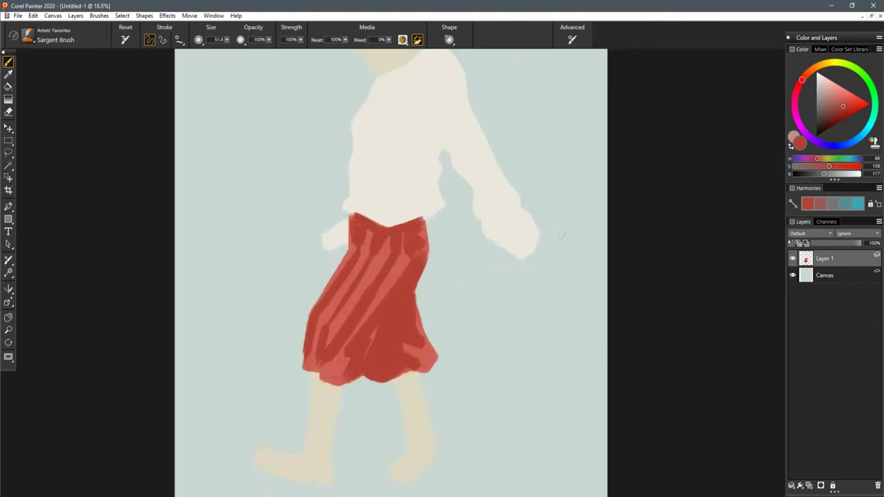
drag(328, 362, 323, 378)
mouse_move(407, 280)
mouse_down()
mouse_move(408, 248)
mouse_move(364, 252)
mouse_move(398, 272)
mouse_up()
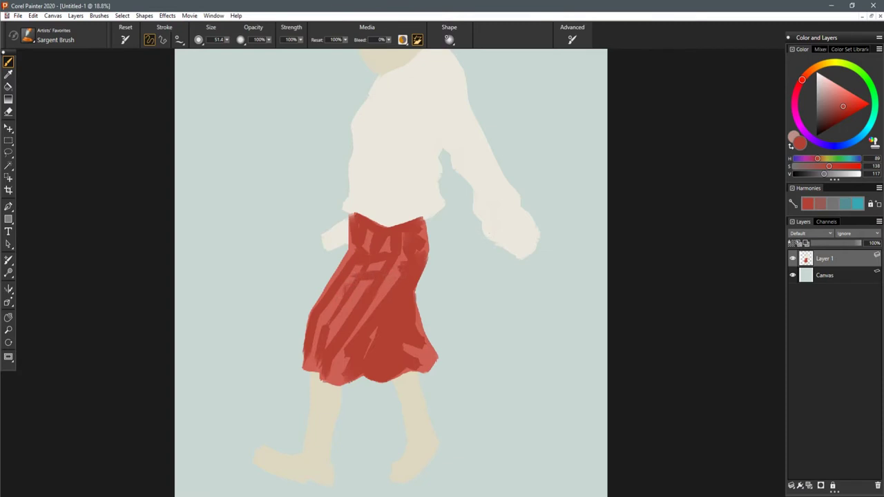
scroll(387, 256, down, 4)
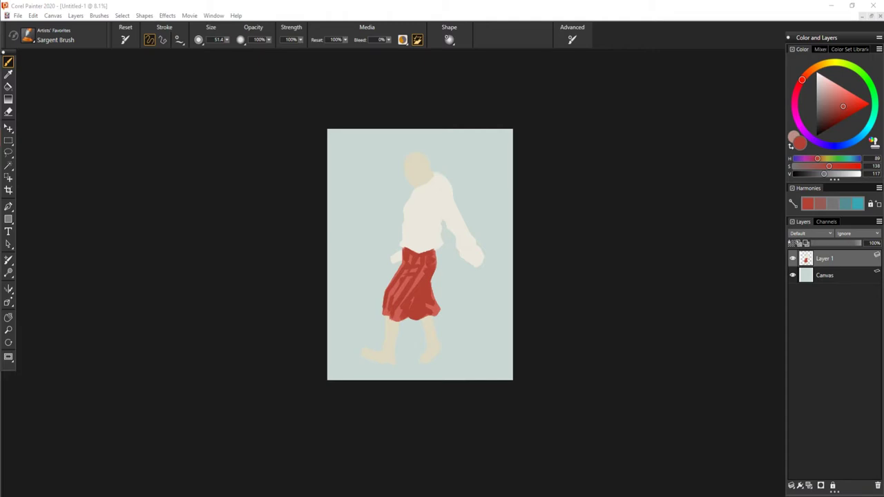
- Mix a deep crimson shadow colour, H 81, S 126, V 95, testing it on the skirt and undoing the test stroke
click(659, 253)
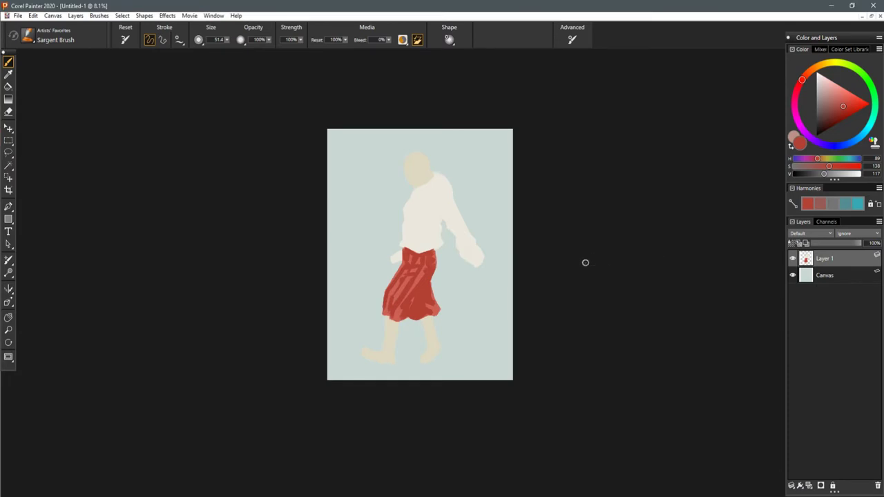
scroll(569, 256, up, 4)
drag(461, 213, 485, 214)
scroll(485, 214, up, 2)
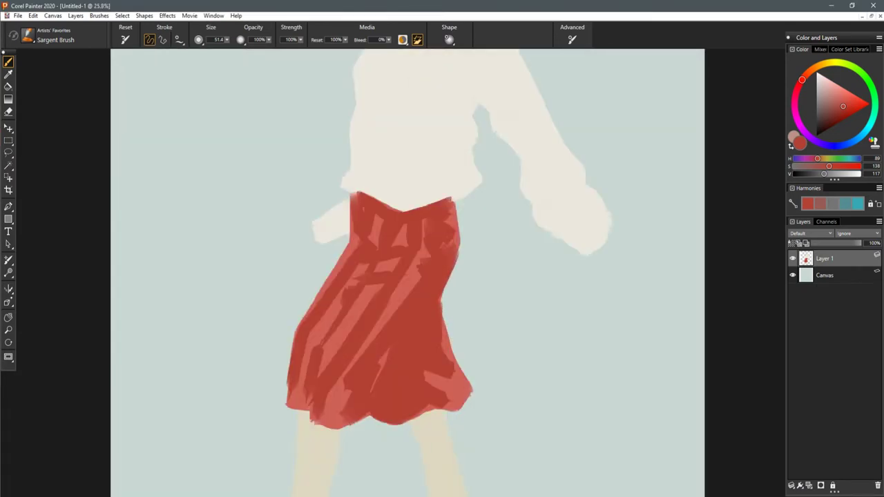
click(797, 87)
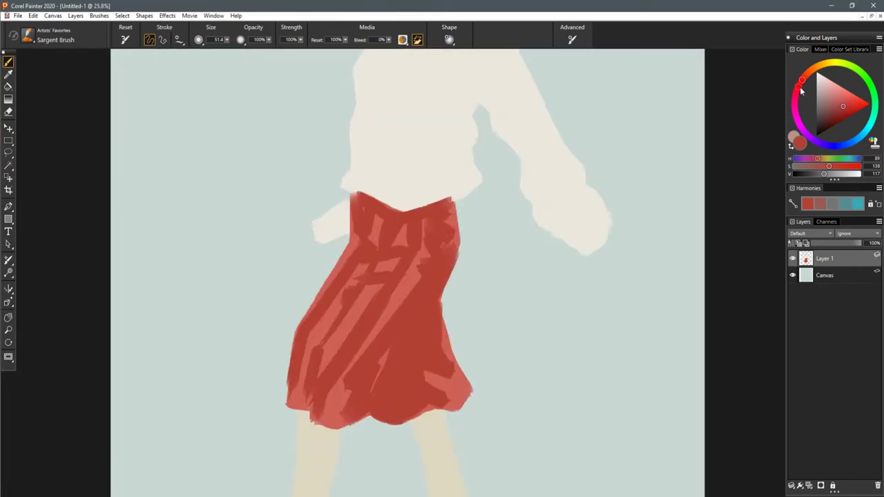
click(818, 173)
drag(429, 299, 391, 347)
click(826, 166)
click(818, 174)
key(ctrl+z)
- Paint a deep crimson shadow from the skirt's right hip crease down to the hem between the legs
drag(431, 301, 397, 344)
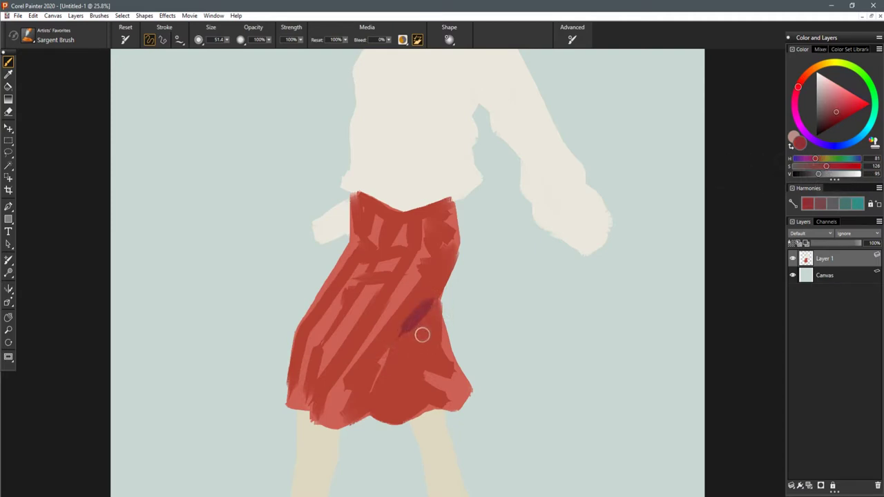
mouse_move(442, 282)
mouse_down()
mouse_move(384, 357)
mouse_move(363, 407)
mouse_move(402, 400)
mouse_move(399, 410)
mouse_up()
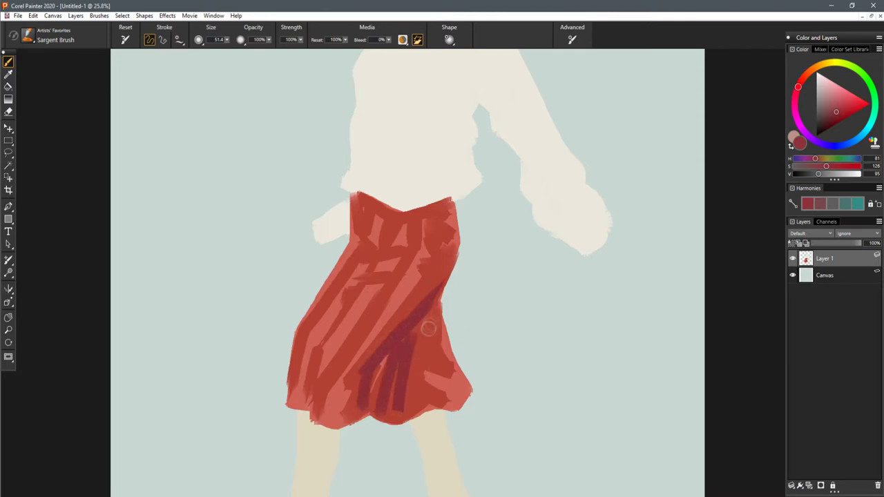
drag(437, 300, 418, 367)
drag(374, 396, 418, 320)
drag(437, 294, 374, 391)
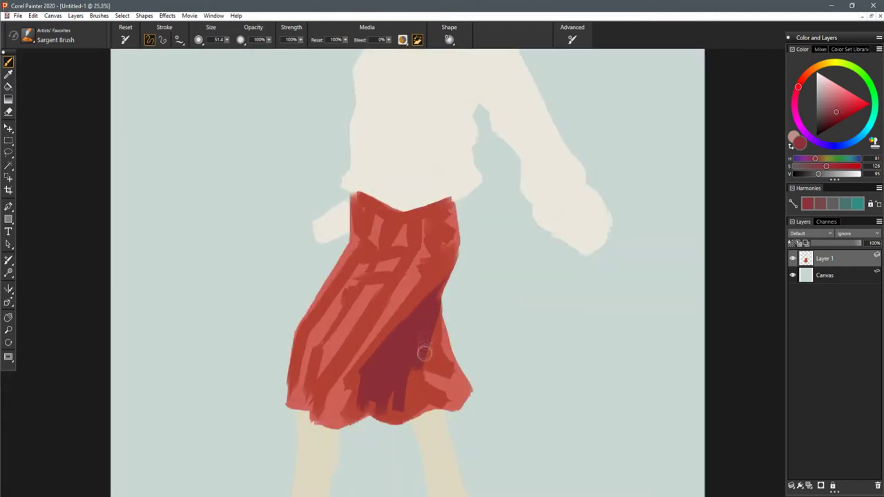
mouse_move(424, 354)
mouse_down()
mouse_move(417, 388)
mouse_move(427, 395)
mouse_move(412, 350)
mouse_move(379, 359)
mouse_up()
- Sample reds from the skirt and blend the crimson shadow's edges and the hem between the legs with intermediate tones
alt+click(426, 303)
mouse_move(429, 297)
mouse_down()
mouse_move(361, 371)
mouse_move(369, 359)
mouse_move(391, 366)
mouse_move(389, 345)
mouse_up()
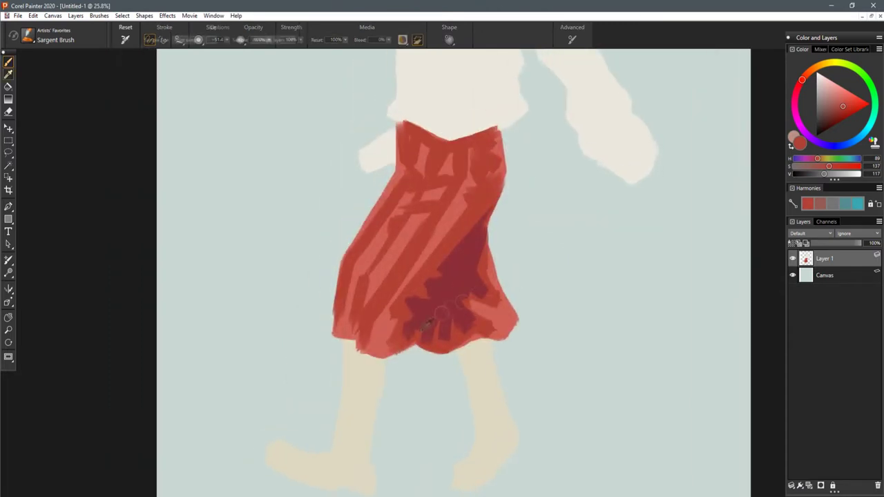
alt+click(421, 329)
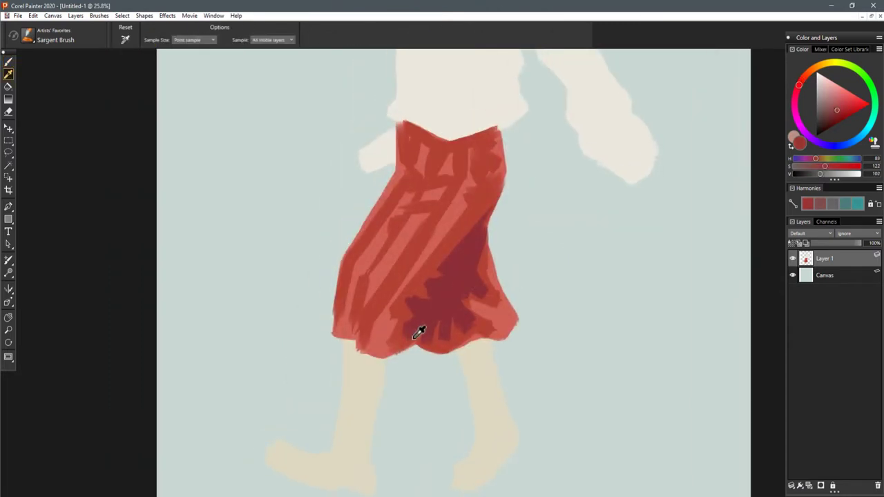
mouse_move(440, 322)
mouse_down()
mouse_move(466, 317)
mouse_move(441, 328)
mouse_move(451, 335)
mouse_move(469, 325)
mouse_move(424, 342)
mouse_up()
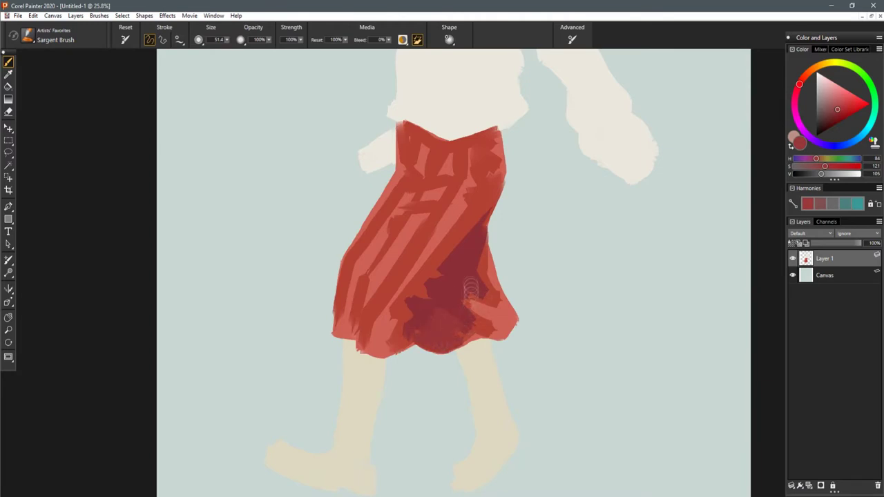
drag(469, 265, 494, 302)
drag(477, 236, 464, 303)
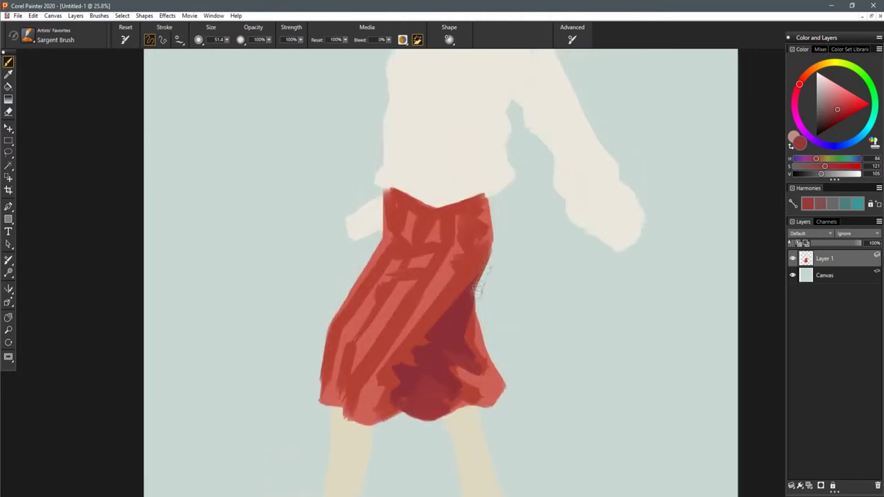
- Reduce the brush size to 32.0 and paint thin darker folds along the waistline and down the skirt
key([)
key([)
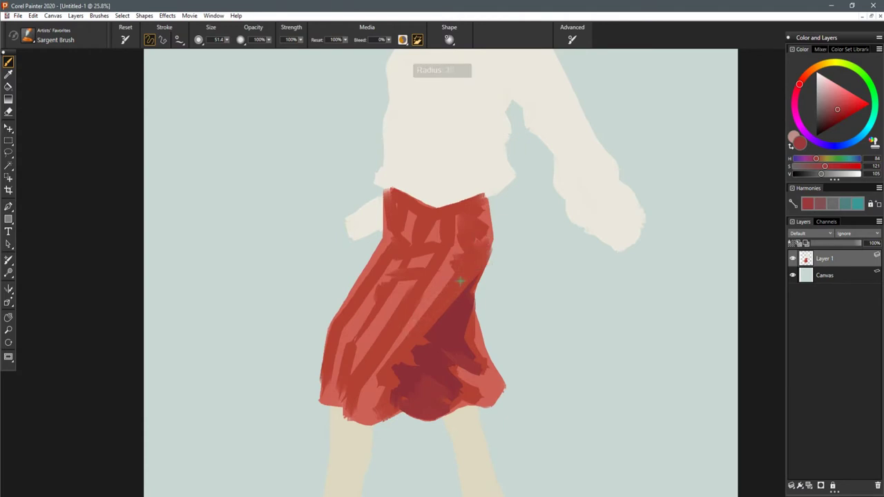
mouse_move(470, 221)
mouse_down()
mouse_move(482, 235)
mouse_move(472, 211)
mouse_move(467, 269)
mouse_move(422, 318)
mouse_up()
mouse_move(393, 275)
mouse_down()
mouse_move(430, 271)
mouse_move(407, 315)
mouse_up()
drag(450, 236, 429, 271)
mouse_move(481, 197)
mouse_down()
mouse_move(442, 211)
mouse_move(401, 197)
mouse_up()
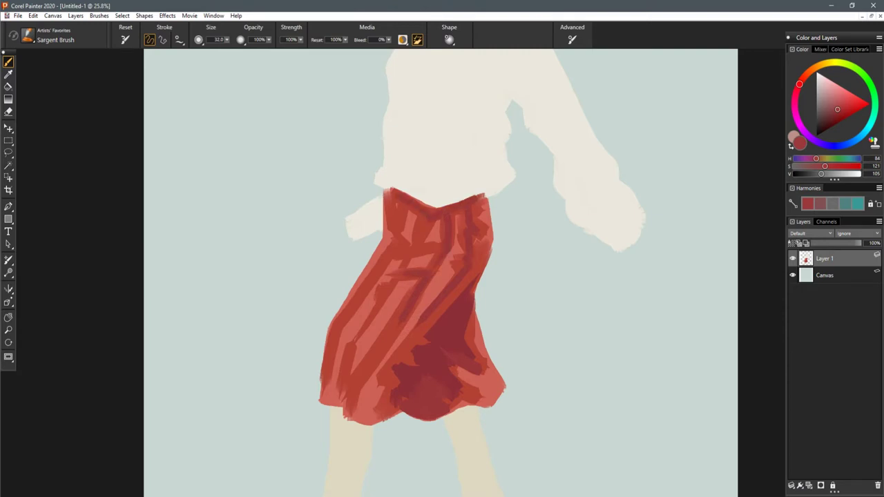
drag(351, 400, 383, 349)
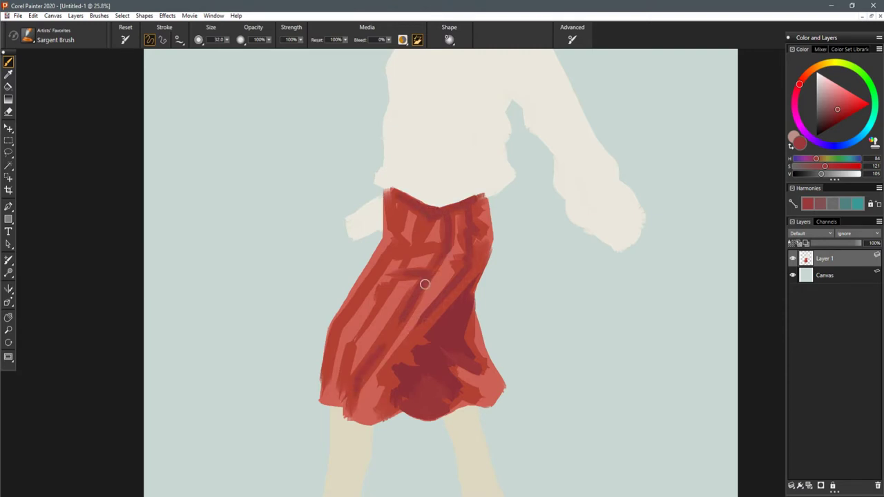
- Deepen the crosswise fold below the hips and the shading under the waistband's left side
key(ctrl+0)
scroll(524, 270, up, 10)
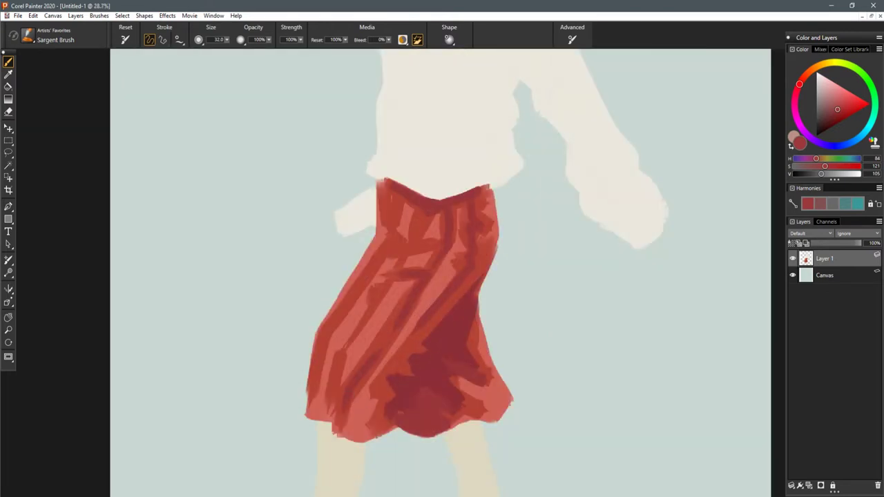
drag(390, 255, 453, 237)
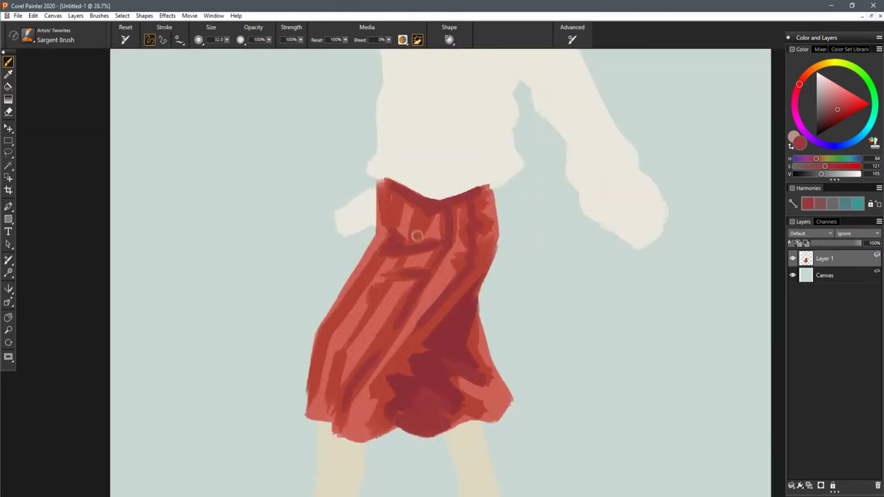
drag(386, 193, 392, 210)
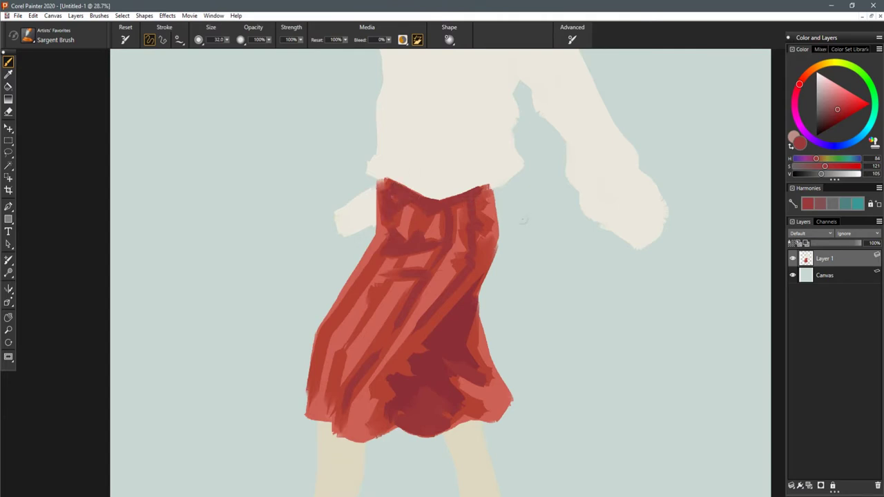
- Mix a dark muted brown, H 83, S 39, V 75, from a sampled skirt red, testing strokes on the right-hand leg and undoing them
scroll(518, 213, down, 3)
drag(517, 212, 489, 250)
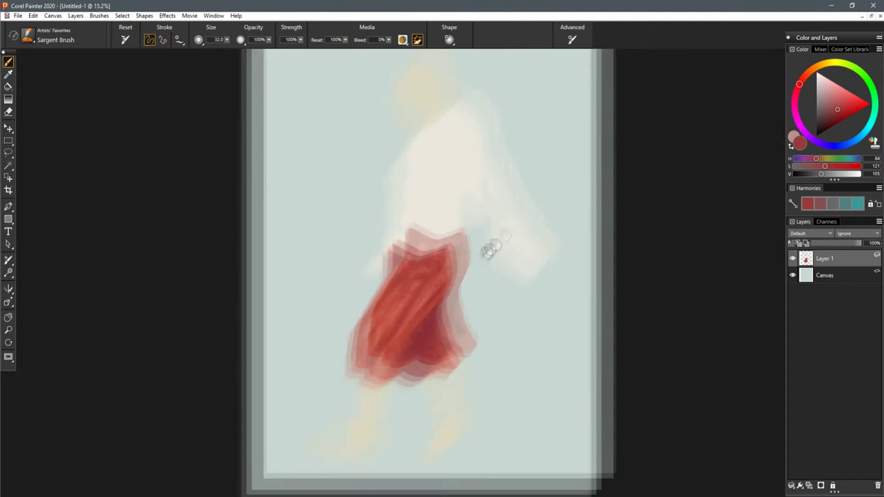
scroll(488, 250, down, 1)
scroll(465, 312, up, 3)
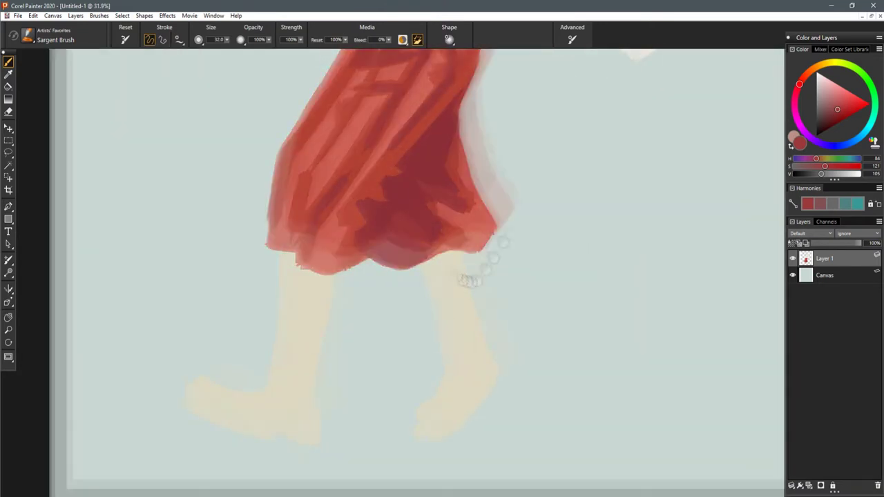
alt+click(460, 191)
click(806, 167)
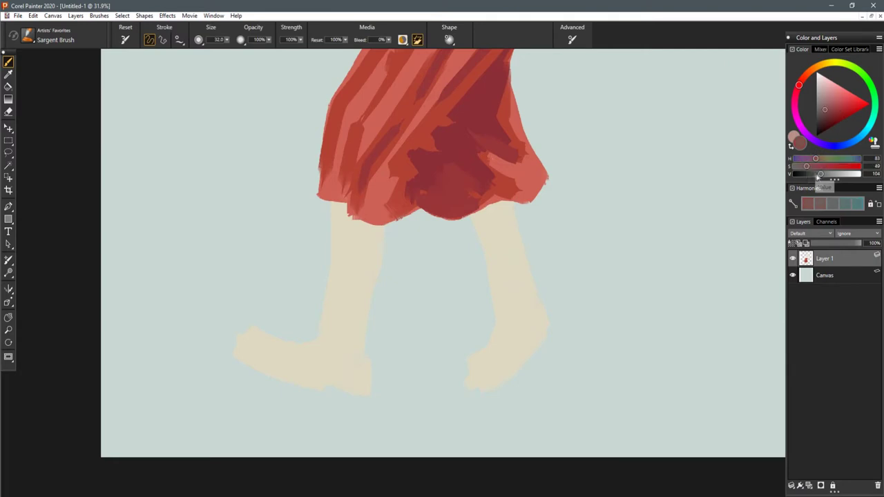
click(813, 174)
drag(492, 218, 510, 294)
drag(806, 165, 804, 166)
key(ctrl+z)
drag(492, 222, 517, 291)
key(ctrl+z)
drag(474, 216, 492, 314)
key(ctrl+z)
- Outline the right-hand leg from the skirt hem down around the foot in dark brown with a brush size of 15.7
drag(468, 214, 498, 329)
drag(508, 202, 541, 318)
drag(511, 201, 470, 215)
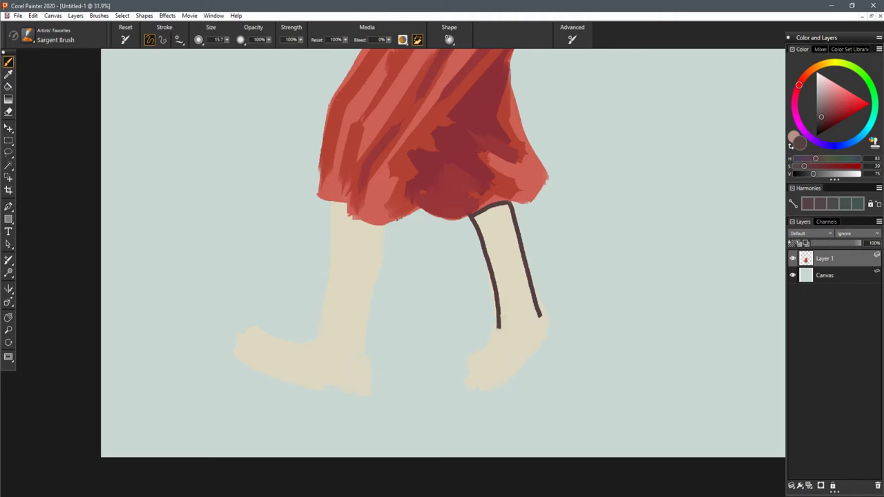
mouse_move(499, 283)
mouse_down()
mouse_move(483, 358)
mouse_move(508, 355)
mouse_up()
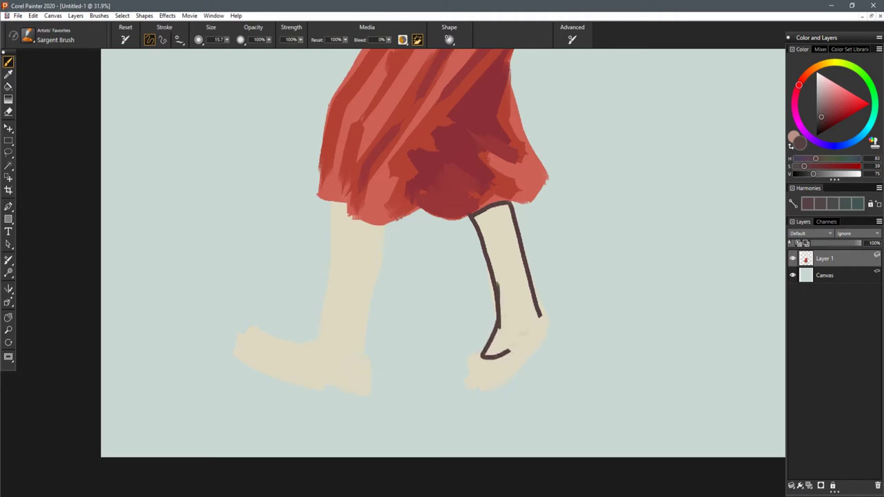
mouse_move(529, 293)
mouse_down()
mouse_move(542, 334)
mouse_move(486, 357)
mouse_up()
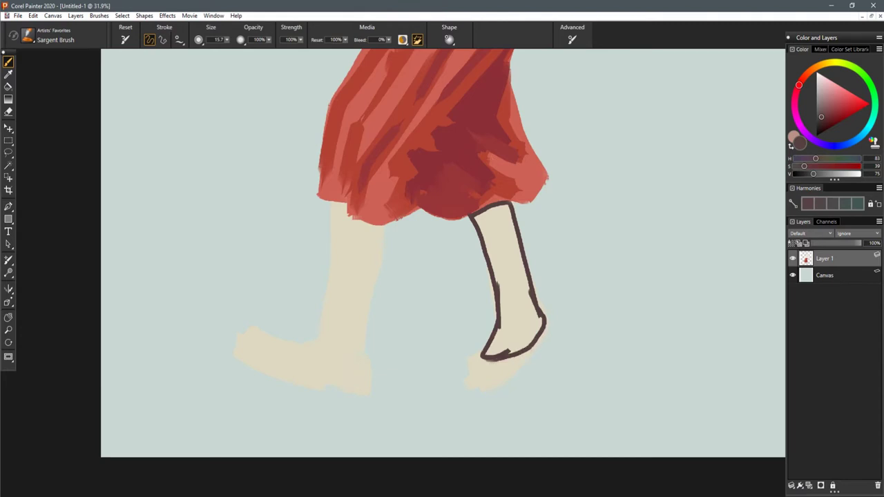
- Erase the rounded bulge at the back of the right-hand leg's heel with a smaller eraser to slim the outline
key(n)
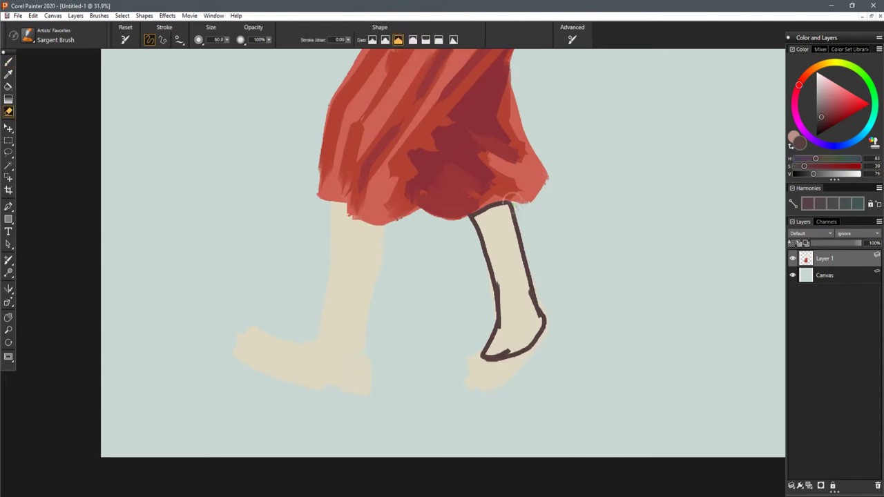
key(bracketleft)
key(bracketleft)
key(bracketleft)
drag(529, 257, 546, 318)
key(b)
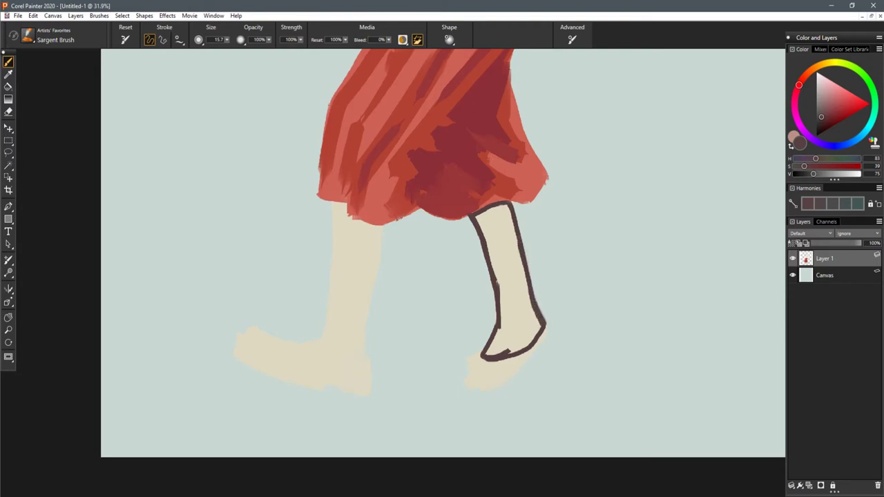
- Fill the outlined right-hand leg and foot with solid dark brown, from the skirt hem to the toes
mouse_move(509, 205)
mouse_down()
mouse_move(479, 215)
mouse_move(499, 225)
mouse_move(500, 272)
mouse_up()
mouse_move(487, 218)
mouse_down()
mouse_move(494, 269)
mouse_move(497, 219)
mouse_move(485, 217)
mouse_move(508, 227)
mouse_move(530, 323)
mouse_up()
mouse_move(502, 231)
mouse_down()
mouse_move(510, 332)
mouse_move(525, 307)
mouse_move(524, 340)
mouse_move(495, 352)
mouse_up()
drag(486, 351, 491, 351)
mouse_move(495, 346)
mouse_down()
mouse_move(490, 352)
mouse_move(513, 307)
mouse_up()
mouse_move(513, 307)
mouse_down()
mouse_move(513, 331)
mouse_move(522, 330)
mouse_up()
key(ctrl+minus)
key(ctrl+minus)
key(ctrl+minus)
drag(490, 242, 486, 279)
- Reduce the brush size and outline the left-hand leg in dark brown from the skirt hem down both sides to the ankle
scroll(424, 324, up, 5)
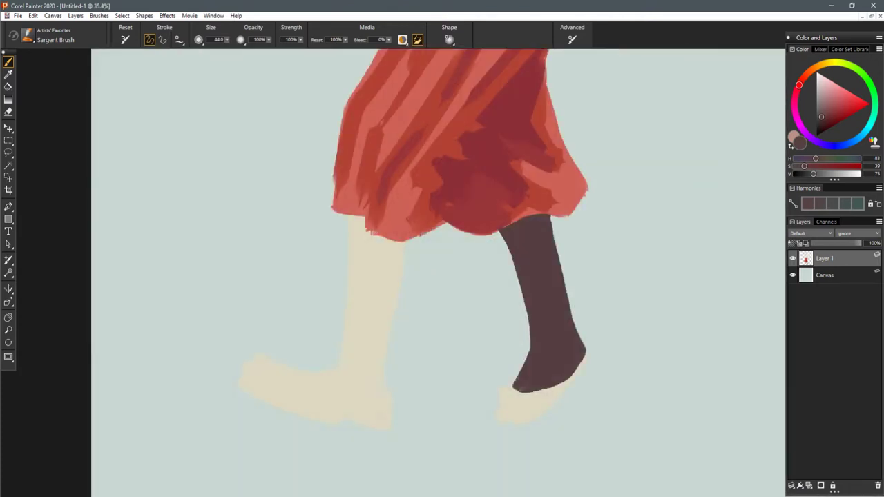
key(bracketleft)
key(bracketleft)
key(bracketleft)
key(bracketleft)
key(bracketleft)
key(bracketleft)
key(bracketleft)
key(bracketleft)
mouse_move(346, 217)
mouse_down()
mouse_move(363, 220)
mouse_move(369, 241)
mouse_up()
mouse_move(348, 220)
mouse_down()
mouse_move(350, 312)
mouse_move(338, 373)
mouse_up()
mouse_move(406, 242)
mouse_down()
mouse_move(378, 377)
mouse_move(398, 263)
mouse_move(384, 360)
mouse_up()
- Fill the left-hand leg with solid dark brown down to the ankle using a brush size of about 50
mouse_move(405, 243)
mouse_down()
mouse_move(357, 236)
mouse_move(361, 275)
mouse_up()
mouse_move(362, 275)
mouse_down()
mouse_move(367, 254)
mouse_move(366, 279)
mouse_up()
mouse_move(368, 242)
mouse_down()
mouse_move(365, 277)
mouse_move(402, 246)
mouse_move(394, 277)
mouse_up()
mouse_move(395, 256)
mouse_down()
mouse_move(374, 333)
mouse_move(395, 250)
mouse_move(384, 301)
mouse_move(370, 290)
mouse_move(366, 325)
mouse_up()
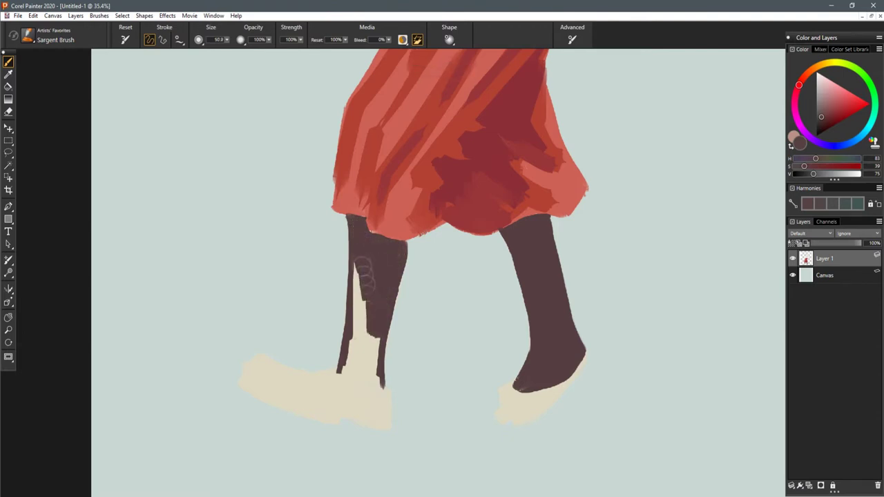
drag(360, 269, 349, 377)
drag(363, 311, 359, 379)
mouse_move(371, 327)
mouse_down()
mouse_move(376, 385)
mouse_move(369, 392)
mouse_move(374, 359)
mouse_up()
scroll(374, 358, down, 5)
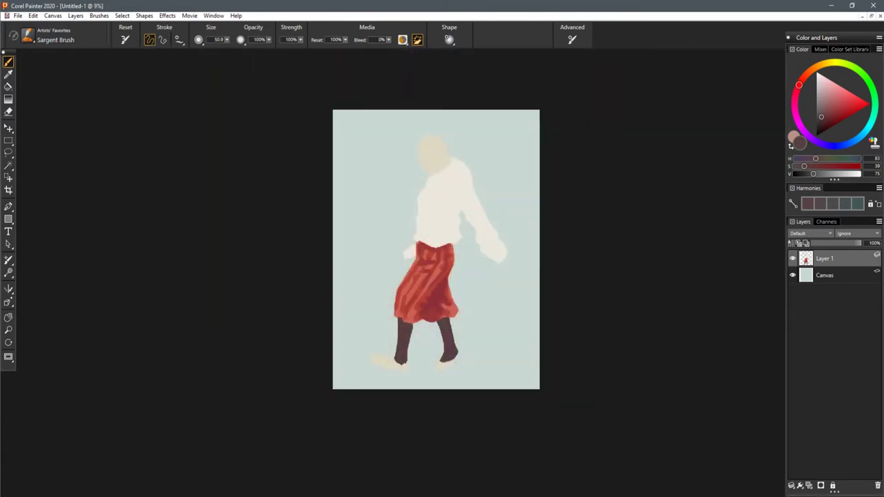
- Reduce the brush size to 29.0 and paint the left-hand foot in dark brown, with a pointed toe and rounded heel
scroll(396, 381, up, 5)
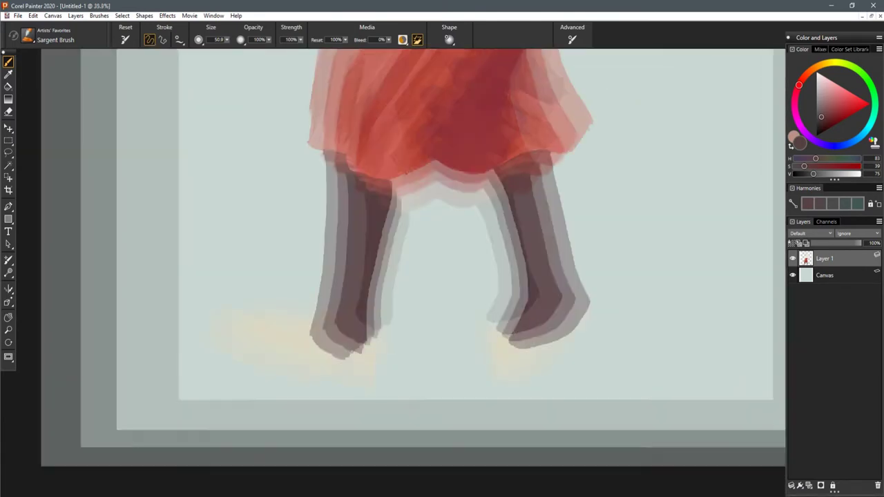
key(bracketleft)
key(bracketleft)
key(bracketleft)
key(bracketleft)
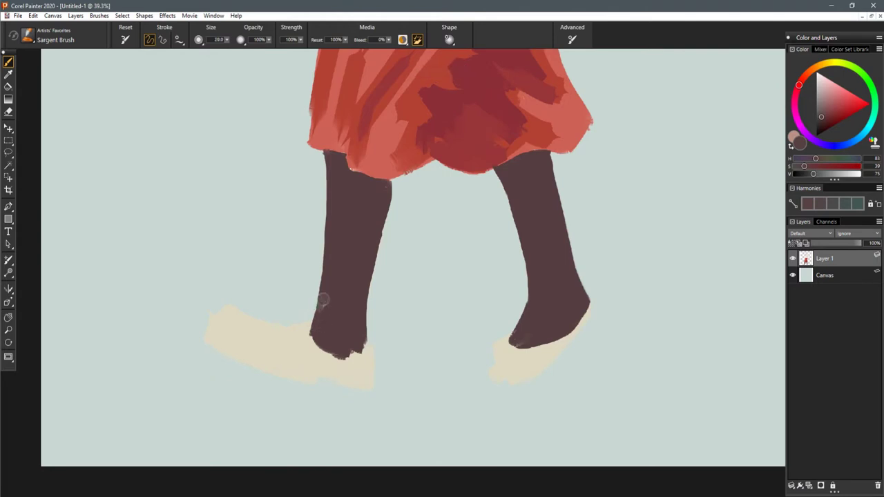
mouse_move(327, 279)
mouse_down()
mouse_move(304, 321)
mouse_move(266, 336)
mouse_move(311, 310)
mouse_move(296, 347)
mouse_move(363, 343)
mouse_move(356, 374)
mouse_move(328, 376)
mouse_move(315, 355)
mouse_move(359, 369)
mouse_move(370, 350)
mouse_move(351, 353)
mouse_move(361, 361)
mouse_move(301, 341)
mouse_move(280, 335)
mouse_up()
key(ctrl+z)
key(ctrl+z)
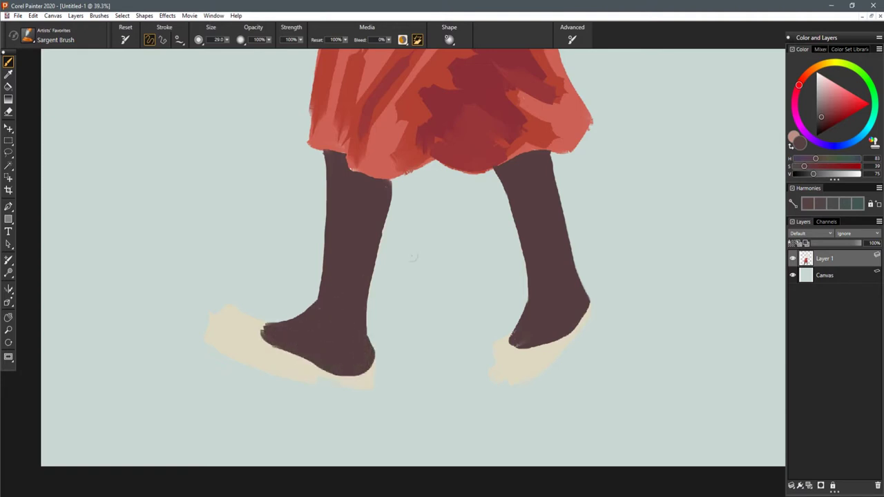
scroll(412, 256, down, 17)
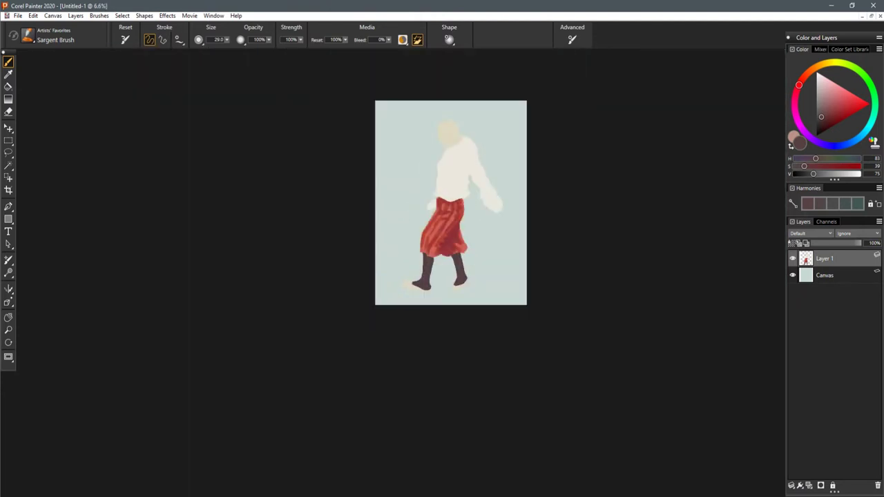
- Darken the brown to V 46 and test a stroke behind the right-hand foot's sole, undoing it
scroll(412, 256, up, 16)
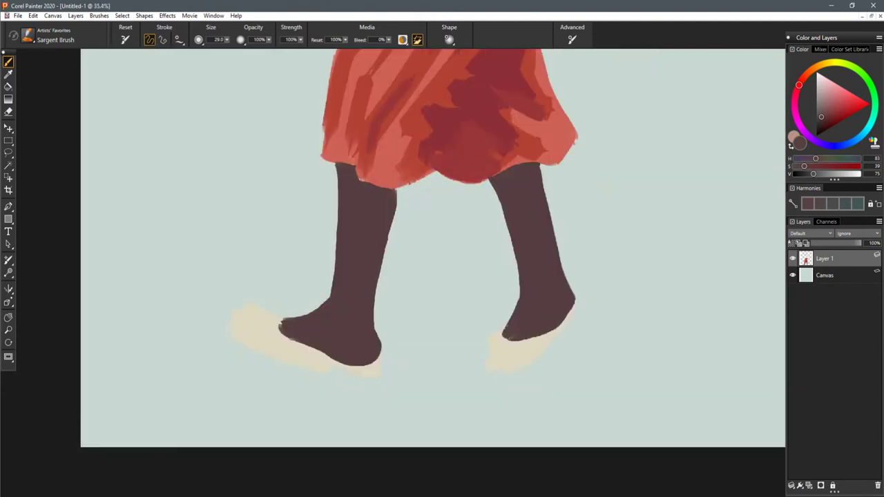
drag(812, 174, 805, 173)
drag(581, 310, 524, 358)
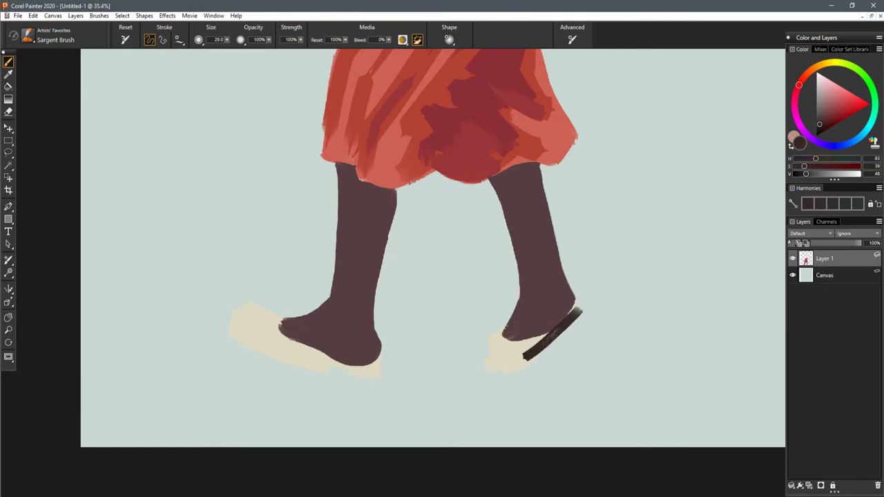
key(ctrl+z)
- Paint the right-hand shoe in the darker brown along the sole, with a rounded toe and a narrow back, enlarging the brush to 31.2
mouse_move(499, 337)
mouse_down()
mouse_move(566, 321)
mouse_move(511, 343)
mouse_up()
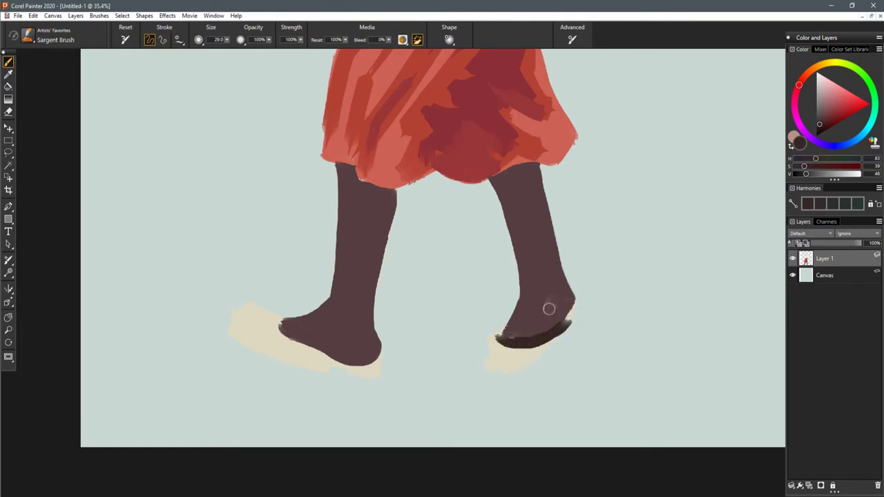
mouse_move(573, 307)
mouse_down()
mouse_move(550, 338)
mouse_move(576, 320)
mouse_move(529, 348)
mouse_up()
mouse_move(584, 311)
mouse_down()
mouse_move(514, 355)
mouse_move(458, 353)
mouse_move(457, 381)
mouse_move(526, 368)
mouse_move(523, 362)
mouse_move(454, 376)
mouse_up()
key(bracketright)
mouse_move(528, 351)
mouse_down()
mouse_move(493, 364)
mouse_move(484, 357)
mouse_move(500, 344)
mouse_move(464, 357)
mouse_move(467, 371)
mouse_move(520, 348)
mouse_up()
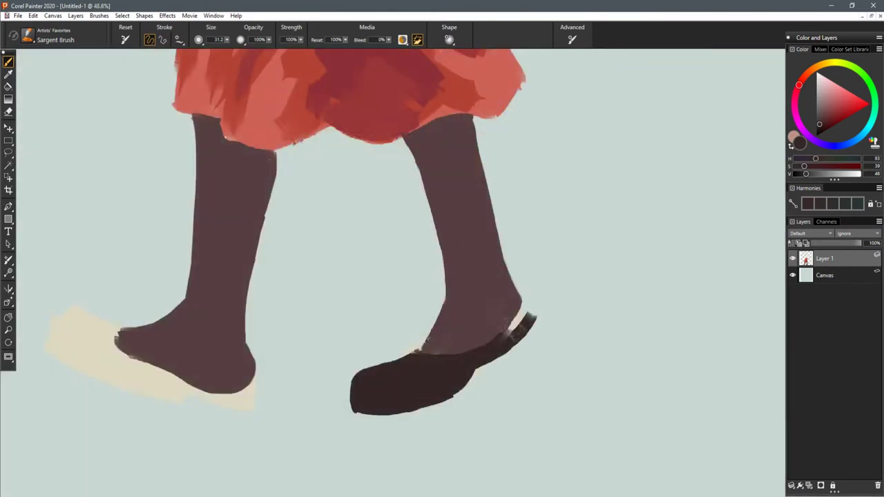
- Reduce the brush size to 20.3 and paint a tall block heel under the back of the right-hand shoe
key(bracketleft)
key(bracketleft)
key(bracketleft)
key(bracketleft)
key(bracketleft)
key(bracketleft)
key(bracketleft)
key(bracketleft)
key(bracketleft)
key(bracketleft)
key(bracketleft)
drag(533, 321, 534, 381)
key(ctrl+z)
drag(532, 320, 522, 381)
mouse_move(500, 353)
mouse_down()
mouse_move(517, 404)
mouse_move(530, 328)
mouse_move(513, 401)
mouse_move(511, 381)
mouse_move(495, 401)
mouse_move(501, 404)
mouse_up()
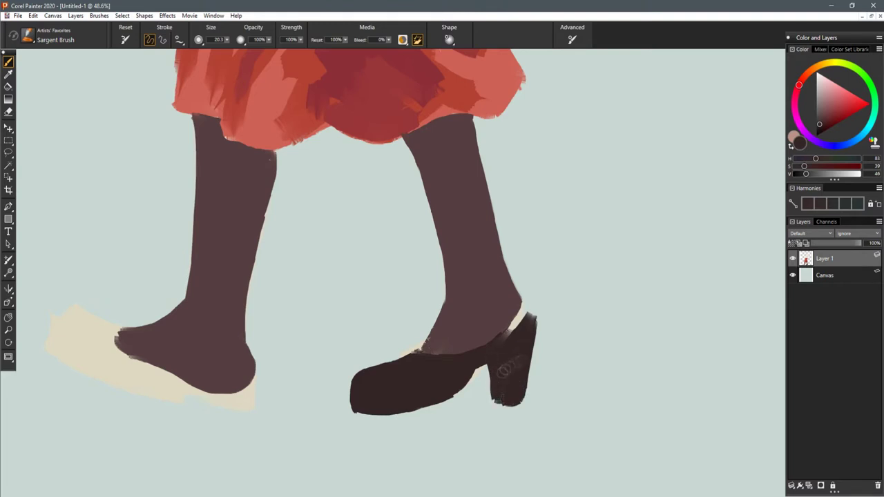
- Sample the leg brown and round out the right-hand foot's heel, closing the gaps above the shoe
alt+click(503, 307)
mouse_move(528, 314)
mouse_down()
mouse_move(466, 352)
mouse_move(531, 313)
mouse_move(511, 277)
mouse_move(527, 300)
mouse_move(512, 278)
mouse_move(514, 323)
mouse_up()
key(ctrl+z)
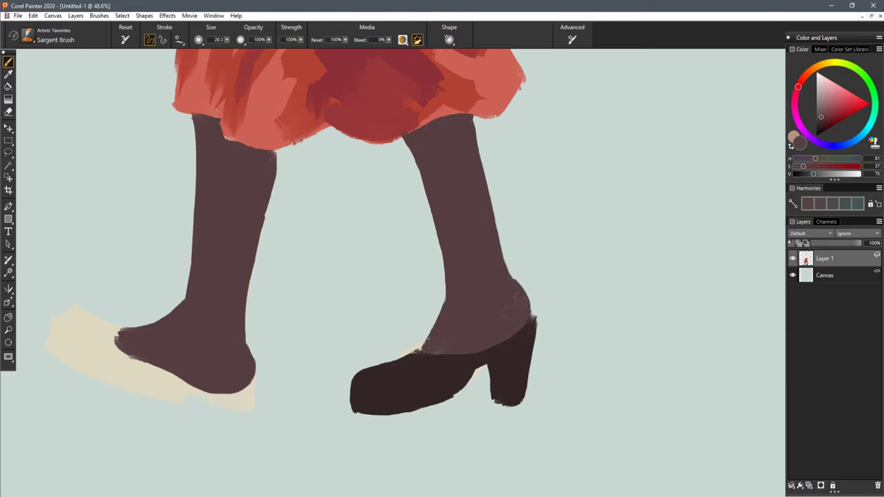
drag(438, 345, 434, 344)
key(ctrl+0)
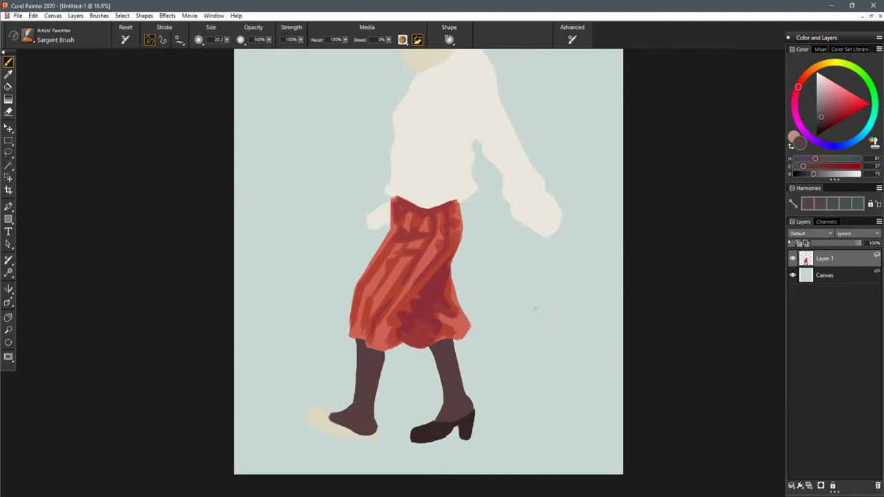
- Sample the shoe's dark brown, H 82, S 38, V 46, and paint the shoe's upper edge along the underside of the left-hand foot
click(566, 18)
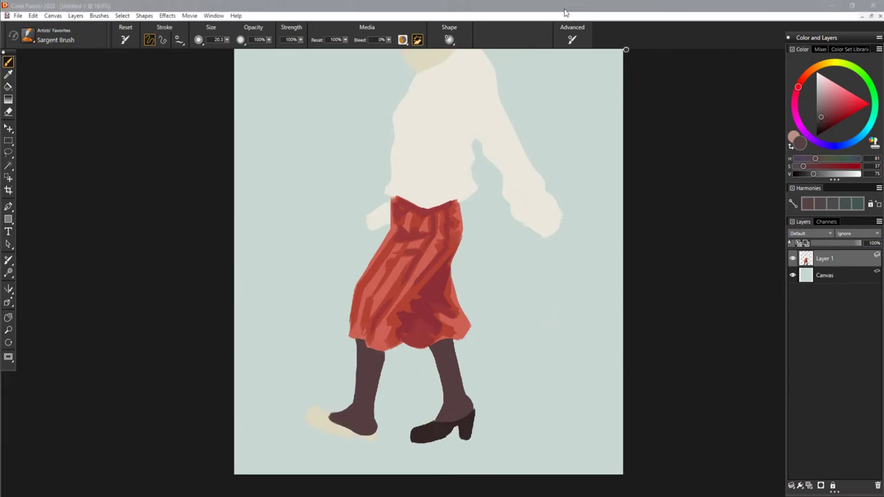
scroll(443, 269, down, 3)
drag(437, 366, 452, 269)
scroll(449, 331, up, 10)
drag(577, 234, 530, 239)
key(ctrl+z)
alt+click(470, 310)
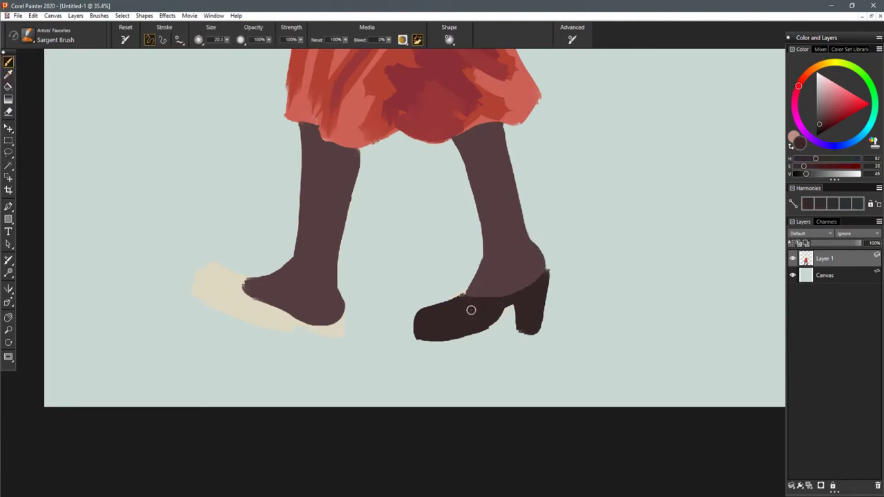
drag(243, 278, 298, 326)
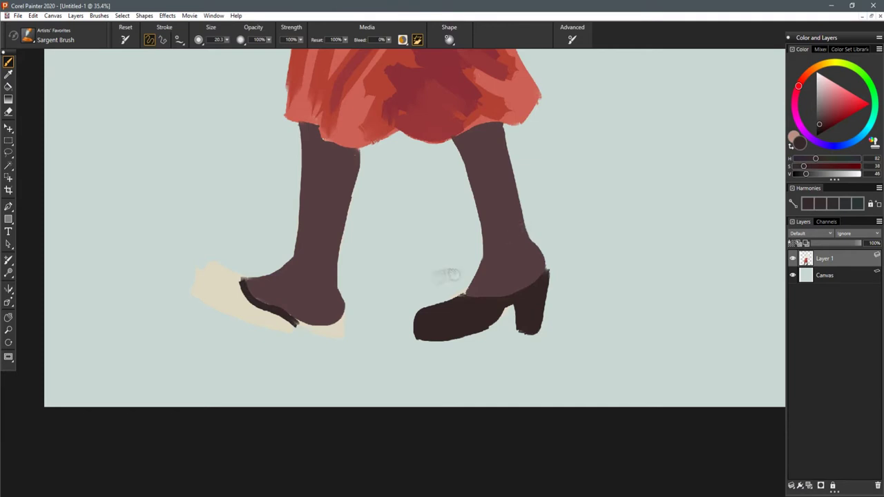
drag(444, 276, 505, 253)
drag(391, 302, 354, 298)
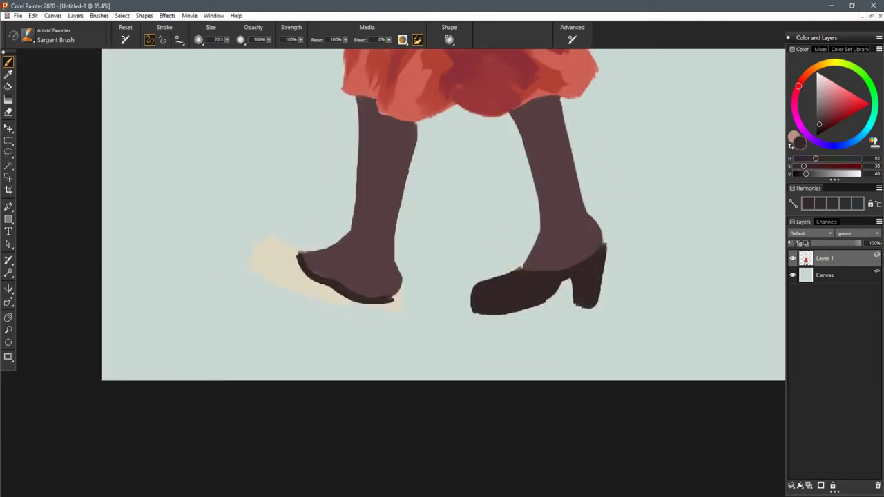
- Trim the left-hand foot's heel and the right-hand shoe's back edge with the eraser, and sharpen the shoe's back corner with brush size 11.3
key(n)
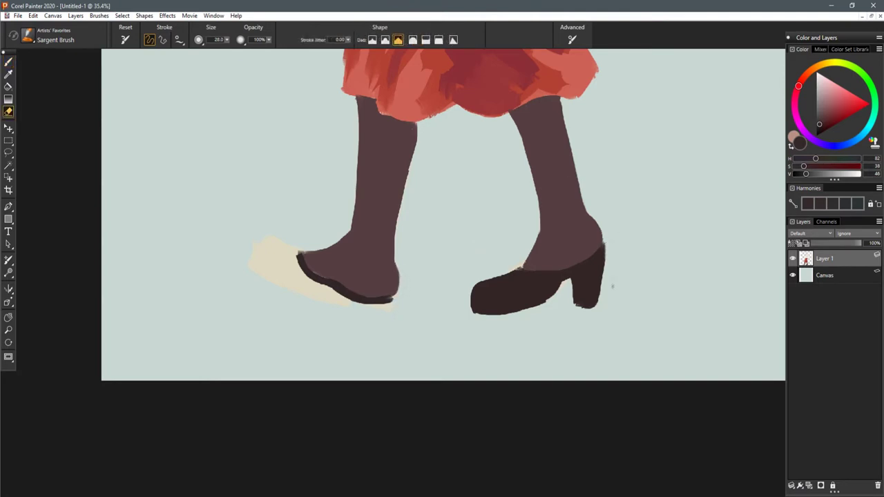
key(b)
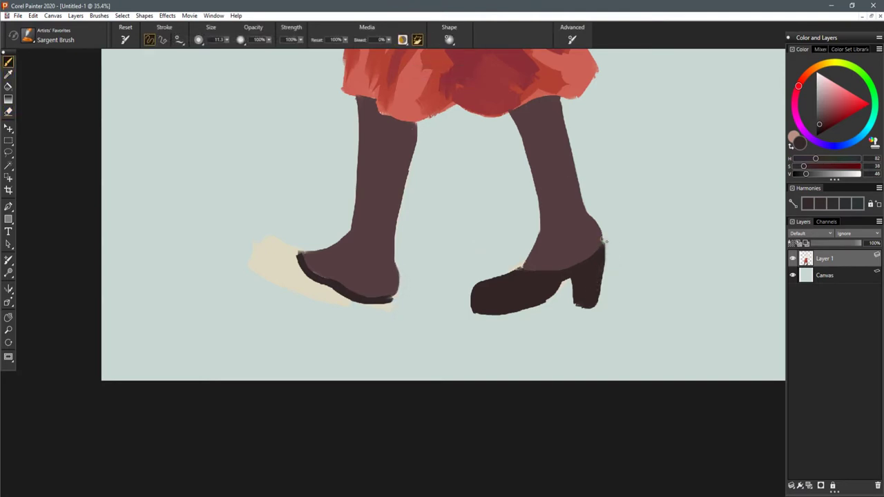
drag(601, 239, 598, 279)
- Outline the left-hand shoe's raised toe in dark brown with brush size 11.3, and thicken it inward with brush size 33.1
drag(293, 244, 253, 252)
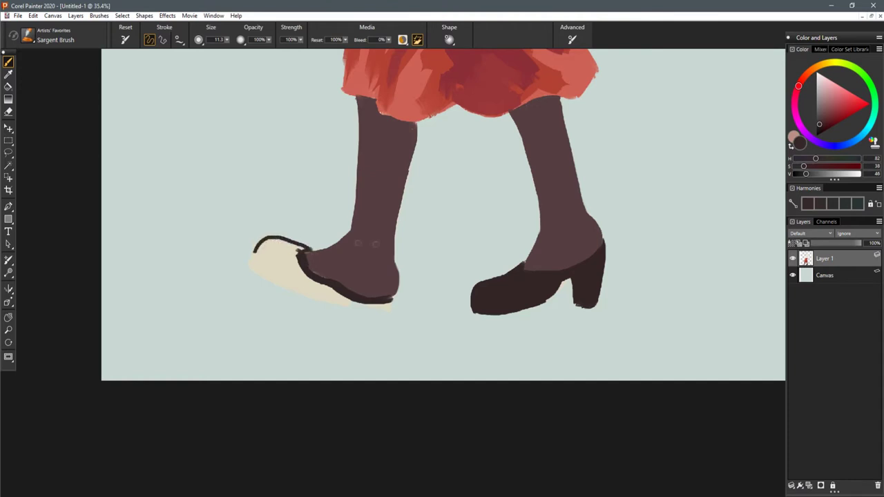
key(])
mouse_move(253, 262)
mouse_down()
mouse_move(296, 243)
mouse_move(308, 276)
mouse_move(272, 252)
mouse_move(324, 280)
mouse_up()
key(])
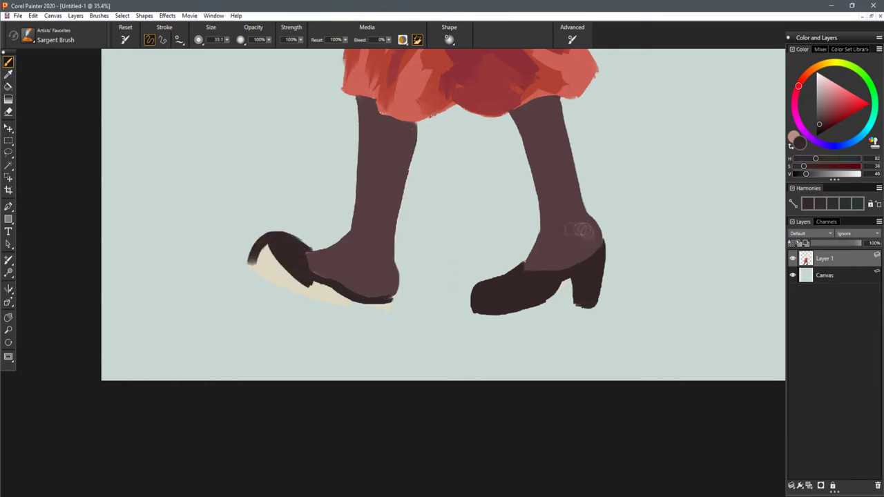
- Fill the left-hand shoe's toe and underside with dark brown, covering the cream base shape
mouse_move(338, 287)
mouse_down()
mouse_move(271, 291)
mouse_move(279, 245)
mouse_move(256, 278)
mouse_move(279, 297)
mouse_up()
mouse_move(246, 256)
mouse_down()
mouse_move(267, 234)
mouse_move(292, 239)
mouse_up()
mouse_move(252, 261)
mouse_down()
mouse_move(289, 287)
mouse_move(326, 286)
mouse_up()
drag(275, 260, 280, 282)
mouse_move(247, 255)
mouse_down()
mouse_move(285, 298)
mouse_move(376, 299)
mouse_move(356, 339)
mouse_up()
- Paint a slanted block heel under the left-hand shoe and refine its front edge with a brush size of 8.9
mouse_move(355, 303)
mouse_down()
mouse_move(338, 342)
mouse_move(344, 351)
mouse_move(372, 320)
mouse_move(349, 350)
mouse_move(354, 312)
mouse_move(366, 326)
mouse_move(388, 301)
mouse_move(363, 333)
mouse_up()
mouse_move(390, 304)
mouse_down()
mouse_move(396, 296)
mouse_move(376, 319)
mouse_up()
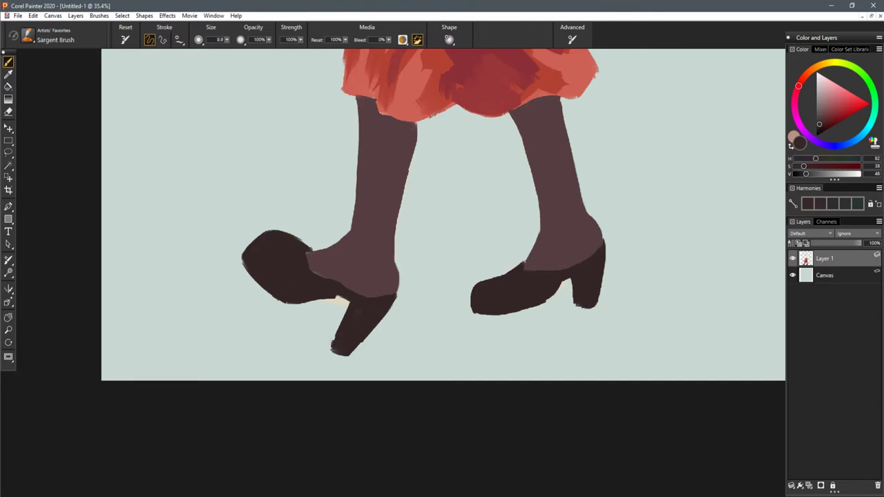
drag(342, 324, 338, 336)
drag(349, 304, 335, 337)
- Erase the tip of the left-hand shoe's heel to shorten it, and tidy the heel ends with brush size 20.0
key(n)
drag(331, 339, 356, 354)
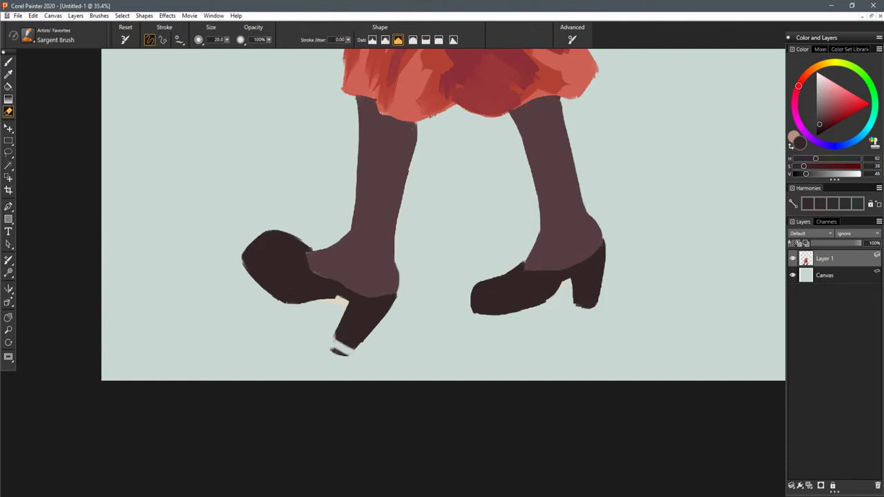
key(b)
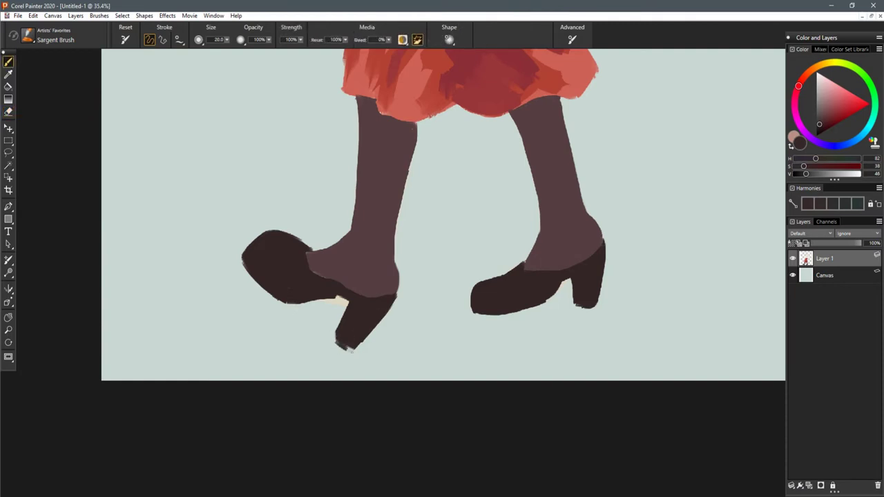
drag(579, 306, 591, 308)
- Add a thick platform sole beneath the right-hand shoe's toe and lengthen its heel to match
scroll(585, 270, down, 6)
mouse_move(540, 233)
mouse_down()
mouse_move(522, 276)
mouse_move(525, 229)
mouse_up()
scroll(524, 229, up, 7)
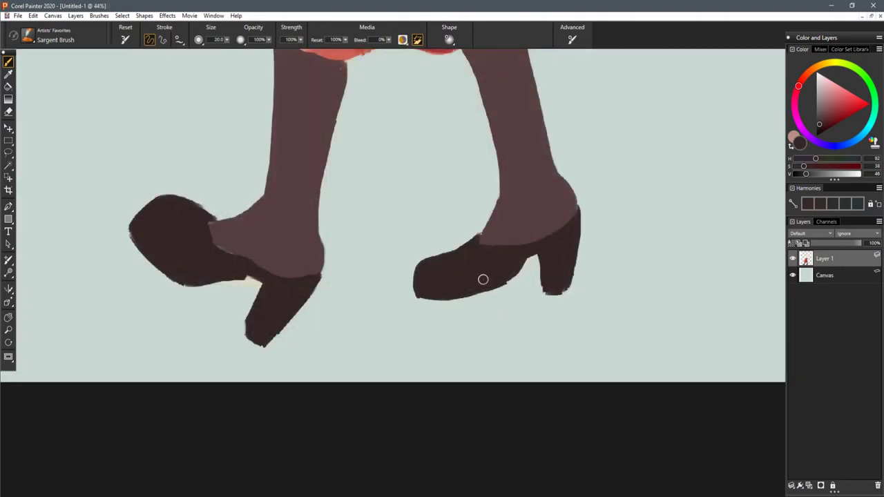
mouse_move(419, 294)
mouse_down()
mouse_move(413, 314)
mouse_move(482, 310)
mouse_up()
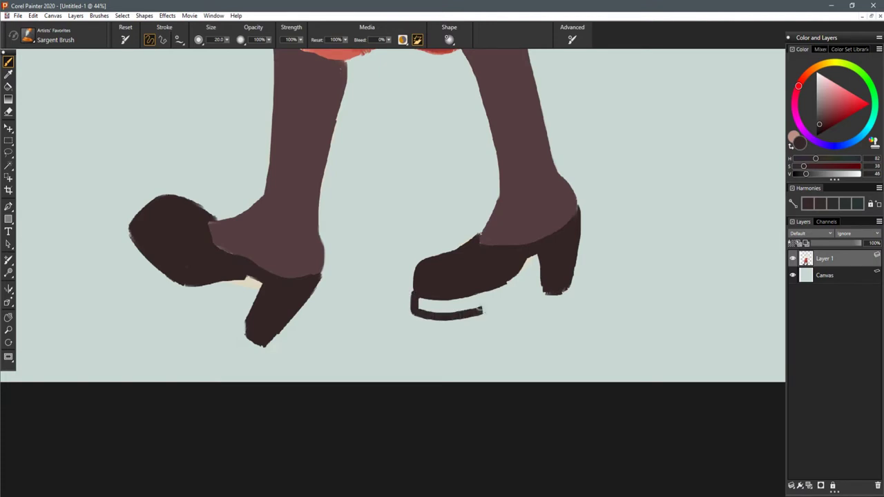
mouse_move(524, 258)
mouse_down()
mouse_move(494, 308)
mouse_move(503, 290)
mouse_move(421, 302)
mouse_move(483, 308)
mouse_move(489, 298)
mouse_up()
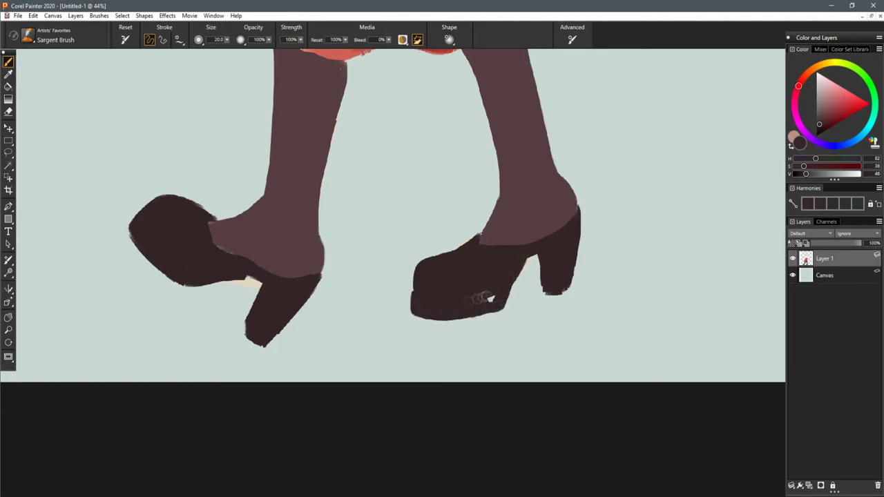
mouse_move(554, 287)
mouse_down()
mouse_move(545, 304)
mouse_move(552, 309)
mouse_move(563, 283)
mouse_move(556, 309)
mouse_up()
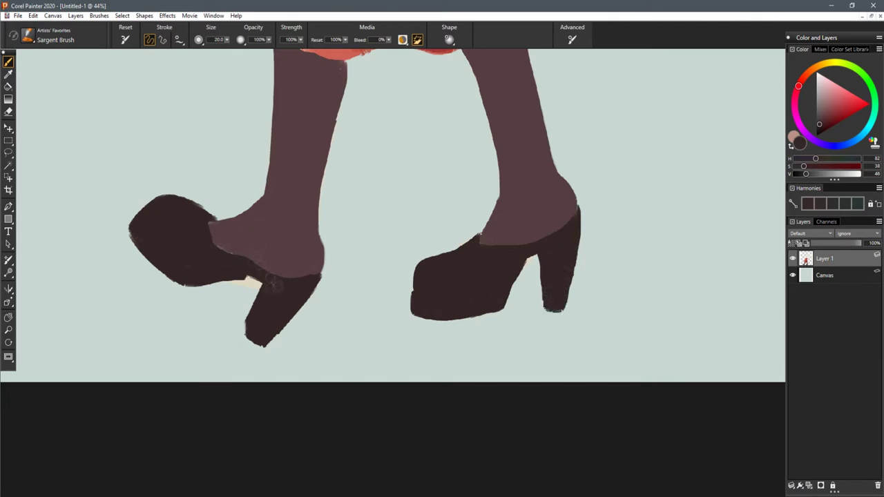
- Paint a platform sole along the underside of the left-hand shoe, from the toe tip back to the arch
mouse_move(127, 229)
mouse_down()
mouse_move(173, 289)
mouse_move(226, 276)
mouse_move(257, 282)
mouse_up()
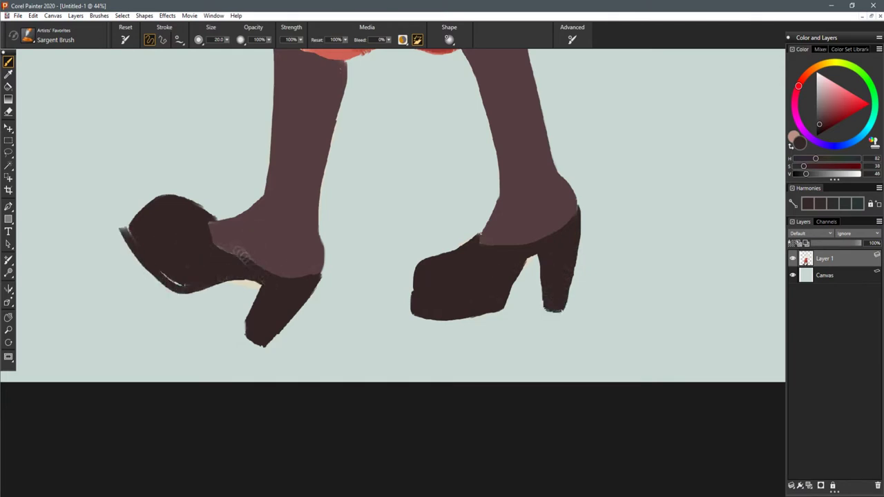
mouse_move(126, 232)
mouse_down()
mouse_move(150, 275)
mouse_move(180, 279)
mouse_up()
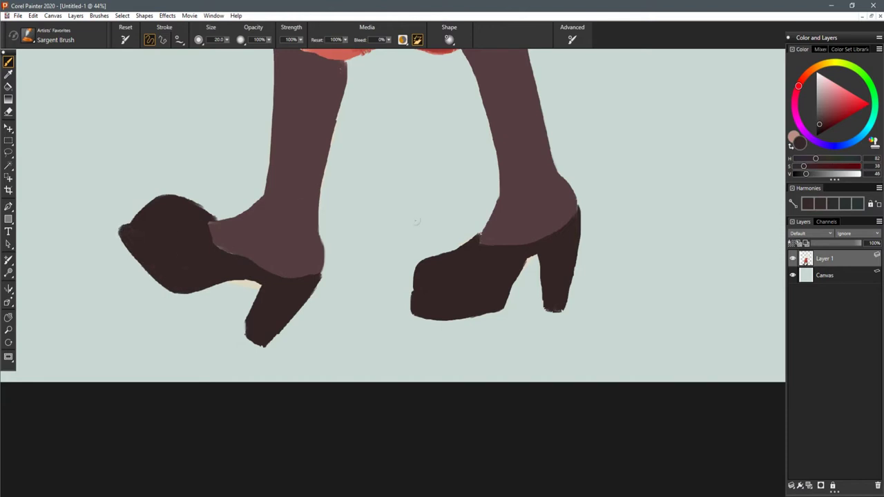
scroll(416, 221, down, 6)
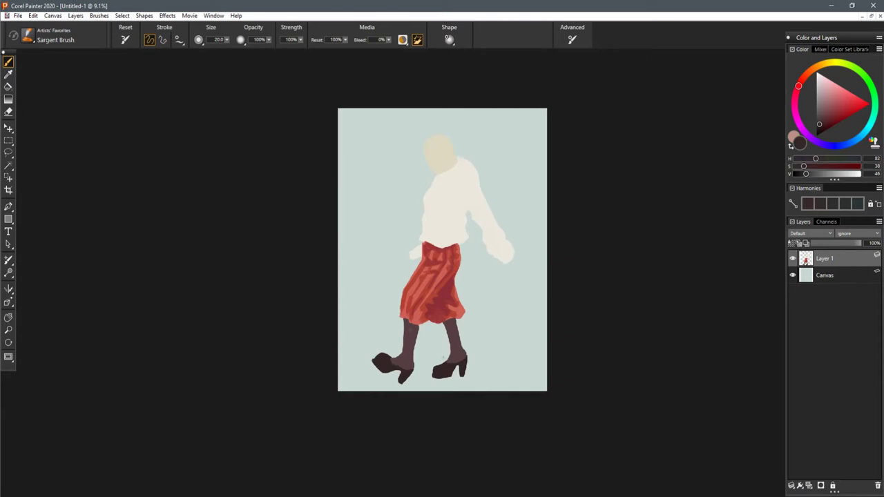
scroll(430, 367, up, 6)
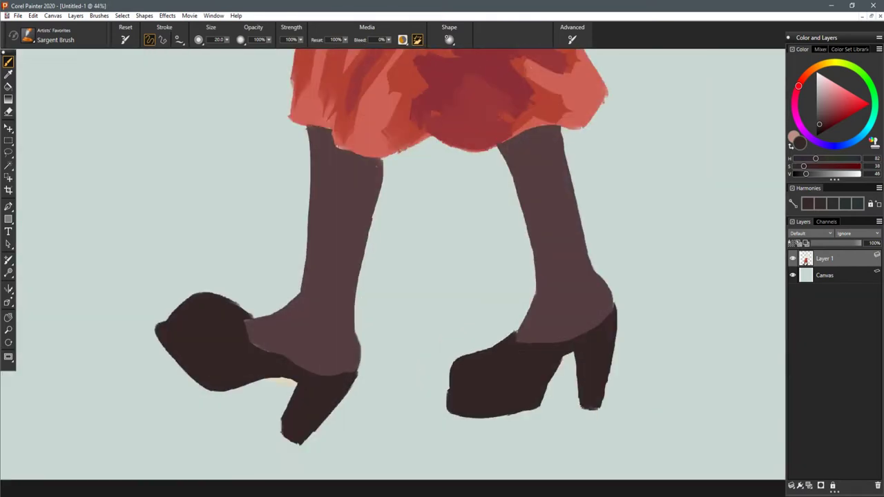
- Sample the legwear brown and smooth the edges of both shoes' foot openings with brush size 20.0
alt+click(265, 324)
drag(251, 324, 246, 342)
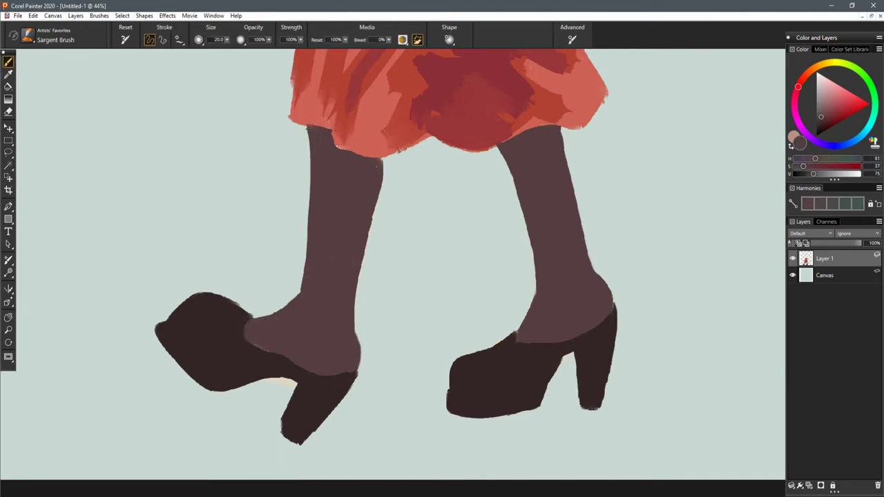
mouse_move(532, 333)
mouse_down()
mouse_move(524, 328)
mouse_move(528, 346)
mouse_move(586, 338)
mouse_up()
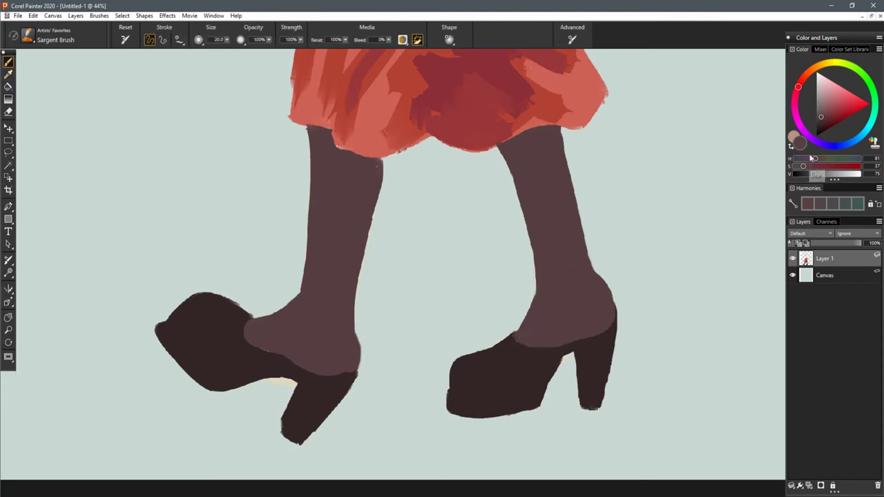
- Mix a lighter greyish brown for the ankle straps, hue 90, saturation 37 and value 109, trying and undoing test strokes on the right-hand ankle
drag(813, 174, 818, 174)
drag(543, 302, 569, 338)
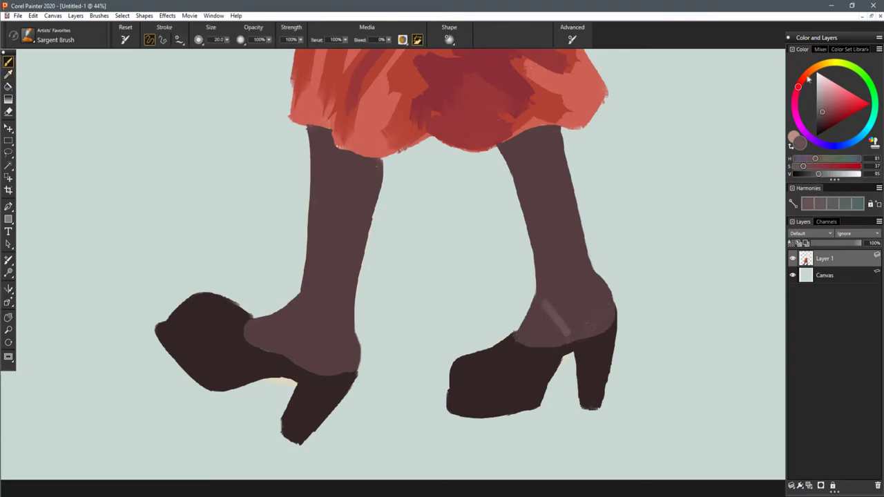
key(ctrl+z)
drag(542, 299, 570, 329)
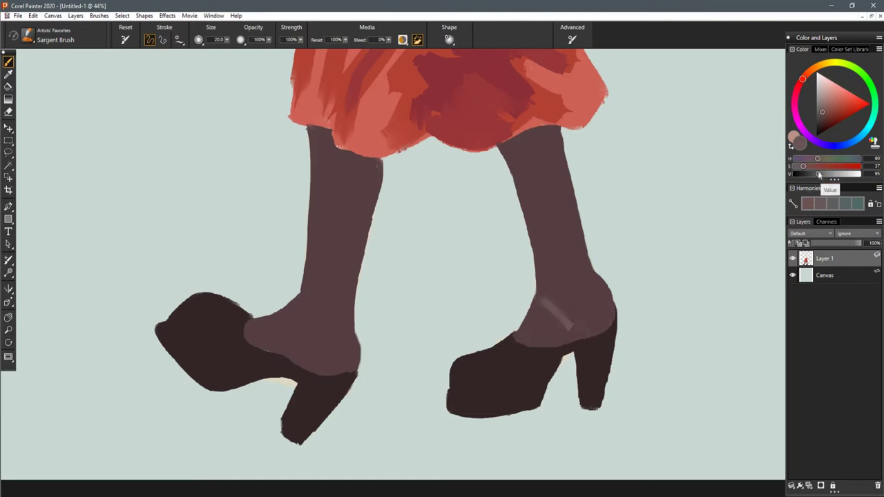
drag(819, 174, 822, 174)
key(ctrl+z)
drag(546, 302, 576, 330)
drag(823, 174, 822, 174)
key(ctrl+z)
drag(550, 304, 573, 335)
key(ctrl+z)
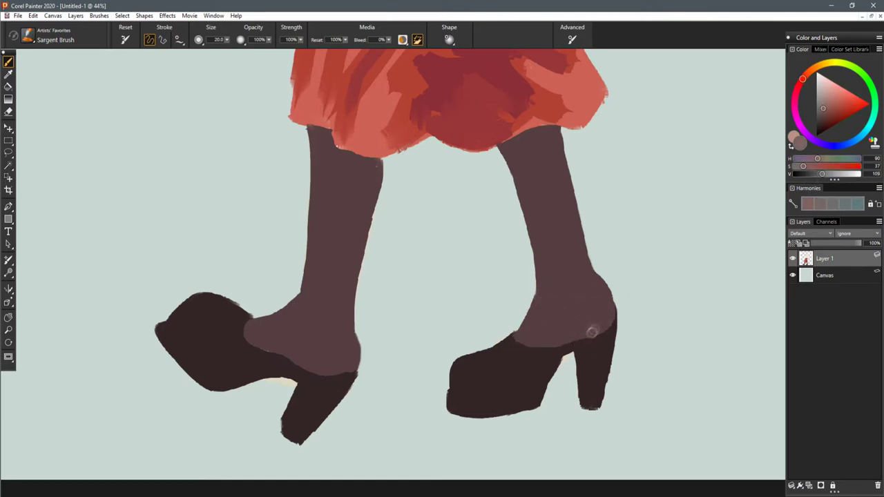
- Paint two broad straps meeting in a Y across the right-hand ankle in the lighter brown with brush size 20.0
drag(569, 338, 591, 332)
mouse_move(533, 292)
mouse_down()
mouse_move(584, 335)
mouse_move(526, 306)
mouse_move(540, 296)
mouse_move(576, 329)
mouse_move(539, 303)
mouse_up()
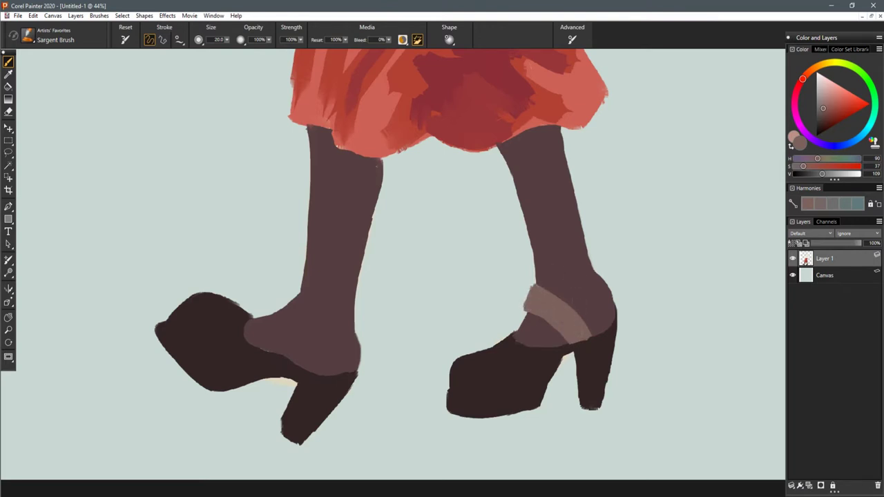
drag(598, 269, 567, 304)
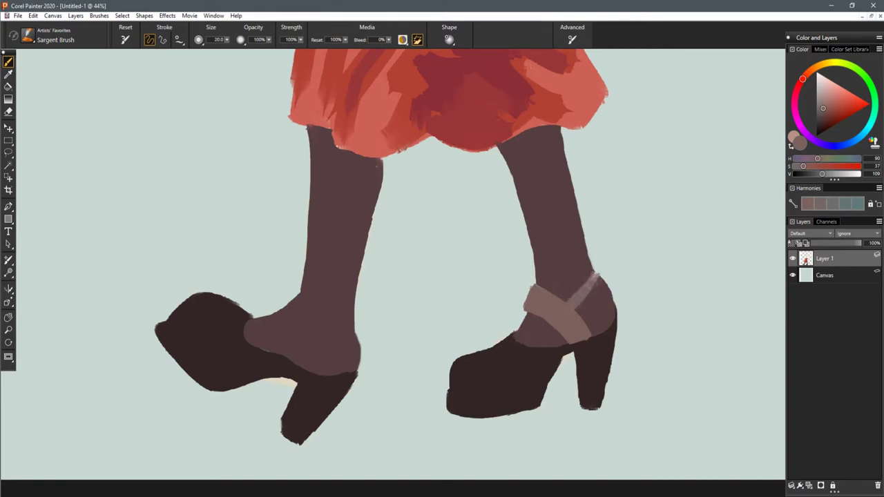
mouse_move(595, 272)
mouse_down()
mouse_move(608, 282)
mouse_move(579, 314)
mouse_up()
key(ctrl+z)
mouse_move(579, 309)
mouse_down()
mouse_move(601, 281)
mouse_move(565, 301)
mouse_up()
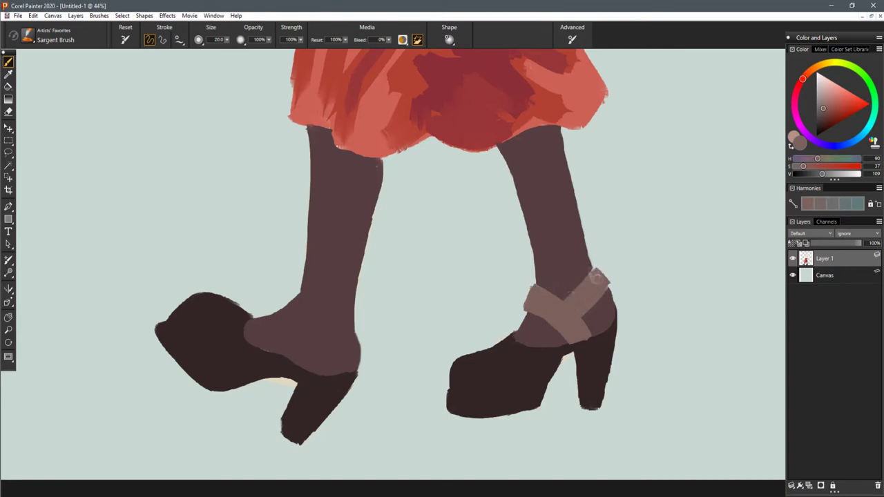
- Outline and fill a curved strap across the left-hand ankle's instep with brush size 11.6
key(bracketleft)
key(bracketleft)
key(bracketleft)
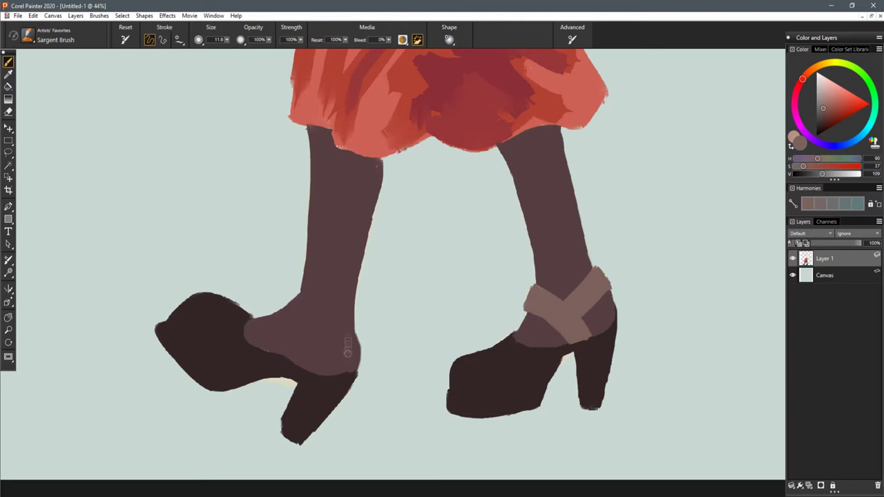
drag(307, 311, 321, 373)
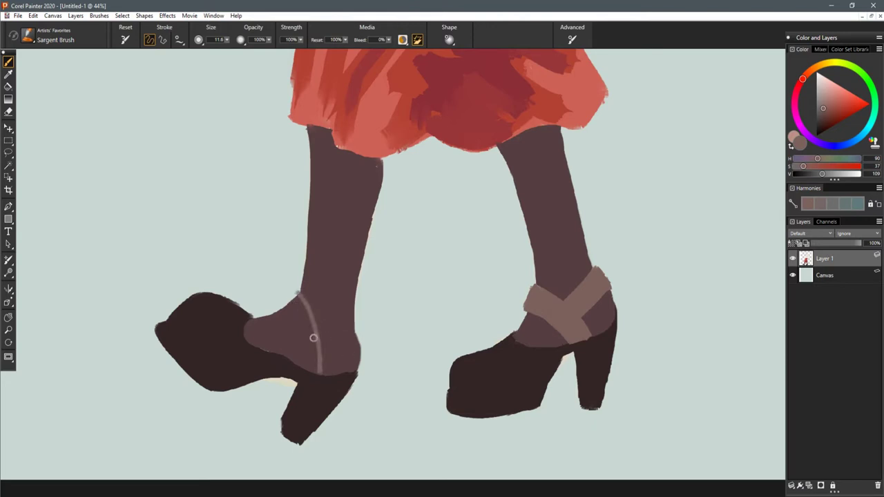
mouse_move(301, 370)
mouse_down()
mouse_move(283, 308)
mouse_move(299, 352)
mouse_up()
drag(297, 301, 312, 340)
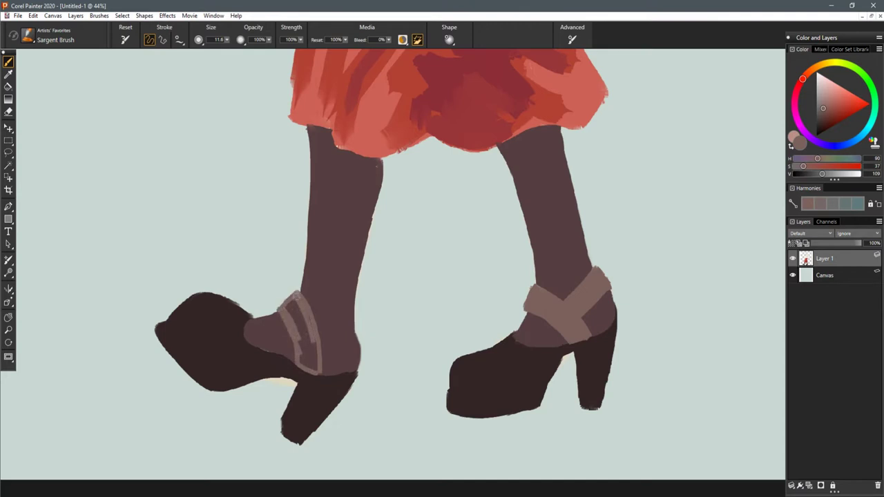
drag(292, 298, 307, 320)
- Paint a second strap from the left-hand instep strap to the back of the ankle with brush size 22.4
mouse_move(297, 301)
mouse_down()
mouse_move(290, 310)
mouse_move(308, 365)
mouse_move(353, 325)
mouse_up()
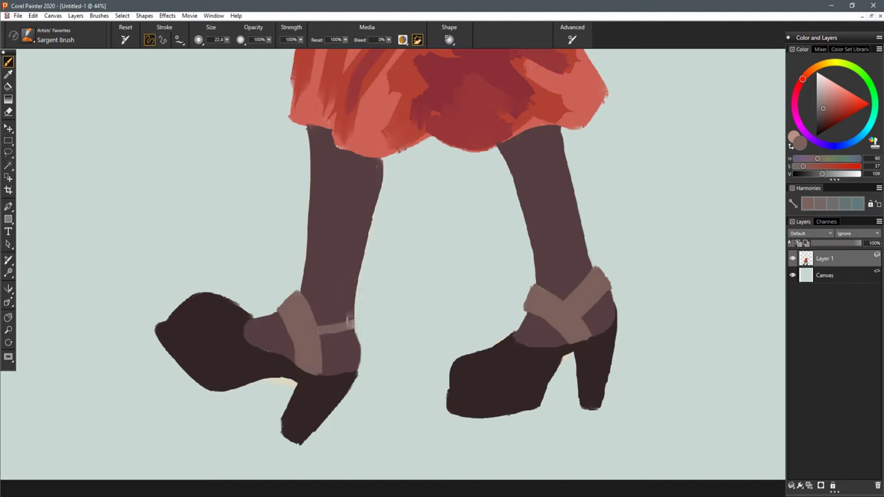
drag(355, 335, 321, 343)
mouse_move(353, 319)
mouse_down()
mouse_move(319, 327)
mouse_move(322, 340)
mouse_up()
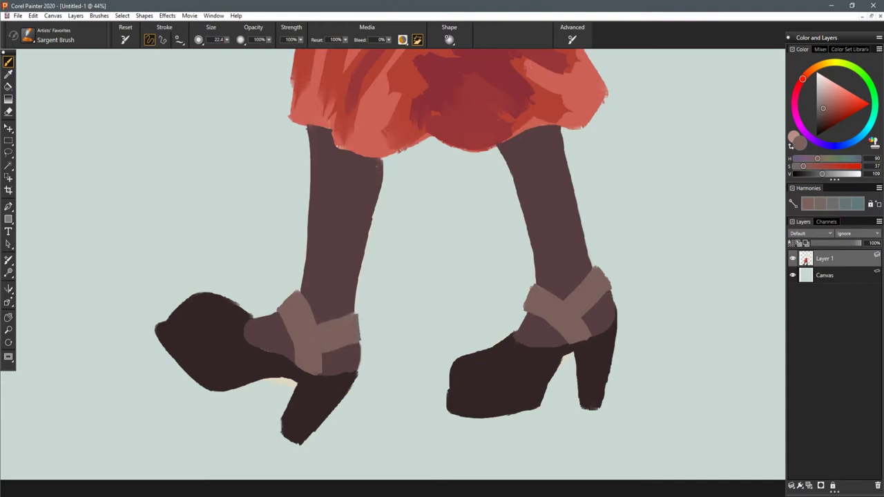
- Erase along the underside of the left-hand shoe's toe with size 28.0 to slim its platform sole
scroll(478, 252, down, 10)
drag(512, 238, 451, 355)
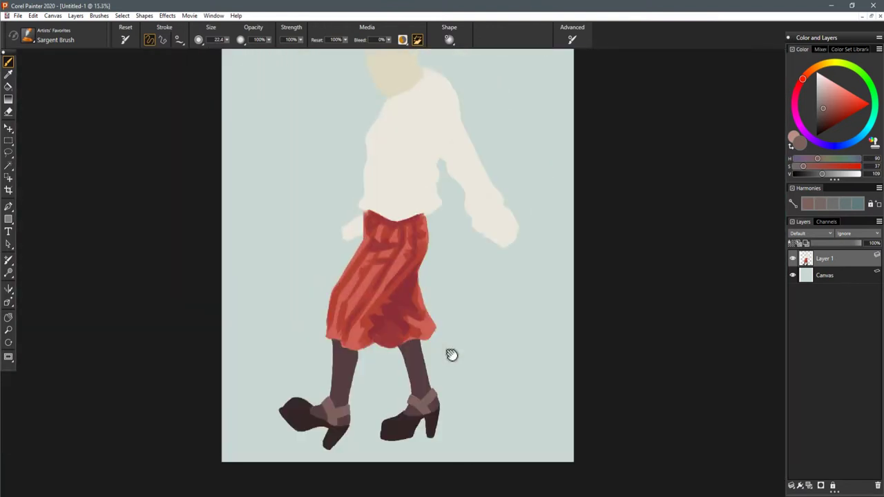
scroll(452, 355, down, 5)
scroll(478, 253, down, 2)
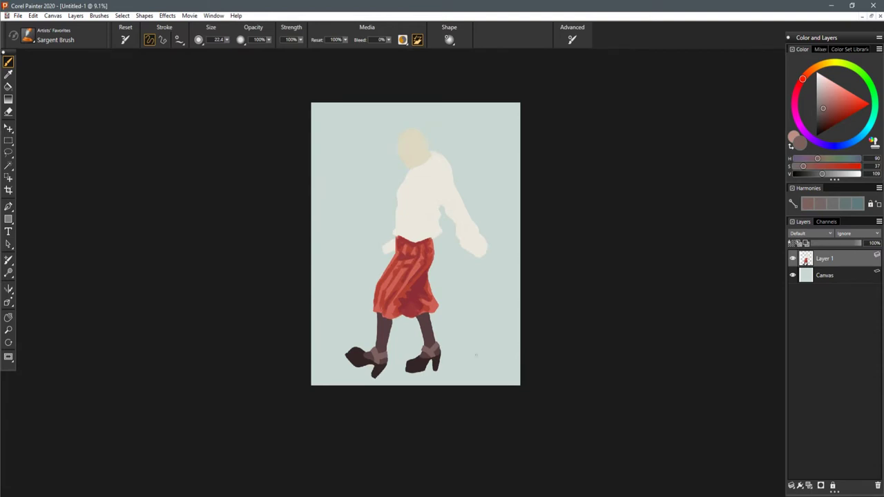
scroll(355, 378, up, 7)
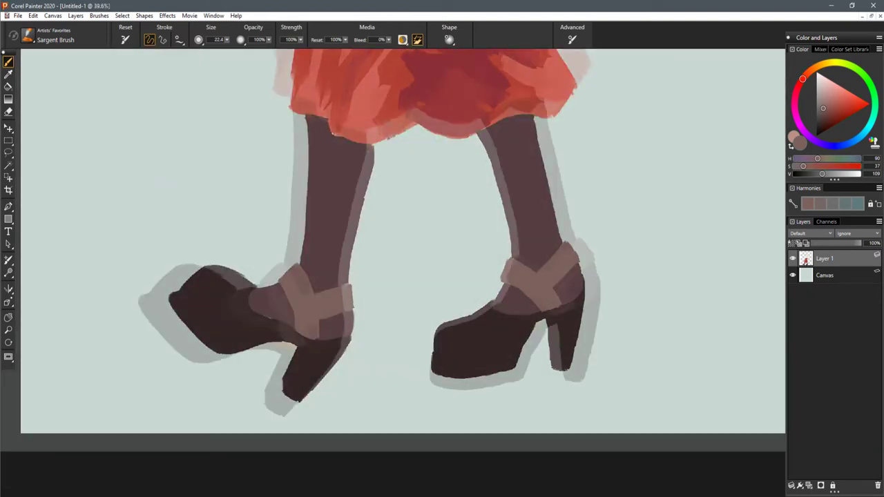
key(n)
drag(140, 298, 188, 361)
drag(165, 333, 204, 366)
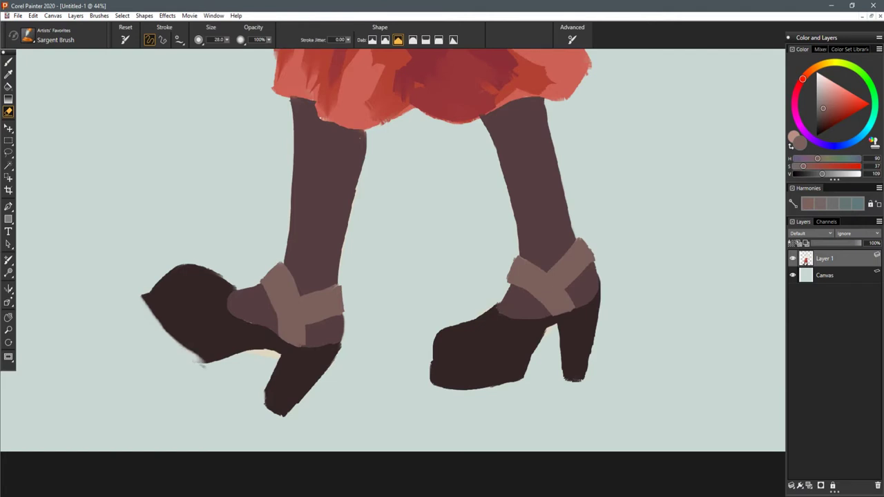
- Sample the shoe's dark brown and repaint a clean lower edge on the left-hand toe with brush size 11.4
key(b)
alt+click(304, 361)
mouse_move(141, 297)
mouse_down()
mouse_move(173, 338)
mouse_move(214, 362)
mouse_up()
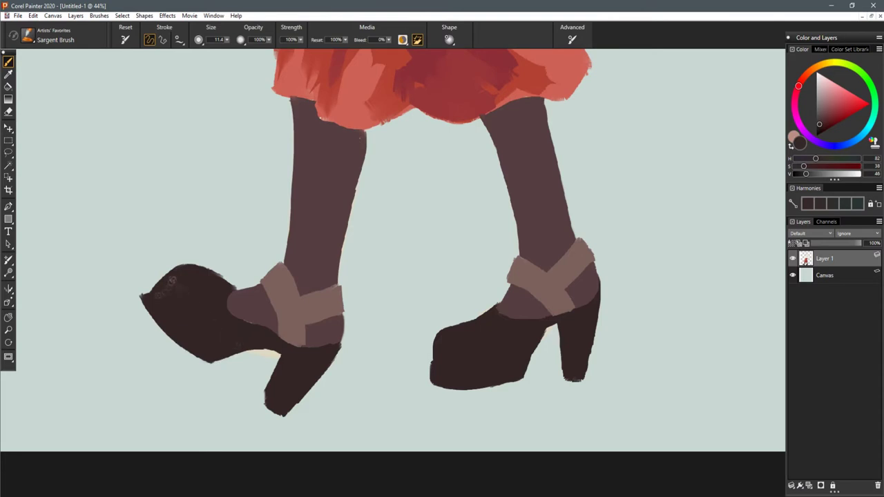
drag(240, 321, 260, 330)
- Select the empty area beneath the left-hand shoe's arch, erase the pale leftover paint there, and deselect
drag(364, 332, 499, 323)
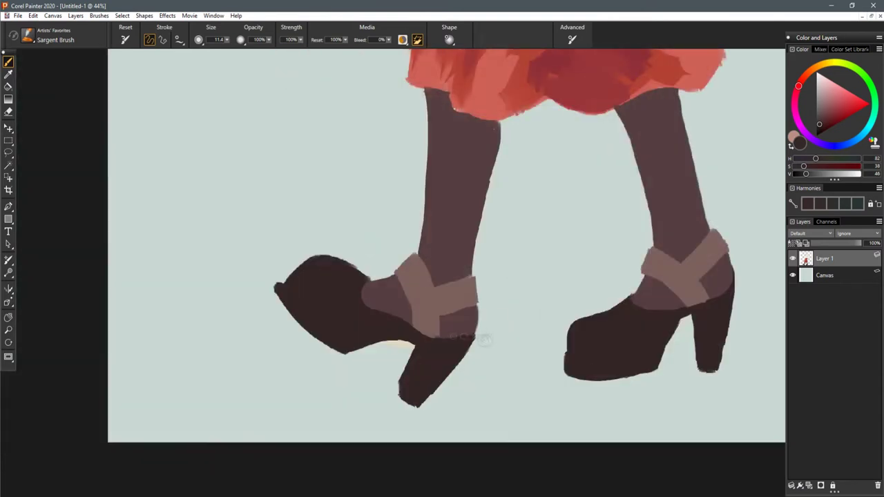
key(w)
click(410, 349)
key(n)
mouse_move(384, 343)
mouse_down()
mouse_move(412, 338)
mouse_move(410, 347)
mouse_move(381, 350)
mouse_up()
key(ctrl+d)
- Examine the whole figure's proportions and silhouette on the full canvas
key(ctrl+minus)
key(ctrl+minus)
key(ctrl+minus)
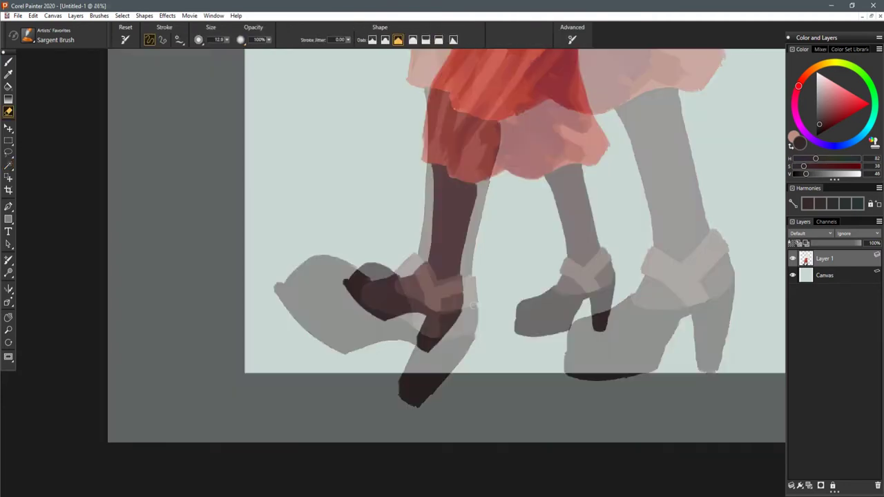
drag(600, 185, 545, 319)
key(ctrl+minus)
drag(626, 261, 601, 292)
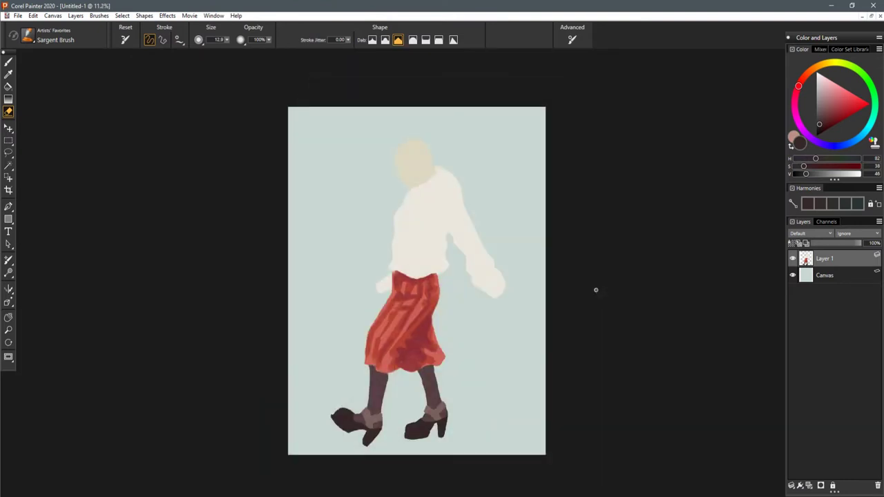
drag(567, 181, 556, 201)
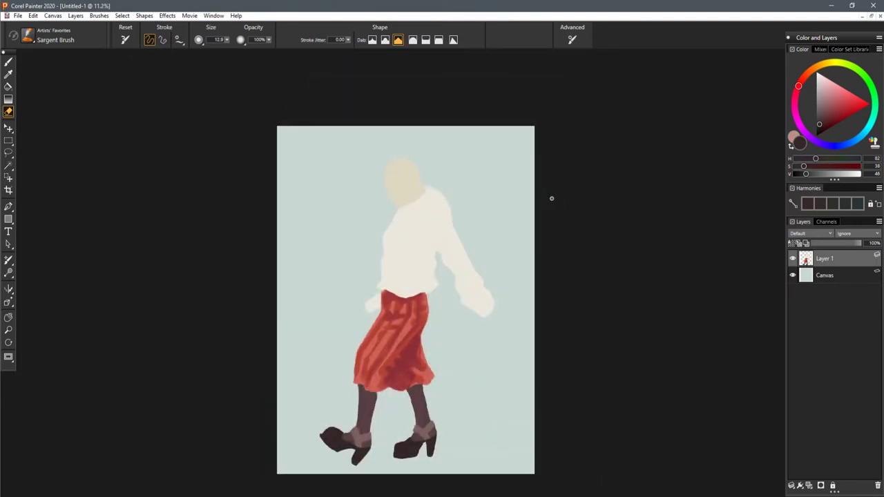
- Sample the head's beige and shift it to a darker, warmer tone, hue 111 and saturation 87, for the neck shadow
scroll(403, 181, up, 5)
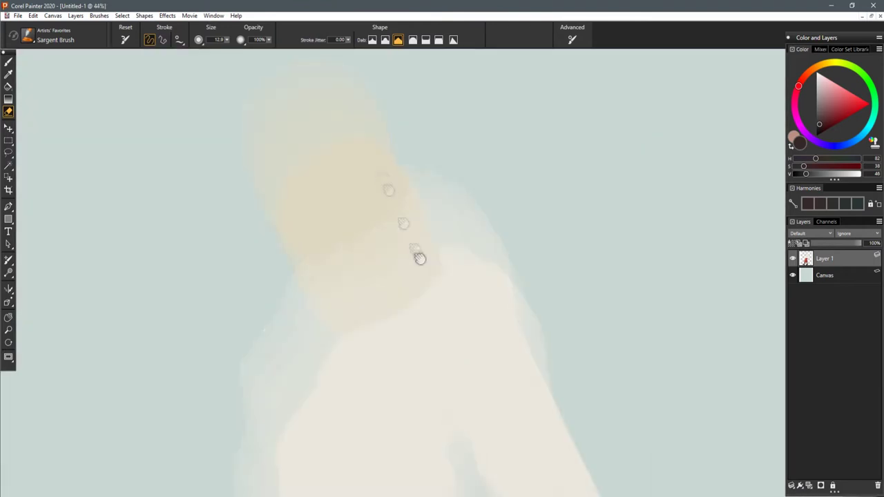
key(d)
click(400, 285)
key(b)
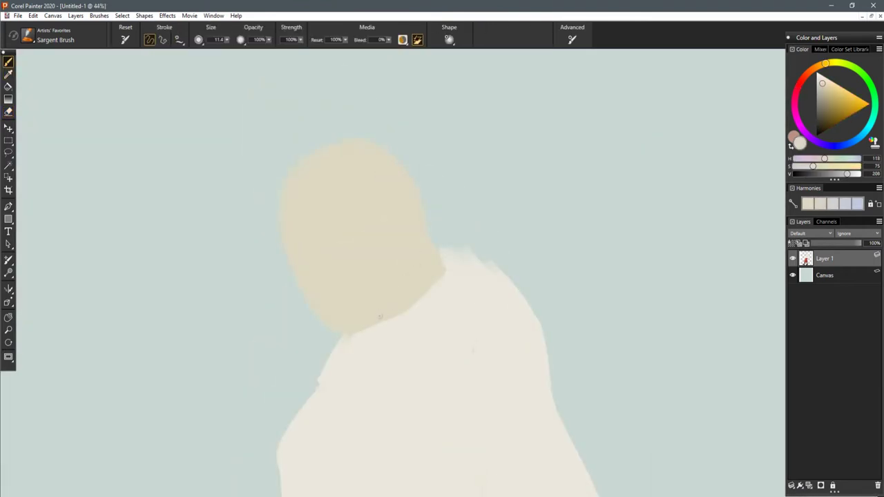
click(819, 65)
click(816, 166)
click(844, 174)
- Paint a slanted shadow on the neck beneath the jaw down to the collar with brush size 37.0
drag(407, 278, 379, 305)
key(ctrl+z)
drag(414, 238, 366, 327)
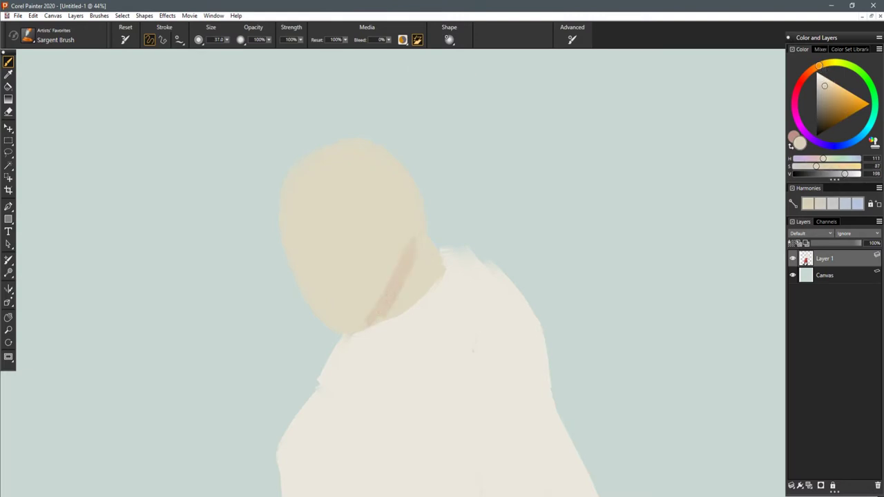
mouse_move(417, 298)
mouse_down()
mouse_move(380, 322)
mouse_move(396, 318)
mouse_up()
mouse_move(436, 266)
mouse_down()
mouse_move(414, 303)
mouse_move(402, 300)
mouse_up()
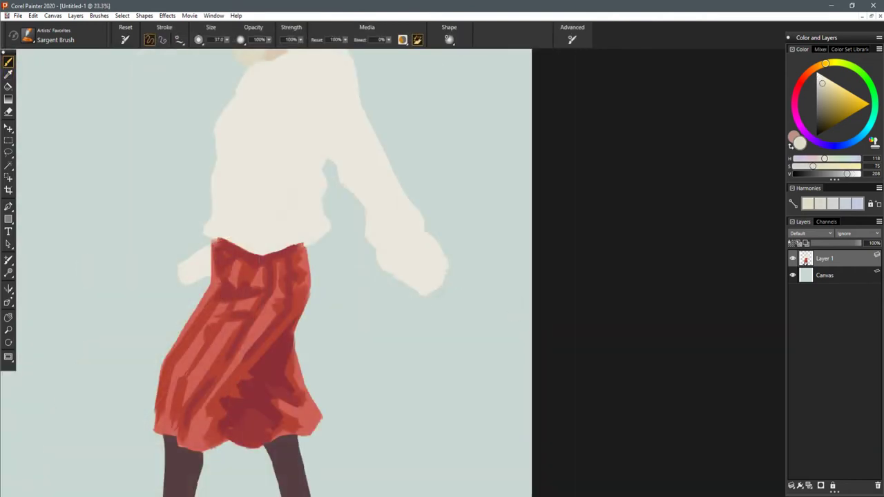
- Paint a hand in the head's beige extending from the right-hand sleeve's cuff with brush size 37.0
drag(435, 292, 445, 283)
mouse_move(436, 293)
mouse_down()
mouse_move(466, 320)
mouse_move(460, 294)
mouse_up()
key(ctrl+0)
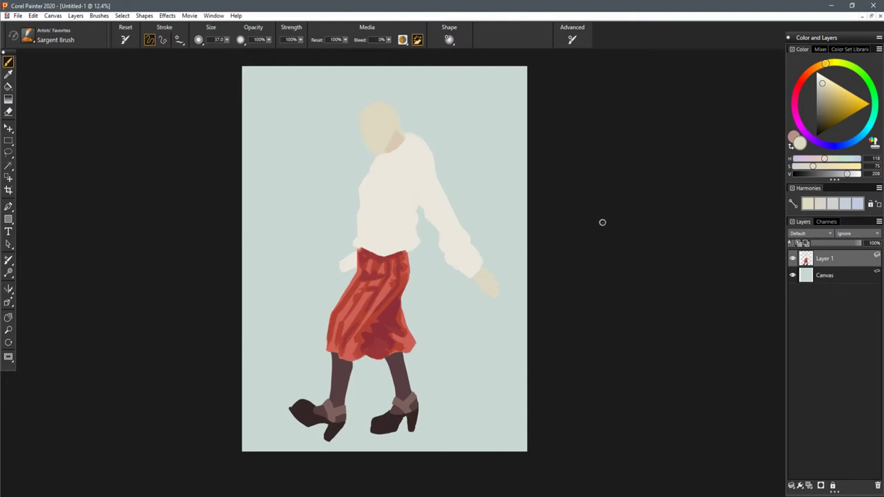
- Shape short fingertips on the right-hand hand and smooth its outline, alternating between small brush and eraser strokes
scroll(568, 315, up, 8)
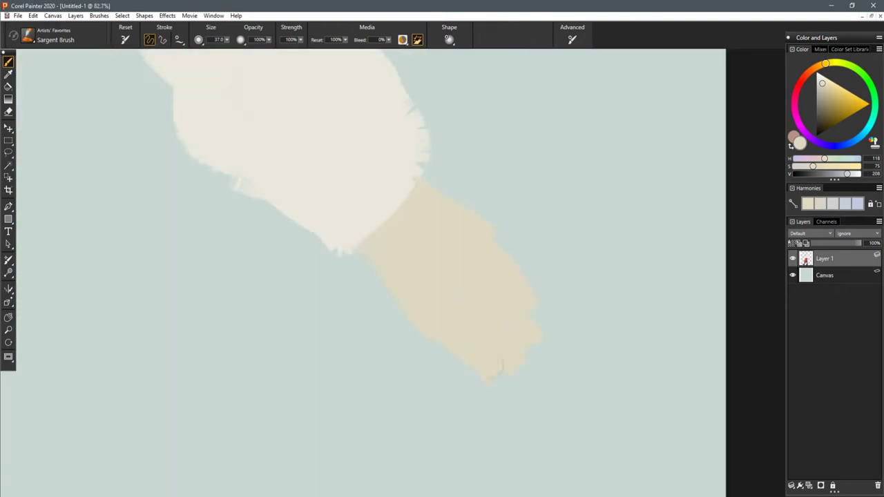
drag(489, 366, 494, 367)
key(n)
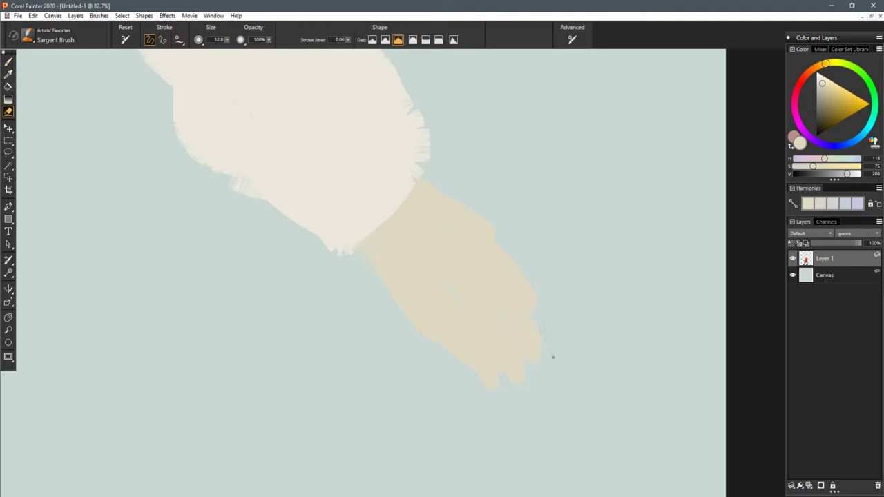
key(b)
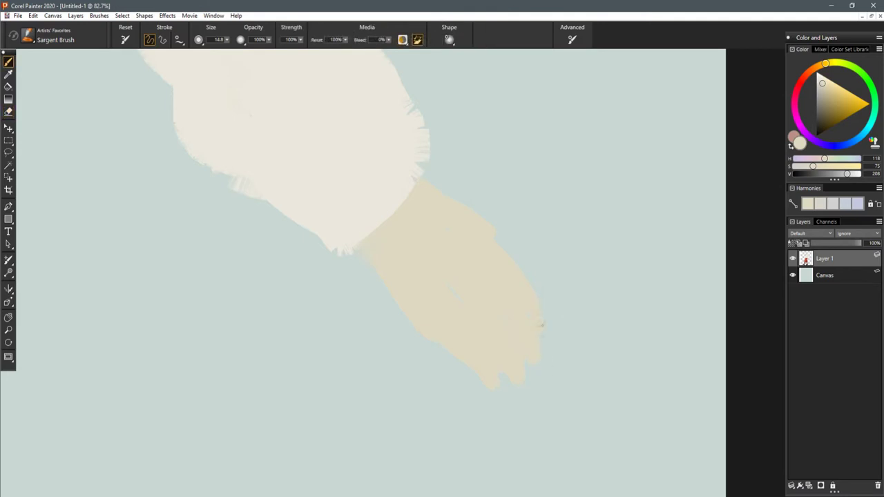
key(n)
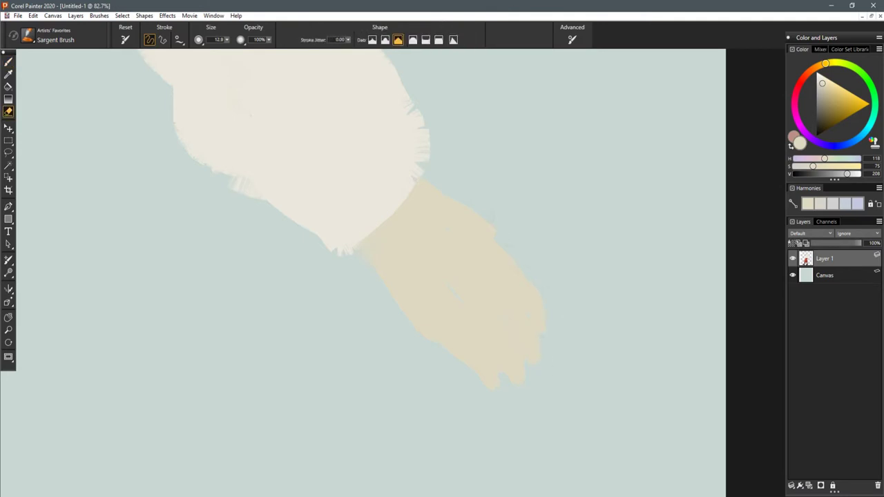
key(b)
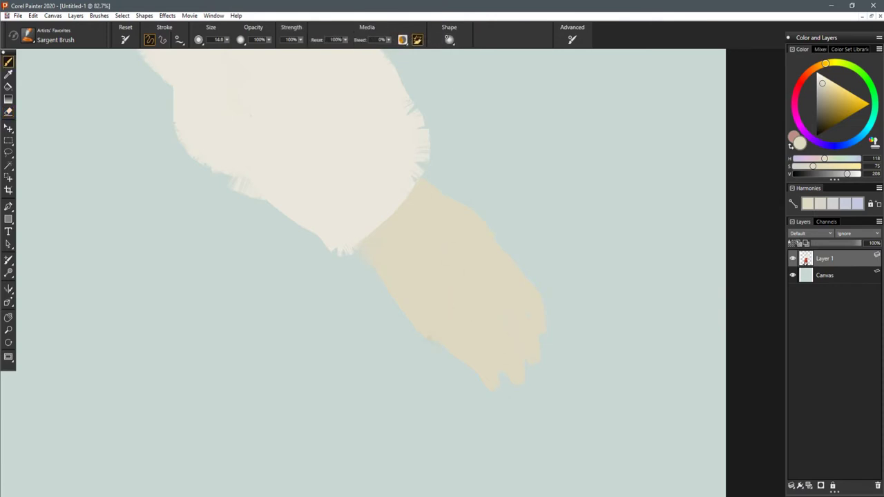
mouse_move(441, 362)
mouse_down()
mouse_move(422, 343)
mouse_move(395, 277)
mouse_up()
- Paint the other hand in the same beige, hanging down from the left-hand sleeve's cuff, and refine it with brush size 19.4
scroll(488, 238, down, 17)
drag(475, 234, 580, 248)
scroll(580, 247, down, 3)
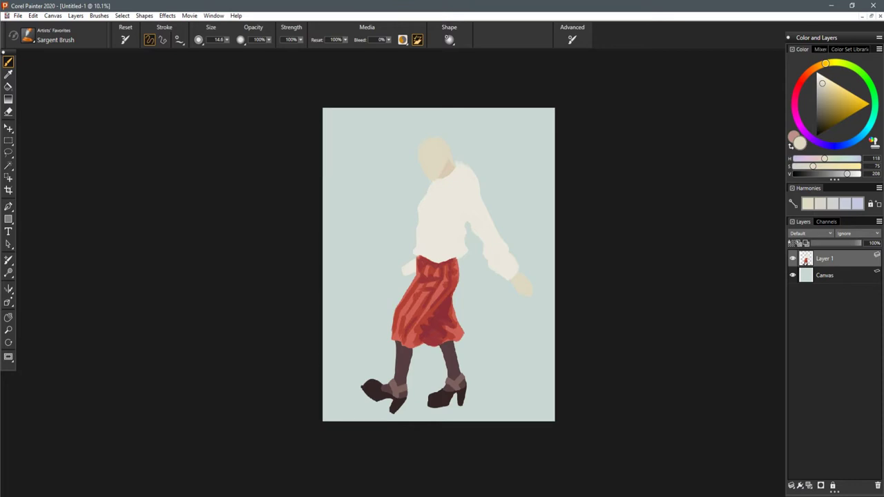
scroll(442, 272, up, 6)
mouse_move(532, 286)
mouse_down()
mouse_move(405, 234)
mouse_move(435, 254)
mouse_up()
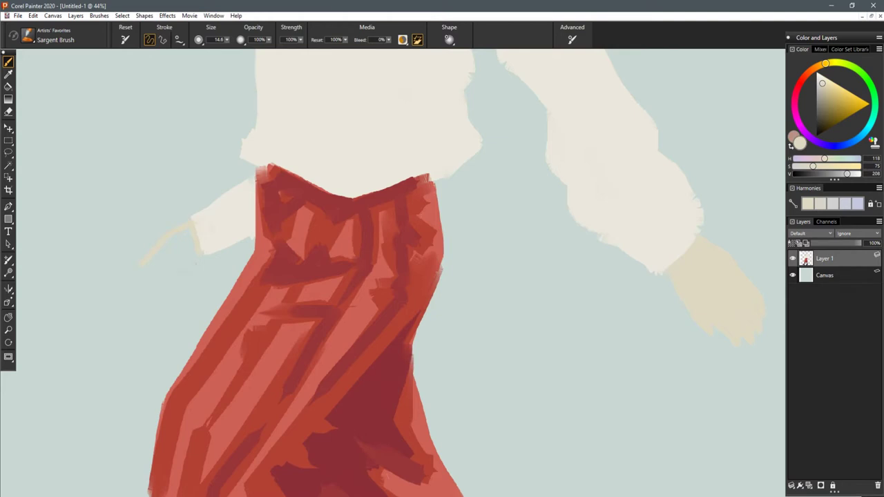
key(])
key(])
key(])
mouse_move(188, 231)
mouse_down()
mouse_move(159, 259)
mouse_move(184, 282)
mouse_up()
key(bracketleft)
key(bracketleft)
key(bracketleft)
key(bracketleft)
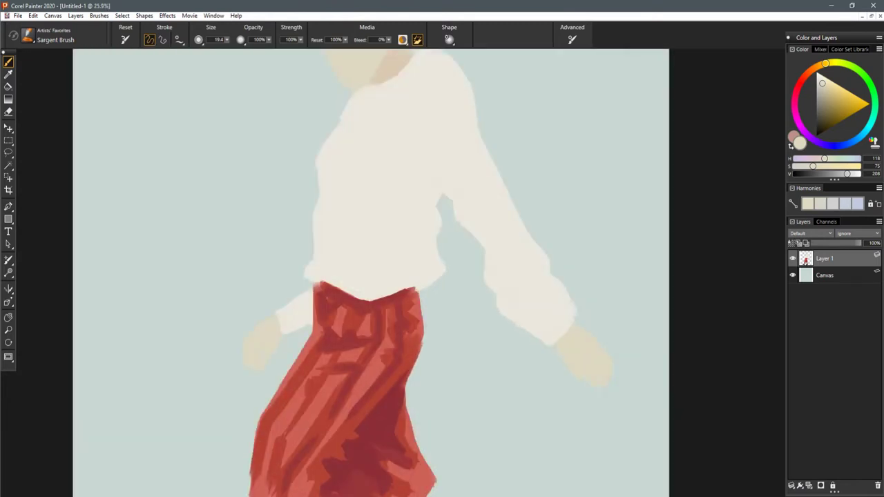
- Lasso the left-hand forearm and hand, scale them down slightly, shift them up toward the shirt, and commit the transformation
key(l)
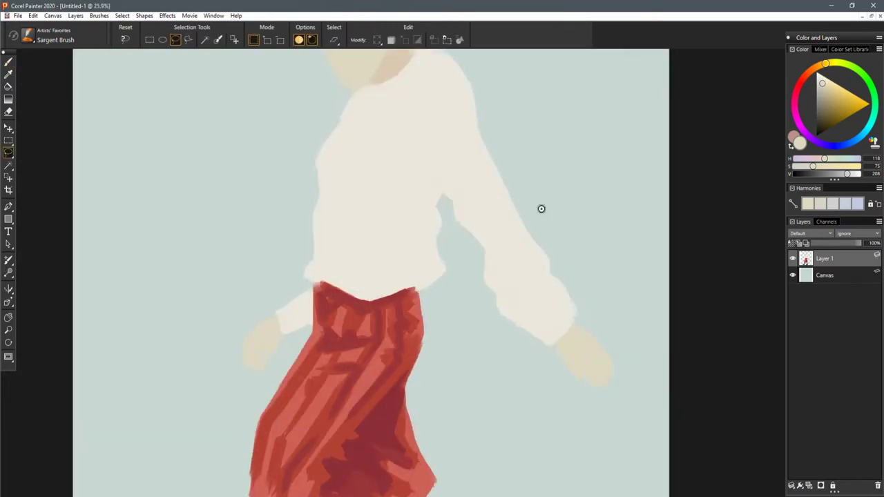
mouse_move(315, 283)
mouse_down()
mouse_move(298, 355)
mouse_move(232, 326)
mouse_move(377, 288)
mouse_up()
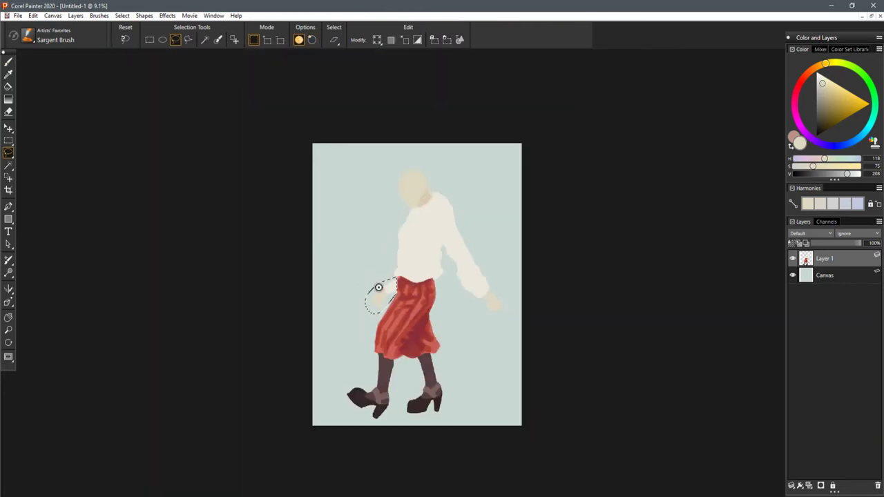
drag(365, 292, 372, 292)
key(f)
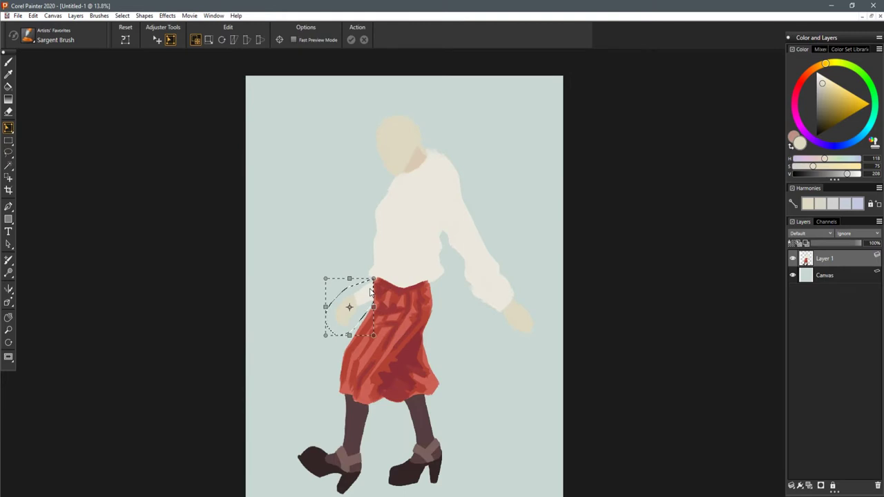
drag(330, 332, 335, 329)
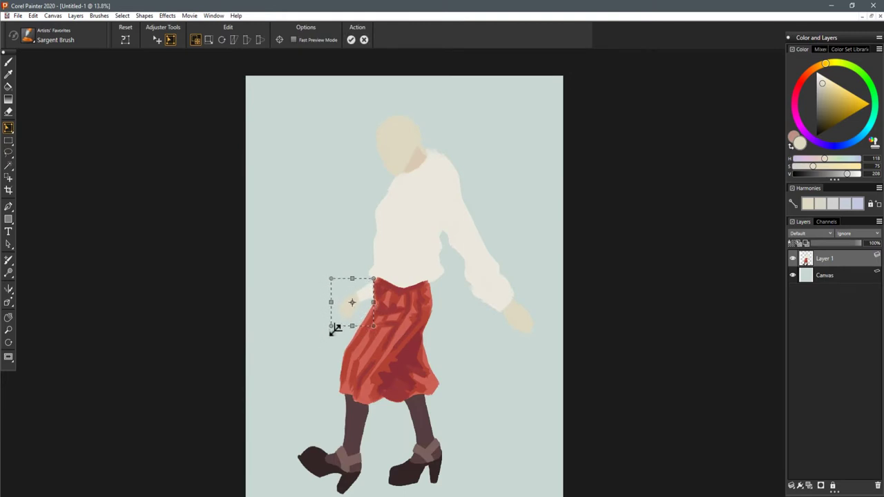
drag(370, 295, 369, 290)
key(ctrl+d)
key(Return)
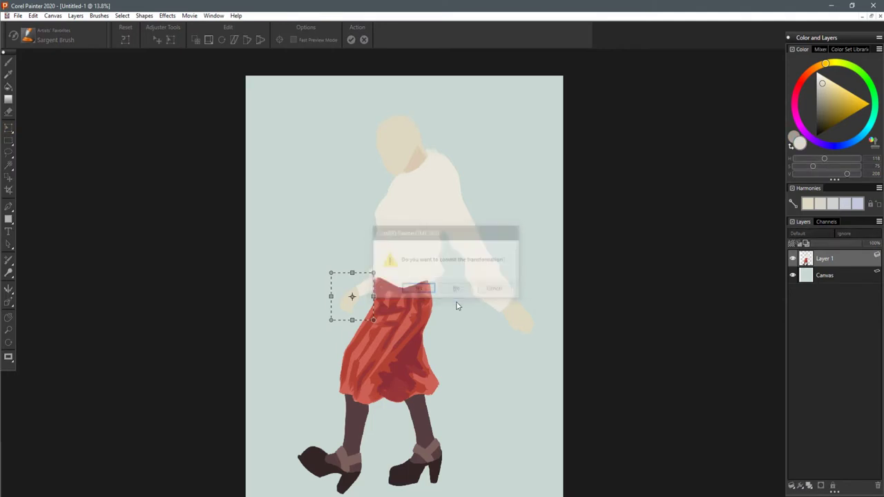
- Lasso the whole right-hand arm with its hand, scale it down slightly from the shoulder, and commit and deselect it
mouse_move(447, 159)
mouse_down()
mouse_move(522, 294)
mouse_move(474, 319)
mouse_move(447, 239)
mouse_move(441, 157)
mouse_up()
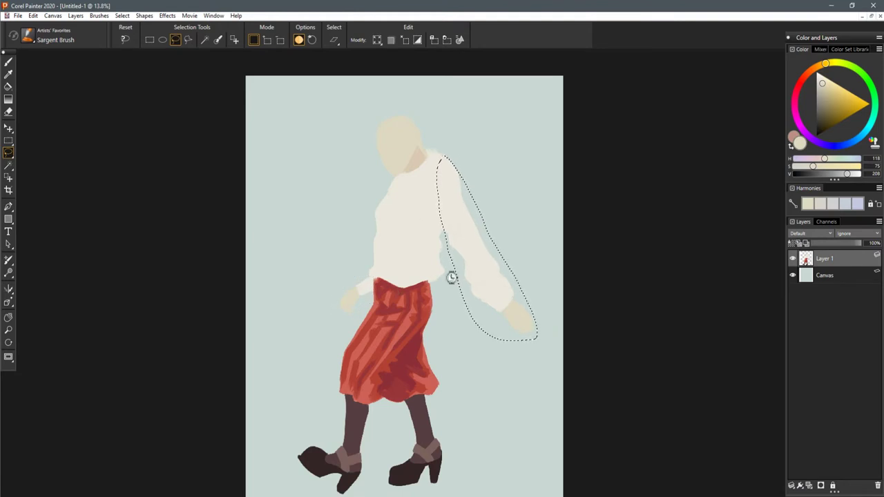
key(ctrl+alt+t)
drag(538, 342, 525, 327)
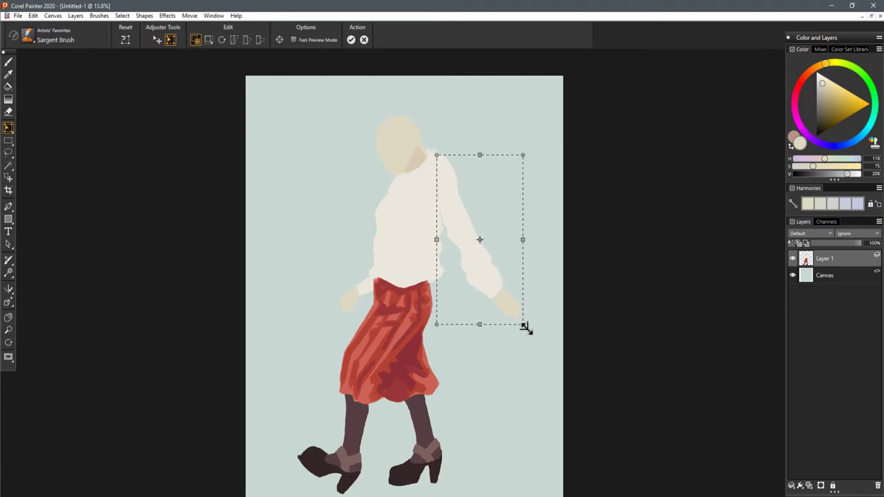
key(f)
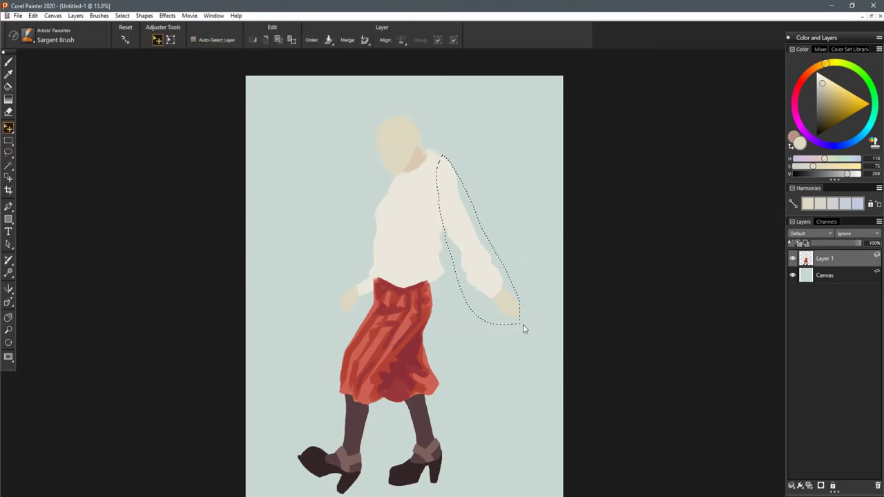
key(ctrl+d)
- Sample the shirt's off-white and touch up the shirt's outline with brush size 49.3
key(ctrl+minus)
scroll(511, 301, up, 10)
mouse_move(458, 155)
mouse_down()
mouse_move(422, 317)
mouse_move(388, 231)
mouse_up()
key(b)
alt+click(415, 280)
drag(400, 315, 405, 332)
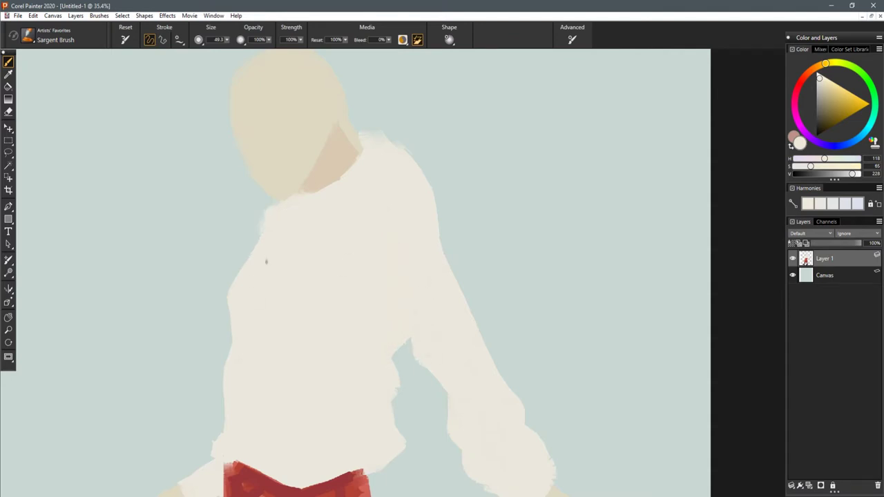
- Darken the off-white to value 214 and paint a curved collar fold across the chest from shoulder to shoulder
scroll(418, 190, down, 5)
scroll(441, 270, up, 2)
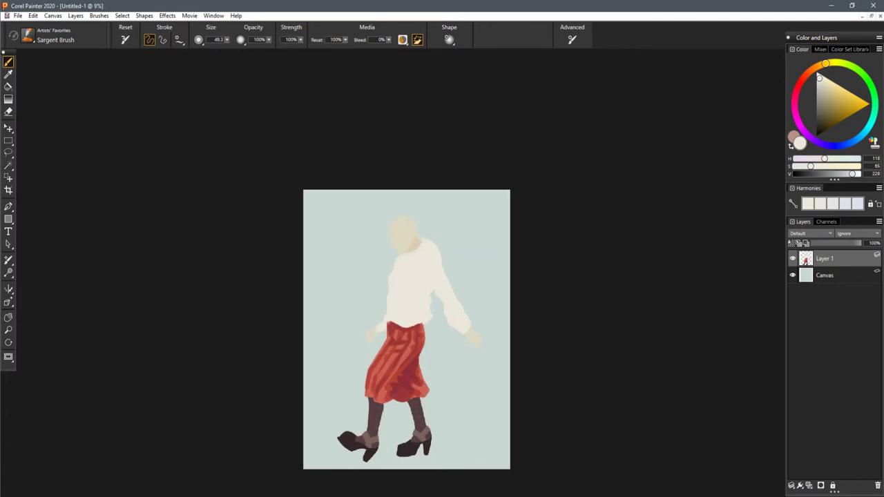
scroll(414, 332, up, 3)
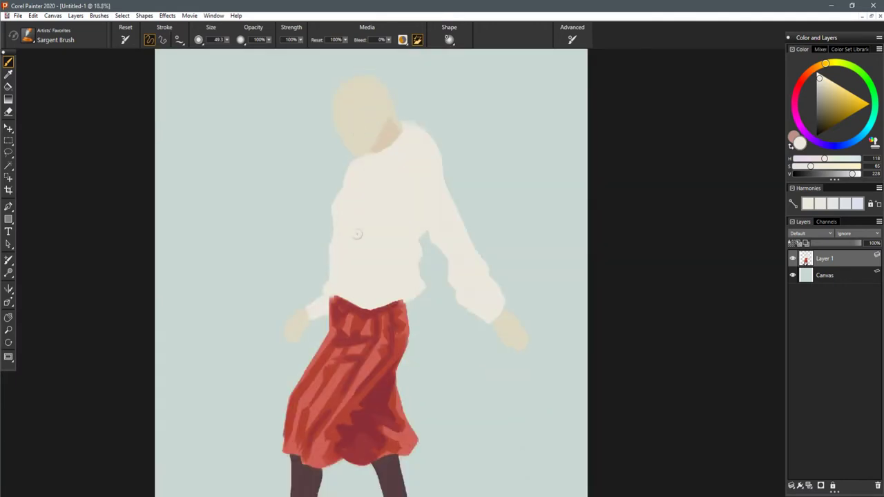
scroll(380, 218, up, 3)
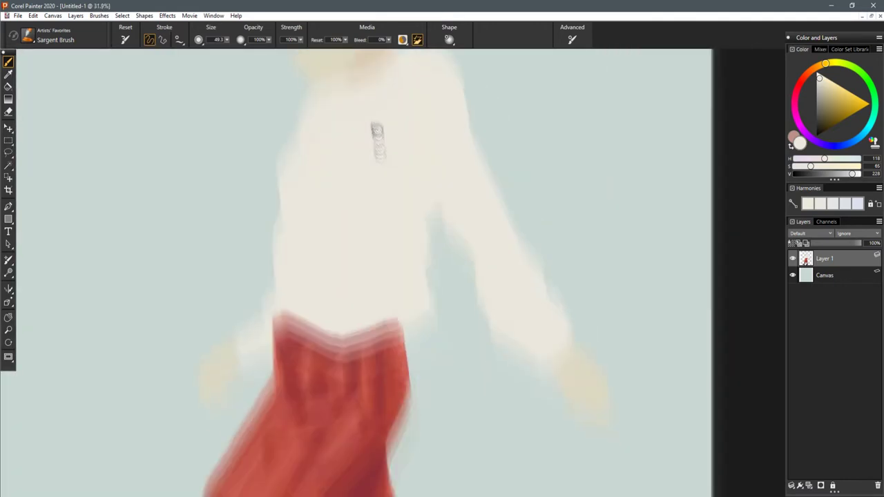
drag(852, 174, 847, 174)
drag(416, 241, 442, 213)
key(ctrl+z)
mouse_move(484, 192)
mouse_down()
mouse_move(388, 240)
mouse_move(315, 237)
mouse_up()
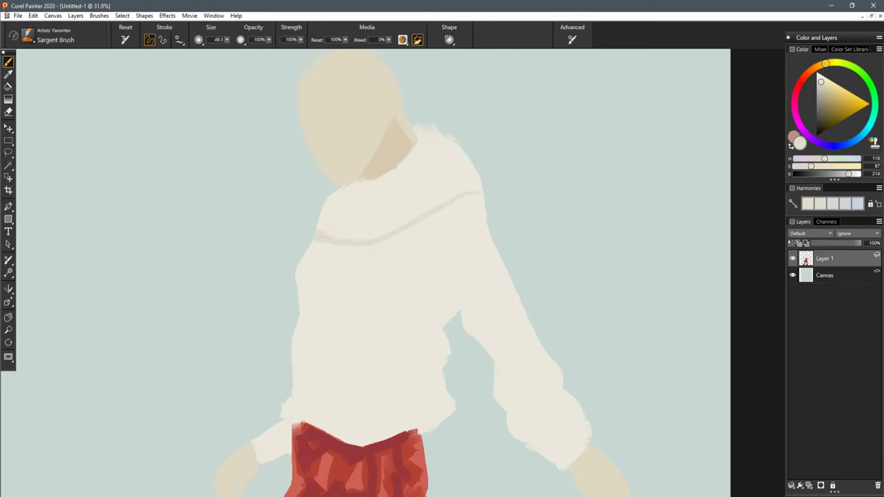
drag(483, 196, 395, 239)
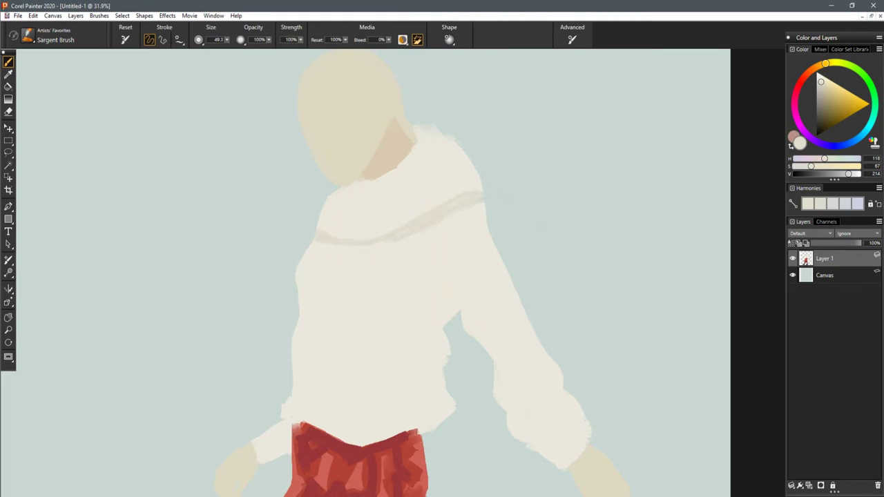
- Paint the armhole shadow from the collar fold down to the armpit, with a thin diagonal crease running up the sleeve
mouse_move(477, 199)
mouse_down()
mouse_move(443, 263)
mouse_move(461, 211)
mouse_move(442, 286)
mouse_move(472, 294)
mouse_up()
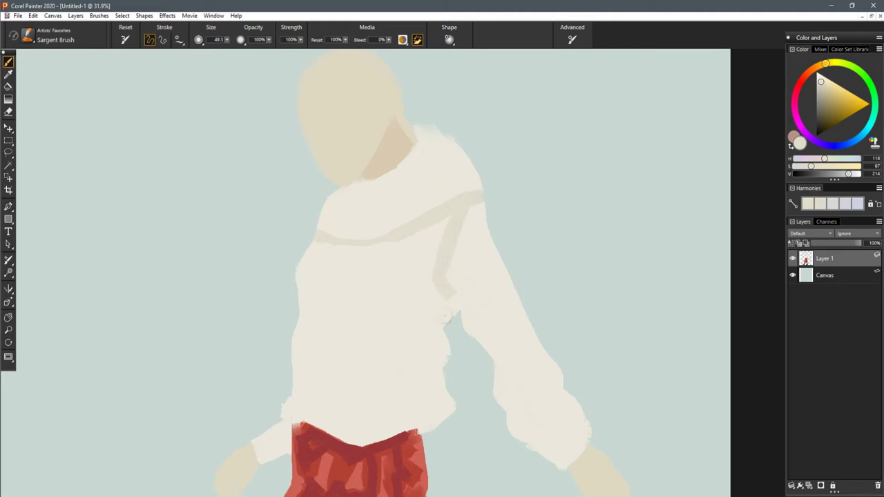
drag(445, 339, 457, 298)
drag(447, 346, 486, 217)
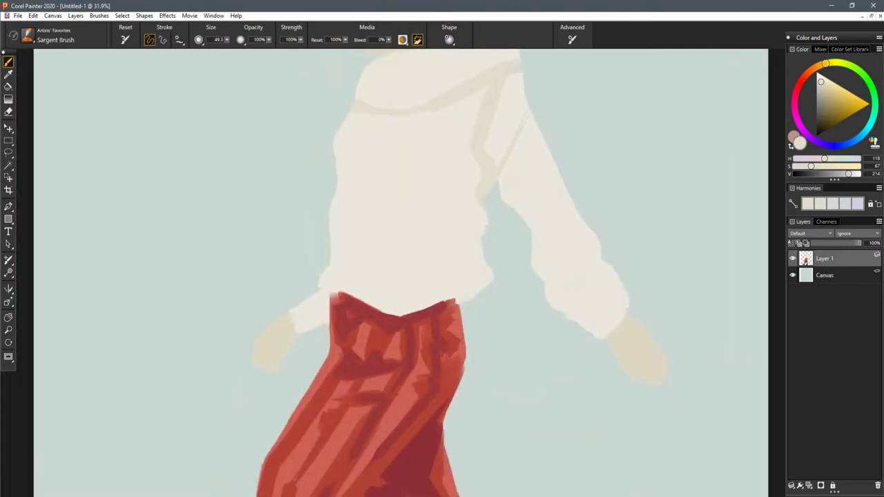
- Shade both sleeve cuffs where they meet the skirt and the hand, reducing the brush size to 18.8
mouse_move(321, 304)
mouse_down()
mouse_move(305, 315)
mouse_move(327, 309)
mouse_move(330, 318)
mouse_move(301, 334)
mouse_move(329, 315)
mouse_up()
mouse_move(629, 302)
mouse_down()
mouse_move(461, 277)
mouse_move(477, 258)
mouse_up()
mouse_move(446, 286)
mouse_down()
mouse_move(475, 270)
mouse_move(470, 278)
mouse_up()
drag(513, 254, 520, 347)
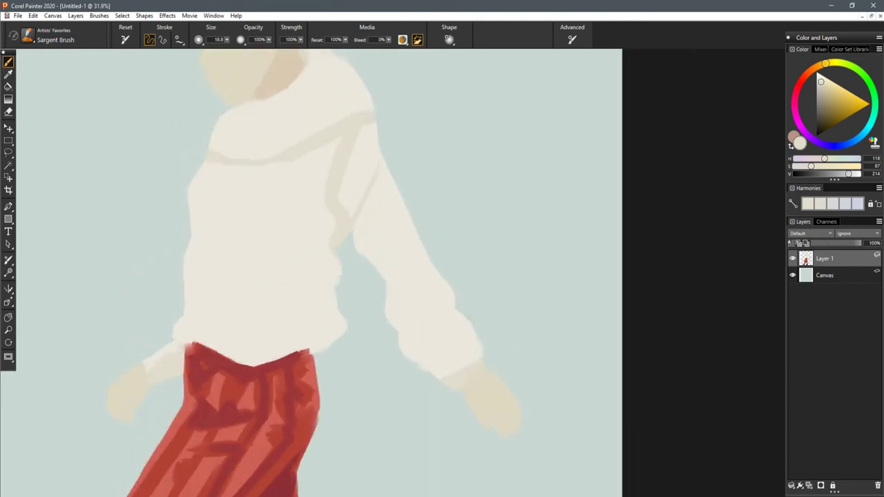
- Paint fold shadows on the right-hand sleeve's elbow, lower edge, gathered cuff and upper arm with brush size 38.1
mouse_move(453, 301)
mouse_down()
mouse_move(427, 309)
mouse_move(443, 341)
mouse_move(458, 302)
mouse_move(451, 326)
mouse_move(454, 304)
mouse_move(436, 319)
mouse_up()
mouse_move(407, 345)
mouse_down()
mouse_move(453, 361)
mouse_move(466, 352)
mouse_up()
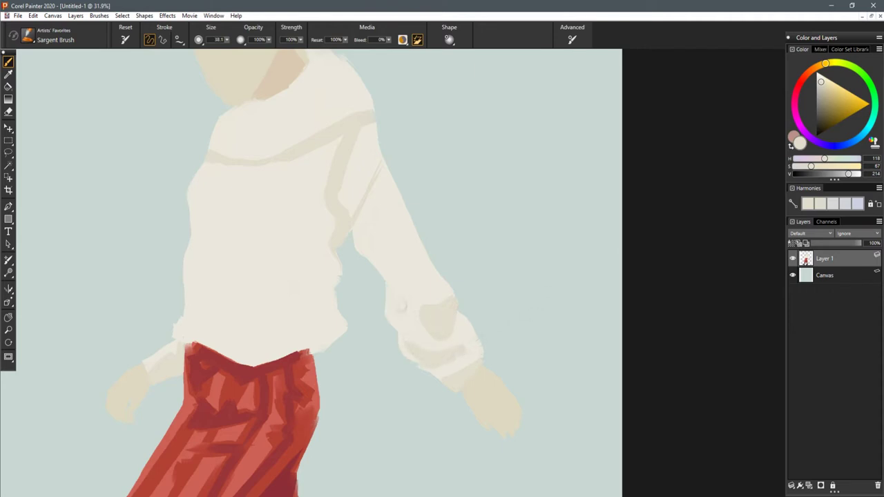
drag(413, 337, 394, 316)
drag(408, 274, 432, 339)
mouse_move(405, 267)
mouse_down()
mouse_move(400, 320)
mouse_move(406, 293)
mouse_up()
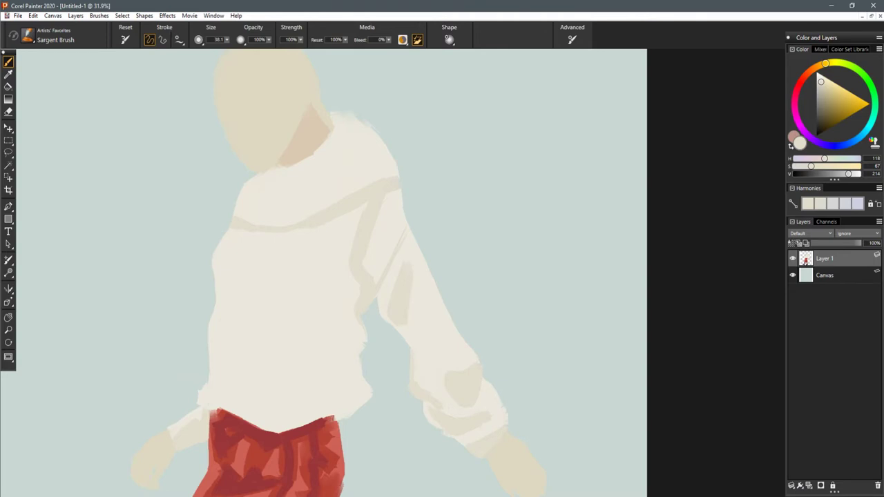
- Shade the torso's left-hand edge and block in a large branching fold shadow across the middle of the shirt
drag(360, 316, 397, 280)
mouse_move(262, 224)
mouse_down()
mouse_move(270, 279)
mouse_move(259, 275)
mouse_up()
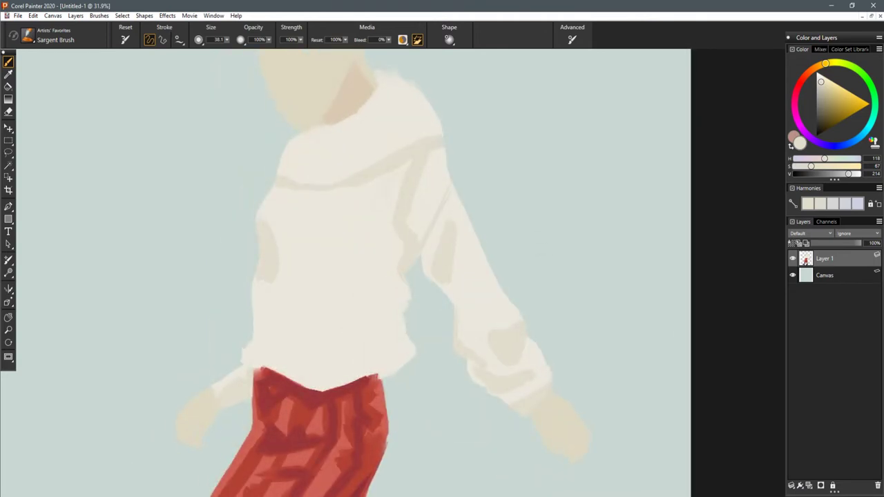
mouse_move(315, 242)
mouse_down()
mouse_move(335, 257)
mouse_move(392, 250)
mouse_move(381, 254)
mouse_move(377, 237)
mouse_move(360, 257)
mouse_move(314, 248)
mouse_move(306, 282)
mouse_move(352, 301)
mouse_up()
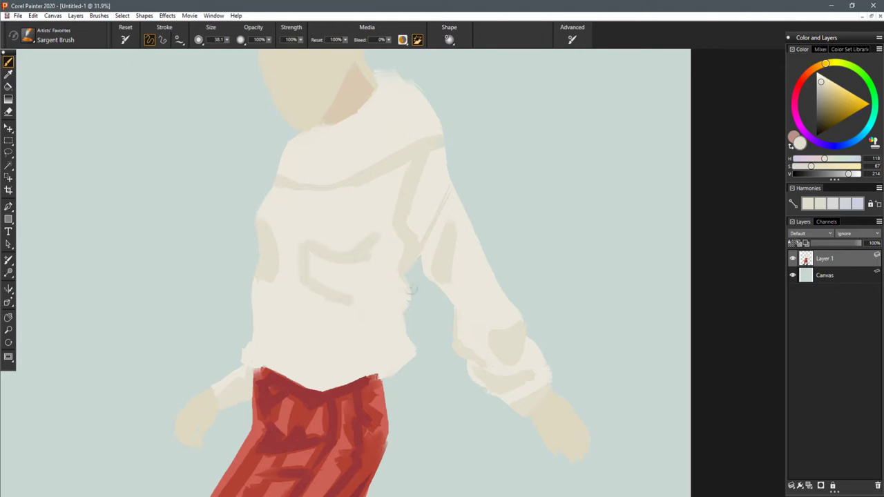
drag(388, 268, 316, 346)
mouse_move(381, 250)
mouse_down()
mouse_move(331, 311)
mouse_move(312, 352)
mouse_up()
drag(359, 293, 298, 343)
mouse_move(331, 318)
mouse_down()
mouse_move(388, 257)
mouse_move(330, 268)
mouse_move(311, 260)
mouse_move(351, 276)
mouse_move(363, 266)
mouse_up()
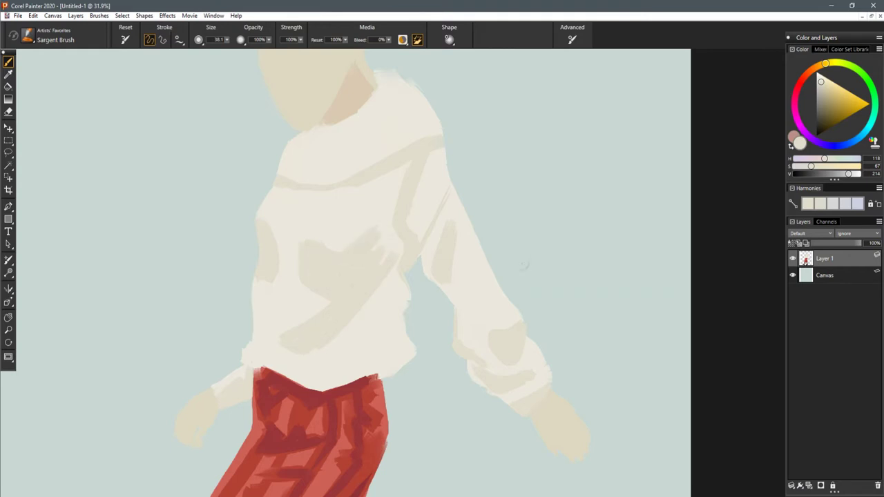
mouse_move(399, 182)
mouse_down()
mouse_move(391, 220)
mouse_move(404, 242)
mouse_move(346, 247)
mouse_up()
drag(390, 276, 356, 316)
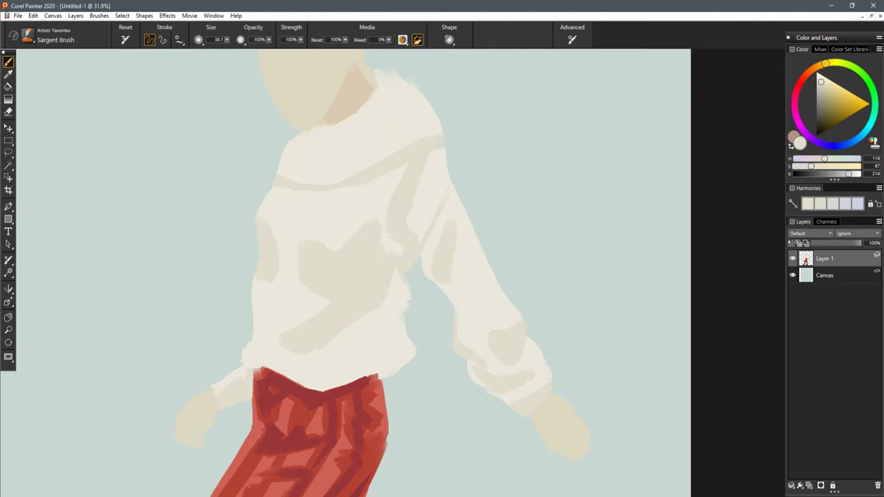
- Paint shadow bands along the shirt's hem, its lower side fold and the lower left-hand edge
mouse_move(407, 302)
mouse_down()
mouse_move(340, 365)
mouse_move(403, 328)
mouse_move(364, 353)
mouse_move(338, 387)
mouse_move(245, 361)
mouse_move(257, 337)
mouse_move(256, 296)
mouse_up()
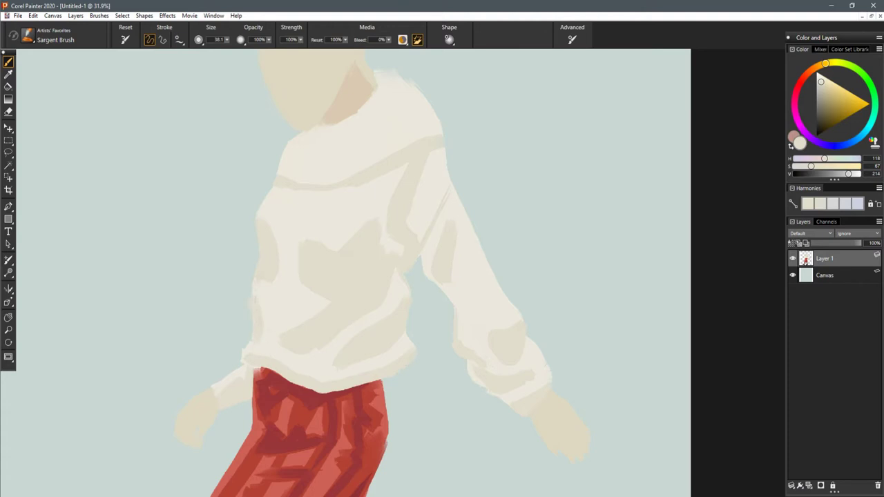
drag(248, 345, 247, 364)
scroll(471, 304, down, 10)
drag(471, 303, 454, 260)
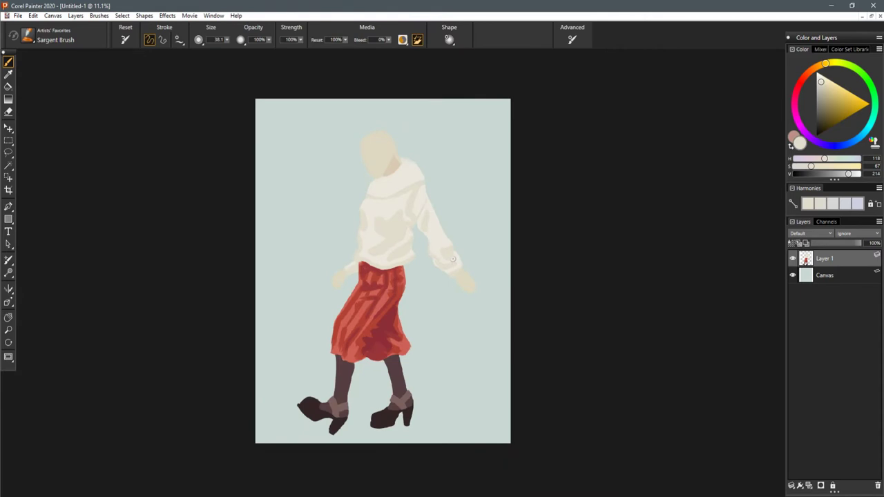
- Blend a warmer, slightly lighter beige with value 219 into the torso's fold shadows and left-hand edge
scroll(453, 260, up, 4)
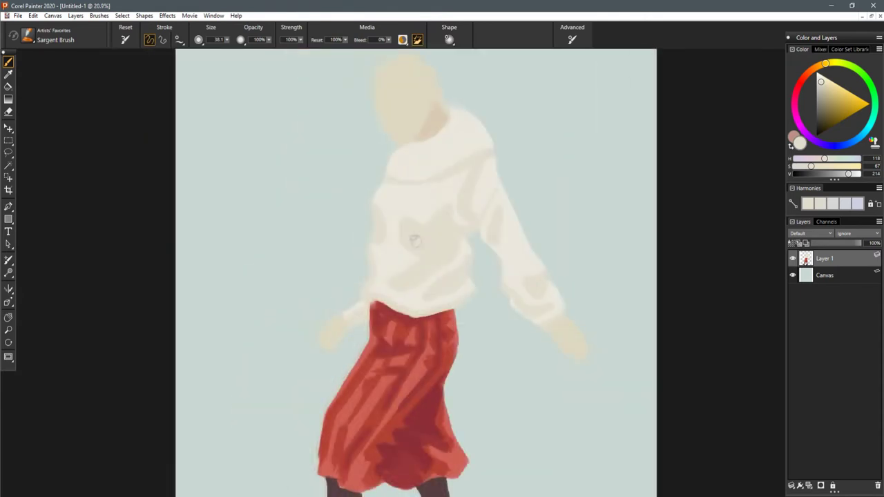
key(1)
drag(349, 248, 352, 260)
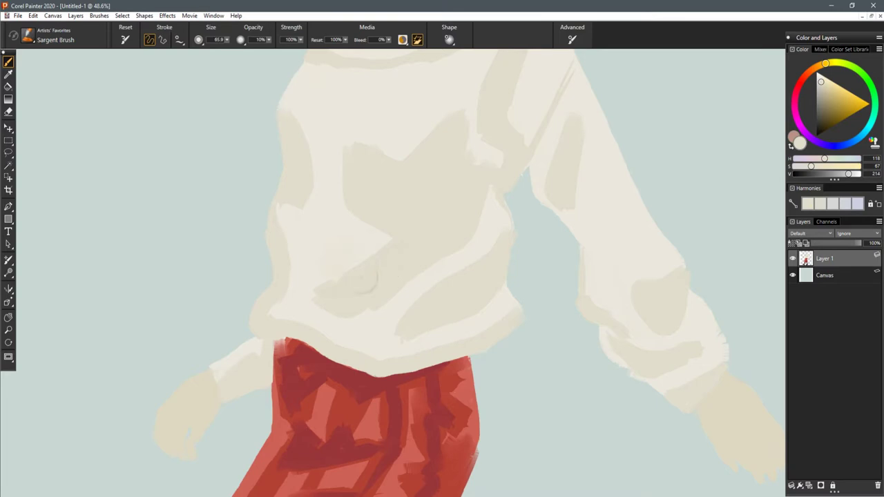
alt+click(338, 272)
key(ctrl+z)
drag(318, 310, 326, 311)
mouse_move(360, 276)
mouse_down()
mouse_move(389, 327)
mouse_move(392, 357)
mouse_up()
drag(377, 261, 376, 369)
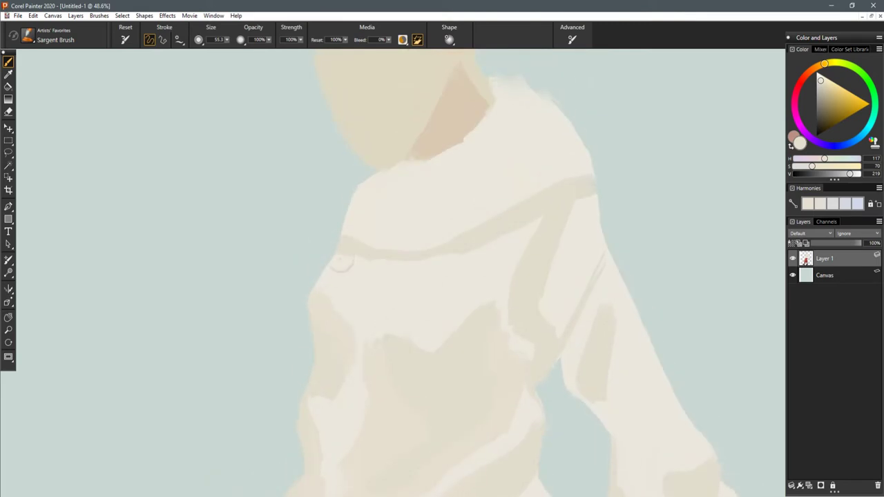
- Undo the last stroke and paint warm beige transitions beneath the collar fold and beside the armhole shadow with brush size 25.0
key(ctrl+z)
drag(336, 270, 343, 270)
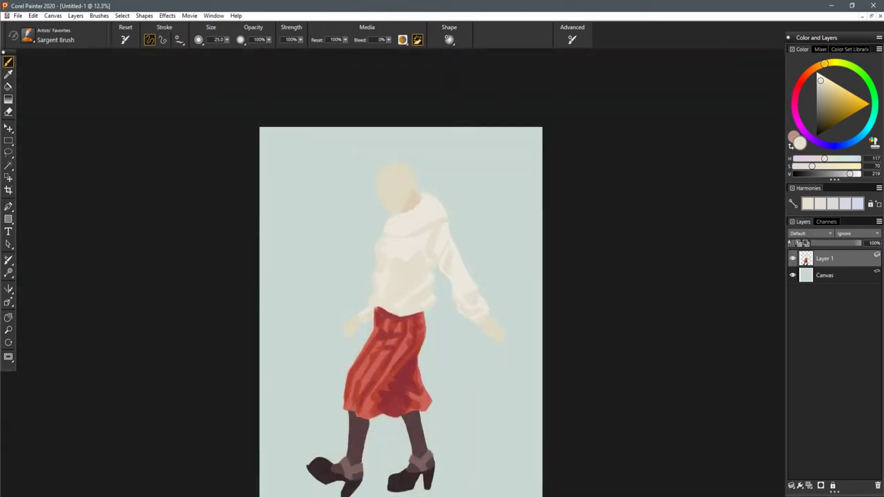
scroll(398, 249, up, 10)
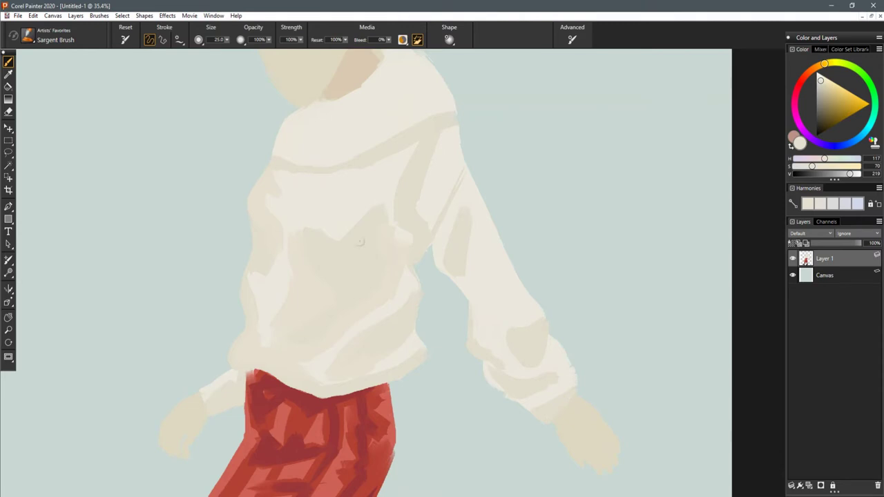
drag(357, 204, 433, 301)
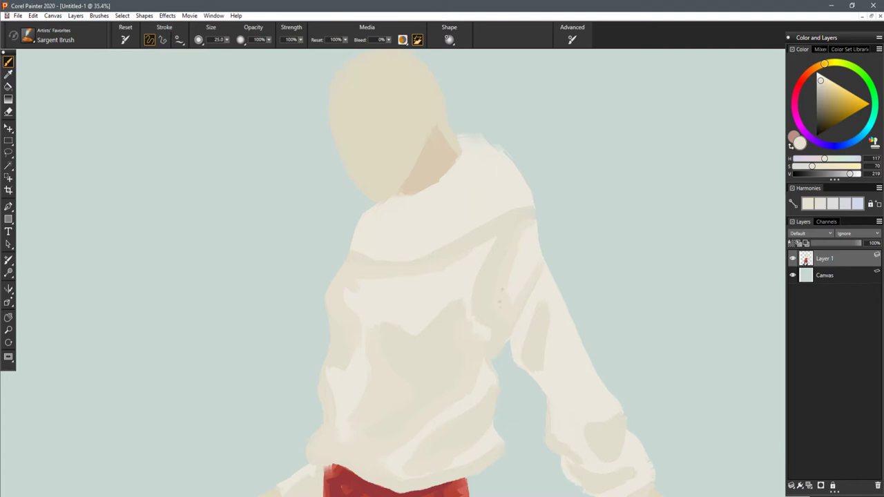
- Add the warm beige midtone around the right-hand sleeve's upper-arm, elbow and cuff folds with brush size 28.2
drag(547, 367, 519, 303)
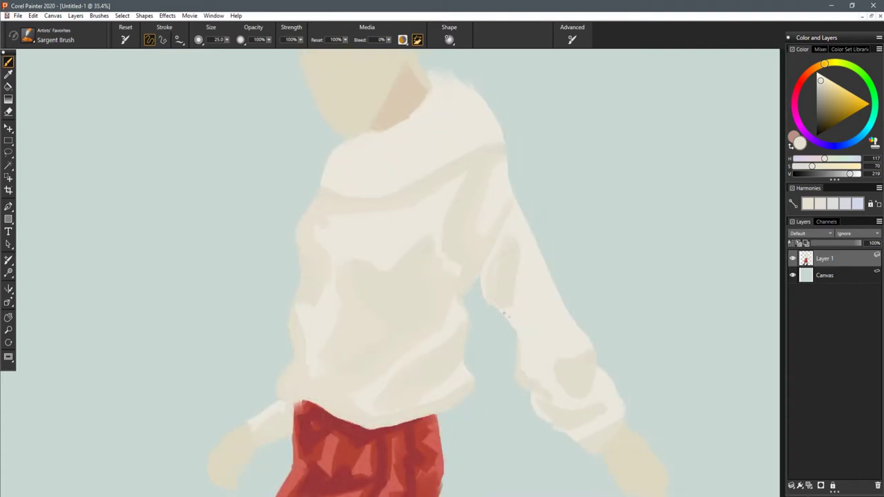
key(])
drag(571, 350, 472, 301)
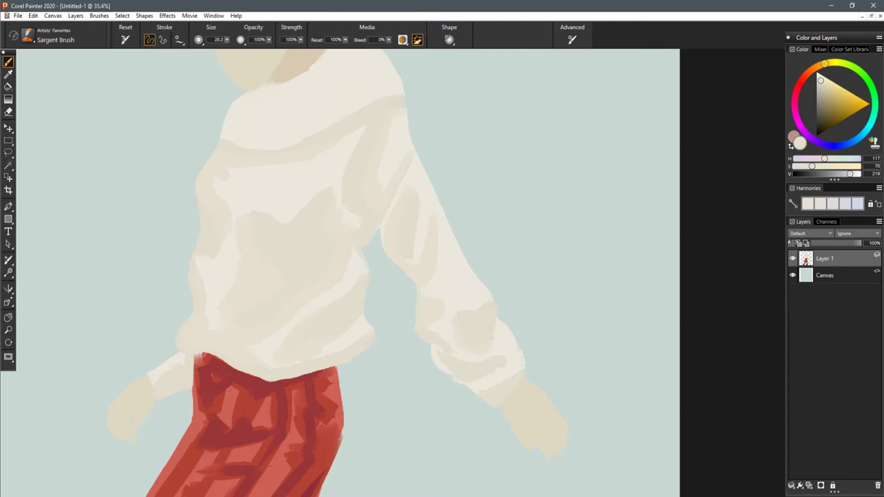
drag(521, 342, 503, 270)
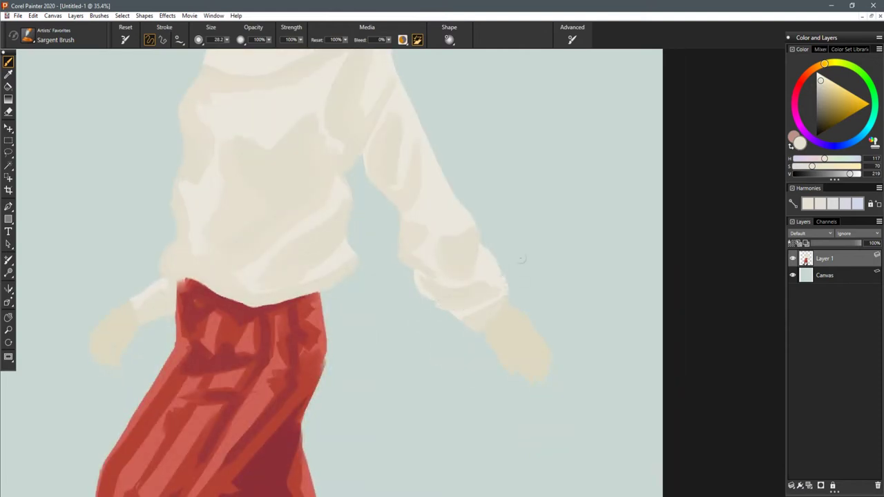
scroll(427, 226, down, 5)
drag(426, 227, 408, 266)
scroll(408, 266, down, 4)
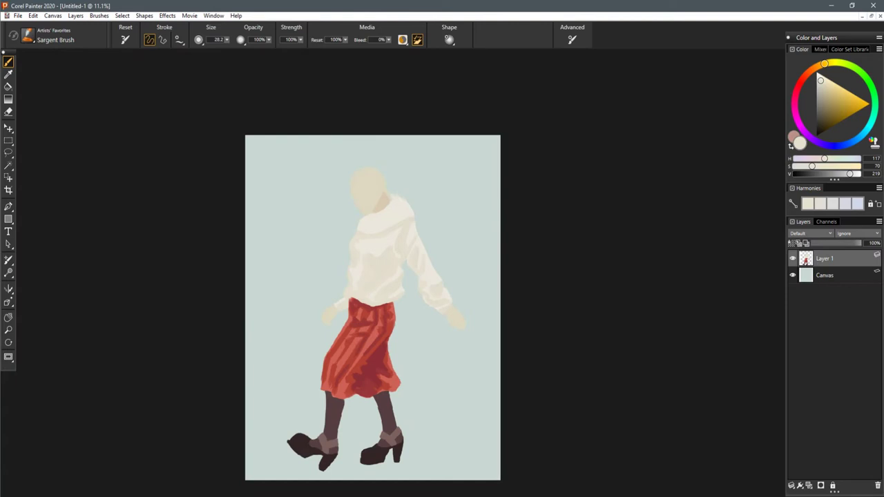
- Paint warm beige shading over the front of the turtleneck collar and along its fold from the neckline with brush size 28.2
scroll(560, 233, down, 2)
scroll(560, 233, up, 5)
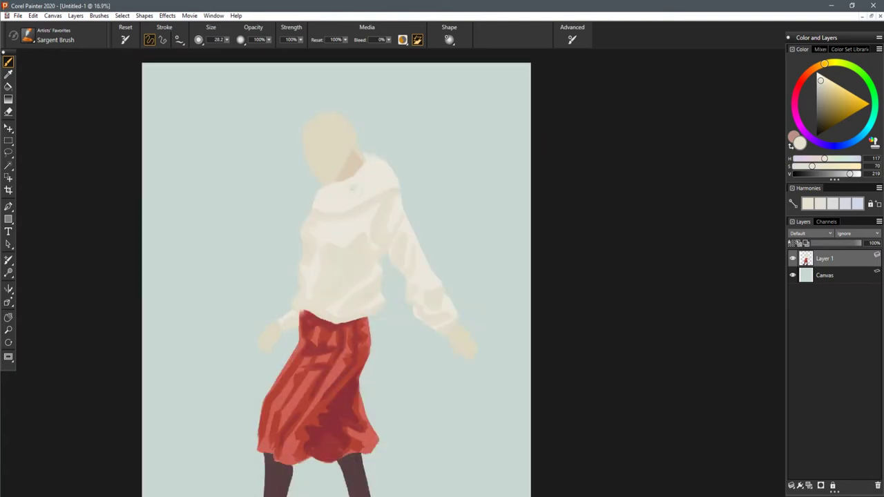
drag(351, 187, 403, 208)
scroll(403, 207, up, 5)
drag(392, 166, 438, 236)
scroll(438, 236, up, 3)
mouse_move(421, 176)
mouse_down()
mouse_move(424, 208)
mouse_move(398, 294)
mouse_up()
drag(394, 256, 385, 309)
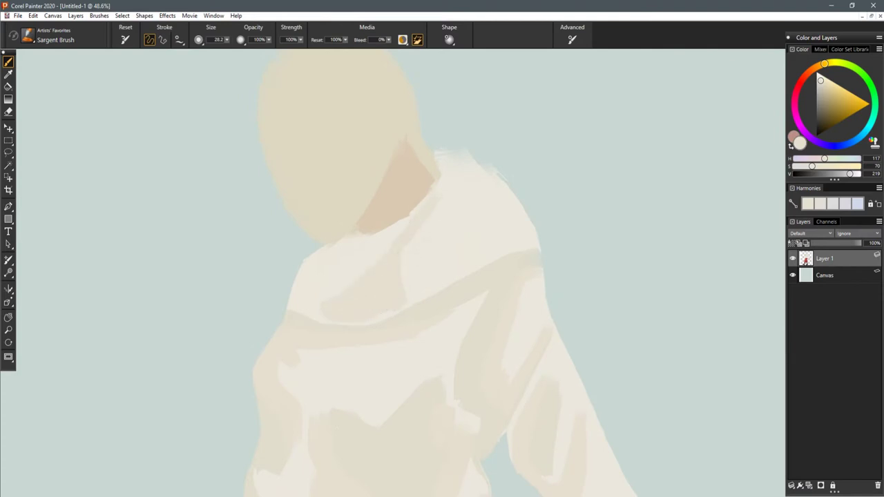
drag(365, 242, 320, 313)
- Paint narrow beige ribbing lines across the collar's shoulder side and centre with brush size 18.4
drag(463, 171, 520, 250)
key(bracketleft)
mouse_move(439, 201)
mouse_down()
mouse_move(464, 240)
mouse_move(459, 272)
mouse_up()
drag(420, 232, 440, 286)
key(ctrl+0)
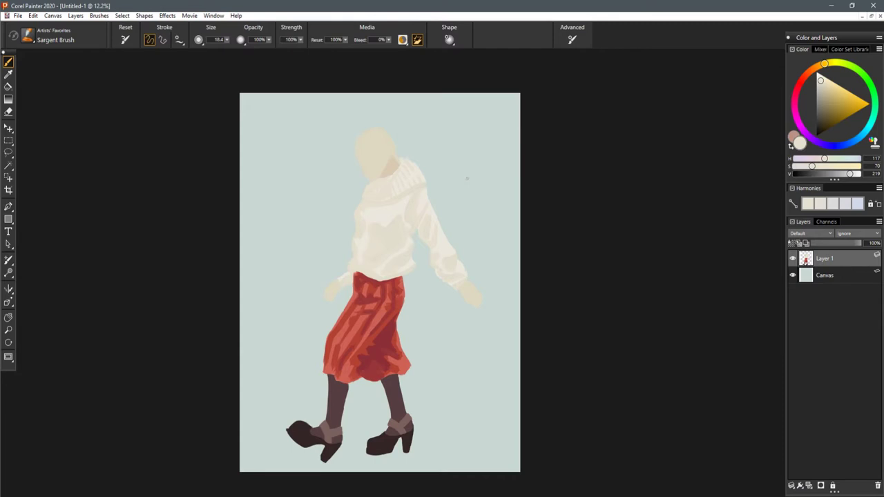
- Sample a darker beige with value 214 from the collar and add deeper ribbing lines around the turtleneck
scroll(466, 178, up, 5)
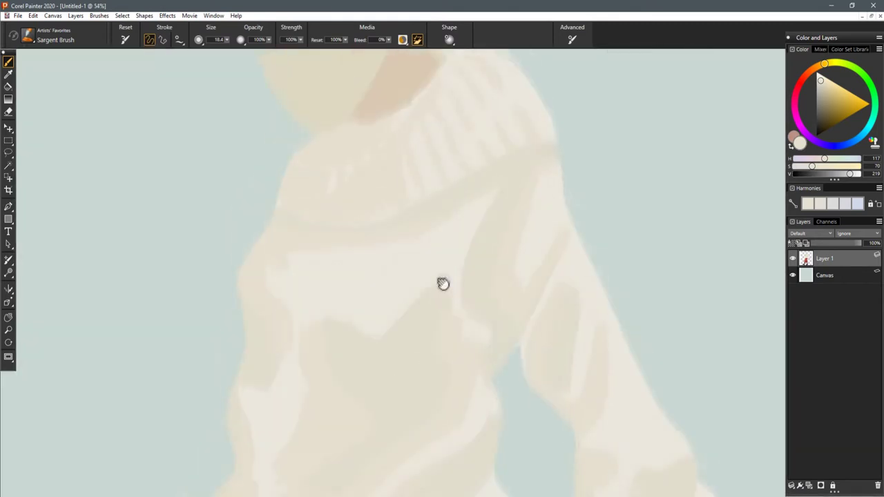
alt+click(439, 205)
drag(455, 195, 467, 270)
drag(425, 185, 440, 214)
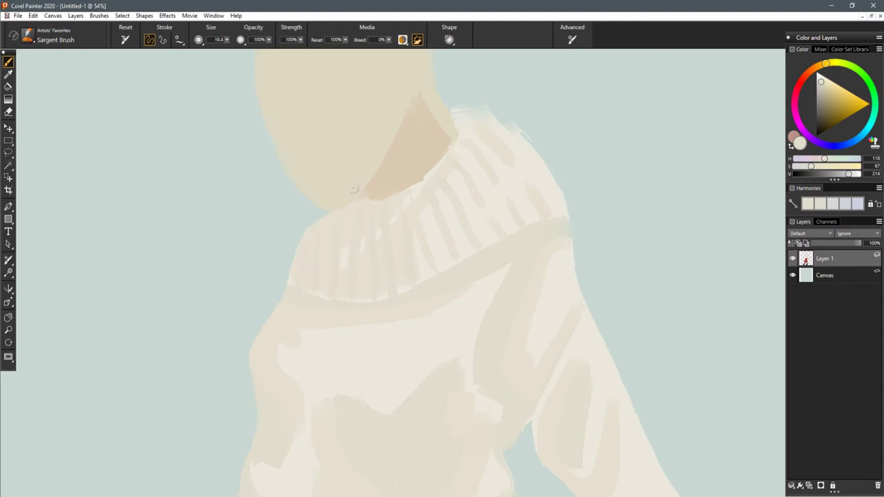
scroll(354, 189, down, 8)
drag(491, 269, 446, 221)
scroll(446, 221, down, 5)
drag(537, 290, 541, 236)
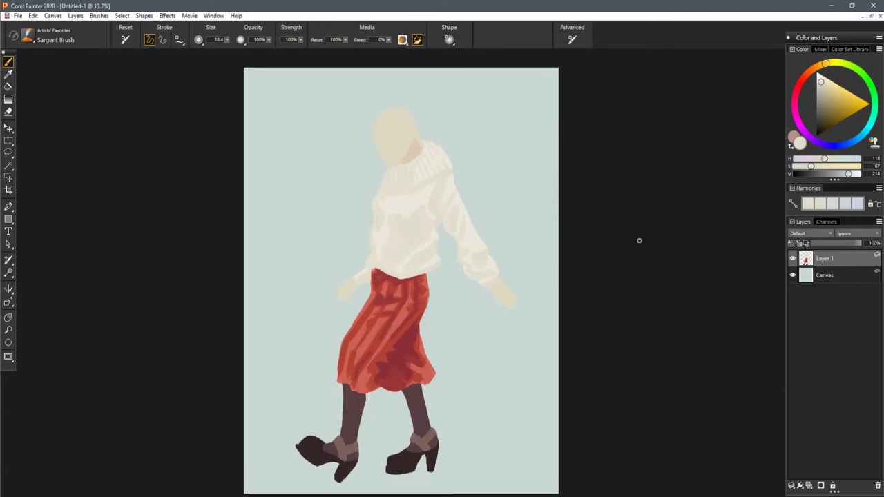
- Mix a muted violet with saturation 37 and value 128 and paint a hair stroke along the back of the head
scroll(449, 149, up, 6)
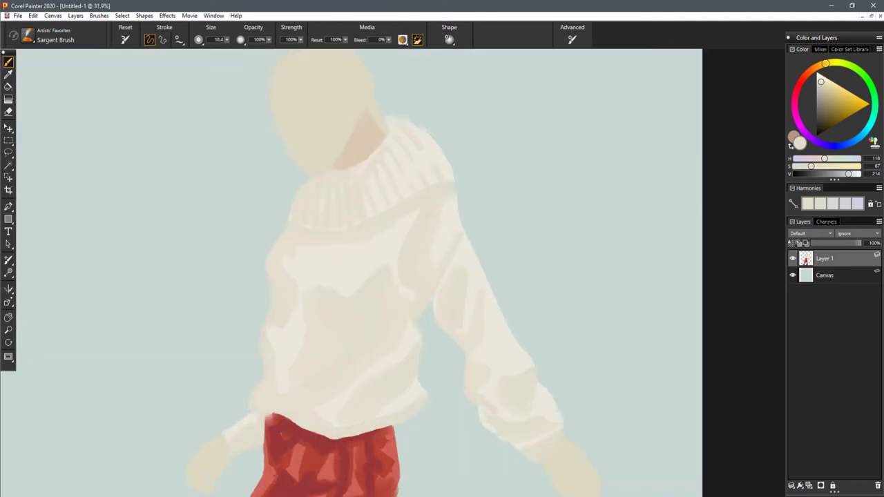
scroll(439, 302, up, 4)
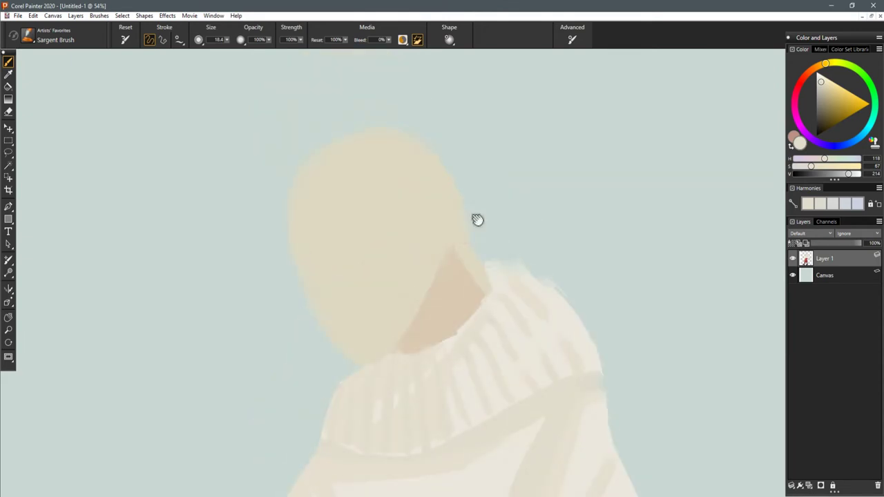
key(d)
click(491, 222)
key(b)
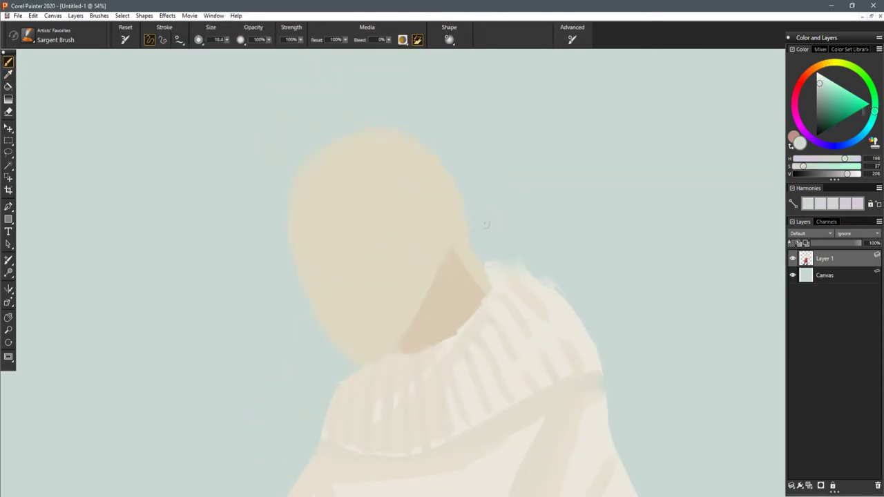
click(823, 145)
click(824, 104)
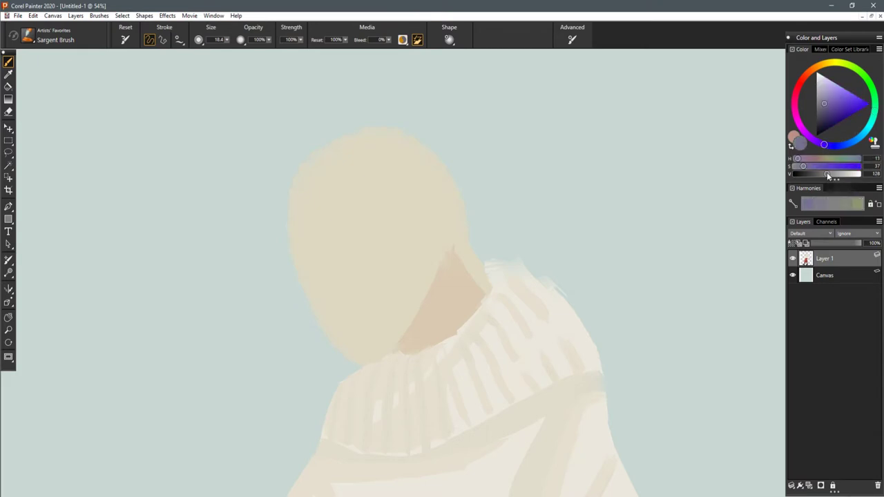
mouse_move(399, 135)
mouse_down()
mouse_move(467, 222)
mouse_move(464, 238)
mouse_up()
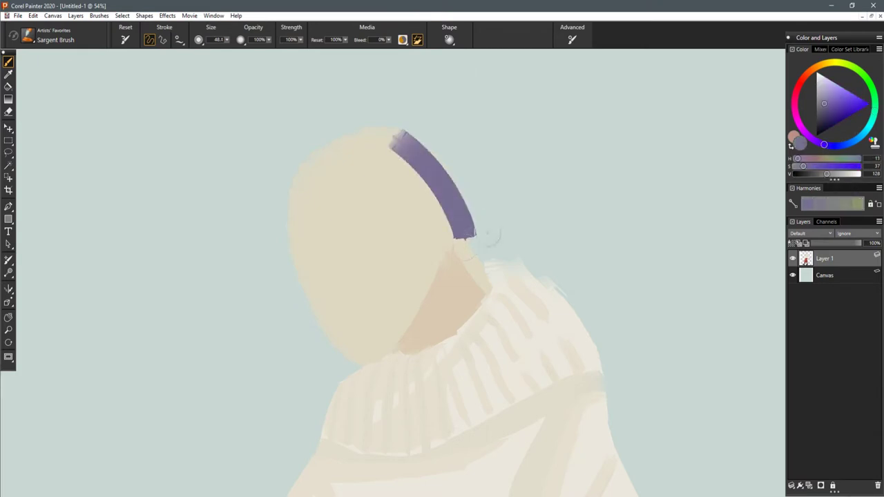
- Undo the hair stroke, darken the violet to value 102 and paint it along the back of the head with brush size 48.1
click(820, 174)
key(ctrl+z)
drag(388, 129, 471, 240)
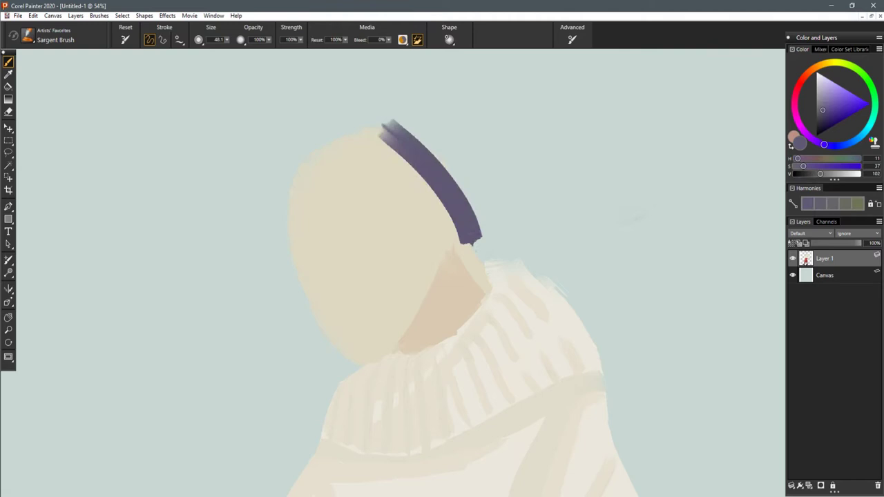
drag(551, 199, 542, 205)
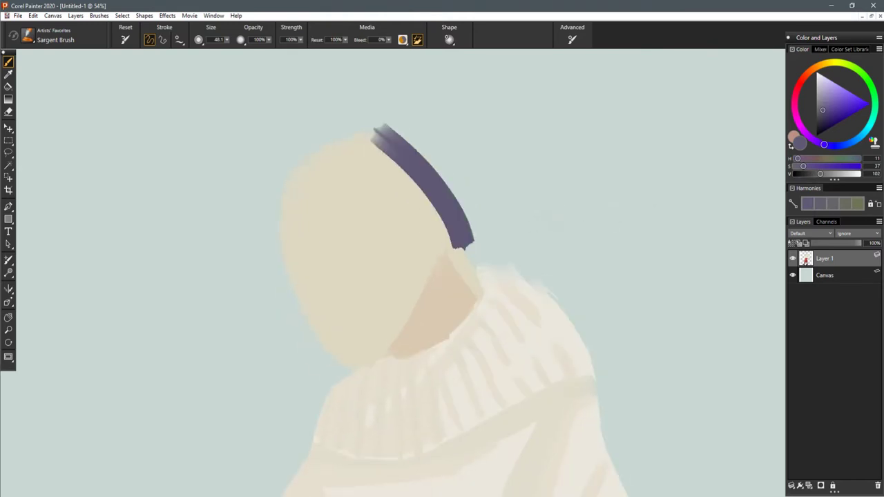
- Sample the neck shadow colour and extend the shadow upward behind the jaw with brush size 28.7
alt+click(445, 302)
drag(438, 273, 439, 281)
drag(433, 236, 438, 261)
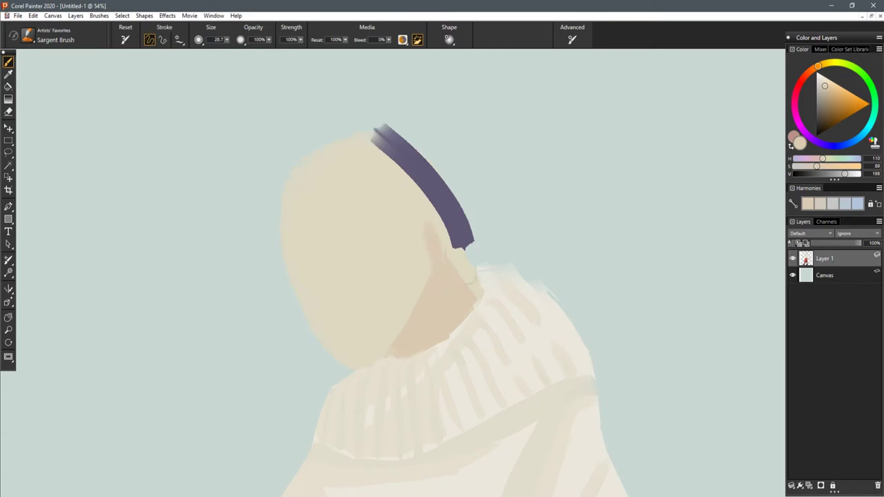
- Trim the chin and jaw outline with the eraser at size 12.9 and repaint the off-white collar edge below the chin
key(n)
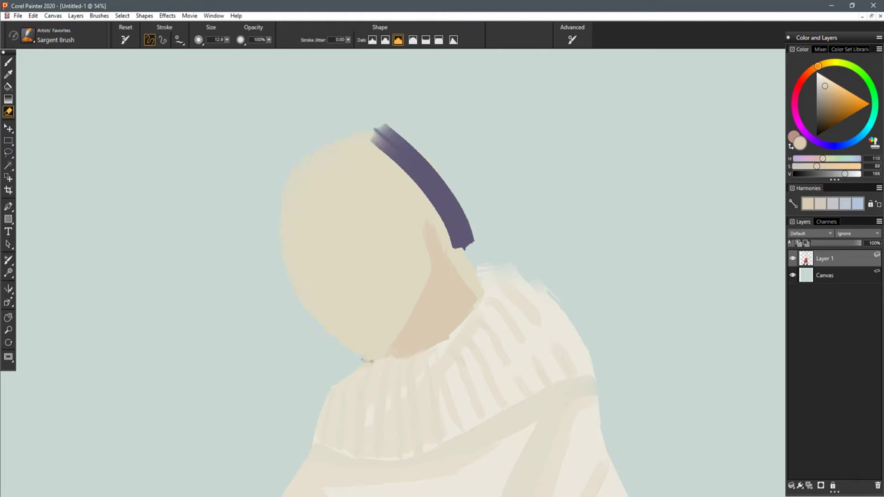
key(b)
alt+click(381, 380)
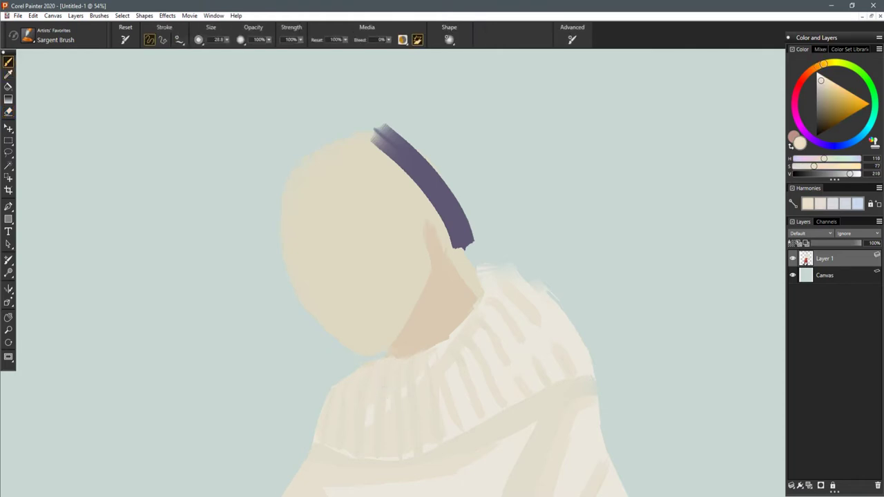
drag(392, 357, 363, 366)
key(n)
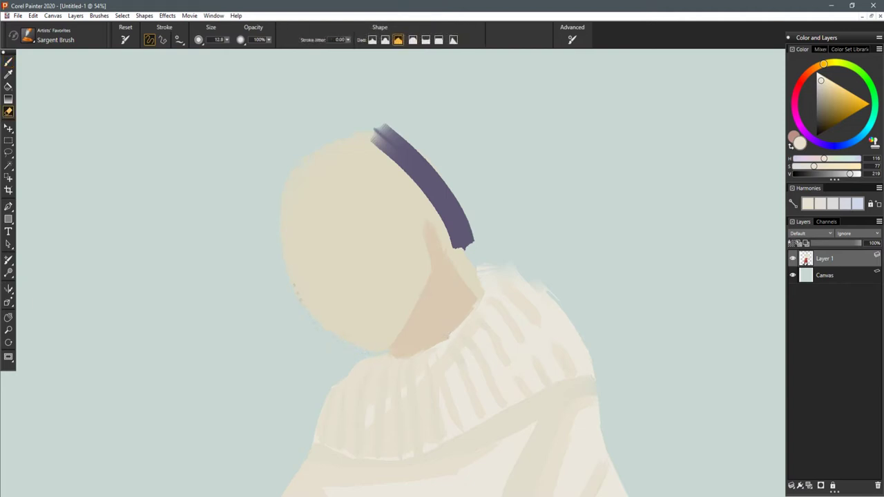
key(b)
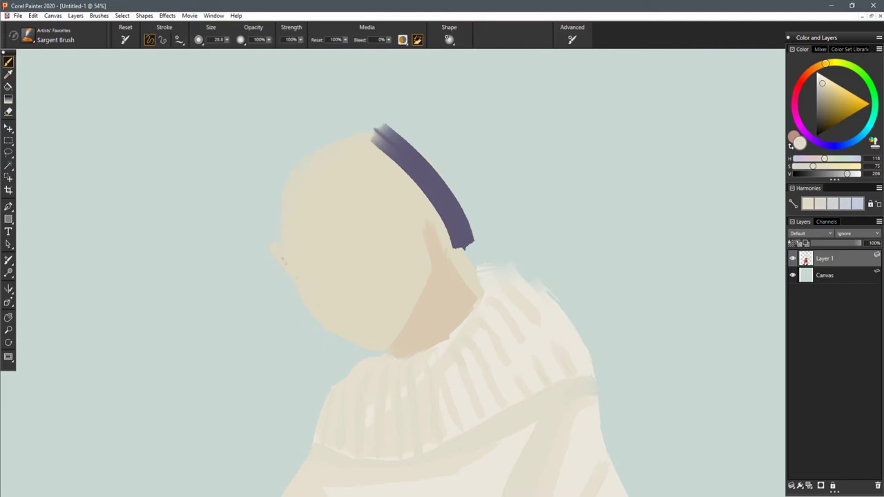
- Sample the hair's violet and paint separate tapered fringe strands over the forehead with brush size 24.6
scroll(367, 179, down, 8)
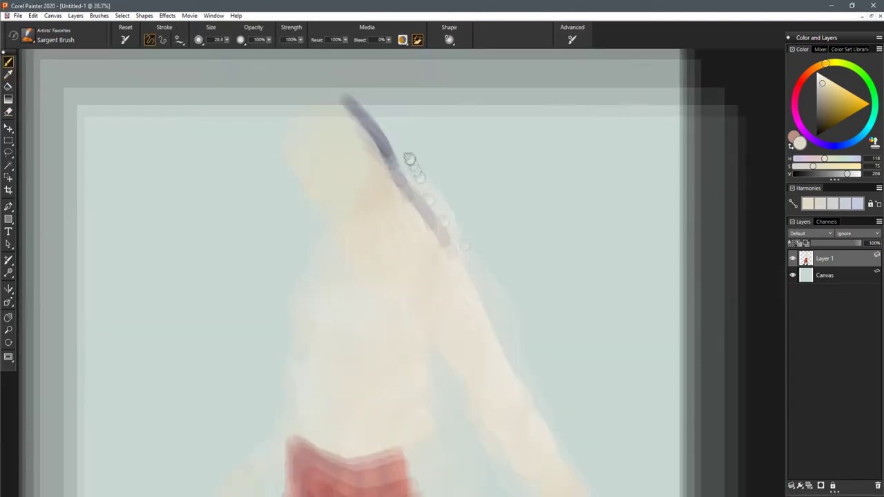
scroll(440, 197, up, 3)
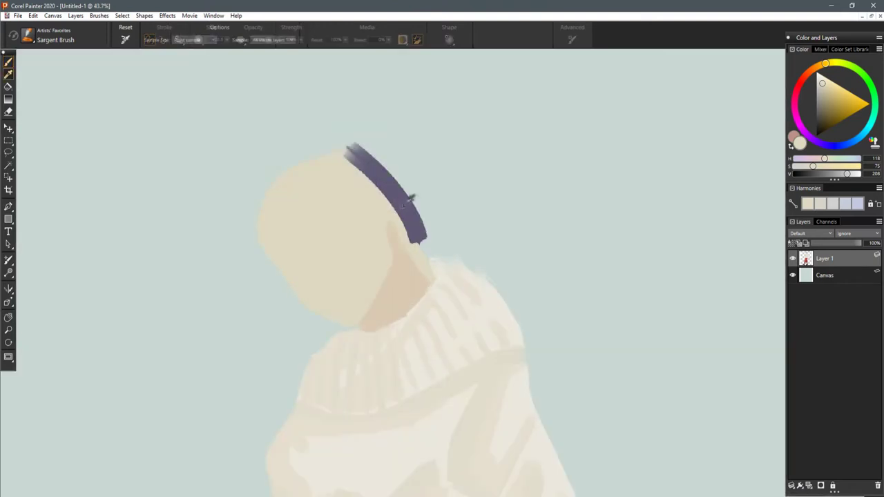
alt+click(412, 203)
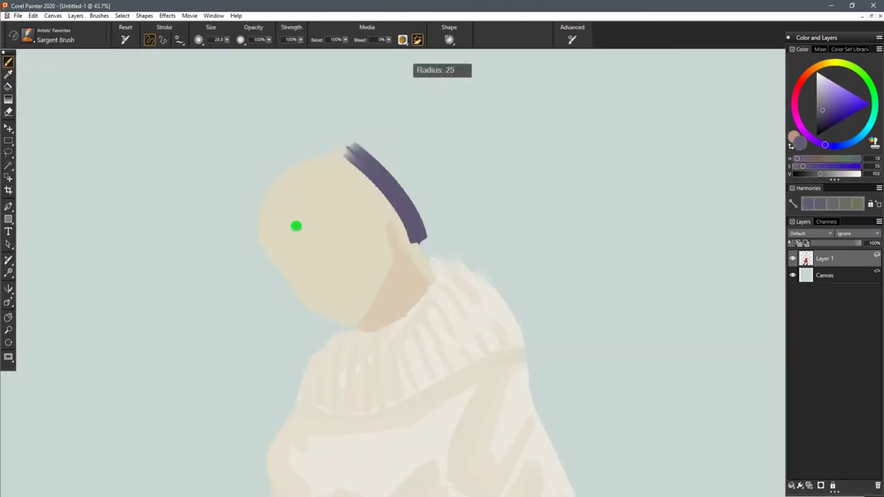
mouse_move(273, 169)
mouse_down()
mouse_move(308, 250)
mouse_move(288, 263)
mouse_up()
drag(269, 171, 281, 271)
key(ctrl+z)
drag(269, 172, 278, 272)
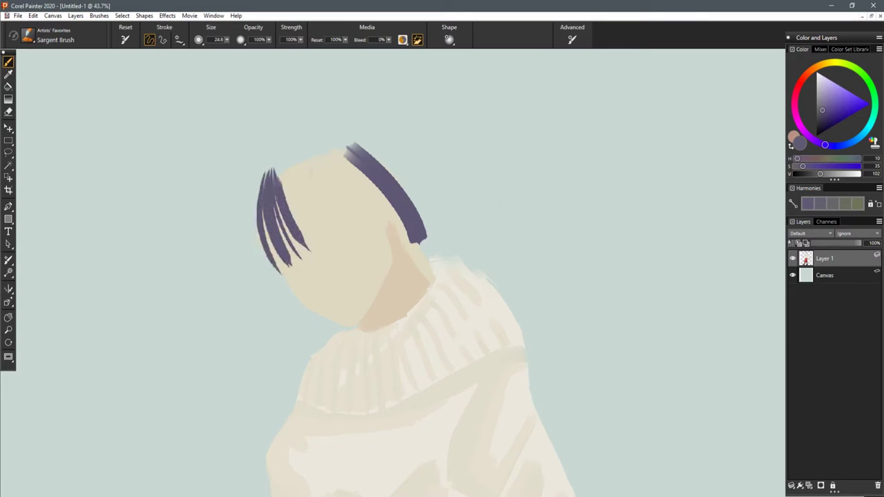
drag(274, 166, 338, 237)
drag(292, 221, 318, 256)
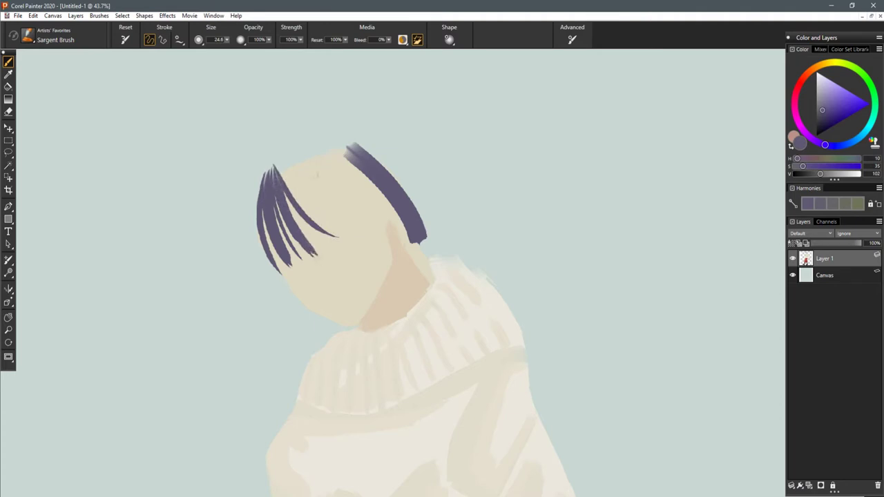
- Fill the hair from the fringe across to the temple and paint the ear in the sampled skin beige
mouse_move(274, 163)
mouse_down()
mouse_move(347, 223)
mouse_move(364, 205)
mouse_up()
mouse_move(287, 164)
mouse_down()
mouse_move(371, 207)
mouse_move(302, 153)
mouse_up()
mouse_move(367, 204)
mouse_down()
mouse_move(374, 221)
mouse_move(364, 186)
mouse_up()
alt+click(382, 253)
mouse_move(377, 226)
mouse_down()
mouse_move(380, 194)
mouse_move(398, 215)
mouse_move(380, 199)
mouse_move(388, 191)
mouse_move(397, 202)
mouse_move(400, 219)
mouse_up()
- Resample the violet and build up the rounded crown and front of the hair with brush size 37.5
alt+click(420, 219)
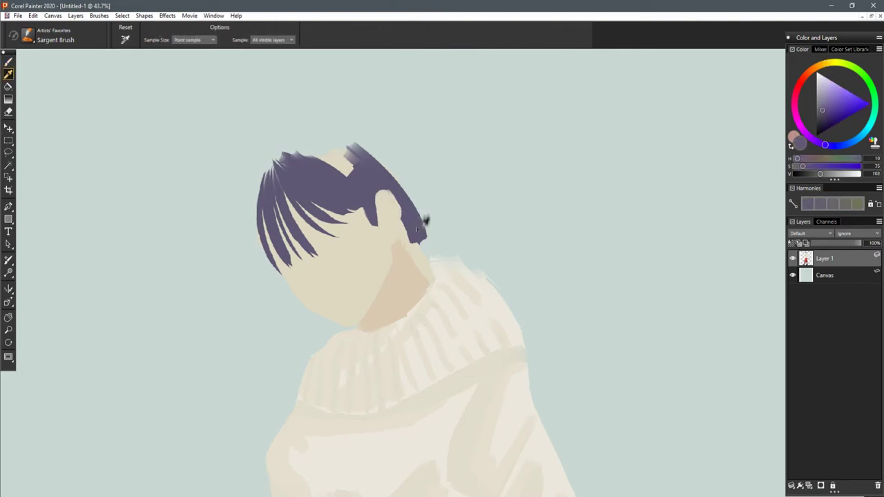
key(bracketright)
key(bracketright)
key(bracketright)
mouse_move(308, 120)
mouse_down()
mouse_move(254, 159)
mouse_move(251, 200)
mouse_up()
drag(279, 132, 251, 217)
drag(271, 158, 262, 196)
drag(293, 148, 274, 179)
drag(316, 131, 279, 151)
drag(295, 145, 346, 169)
drag(321, 128, 353, 162)
- Paint the rounded back of the hair with flared ends behind the neck and fill it in up to the crown
mouse_move(332, 130)
mouse_down()
mouse_move(370, 123)
mouse_move(392, 169)
mouse_up()
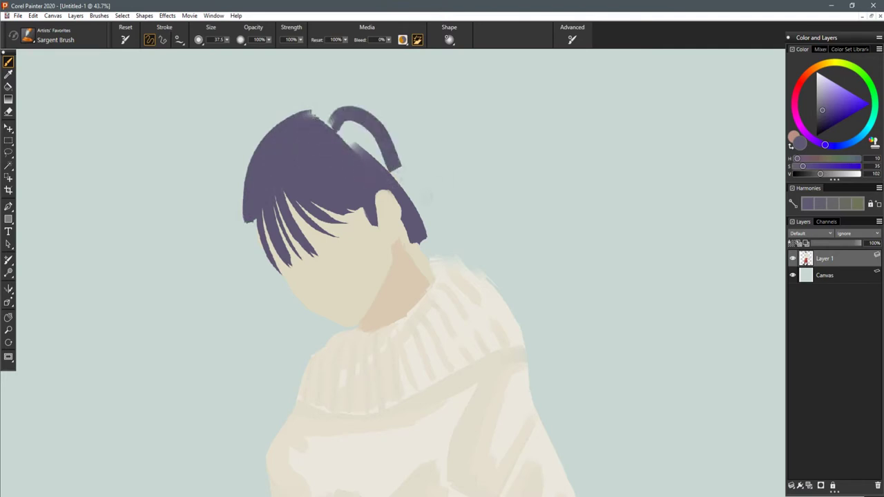
drag(397, 128, 437, 228)
drag(407, 160, 432, 230)
drag(418, 162, 452, 240)
drag(417, 149, 472, 238)
mouse_move(435, 191)
mouse_down()
mouse_move(415, 142)
mouse_move(323, 116)
mouse_up()
drag(379, 121, 343, 129)
drag(343, 128, 402, 183)
mouse_move(388, 129)
mouse_down()
mouse_move(409, 199)
mouse_move(395, 143)
mouse_up()
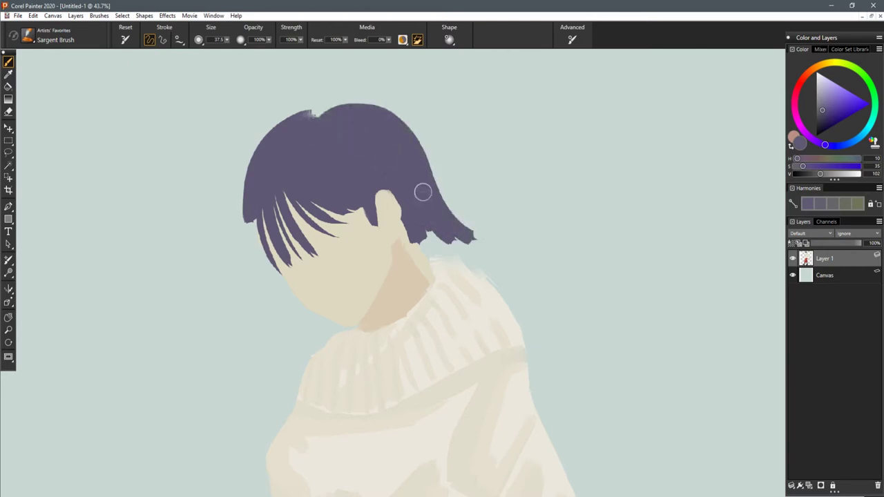
- Check the whole figure and smooth the notch at the top of the hair's parting with violet
scroll(442, 214, down, 10)
drag(482, 262, 451, 161)
scroll(402, 141, up, 10)
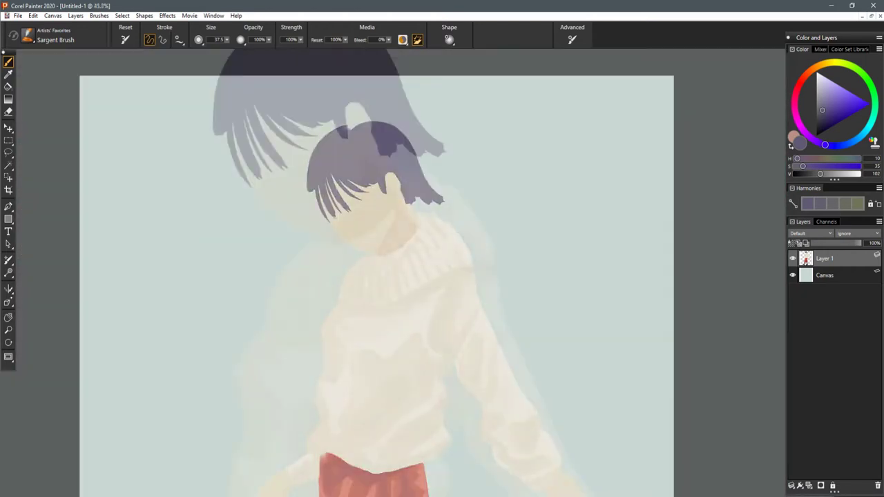
drag(405, 180, 447, 235)
drag(358, 122, 343, 140)
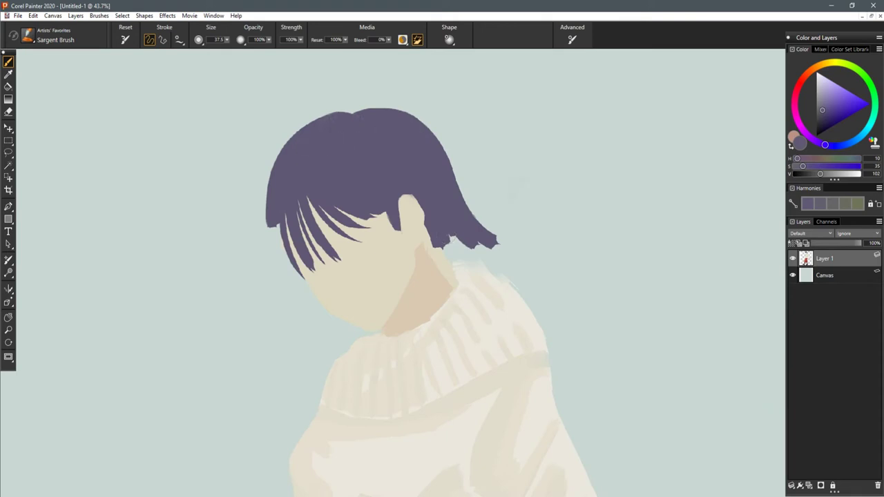
mouse_move(298, 282)
mouse_down()
mouse_move(265, 223)
mouse_move(266, 261)
mouse_up()
mouse_move(283, 156)
mouse_down()
mouse_move(253, 203)
mouse_move(261, 247)
mouse_up()
key(ctrl+z)
key(ctrl+z)
- Paint a rounded lock of violet hair down the left-hand side of the face to the jaw with brush size 19.4
mouse_move(267, 177)
mouse_down()
mouse_move(253, 218)
mouse_move(256, 270)
mouse_move(303, 294)
mouse_move(301, 267)
mouse_move(297, 277)
mouse_move(318, 305)
mouse_up()
mouse_move(276, 224)
mouse_down()
mouse_move(293, 273)
mouse_move(279, 250)
mouse_up()
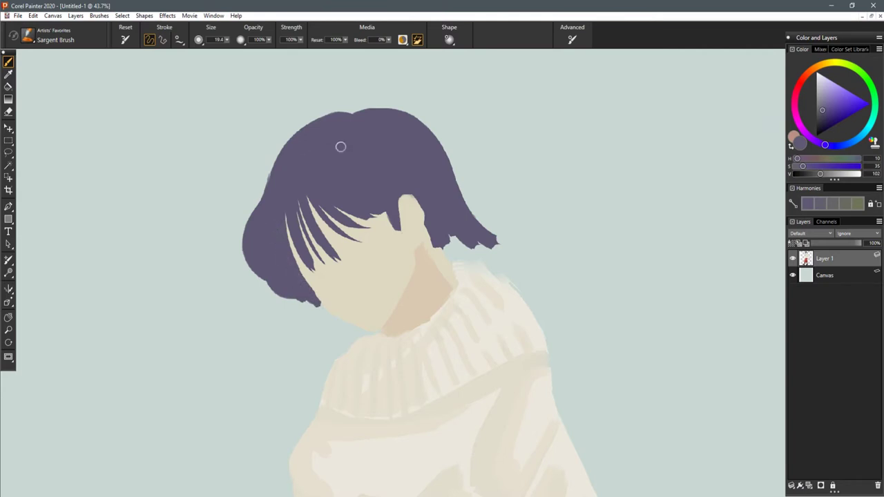
scroll(530, 241, down, 6)
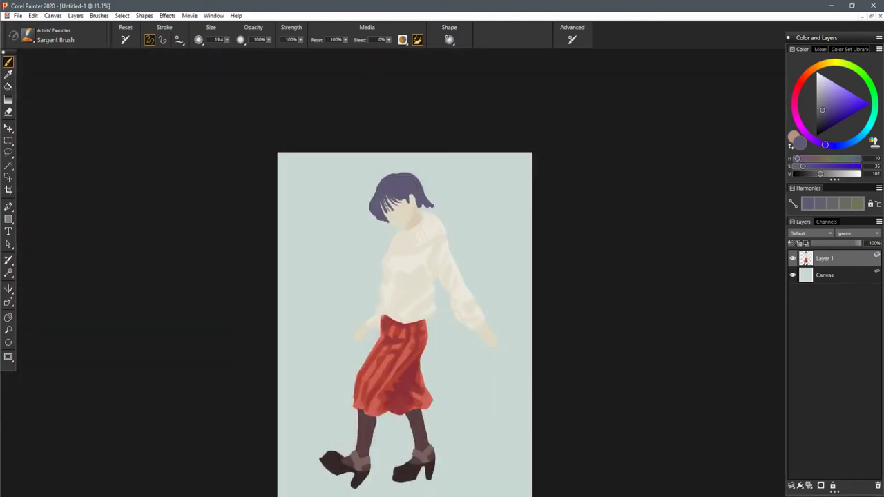
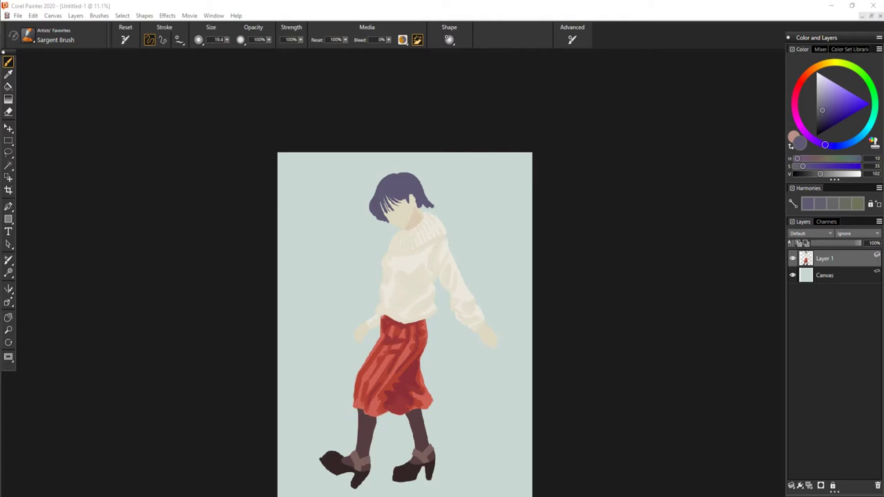
click(584, 151)
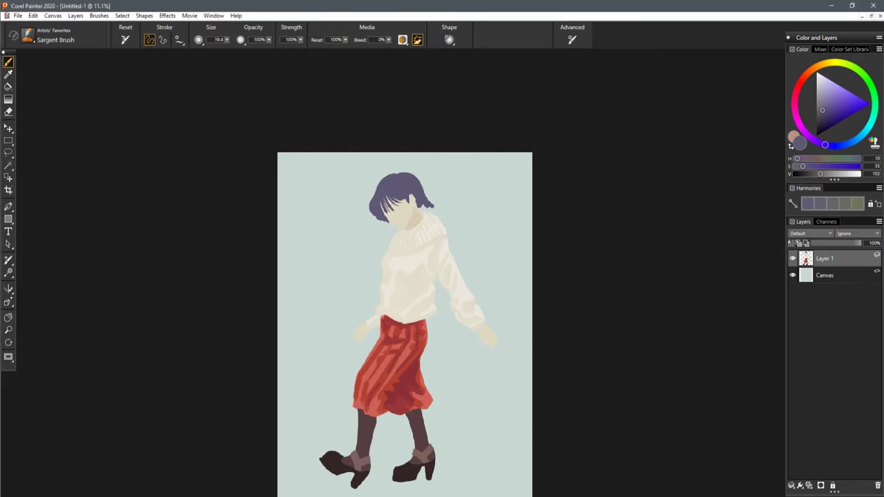
- Paint curved violet strands from behind the ear down the neck and over the top of the collar
scroll(433, 223, up, 5)
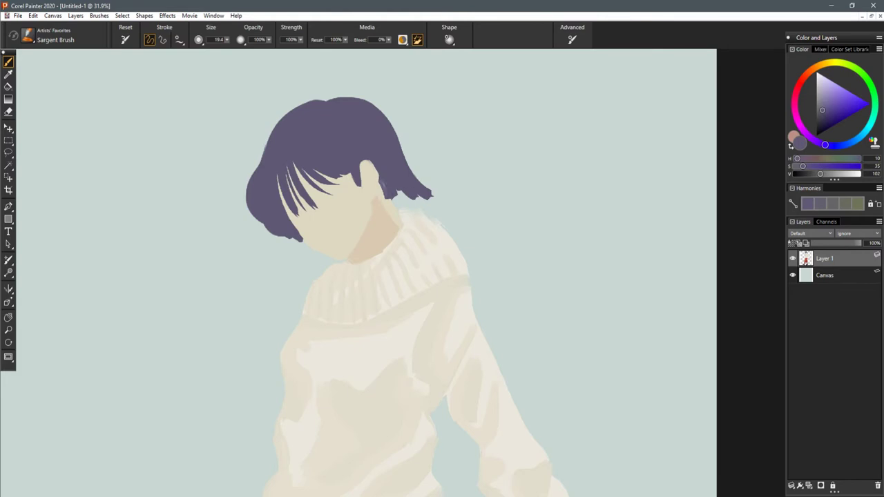
mouse_move(378, 198)
mouse_down()
mouse_move(415, 228)
mouse_move(431, 229)
mouse_up()
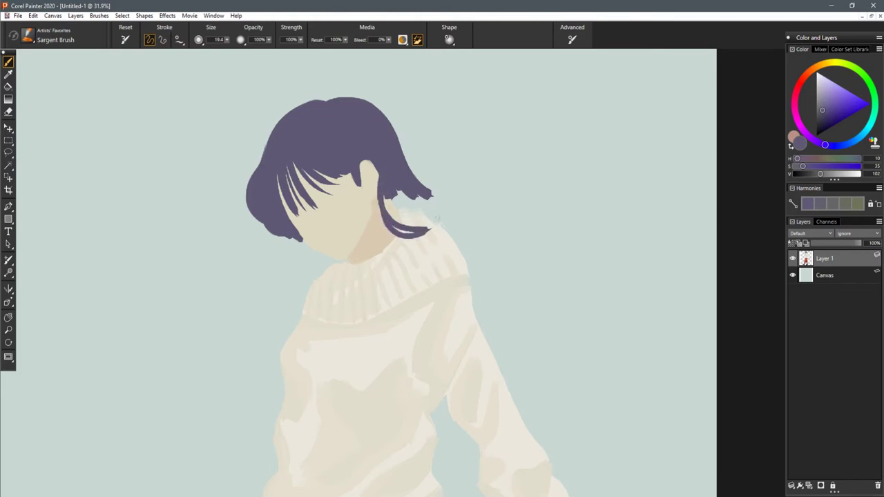
mouse_move(385, 199)
mouse_down()
mouse_move(403, 224)
mouse_move(462, 250)
mouse_up()
mouse_move(419, 223)
mouse_down()
mouse_move(461, 248)
mouse_move(468, 267)
mouse_move(446, 214)
mouse_move(438, 227)
mouse_up()
- Paint the long hair's outer contour over the shoulder to a tapered end and fill the gaps with brush size 27.0
drag(423, 189, 481, 274)
key(ctrl+z)
drag(426, 193, 468, 277)
drag(468, 239, 468, 279)
mouse_move(455, 230)
mouse_down()
mouse_move(390, 202)
mouse_move(457, 219)
mouse_up()
mouse_move(417, 196)
mouse_down()
mouse_move(435, 206)
mouse_move(418, 214)
mouse_up()
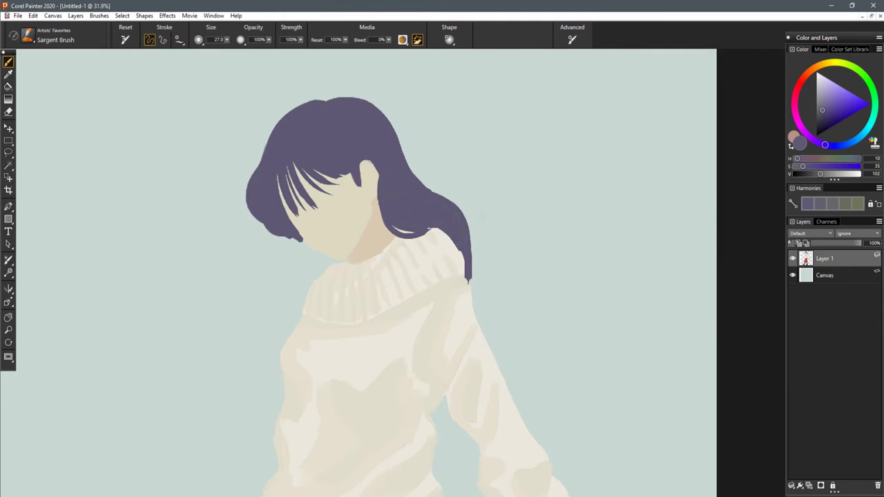
- Paint long tapering violet strands hanging from the left-hand lock past the collar, adding outer wisps and filling the gaps, with brush size 27.0
drag(297, 236, 285, 355)
drag(284, 317, 280, 398)
drag(283, 278, 279, 399)
drag(279, 222, 271, 406)
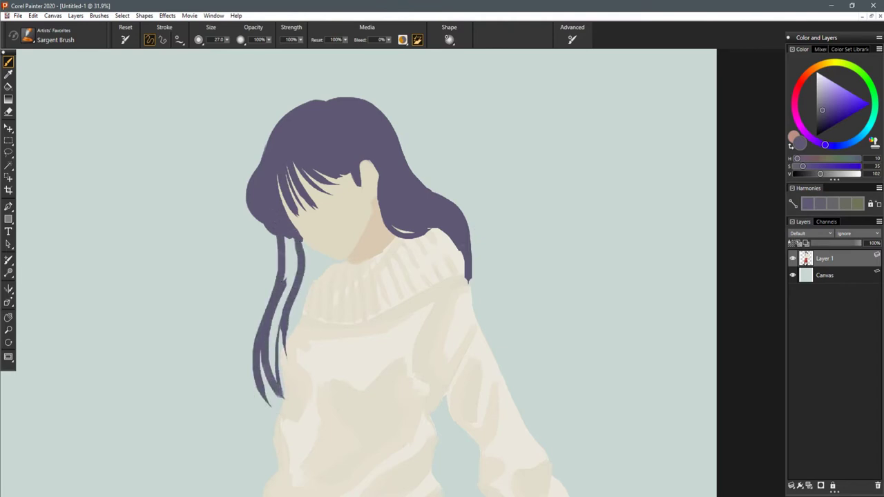
drag(286, 238, 253, 392)
mouse_move(253, 335)
mouse_down()
mouse_move(272, 390)
mouse_move(253, 362)
mouse_up()
drag(278, 262, 250, 320)
drag(287, 289, 274, 382)
mouse_move(287, 284)
mouse_down()
mouse_move(272, 372)
mouse_move(293, 249)
mouse_move(287, 257)
mouse_up()
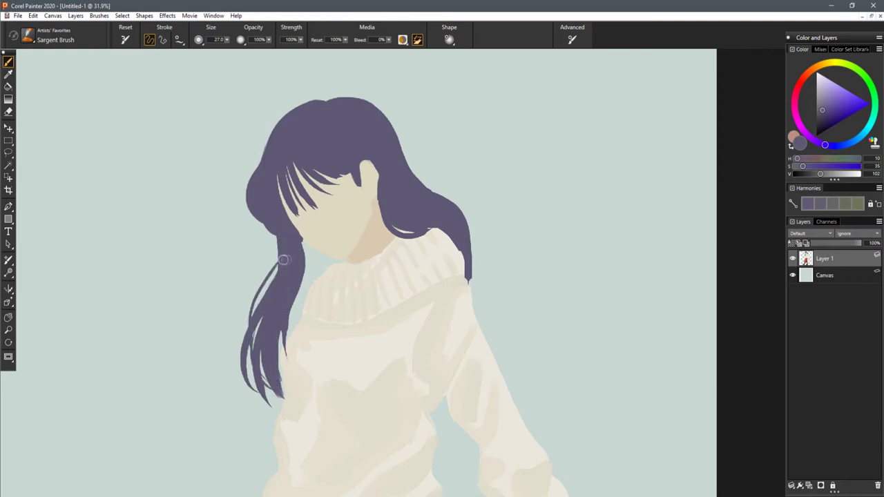
- Widen the hanging lock toward the collar with tapered violet strands over the sweater's edge, using brush size 14.9
scroll(286, 258, down, 7)
drag(517, 273, 514, 205)
scroll(514, 205, down, 3)
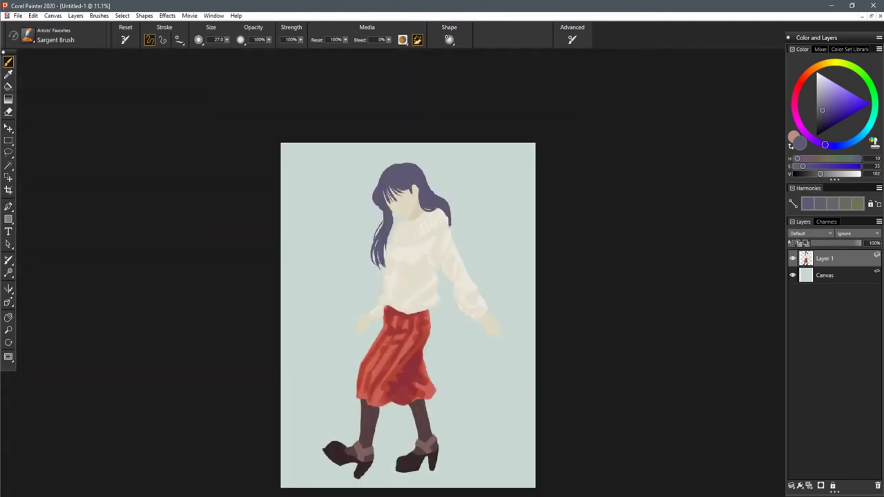
scroll(410, 209, up, 7)
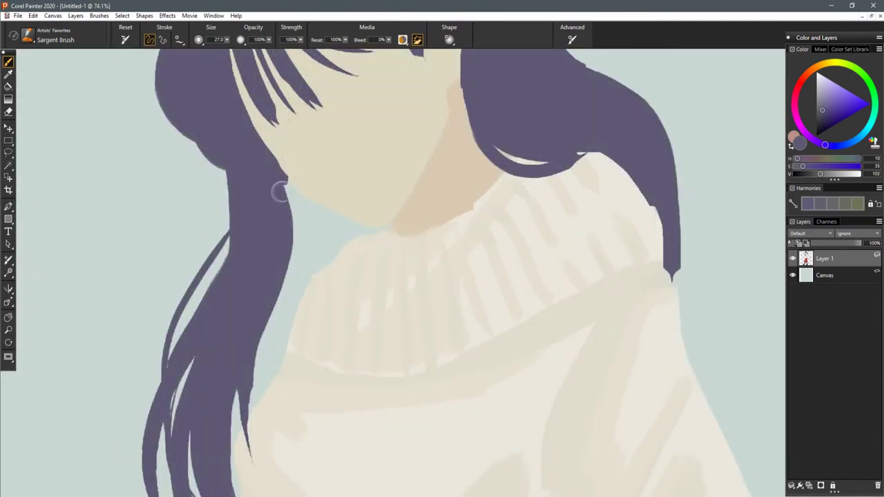
drag(288, 243, 266, 375)
key([)
drag(292, 289, 254, 415)
drag(269, 378, 251, 415)
drag(283, 355, 257, 408)
drag(296, 275, 286, 319)
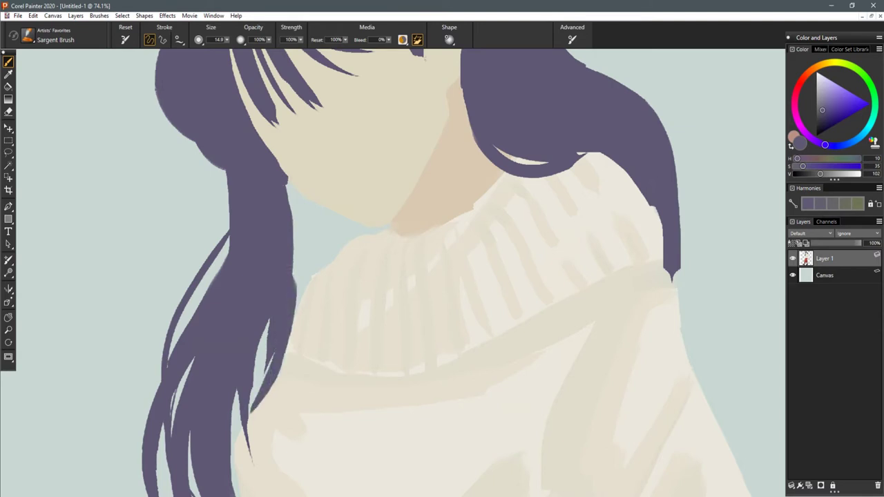
- Paint small curved violet wisps over the collar's edge and fill the gap beneath the jaw with violet hair
mouse_move(290, 224)
mouse_down()
mouse_move(337, 257)
mouse_move(295, 278)
mouse_up()
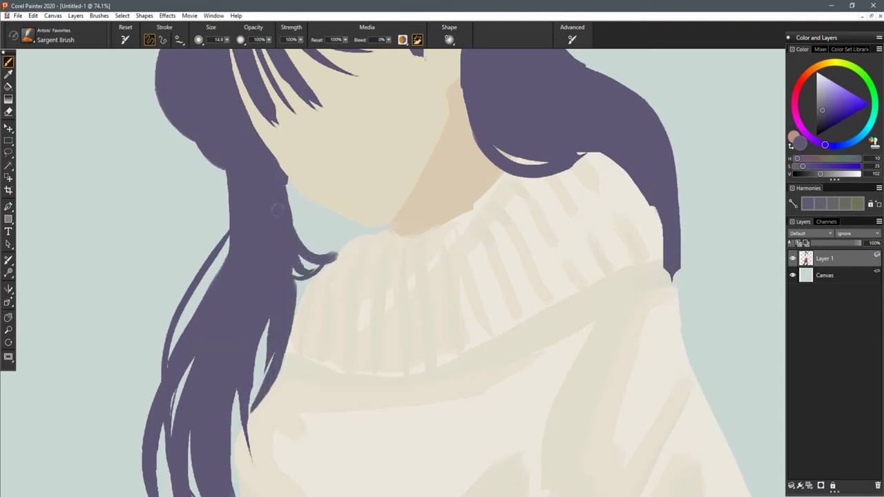
mouse_move(387, 229)
mouse_down()
mouse_move(335, 253)
mouse_move(287, 186)
mouse_move(310, 202)
mouse_move(260, 139)
mouse_up()
mouse_move(483, 196)
mouse_down()
mouse_move(476, 310)
mouse_move(476, 284)
mouse_up()
drag(257, 233, 338, 322)
mouse_move(291, 294)
mouse_down()
mouse_move(332, 323)
mouse_move(346, 319)
mouse_up()
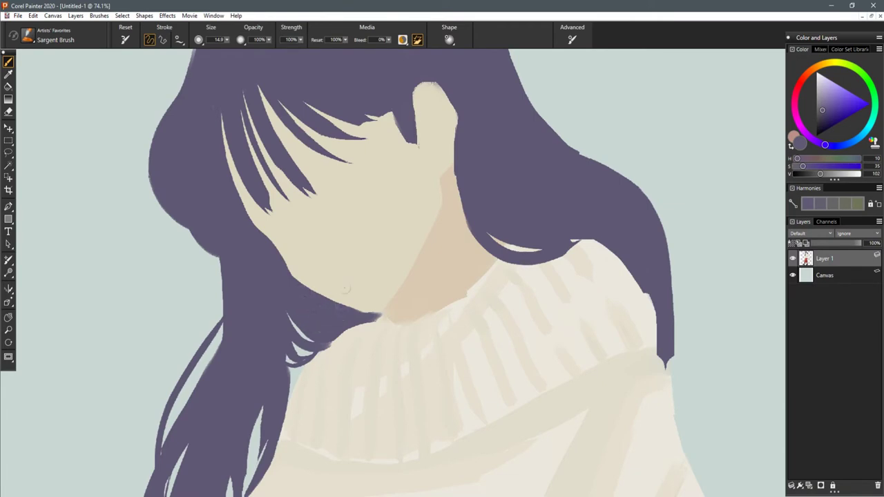
key(ctrl+minus)
key(ctrl+minus)
key(ctrl+minus)
key(ctrl+minus)
drag(404, 327, 378, 212)
key(ctrl+minus)
key(ctrl+minus)
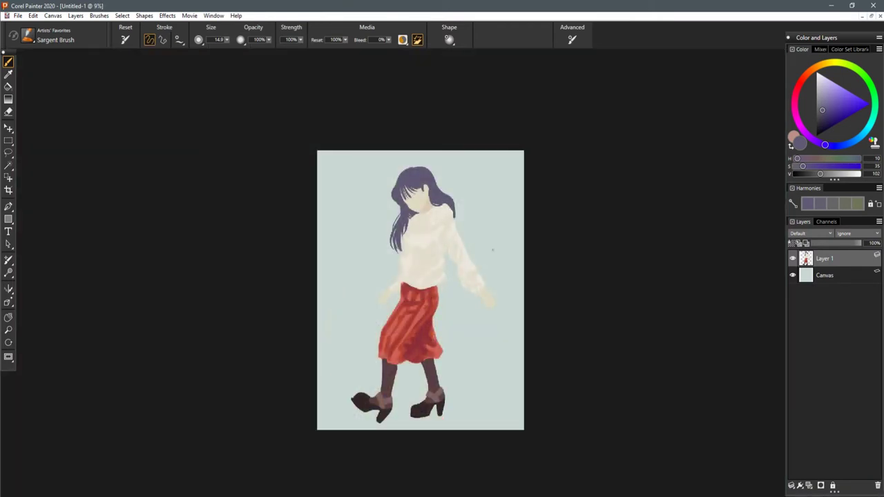
- Taper the hair's end over the right-hand shoulder with violet strands and add a thin loose wisp outside it
scroll(414, 310, up, 5)
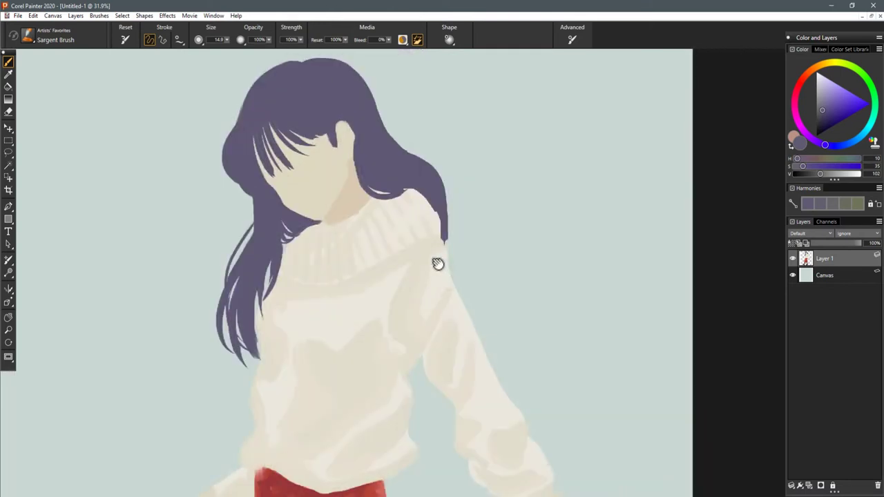
drag(443, 183, 449, 256)
key(ctrl+z)
drag(451, 202, 448, 257)
drag(443, 181, 456, 268)
drag(445, 229, 447, 243)
key(ctrl+z)
drag(447, 207, 448, 253)
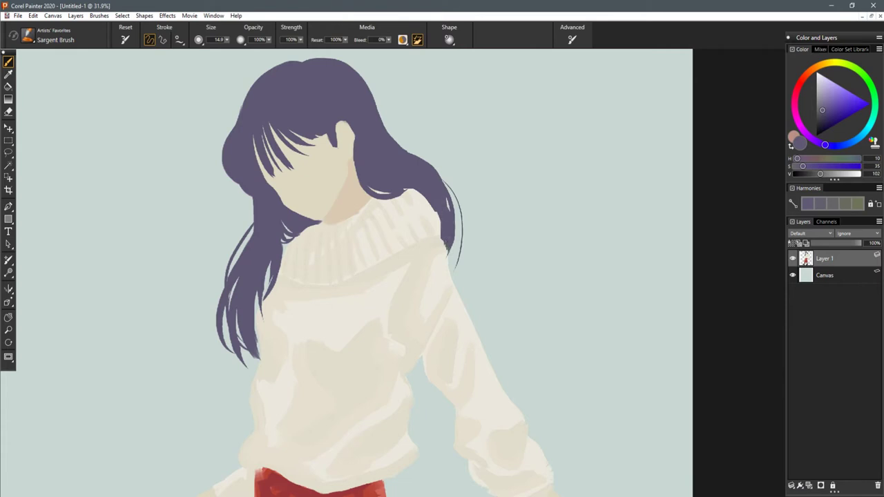
- Smooth the outer contour of the head hair on the left-hand side with violet, using brush size 28.9
drag(437, 195, 505, 246)
drag(308, 177, 315, 177)
mouse_move(375, 118)
mouse_down()
mouse_move(306, 172)
mouse_move(292, 219)
mouse_up()
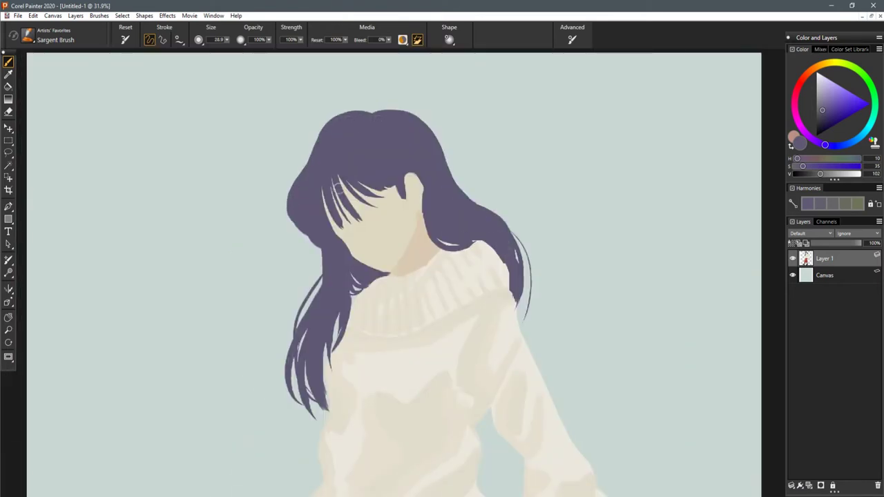
scroll(522, 152, down, 7)
drag(499, 284, 481, 173)
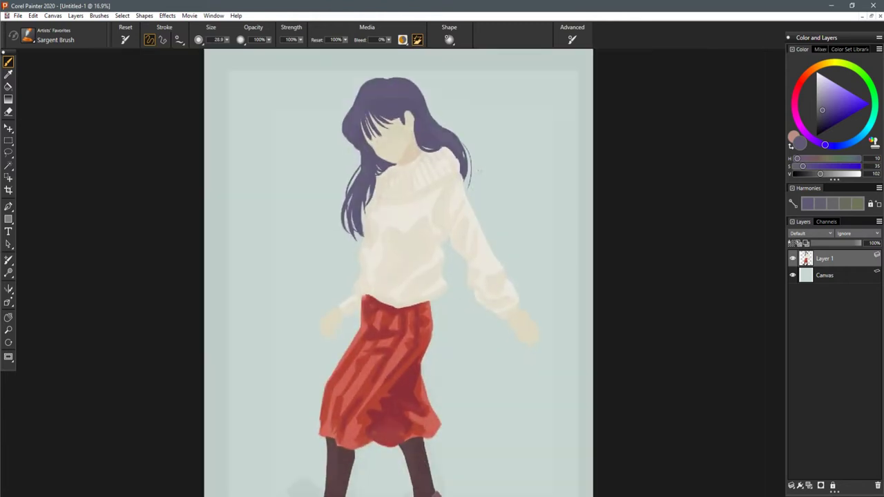
scroll(481, 173, down, 3)
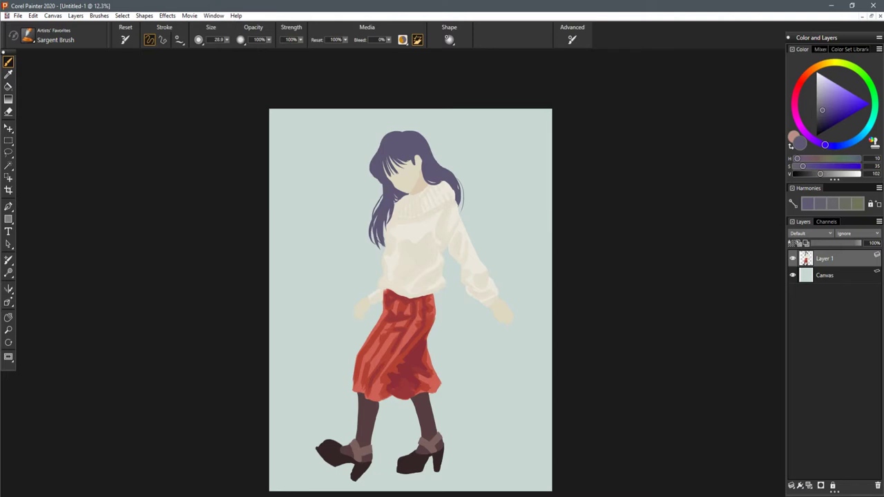
scroll(422, 157, up, 5)
mouse_move(306, 135)
mouse_down()
mouse_move(291, 195)
mouse_move(328, 96)
mouse_up()
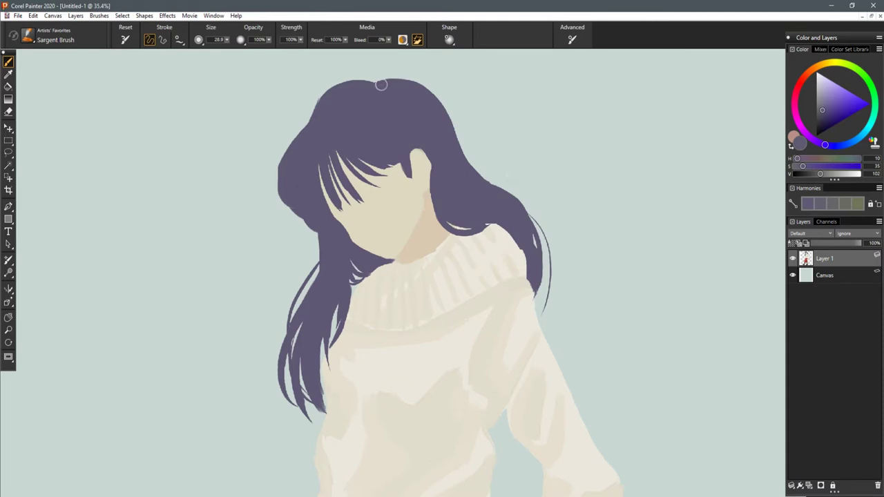
scroll(369, 171, down, 5)
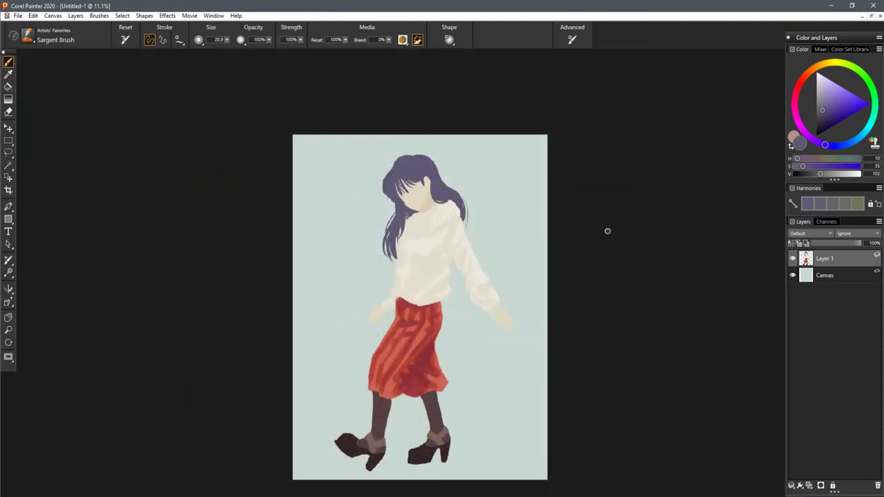
- Shade the inside of the ear with the darker beige sampled from the neck, using brush size 15.7
scroll(424, 185, up, 6)
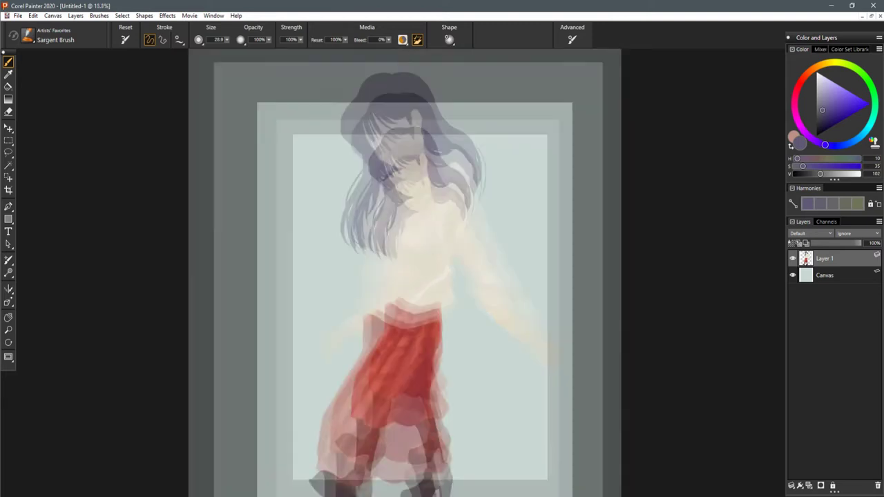
scroll(445, 208, up, 2)
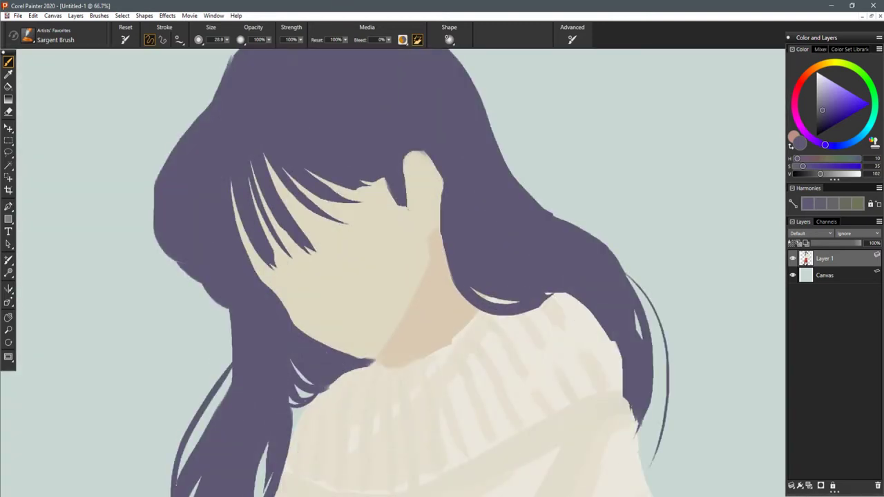
alt+click(440, 302)
key(bracketleft)
key(bracketleft)
key(bracketleft)
mouse_move(415, 166)
mouse_down()
mouse_move(425, 219)
mouse_move(433, 205)
mouse_up()
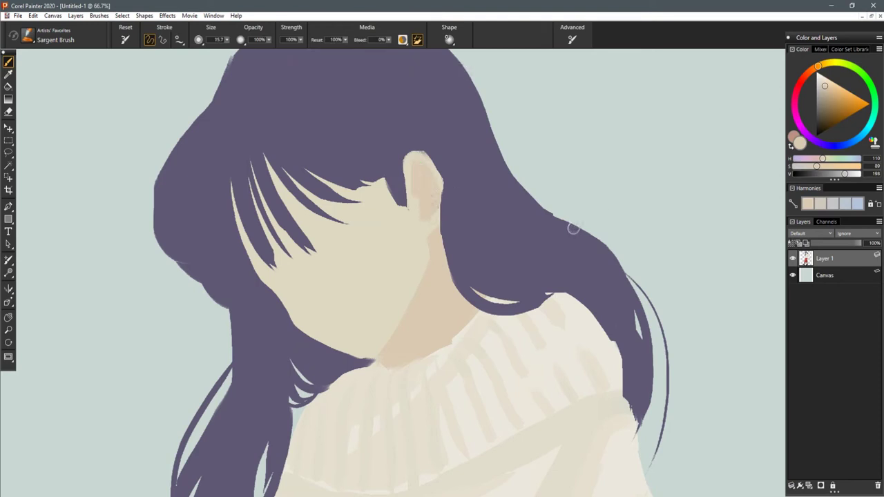
- Shade the skin beneath the fringe strands with darker beige within a selection and clear the selection
scroll(428, 237, down, 8)
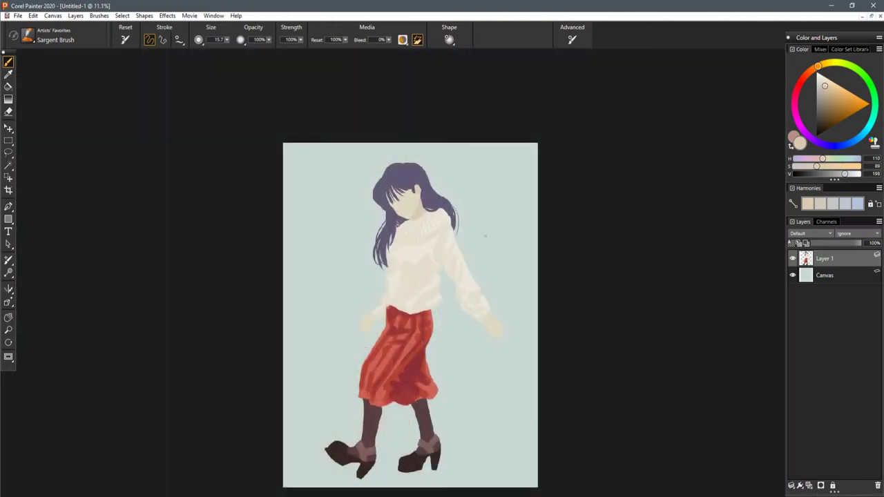
scroll(485, 236, up, 5)
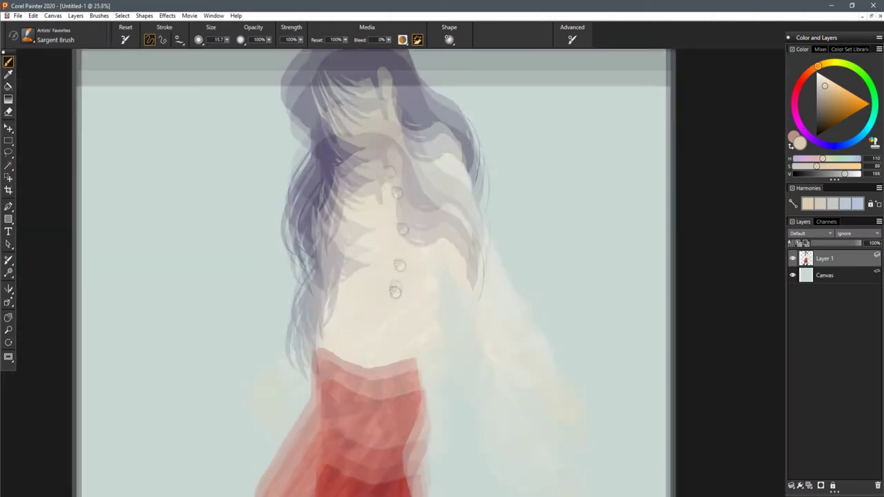
key(b)
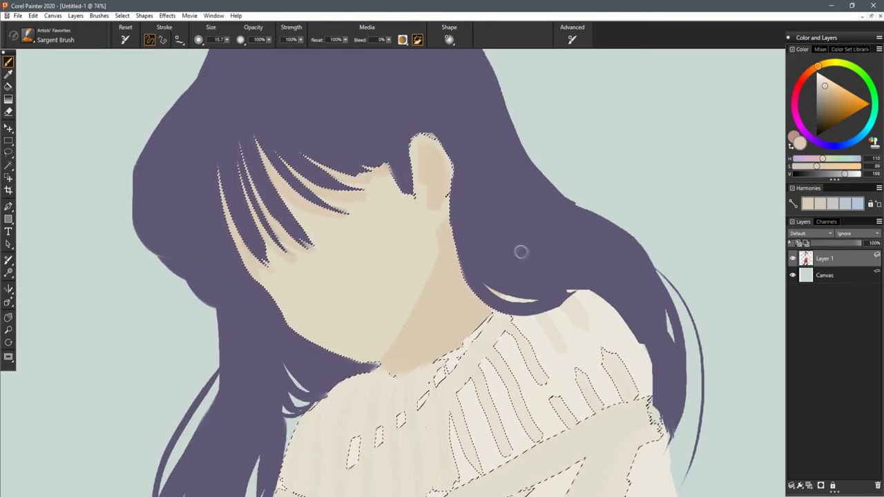
key(ctrl+d)
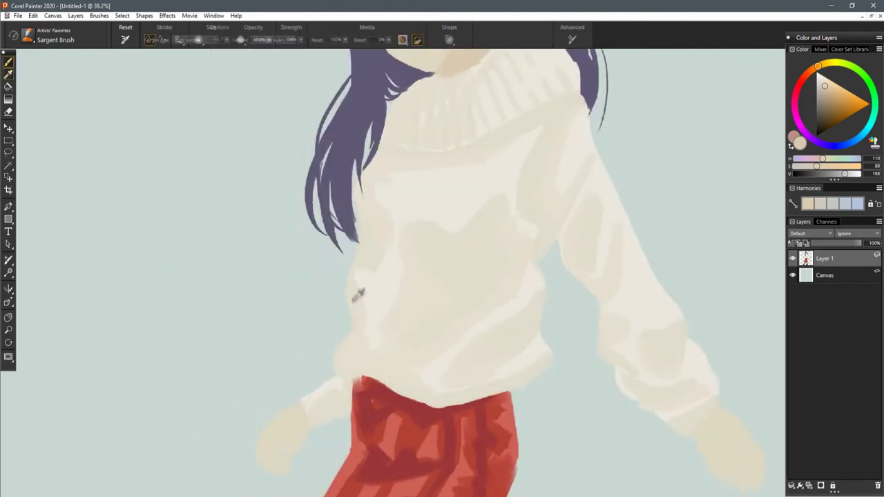
- Fill out the sweater's left-hand side above the waist with sampled off-white tones and touch up the lighter fold
alt+click(425, 258)
drag(359, 338, 364, 338)
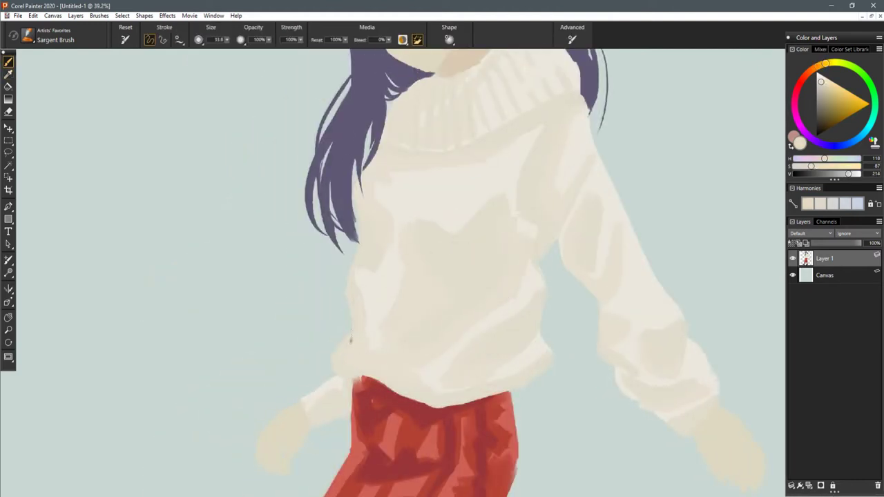
alt+click(363, 357)
drag(345, 294, 355, 325)
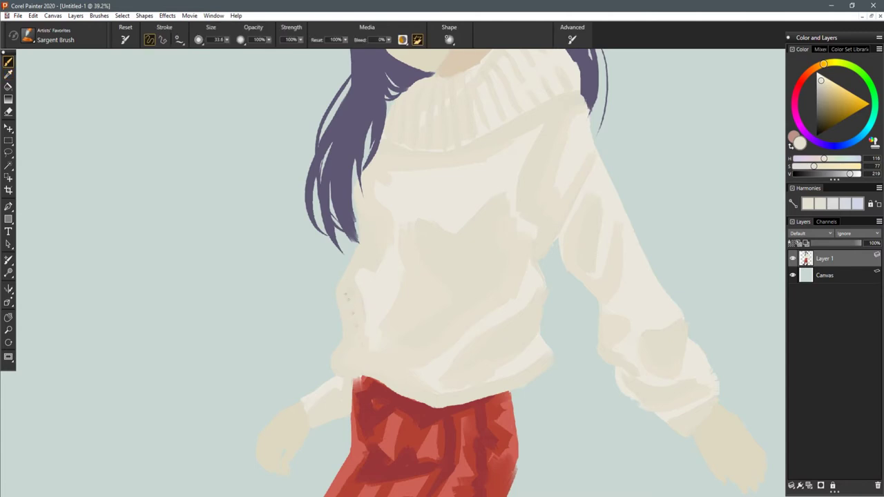
alt+click(362, 296)
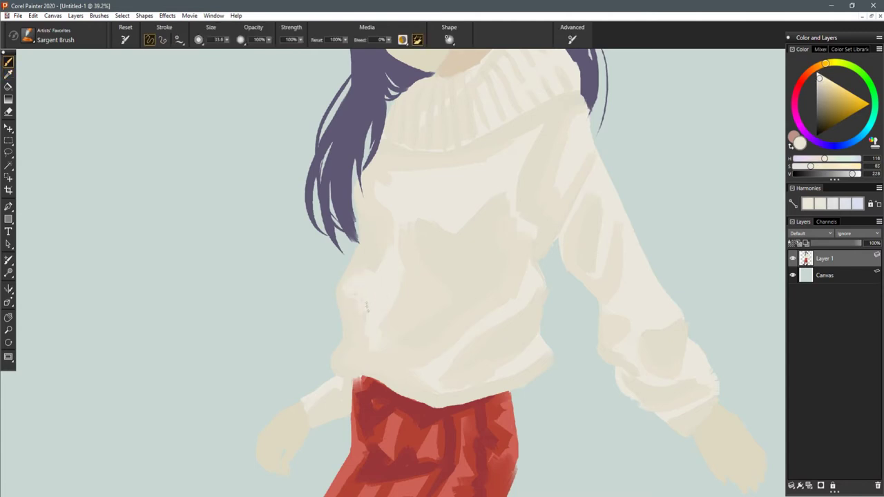
scroll(376, 272, down, 5)
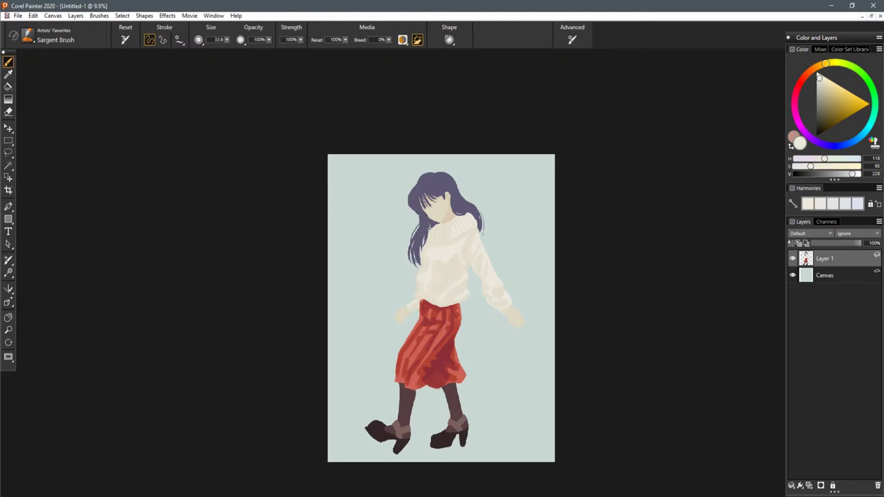
- Paint a highlight down the left-hand leg in the legwear brown lightened to value 83
scroll(406, 455, up, 2)
drag(405, 456, 416, 246)
scroll(416, 247, up, 4)
drag(366, 190, 441, 268)
alt+click(392, 310)
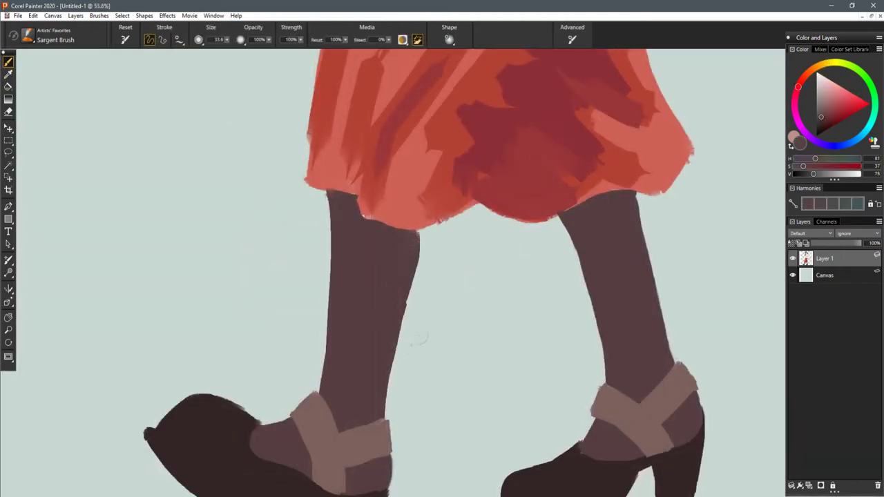
drag(813, 173, 815, 173)
drag(374, 257, 353, 350)
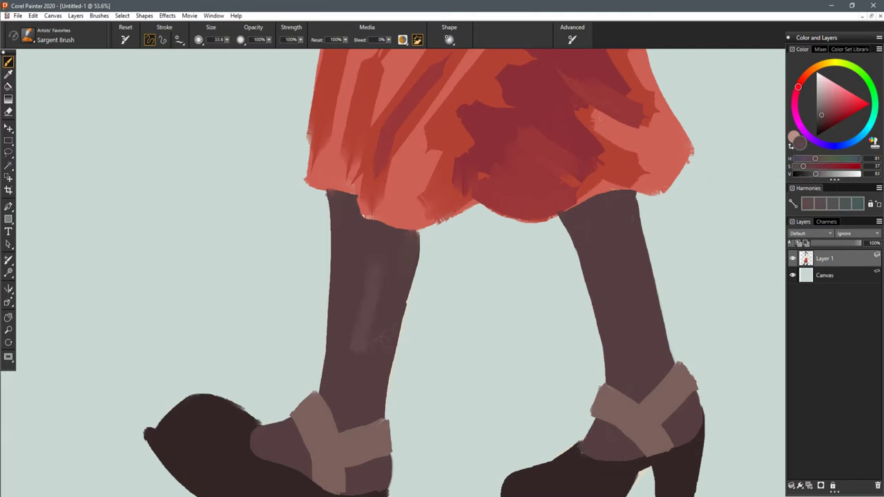
drag(342, 207, 335, 371)
mouse_move(358, 254)
mouse_down()
mouse_move(356, 298)
mouse_move(367, 286)
mouse_move(356, 239)
mouse_up()
mouse_move(352, 352)
mouse_down()
mouse_move(371, 388)
mouse_move(359, 351)
mouse_move(354, 417)
mouse_move(347, 421)
mouse_move(359, 400)
mouse_move(343, 365)
mouse_move(335, 401)
mouse_up()
- Add lighter brown highlights to the tops of both feet, using brush size 17.7 for the right-hand one
drag(449, 405, 489, 265)
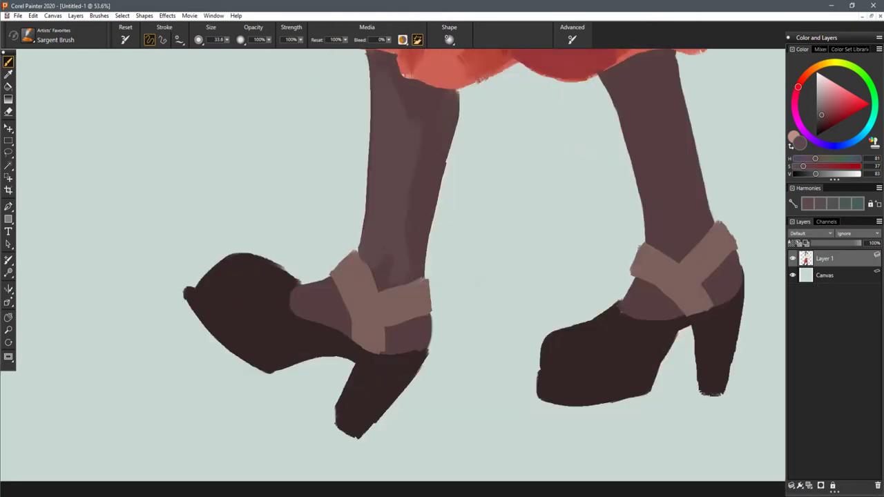
mouse_move(326, 301)
mouse_down()
mouse_move(317, 279)
mouse_move(309, 292)
mouse_up()
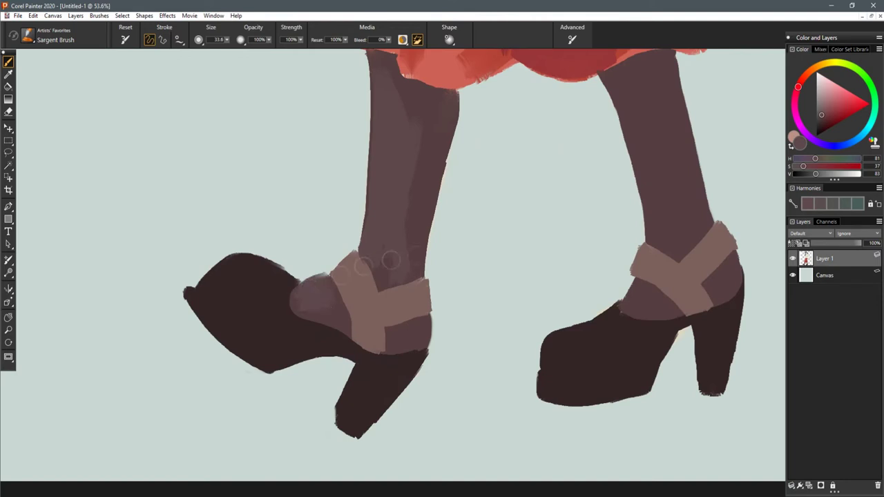
drag(598, 345, 477, 354)
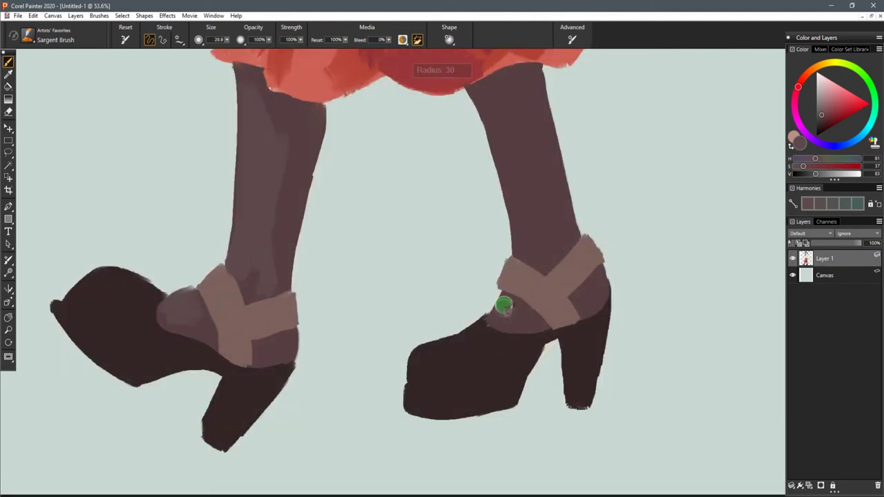
key([)
drag(504, 302, 501, 302)
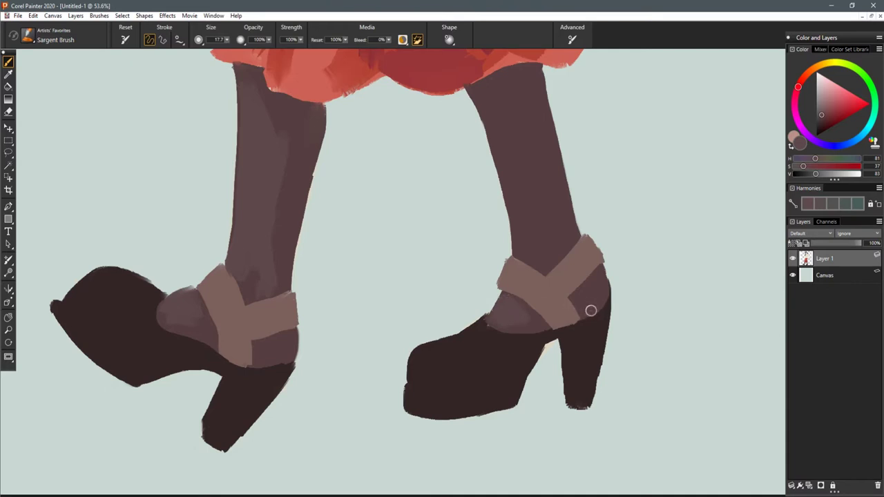
- Paint a lighter brown highlight down the right-hand leg with brush size 43.0 and check the whole figure
mouse_move(548, 214)
mouse_down()
mouse_move(557, 250)
mouse_move(569, 250)
mouse_up()
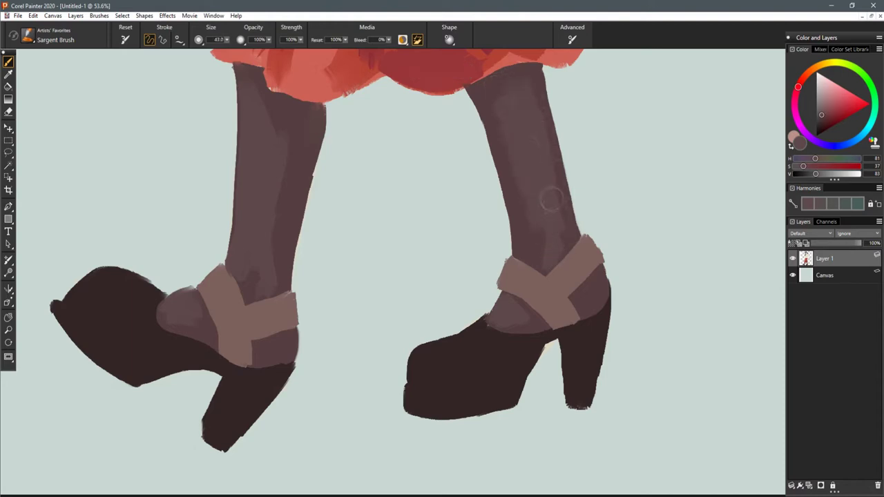
scroll(588, 237, down, 10)
drag(590, 239, 574, 289)
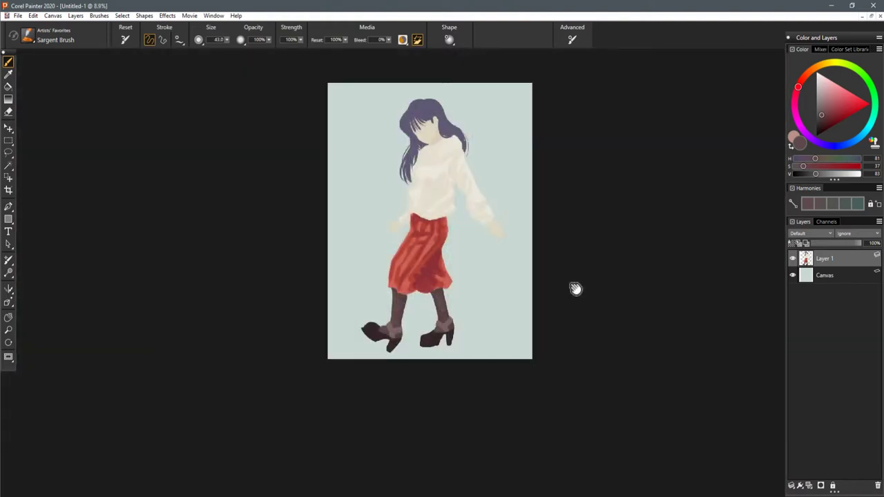
- Shade the right-hand foot around its ankle strap in the legwear brown darkened to value 65, using brush size 18.6
scroll(458, 376, up, 4)
drag(403, 405, 433, 269)
scroll(433, 269, up, 5)
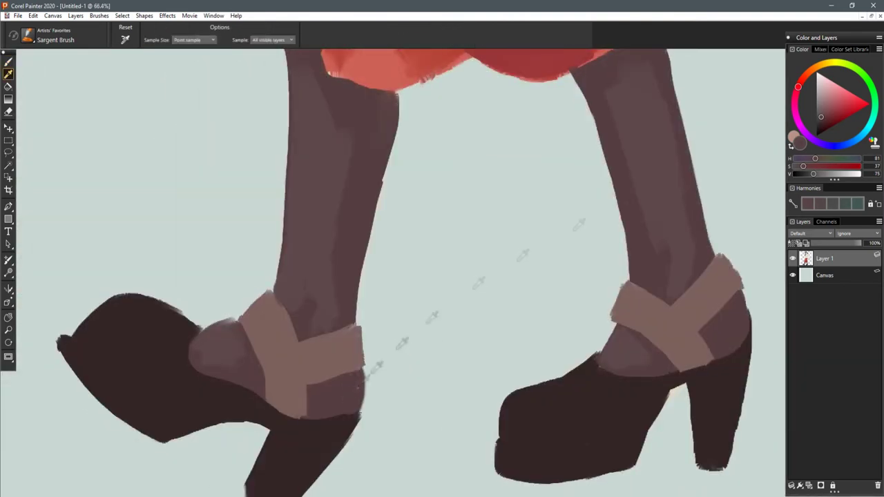
drag(815, 173, 809, 173)
mouse_move(735, 310)
mouse_down()
mouse_move(719, 345)
mouse_move(580, 349)
mouse_up()
drag(809, 174, 811, 174)
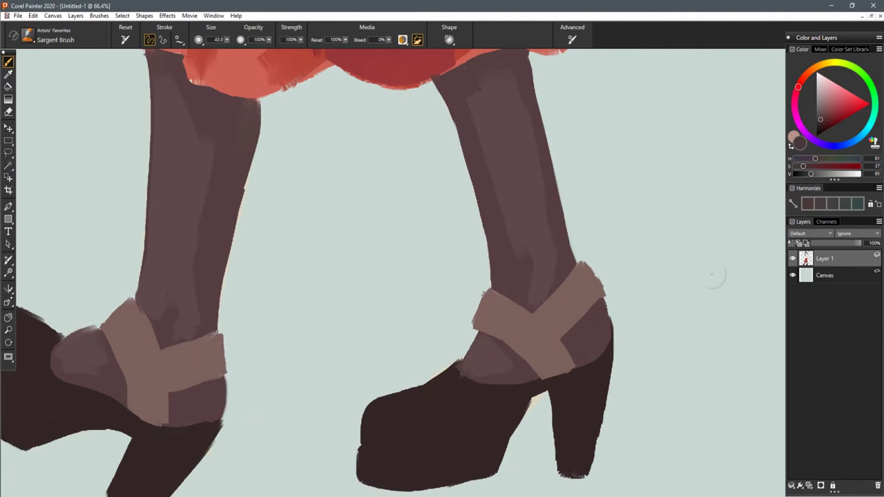
drag(596, 334, 601, 333)
drag(604, 311, 601, 336)
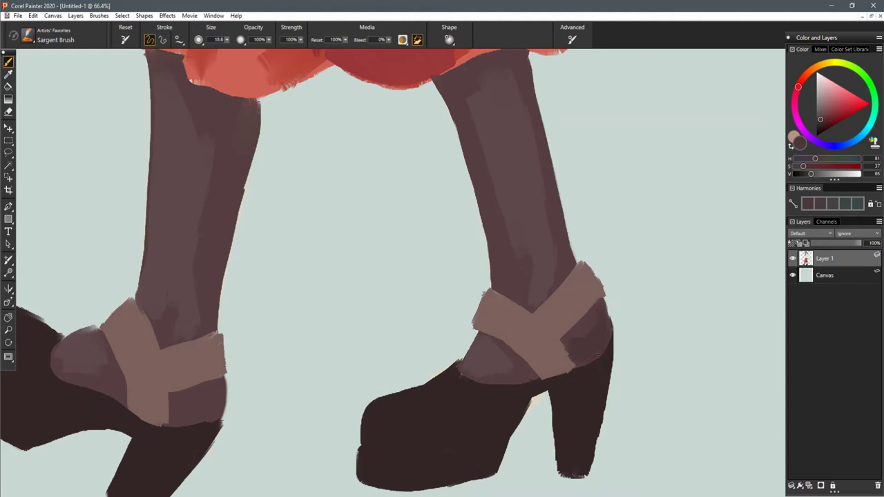
drag(505, 334, 517, 360)
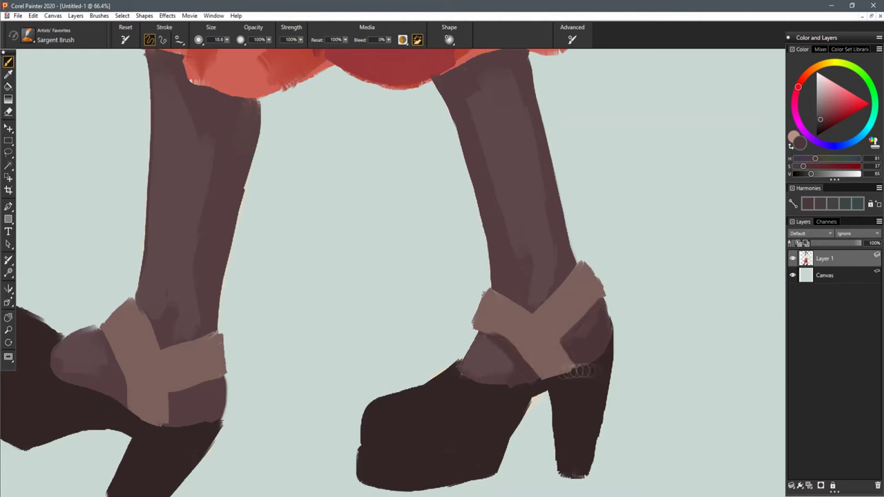
- Shade the left-hand foot's heel and instep around the ankle strap in the same darker brown
drag(94, 349, 390, 253)
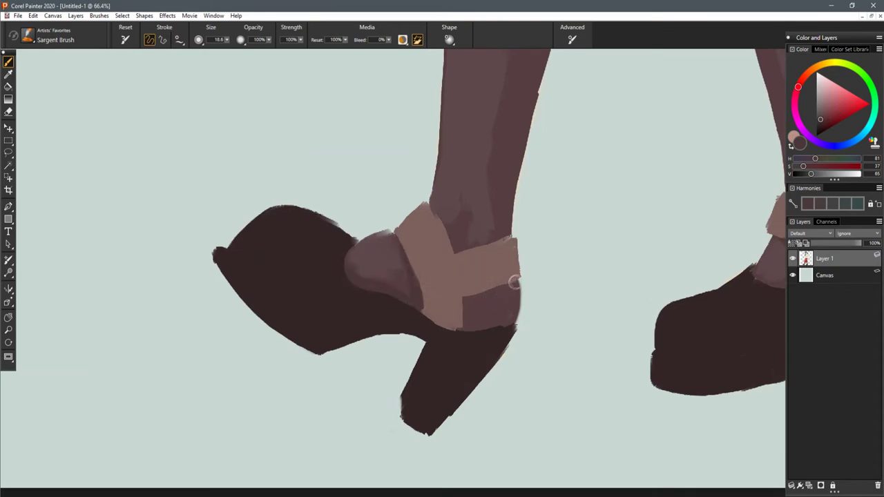
mouse_move(467, 302)
mouse_down()
mouse_move(469, 330)
mouse_move(496, 318)
mouse_up()
drag(516, 290, 508, 323)
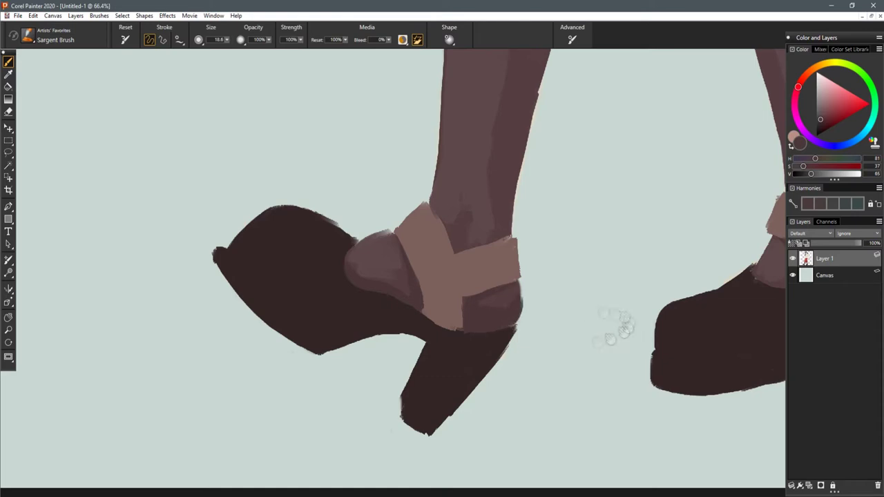
drag(622, 317, 462, 341)
drag(599, 339, 457, 372)
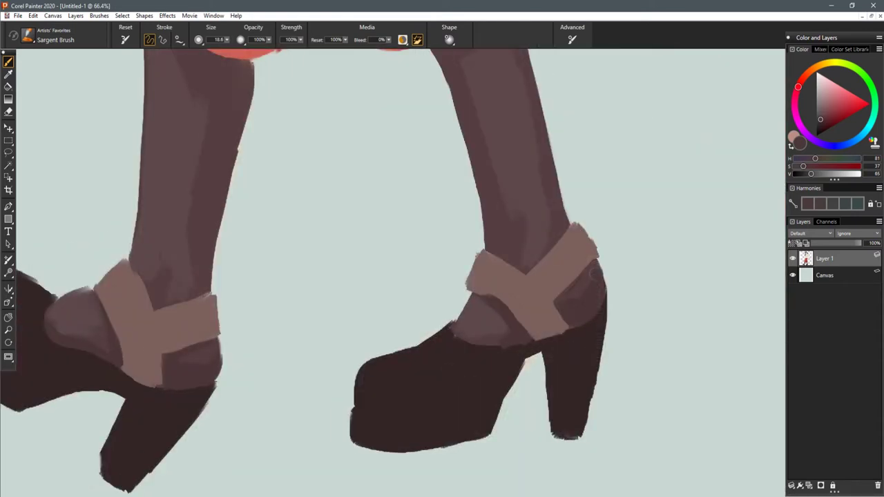
scroll(589, 308, down, 5)
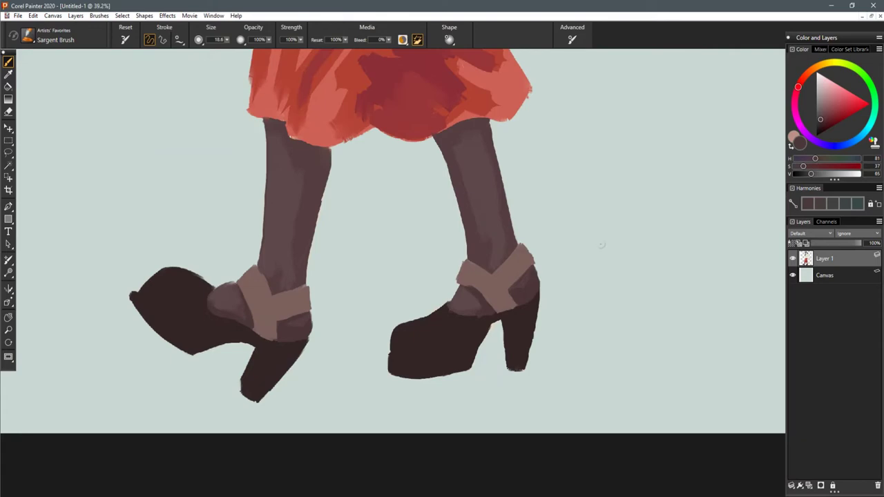
- Paint dark brown shadows on the right-hand leg beneath the skirt hem and along its lower calf
key(ctrl+plus)
drag(561, 218, 481, 330)
mouse_move(412, 346)
mouse_down()
mouse_move(365, 143)
mouse_move(355, 140)
mouse_move(413, 343)
mouse_up()
drag(429, 178, 472, 310)
mouse_move(483, 247)
mouse_down()
mouse_move(430, 263)
mouse_move(439, 274)
mouse_move(420, 301)
mouse_up()
drag(449, 257, 477, 254)
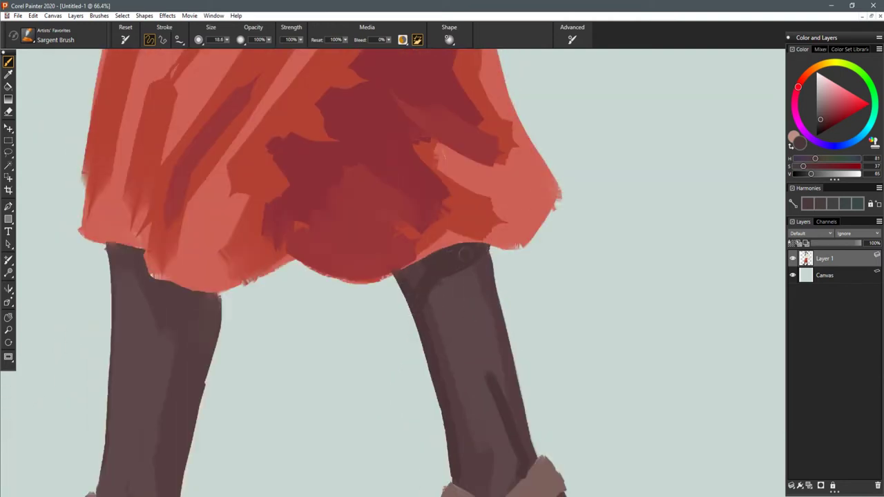
drag(428, 272, 404, 271)
- Paint dark brown shadows on the left-hand leg beneath the hem and down its inner edge, and check the whole figure
mouse_move(109, 245)
mouse_down()
mouse_move(141, 255)
mouse_move(184, 305)
mouse_up()
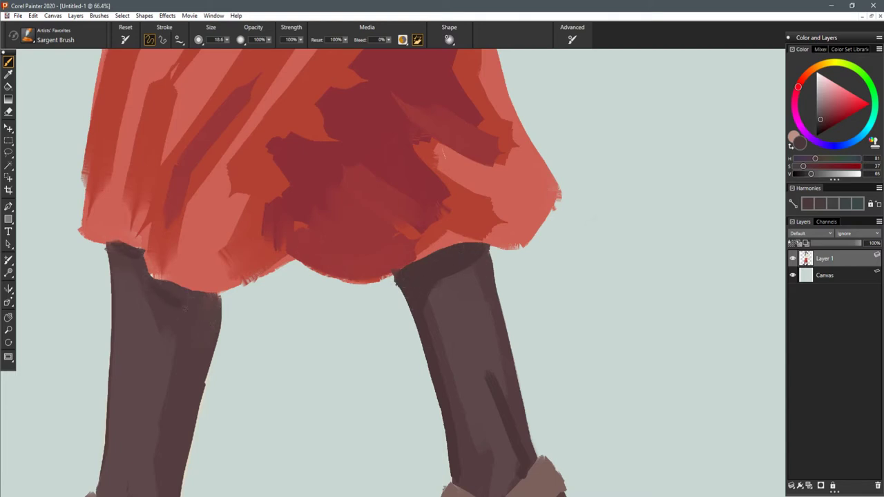
mouse_move(155, 277)
mouse_down()
mouse_move(214, 299)
mouse_move(207, 349)
mouse_up()
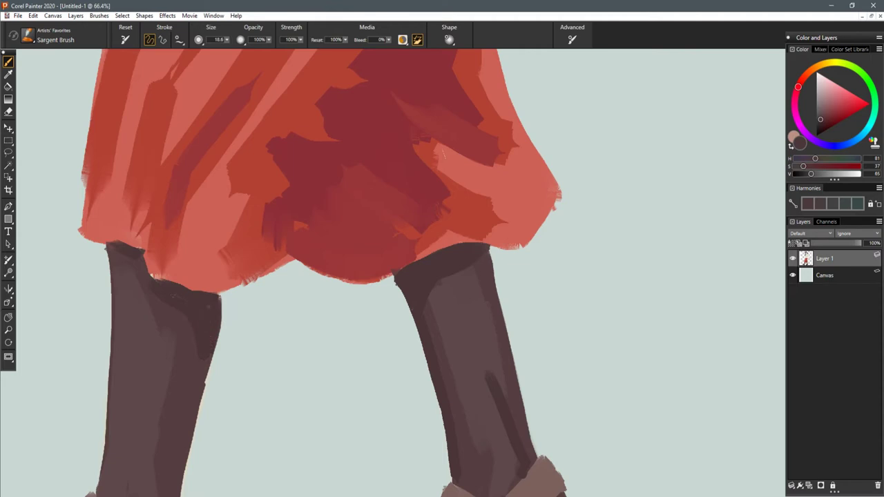
drag(259, 366, 351, 201)
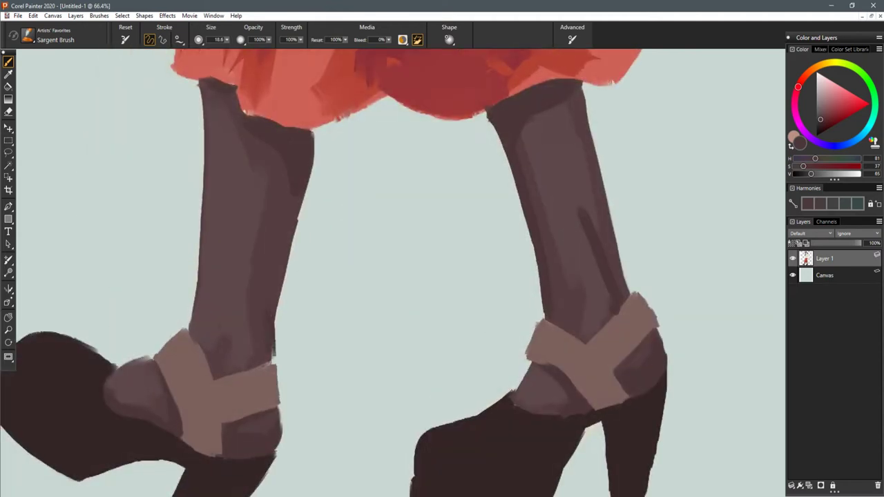
mouse_move(247, 252)
mouse_down()
mouse_move(253, 356)
mouse_move(238, 366)
mouse_move(254, 360)
mouse_move(258, 328)
mouse_move(245, 353)
mouse_move(260, 361)
mouse_move(271, 343)
mouse_up()
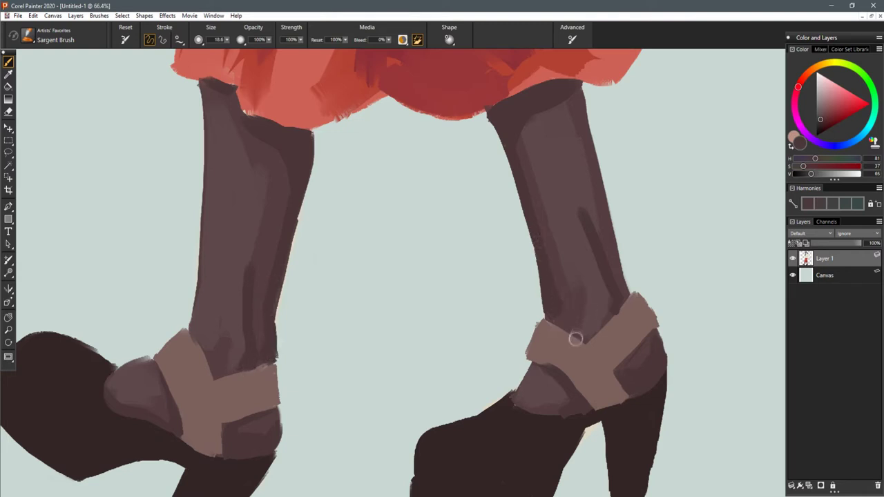
drag(536, 364, 548, 377)
scroll(569, 360, down, 5)
drag(600, 204, 584, 339)
scroll(587, 338, down, 1)
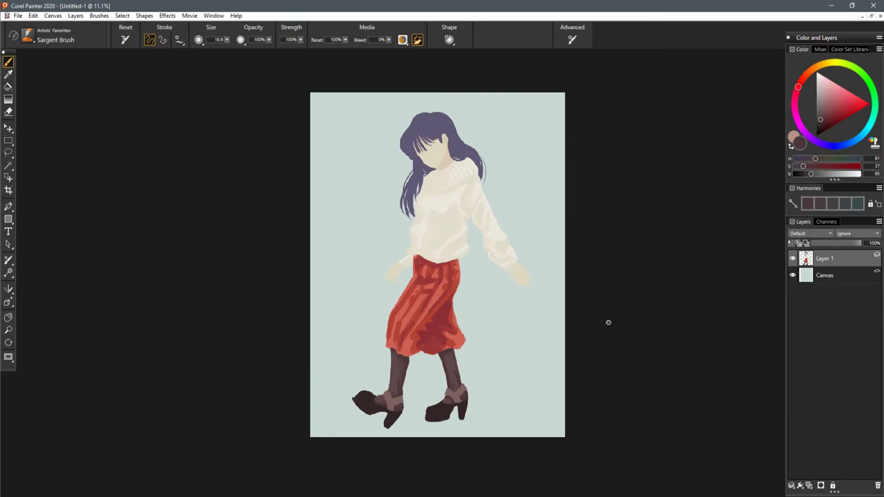
- Touch up the right-hand leg's outer edge just beneath the skirt hem with sampled legwear browns
scroll(458, 310, up, 5)
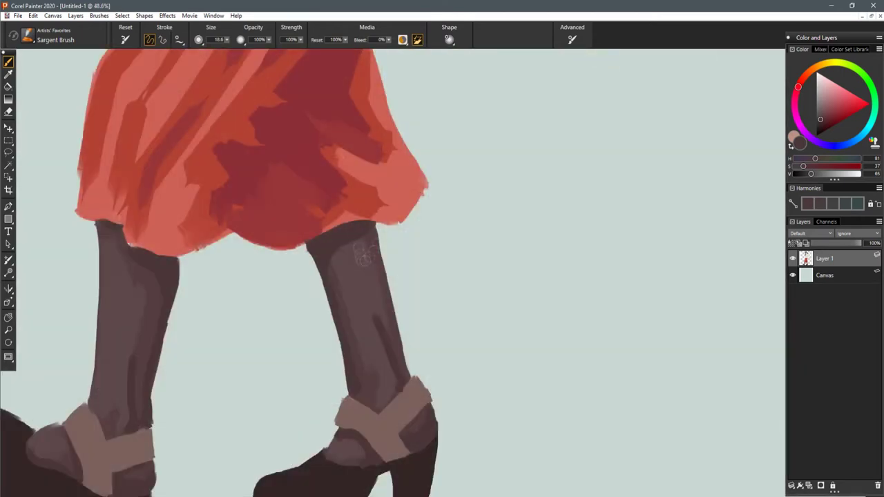
alt+click(378, 235)
mouse_move(376, 222)
mouse_down()
mouse_move(380, 257)
mouse_move(377, 225)
mouse_move(376, 240)
mouse_up()
alt+click(368, 232)
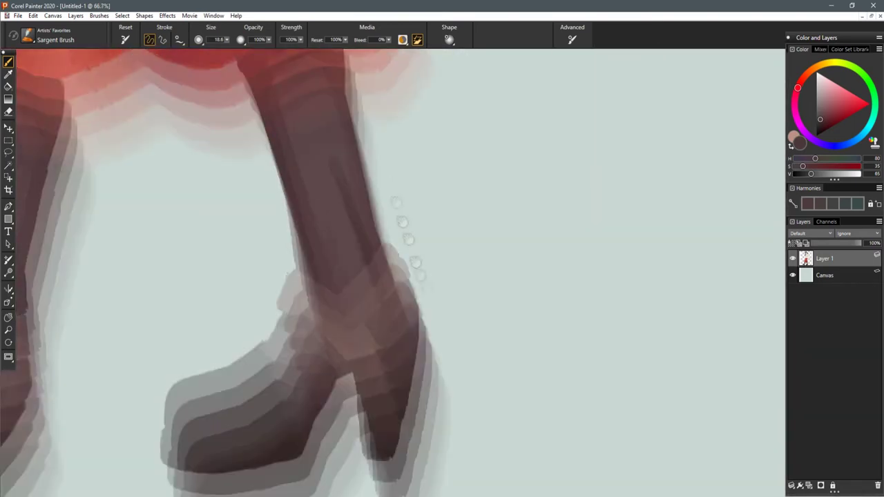
- Add subtle highlights to both platform shoes in a dark brown of value 52, enlarging the brush to 28.7
alt+click(390, 283)
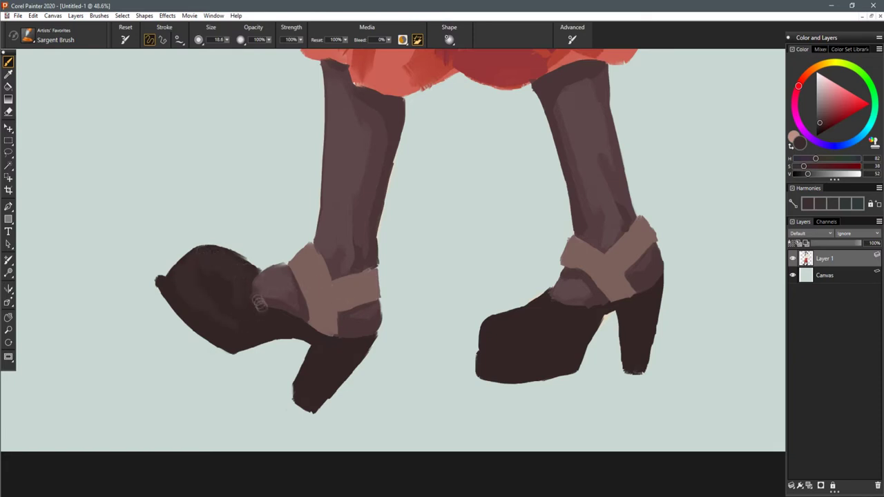
drag(536, 324, 543, 325)
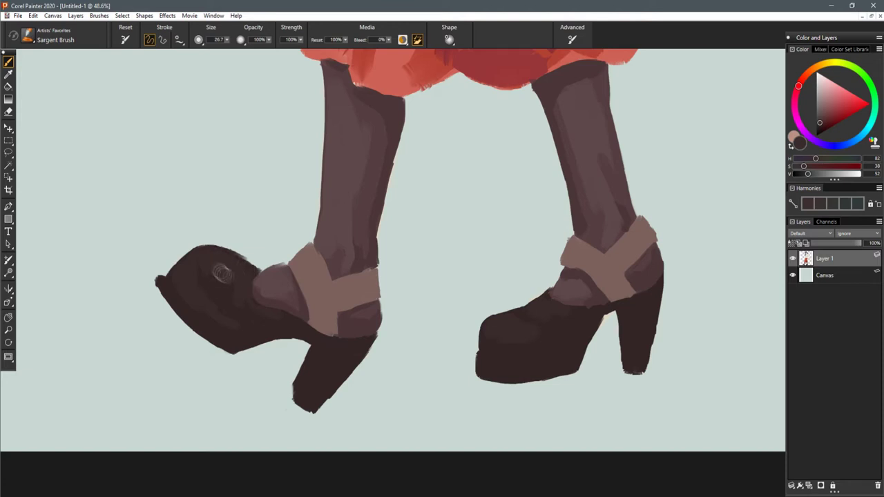
scroll(409, 232, down, 5)
drag(451, 216, 415, 278)
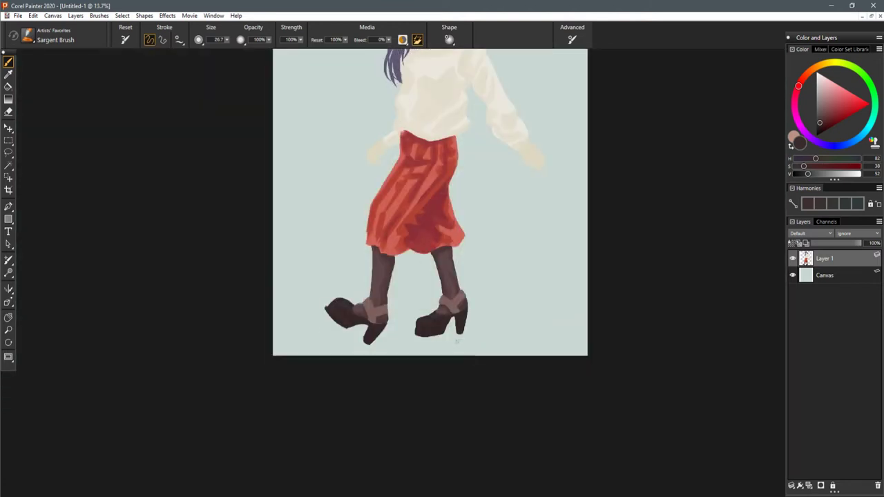
- Sample the hair violet and mix a warmer purple with hue 23, saturation 43 and value 116, undoing the test stroke
scroll(456, 341, up, 4)
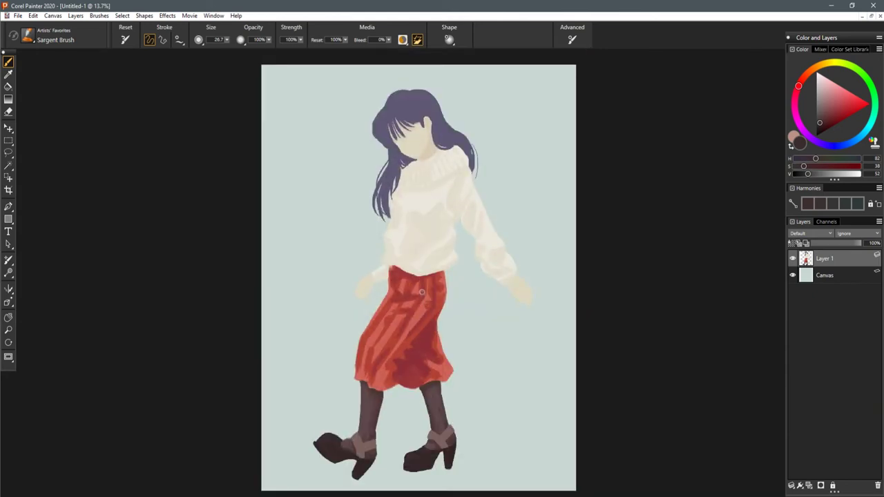
scroll(422, 292, up, 3)
scroll(452, 290, up, 2)
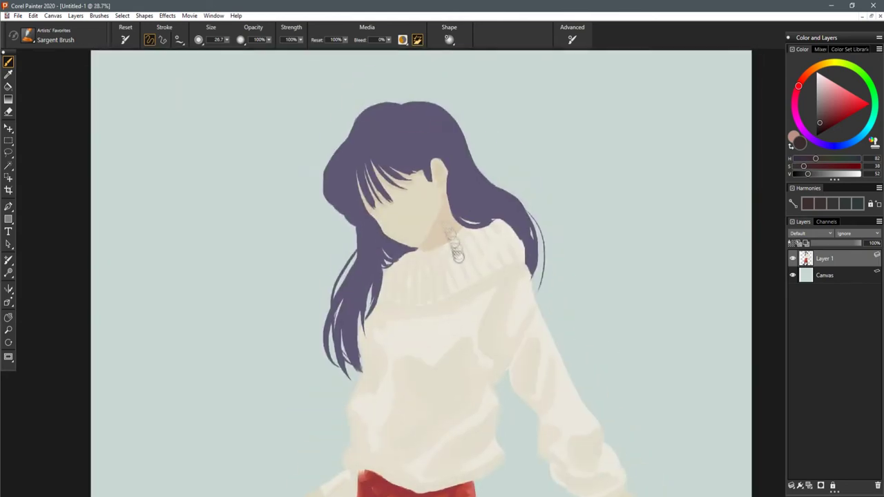
scroll(456, 249, up, 2)
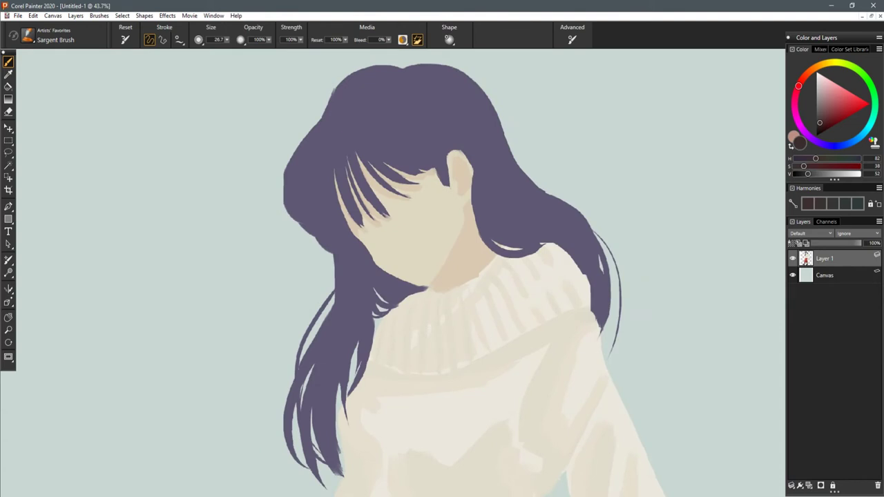
alt+click(358, 269)
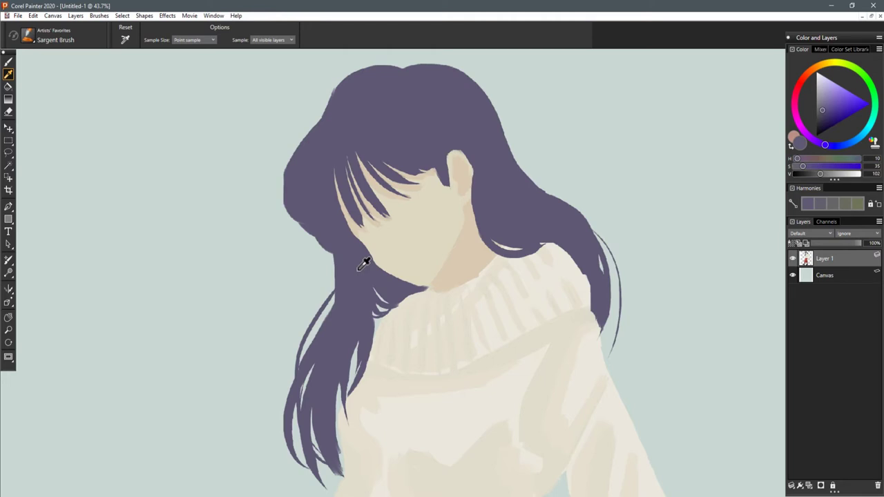
click(816, 142)
click(492, 193)
click(815, 141)
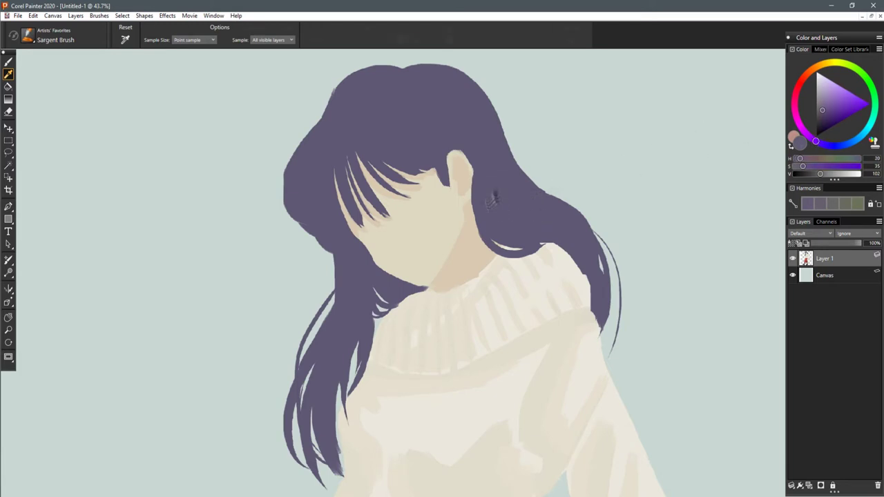
click(826, 174)
click(804, 166)
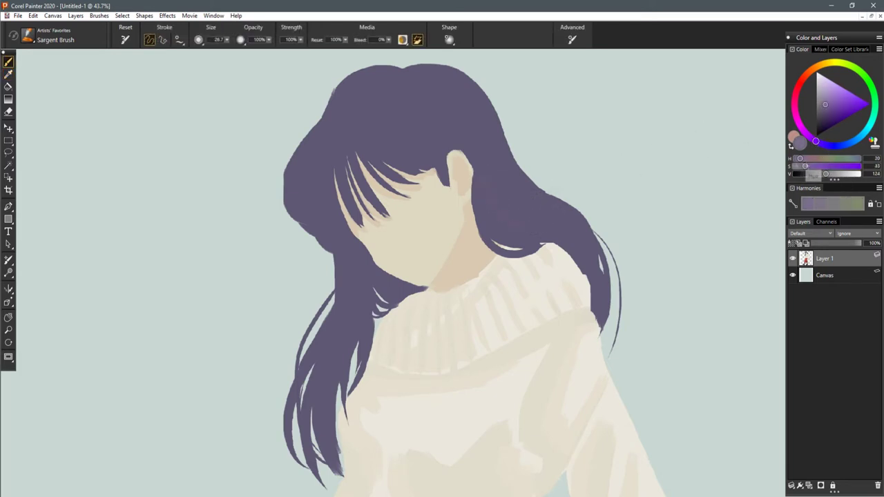
drag(483, 176, 535, 230)
click(813, 140)
click(824, 174)
key(ctrl+z)
- Paint a purple shadow across the hair behind the ear and down to the collar, reducing the brush to 21.6
drag(486, 186, 535, 233)
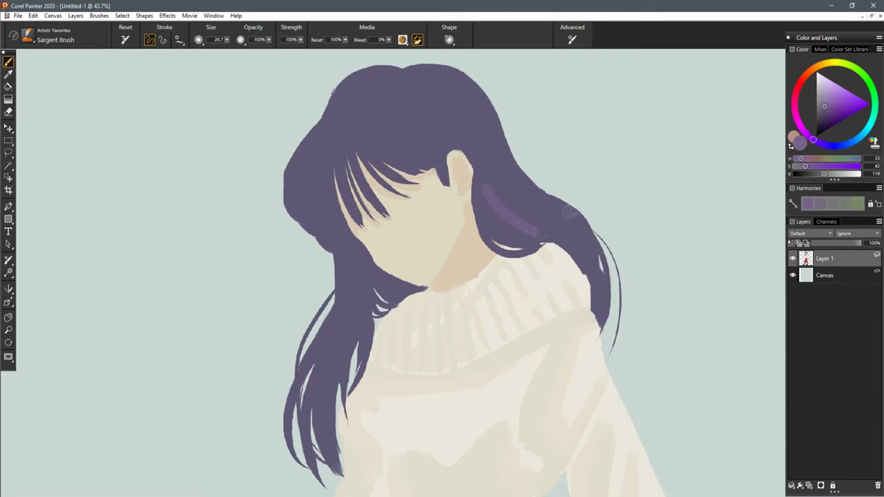
key(bracketleft)
drag(479, 173, 511, 225)
mouse_move(477, 194)
mouse_down()
mouse_move(521, 252)
mouse_move(549, 247)
mouse_move(505, 250)
mouse_up()
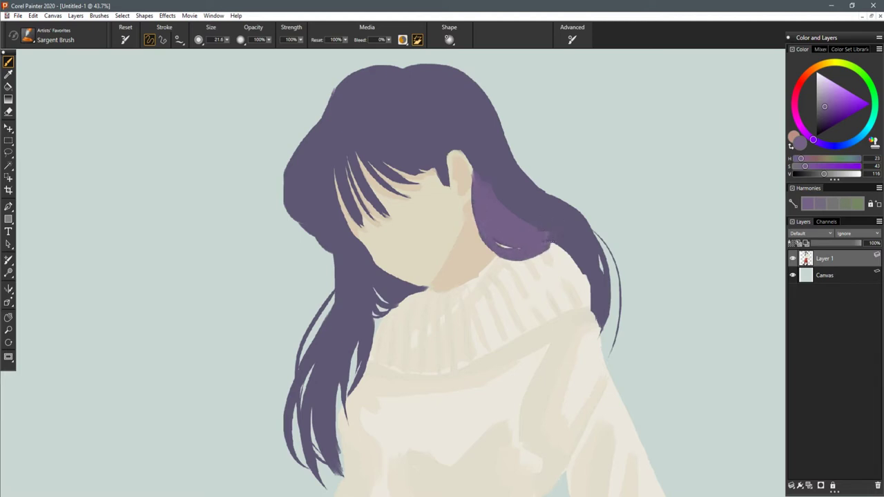
- Shade the hair beside the chin and the lock over the right-hand shoulder in purple
drag(341, 248, 349, 335)
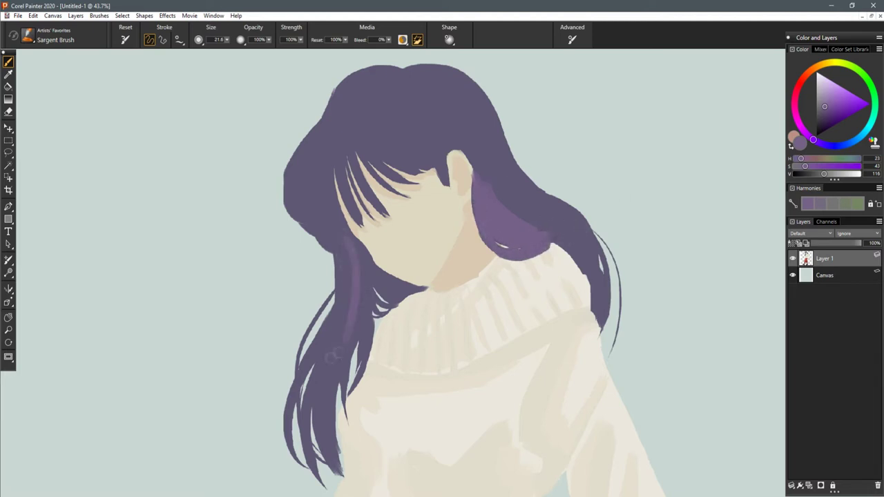
drag(502, 288, 439, 212)
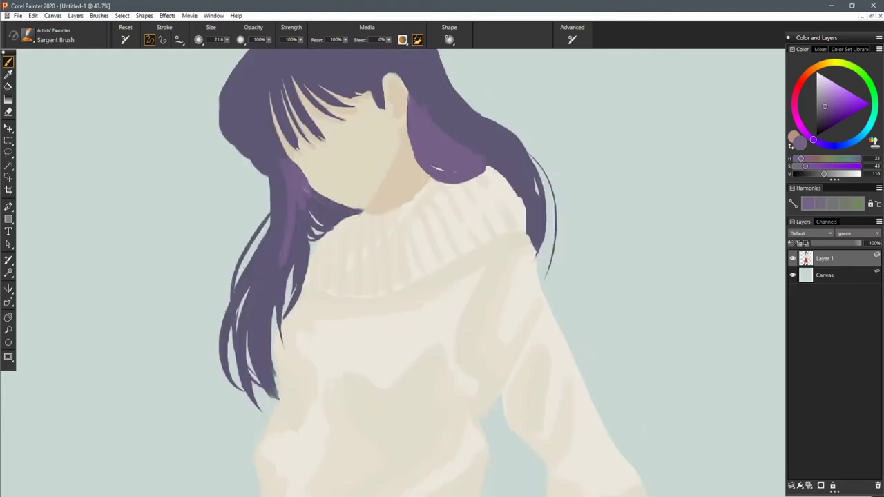
drag(314, 214, 330, 211)
mouse_move(560, 236)
mouse_down()
mouse_move(507, 335)
mouse_move(442, 260)
mouse_move(477, 319)
mouse_up()
key(ctrl+z)
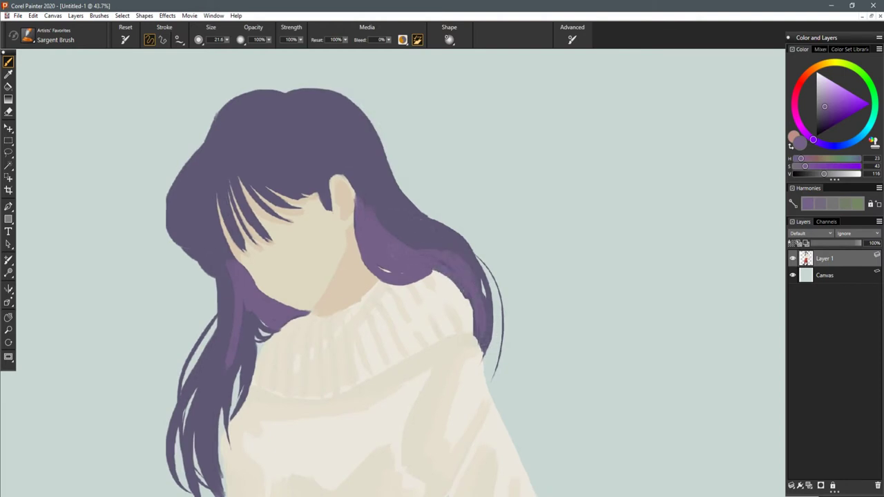
- Paint purple shading down the long left-hand hair strands, using brush size 16.0 for the narrow tips
drag(244, 332, 236, 416)
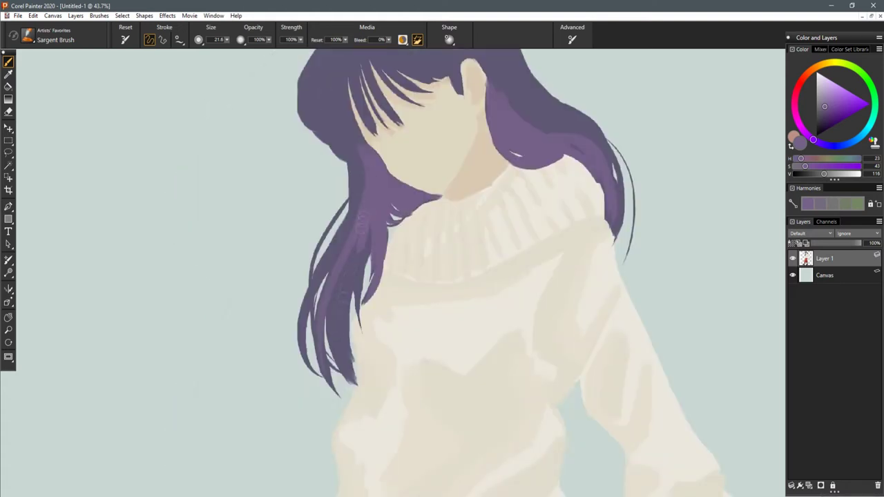
drag(347, 250, 352, 371)
drag(347, 312, 357, 371)
drag(353, 294, 355, 369)
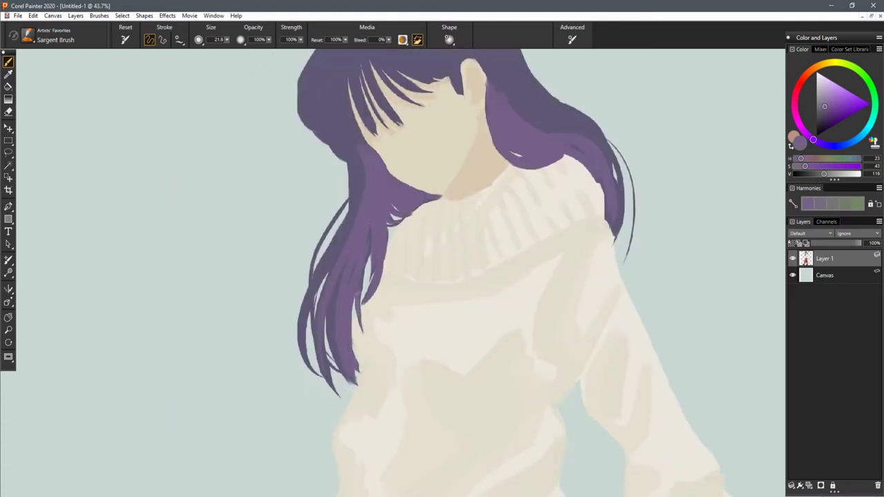
key(bracketleft)
drag(386, 254, 358, 313)
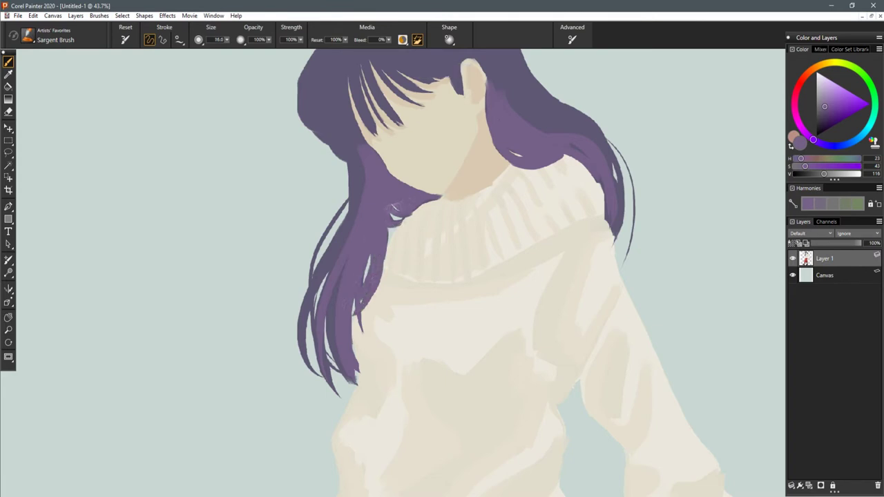
- Sample the dark hair violet and paint it over the upper part of the purple shading behind the ear
scroll(417, 330, up, 3)
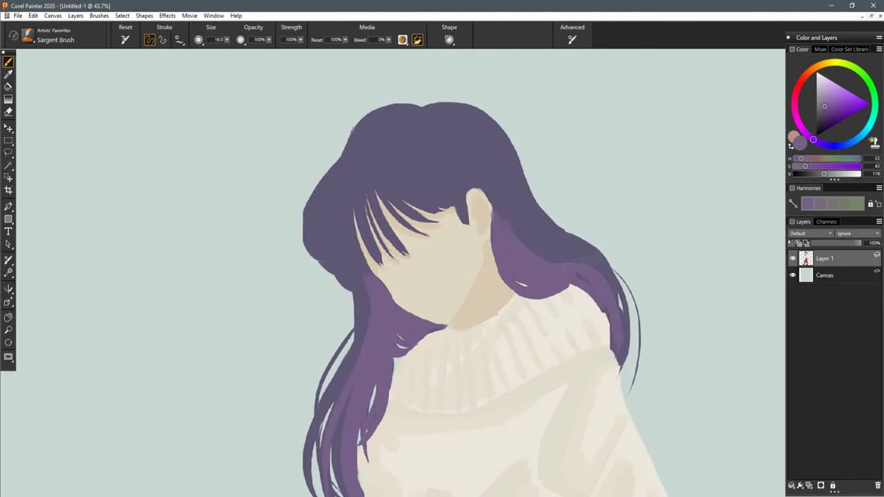
alt+click(366, 276)
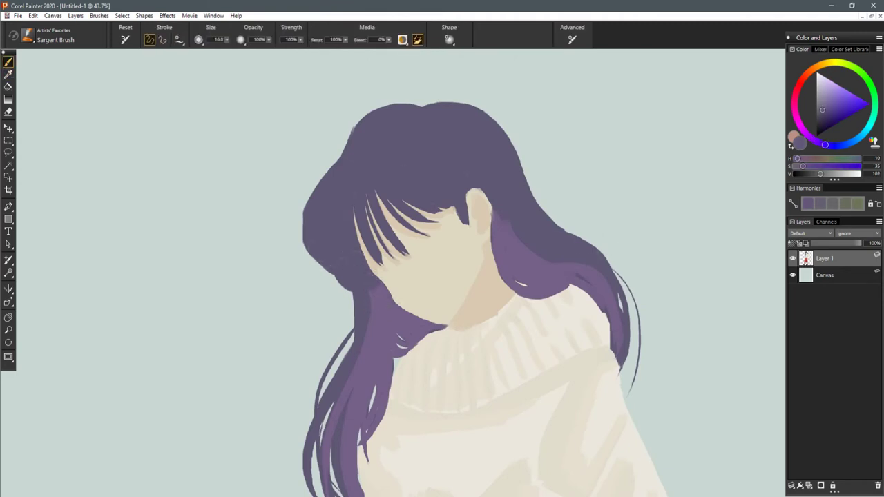
drag(503, 226, 574, 253)
mouse_move(500, 214)
mouse_down()
mouse_move(543, 268)
mouse_move(519, 241)
mouse_up()
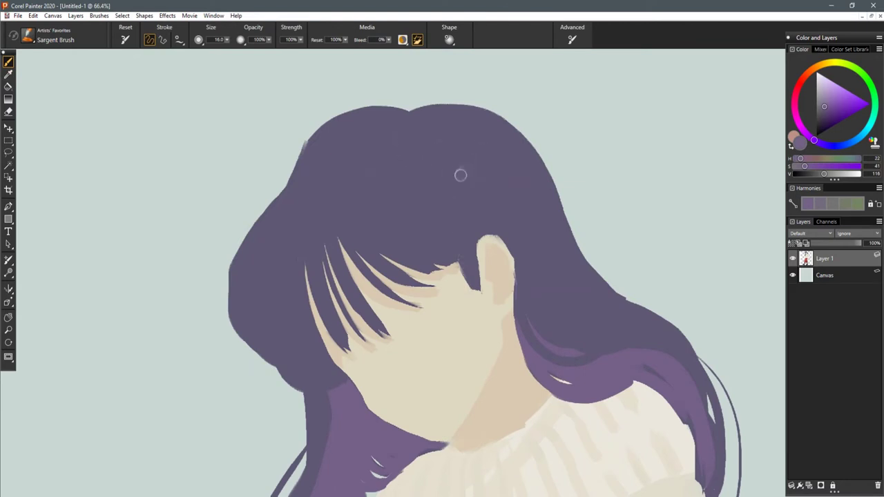
- Paint purple over the top of the head on both sides of the parting and down its right-hand edge
mouse_move(388, 138)
mouse_down()
mouse_move(306, 169)
mouse_move(337, 129)
mouse_move(318, 143)
mouse_up()
drag(403, 117, 331, 124)
drag(414, 114, 551, 217)
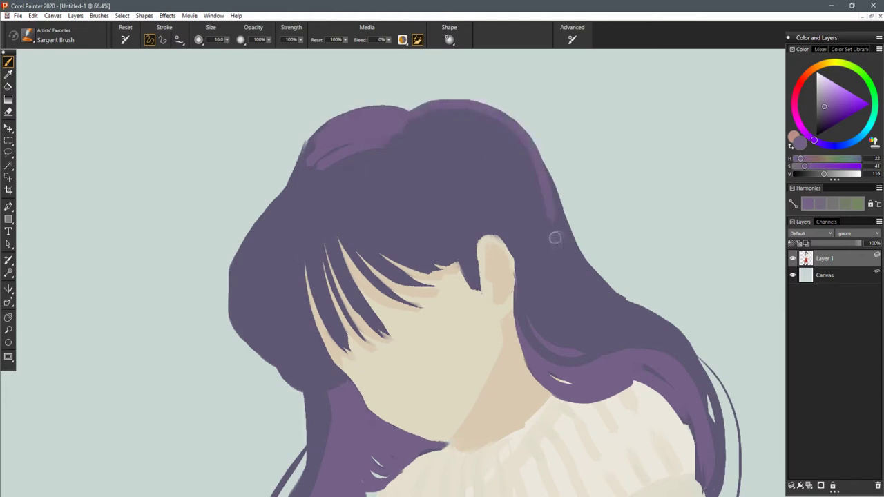
- Enlarge the brush to 24.5 and paint purple strands from the crown down the left-hand side above the fringe
key(bracketright)
mouse_move(350, 170)
mouse_down()
mouse_move(309, 231)
mouse_move(321, 224)
mouse_up()
drag(344, 163, 298, 236)
drag(320, 173, 282, 236)
drag(334, 153, 295, 185)
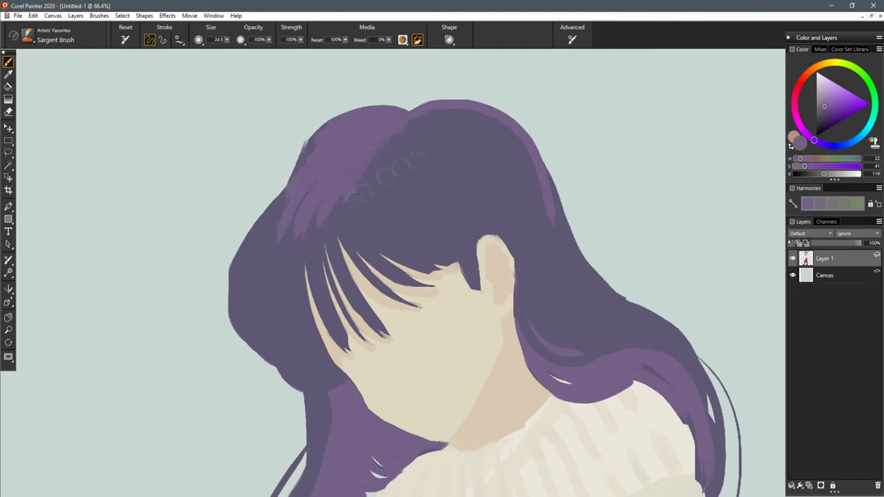
- Paint purple strands sweeping from the parting across the front of the crown and over the roots of the fringe
mouse_move(385, 145)
mouse_down()
mouse_move(373, 195)
mouse_move(403, 214)
mouse_up()
mouse_move(386, 168)
mouse_down()
mouse_move(420, 197)
mouse_move(419, 163)
mouse_move(446, 187)
mouse_up()
mouse_move(396, 139)
mouse_down()
mouse_move(420, 173)
mouse_move(444, 164)
mouse_up()
mouse_move(410, 134)
mouse_down()
mouse_move(445, 146)
mouse_move(475, 120)
mouse_up()
scroll(532, 200, down, 5)
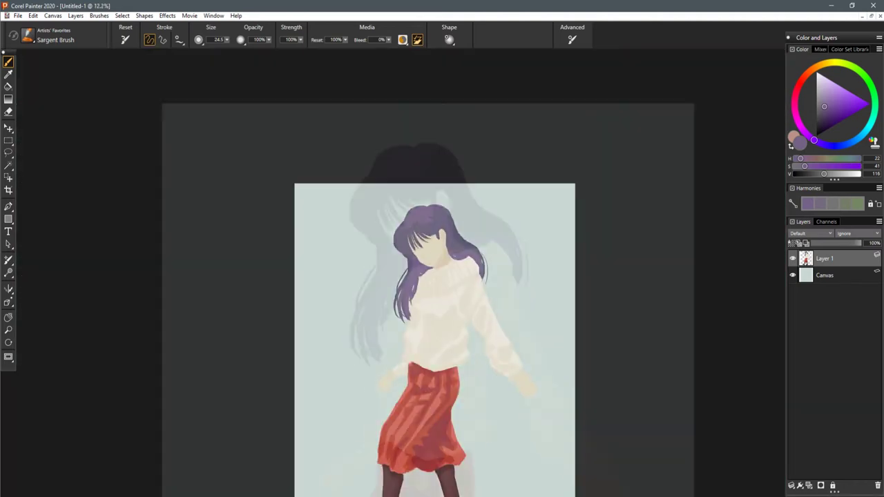
scroll(457, 216, up, 5)
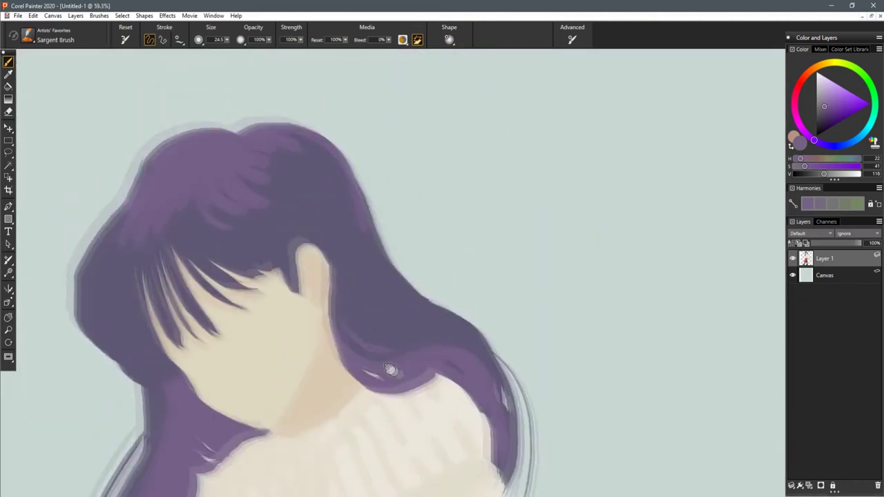
mouse_move(390, 369)
mouse_down()
mouse_move(416, 301)
mouse_move(429, 300)
mouse_up()
mouse_move(373, 246)
mouse_down()
mouse_move(292, 185)
mouse_move(308, 254)
mouse_up()
mouse_move(277, 184)
mouse_down()
mouse_move(283, 247)
mouse_move(384, 244)
mouse_up()
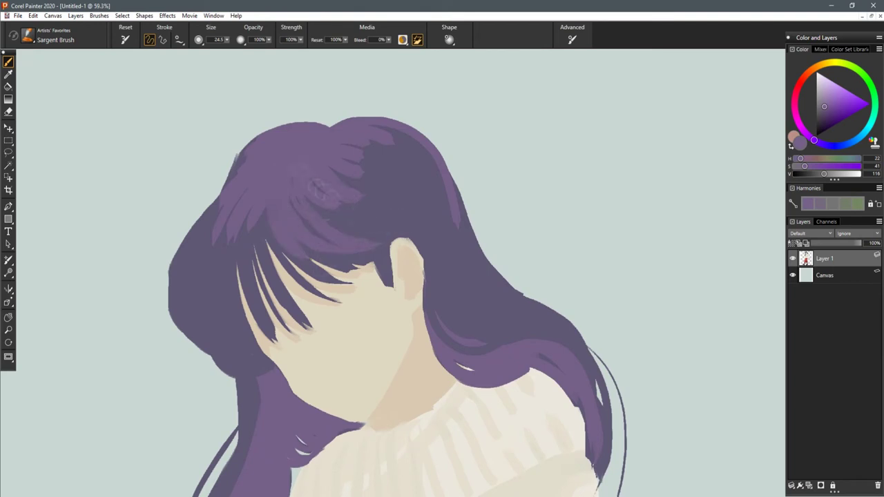
- Extend the purple over the crown towards the ear and the back of the head, leaving thin dark strands between strokes
mouse_move(293, 185)
mouse_down()
mouse_move(348, 222)
mouse_move(399, 223)
mouse_move(350, 185)
mouse_up()
drag(391, 209, 435, 257)
mouse_move(353, 179)
mouse_down()
mouse_move(398, 202)
mouse_move(438, 258)
mouse_up()
drag(341, 199, 384, 214)
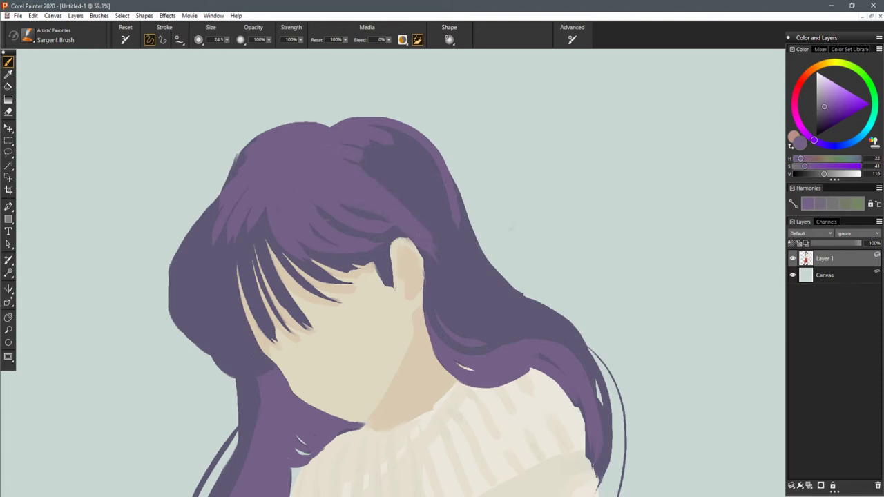
drag(368, 160, 438, 247)
drag(358, 143, 446, 251)
drag(448, 215, 392, 138)
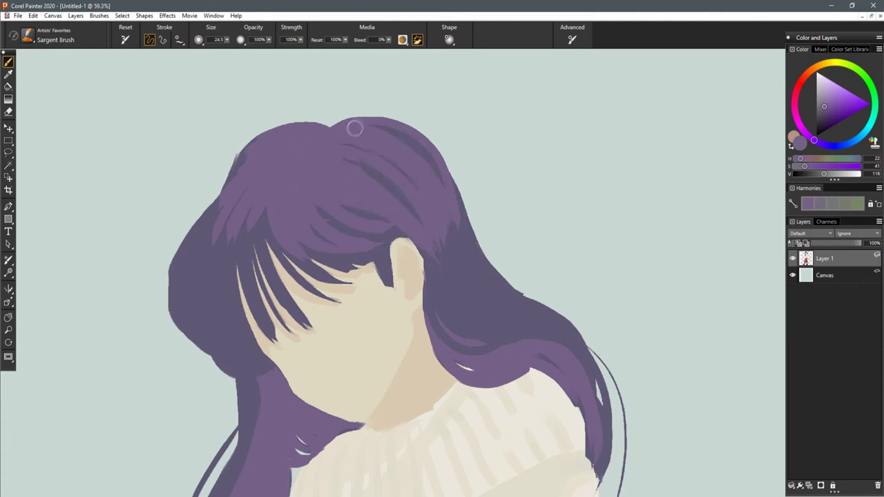
- Paint purple along the outer left-hand edge of the hair, from beside the fringe up to the crown
drag(413, 295, 475, 242)
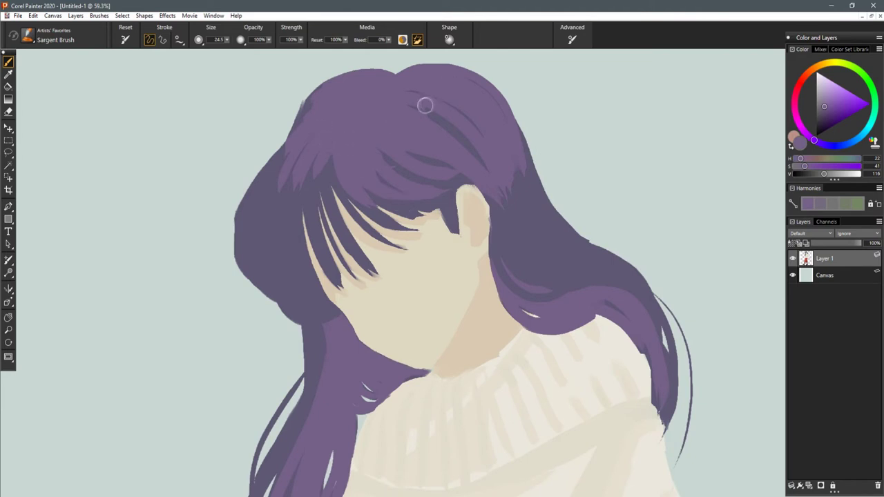
mouse_move(238, 238)
mouse_down()
mouse_move(304, 119)
mouse_move(285, 150)
mouse_up()
drag(298, 121, 308, 97)
scroll(442, 272, down, 5)
- Paint flowing purple strands through the hair behind the ear, from the back of the head to the shoulder
drag(569, 259, 511, 198)
scroll(442, 269, down, 3)
scroll(442, 273, up, 4)
drag(414, 227, 443, 297)
scroll(442, 272, up, 3)
drag(415, 216, 524, 301)
drag(414, 202, 492, 240)
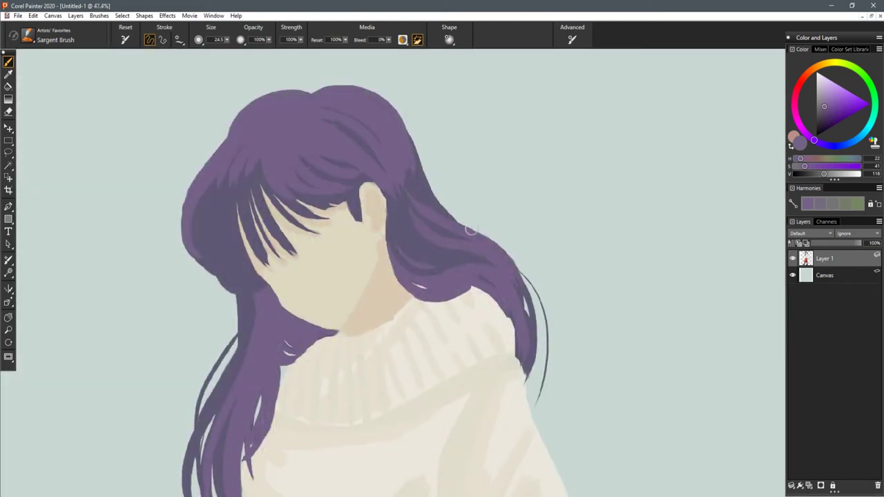
- Mix a lighter purple with hue 27, saturation 41 and value 130, and start a highlight on the left side of the crown
drag(482, 172, 574, 219)
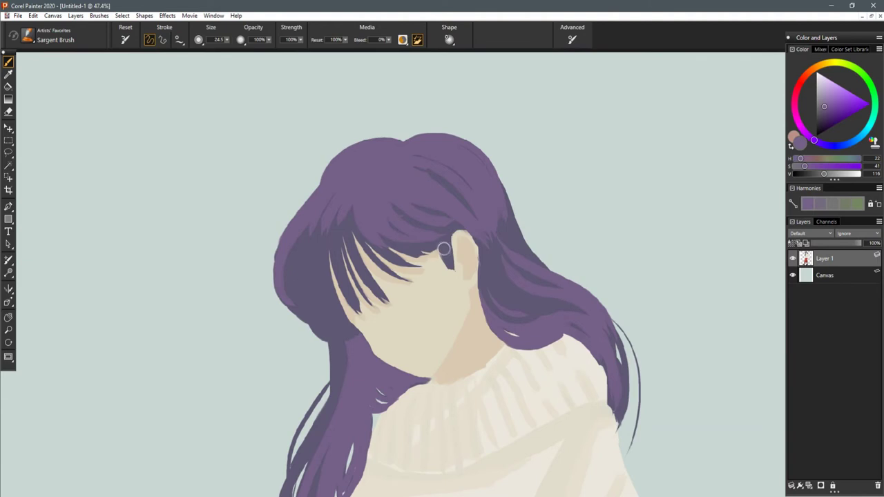
drag(813, 141, 809, 137)
click(827, 174)
drag(352, 178, 374, 184)
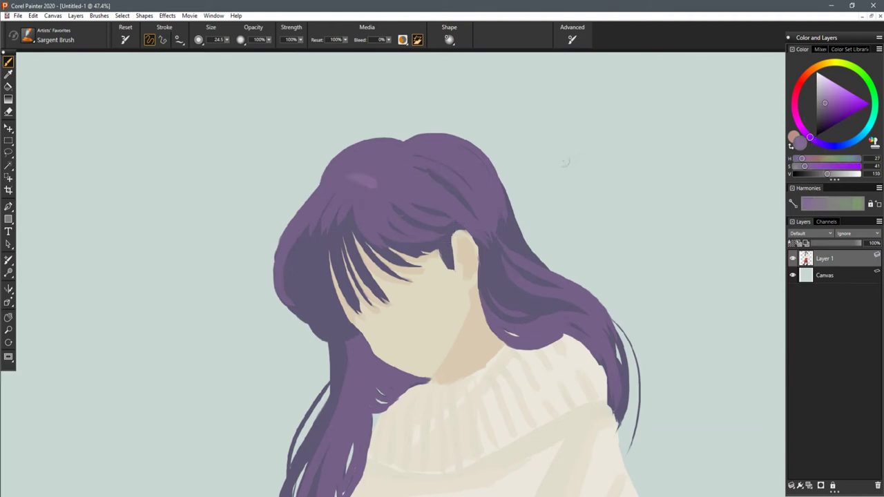
mouse_move(375, 182)
mouse_down()
mouse_move(378, 171)
mouse_move(321, 204)
mouse_move(387, 163)
mouse_move(359, 165)
mouse_move(396, 158)
mouse_up()
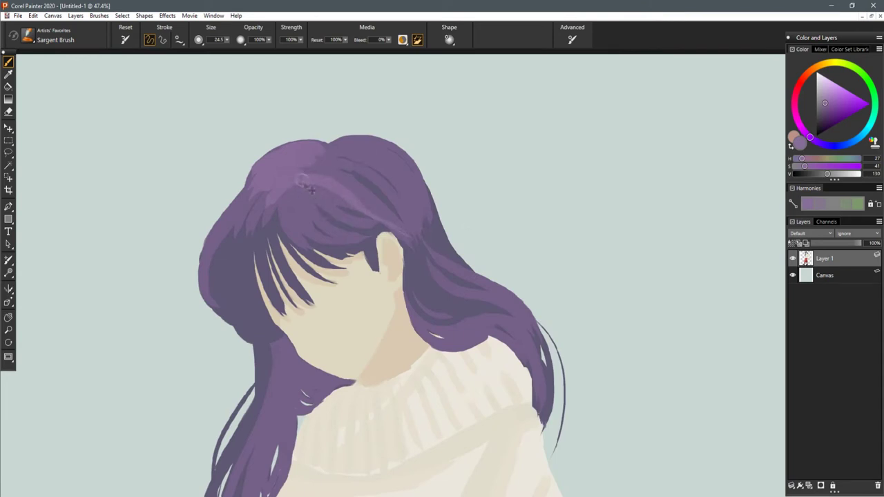
- Paint lighter purple highlight strands fanning out from the parting over the fringe roots and the crown
drag(297, 179, 343, 215)
drag(295, 181, 324, 235)
mouse_move(302, 191)
mouse_down()
mouse_move(332, 226)
mouse_move(287, 185)
mouse_move(294, 236)
mouse_up()
drag(304, 167, 412, 194)
drag(325, 150, 419, 199)
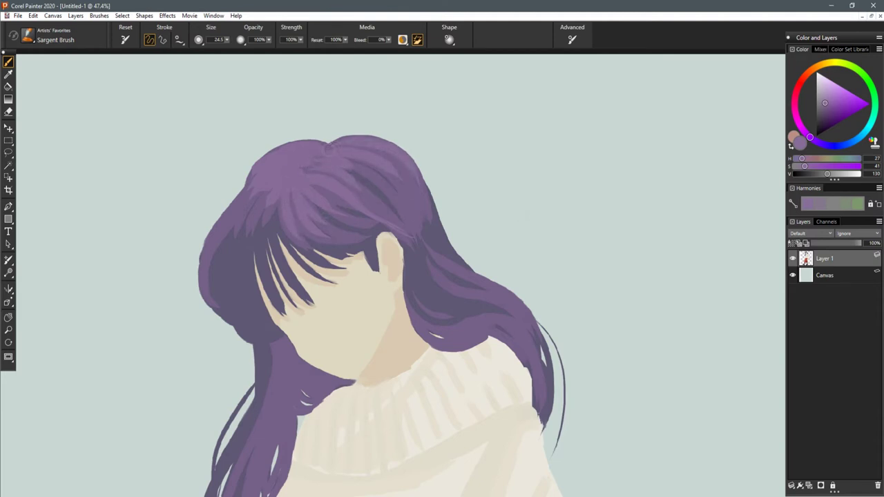
- Paint lighter purple highlights down the long left-hand hair strands
mouse_move(507, 306)
mouse_down()
mouse_move(544, 225)
mouse_move(516, 199)
mouse_move(534, 143)
mouse_up()
drag(456, 254, 488, 262)
mouse_move(293, 426)
mouse_down()
mouse_move(306, 296)
mouse_move(345, 212)
mouse_move(302, 381)
mouse_up()
mouse_move(315, 321)
mouse_down()
mouse_move(319, 401)
mouse_move(318, 298)
mouse_up()
mouse_move(573, 242)
mouse_down()
mouse_move(542, 296)
mouse_move(448, 333)
mouse_up()
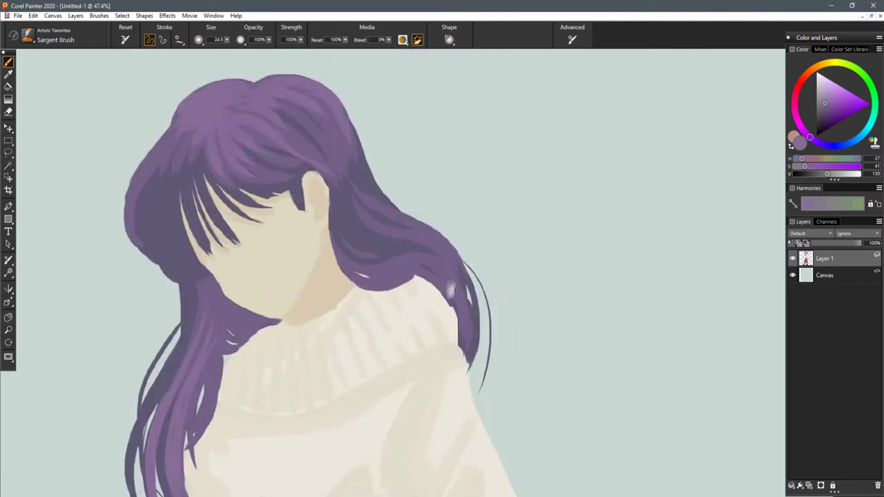
- Highlight the hair waves above the collar and over the right-hand shoulder in the lighter purple
drag(353, 265, 465, 319)
mouse_move(409, 255)
mouse_down()
mouse_move(463, 297)
mouse_move(398, 230)
mouse_move(352, 205)
mouse_move(460, 288)
mouse_up()
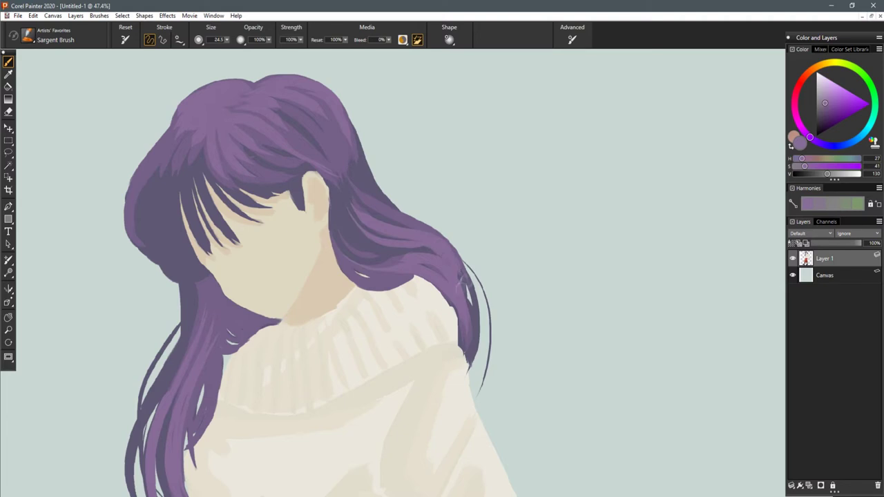
drag(415, 223, 349, 178)
drag(456, 216, 507, 282)
- Paint lighter purple strands from the back of the head down behind the ear
drag(345, 200, 403, 265)
drag(380, 228, 414, 278)
drag(390, 210, 405, 246)
drag(352, 181, 410, 261)
drag(390, 193, 403, 239)
drag(402, 209, 417, 260)
drag(358, 159, 400, 259)
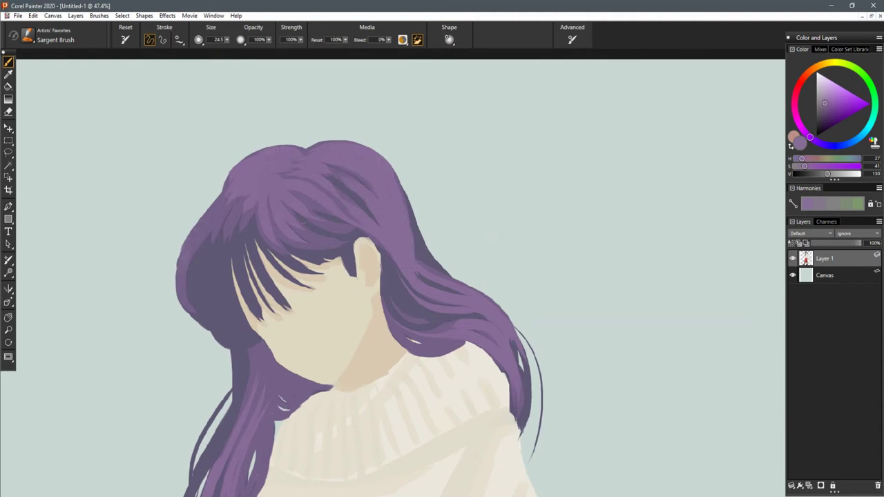
- Highlight the outer left-hand contour of the hair in the lighter purple, undoing and repainting the first stroke
drag(215, 198, 177, 277)
key(ctrl+z)
drag(223, 193, 175, 274)
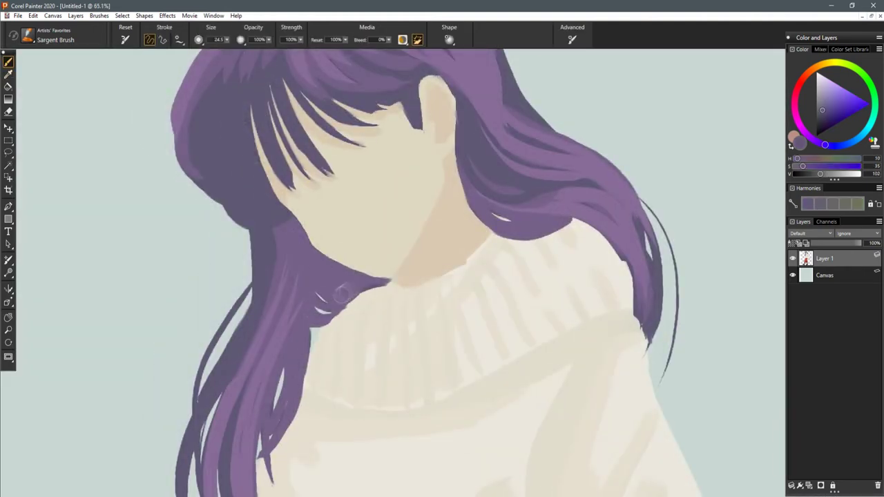
- Undo the last stroke and paint dark violet shading under the chin and down the inner edge of the left-hand lock
key(ctrl+z)
mouse_move(292, 224)
mouse_down()
mouse_move(323, 292)
mouse_move(338, 301)
mouse_move(316, 263)
mouse_move(387, 281)
mouse_up()
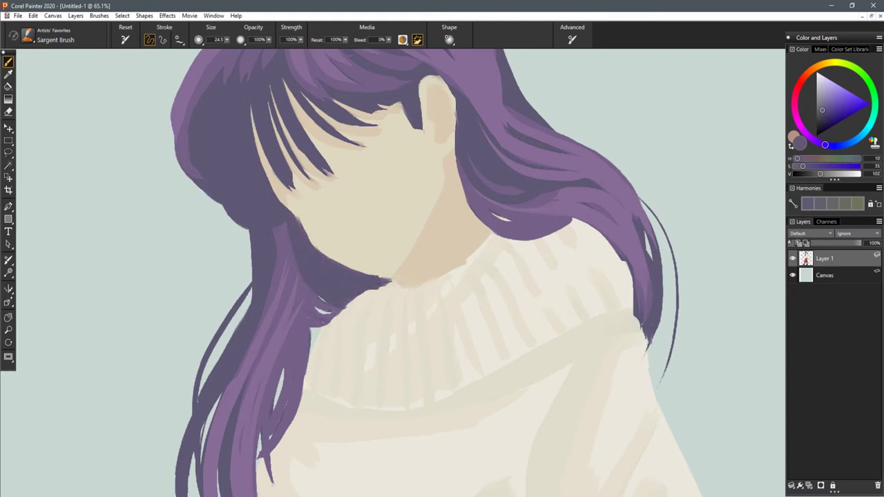
mouse_move(303, 279)
mouse_down()
mouse_move(313, 318)
mouse_move(324, 321)
mouse_move(289, 414)
mouse_up()
drag(290, 335, 273, 401)
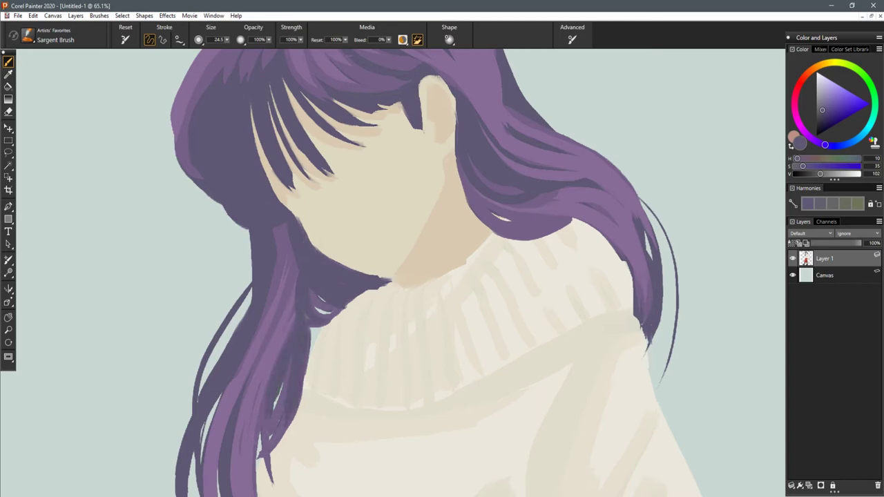
- Paint dark purple shadow strokes into the long hair lock hanging below the face
mouse_move(271, 283)
mouse_down()
mouse_move(287, 223)
mouse_move(289, 279)
mouse_up()
mouse_move(293, 261)
mouse_down()
mouse_move(293, 320)
mouse_move(270, 341)
mouse_up()
scroll(278, 341, down, 5)
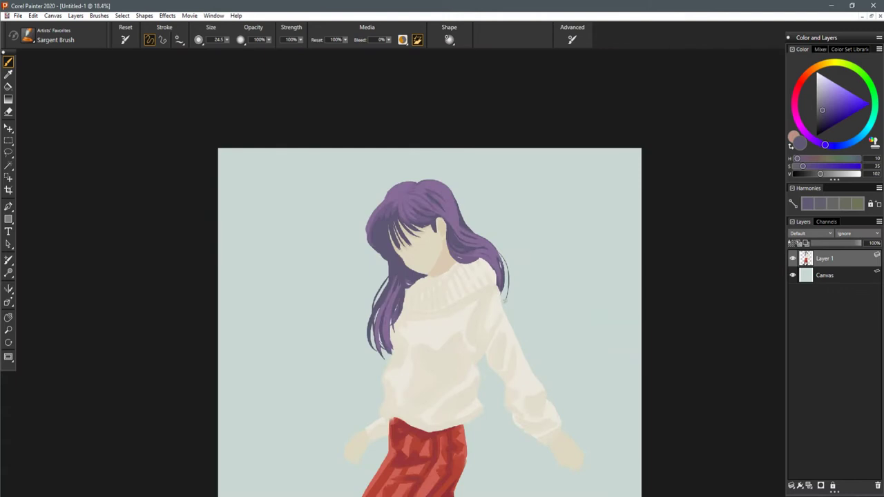
scroll(410, 212, up, 3)
scroll(411, 234, up, 2)
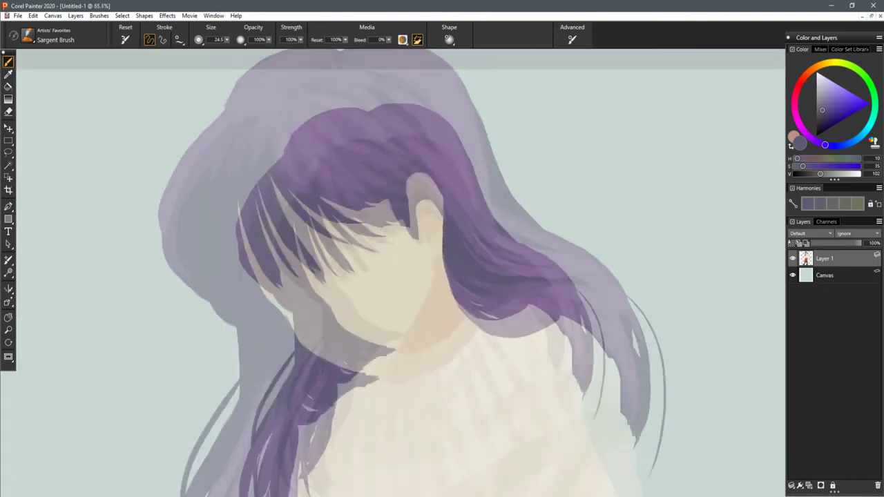
- Sample the hair purple, shift it to H 33, S 62, V 138, and paint brighter strokes along the lock hanging over the sweater
alt+click(461, 170)
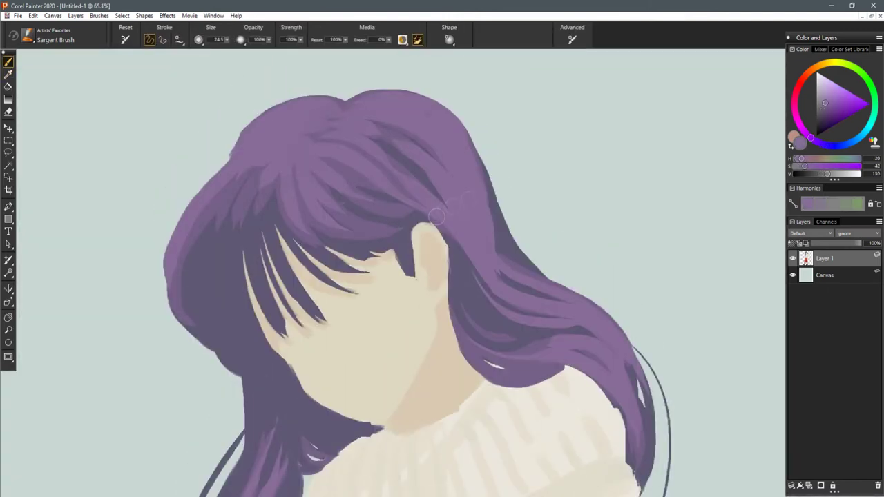
click(809, 137)
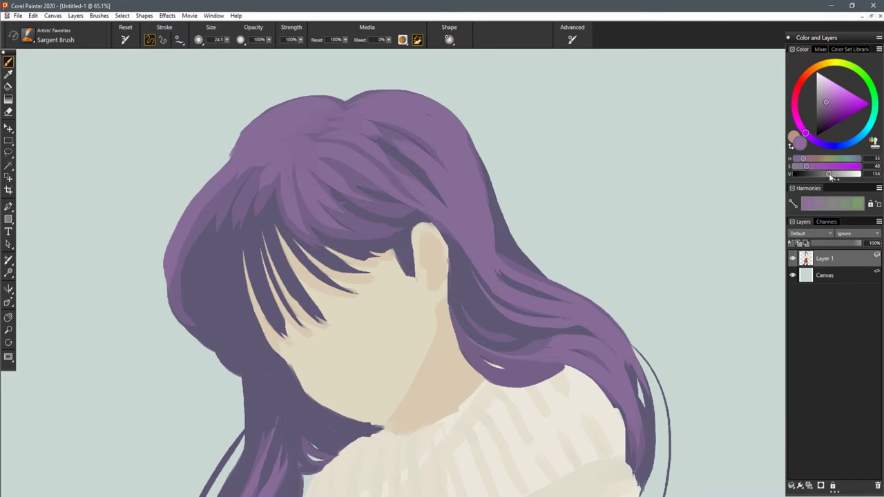
click(810, 166)
click(830, 174)
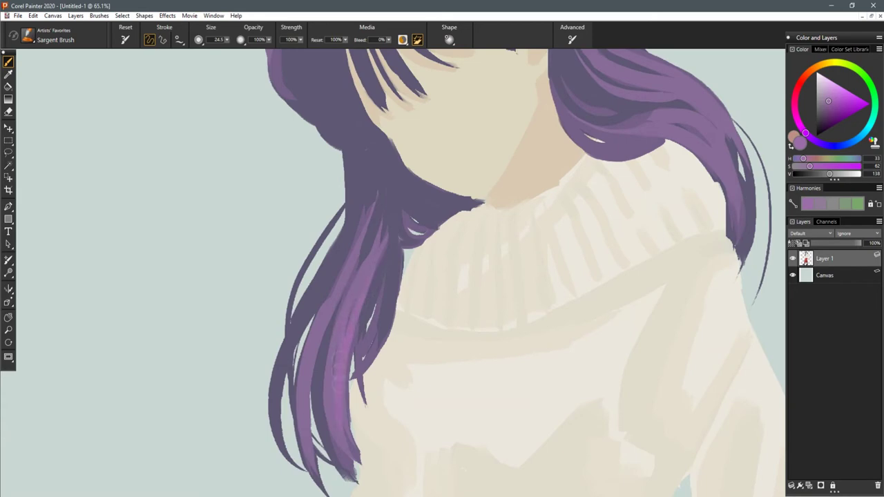
mouse_move(329, 355)
mouse_down()
mouse_move(325, 402)
mouse_move(352, 472)
mouse_up()
drag(339, 301, 311, 434)
drag(302, 394, 306, 468)
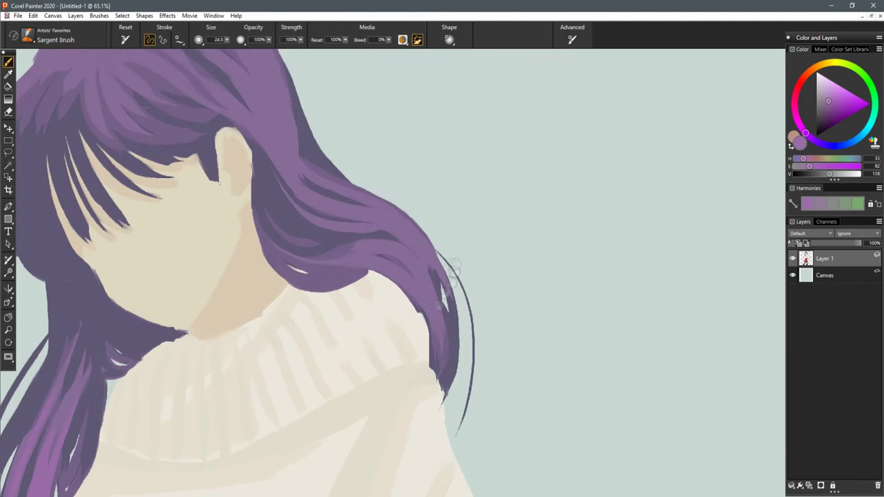
- Paint bright purple strokes along the wavy hair falling behind the neck and over the shoulder
drag(407, 283, 438, 353)
drag(392, 256, 414, 277)
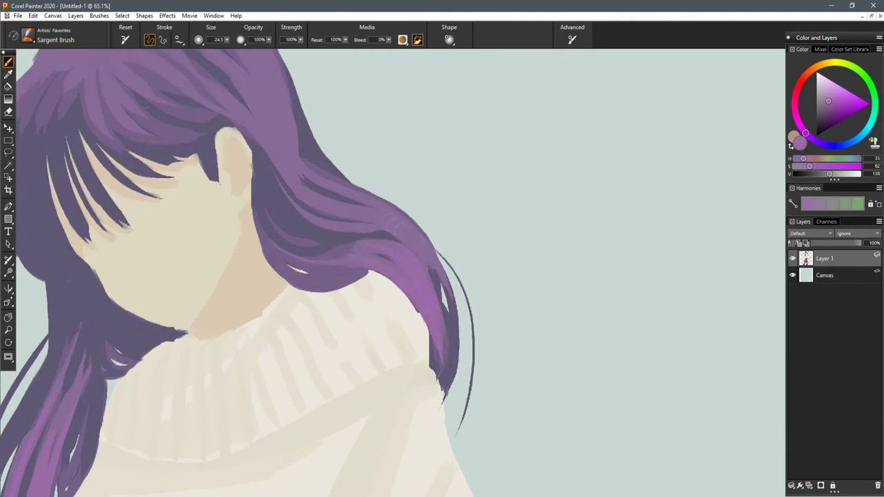
drag(332, 222, 399, 241)
mouse_move(207, 119)
mouse_down()
mouse_move(396, 236)
mouse_move(473, 242)
mouse_up()
drag(561, 250, 495, 270)
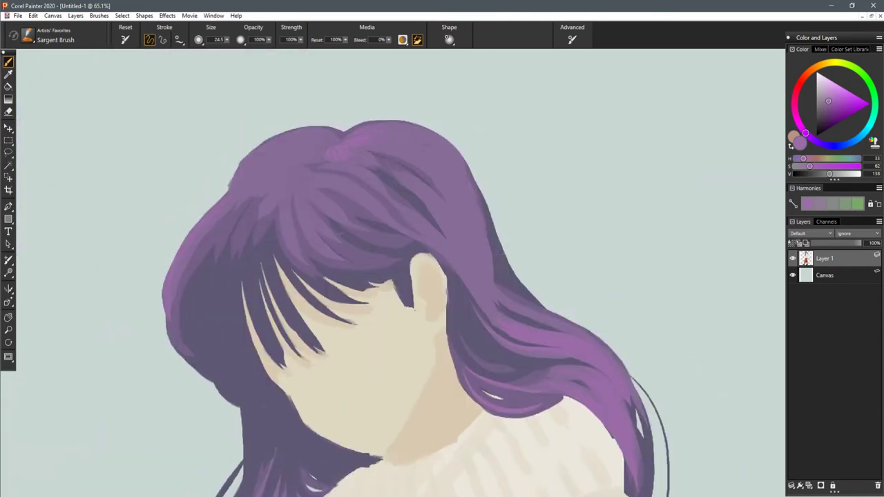
- Paint bright purple strokes radiating from the hair parting across the crown and upper fringe
mouse_move(304, 168)
mouse_down()
mouse_move(338, 175)
mouse_move(299, 249)
mouse_up()
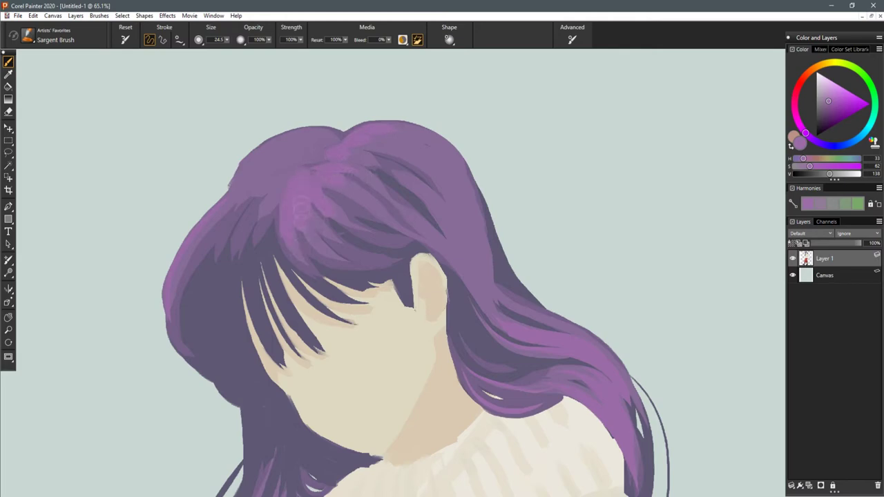
drag(282, 154, 354, 131)
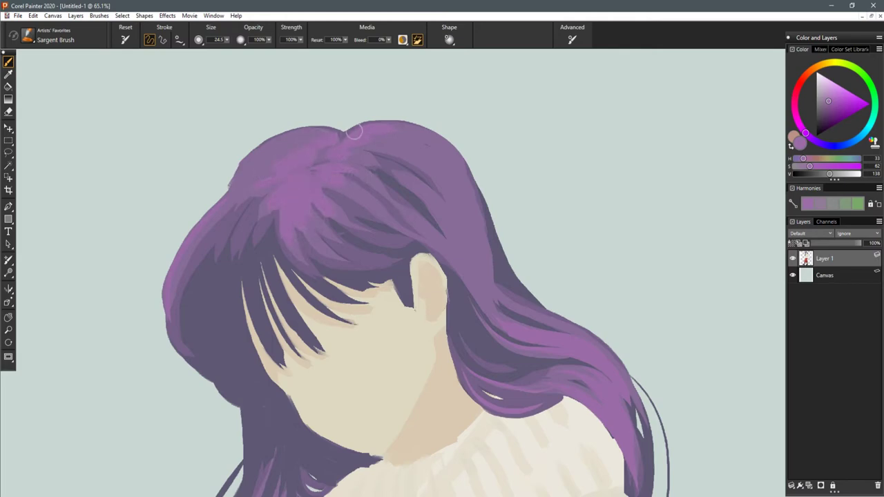
scroll(531, 259, down, 5)
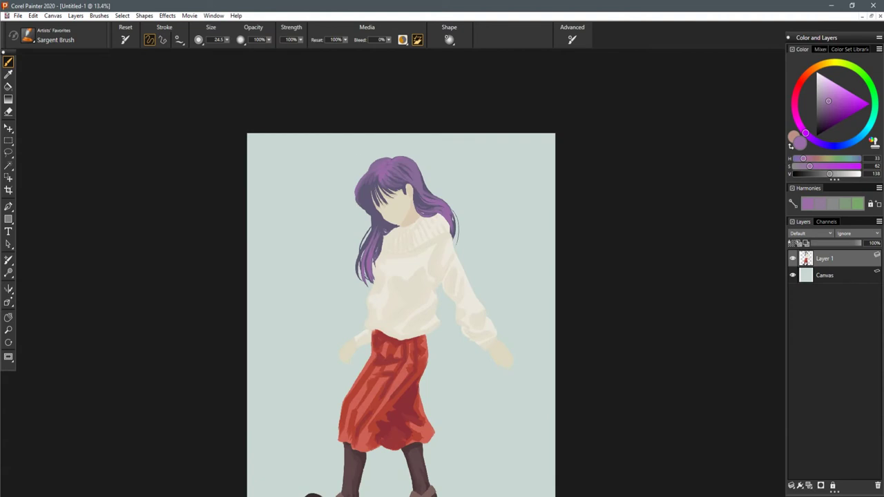
scroll(400, 186, up, 5)
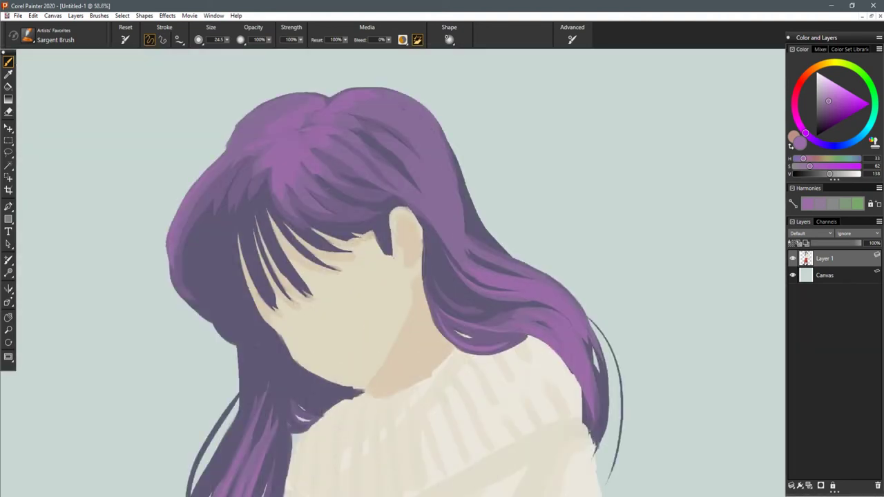
- Lighten the brush color to H 41, S 62, V 175 and paint a highlight band over the left side of the crown
click(800, 127)
drag(830, 174, 839, 174)
drag(430, 191, 453, 229)
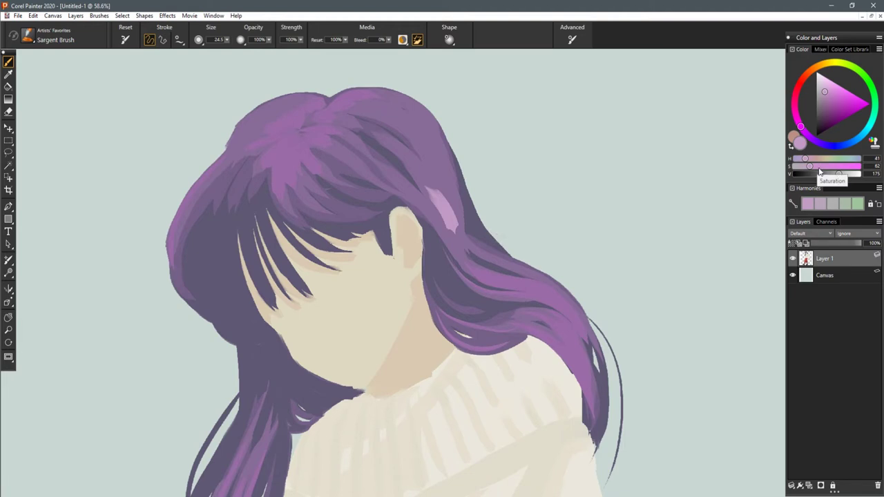
key(ctrl+z)
drag(235, 138, 312, 96)
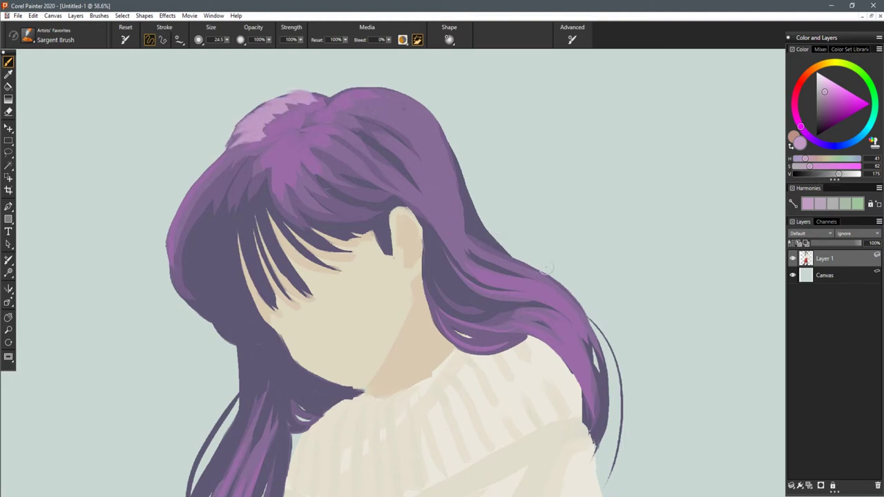
- Paint light purple highlight strands on the swept fringe and top of the head, reducing the brush size to 15.7
drag(278, 164, 300, 216)
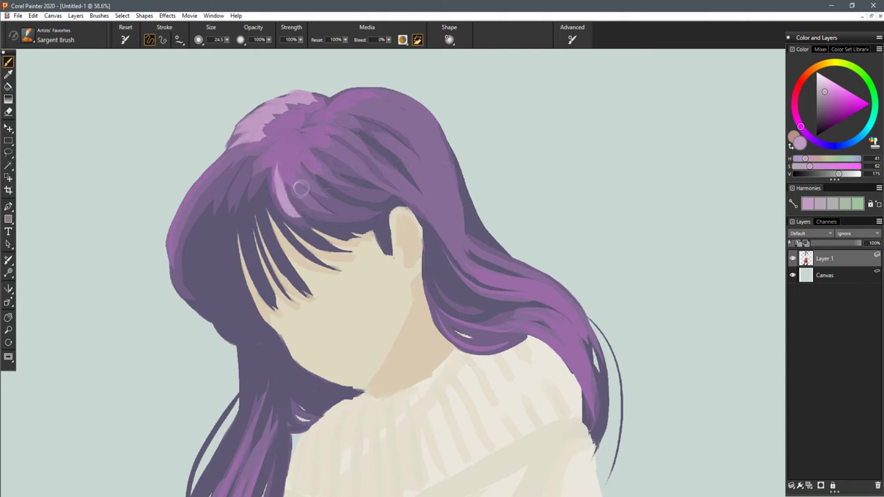
drag(284, 164, 328, 209)
drag(333, 171, 378, 194)
drag(324, 141, 373, 181)
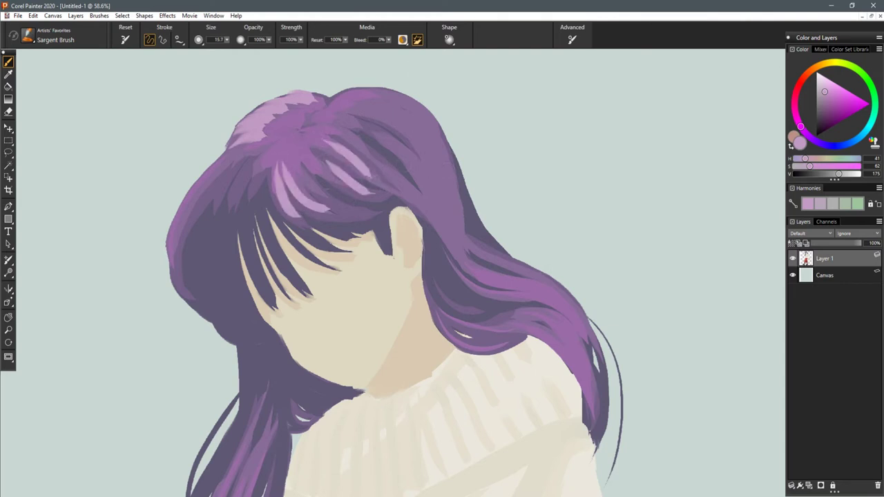
drag(341, 123, 378, 152)
drag(346, 106, 435, 140)
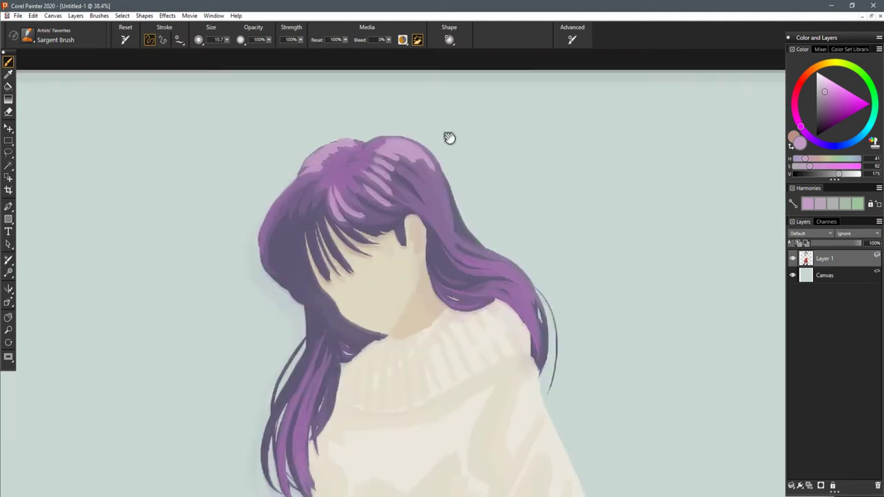
- Extend the light purple highlights from the top of the head down the back hair toward the neck
drag(404, 101, 448, 169)
mouse_move(426, 94)
mouse_down()
mouse_move(458, 196)
mouse_move(509, 241)
mouse_up()
mouse_move(445, 172)
mouse_down()
mouse_move(475, 225)
mouse_move(464, 216)
mouse_up()
drag(452, 173, 483, 234)
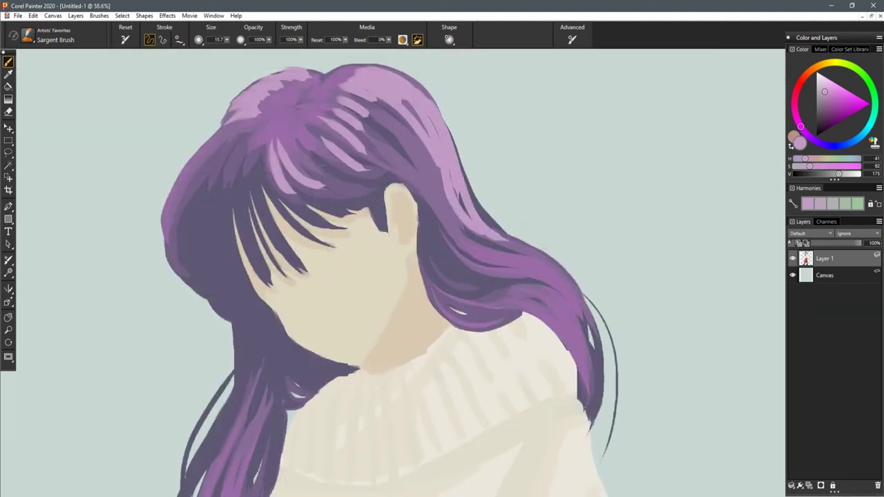
- Paint thin light purple highlights on the front fringe strands and along the outer left curve of the hair
drag(252, 160, 264, 218)
mouse_move(251, 156)
mouse_down()
mouse_move(245, 214)
mouse_move(233, 220)
mouse_up()
drag(240, 178, 247, 232)
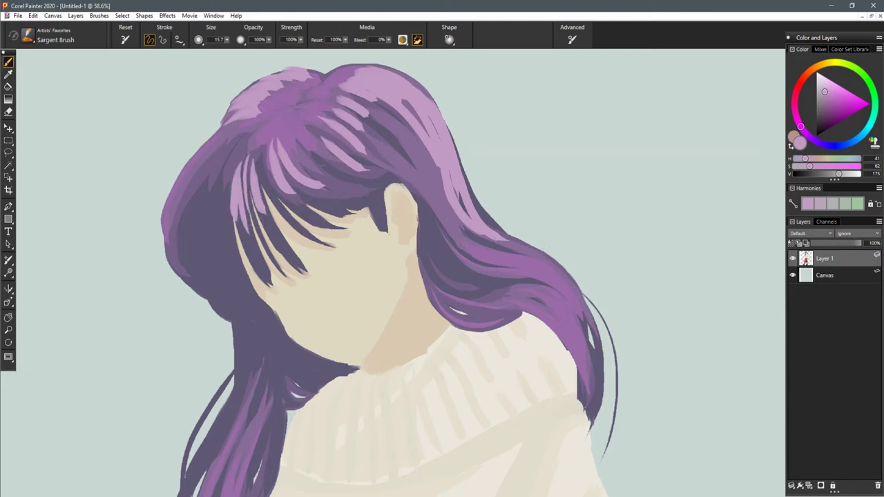
mouse_move(233, 143)
mouse_down()
mouse_move(225, 183)
mouse_move(183, 207)
mouse_up()
mouse_move(204, 148)
mouse_down()
mouse_move(171, 202)
mouse_move(173, 249)
mouse_up()
mouse_move(181, 197)
mouse_down()
mouse_move(169, 257)
mouse_move(178, 260)
mouse_up()
scroll(323, 193, down, 5)
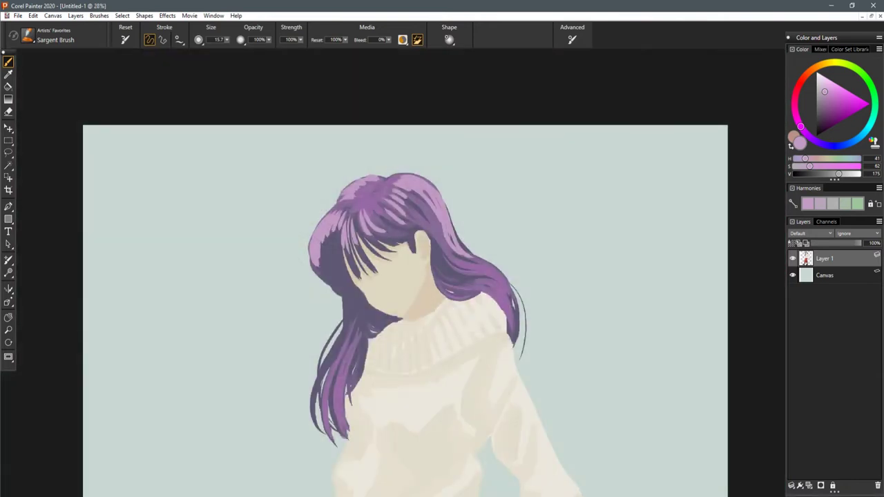
key(ctrl+plus)
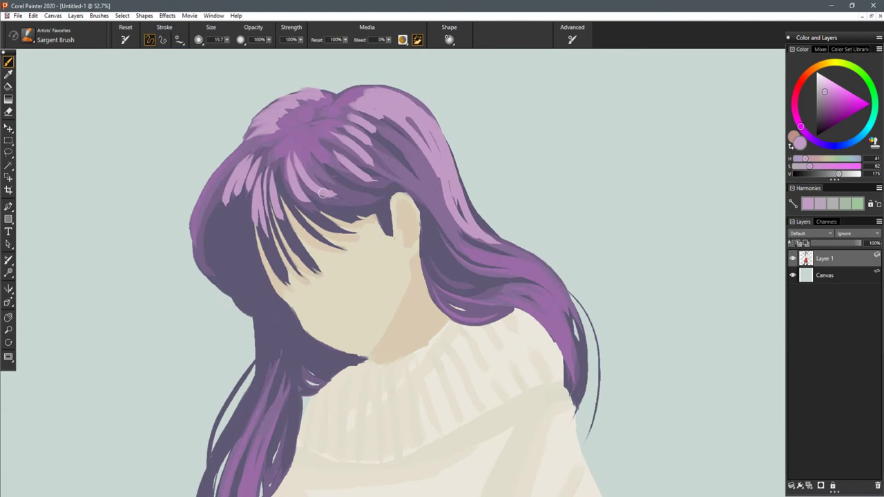
- Paint light purple highlight strands through the wavy hair flowing over the shoulder
mouse_move(491, 283)
mouse_down()
mouse_move(404, 230)
mouse_move(465, 268)
mouse_up()
drag(417, 236, 472, 275)
drag(445, 237, 477, 283)
drag(410, 221, 474, 249)
drag(417, 207, 469, 234)
mouse_move(436, 205)
mouse_down()
mouse_move(473, 237)
mouse_move(446, 204)
mouse_up()
drag(394, 359, 533, 221)
drag(369, 244, 422, 254)
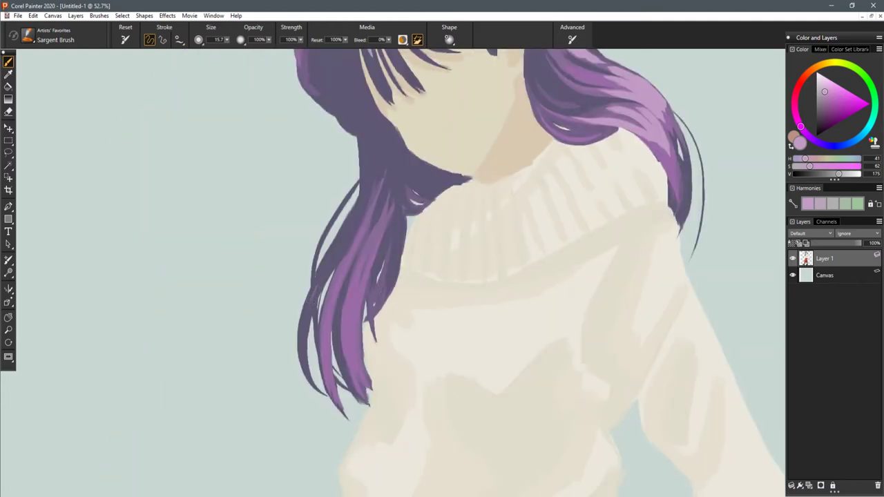
- Paint light purple highlights on the lower strands of the long front lock, then check the whole figure
mouse_move(331, 307)
mouse_down()
mouse_move(325, 355)
mouse_move(322, 346)
mouse_up()
drag(351, 294, 347, 360)
drag(351, 312, 363, 369)
drag(359, 303, 366, 377)
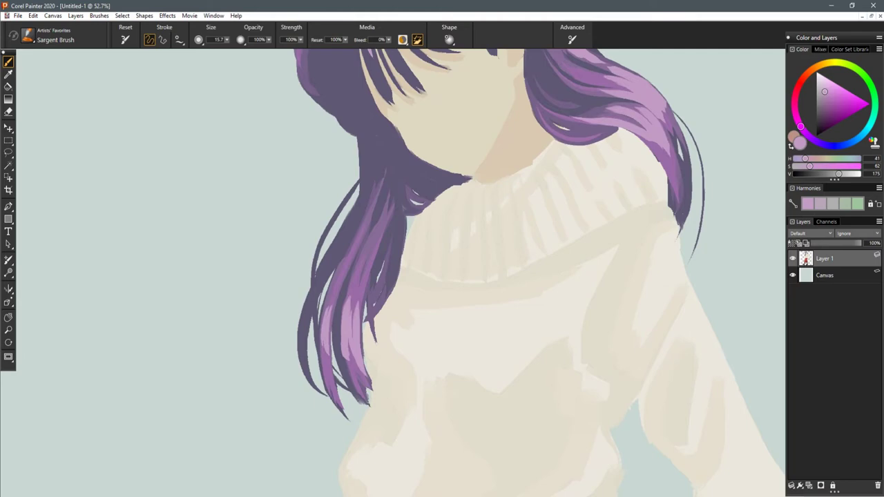
scroll(375, 342, down, 7)
drag(454, 327, 443, 294)
scroll(442, 294, down, 5)
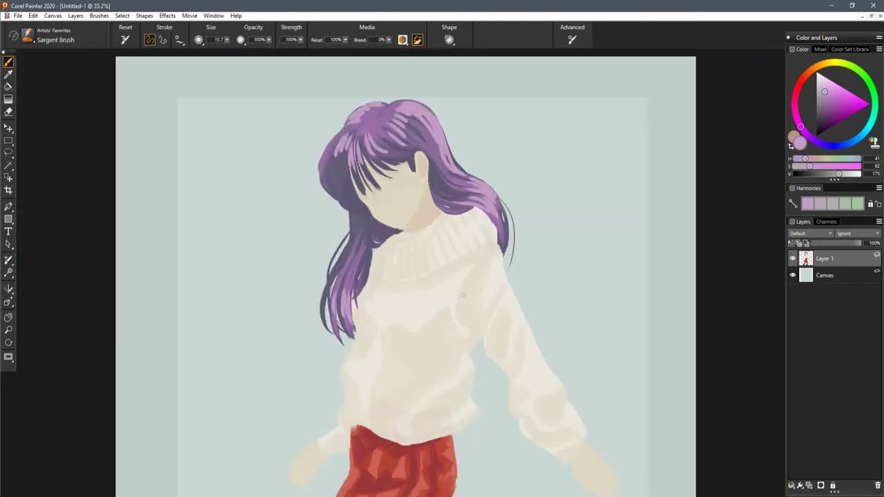
drag(557, 331, 523, 247)
scroll(525, 254, down, 1)
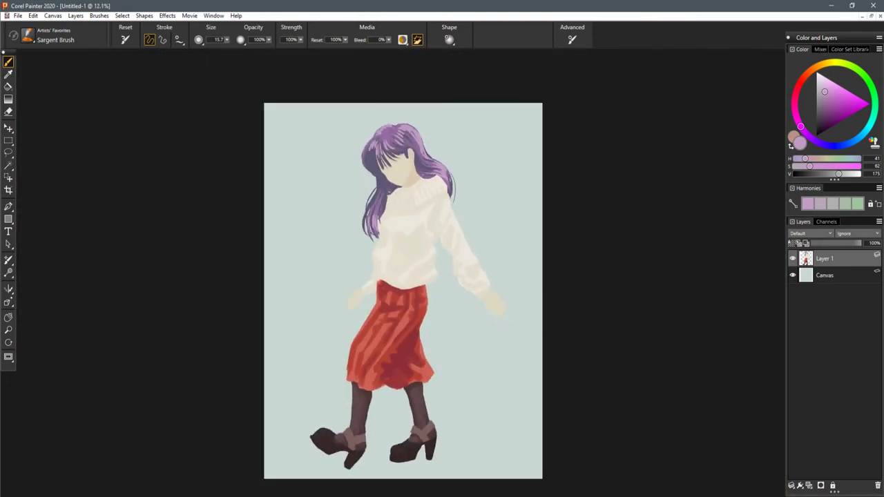
- Mix a pale lilac brush color of H 39, S 47, V 202, testing the tone with a dab on the back hair
scroll(410, 131, up, 3)
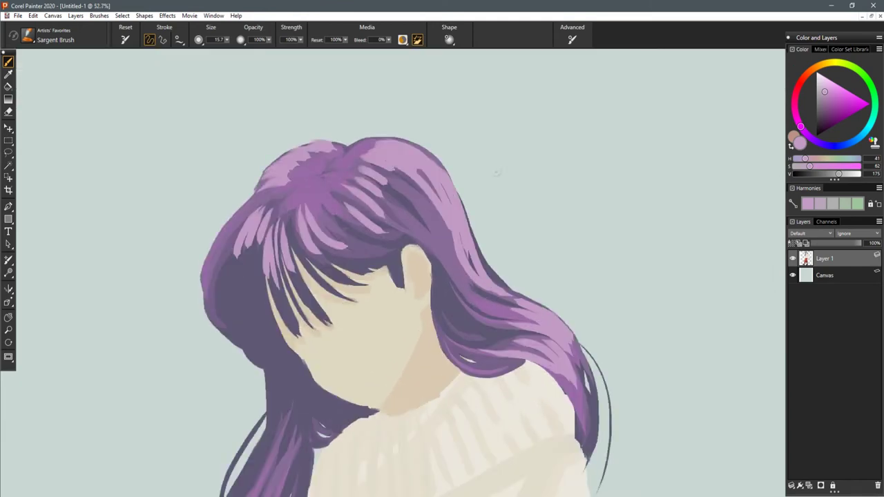
alt+click(499, 173)
drag(412, 166, 386, 154)
key(ctrl+z)
click(801, 129)
drag(847, 174, 852, 175)
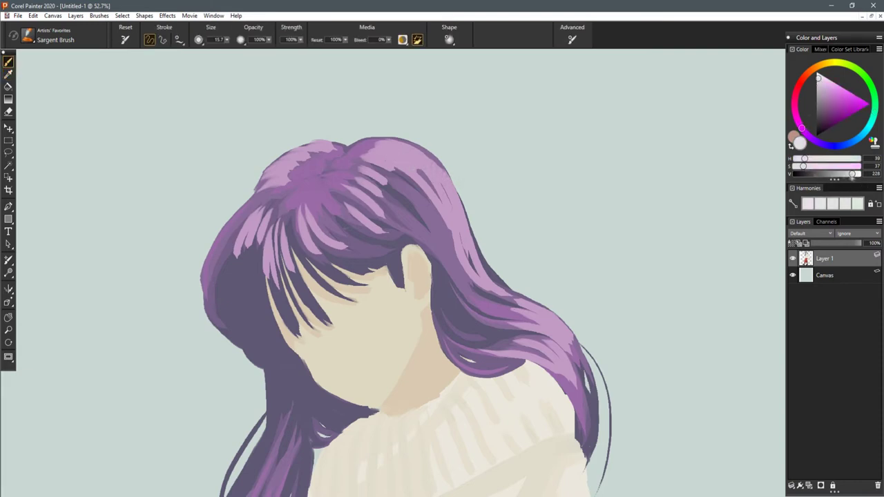
click(848, 173)
drag(445, 206, 453, 225)
click(846, 173)
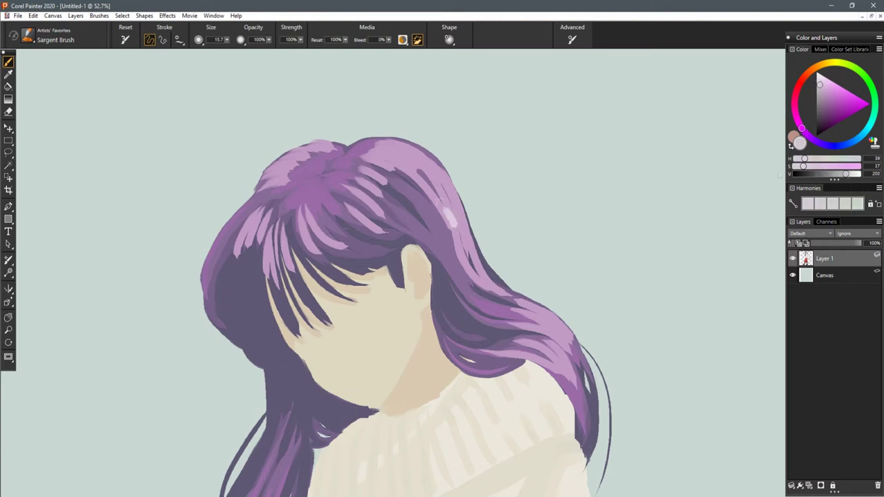
click(806, 166)
- Paint pale lilac highlights over the top and back of the head, the swept fringe and the left crown
mouse_move(357, 178)
mouse_down()
mouse_move(417, 154)
mouse_move(471, 242)
mouse_up()
drag(445, 185, 488, 277)
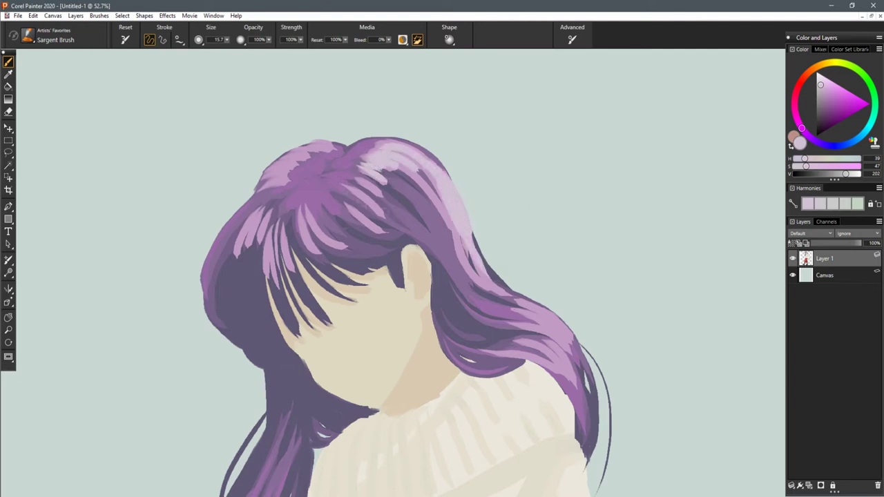
mouse_move(350, 215)
mouse_down()
mouse_move(370, 231)
mouse_move(381, 195)
mouse_up()
drag(300, 207, 314, 250)
mouse_move(275, 175)
mouse_down()
mouse_move(289, 160)
mouse_move(338, 145)
mouse_up()
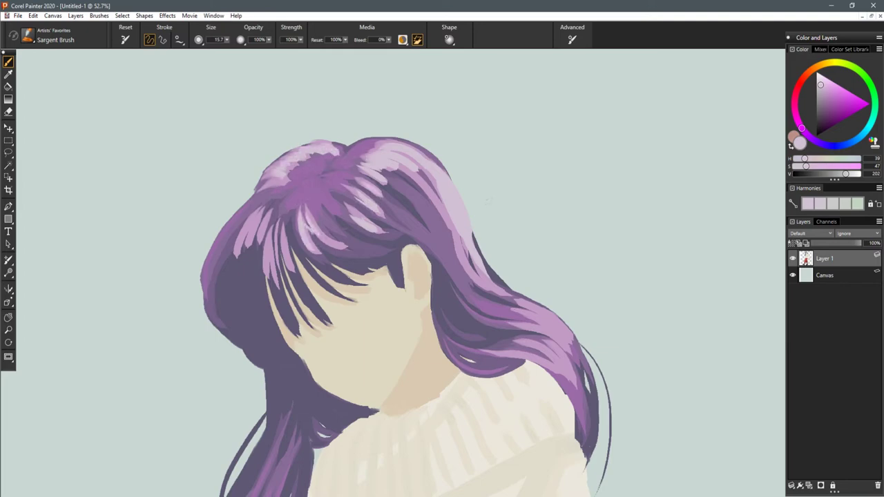
- Add pale lilac highlights to the long front lock, the wavy shoulder hair and the left fringe strands
scroll(488, 200, down, 5)
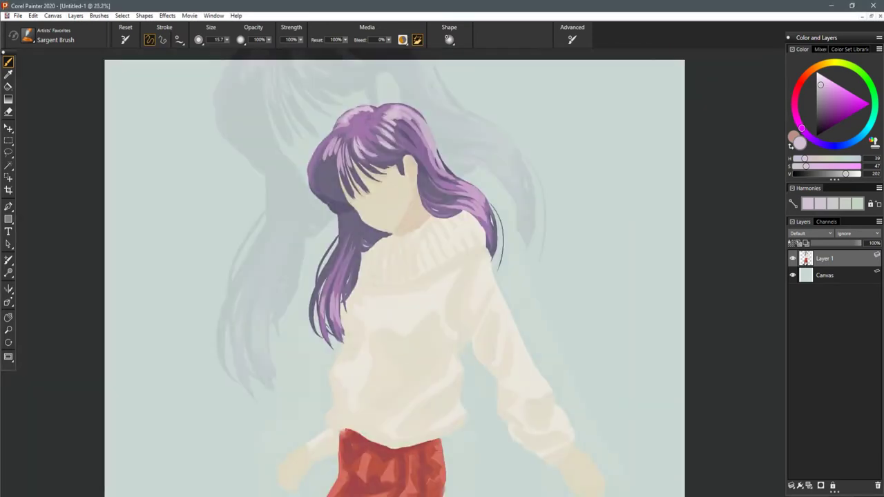
scroll(443, 273, up, 2)
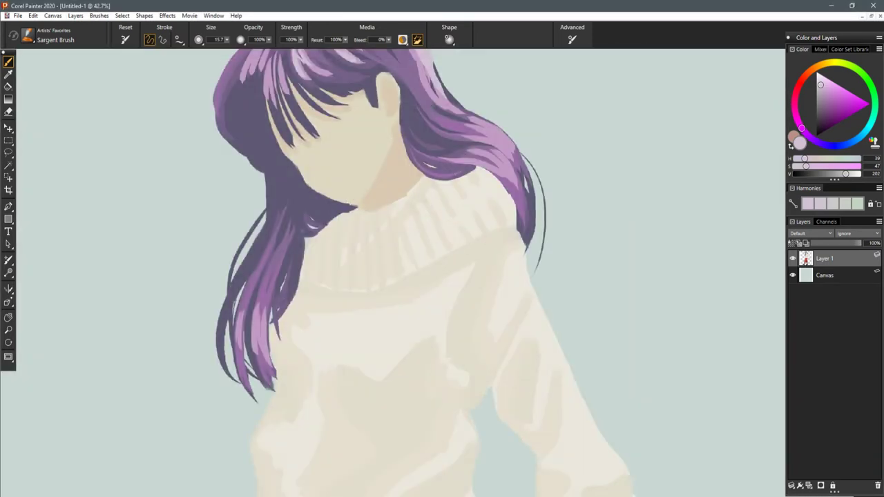
drag(254, 326, 263, 346)
drag(263, 327, 270, 358)
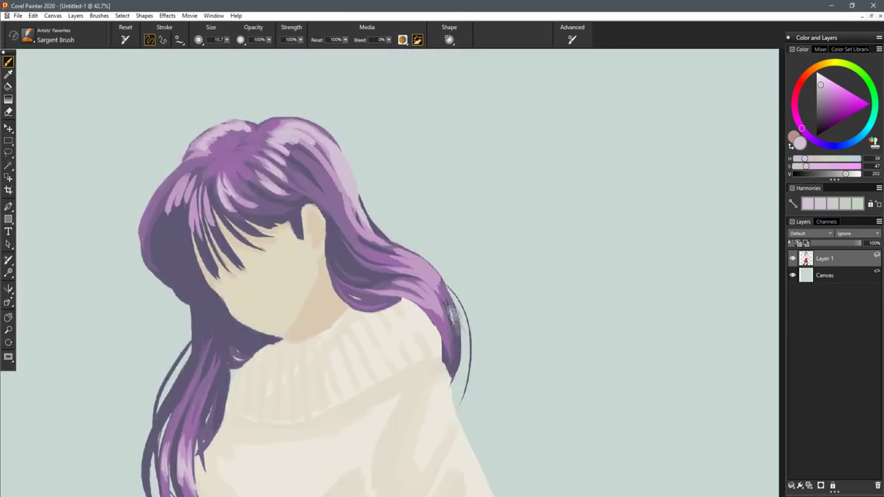
mouse_move(434, 310)
mouse_down()
mouse_move(415, 289)
mouse_move(407, 256)
mouse_up()
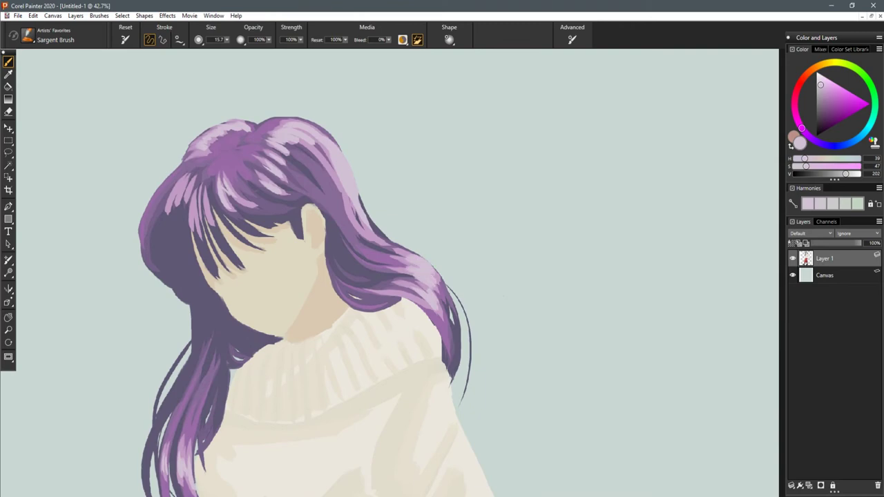
drag(438, 201, 571, 243)
drag(303, 223, 294, 240)
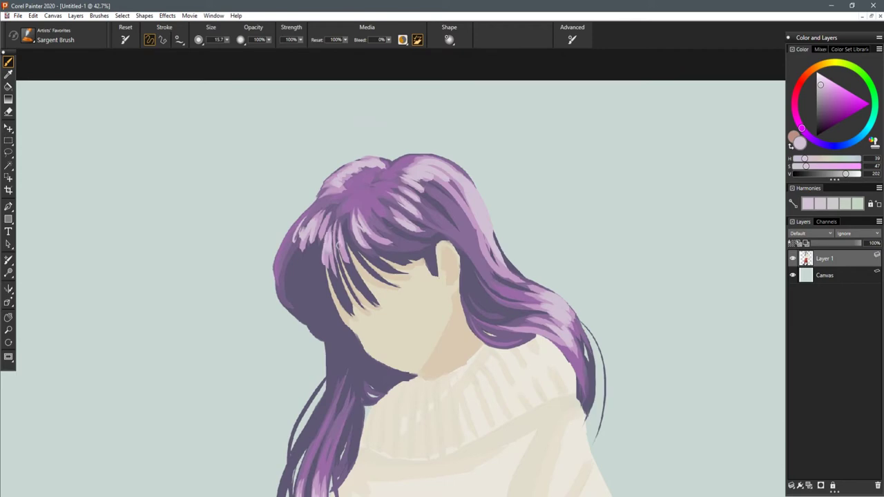
- Sample a muted purple from the hair and paint it along the outer edge of the hair mass beside the face
scroll(339, 246, down, 6)
drag(418, 282, 423, 305)
scroll(514, 217, down, 5)
scroll(441, 272, up, 6)
scroll(442, 272, up, 9)
alt+click(310, 163)
mouse_move(268, 127)
mouse_down()
mouse_move(254, 137)
mouse_move(277, 129)
mouse_move(252, 144)
mouse_up()
scroll(506, 254, down, 3)
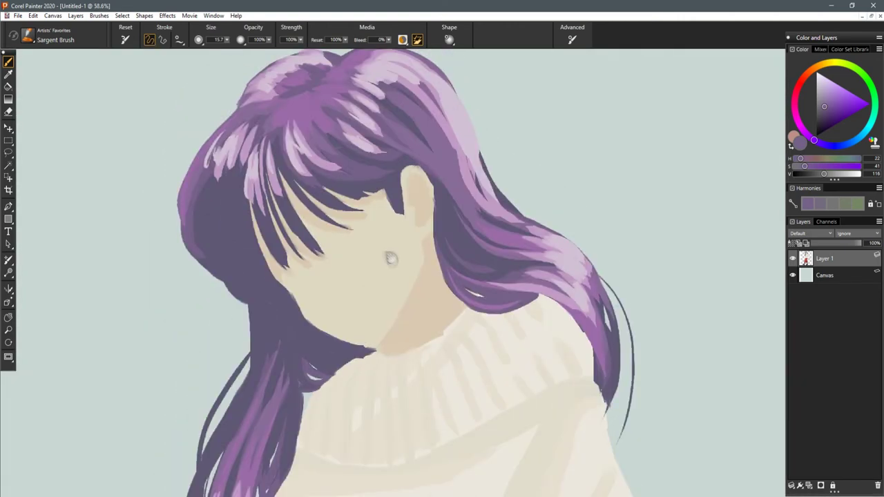
- Mix a dark violet of H 10, S 43, V 87 from the hair's shadow color, testing tones on the hair beside the face
alt+click(252, 256)
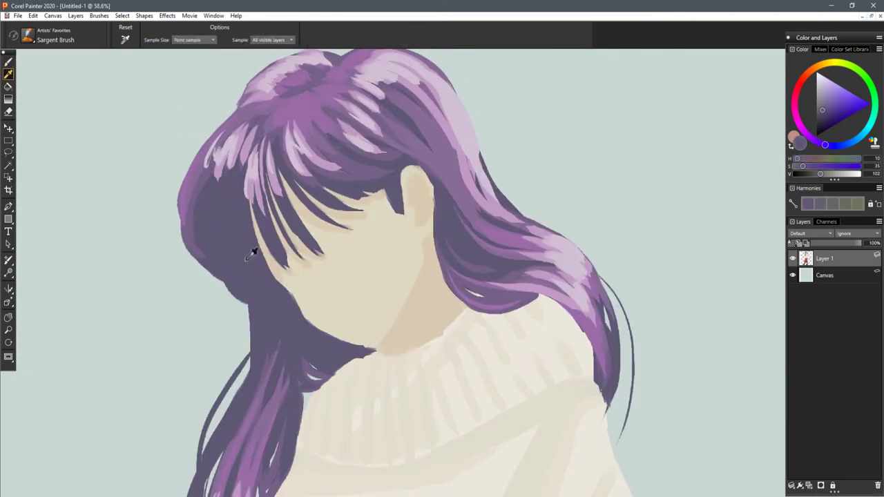
drag(819, 174, 814, 175)
drag(231, 229, 280, 300)
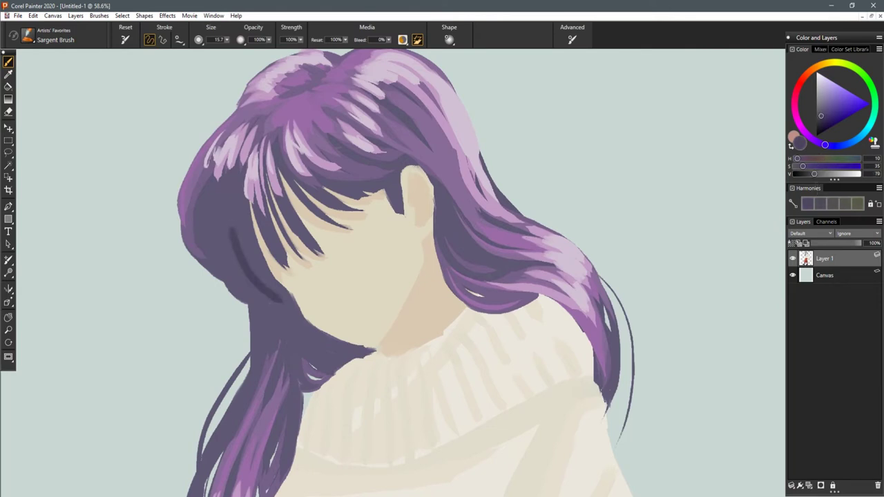
drag(814, 174, 816, 175)
key(ctrl+z)
drag(251, 257, 273, 297)
key(ctrl+z)
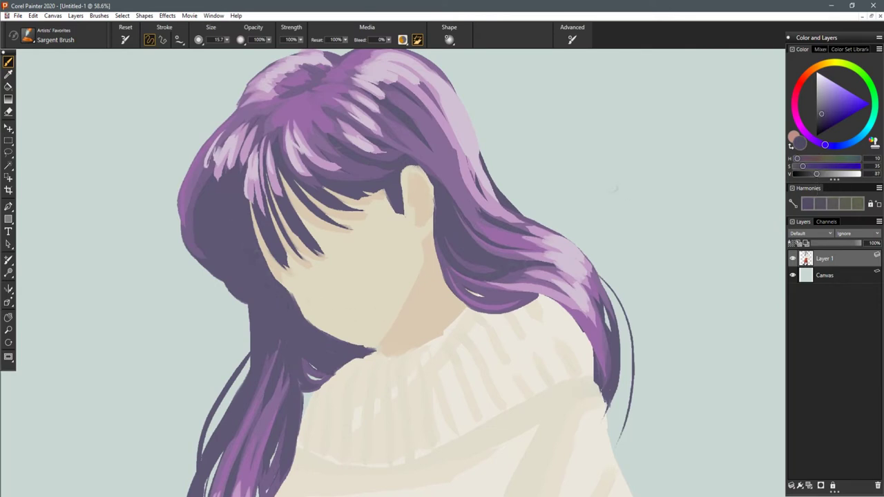
drag(802, 166, 804, 166)
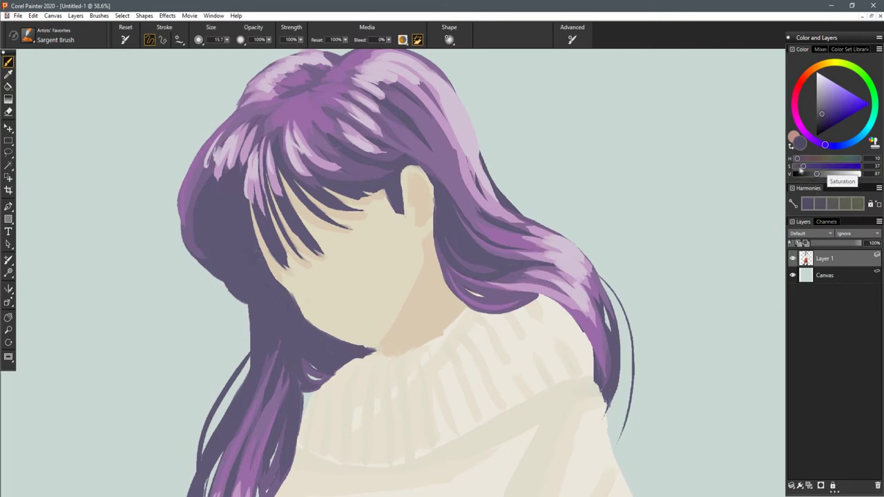
key(ctrl+z)
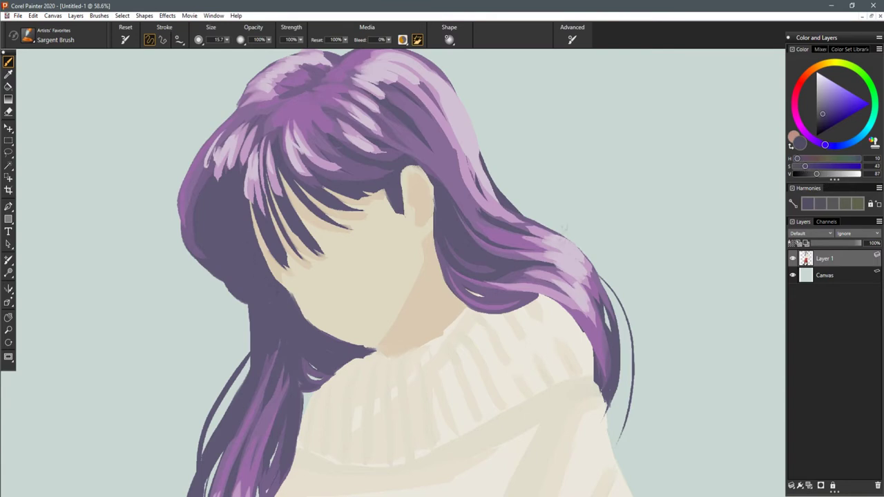
- Paint dark violet shadows behind the ear and along the underside of the wavy neck hair
drag(438, 187, 469, 255)
mouse_move(448, 203)
mouse_down()
mouse_move(503, 261)
mouse_move(466, 268)
mouse_move(463, 279)
mouse_up()
mouse_move(444, 244)
mouse_down()
mouse_move(464, 300)
mouse_move(533, 301)
mouse_up()
key(ctrl+minus)
key(ctrl+minus)
key(ctrl+minus)
key(ctrl+minus)
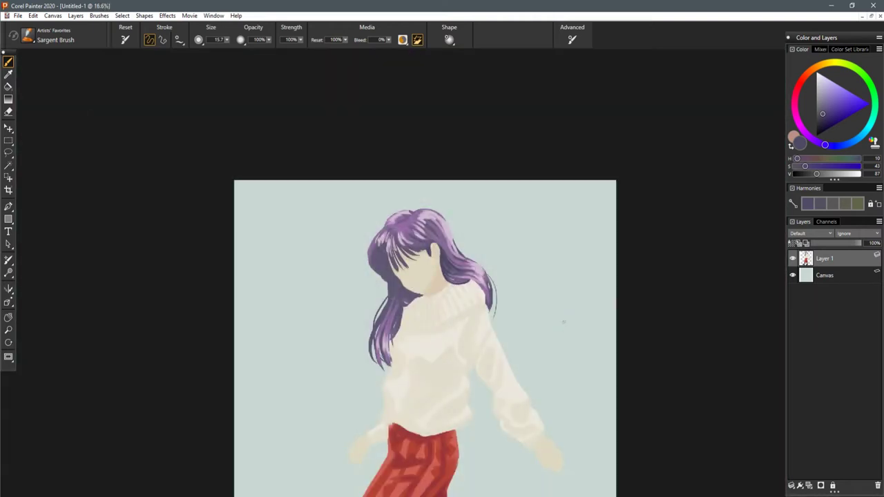
- Fill the shaded hair mass beside the fringe with dark violet strokes
scroll(563, 322, up, 11)
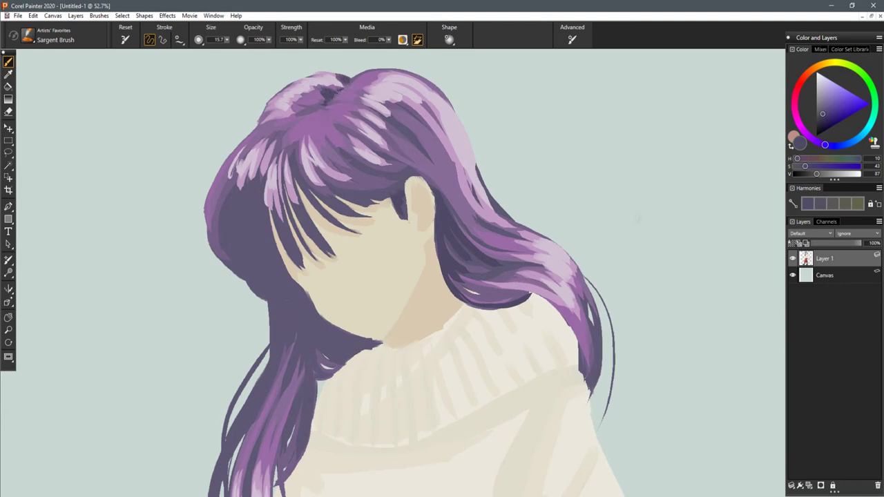
mouse_move(328, 187)
mouse_down()
mouse_move(365, 203)
mouse_move(317, 241)
mouse_move(289, 250)
mouse_move(284, 272)
mouse_move(228, 265)
mouse_move(221, 205)
mouse_up()
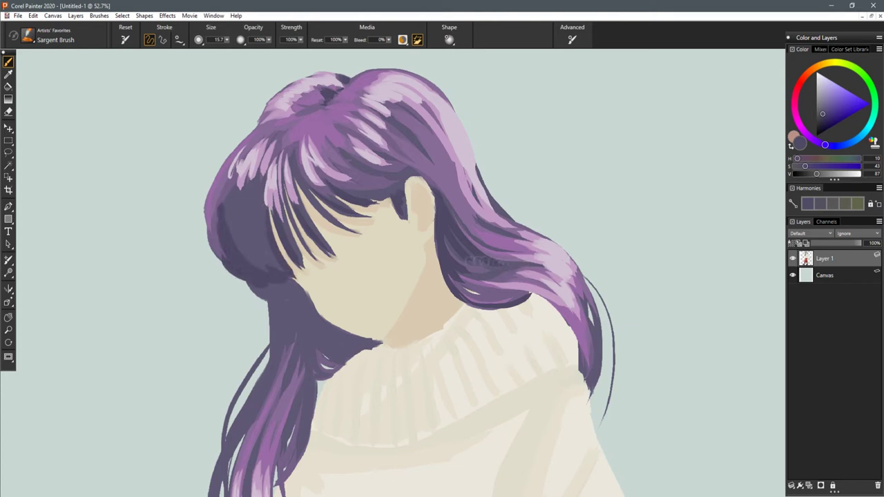
mouse_move(248, 197)
mouse_down()
mouse_move(280, 270)
mouse_move(235, 224)
mouse_move(228, 199)
mouse_move(223, 256)
mouse_up()
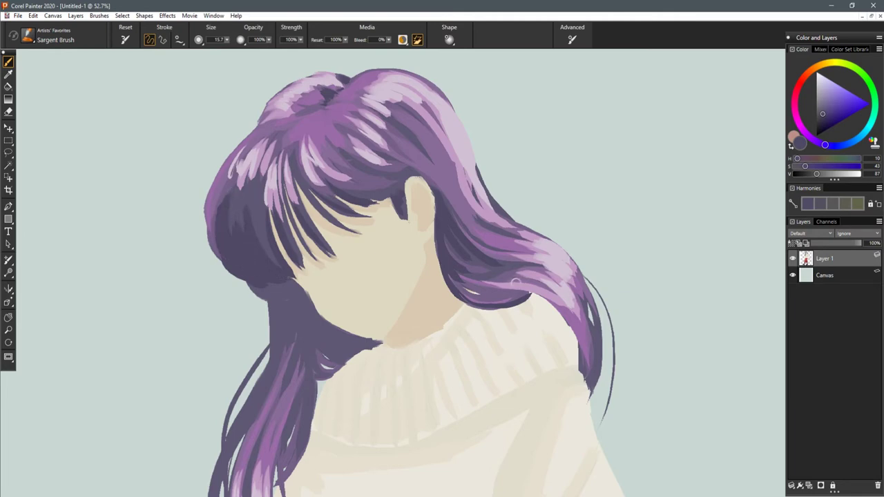
scroll(514, 281, down, 3)
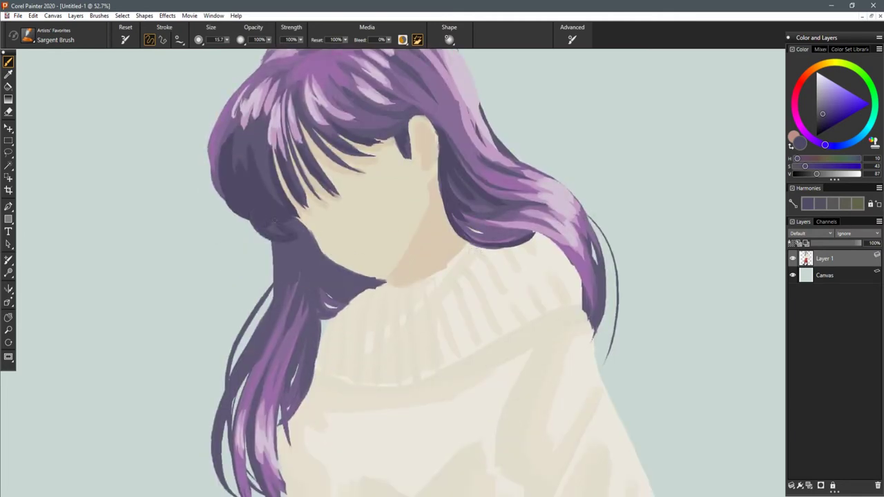
- Paint dark violet shadows below the jaw and down the upper part of the long front lock
mouse_move(298, 222)
mouse_down()
mouse_move(313, 241)
mouse_move(276, 302)
mouse_up()
drag(284, 257, 283, 310)
drag(289, 236, 287, 286)
drag(301, 238, 290, 333)
drag(308, 264, 294, 381)
drag(301, 350, 290, 386)
drag(307, 235, 283, 263)
mouse_move(387, 282)
mouse_down()
mouse_move(348, 270)
mouse_move(321, 276)
mouse_move(322, 268)
mouse_up()
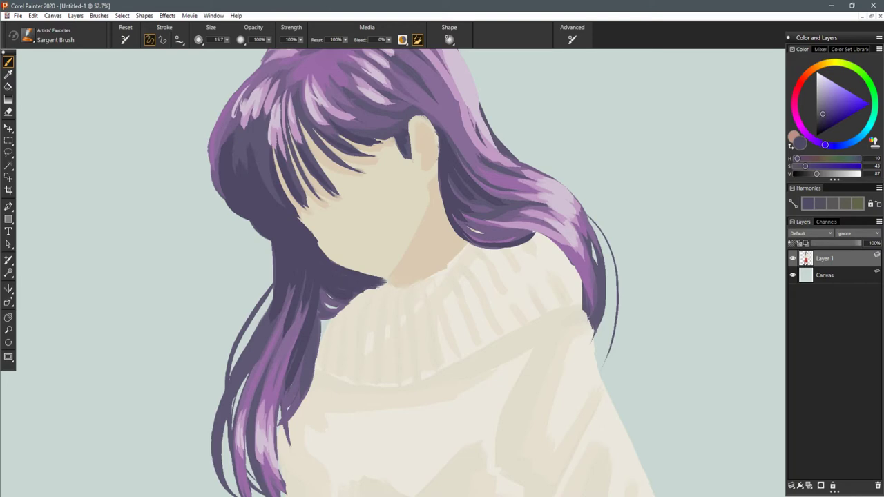
scroll(470, 260, down, 5)
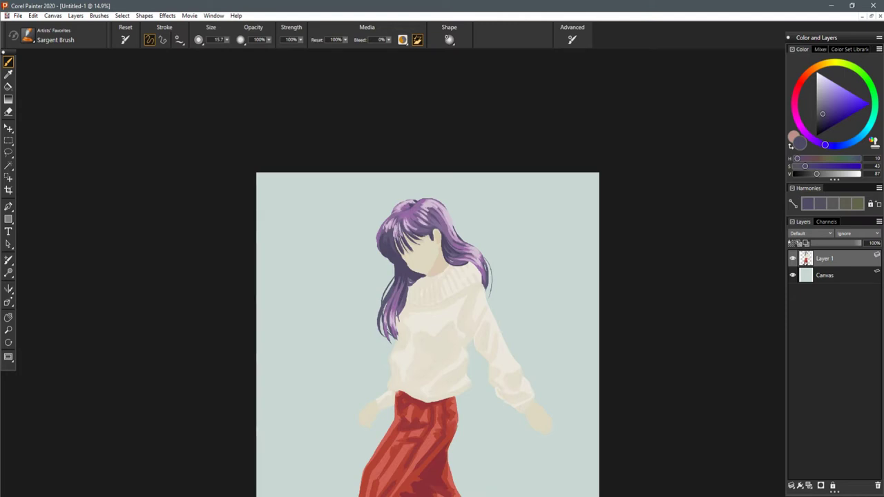
- Add dark violet shadow strokes between the strands at the lower end of the long front lock
scroll(424, 297, up, 5)
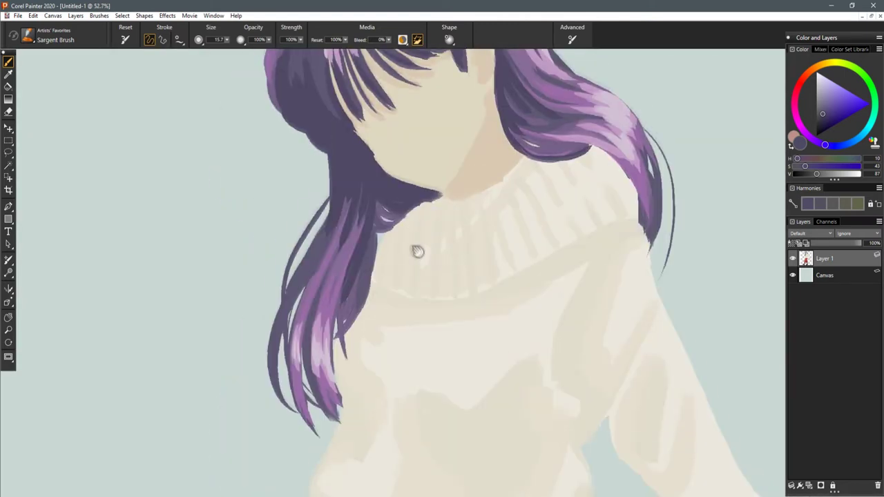
drag(372, 221, 334, 413)
drag(319, 378, 337, 418)
drag(308, 346, 312, 379)
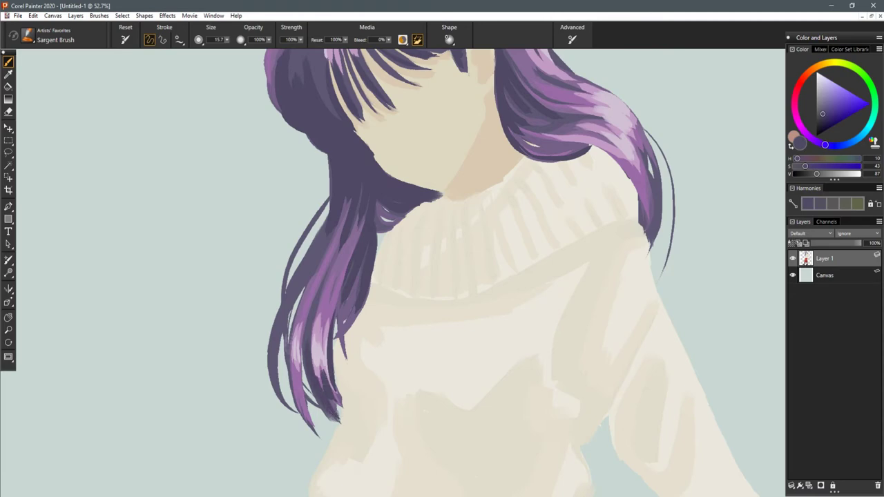
drag(301, 336, 291, 415)
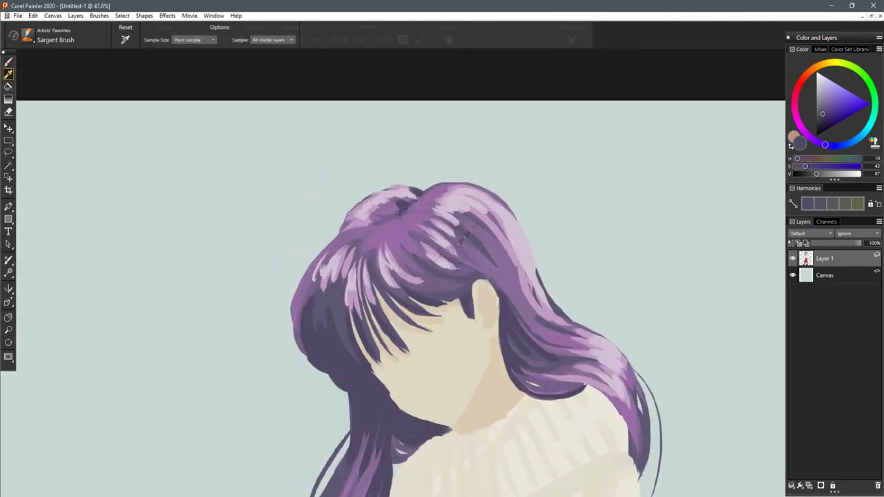
- Sample the light purple of H 40, S 63, V 175 and paint it over the crown and back hair highlights
alt+click(417, 276)
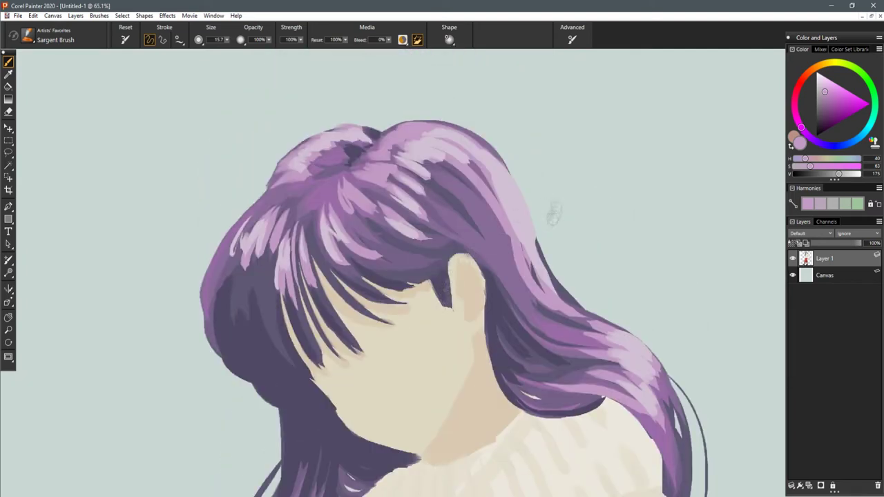
mouse_move(396, 160)
mouse_down()
mouse_move(438, 149)
mouse_move(512, 195)
mouse_move(555, 293)
mouse_up()
drag(492, 170, 525, 250)
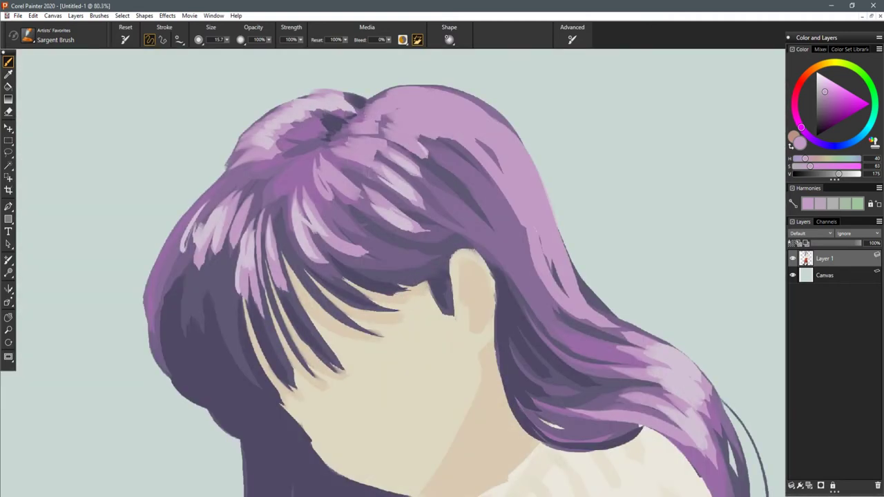
- Cover the pale streaks on the swept fringe and front crown strands with the light purple
drag(373, 178, 416, 198)
drag(395, 158, 425, 185)
drag(370, 204, 414, 228)
mouse_move(305, 201)
mouse_down()
mouse_move(324, 241)
mouse_move(315, 255)
mouse_up()
mouse_move(268, 231)
mouse_down()
mouse_move(274, 264)
mouse_move(251, 269)
mouse_move(238, 294)
mouse_up()
mouse_move(225, 208)
mouse_down()
mouse_move(211, 256)
mouse_move(196, 247)
mouse_move(182, 263)
mouse_up()
drag(193, 217, 181, 254)
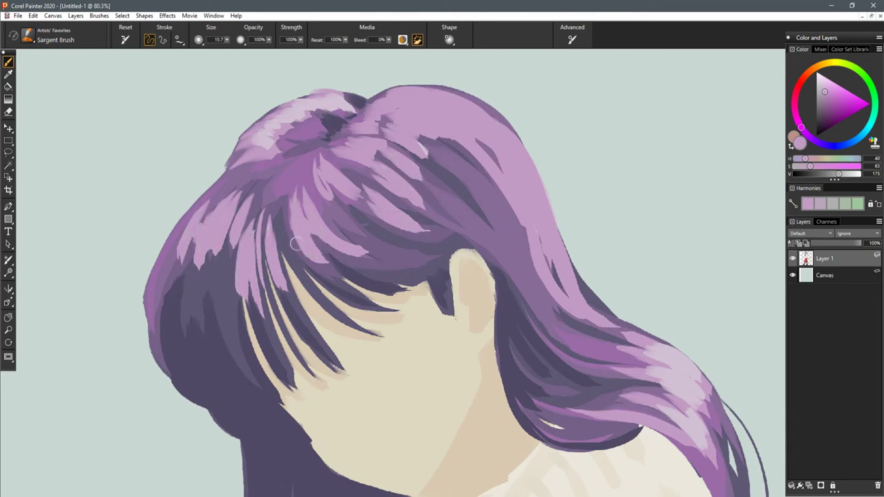
scroll(335, 130, down, 8)
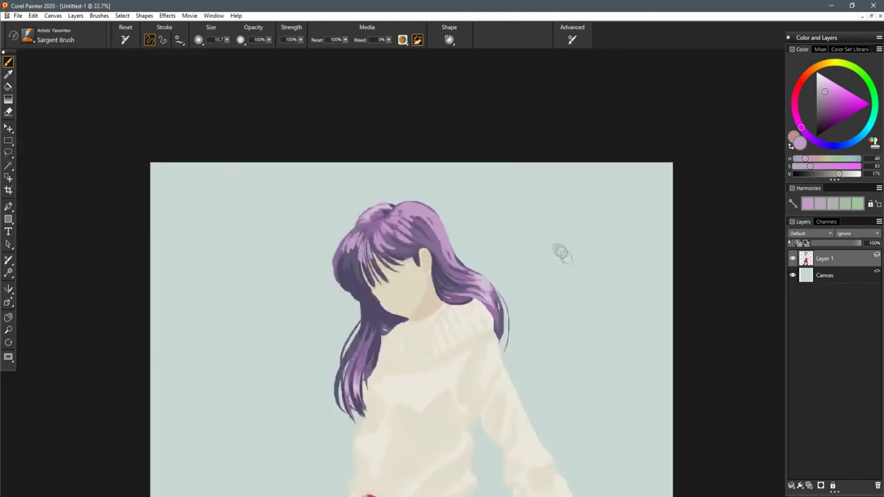
- Cover the pale streaks on the lower front lock with light purple and refine its strands
scroll(398, 284, up, 9)
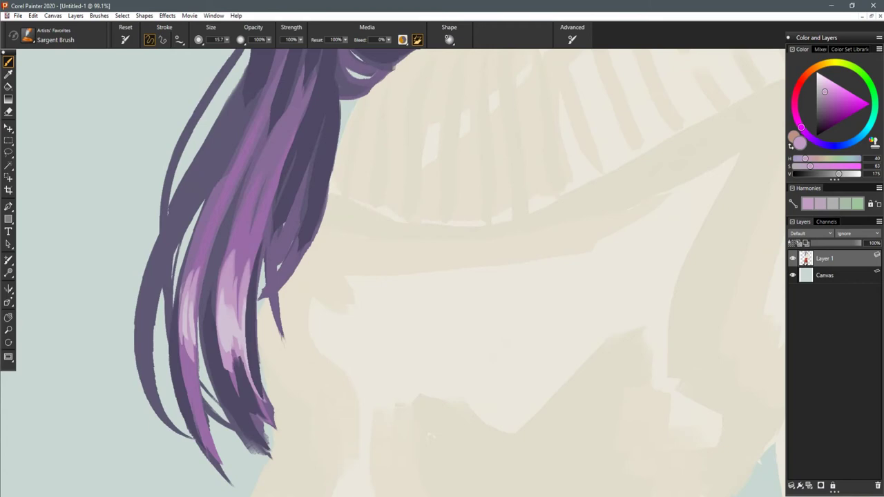
drag(184, 289, 187, 345)
drag(193, 302, 194, 344)
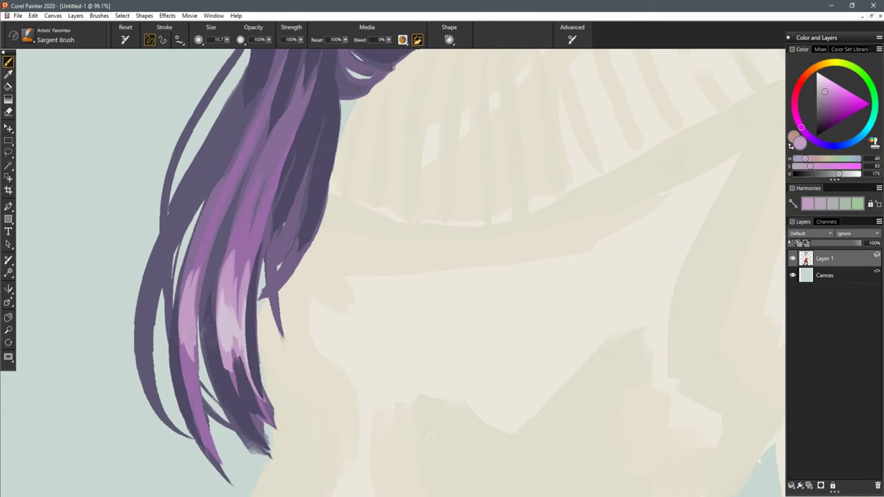
drag(221, 290, 225, 353)
drag(234, 306, 236, 354)
drag(250, 293, 263, 401)
scroll(365, 298, down, 8)
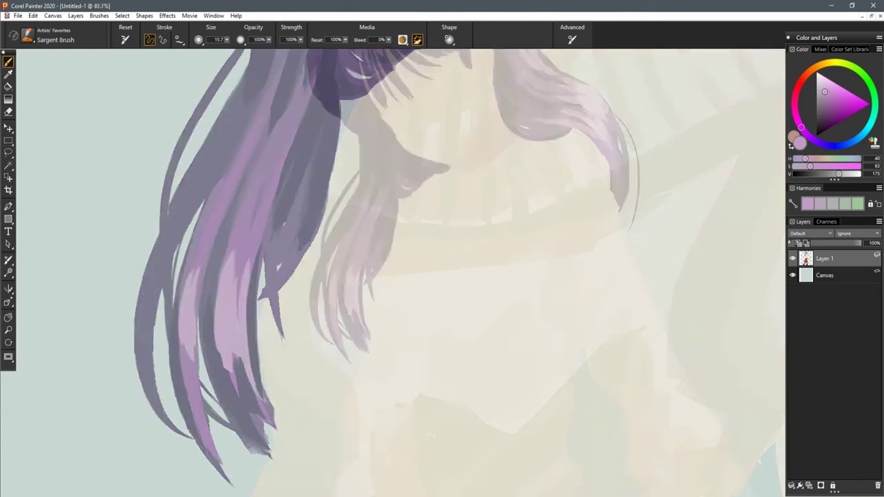
- Sample the pale lilac from the hair and paint highlights across the crown and upper back of the head
scroll(291, 333, up, 6)
key(alt)
alt+click(292, 333)
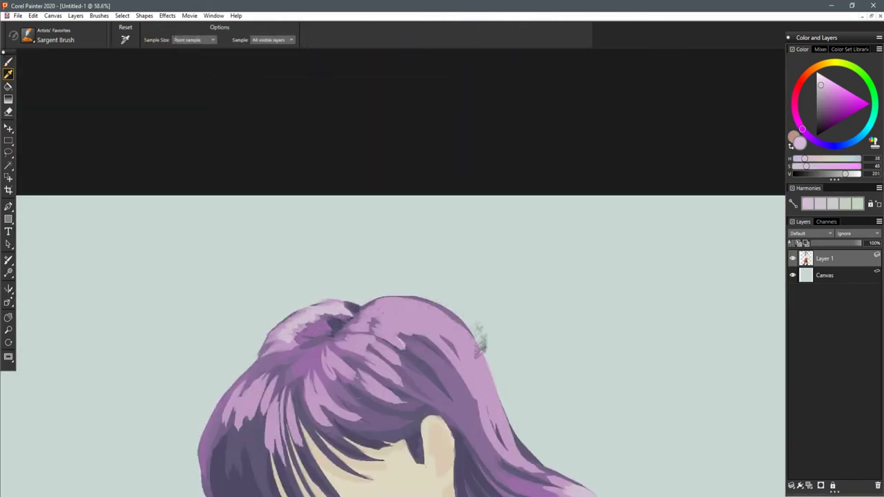
mouse_move(373, 322)
mouse_down()
mouse_move(398, 337)
mouse_move(369, 310)
mouse_move(362, 335)
mouse_move(426, 332)
mouse_up()
drag(395, 308, 463, 344)
drag(421, 322, 486, 400)
drag(459, 331, 488, 402)
drag(476, 355, 495, 415)
- Extend the pale lilac highlights down the long back hair, then check the whole figure
drag(503, 374, 452, 228)
mouse_move(425, 232)
mouse_down()
mouse_move(437, 279)
mouse_move(461, 319)
mouse_up()
drag(445, 264, 475, 317)
drag(435, 216, 451, 269)
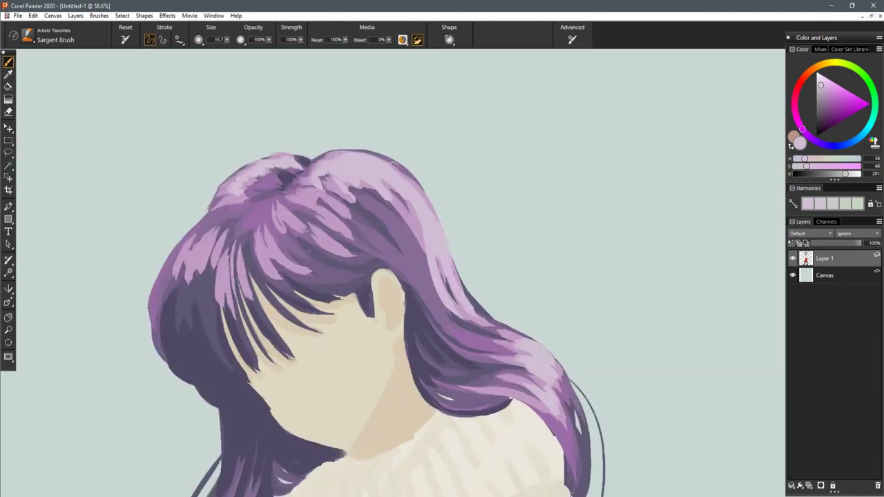
drag(394, 193, 429, 265)
scroll(440, 234, down, 10)
drag(539, 296, 528, 214)
scroll(529, 214, down, 1)
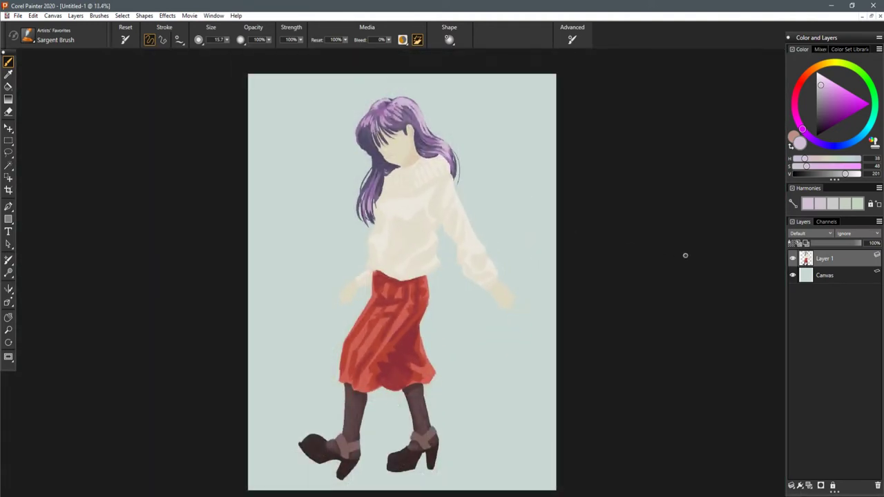
- Sample the dark violet of H 9, S 41, V 87 and deepen shadows under the fringe and beside the face
scroll(414, 114, up, 5)
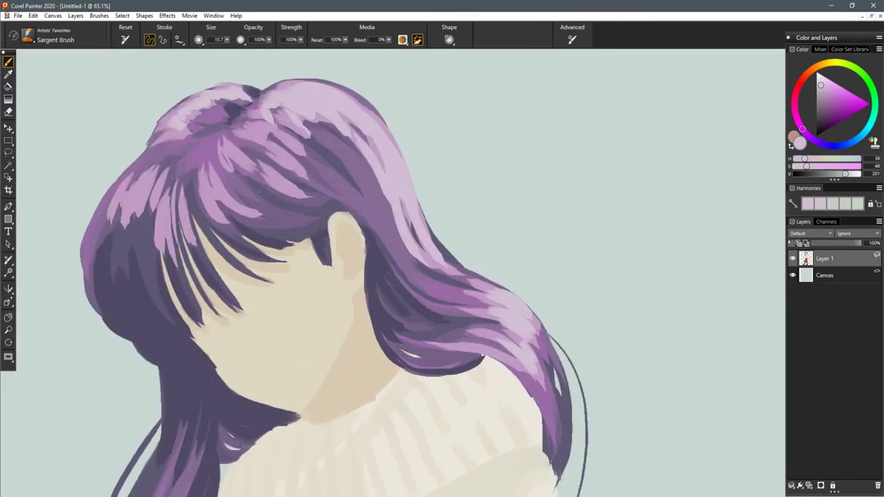
alt+click(284, 172)
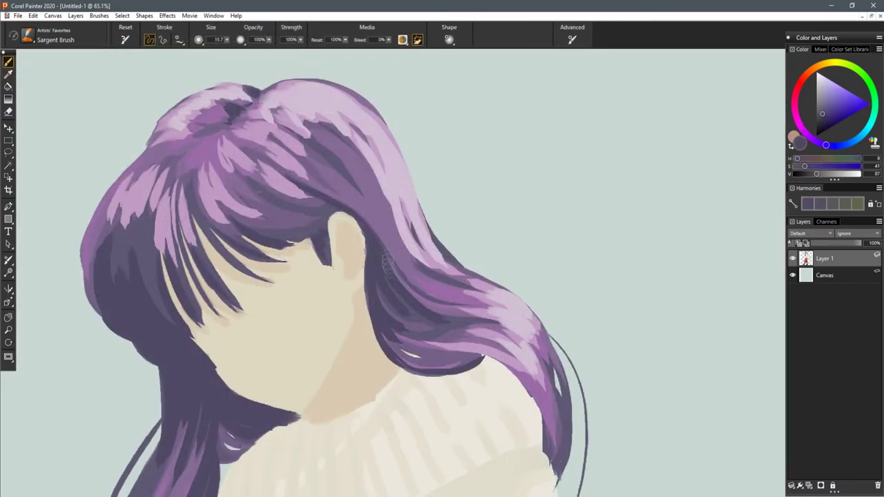
drag(330, 211, 275, 209)
drag(322, 224, 274, 242)
key(ctrl+z)
drag(334, 222, 245, 226)
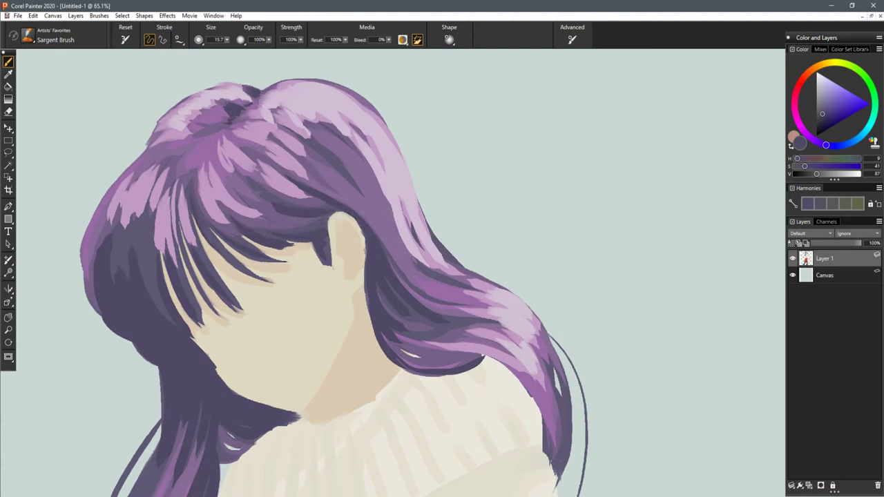
drag(147, 225, 163, 304)
- Sample the violet of H 10, S 35, V 102 and paint shadow strands above and behind the ear
drag(565, 314, 617, 309)
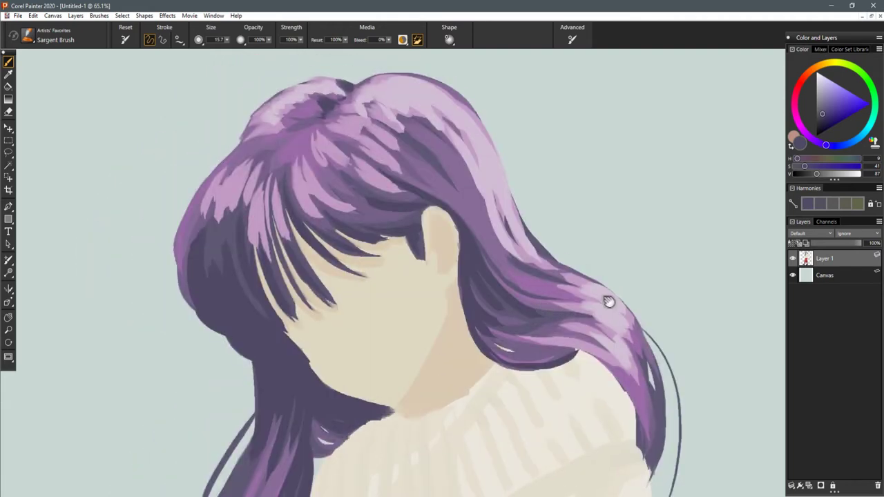
alt+click(558, 308)
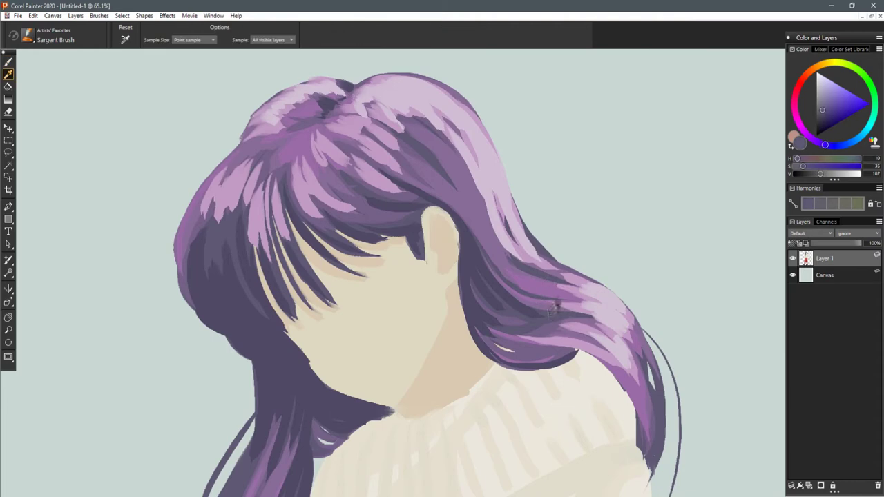
drag(450, 168, 484, 249)
drag(418, 169, 513, 277)
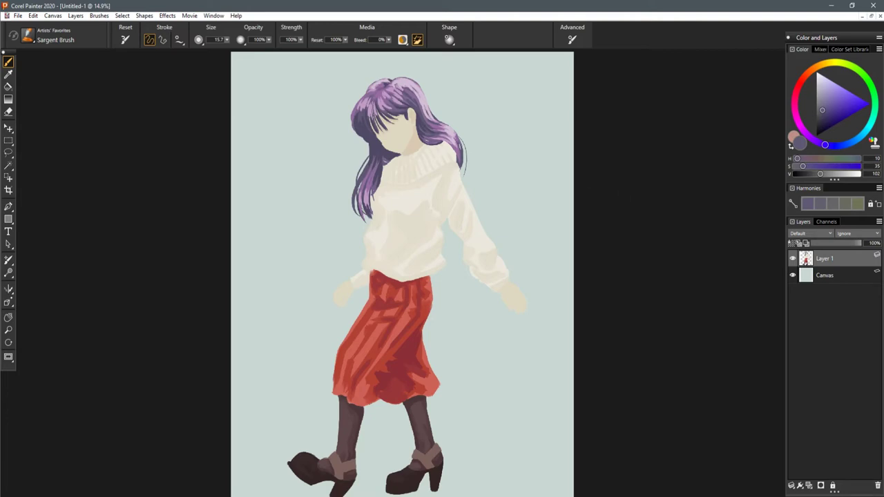
- Sample the dark violet of H 9, S 41, V 87 and shade the outer edge of the upper front lock
scroll(394, 315, up, 5)
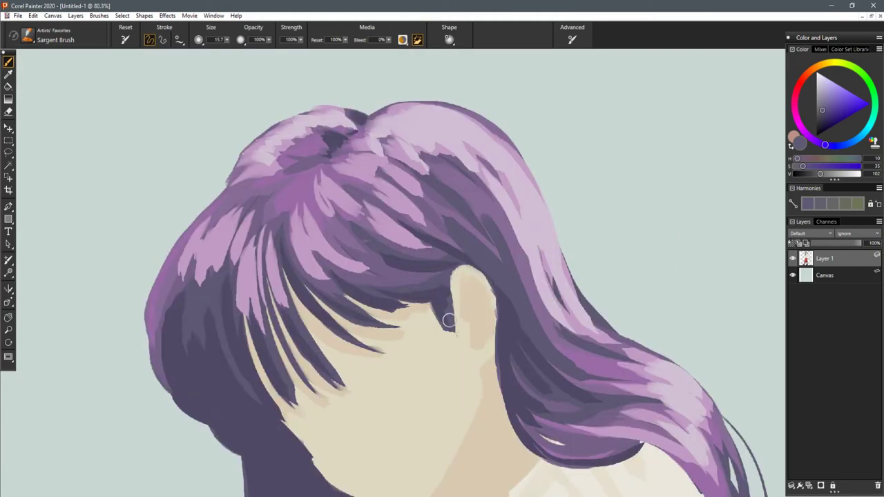
drag(388, 365, 477, 303)
alt+click(344, 356)
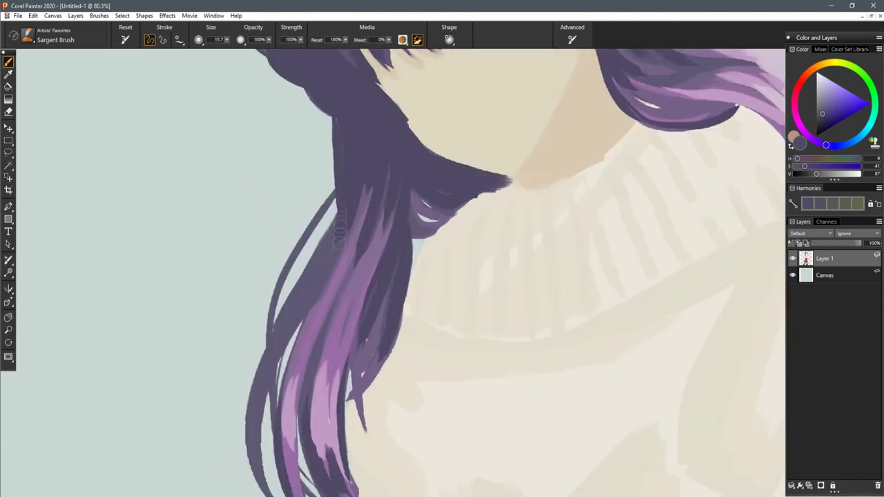
mouse_move(273, 337)
mouse_down()
mouse_move(312, 213)
mouse_move(336, 186)
mouse_up()
scroll(360, 168, down, 12)
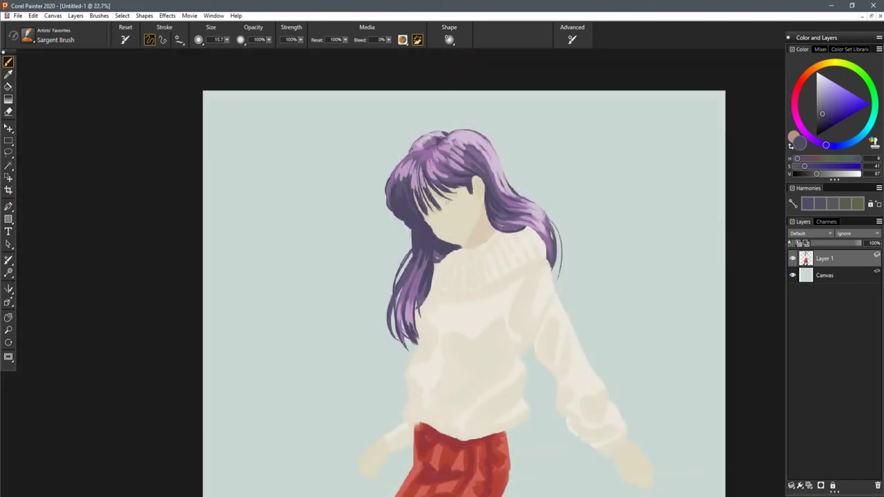
- Darken the lower edge of the hair lock resting on the shoulder with dark violet strokes, then check the whole figure
scroll(600, 234, up, 5)
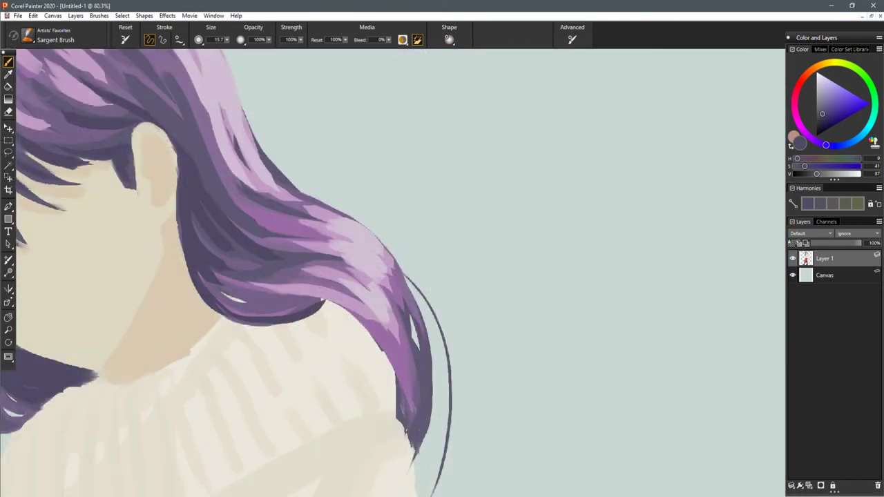
drag(340, 314, 208, 283)
mouse_move(266, 303)
mouse_down()
mouse_move(210, 289)
mouse_move(318, 280)
mouse_up()
drag(262, 278, 212, 270)
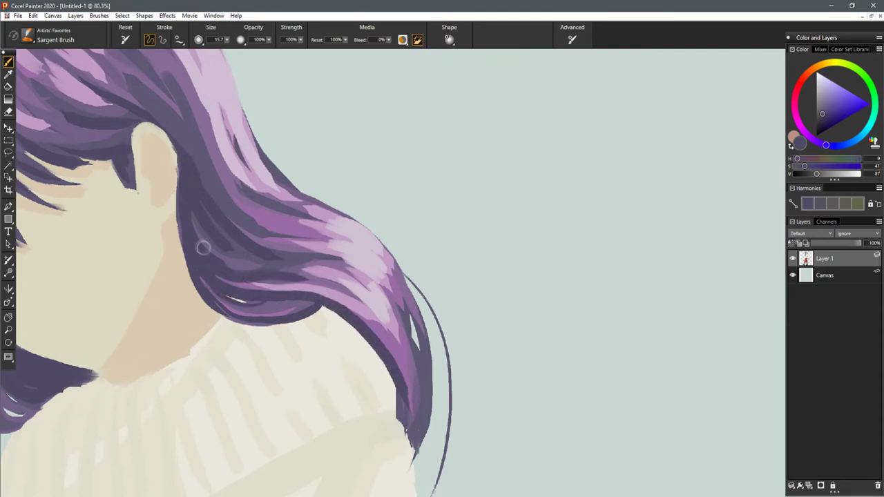
scroll(295, 274, down, 6)
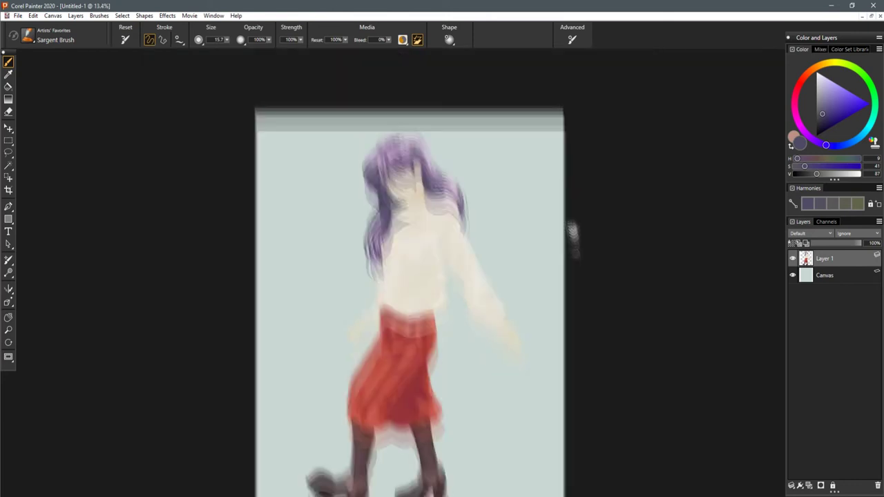
drag(570, 233, 571, 191)
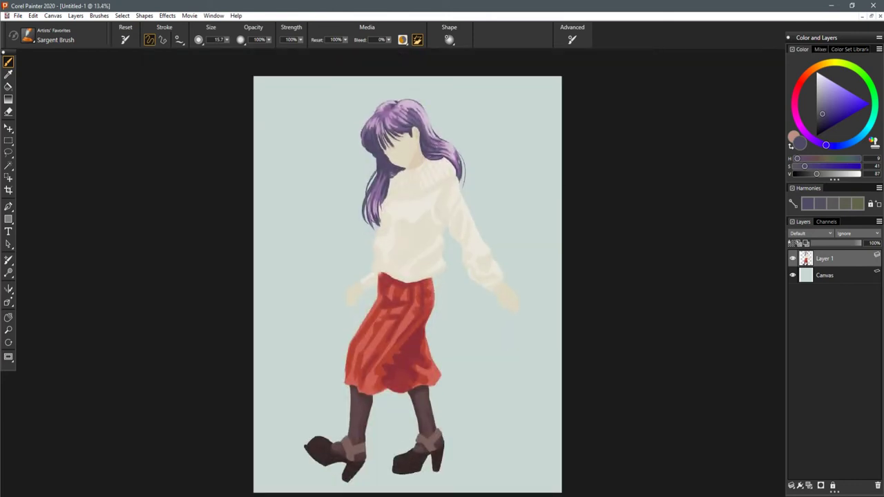
- Sample the skin tone of the hand beside the skirt, shift it to a warmer beige of H 110, S 79, V 198 and shade the palm
scroll(352, 332, up, 3)
drag(325, 325, 508, 321)
scroll(472, 350, up, 4)
drag(475, 384, 454, 243)
alt+click(442, 182)
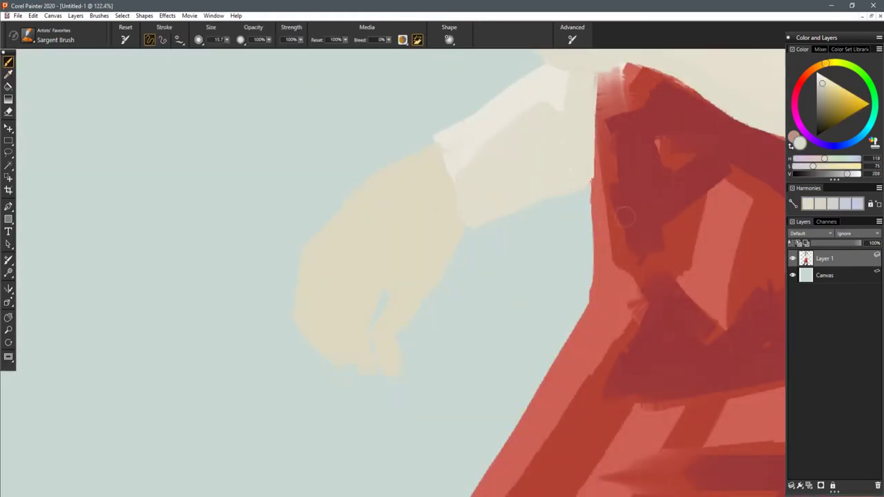
drag(825, 63, 817, 66)
drag(812, 167, 844, 174)
mouse_move(381, 270)
mouse_down()
mouse_move(416, 222)
mouse_move(379, 268)
mouse_up()
key(ctrl+z)
drag(441, 201, 376, 260)
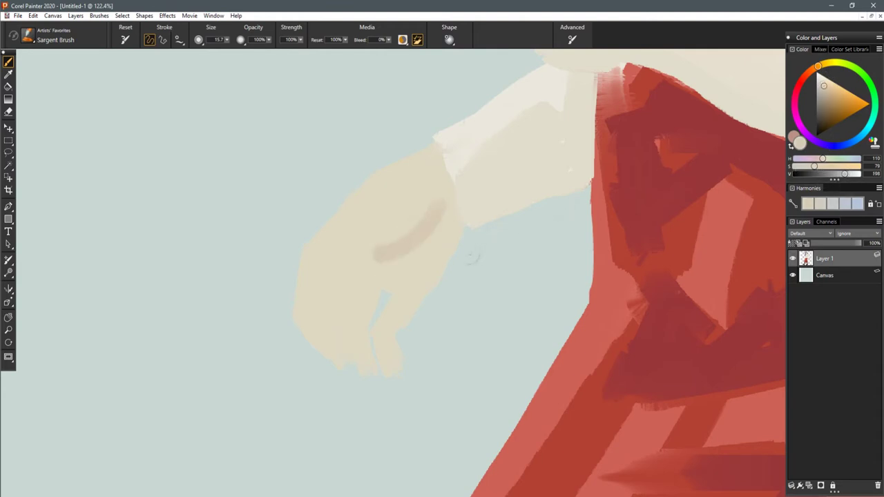
mouse_move(408, 290)
mouse_down()
mouse_move(368, 276)
mouse_move(414, 259)
mouse_up()
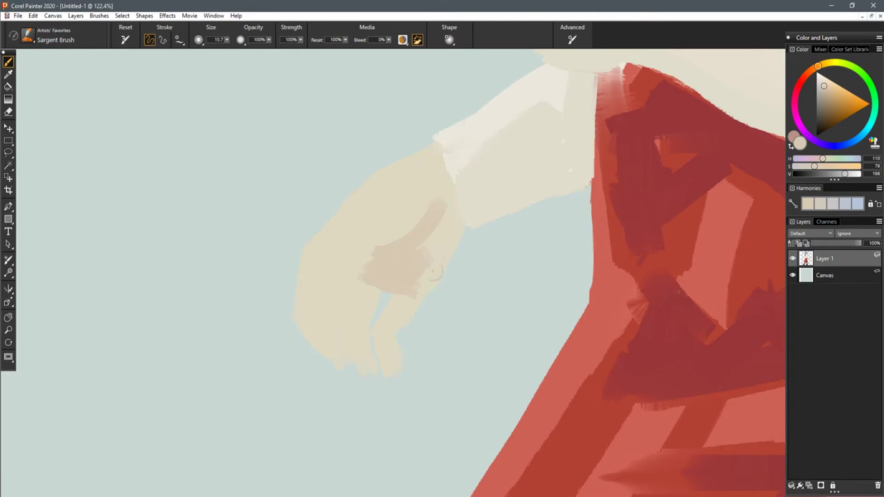
drag(459, 222, 421, 289)
drag(439, 241, 416, 304)
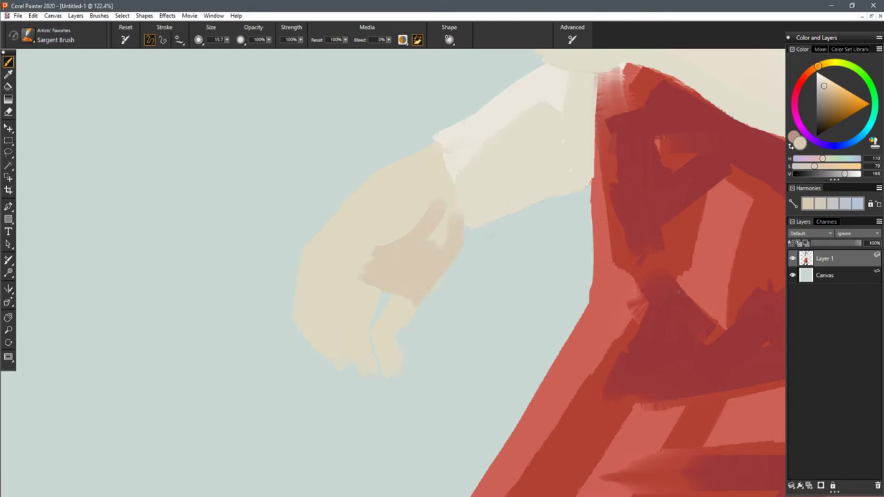
- Paint a beige shadow line down the back of the same hand to the knuckles and sample the light skin of H 118, S 75, V 208
mouse_move(369, 192)
mouse_down()
mouse_move(336, 284)
mouse_move(368, 286)
mouse_move(327, 304)
mouse_move(371, 286)
mouse_up()
key(ctrl+z)
alt+click(361, 300)
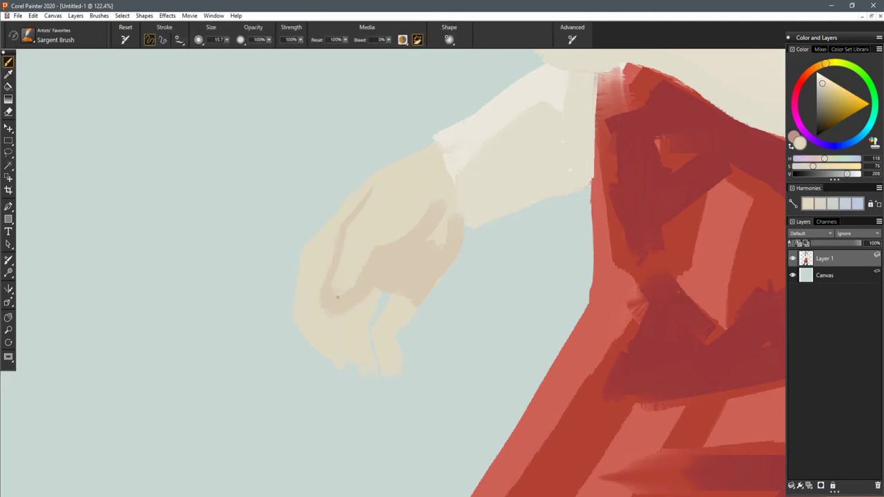
- Sample the beige of H 110, S 80, V 198, reduce the brush to 8.5 and draw the shadow separating the first finger
alt+click(408, 294)
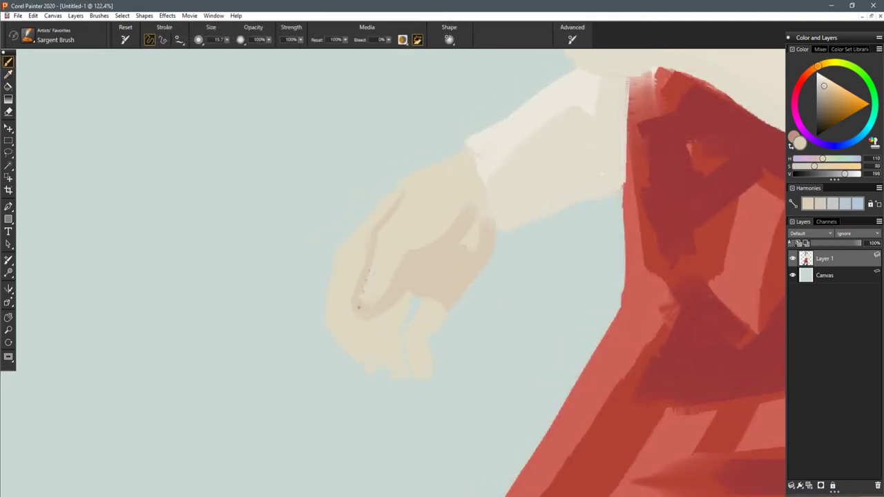
key(bracketleft)
key(bracketleft)
key(bracketleft)
click(360, 265)
drag(493, 334, 468, 290)
drag(361, 319, 342, 274)
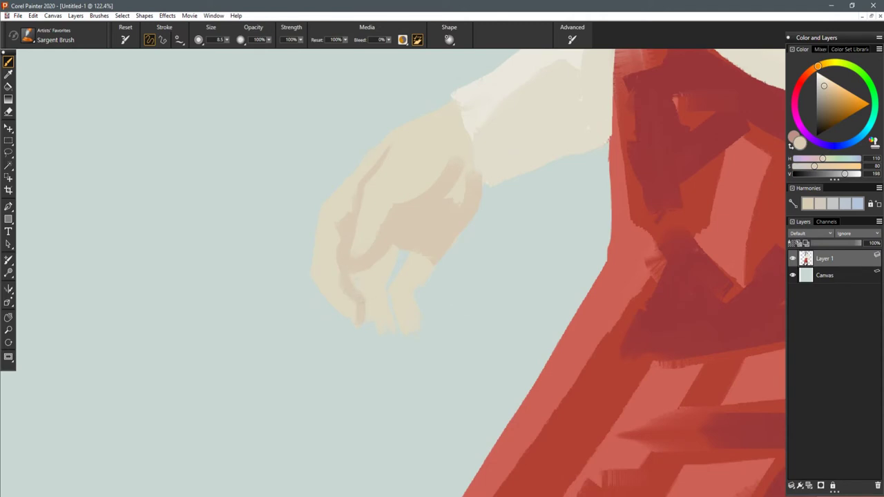
- Outline the remaining fingers, the thumb and the outer edge of the same hand with thin beige shadow strokes
drag(384, 337, 364, 262)
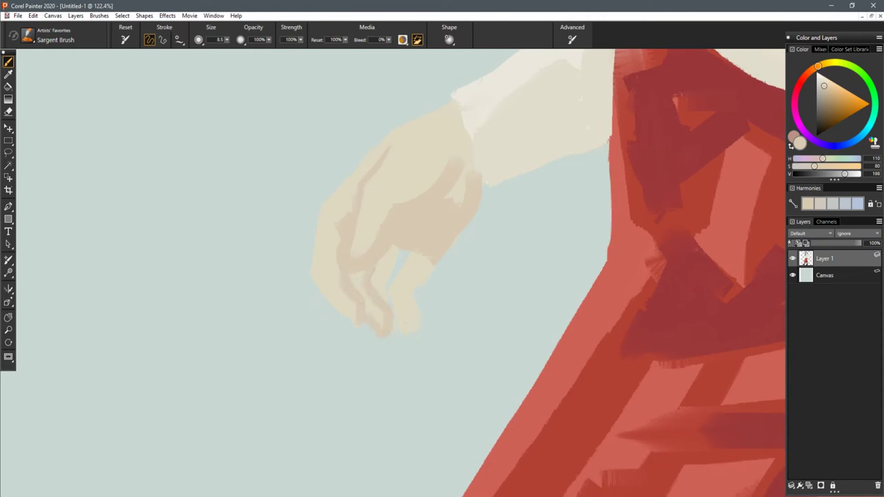
drag(397, 305, 395, 335)
mouse_move(384, 283)
mouse_down()
mouse_move(451, 312)
mouse_move(396, 294)
mouse_up()
drag(433, 268, 418, 288)
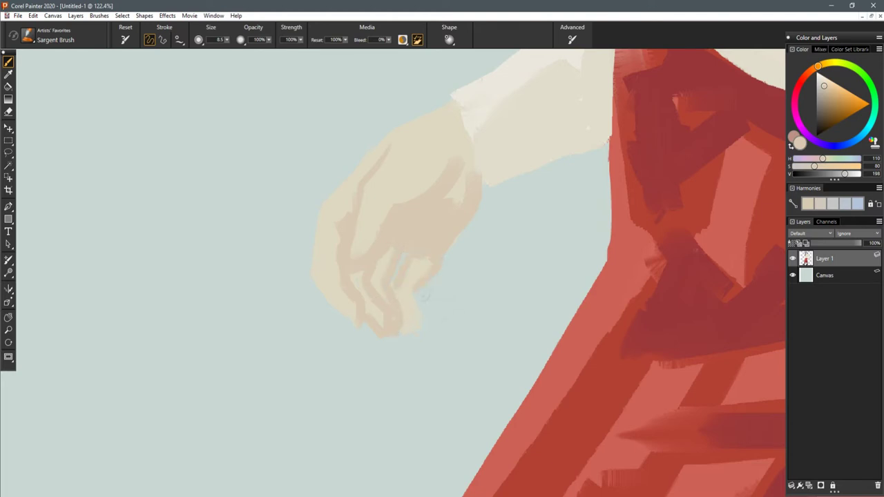
drag(418, 320, 402, 335)
drag(313, 271, 351, 319)
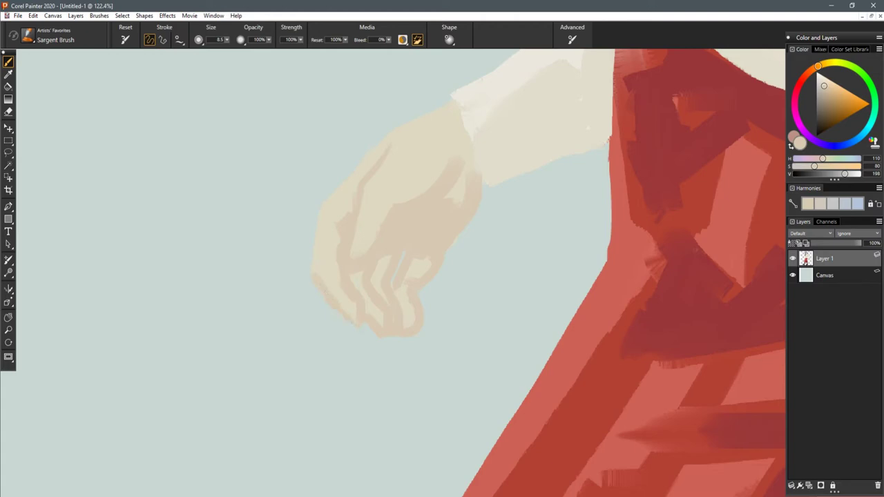
- On the outstretched hand, draw beige shadow lines along the sleeve cuff and between the middle fingers
key(ctrl+0)
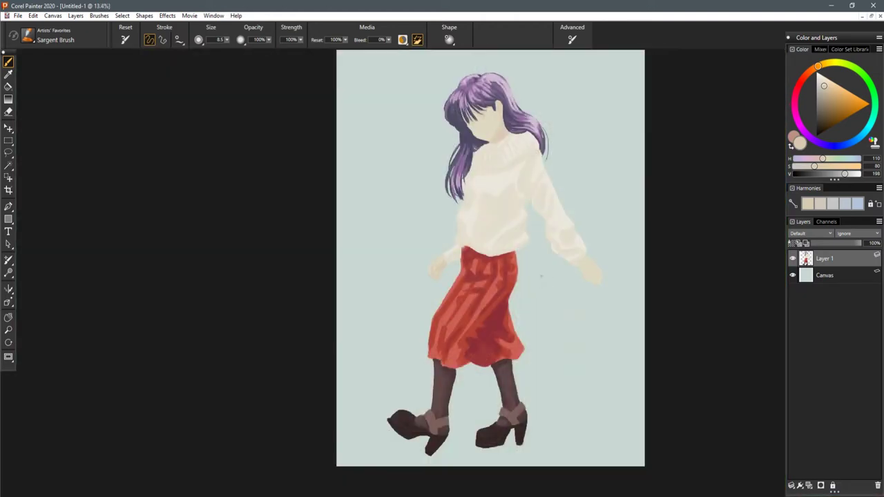
scroll(449, 275, up, 6)
drag(497, 275, 382, 290)
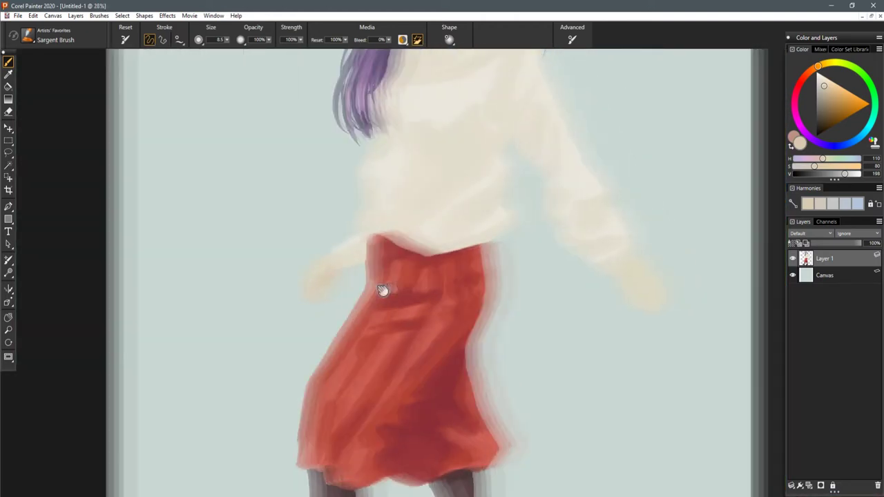
scroll(414, 289, up, 6)
scroll(441, 272, up, 3)
drag(85, 206, 100, 255)
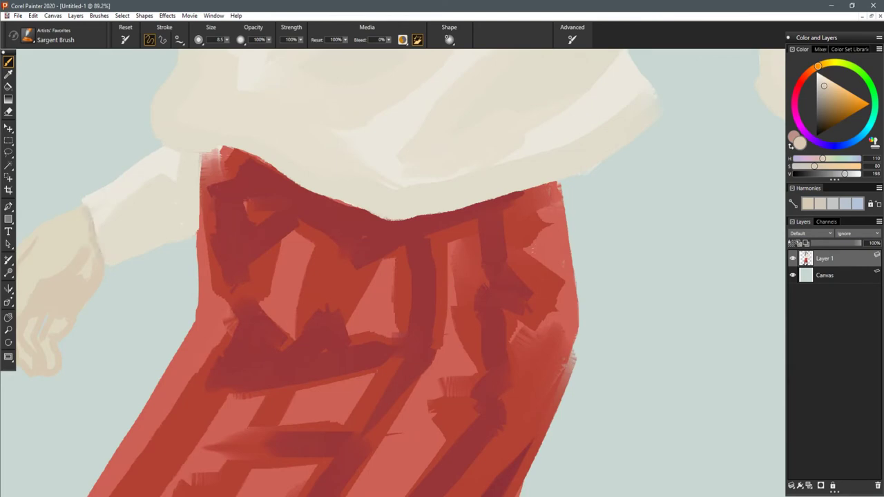
drag(366, 334, 246, 353)
drag(484, 310, 56, 252)
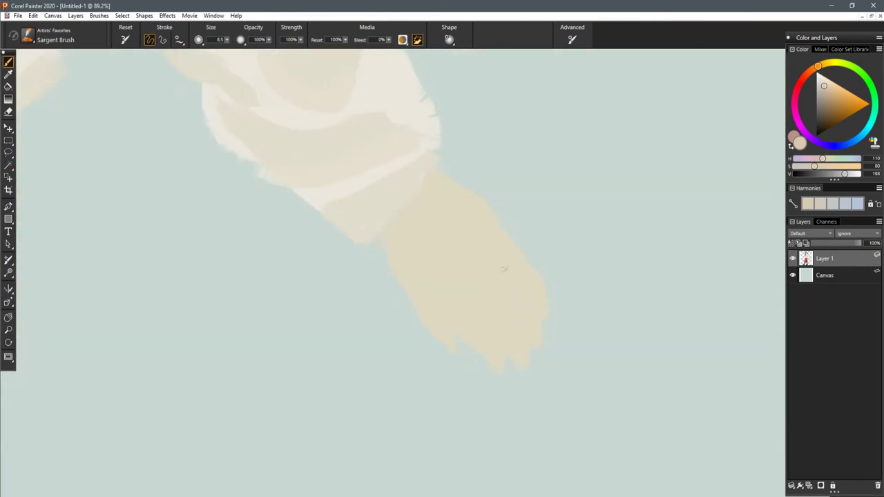
mouse_move(432, 173)
mouse_down()
mouse_move(392, 226)
mouse_move(392, 267)
mouse_up()
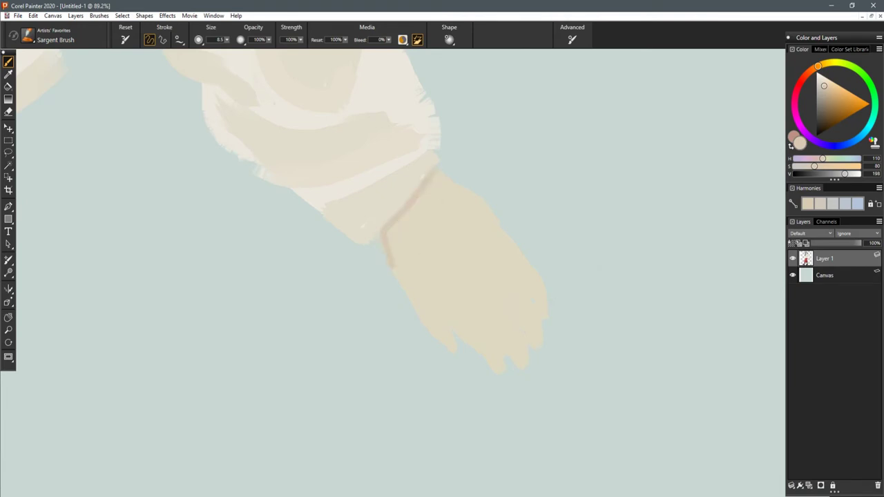
drag(503, 348, 467, 297)
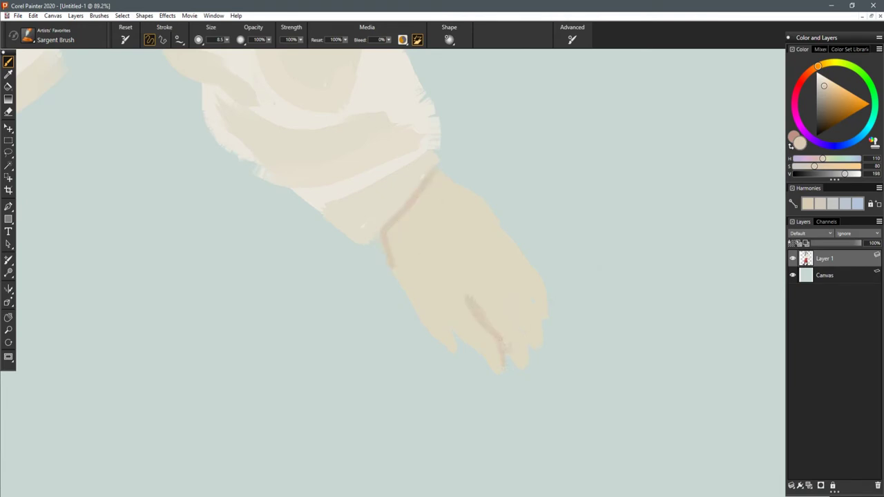
drag(517, 367, 495, 325)
mouse_move(519, 371)
mouse_down()
mouse_move(529, 341)
mouse_move(488, 284)
mouse_up()
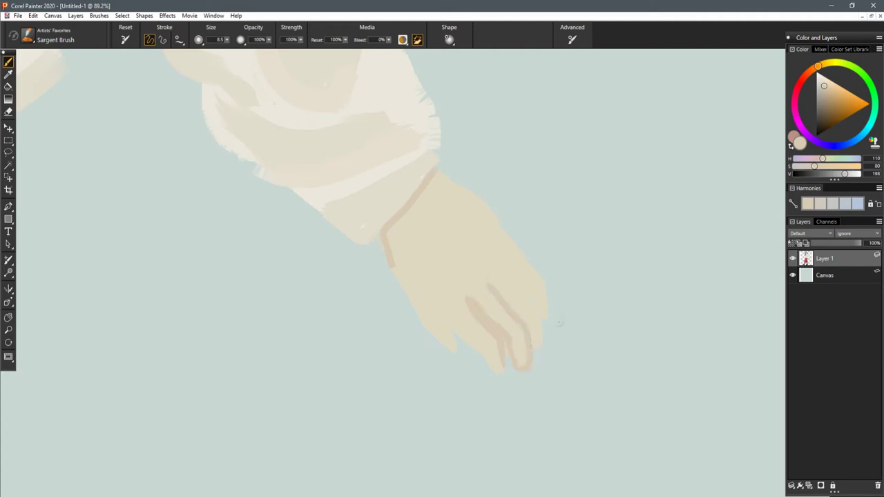
- Shade the little finger, the gaps between the fingers and the knuckles of the outstretched hand in beige
mouse_move(543, 349)
mouse_down()
mouse_move(539, 315)
mouse_move(506, 270)
mouse_move(542, 321)
mouse_move(558, 301)
mouse_move(539, 290)
mouse_up()
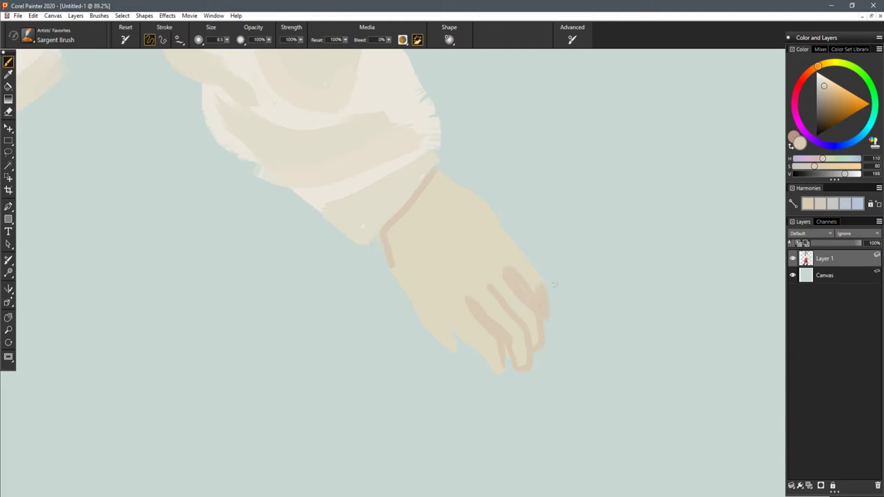
mouse_move(535, 321)
mouse_down()
mouse_move(516, 344)
mouse_move(512, 336)
mouse_up()
drag(484, 298, 506, 330)
drag(488, 282, 516, 312)
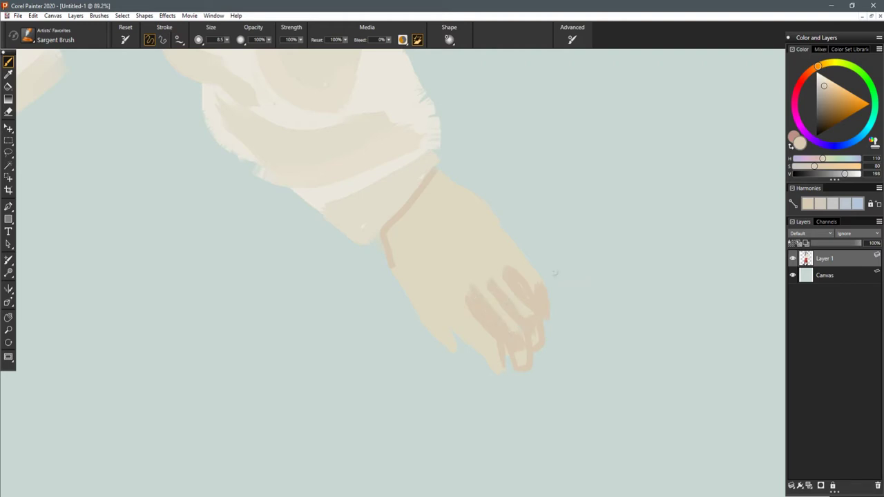
mouse_move(485, 274)
mouse_down()
mouse_move(493, 275)
mouse_move(467, 297)
mouse_up()
drag(515, 270, 519, 259)
- Shade the index finger and carry the beige shadow from it up to the wrist, enlarging the brush to 12.8
mouse_move(440, 306)
mouse_down()
mouse_move(497, 359)
mouse_move(494, 370)
mouse_up()
drag(462, 334, 478, 351)
drag(432, 294, 441, 305)
mouse_move(410, 212)
mouse_down()
mouse_move(421, 251)
mouse_move(456, 310)
mouse_up()
drag(411, 246, 433, 292)
mouse_move(401, 215)
mouse_down()
mouse_move(413, 264)
mouse_move(406, 269)
mouse_up()
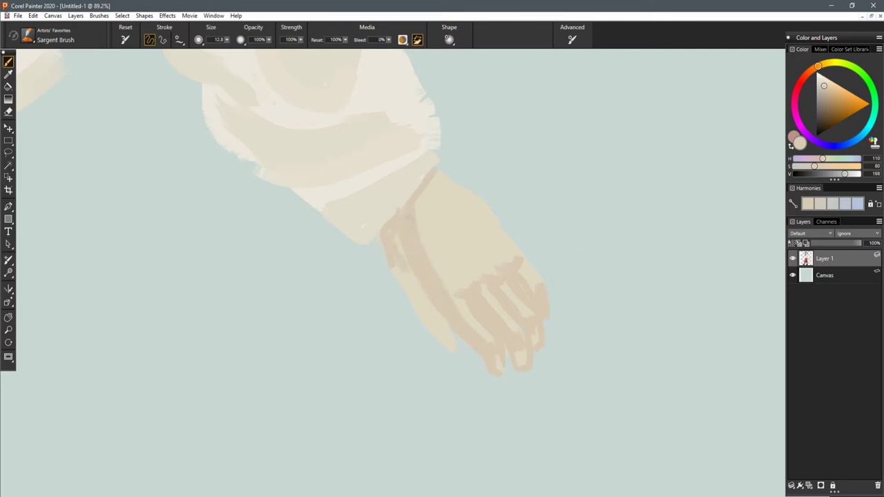
- Fill the thumb and thumb side of the outstretched hand with solid beige shadow, enlarging the brush to 25.9
mouse_move(439, 336)
mouse_down()
mouse_move(458, 348)
mouse_move(396, 266)
mouse_up()
drag(397, 234, 429, 300)
scroll(440, 276, down, 8)
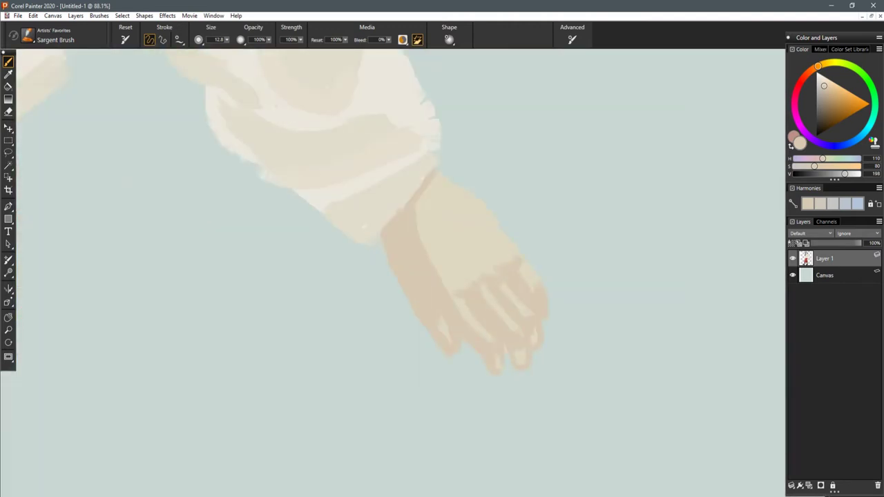
drag(459, 269, 466, 276)
drag(423, 201, 453, 305)
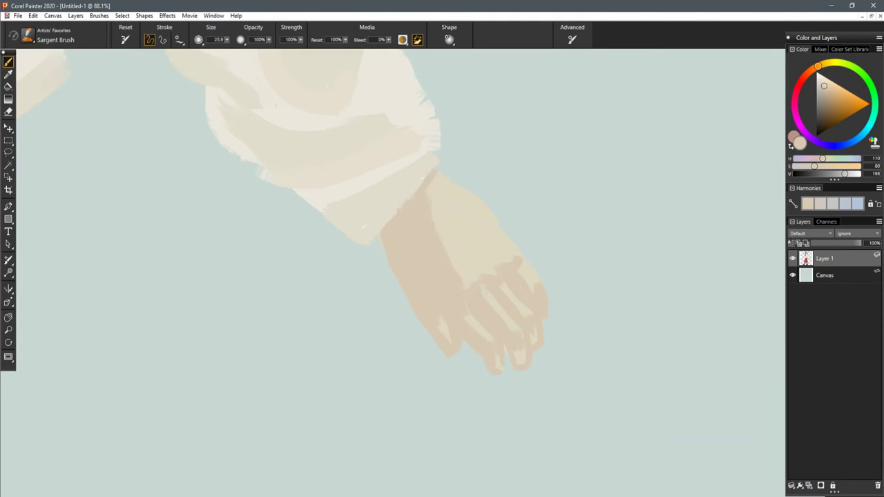
- Soften the knuckle shading, sample the light skin of H 118, S 75, V 208 and repaint the highlights along the fingers
mouse_move(481, 285)
mouse_down()
mouse_move(489, 294)
mouse_move(500, 274)
mouse_up()
alt+click(485, 326)
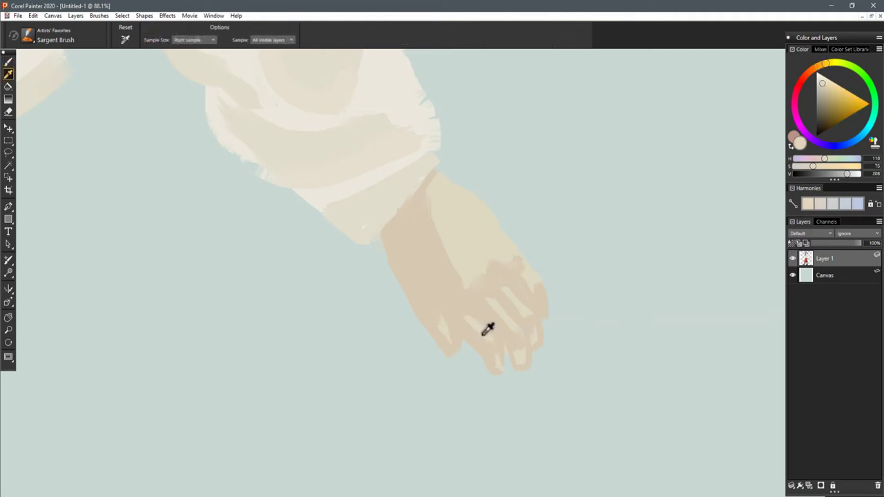
drag(481, 322, 491, 339)
mouse_move(488, 288)
mouse_down()
mouse_move(509, 328)
mouse_move(523, 307)
mouse_up()
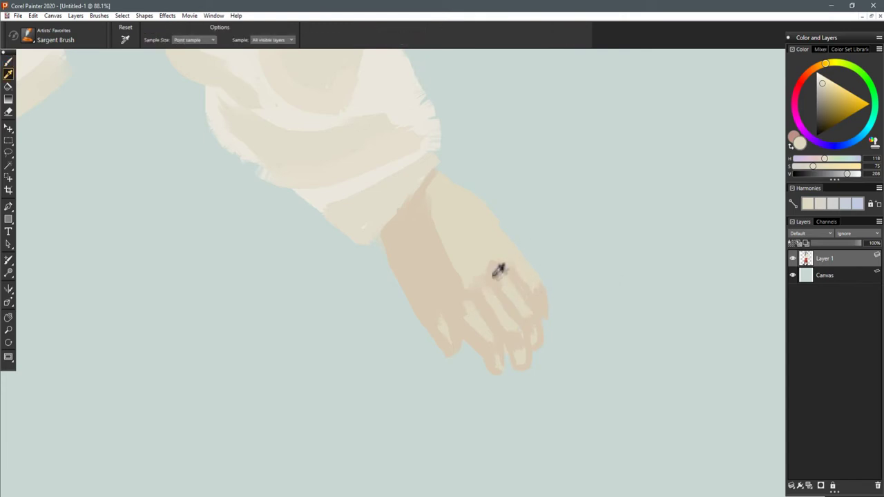
- Sample the beige of H 110, S 80, V 198, refine the knuckle shadows with a 12.2 brush and check the whole figure
alt+click(499, 270)
drag(510, 265, 520, 255)
drag(483, 272, 485, 266)
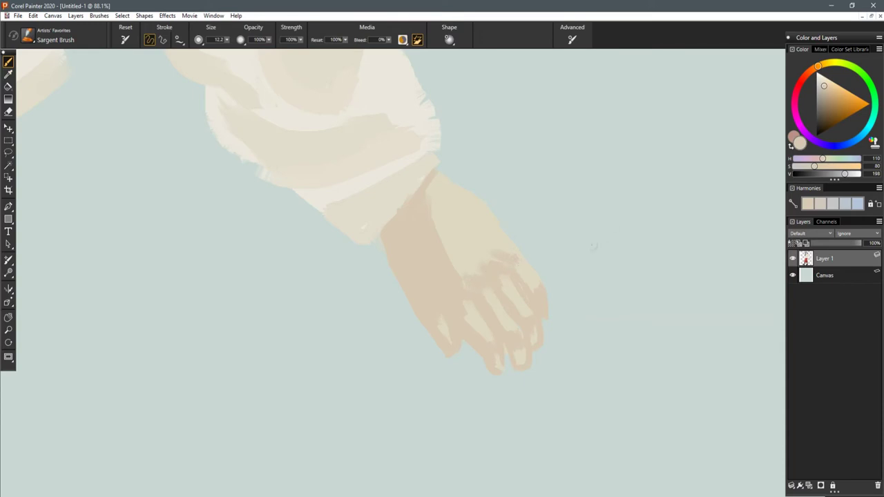
key(n)
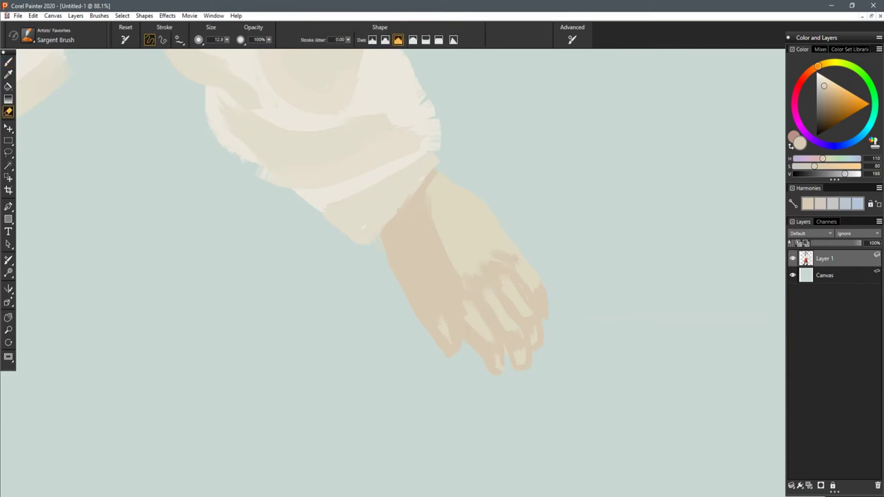
key(b)
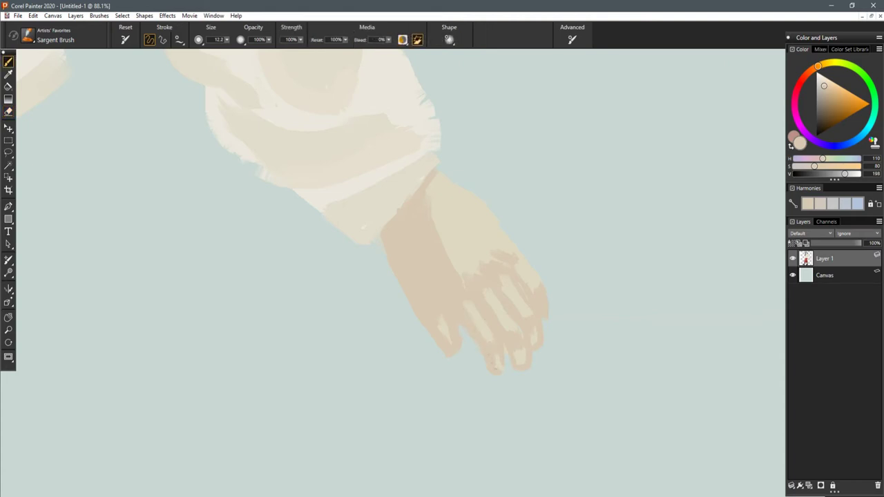
scroll(600, 273, down, 10)
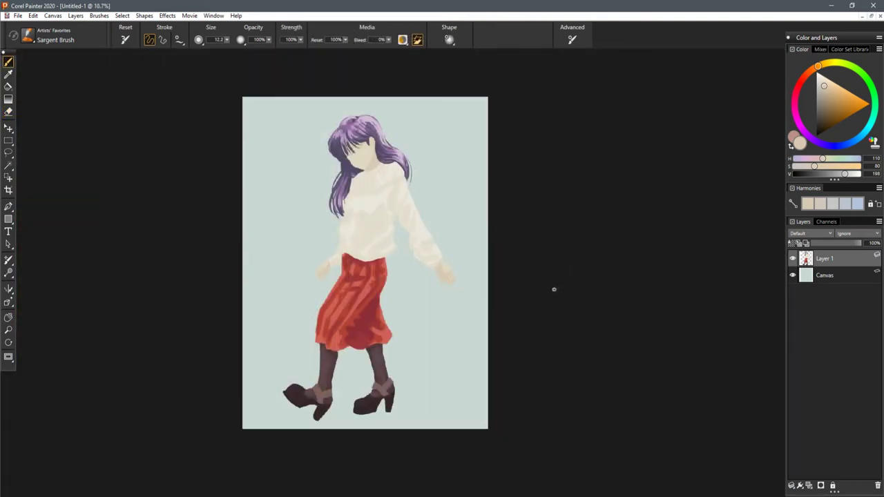
- Sample the mid purple of H 22, S 41, V 116 and refine the strands of the bangs and crown
scroll(352, 147, up, 8)
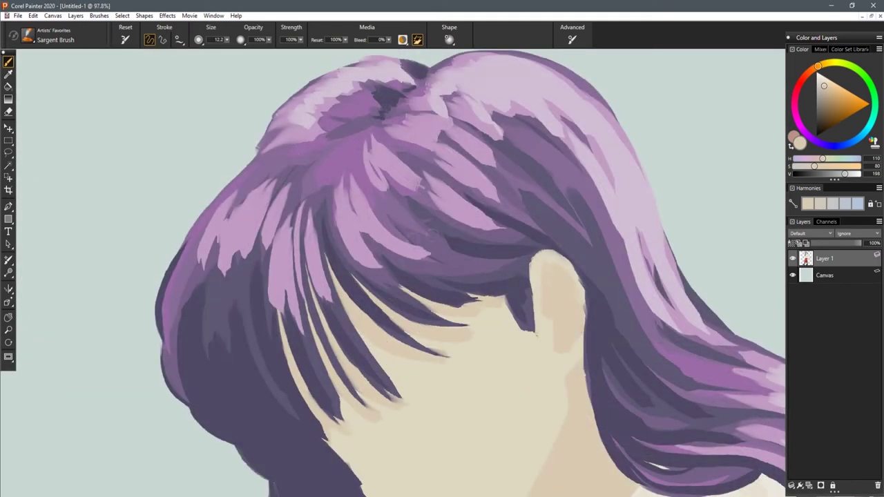
alt+click(418, 235)
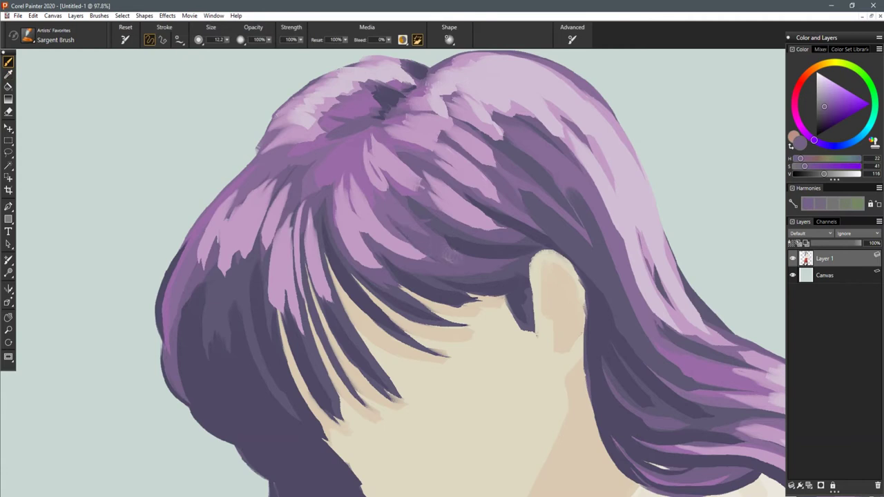
drag(266, 266, 271, 314)
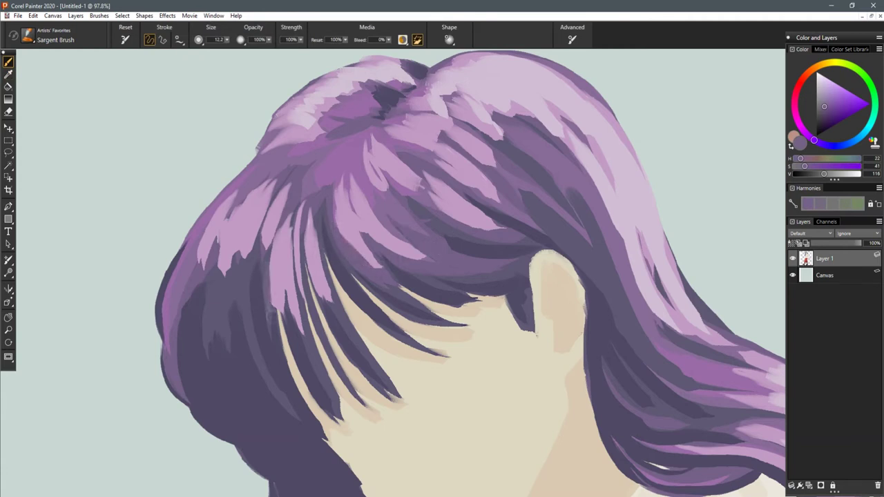
drag(318, 229, 331, 301)
mouse_move(271, 192)
mouse_down()
mouse_move(249, 262)
mouse_move(218, 283)
mouse_up()
drag(219, 237, 198, 279)
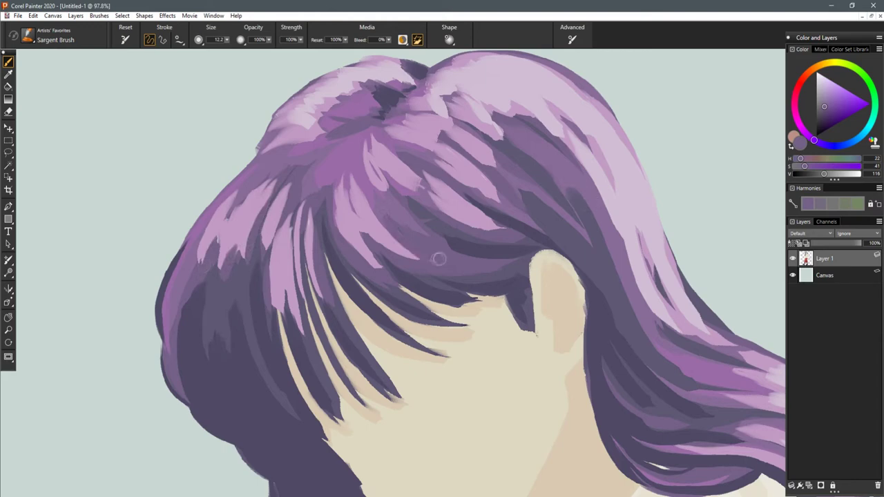
drag(433, 205, 537, 215)
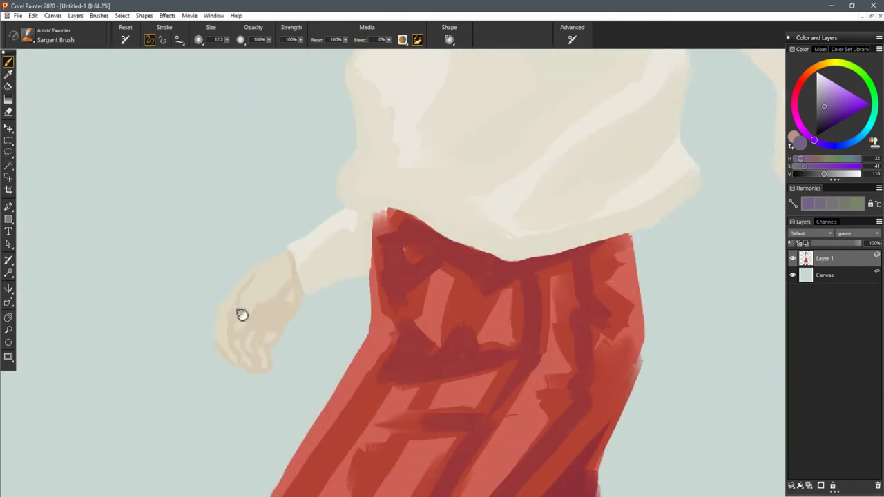
- Sample the beige neck shadow, shift it to H 105, S 86, V 178, and undo the trial strokes on the lowered hand
key(d)
click(275, 313)
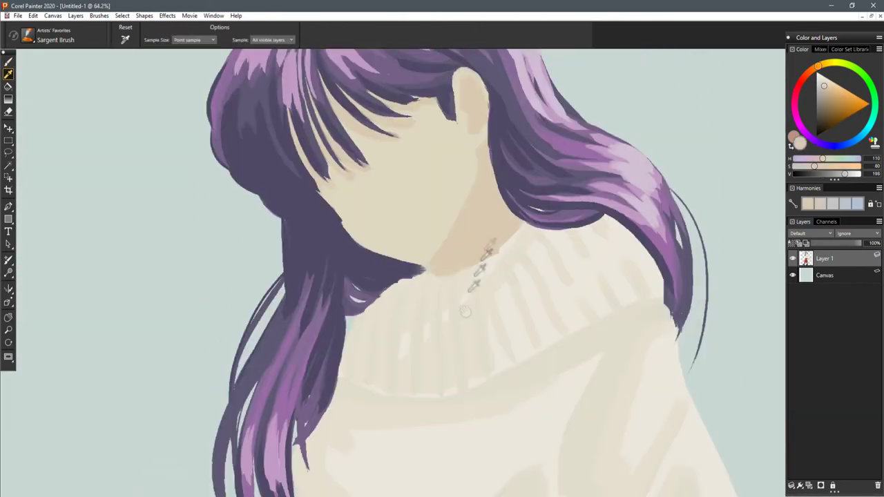
key(b)
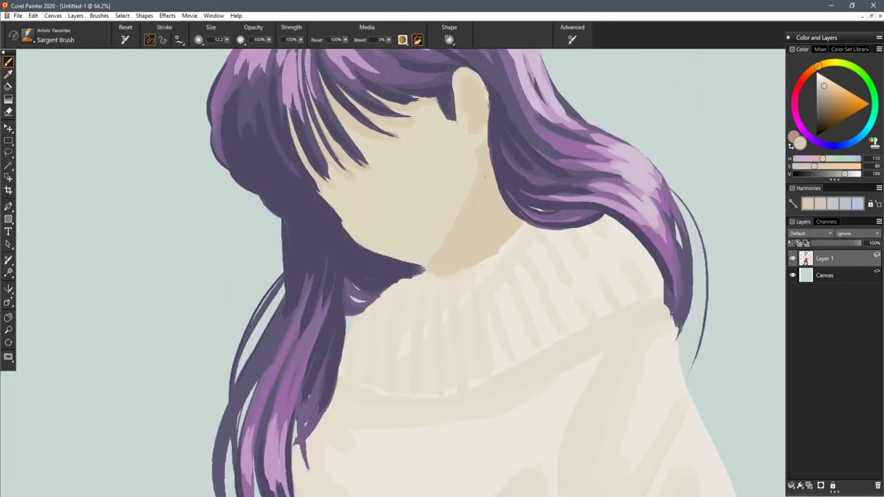
drag(412, 369, 463, 213)
drag(419, 470, 454, 231)
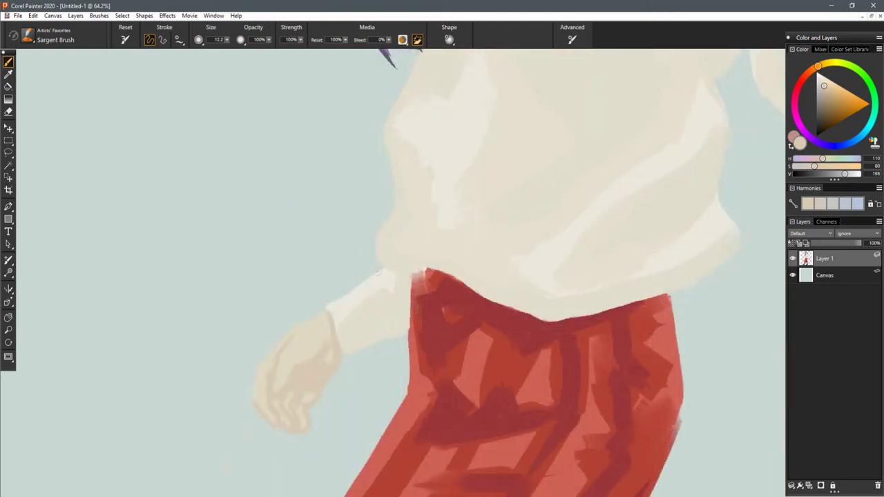
drag(844, 174, 839, 174)
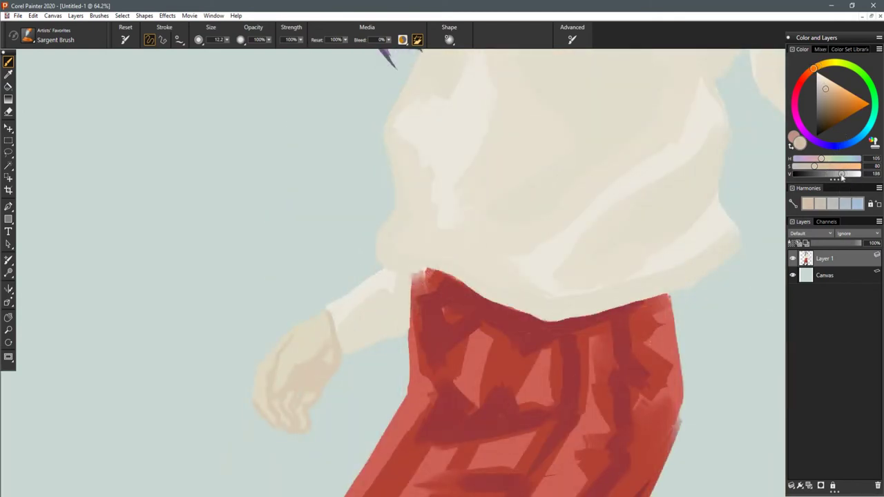
drag(319, 359, 301, 381)
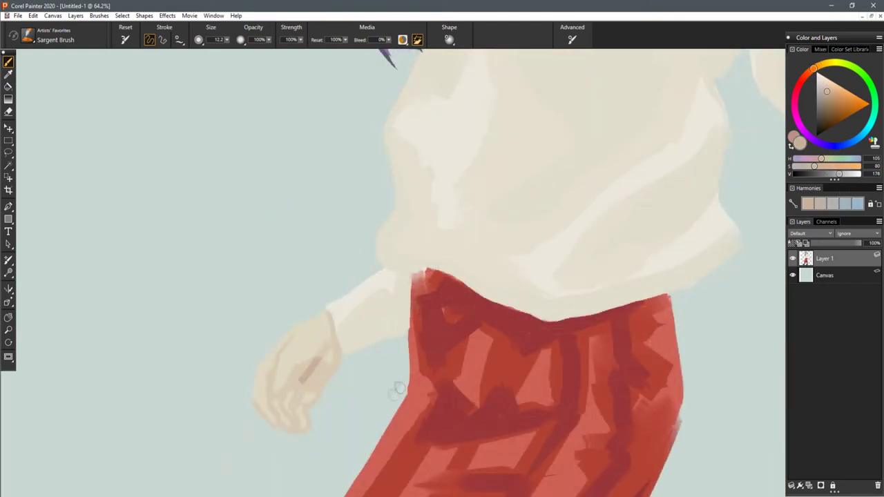
drag(397, 388, 468, 302)
drag(813, 167, 817, 167)
key(ctrl+z)
drag(391, 283, 375, 295)
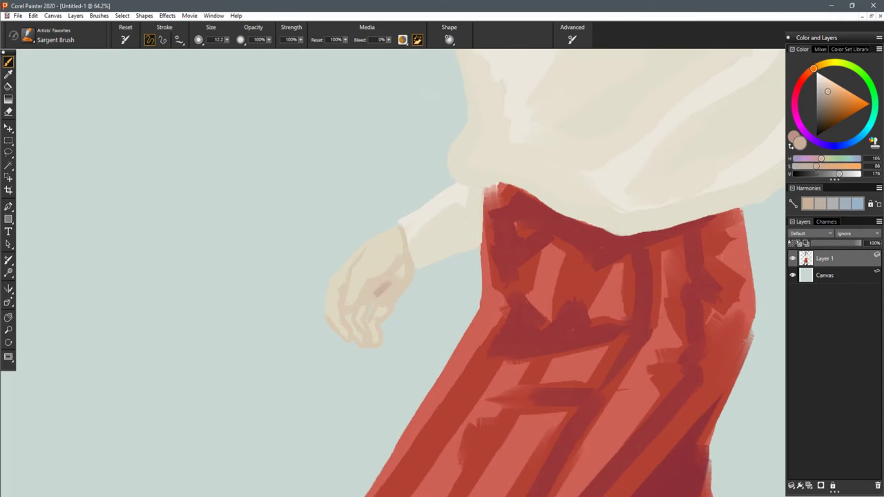
key(ctrl+z)
- Paint darker shadows along the lowered hand's palm crease, palm and finger edges, reducing the brush size for the fingers
drag(400, 265, 346, 311)
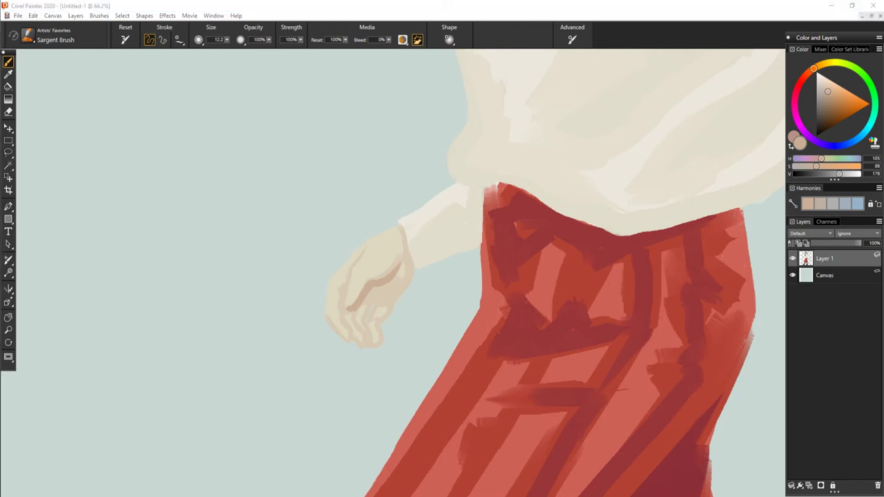
mouse_move(366, 303)
mouse_down()
mouse_move(392, 309)
mouse_move(377, 294)
mouse_up()
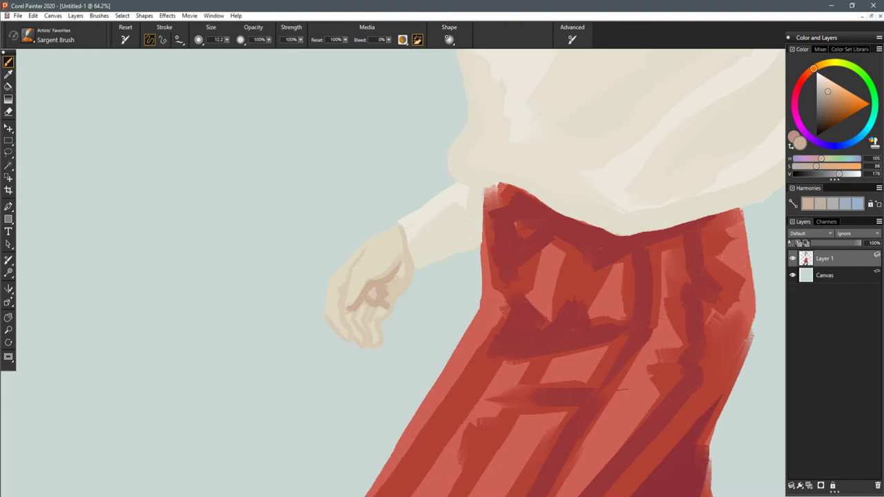
mouse_move(411, 270)
mouse_down()
mouse_move(396, 301)
mouse_move(390, 284)
mouse_move(334, 316)
mouse_move(360, 326)
mouse_move(365, 348)
mouse_move(372, 342)
mouse_move(354, 319)
mouse_move(371, 314)
mouse_move(383, 347)
mouse_up()
key([)
drag(377, 323, 381, 342)
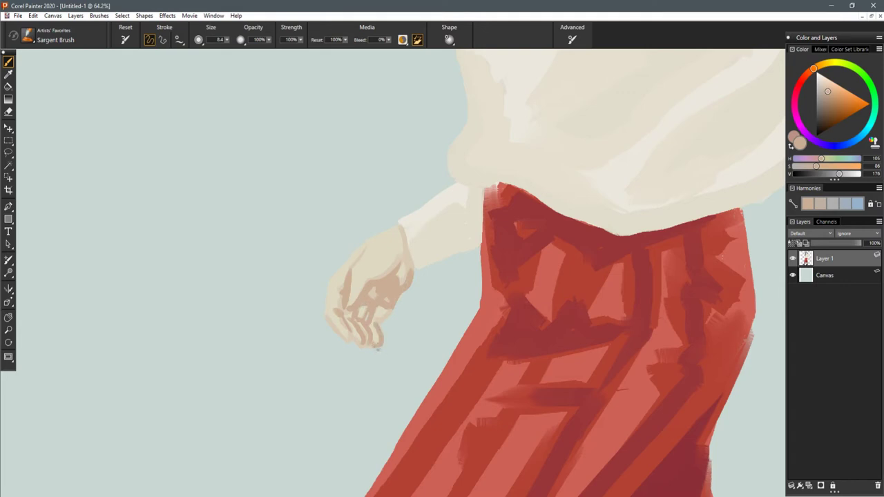
mouse_move(354, 338)
mouse_down()
mouse_move(372, 349)
mouse_move(330, 321)
mouse_move(324, 301)
mouse_move(348, 344)
mouse_up()
key(ctrl+z)
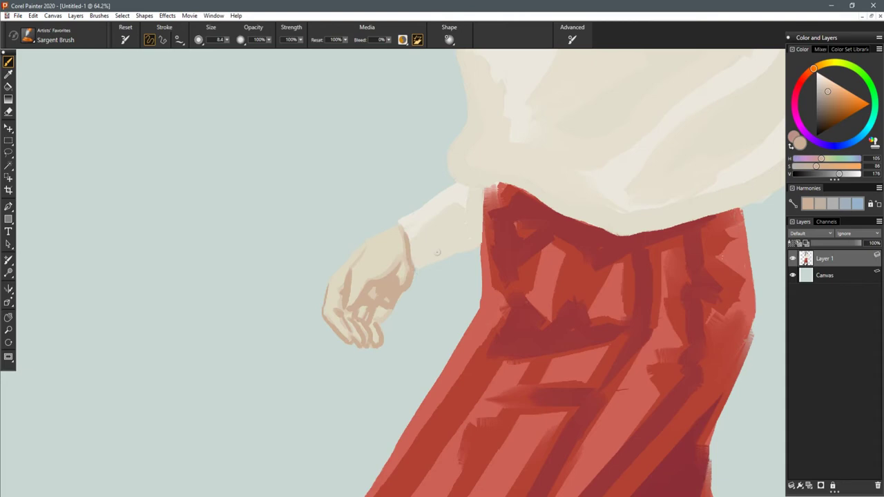
- Resample the darker skin shadow of H 105, S 86, V 178 and line the outstretched hand's cuff edge and the gaps between its fingers
key(ctrl+0)
scroll(607, 304, up, 11)
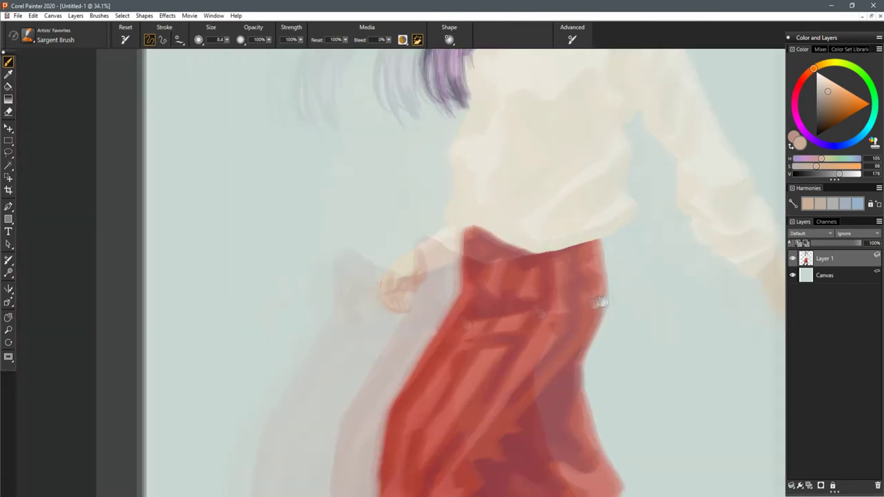
drag(600, 302, 534, 333)
scroll(534, 333, up, 7)
scroll(287, 435, up, 3)
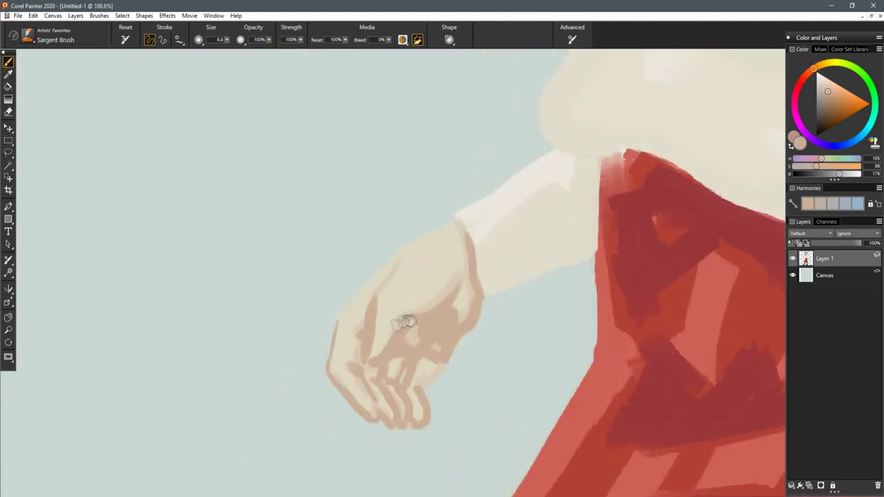
alt+click(375, 352)
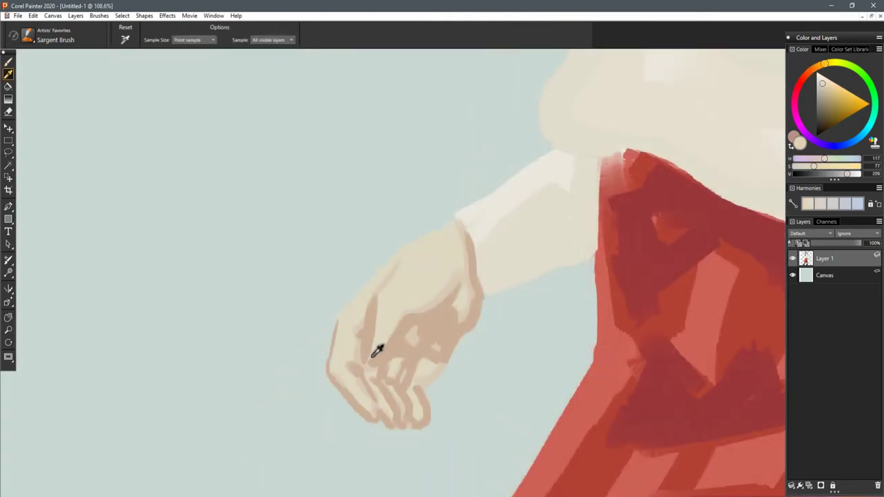
alt+click(448, 325)
scroll(450, 322, down, 6)
drag(480, 326, 14, 328)
scroll(452, 297, up, 3)
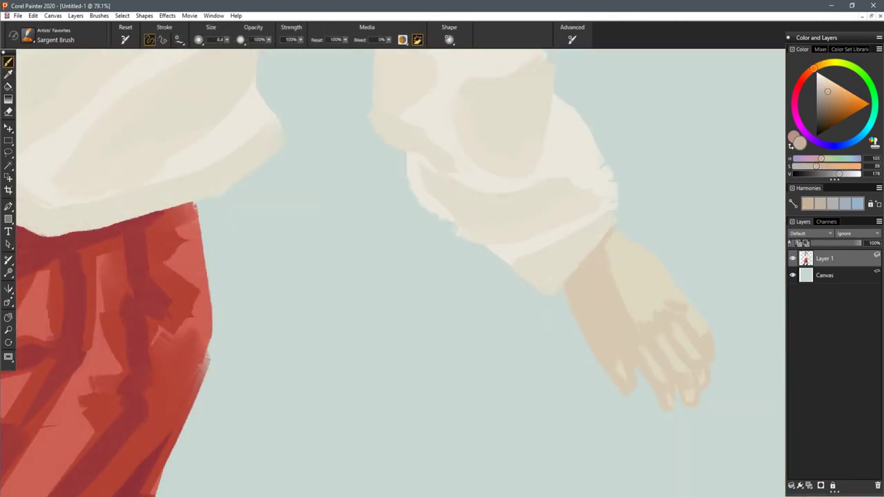
drag(609, 233, 568, 285)
mouse_move(605, 340)
mouse_down()
mouse_move(483, 285)
mouse_move(547, 319)
mouse_move(564, 350)
mouse_move(557, 337)
mouse_up()
drag(533, 263, 578, 336)
mouse_move(580, 288)
mouse_down()
mouse_move(590, 311)
mouse_move(552, 258)
mouse_move(581, 290)
mouse_up()
drag(487, 274, 542, 348)
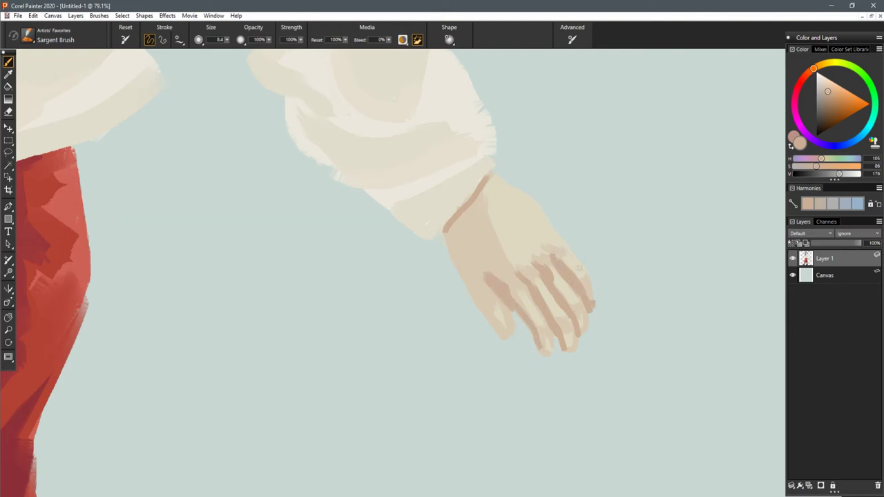
- Extend the darker shadows around the knuckles and fingertips of the outstretched hand, enlarging the brush to 9.9
mouse_move(537, 287)
mouse_down()
mouse_move(515, 281)
mouse_move(539, 278)
mouse_up()
drag(581, 334, 587, 326)
drag(541, 350, 572, 347)
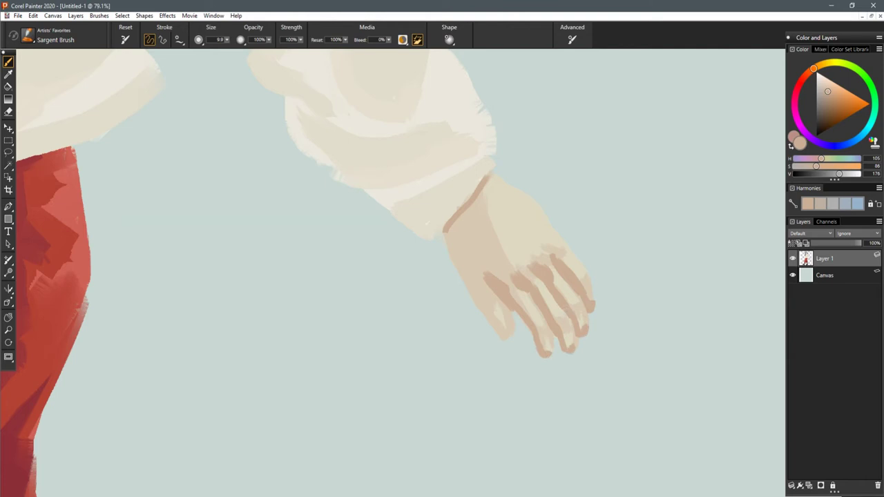
- Fill the thumb and thumb side of the outstretched hand with the darker shadow, enlarging the brush to 15.3, and check the figure
drag(510, 336, 496, 295)
mouse_move(497, 337)
mouse_down()
mouse_move(489, 305)
mouse_move(472, 288)
mouse_up()
drag(478, 258, 475, 262)
drag(491, 301, 467, 264)
drag(466, 212, 476, 261)
mouse_move(458, 219)
mouse_down()
mouse_move(452, 234)
mouse_move(465, 280)
mouse_move(462, 225)
mouse_move(447, 241)
mouse_move(481, 258)
mouse_move(483, 271)
mouse_up()
mouse_move(469, 264)
mouse_down()
mouse_move(502, 272)
mouse_move(517, 336)
mouse_up()
scroll(449, 267, down, 4)
scroll(517, 335, down, 2)
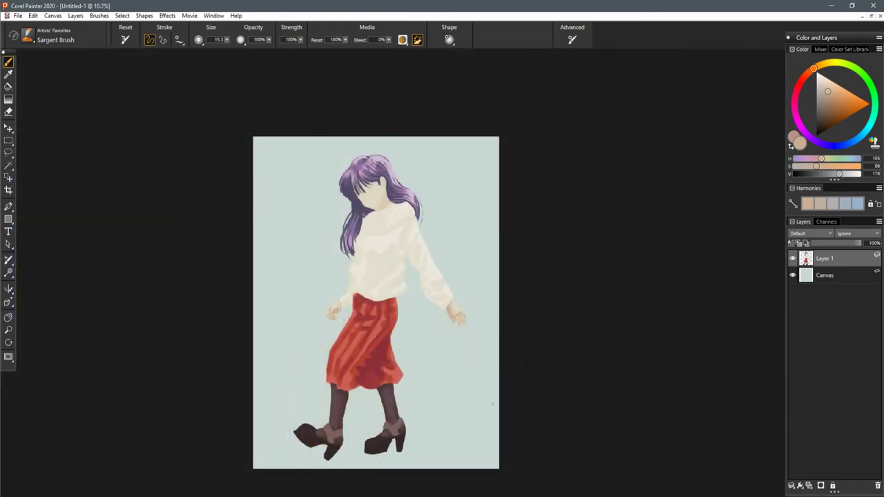
- Blend the finger shadows on the outstretched hand with a 10.2 brush at 10% opacity
scroll(449, 321, up, 7)
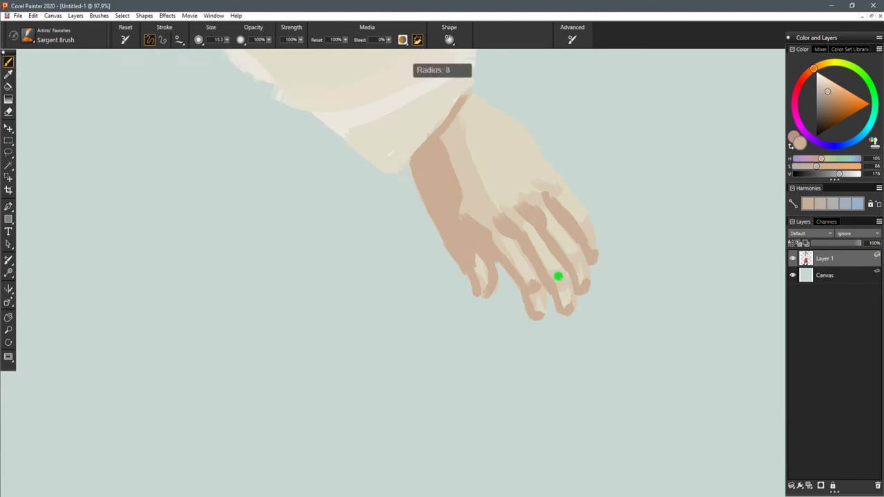
key(1)
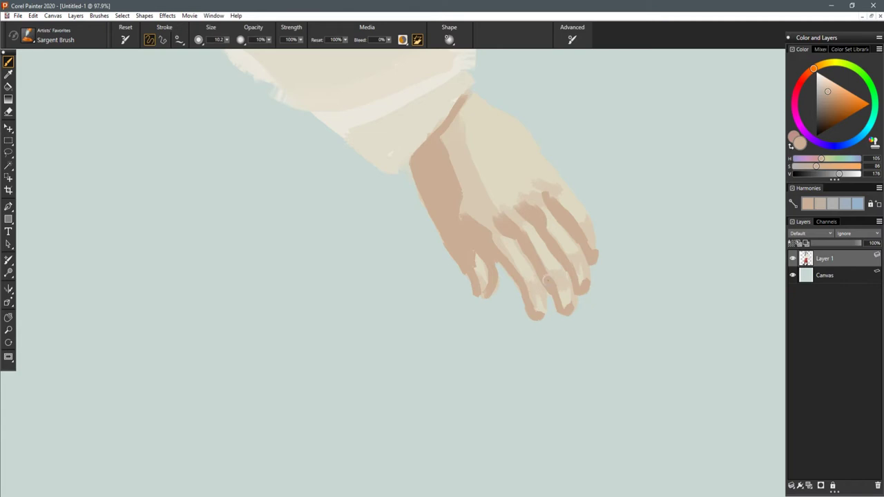
drag(551, 216, 537, 304)
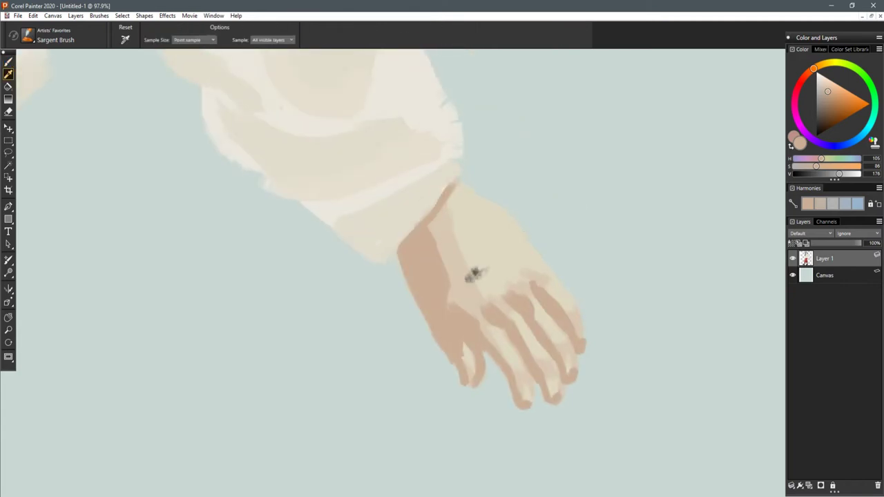
- Sample the beige of H 110, S 80, V 198 and blend the back of the outstretched hand with a 30.3 brush at 10% opacity
alt+click(467, 281)
key(bracketright)
key(bracketright)
key(bracketright)
key(bracketright)
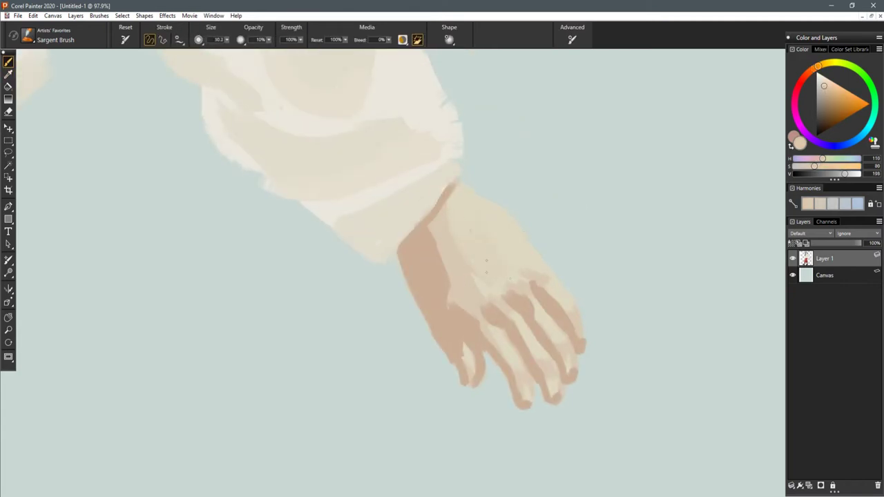
drag(467, 218, 465, 250)
mouse_move(455, 204)
mouse_down()
mouse_move(465, 239)
mouse_move(455, 276)
mouse_up()
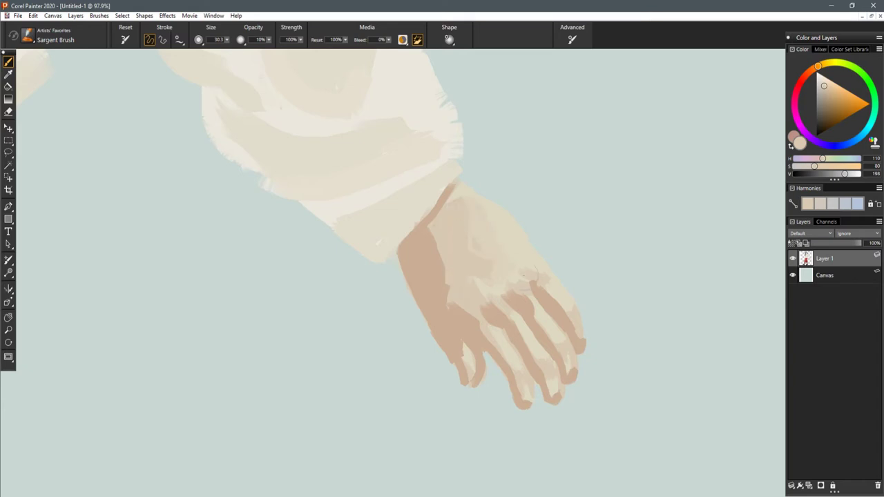
scroll(529, 274, down, 18)
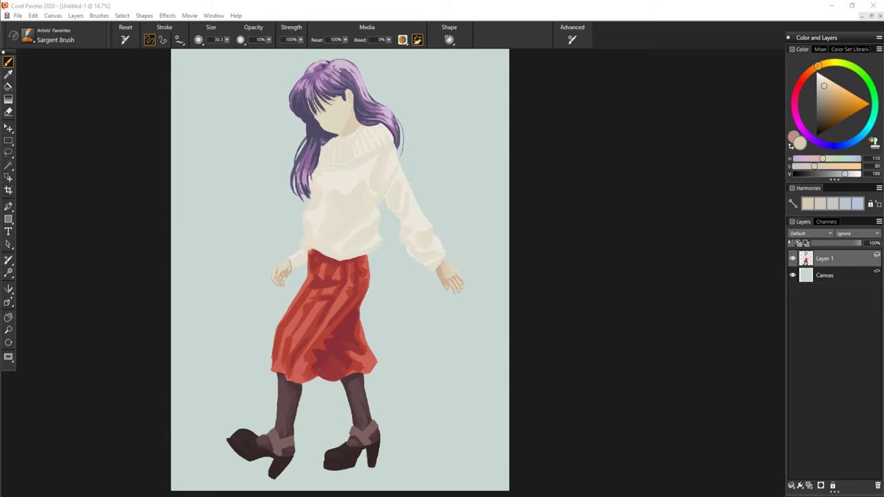
click(696, 72)
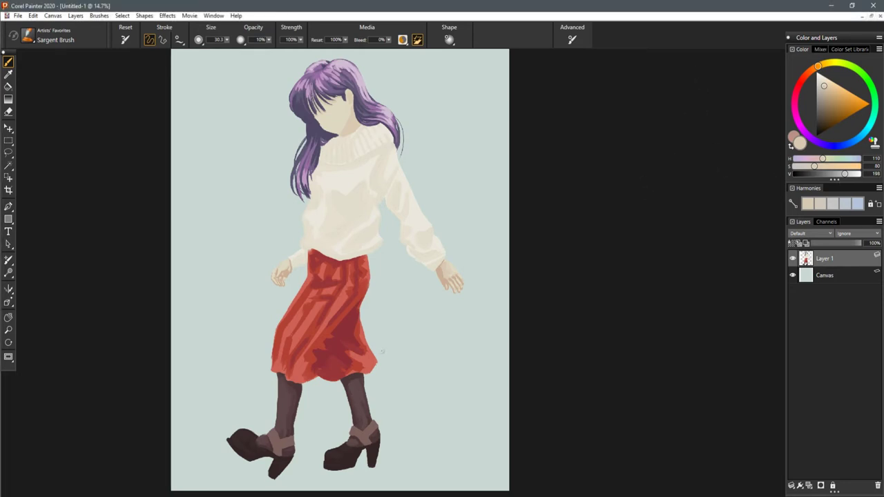
- Paint beige midtones over the back and thumb of the lowered hand with an 11.1 brush at 100% opacity
scroll(441, 274, up, 6)
scroll(303, 304, up, 5)
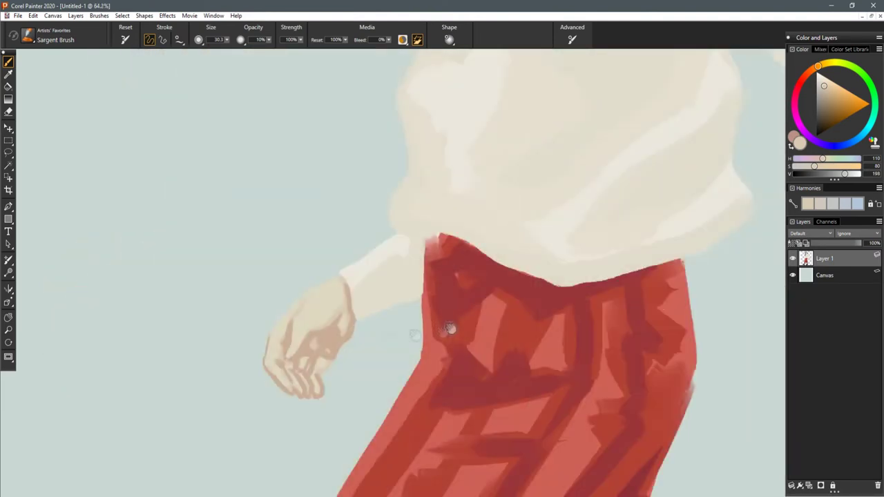
mouse_move(315, 338)
mouse_down()
mouse_move(384, 278)
mouse_move(409, 270)
mouse_up()
drag(315, 283, 317, 286)
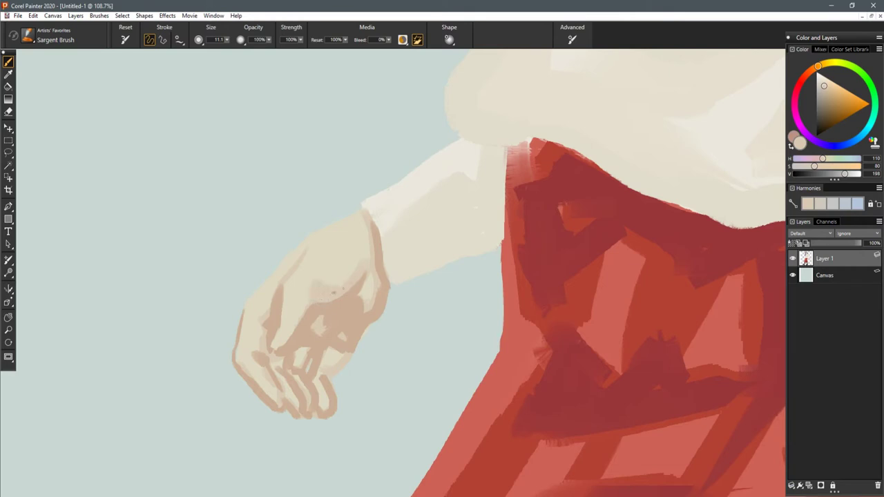
drag(353, 251, 351, 274)
mouse_move(284, 308)
mouse_down()
mouse_move(287, 325)
mouse_move(277, 333)
mouse_up()
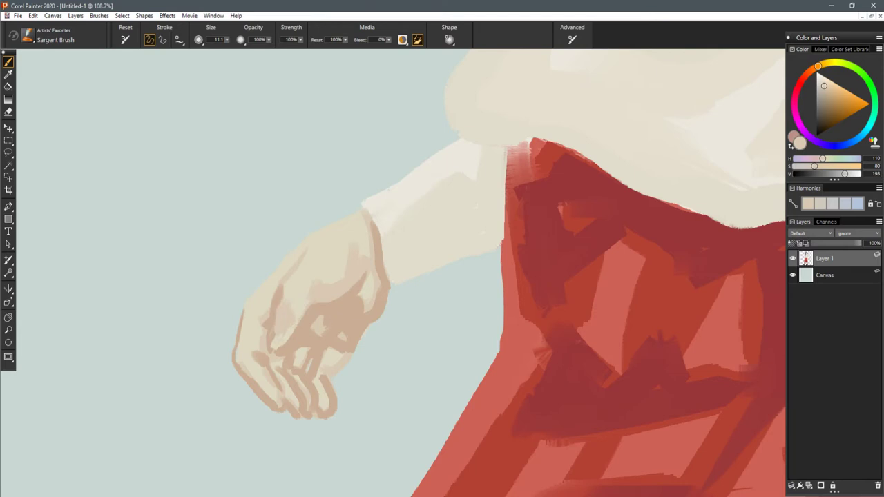
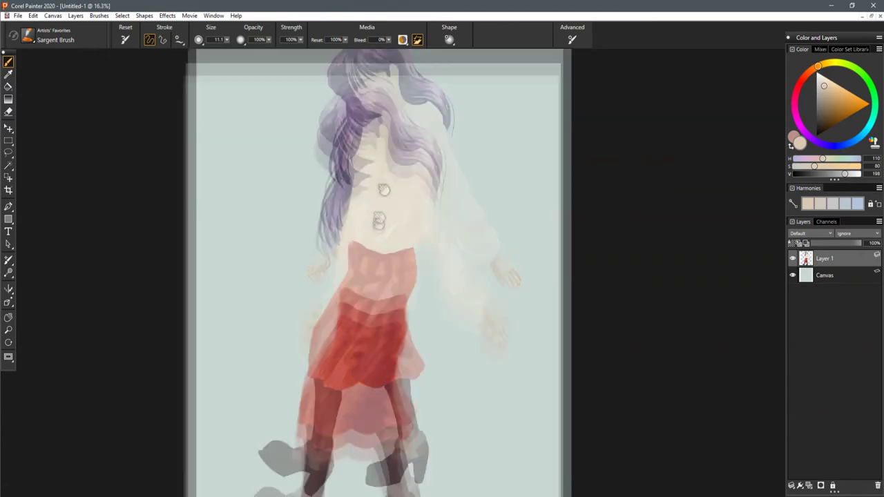
- Sample the darker skin shadow of H 105, S 86, V 176 and paint the jawline shadow from below the ear to the chin
drag(399, 207, 400, 222)
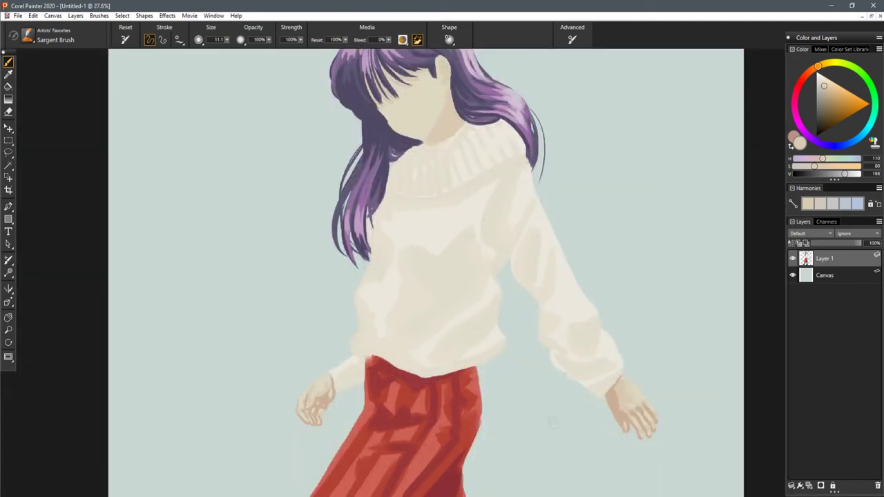
alt+click(570, 340)
drag(479, 208, 518, 398)
scroll(497, 318, up, 6)
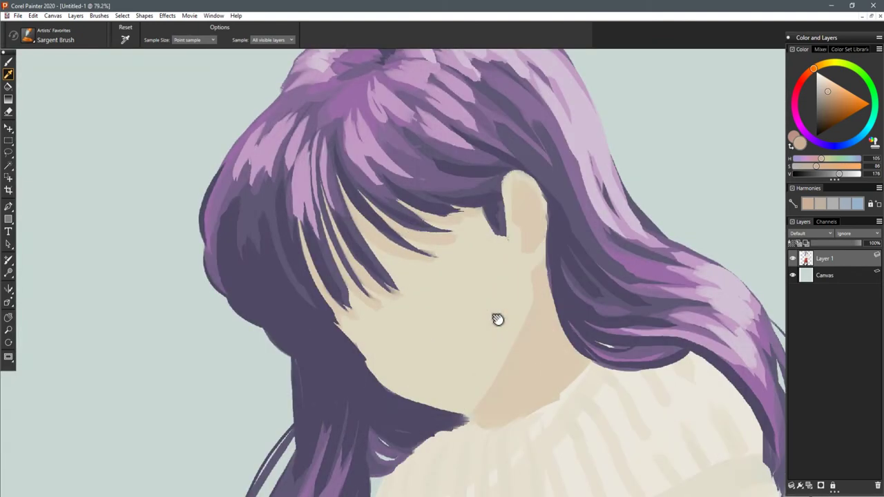
drag(541, 261, 535, 300)
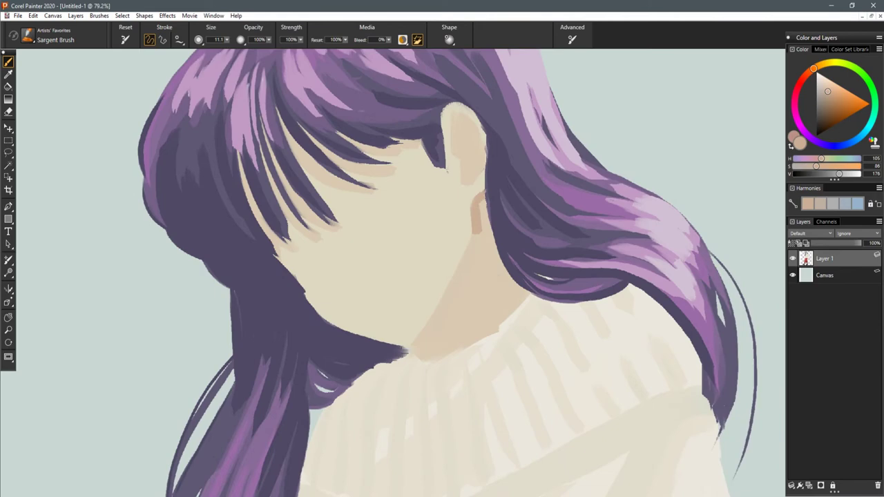
drag(477, 234, 422, 334)
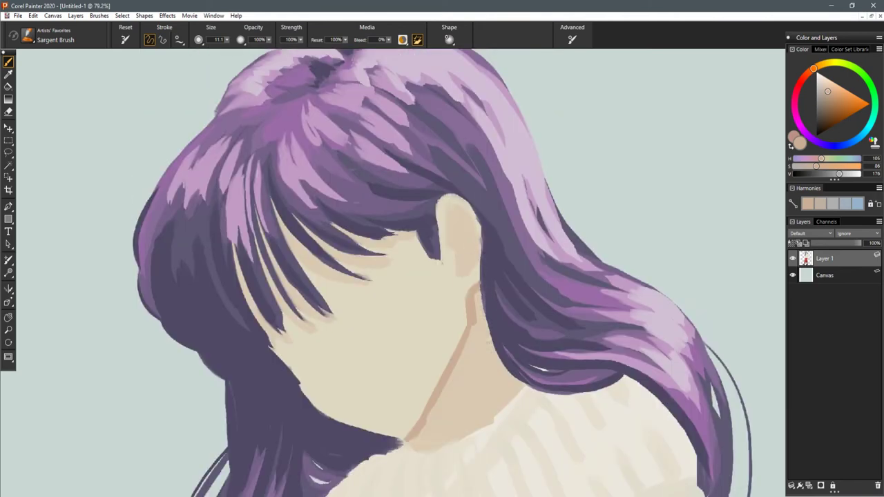
- Paint the inner ear folds with the darker skin shadow and check the whole figure
mouse_move(455, 207)
mouse_down()
mouse_move(449, 236)
mouse_move(458, 278)
mouse_up()
drag(474, 233, 459, 290)
mouse_move(454, 217)
mouse_down()
mouse_move(473, 234)
mouse_move(462, 264)
mouse_move(461, 253)
mouse_up()
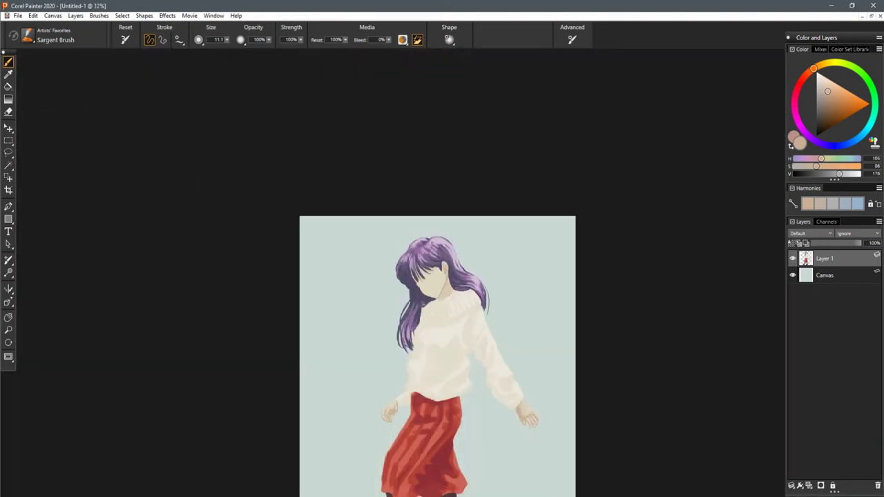
scroll(422, 264, up, 8)
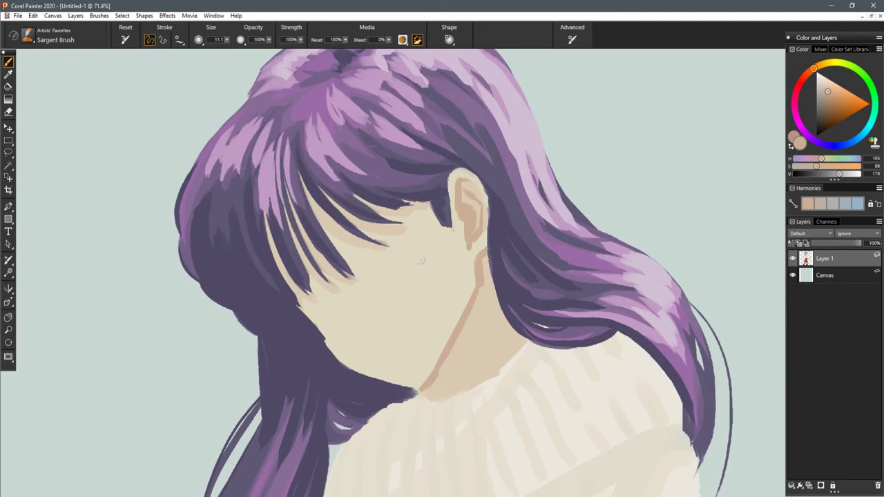
- Sample the hair's dark purple, darken it to H 9, S 35, V 79, and undo the trial eyelid stroke
key(d)
click(498, 218)
key(b)
drag(414, 224, 380, 272)
drag(817, 174, 814, 176)
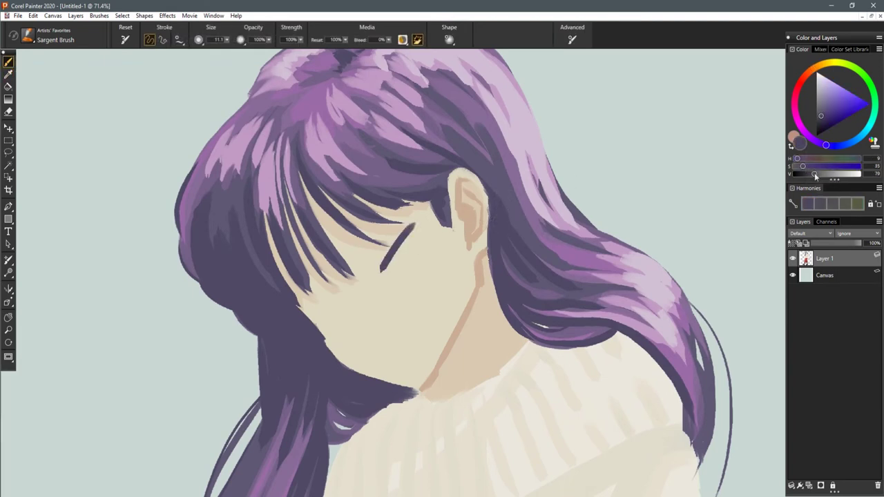
key(ctrl+z)
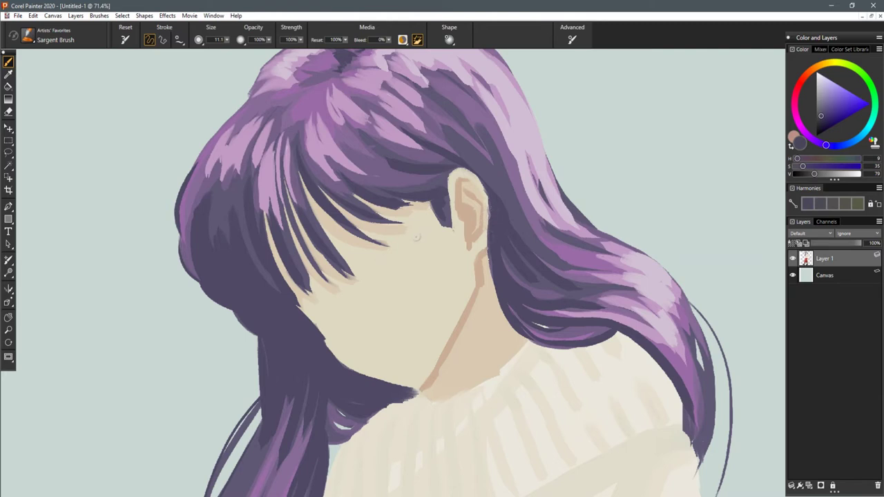
- Draw and thicken the curved upper lash lines of both eyes in dark purple with the 11.1 brush
mouse_move(412, 220)
mouse_down()
mouse_move(375, 251)
mouse_move(374, 281)
mouse_up()
mouse_move(355, 304)
mouse_down()
mouse_move(330, 295)
mouse_move(329, 335)
mouse_move(315, 322)
mouse_move(336, 297)
mouse_up()
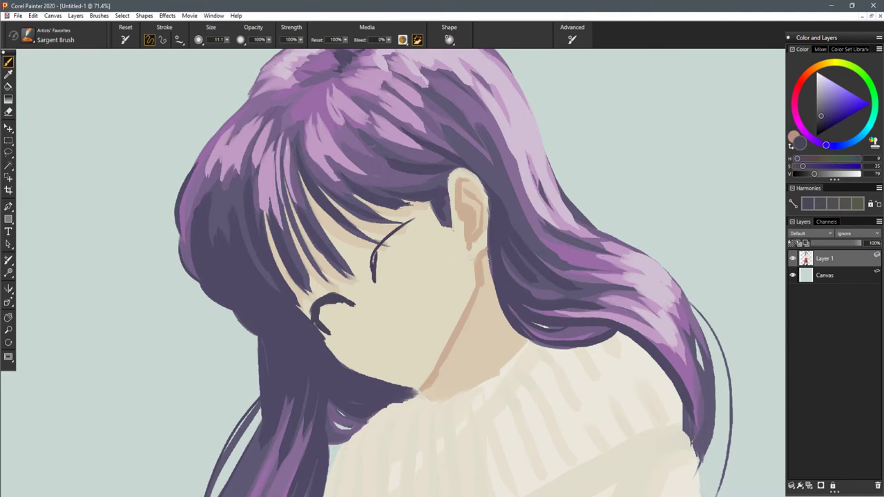
drag(344, 302, 358, 308)
drag(380, 243, 377, 282)
alt+click(384, 295)
alt+click(379, 265)
alt+click(379, 262)
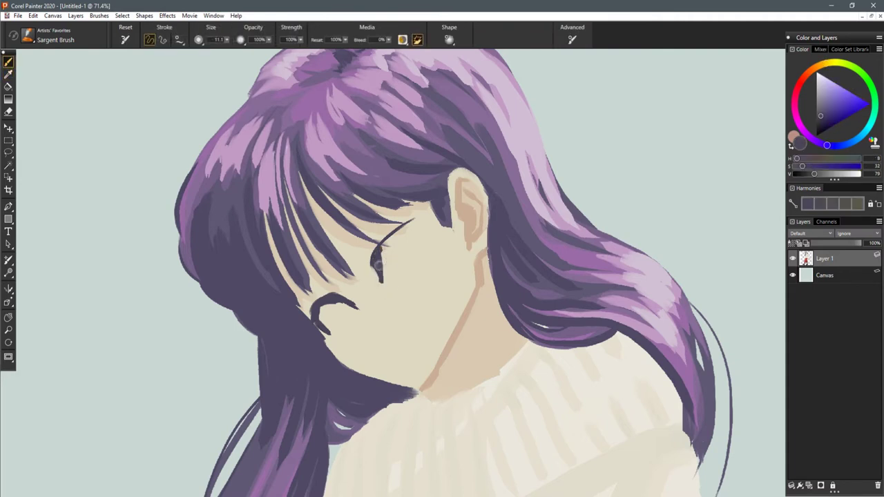
mouse_move(384, 246)
mouse_down()
mouse_move(420, 219)
mouse_move(383, 252)
mouse_up()
- Thicken the near eye's lash line and extend it down at the outer corner in dark purple
scroll(425, 227, down, 5)
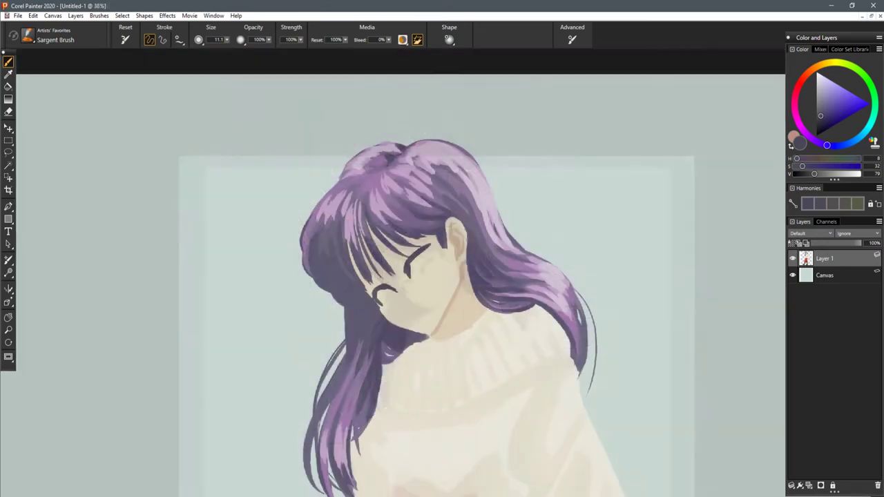
drag(445, 237, 415, 162)
scroll(386, 199, up, 3)
scroll(375, 200, up, 2)
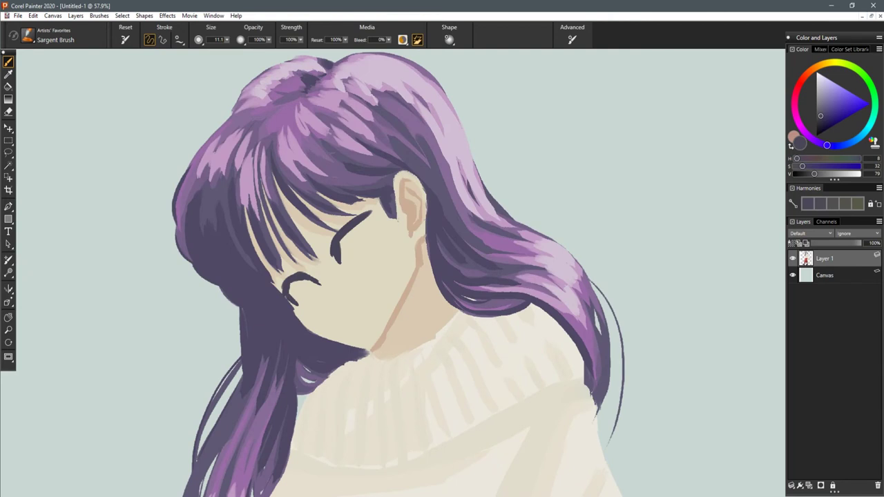
scroll(435, 256, up, 2)
drag(345, 189, 344, 209)
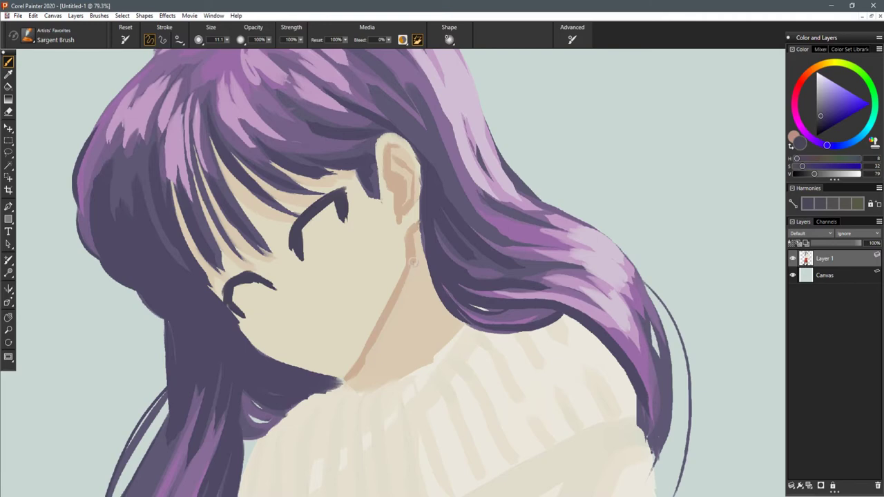
mouse_move(400, 278)
mouse_down()
mouse_move(425, 294)
mouse_move(461, 296)
mouse_up()
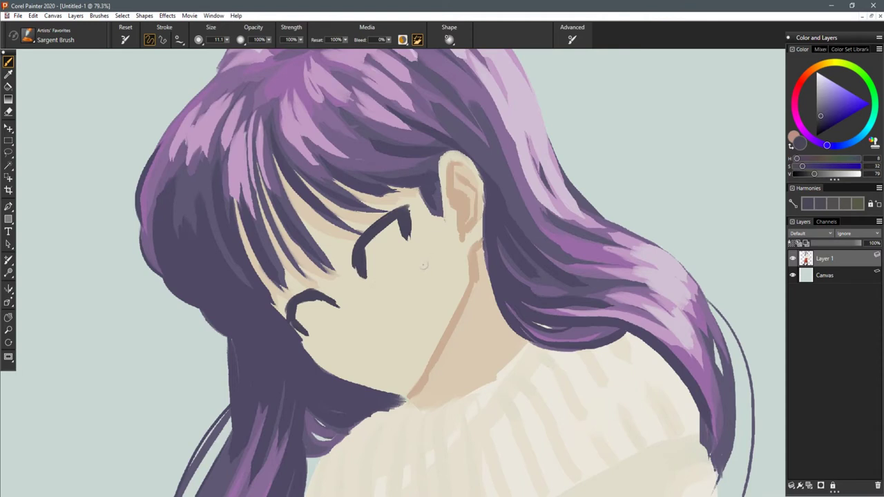
- Sample the skin shadow of H 105, S 86, V 176, paint a thin nose line, and check the whole figure
alt+click(449, 336)
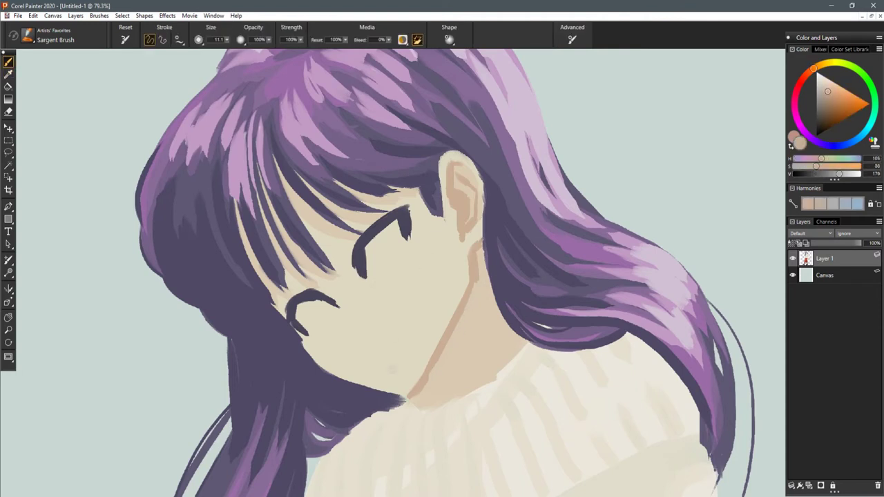
mouse_move(343, 309)
mouse_down()
mouse_move(345, 336)
mouse_move(363, 342)
mouse_up()
key(XF86AudioLowerVolume)
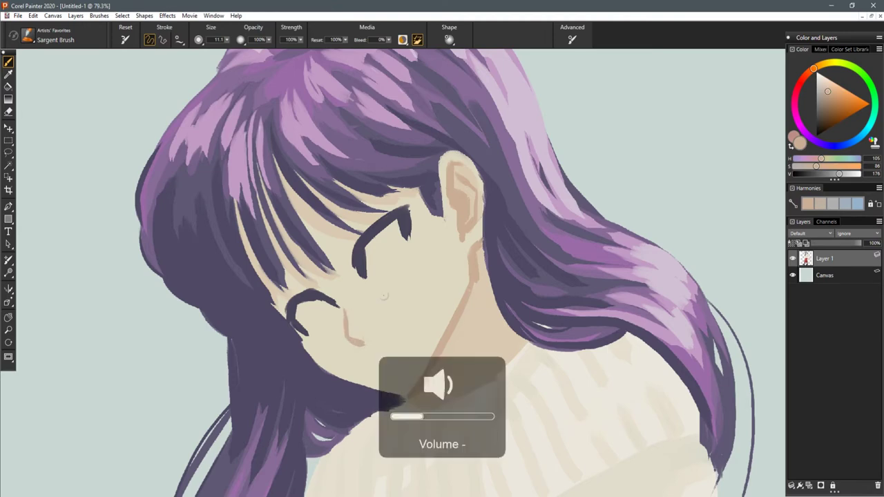
scroll(383, 296, down, 7)
drag(492, 326, 412, 235)
scroll(413, 235, down, 5)
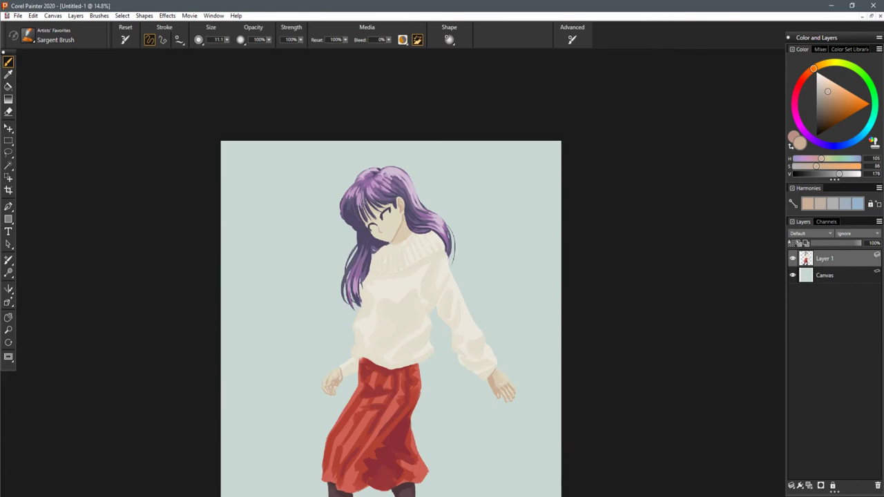
scroll(443, 275, down, 2)
scroll(392, 284, up, 9)
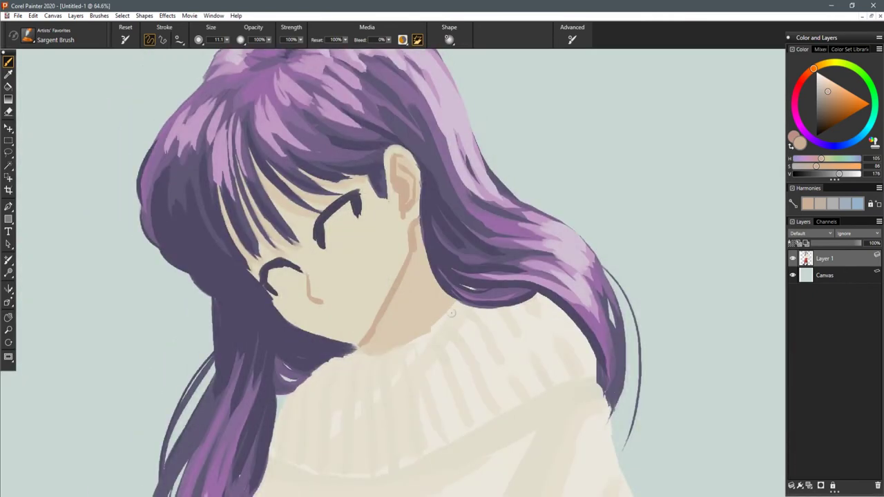
- Reshape the jaw and chin, alternating the face beige of H 118, S 75, V 208 with the skin shadow of H 105, S 86, V 176
alt+click(373, 306)
drag(357, 343, 367, 341)
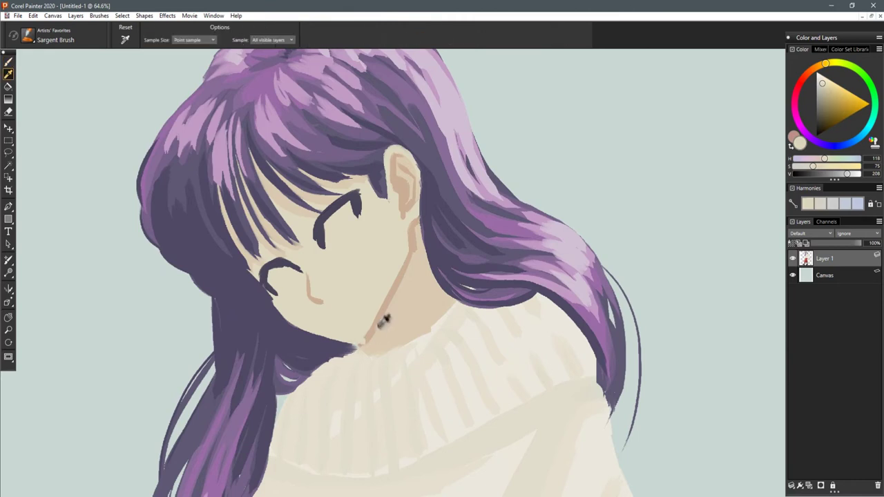
alt+click(383, 328)
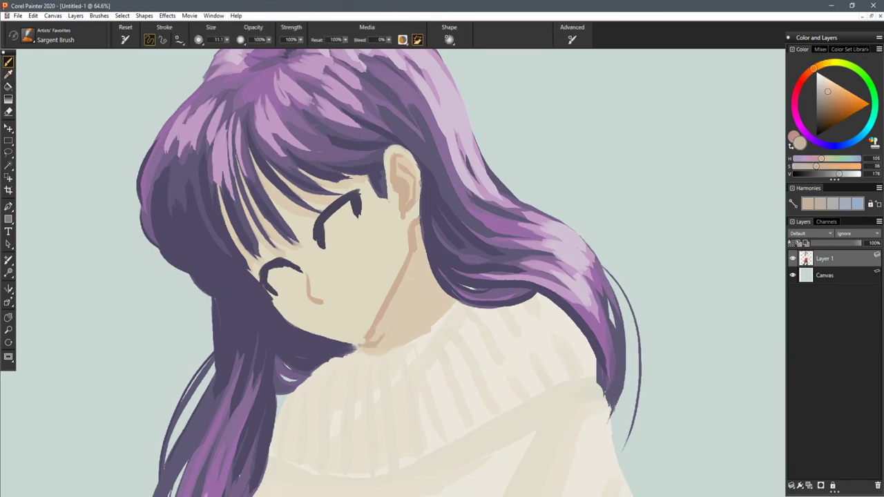
drag(413, 263, 393, 317)
mouse_move(406, 289)
mouse_down()
mouse_move(381, 338)
mouse_move(393, 326)
mouse_up()
drag(418, 261, 412, 267)
alt+click(392, 274)
mouse_move(411, 233)
mouse_down()
mouse_move(408, 274)
mouse_move(365, 344)
mouse_move(407, 258)
mouse_up()
- Resample the skin shadow, strengthen the shadow along the jaw edge down to the chin, and review the full figure
alt+click(394, 305)
drag(409, 304, 394, 336)
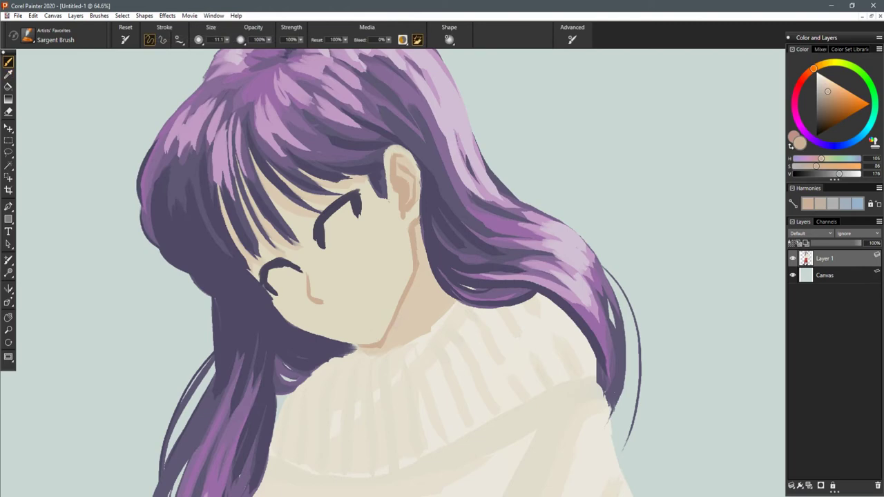
drag(413, 263, 376, 341)
drag(399, 291, 380, 341)
drag(394, 308, 387, 341)
scroll(417, 213, down, 10)
drag(424, 253, 376, 181)
scroll(409, 214, down, 7)
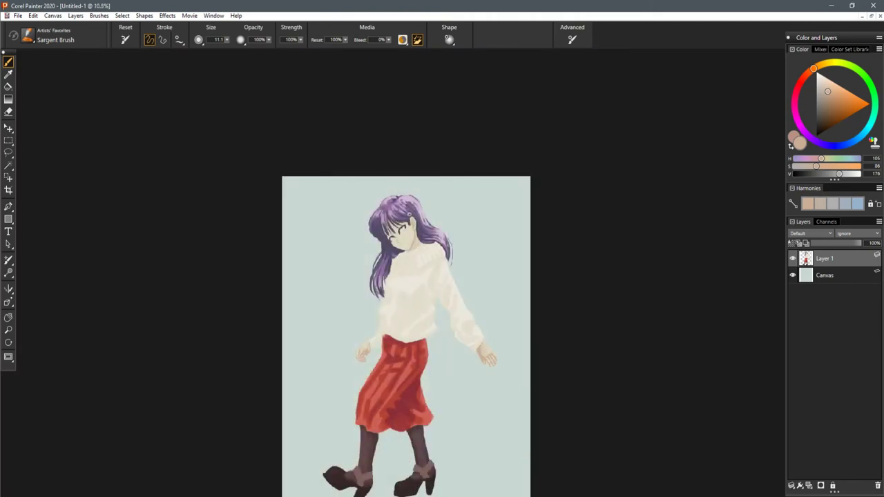
scroll(409, 215, up, 5)
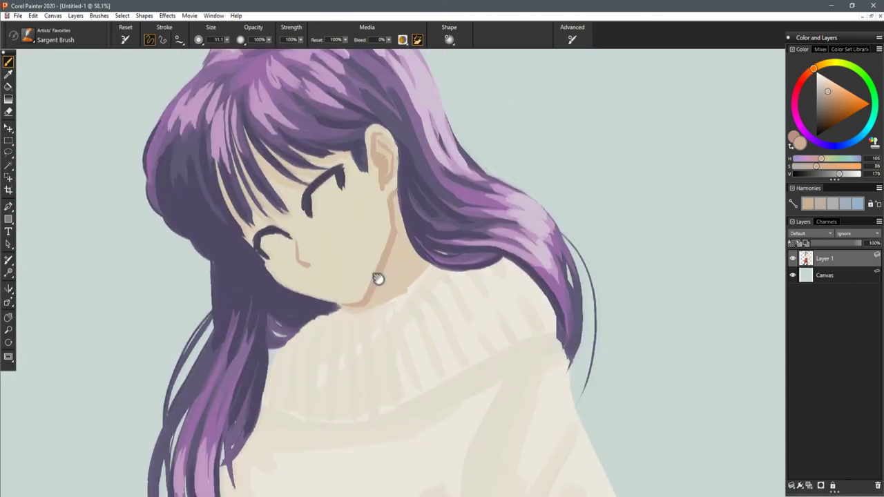
- Clean up the cheek and chin outline against the hair with the purple of H 9, S 41, V 87 and the face beige
alt+click(302, 313)
drag(259, 263, 278, 284)
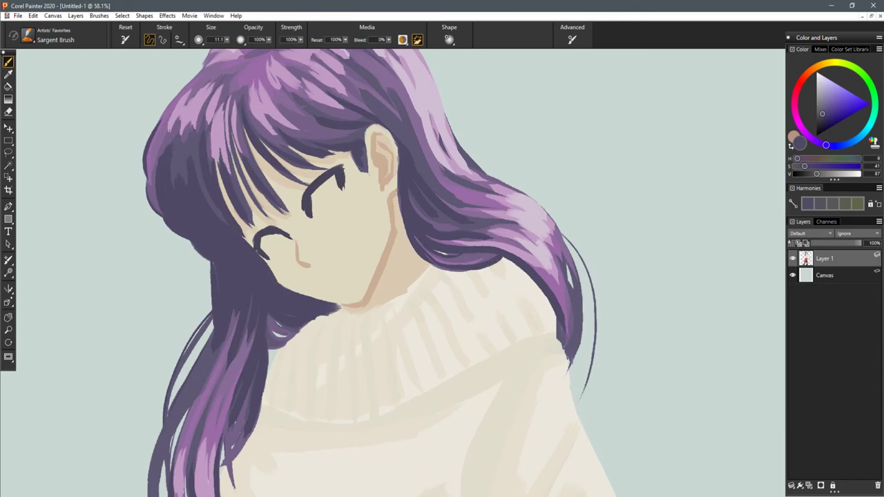
alt+click(292, 272)
drag(267, 267, 302, 293)
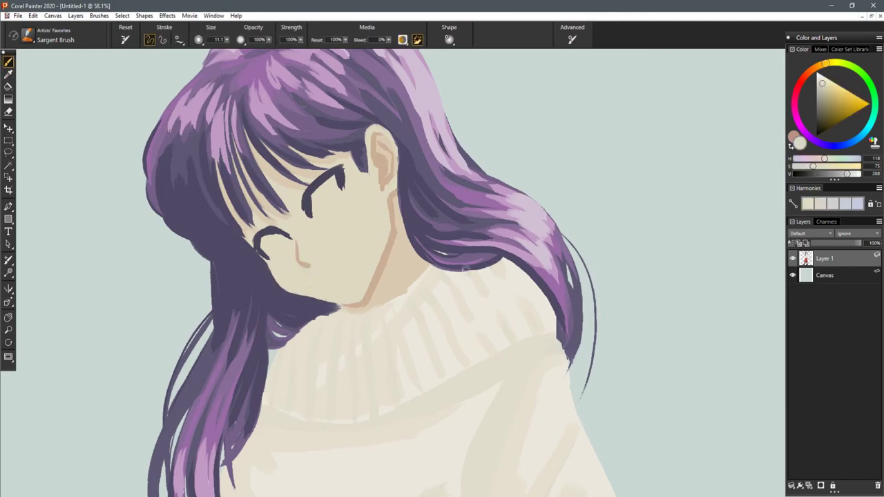
drag(442, 276, 456, 310)
drag(361, 335, 380, 327)
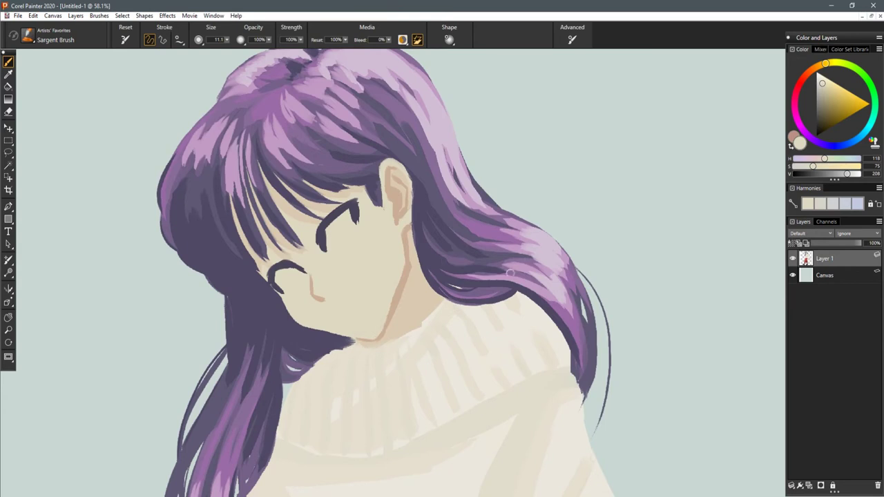
alt+click(338, 337)
mouse_move(353, 340)
mouse_down()
mouse_move(364, 343)
mouse_move(345, 343)
mouse_up()
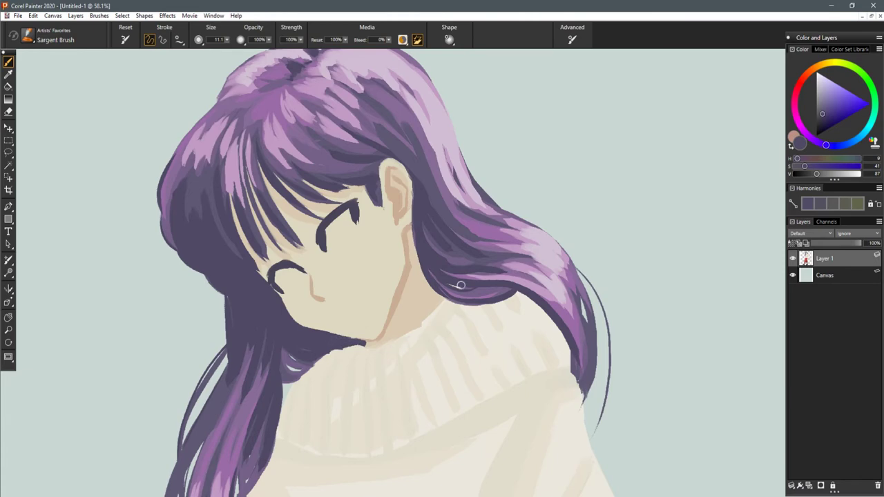
scroll(460, 285, down, 5)
scroll(423, 187, up, 3)
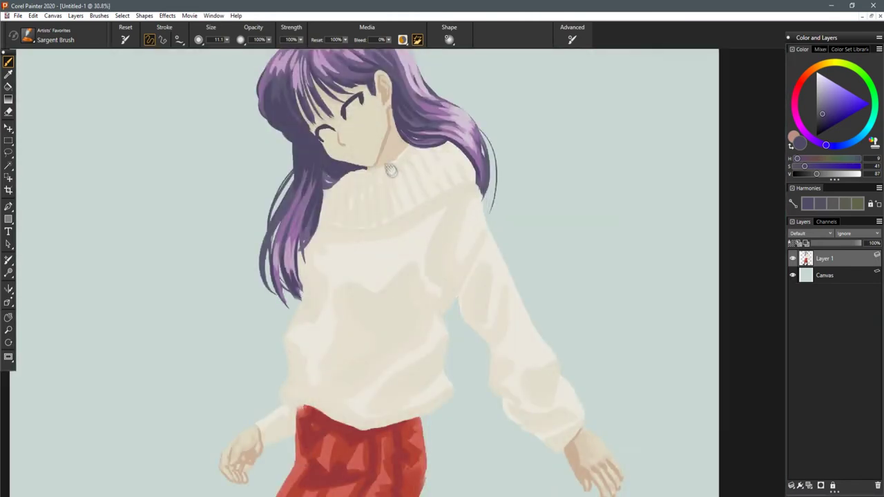
scroll(390, 171, up, 3)
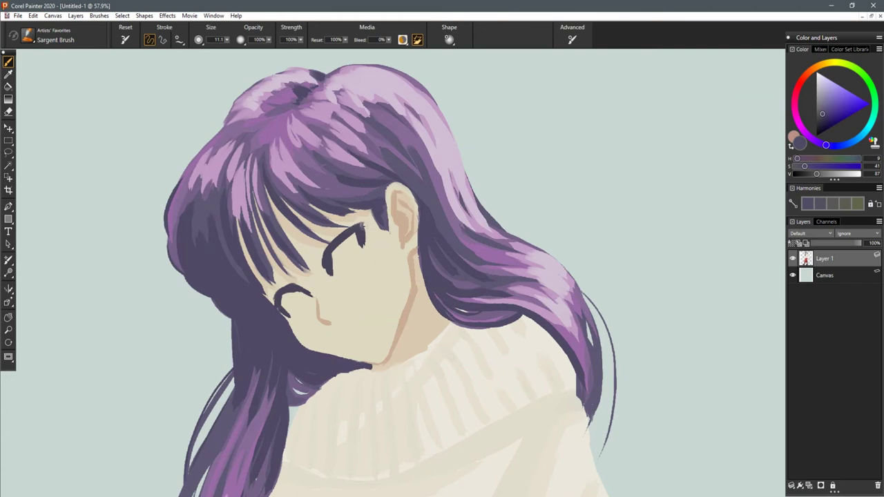
- Sample the face beige of H 118, S 75, V 208 and trim the near eye's lash line at its outer corner
alt+click(389, 208)
drag(365, 223, 343, 234)
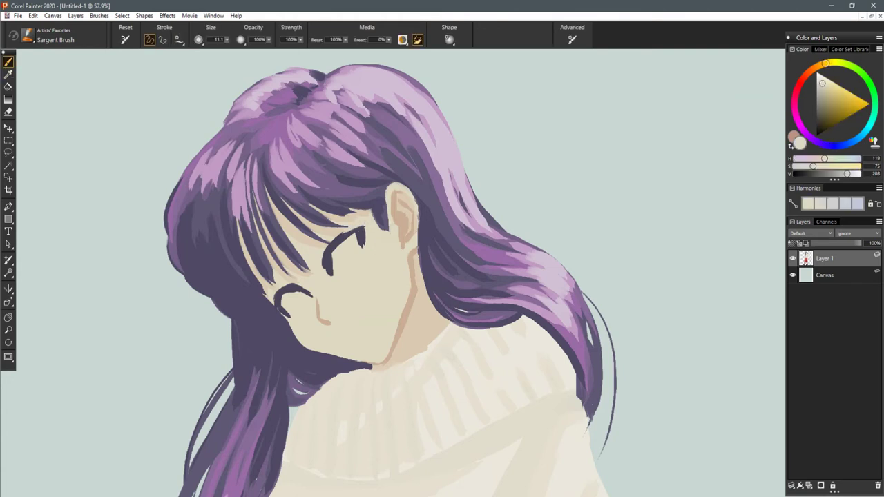
alt+click(359, 235)
drag(368, 229, 355, 233)
drag(493, 280, 503, 243)
- Lighten the face beige to H 118, S 49, V 224 and fill in the whites of both eyes
alt+click(357, 225)
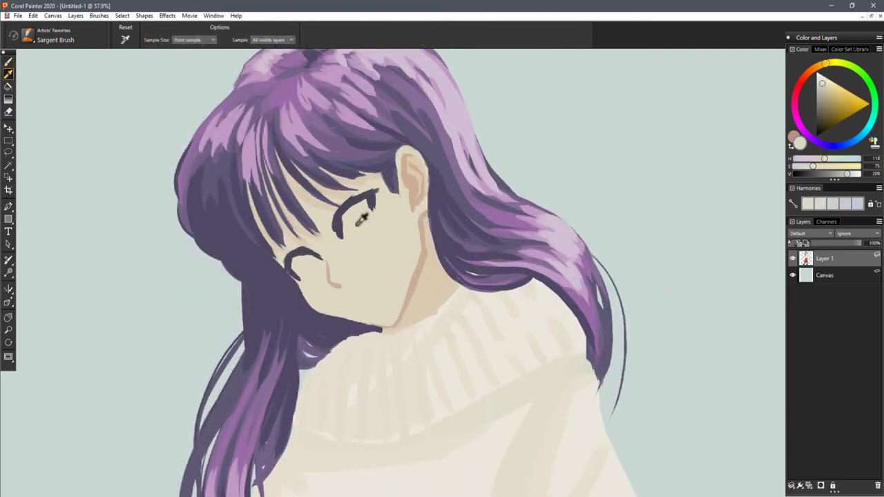
drag(813, 166, 851, 174)
drag(361, 213, 356, 238)
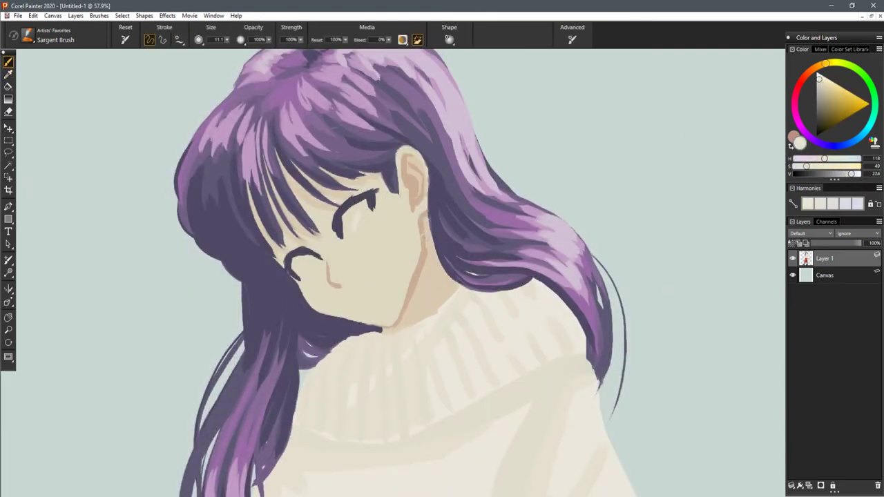
drag(368, 200, 344, 233)
drag(362, 198, 372, 216)
mouse_move(348, 241)
mouse_down()
mouse_move(374, 233)
mouse_move(375, 219)
mouse_move(350, 229)
mouse_move(359, 234)
mouse_up()
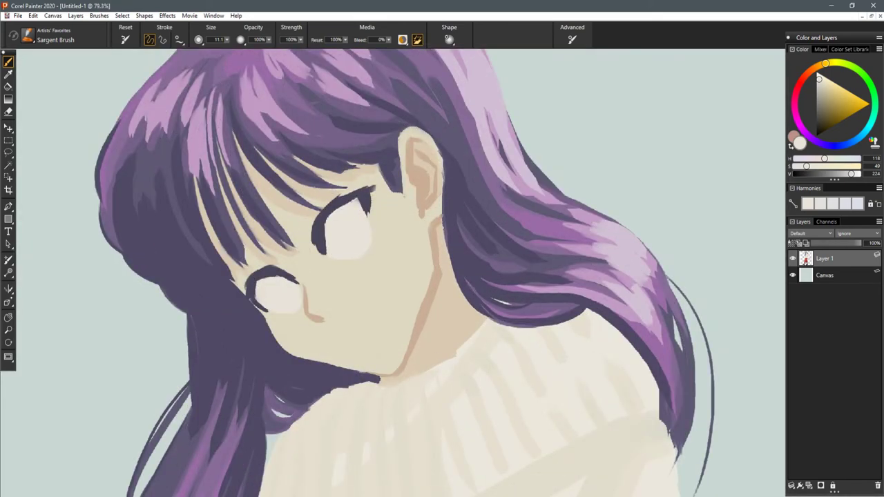
- Sample the lash purple of H 8, S 32, V 79, outline the near eye's iris with a 5.6 brush, and fill it in
alt+click(355, 236)
key([)
alt+click(325, 236)
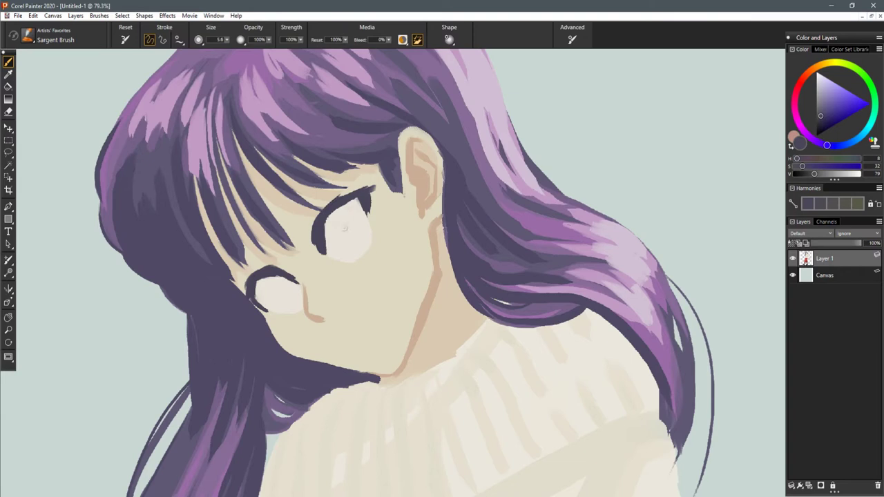
drag(323, 222, 373, 246)
mouse_move(366, 207)
mouse_down()
mouse_move(370, 249)
mouse_move(355, 238)
mouse_move(366, 239)
mouse_move(327, 229)
mouse_move(363, 239)
mouse_move(340, 239)
mouse_up()
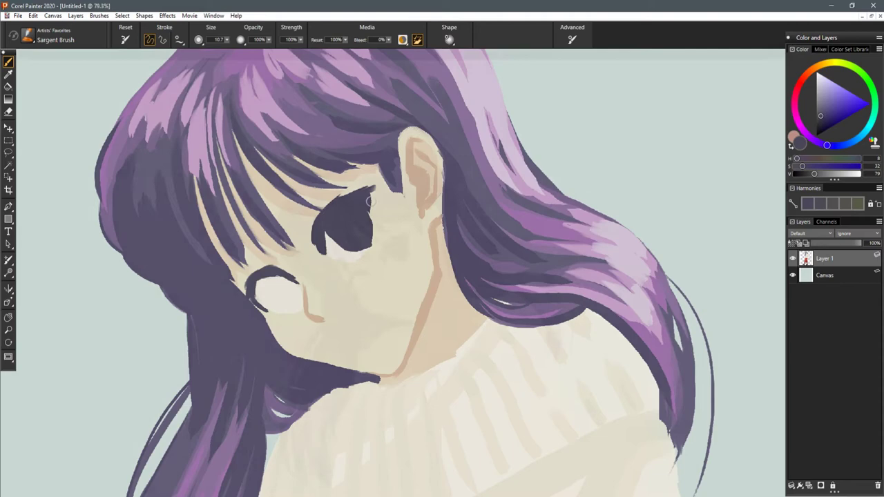
- Outline the far eye's iris in the lash purple of H 8, S 32, V 79 and fill it in
scroll(371, 201, down, 10)
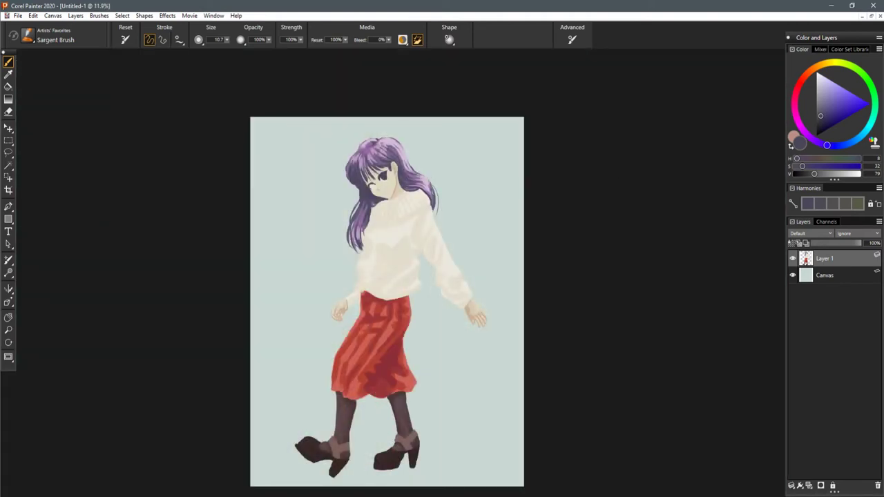
click(687, 167)
scroll(442, 273, up, 10)
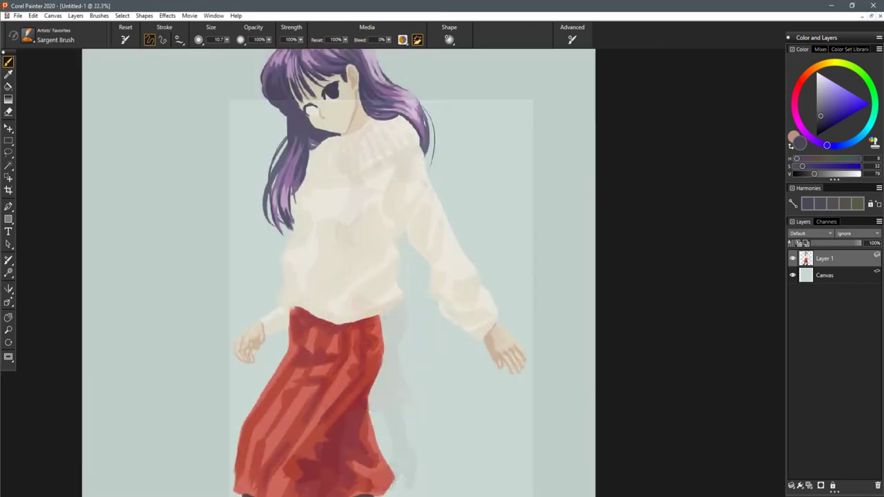
drag(264, 138, 319, 326)
scroll(320, 326, up, 3)
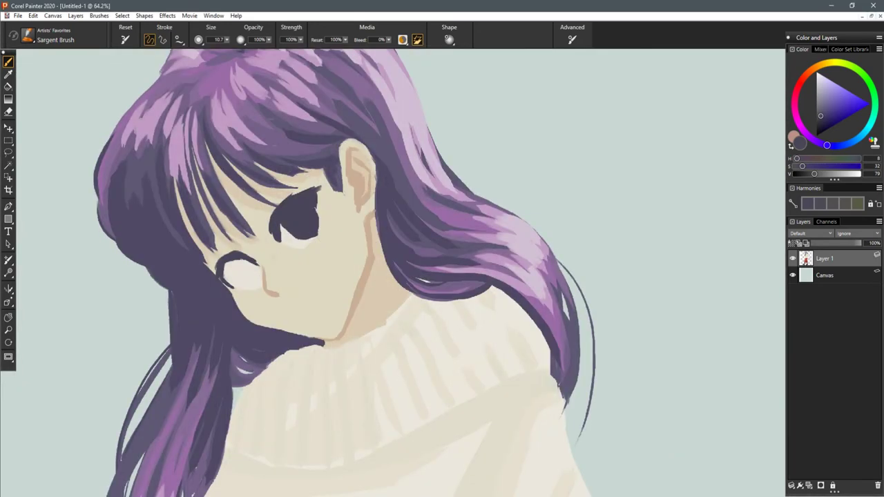
mouse_move(243, 260)
mouse_down()
mouse_move(236, 276)
mouse_move(254, 288)
mouse_move(263, 275)
mouse_move(250, 263)
mouse_move(239, 274)
mouse_move(251, 273)
mouse_move(234, 261)
mouse_move(253, 278)
mouse_move(229, 274)
mouse_up()
key(ctrl+z)
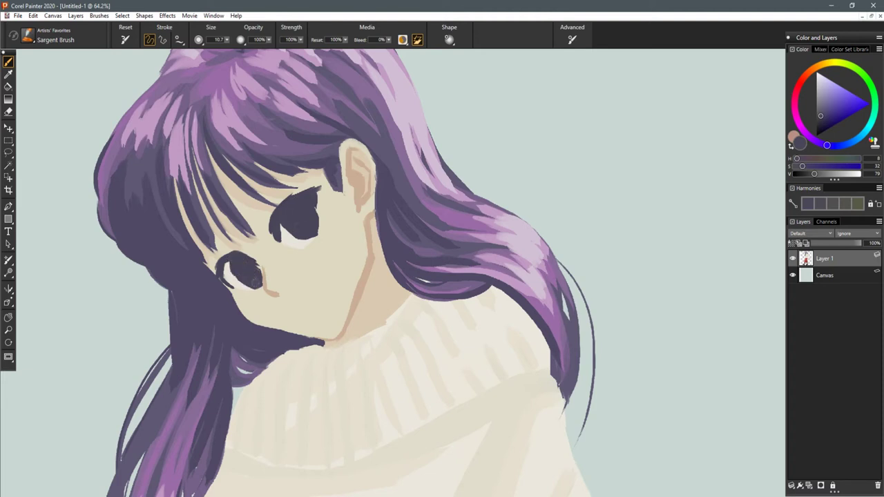
key(ctrl+minus)
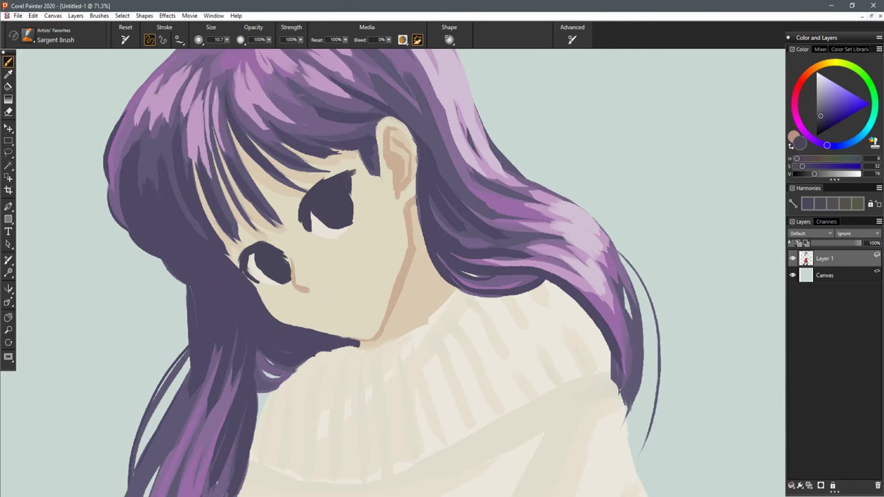
- Rework the nose line with the face beige and the skin shadow of H 105, S 86, V 176, extending its tip
alt+click(300, 262)
drag(296, 258, 294, 277)
alt+click(305, 290)
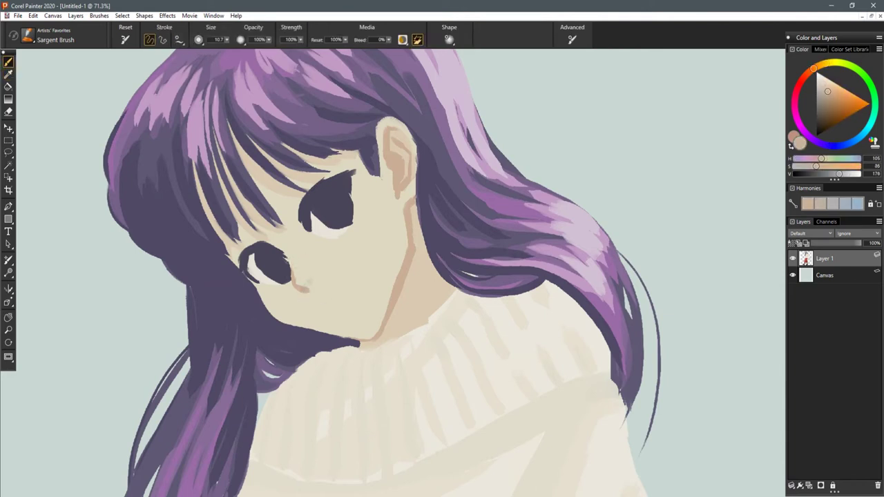
alt+click(303, 292)
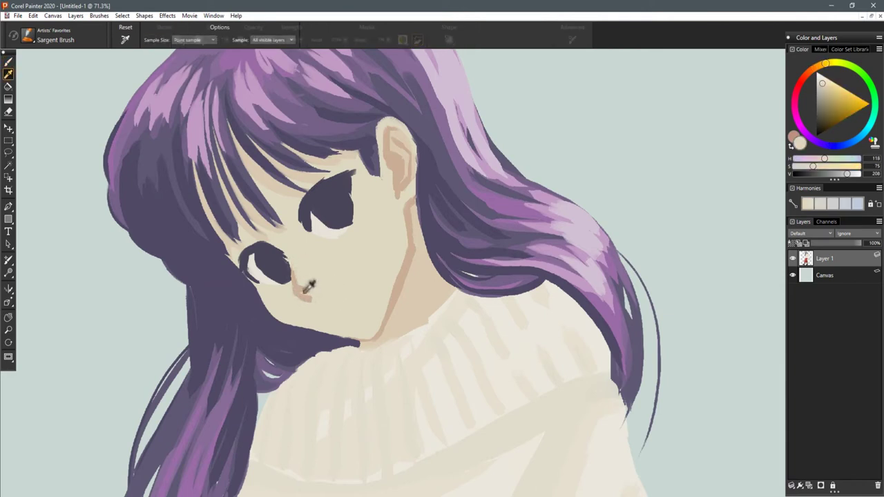
alt+click(405, 265)
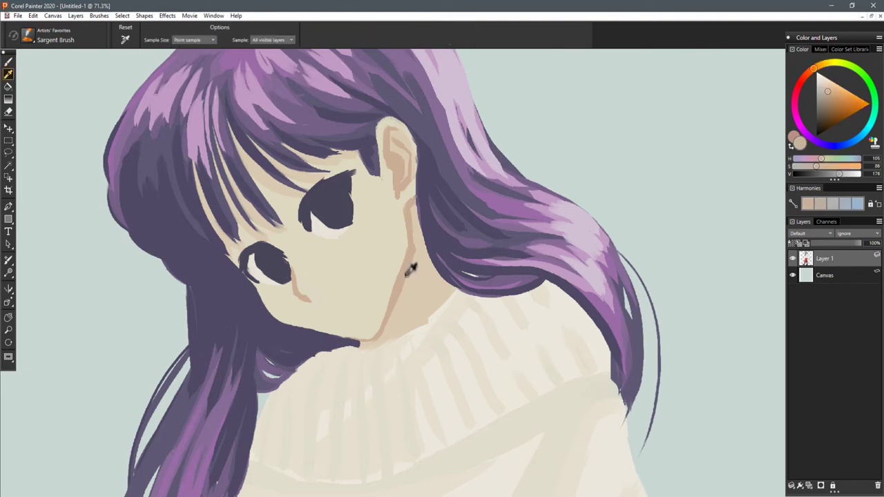
drag(301, 291, 317, 303)
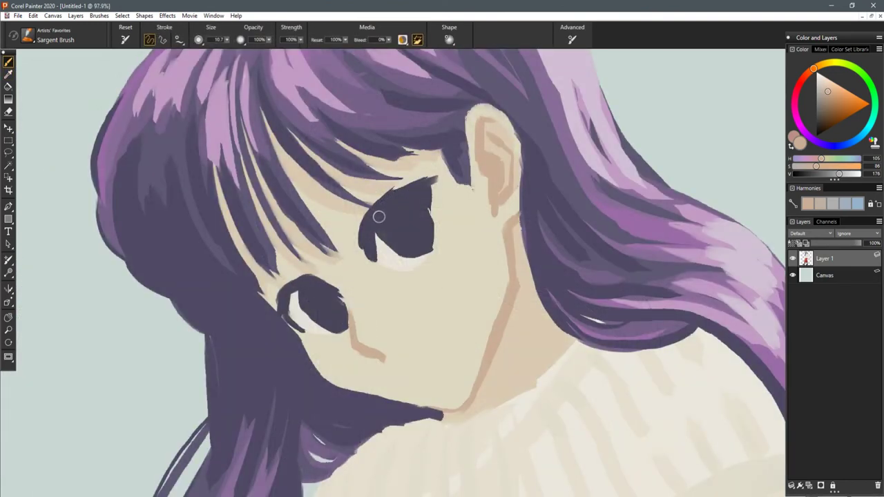
- Paint eyelid creases around the upper edges of both eyes with the skin shadow of H 105, S 86, V 176
drag(362, 208, 353, 243)
drag(366, 201, 435, 173)
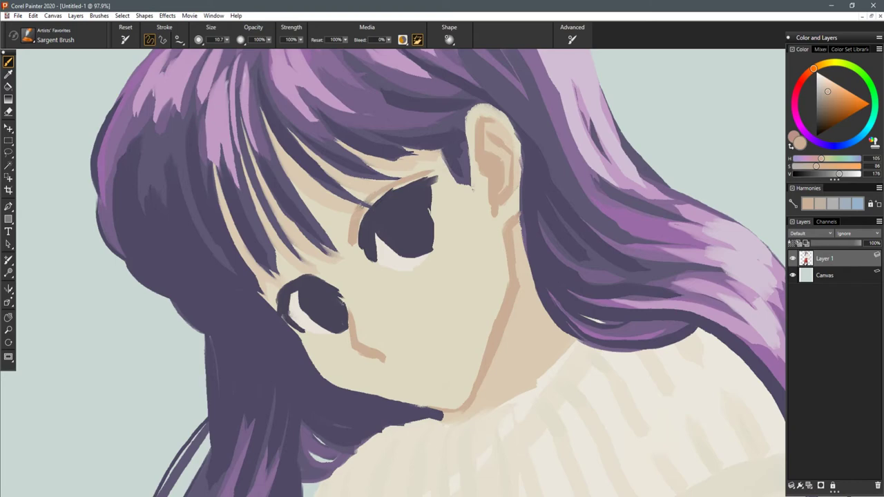
mouse_move(304, 274)
mouse_down()
mouse_move(277, 287)
mouse_move(268, 307)
mouse_up()
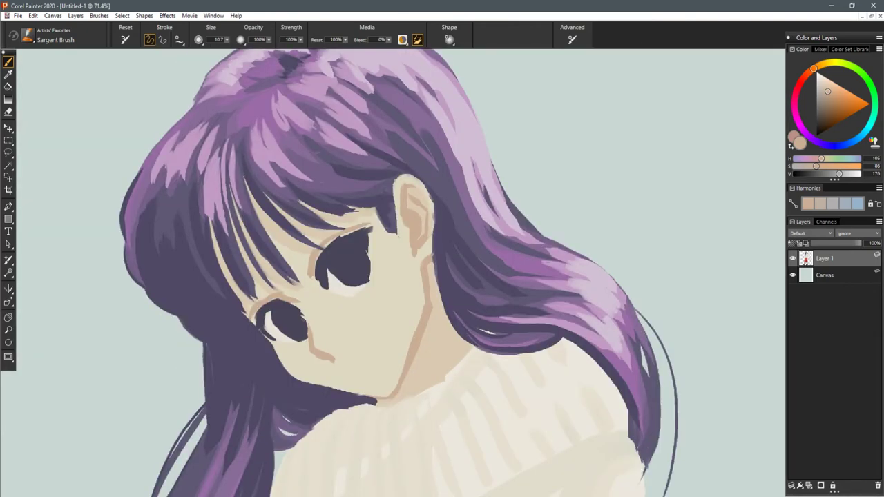
- Sample the hair purple of H 9, S 41, V 87 and try out eyebrow strokes above both eyes
alt+click(267, 362)
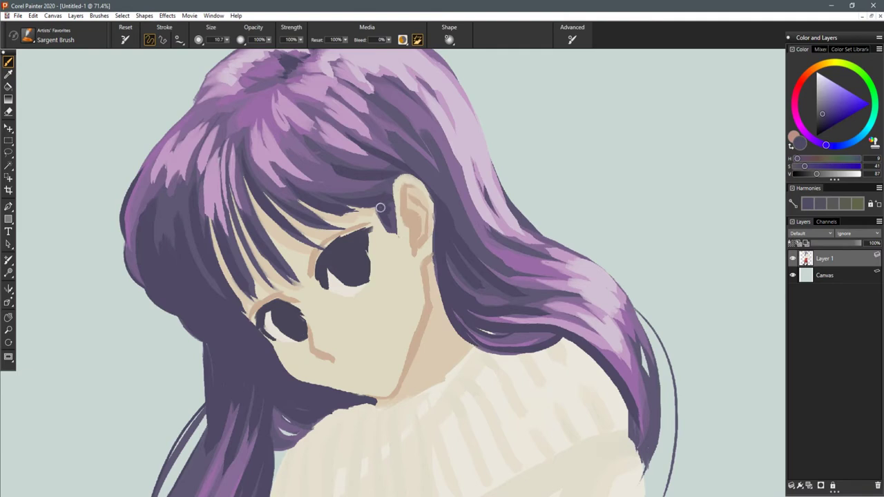
mouse_move(297, 272)
mouse_down()
mouse_move(308, 245)
mouse_move(347, 214)
mouse_up()
key(ctrl+z)
mouse_move(297, 273)
mouse_down()
mouse_move(310, 241)
mouse_move(354, 210)
mouse_up()
key(ctrl+z)
mouse_move(298, 272)
mouse_down()
mouse_move(325, 230)
mouse_move(353, 210)
mouse_move(323, 230)
mouse_up()
drag(245, 305, 283, 287)
key(ctrl+z)
key(ctrl+z)
key(ctrl+z)
mouse_move(247, 312)
mouse_down()
mouse_move(270, 296)
mouse_move(262, 295)
mouse_up()
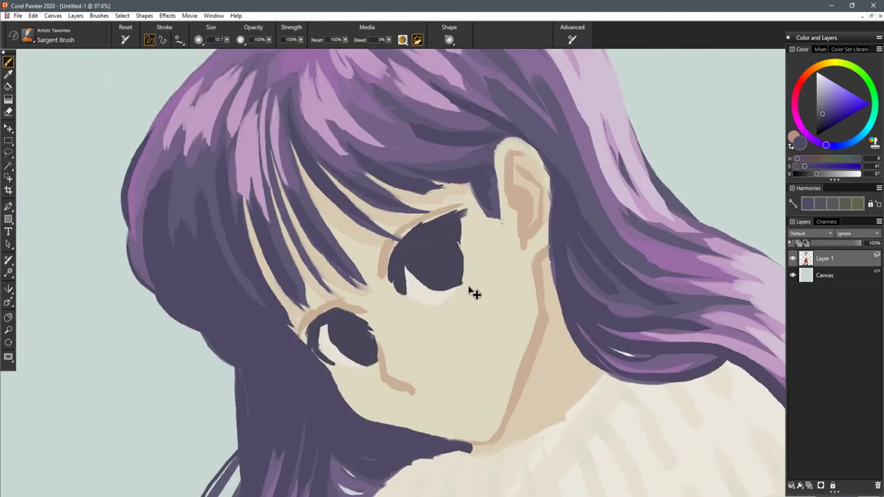
- Paint thin arched eyebrows over both eyes with the hair purple of H 9, S 41, V 87, crossing the bangs
drag(417, 193, 360, 265)
drag(379, 226, 357, 273)
drag(377, 210, 357, 273)
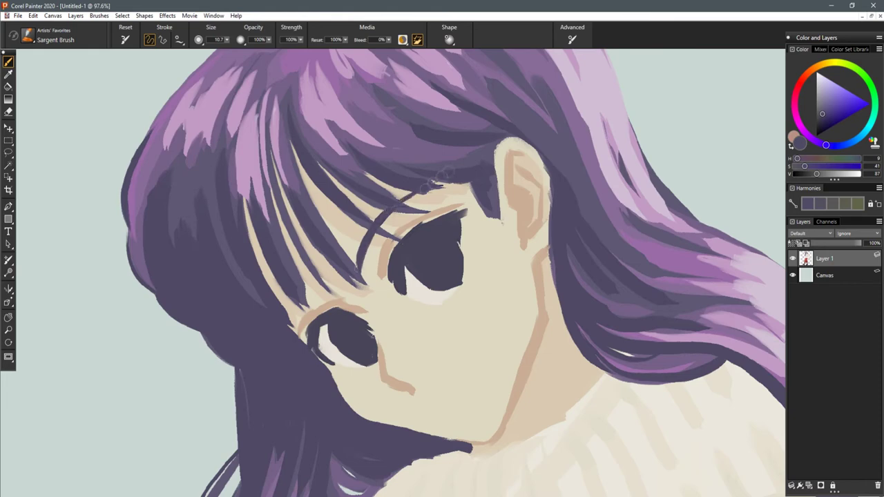
mouse_move(322, 282)
mouse_down()
mouse_move(289, 321)
mouse_move(306, 301)
mouse_move(289, 320)
mouse_move(295, 309)
mouse_up()
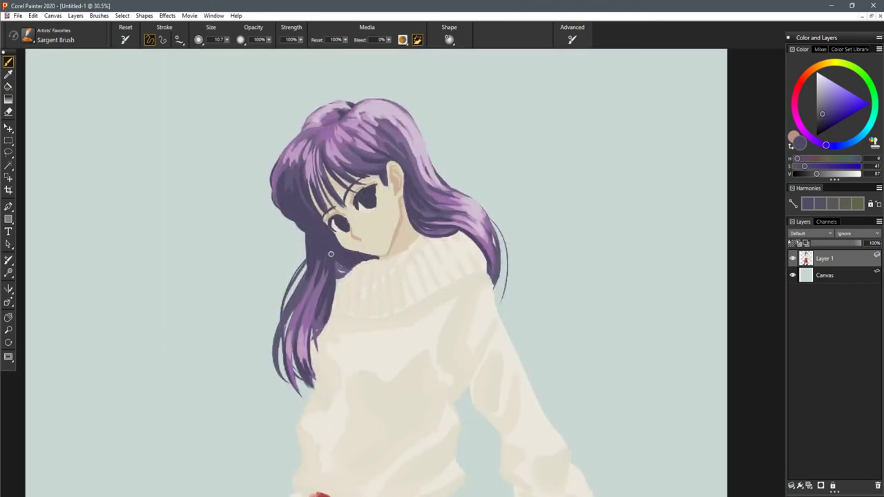
scroll(442, 276, down, 7)
drag(404, 311, 326, 212)
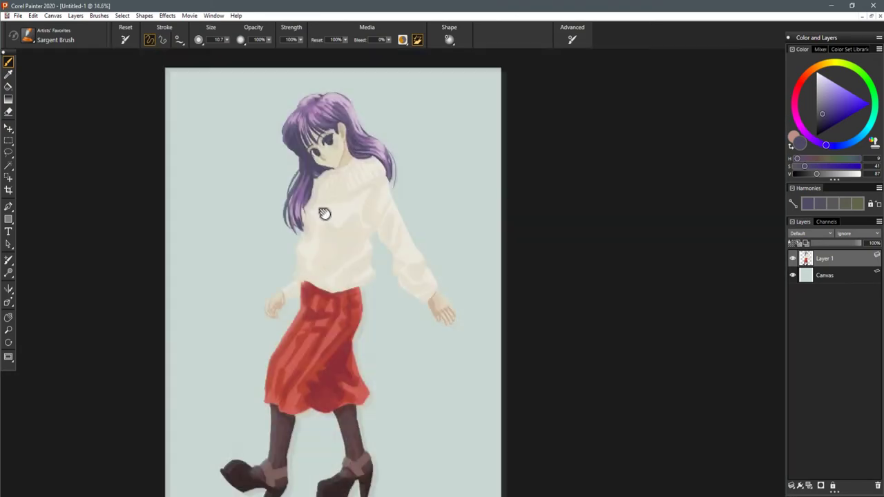
scroll(441, 274, down, 1)
drag(440, 275, 451, 300)
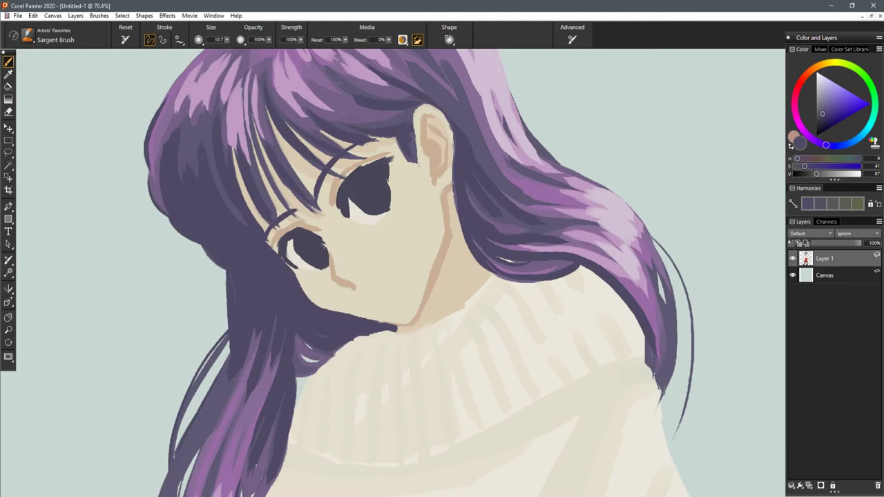
- Try neck shadow strokes below the jaw in pink tones of H 49 and of H 64, S 35, V 198
alt+click(449, 258)
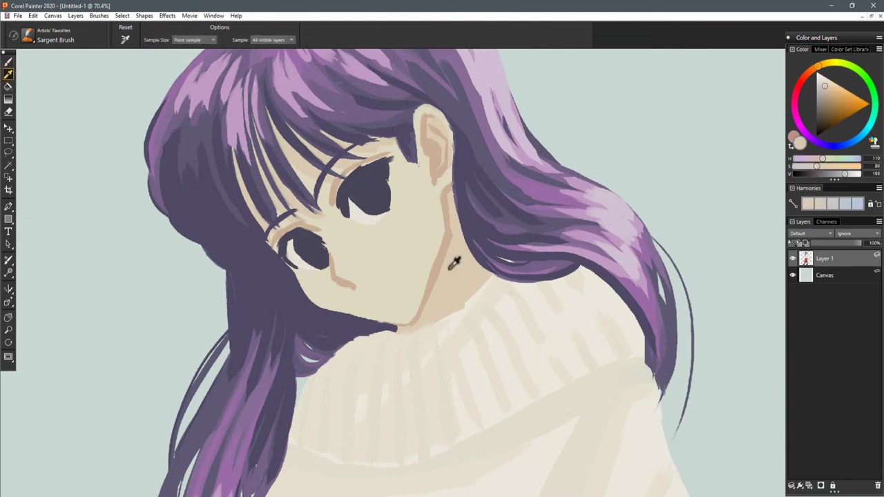
click(798, 120)
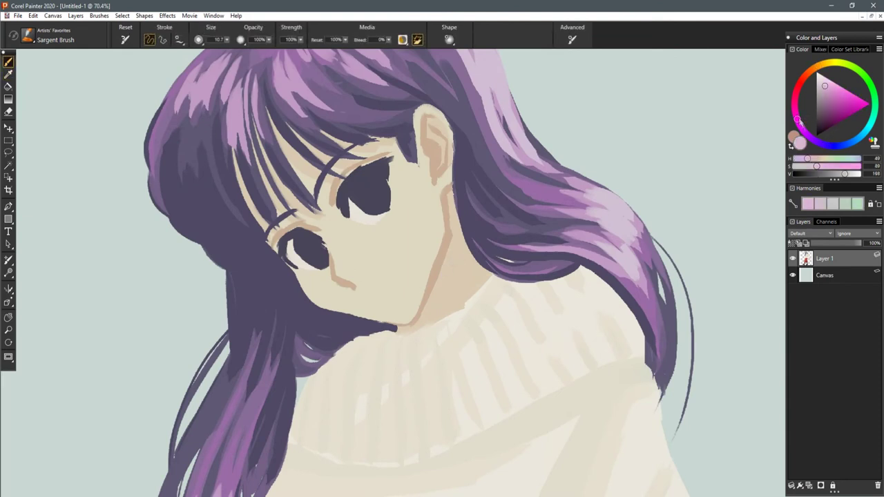
drag(458, 244, 438, 284)
drag(815, 167, 802, 166)
key(ctrl+z)
click(794, 104)
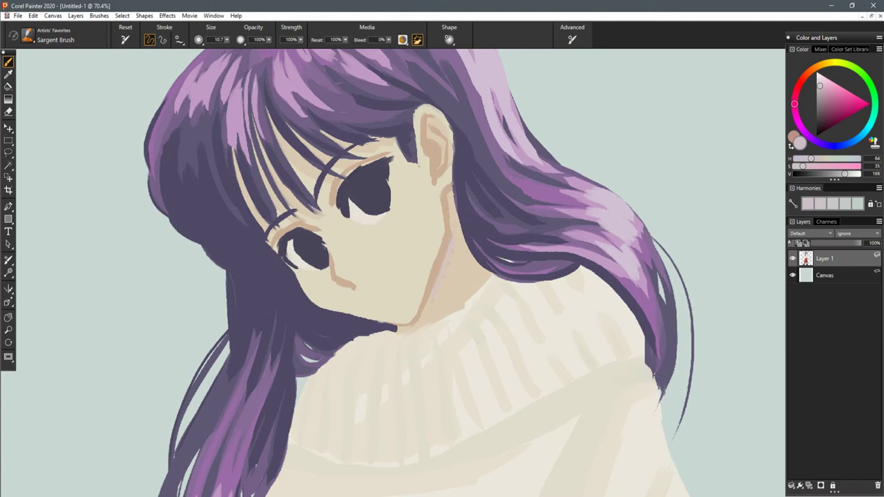
- Mix the neck shadow colour to H 87, S 43, V 171, testing strokes beside the jaw line
click(798, 87)
key(ctrl+z)
click(811, 167)
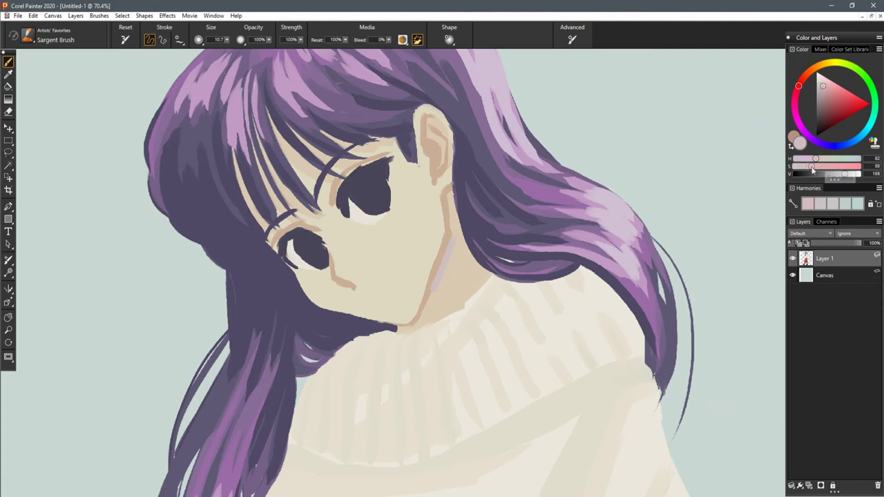
key(ctrl+z)
drag(452, 242, 438, 289)
click(837, 174)
click(804, 167)
key(ctrl+z)
drag(453, 239, 438, 290)
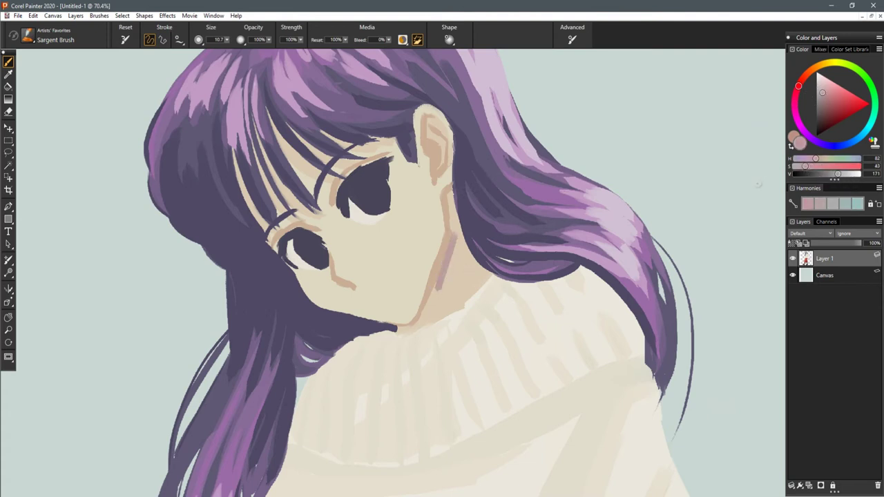
click(801, 83)
key(ctrl+z)
- Fill in the neck shadow under the jaw and beside the hair with the muted pink of H 87, S 43, V 171
drag(454, 239, 438, 288)
mouse_move(448, 195)
mouse_down()
mouse_move(454, 237)
mouse_move(431, 301)
mouse_up()
mouse_move(455, 240)
mouse_down()
mouse_move(445, 314)
mouse_move(417, 332)
mouse_move(443, 318)
mouse_move(425, 321)
mouse_up()
mouse_move(448, 271)
mouse_down()
mouse_move(430, 315)
mouse_move(408, 336)
mouse_move(421, 334)
mouse_up()
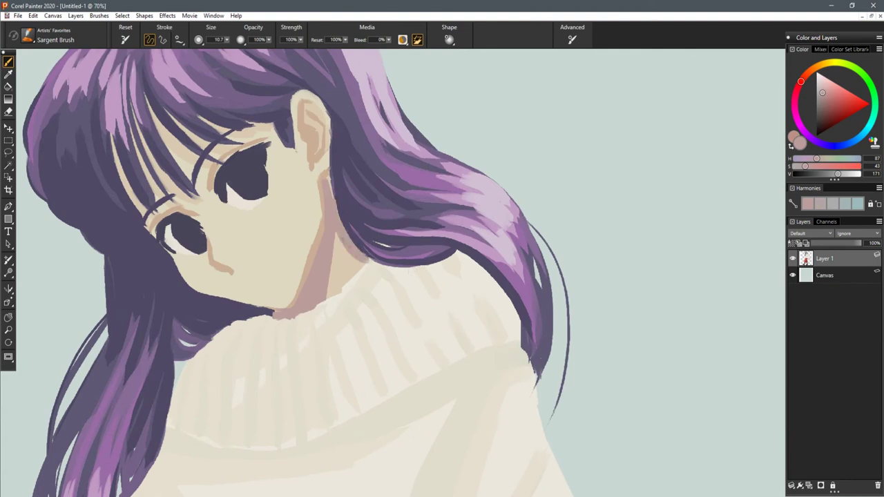
drag(338, 243, 328, 301)
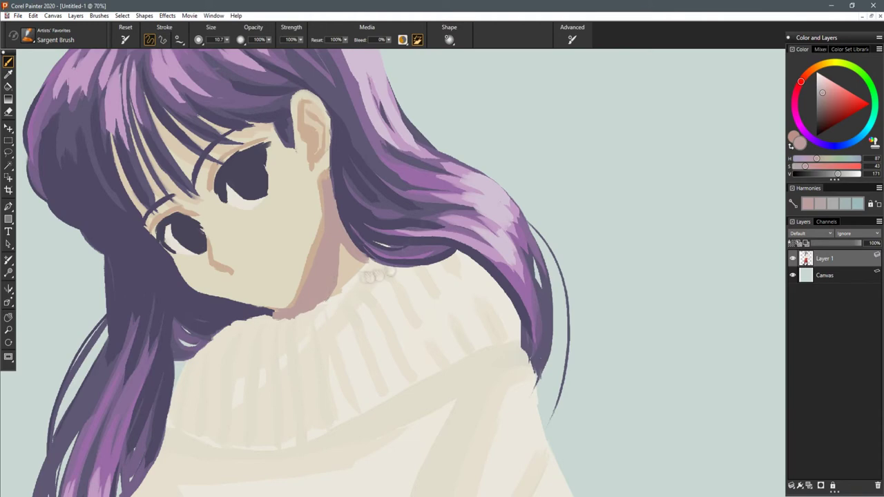
- Darken the shadow colour to V 139 and paint a deeper shadow band on the neck from below the ear to the chin
drag(368, 268, 485, 288)
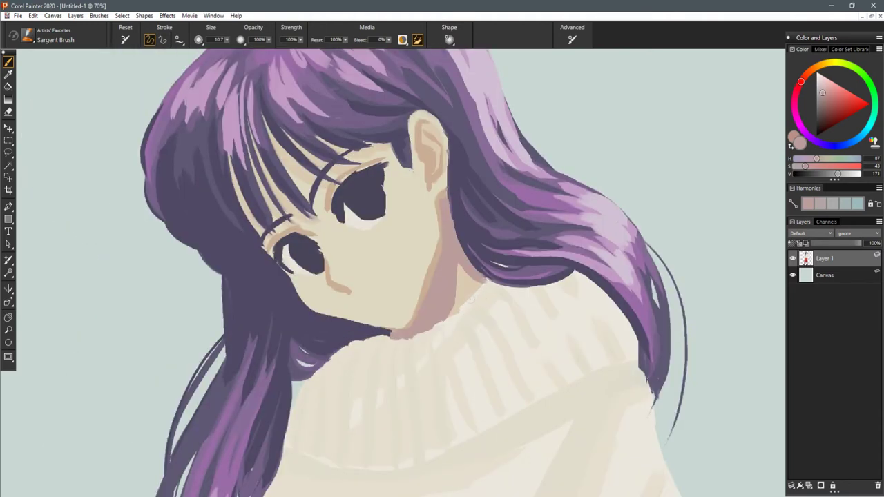
drag(837, 173, 829, 173)
mouse_move(442, 205)
mouse_down()
mouse_move(421, 312)
mouse_move(411, 331)
mouse_move(394, 334)
mouse_up()
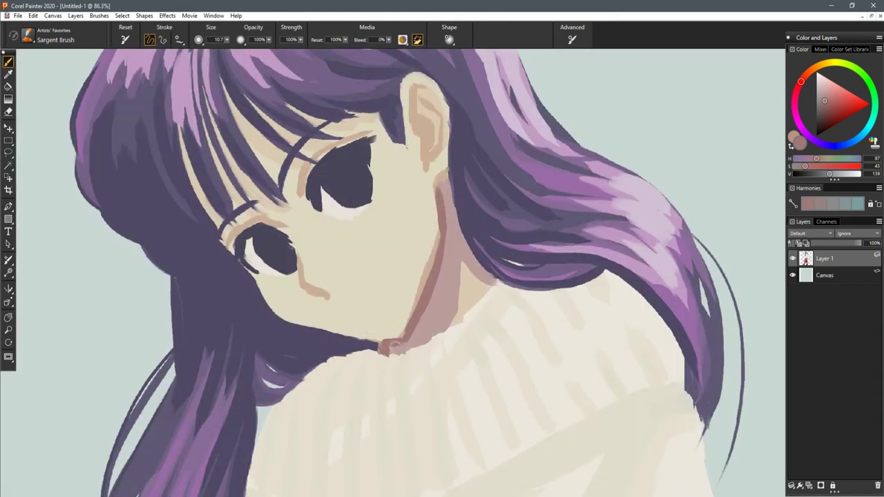
mouse_move(386, 350)
mouse_down()
mouse_move(405, 348)
mouse_move(417, 326)
mouse_up()
- Sample the skin shadow of H 105, S 86, V 176 and clean up the chin edge and the neck above the collar
alt+click(402, 329)
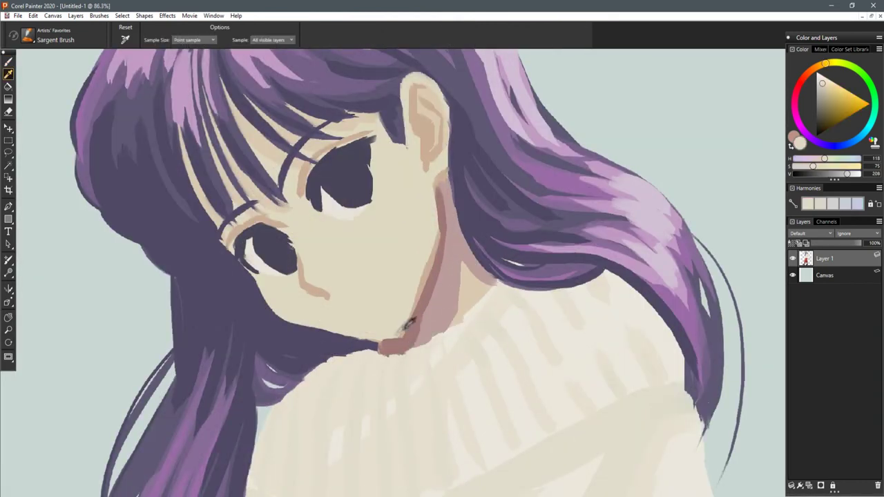
alt+click(440, 182)
mouse_move(395, 341)
mouse_down()
mouse_move(417, 308)
mouse_move(407, 331)
mouse_up()
key(ctrl+z)
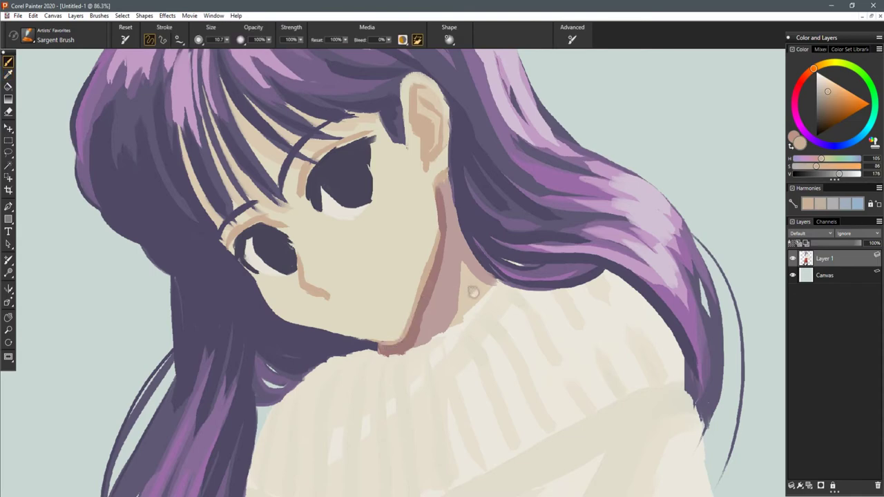
drag(473, 290, 457, 327)
- Sample the dark neck shadow of H 86, S 43, V 139 and add shadows inside the ear and along its back edge
alt+click(443, 206)
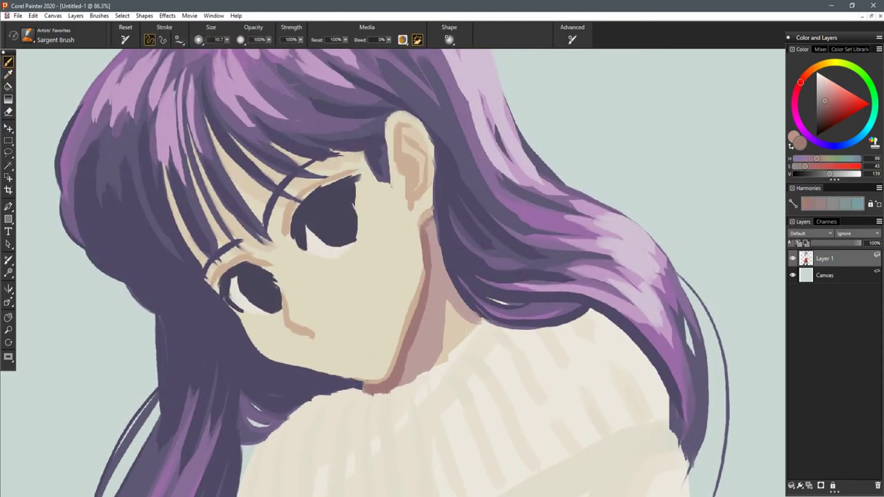
mouse_move(423, 226)
mouse_down()
mouse_move(433, 219)
mouse_move(431, 242)
mouse_up()
mouse_move(398, 129)
mouse_down()
mouse_move(398, 166)
mouse_move(436, 207)
mouse_up()
scroll(459, 221, down, 6)
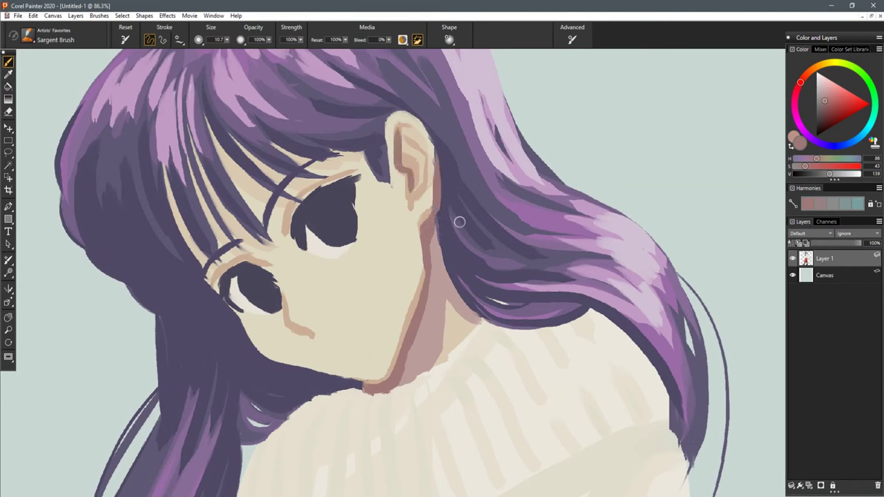
- Darken the nose line with the shadow of H 86, S 43, V 139, using a 4.6 brush
scroll(445, 223, up, 5)
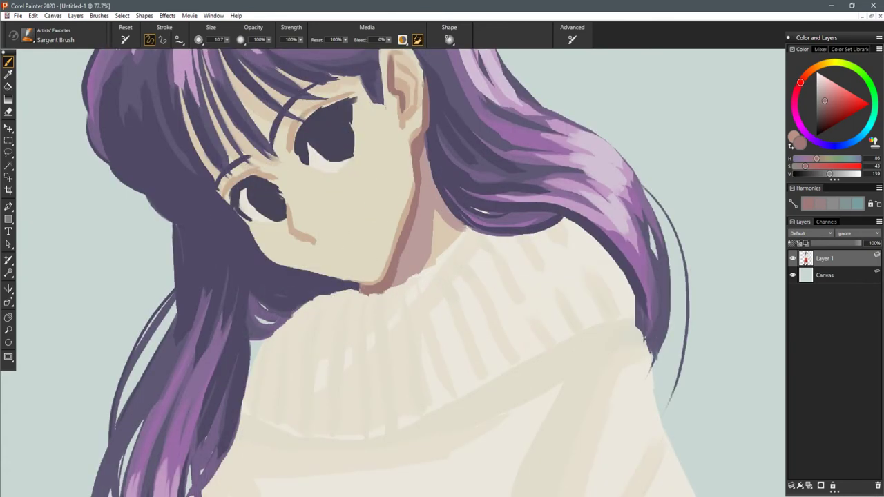
mouse_move(297, 214)
mouse_down()
mouse_move(330, 247)
mouse_move(325, 266)
mouse_move(347, 277)
mouse_move(337, 271)
mouse_up()
mouse_move(318, 232)
mouse_down()
mouse_move(323, 258)
mouse_move(334, 239)
mouse_move(318, 233)
mouse_move(321, 253)
mouse_up()
key(ctrl+z)
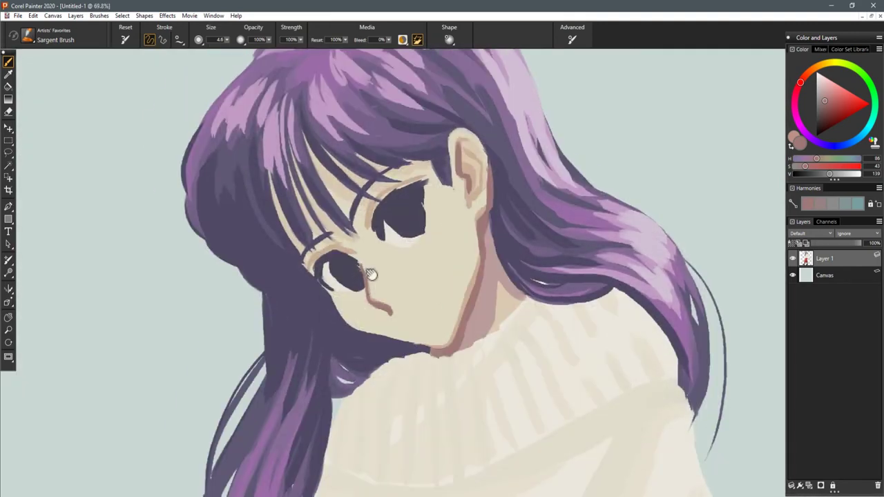
- Accent the eyelid creases above both eyes with thin strokes in the shadow of H 86, S 43, V 139
scroll(371, 274, up, 5)
drag(373, 190, 469, 215)
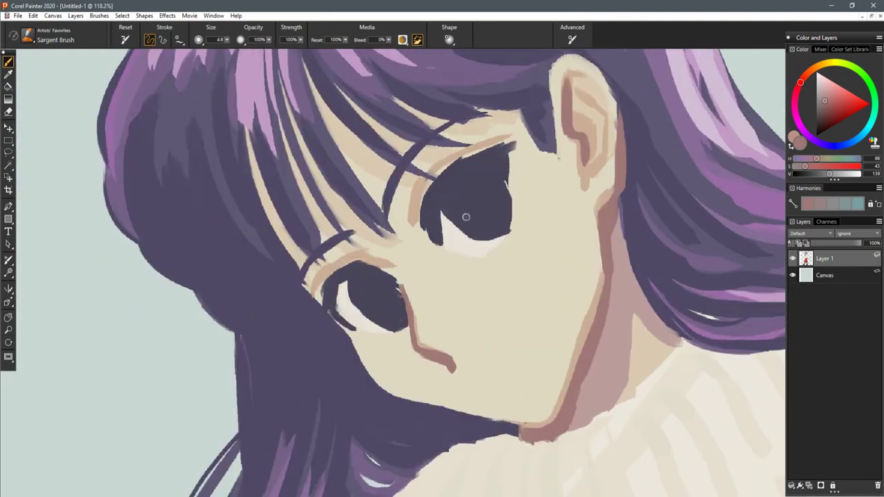
mouse_move(425, 178)
mouse_down()
mouse_move(417, 225)
mouse_move(409, 207)
mouse_move(511, 138)
mouse_up()
drag(345, 260, 368, 250)
mouse_move(354, 257)
mouse_down()
mouse_move(382, 262)
mouse_move(313, 295)
mouse_up()
drag(328, 269, 315, 285)
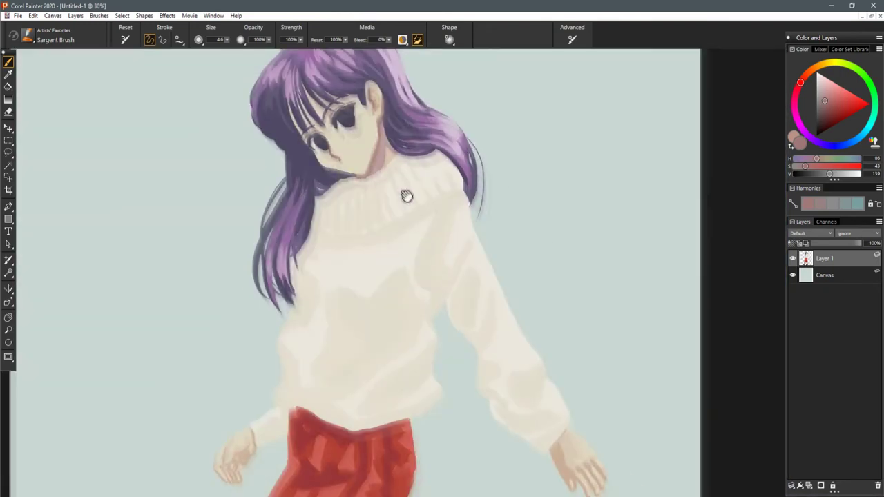
scroll(405, 194, down, 3)
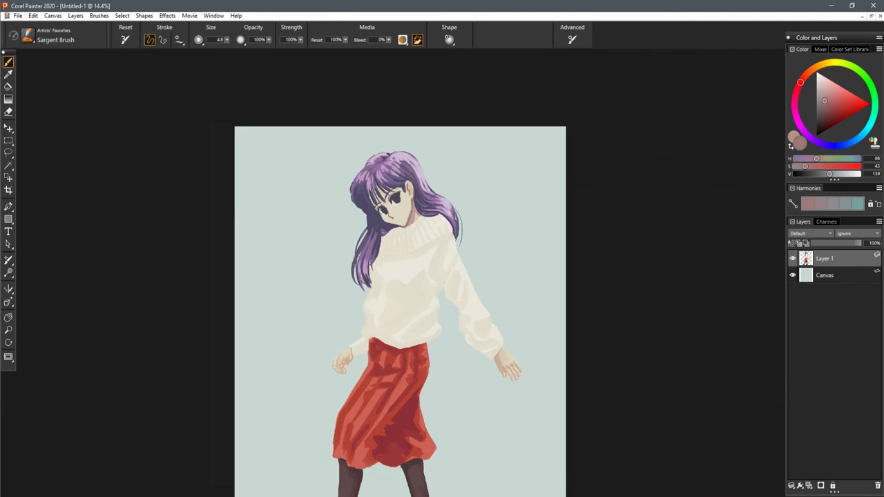
- Outline a small slanted mouth between the nose and chin with the shadow of H 86, S 43, V 139
scroll(386, 281, up, 8)
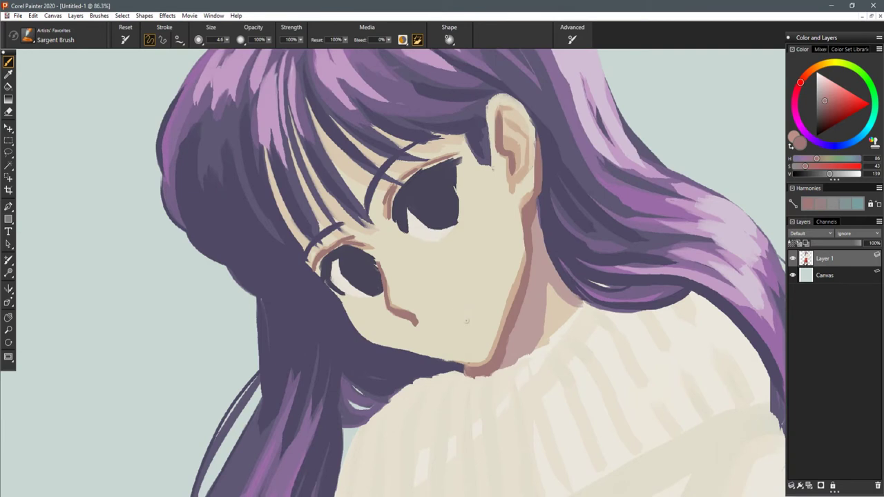
mouse_move(451, 313)
mouse_down()
mouse_move(433, 330)
mouse_move(437, 342)
mouse_move(456, 313)
mouse_up()
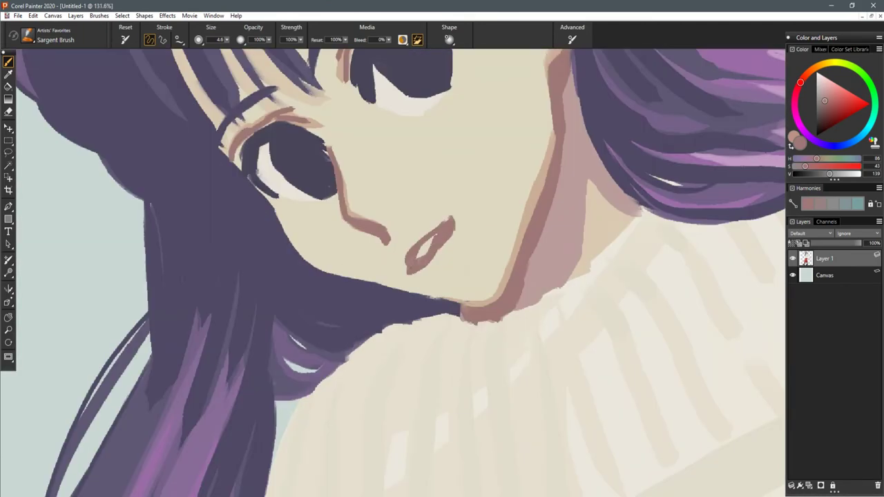
drag(407, 259, 402, 271)
- Sample the light face tone of H 118, S 75, V 208 and touch up the smaller eye's outer edge
alt+click(425, 272)
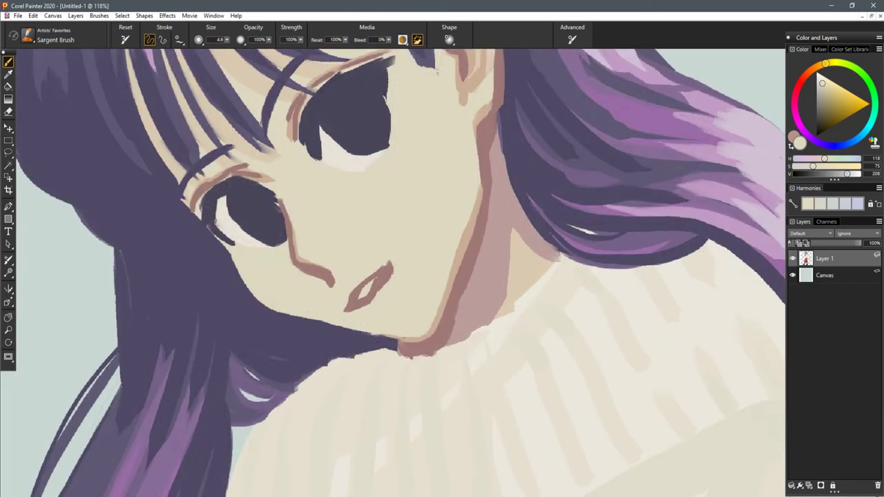
key(alt)
drag(207, 229, 233, 260)
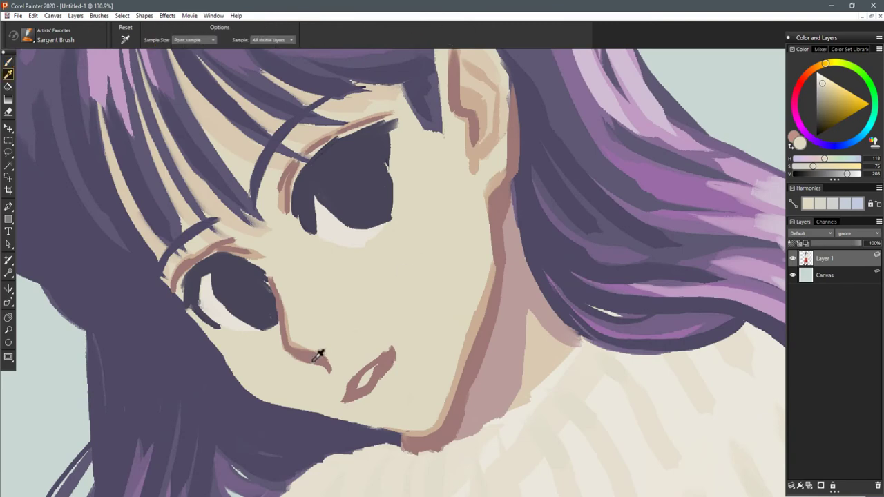
- Sample the nose line's shadow of H 86, S 43, V 139 and outline the lower eyelids of both eyes
alt+click(316, 351)
drag(407, 200, 407, 226)
mouse_move(347, 277)
mouse_down()
mouse_move(377, 262)
mouse_move(395, 237)
mouse_up()
drag(391, 192, 396, 244)
drag(396, 209, 395, 247)
mouse_move(268, 360)
mouse_down()
mouse_move(228, 357)
mouse_move(274, 356)
mouse_up()
drag(259, 360, 279, 351)
drag(399, 191, 398, 238)
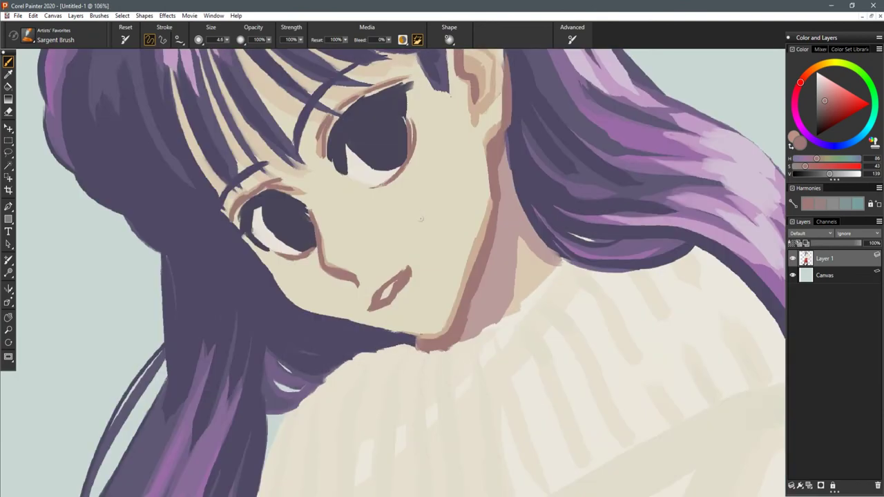
- Extend the dark purple lashes at the larger eye's outer corner and along the smaller eye's lower edge
drag(428, 193, 469, 180)
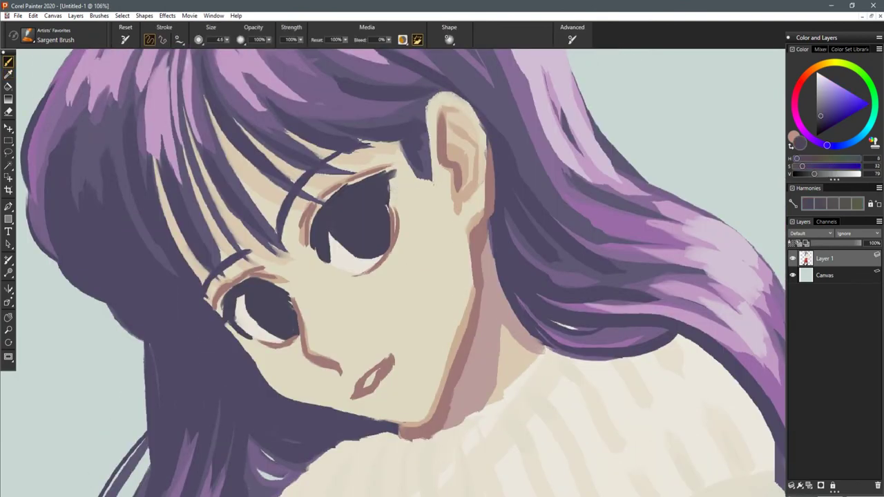
mouse_move(391, 178)
mouse_down()
mouse_move(392, 215)
mouse_move(385, 183)
mouse_up()
drag(231, 316, 269, 349)
- Sample the lid shadow of H 86, S 44, V 134 and strengthen the contour around the larger eye
alt+click(395, 240)
drag(400, 194, 398, 221)
drag(402, 193, 399, 230)
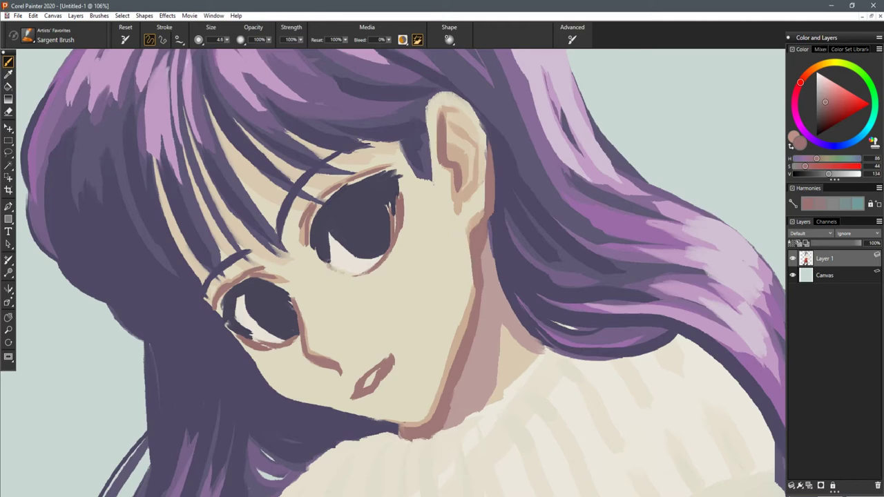
drag(314, 244, 327, 267)
- Sample the stocking shadow of H 80, S 35, V 65 and round the back of the standing foot with a 10.5 brush
scroll(541, 208, down, 5)
drag(523, 199, 502, 206)
scroll(540, 232, down, 2)
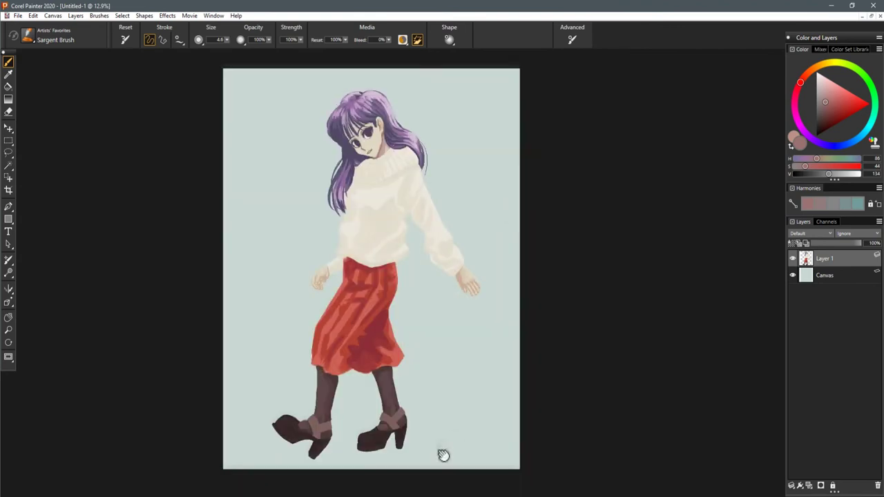
scroll(444, 456, up, 5)
scroll(439, 316, up, 3)
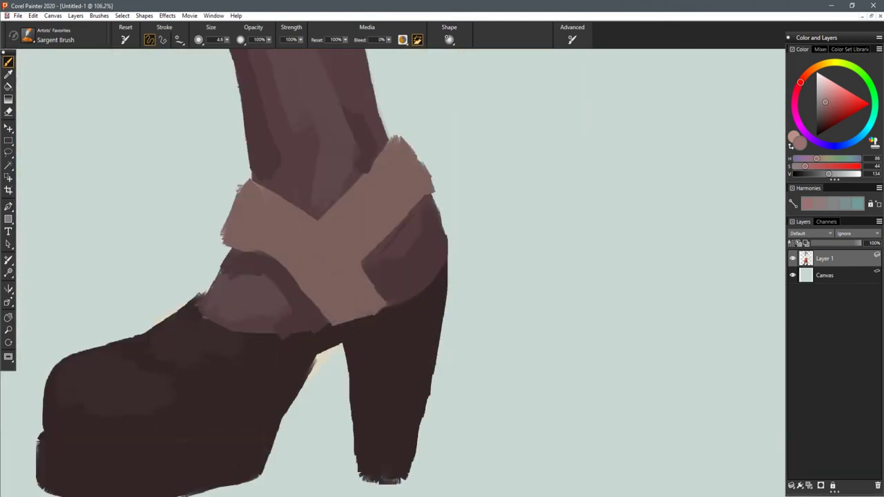
alt+click(449, 251)
drag(439, 212, 445, 248)
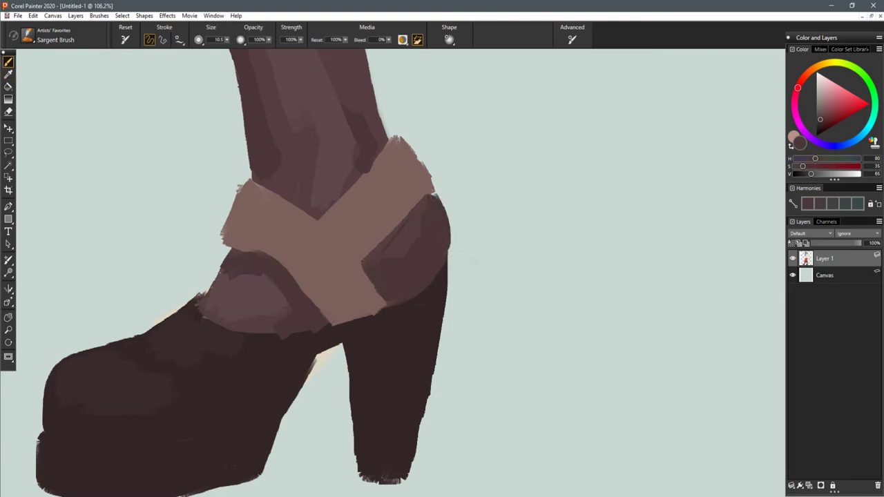
- Sample the shoe colour of H 82, S 38, V 46 and widen and smooth the standing foot's high heel with a larger brush
alt+click(450, 276)
ctrl+alt+drag(451, 260, 419, 442)
drag(403, 478, 363, 477)
ctrl+alt+drag(232, 437, 247, 442)
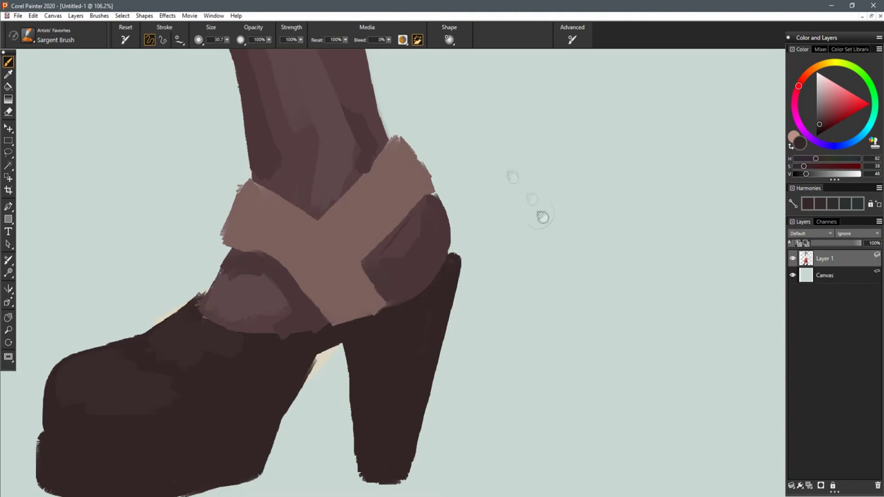
- Sample the stocking and strap colours and round the back of the raised foot, cleaning the ankle strap's edge with a 7.3 brush
drag(542, 217, 546, 317)
key(d)
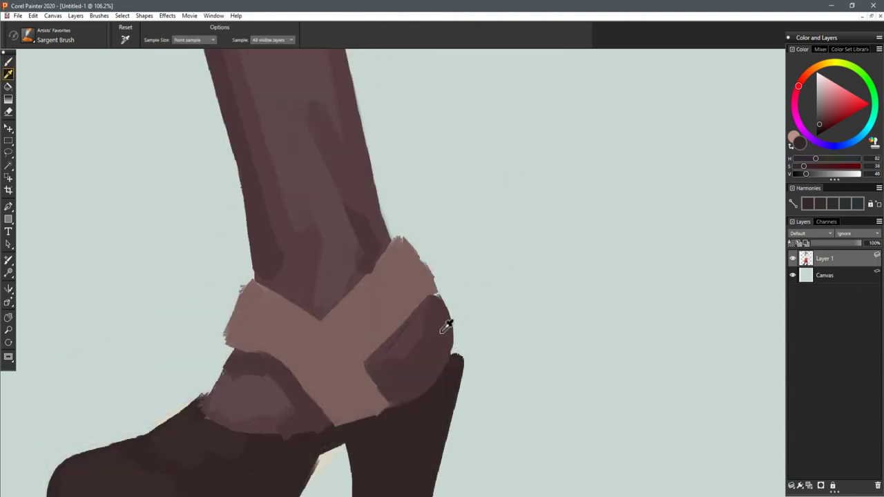
click(439, 326)
ctrl+drag(507, 248, 481, 291)
drag(175, 298, 415, 287)
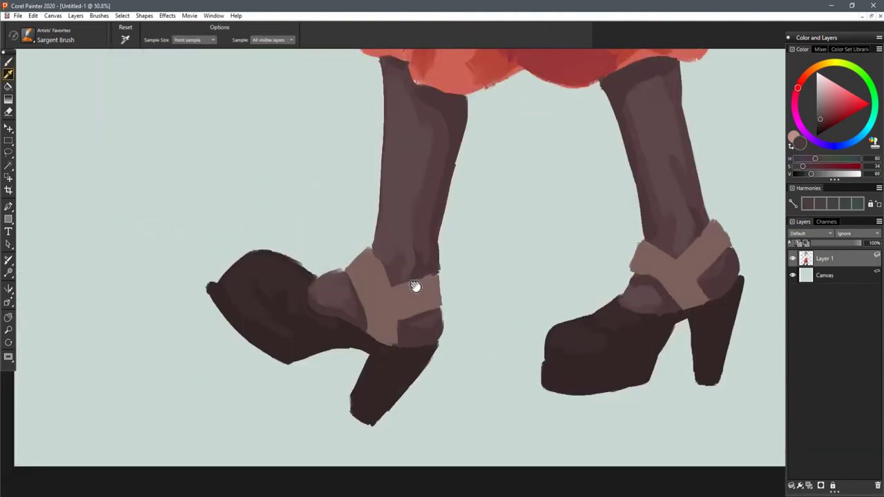
scroll(412, 350, up, 3)
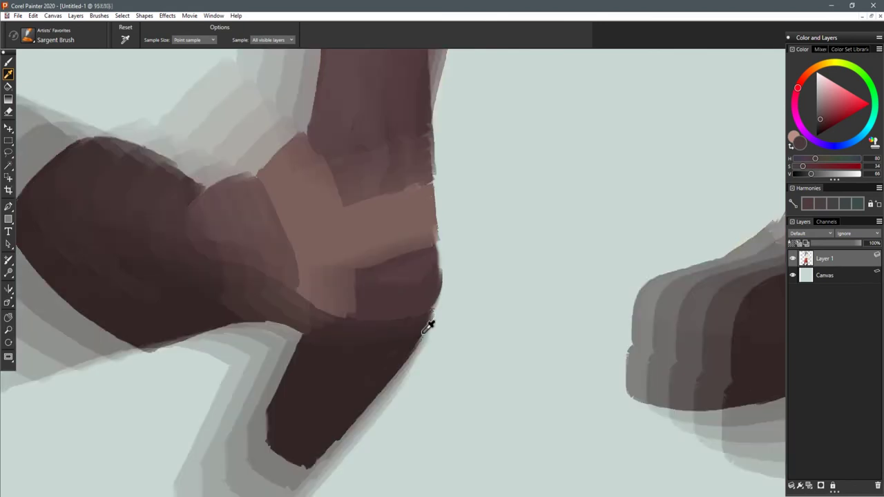
scroll(427, 327, up, 4)
mouse_move(441, 246)
mouse_down()
mouse_move(435, 329)
mouse_move(418, 346)
mouse_up()
key(ctrl+z)
drag(426, 208, 434, 287)
drag(423, 212, 377, 229)
alt+click(380, 171)
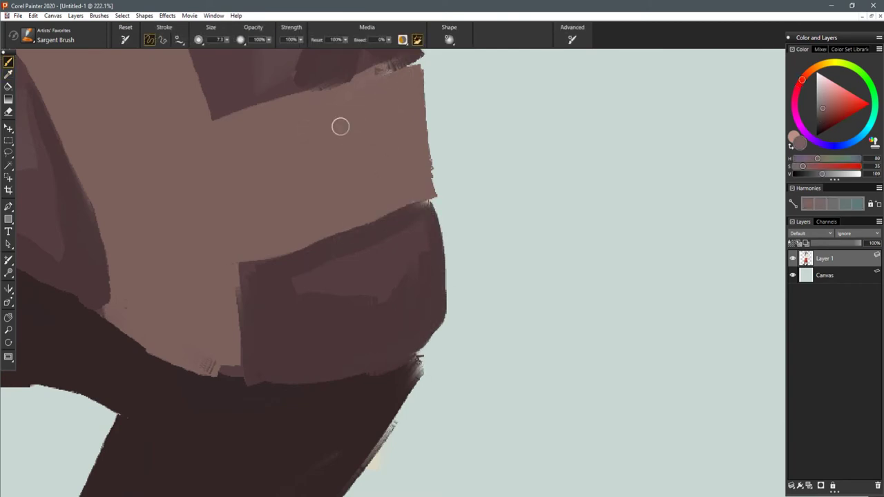
- Sample the dark red of H 84, S 119, V 105 and paint fold shadows across the upper skirt with a 29.7 brush
scroll(341, 123, down, 8)
drag(554, 218, 416, 388)
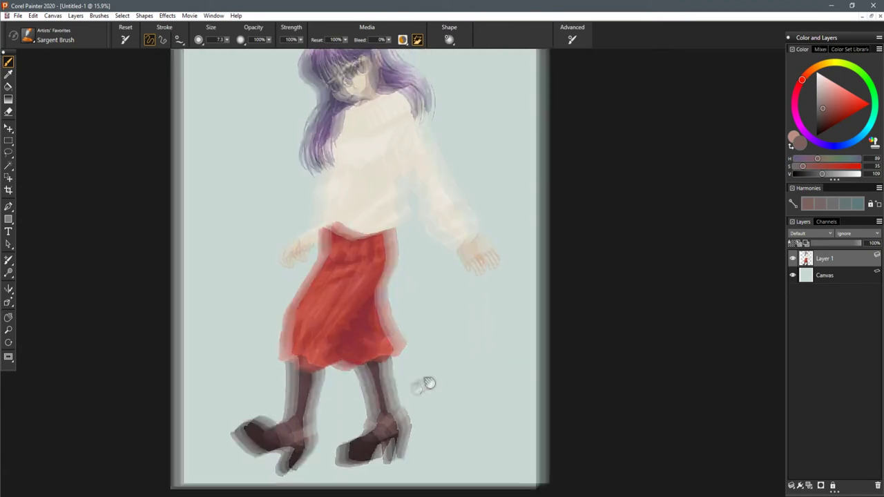
scroll(513, 308, down, 3)
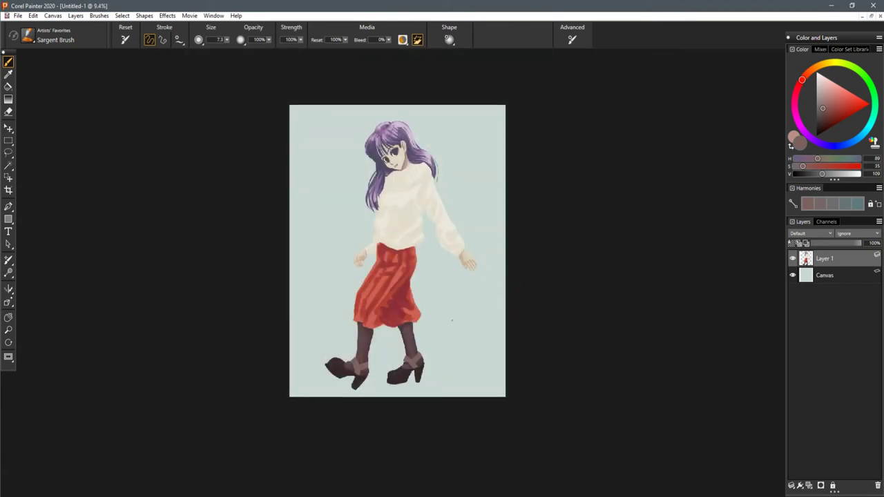
scroll(386, 269, up, 6)
alt+click(451, 155)
drag(414, 208, 422, 209)
mouse_move(425, 165)
mouse_down()
mouse_move(395, 170)
mouse_move(418, 185)
mouse_move(366, 167)
mouse_move(387, 188)
mouse_move(400, 168)
mouse_up()
mouse_move(418, 138)
mouse_down()
mouse_move(571, 176)
mouse_move(535, 172)
mouse_move(532, 160)
mouse_move(530, 182)
mouse_move(479, 146)
mouse_move(494, 210)
mouse_up()
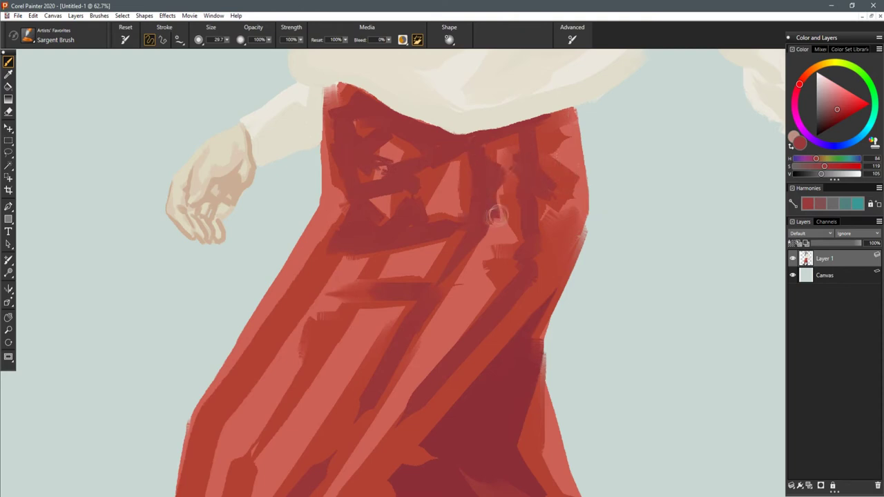
drag(475, 161, 483, 206)
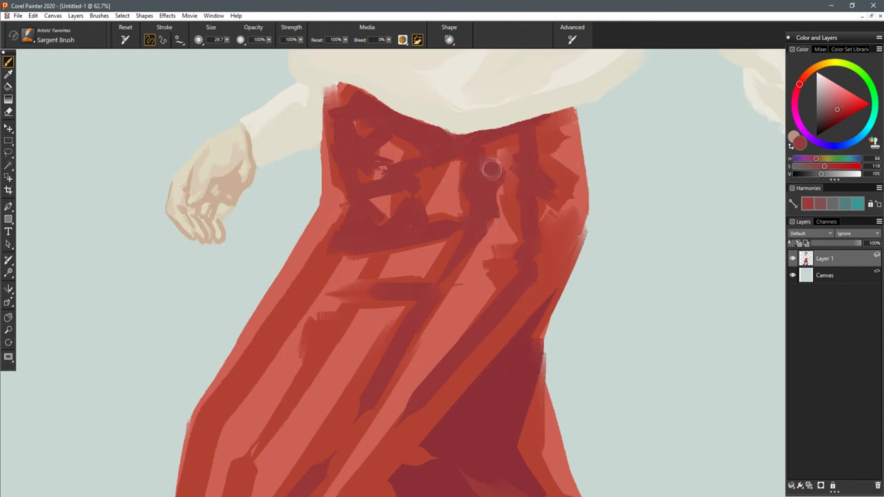
- Extend the dark red shadow to both ends of the skirt's waistline and add a fold below the hip
drag(539, 128, 562, 119)
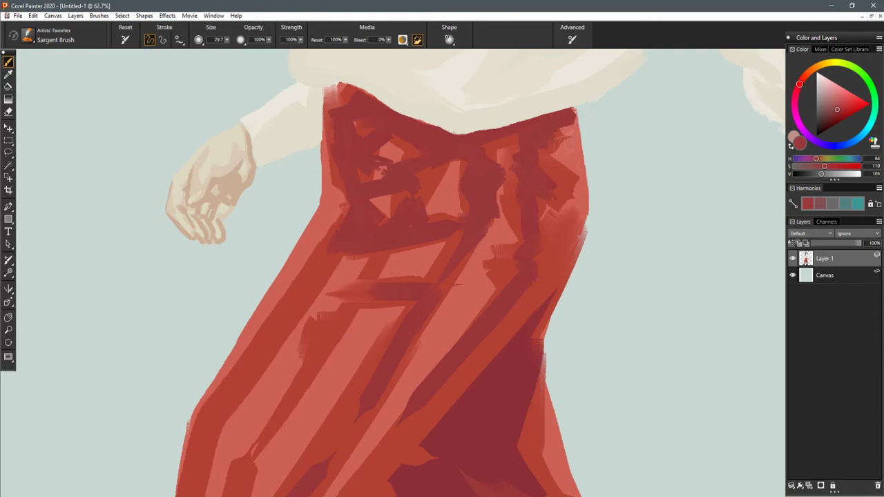
drag(326, 94, 324, 123)
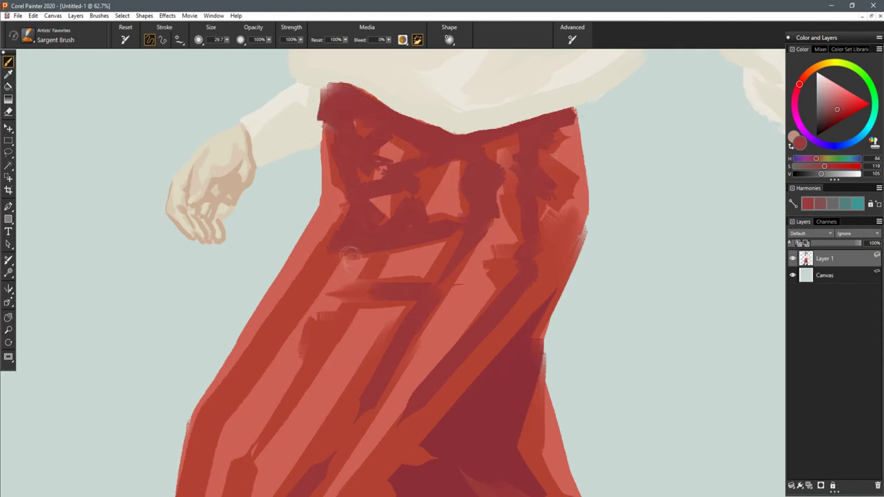
drag(321, 273, 299, 306)
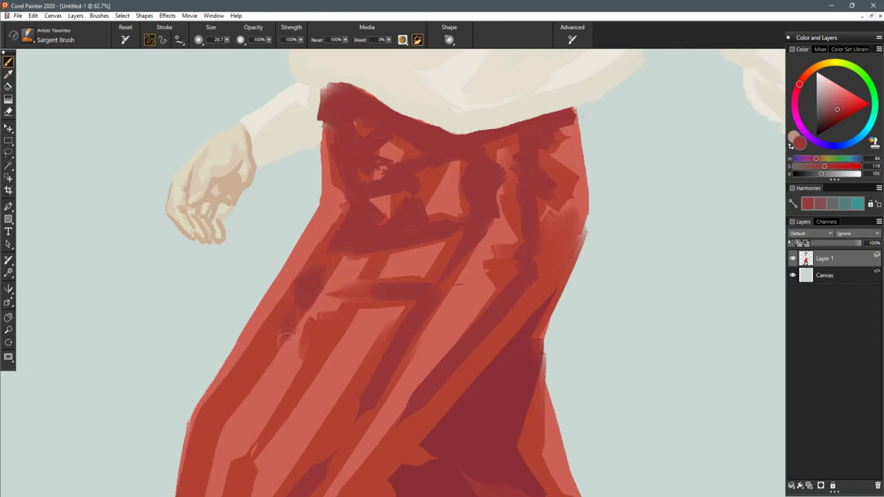
scroll(463, 290, down, 3)
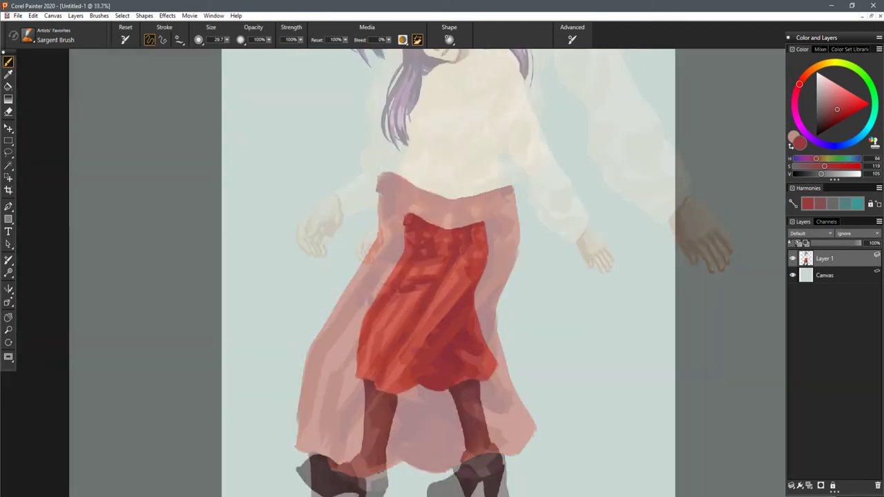
scroll(502, 295, down, 4)
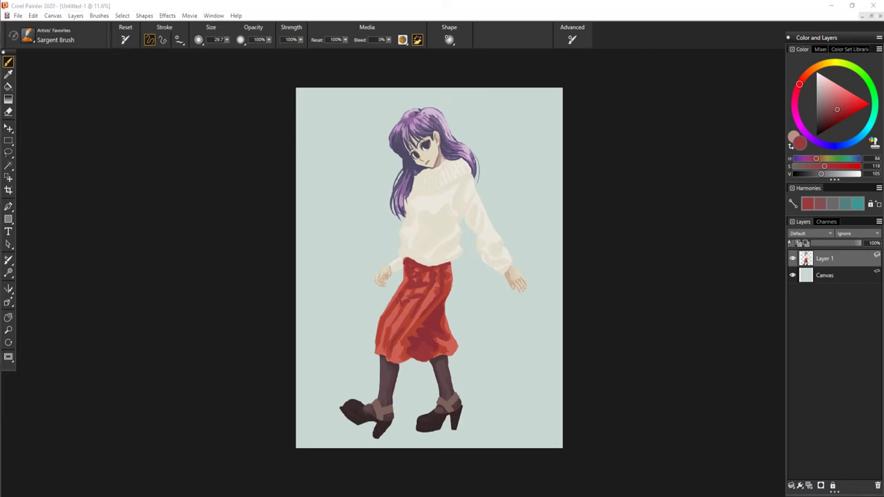
- Sample the dark red of H 84, S 119, V 105 and expand the shadow over the skirt's lower middle and hem
click(657, 332)
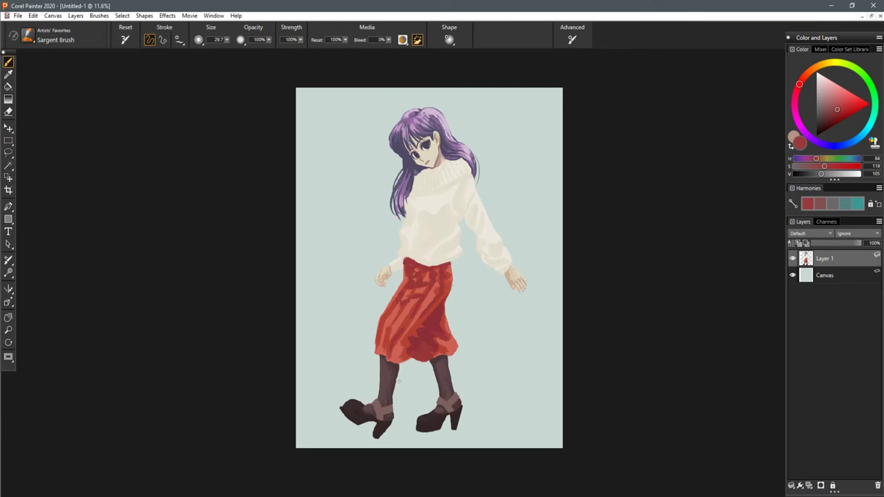
scroll(398, 381, up, 3)
drag(399, 381, 394, 270)
scroll(395, 270, up, 6)
drag(306, 242, 410, 274)
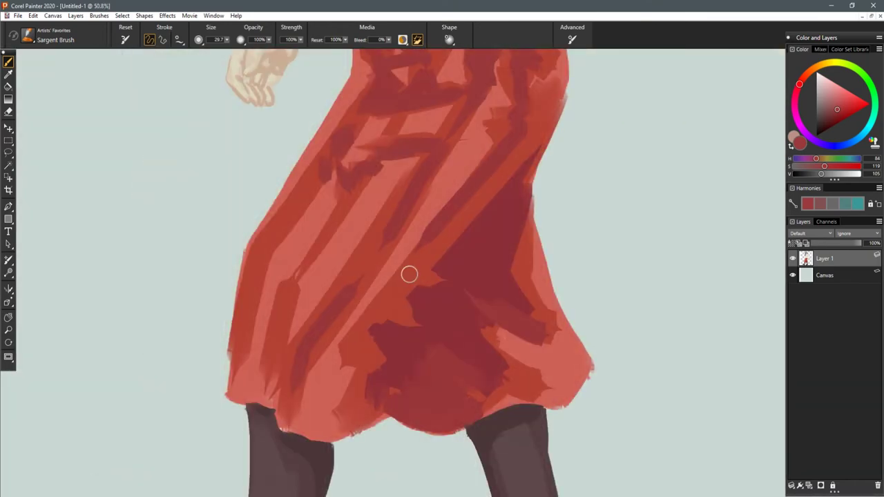
alt+click(387, 138)
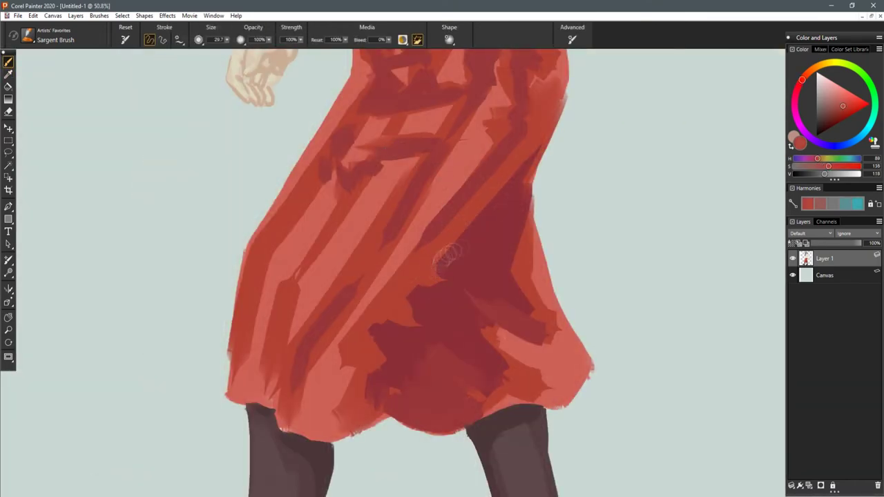
alt+click(450, 368)
mouse_move(410, 297)
mouse_down()
mouse_move(439, 294)
mouse_move(439, 313)
mouse_move(455, 329)
mouse_move(396, 352)
mouse_move(364, 328)
mouse_move(409, 397)
mouse_up()
key(ctrl+0)
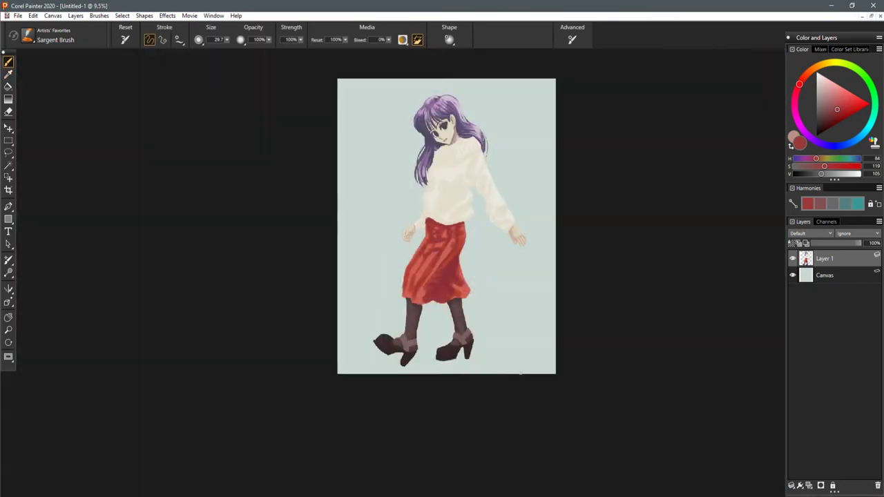
- Add dark red fold shadows along the skirt's outer hip on the side of the bent hand
scroll(443, 275, up, 6)
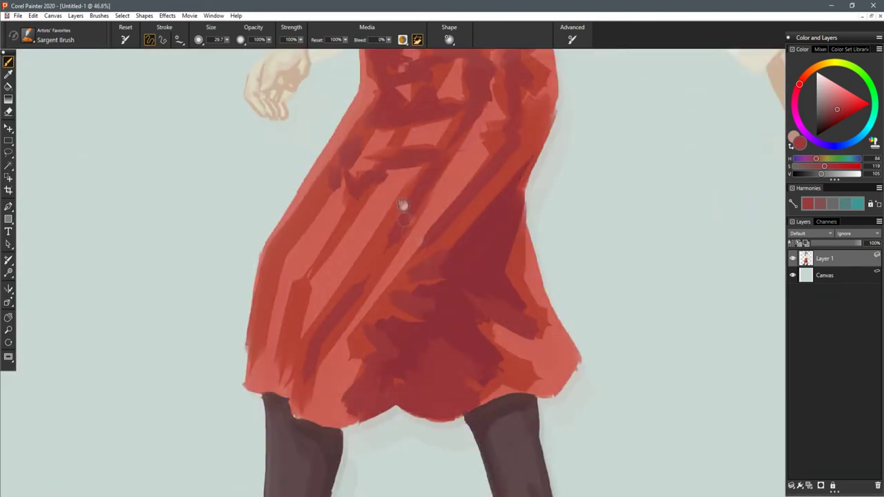
drag(404, 205, 429, 281)
mouse_move(391, 198)
mouse_down()
mouse_move(400, 185)
mouse_move(466, 181)
mouse_up()
mouse_move(388, 225)
mouse_down()
mouse_move(376, 211)
mouse_move(386, 213)
mouse_move(342, 256)
mouse_up()
- Sample the mid red of H 86, S 109, V 119 and soften the horizontal folds across the upper skirt
alt+click(370, 235)
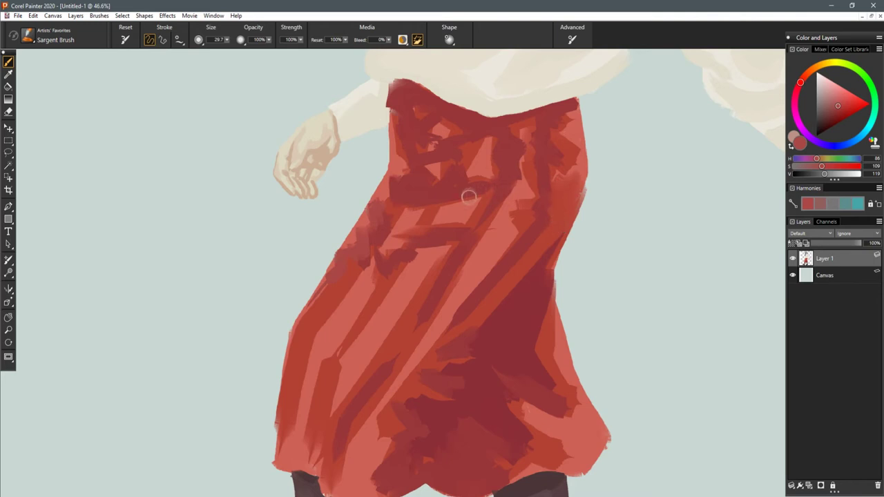
drag(469, 225, 434, 231)
drag(555, 181, 566, 173)
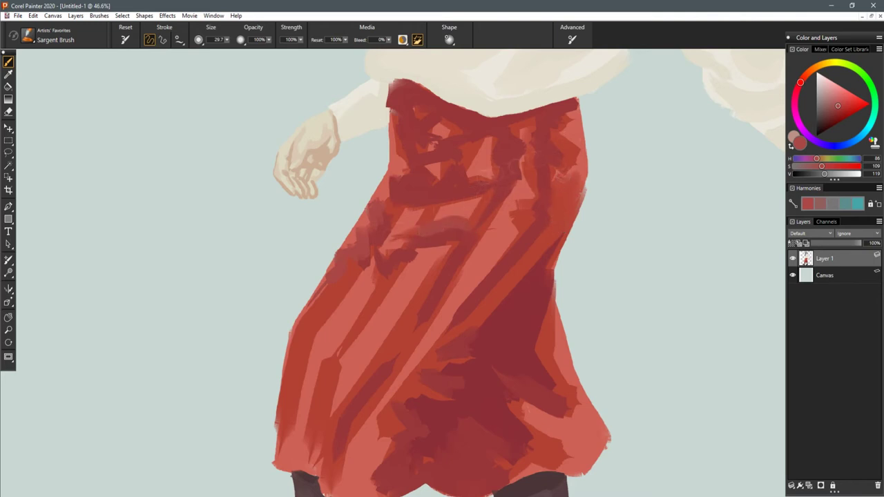
drag(466, 177, 440, 181)
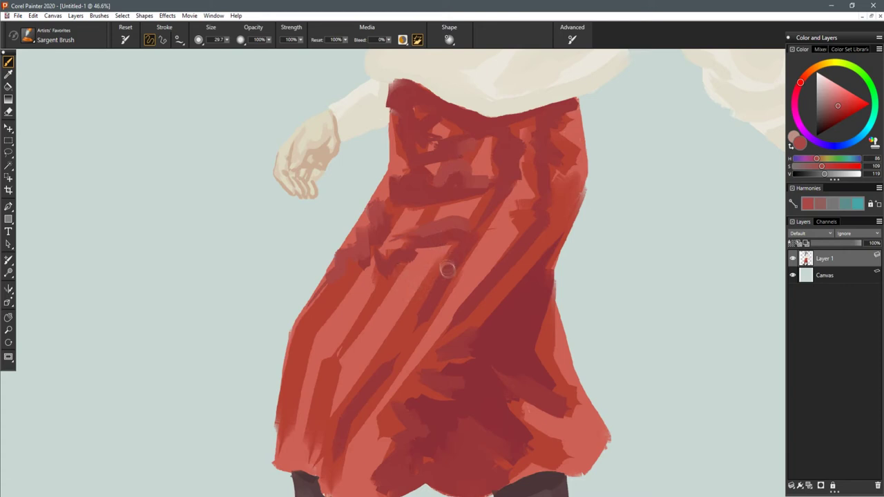
key(ctrl+0)
scroll(532, 257, down, 4)
drag(532, 258, 532, 277)
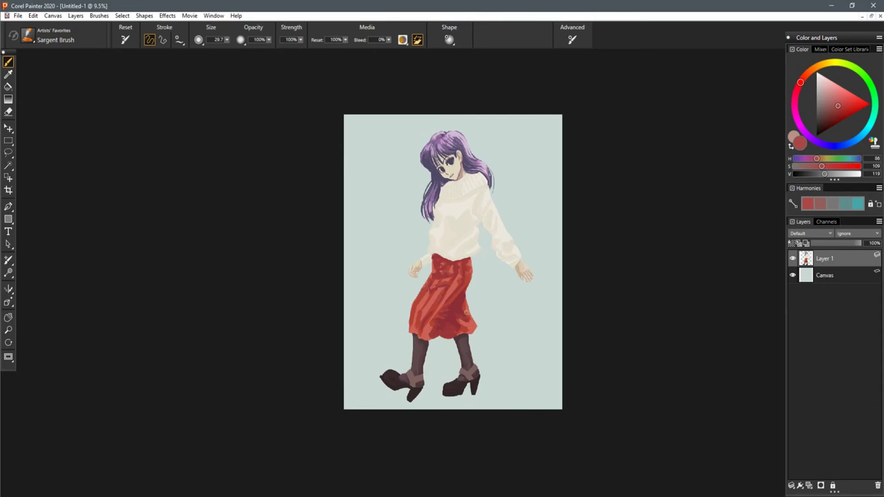
- Sample the ankle strap's brown, darken it to H 91, S 39, V 99 and shade the instep band on the lifted foot
scroll(430, 361, up, 10)
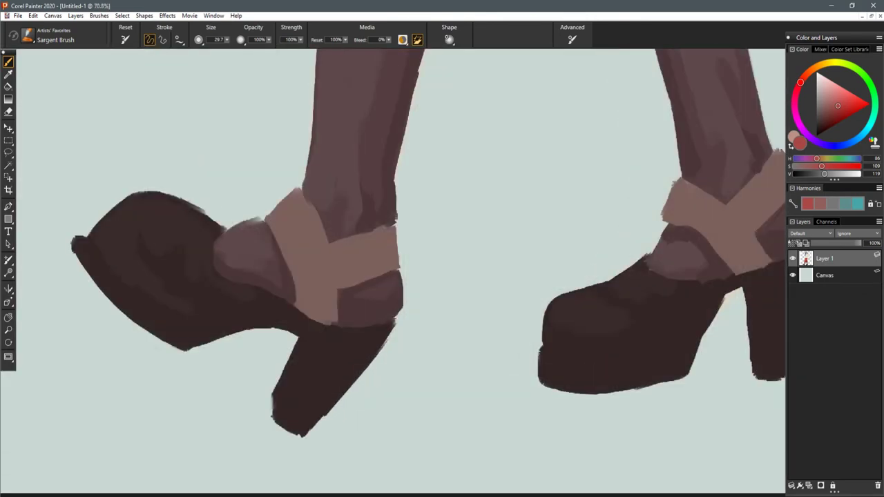
drag(389, 241, 416, 308)
alt+click(415, 310)
drag(823, 175, 820, 175)
drag(334, 305, 345, 359)
drag(820, 174, 819, 174)
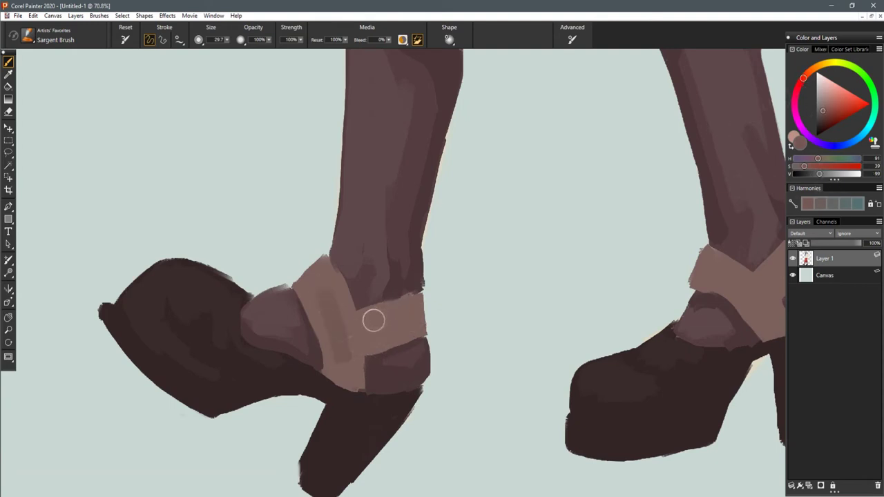
- Darken the brown to H 91, S 49, V 87 and fill the lifted foot's strap bands inside their lighter edges
drag(803, 167, 806, 167)
drag(820, 174, 816, 174)
drag(323, 282, 350, 344)
mouse_move(318, 276)
mouse_down()
mouse_move(325, 280)
mouse_move(315, 308)
mouse_move(334, 359)
mouse_up()
mouse_move(331, 283)
mouse_down()
mouse_move(352, 373)
mouse_move(333, 379)
mouse_up()
drag(363, 317, 369, 343)
mouse_move(414, 308)
mouse_down()
mouse_move(375, 345)
mouse_move(412, 307)
mouse_up()
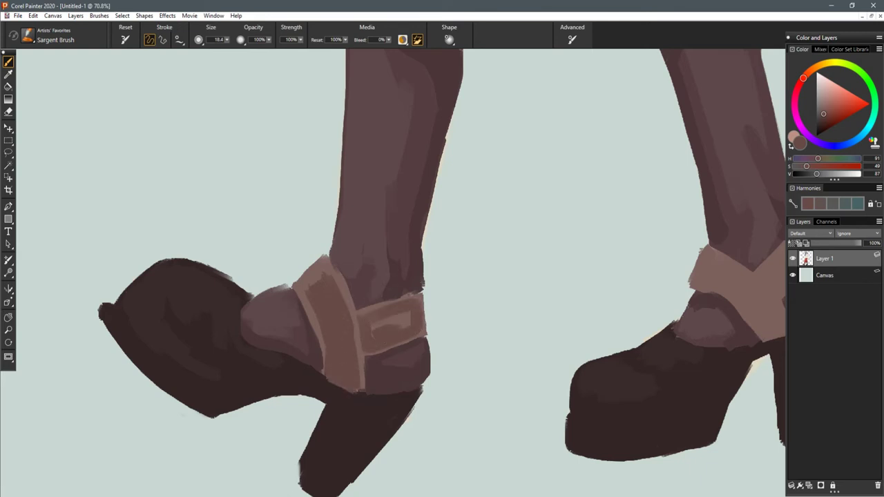
drag(377, 329, 405, 325)
- Shade both crossing ankle strap bands on the standing foot in the same dark brown, leaving lighter rims
drag(587, 373, 309, 364)
mouse_move(528, 222)
mouse_down()
mouse_move(486, 263)
mouse_move(506, 281)
mouse_move(542, 240)
mouse_move(529, 223)
mouse_up()
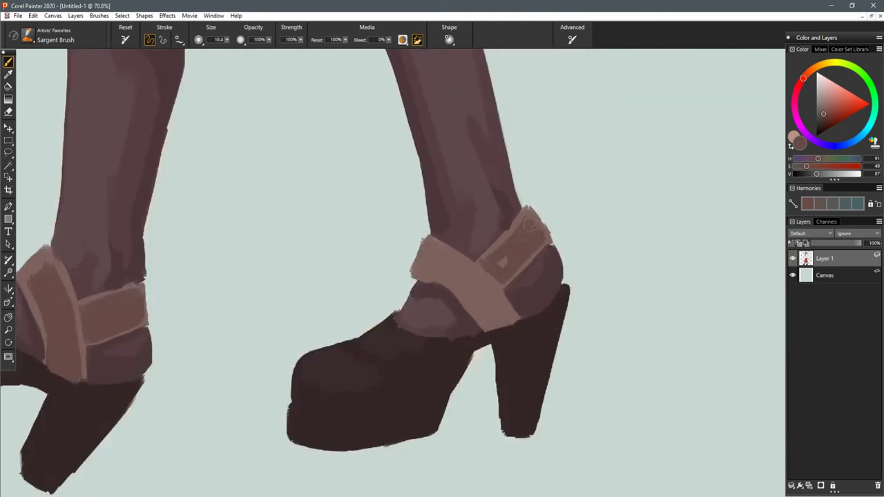
drag(428, 245, 423, 273)
mouse_move(444, 263)
mouse_down()
mouse_move(472, 275)
mouse_move(502, 315)
mouse_up()
mouse_move(466, 282)
mouse_down()
mouse_move(487, 320)
mouse_move(511, 317)
mouse_up()
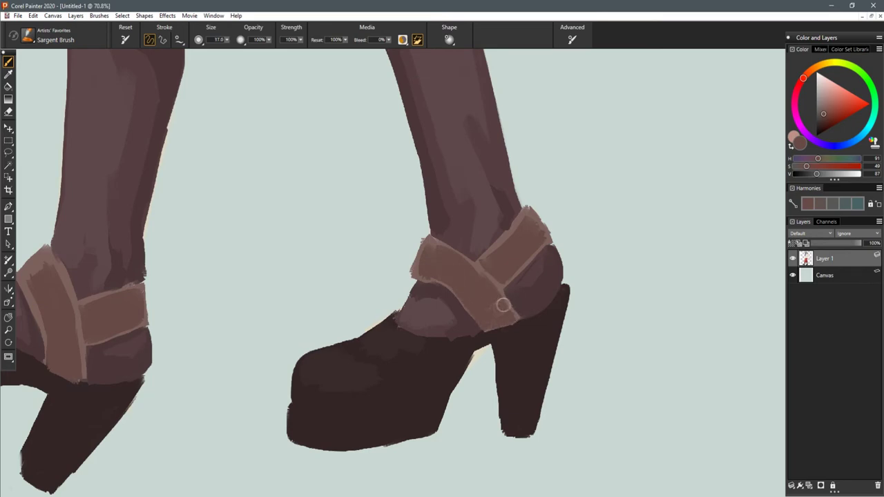
- Sample the light red of H 89, S 130, V 135 and break up the dark folds along the hip beside the bent hand
scroll(446, 251, down, 7)
drag(520, 247, 528, 369)
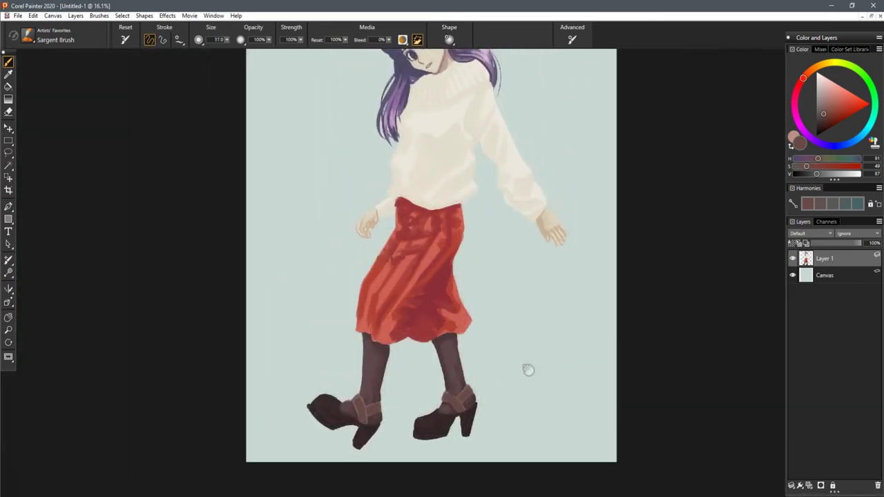
scroll(527, 369, down, 2)
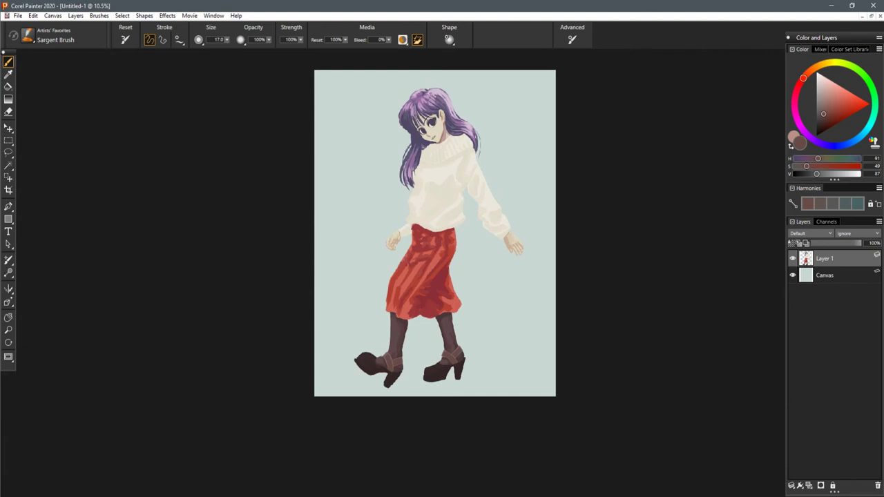
drag(428, 279, 439, 301)
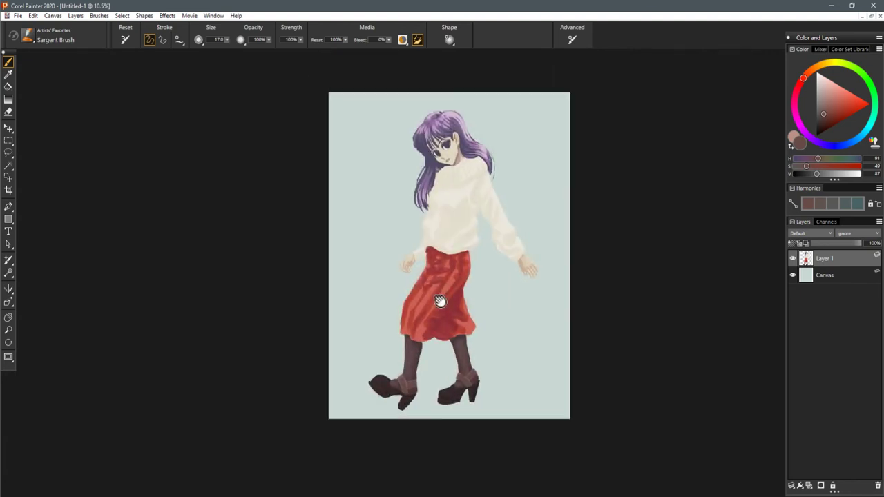
scroll(436, 297, up, 5)
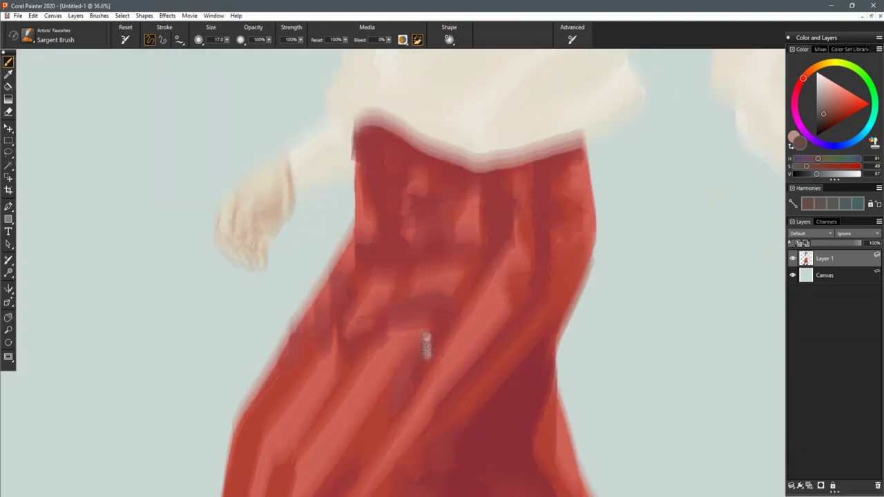
alt+click(383, 296)
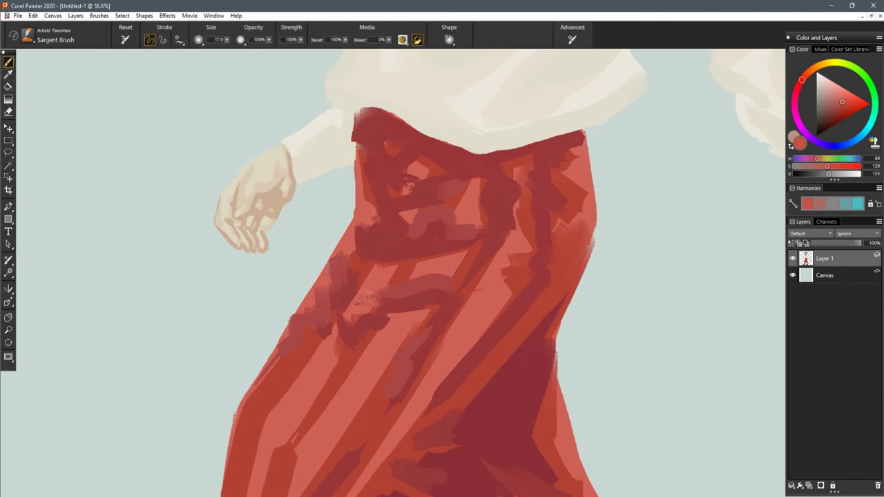
drag(354, 324, 335, 341)
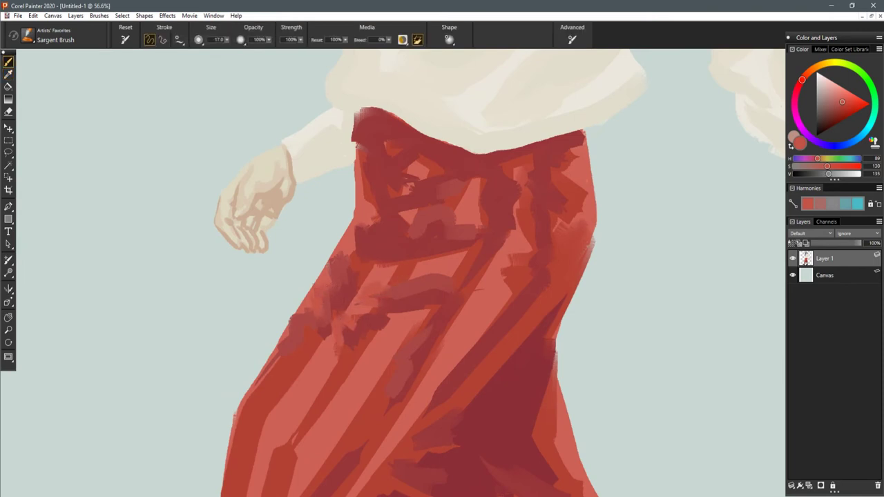
mouse_move(357, 250)
mouse_down()
mouse_move(376, 234)
mouse_move(367, 226)
mouse_up()
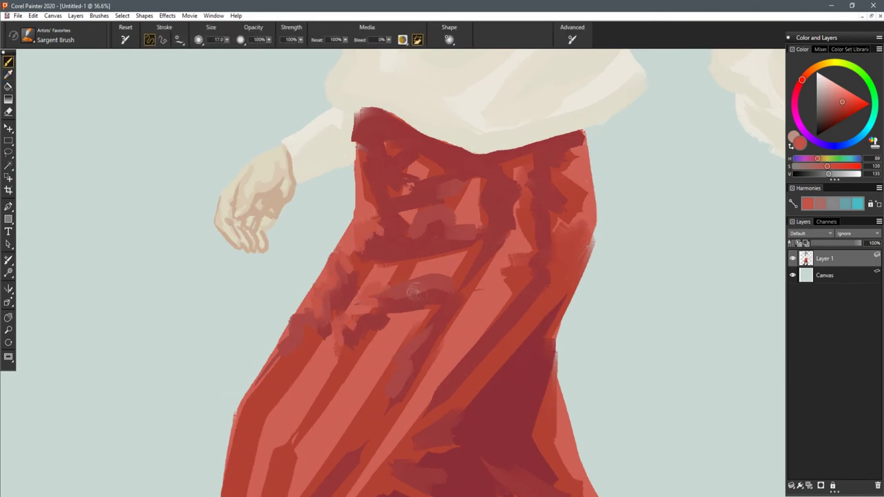
- Lighten the dark folds below the waistline and the waist corner near the bent hand, enlarging the brush to 29.4
drag(494, 250, 467, 302)
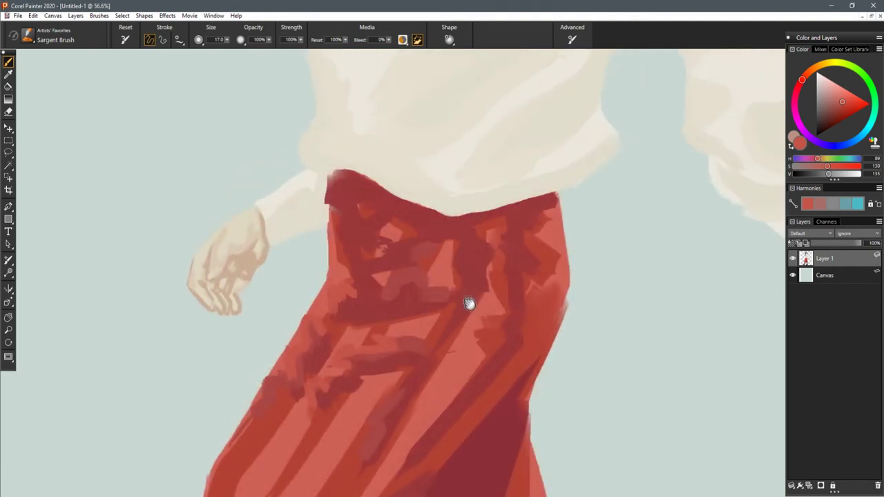
mouse_move(396, 281)
mouse_down()
mouse_move(376, 273)
mouse_move(386, 245)
mouse_move(427, 237)
mouse_up()
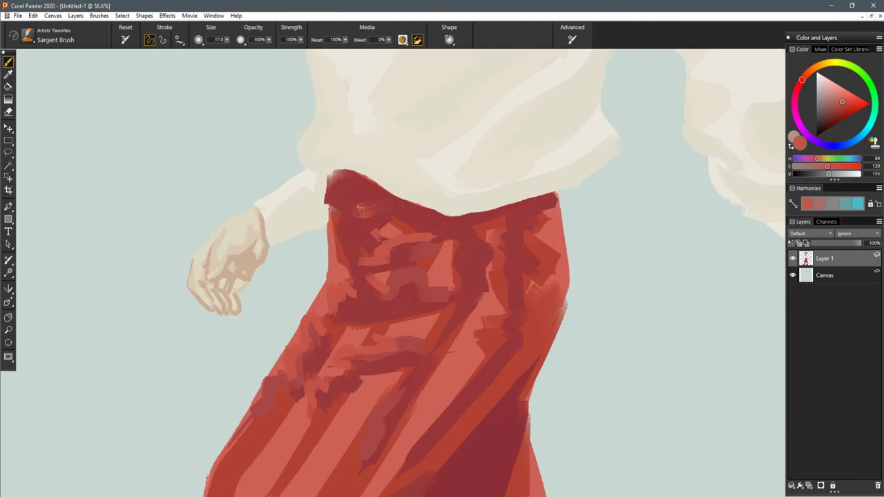
drag(468, 275, 476, 275)
mouse_move(459, 248)
mouse_down()
mouse_move(481, 266)
mouse_move(453, 248)
mouse_up()
mouse_move(335, 176)
mouse_down()
mouse_move(345, 197)
mouse_move(386, 207)
mouse_up()
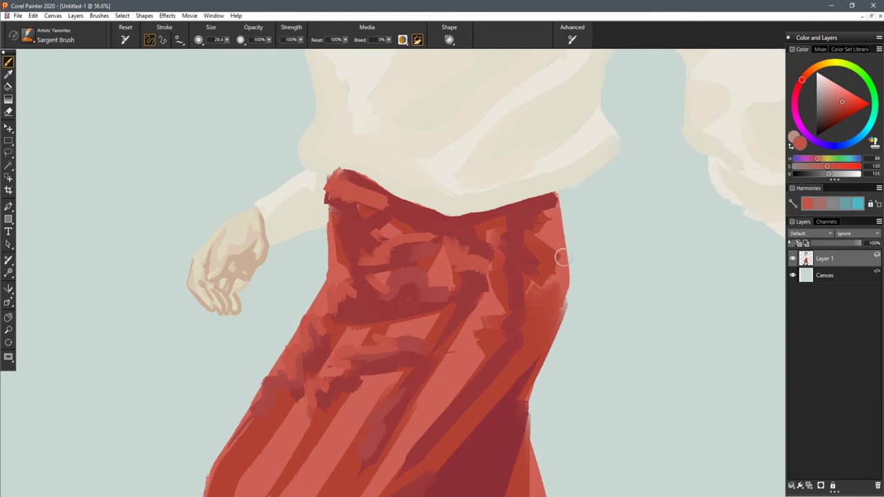
key(ctrl+0)
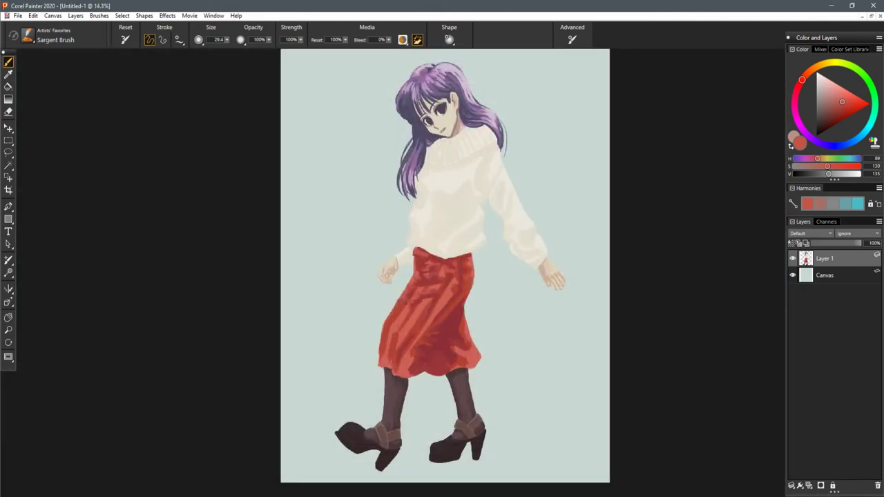
- Sample the brighter red of H 89, S 140, V 146 and paint highlights between the upper skirt folds and down the outer hip
scroll(414, 283, up, 8)
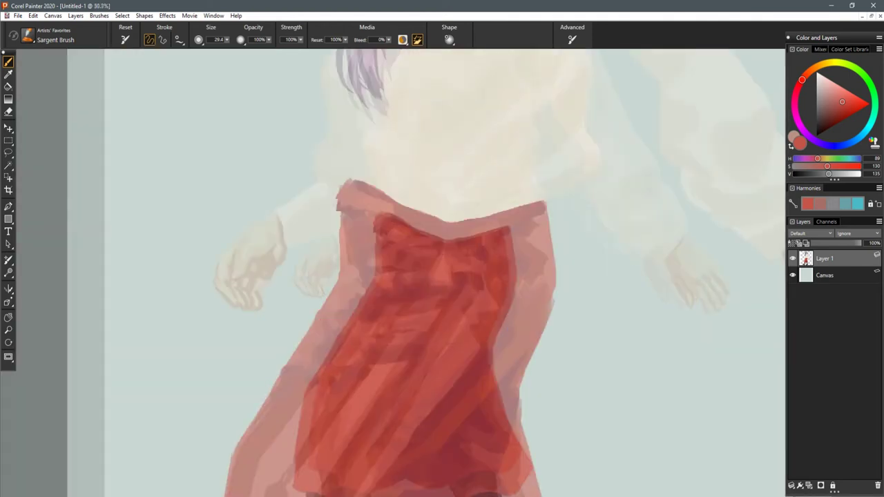
alt+click(341, 358)
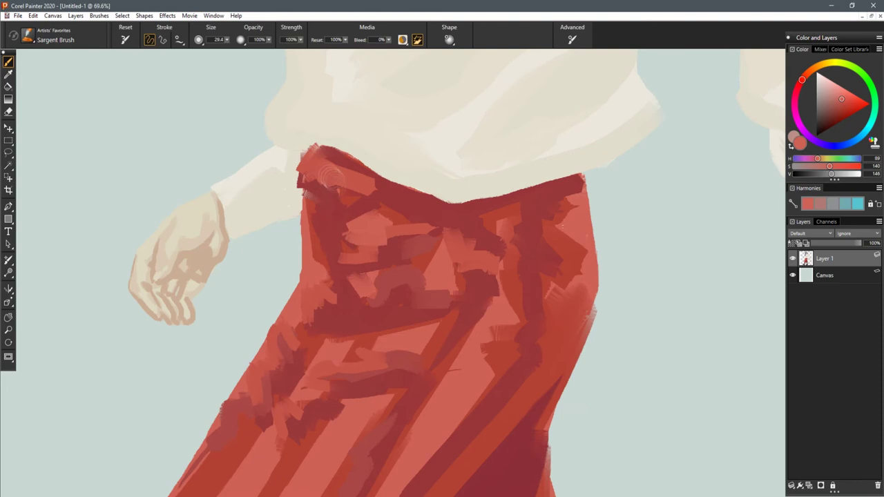
drag(519, 324, 541, 251)
mouse_move(459, 183)
mouse_down()
mouse_move(453, 192)
mouse_move(458, 221)
mouse_move(509, 218)
mouse_up()
drag(336, 245, 261, 323)
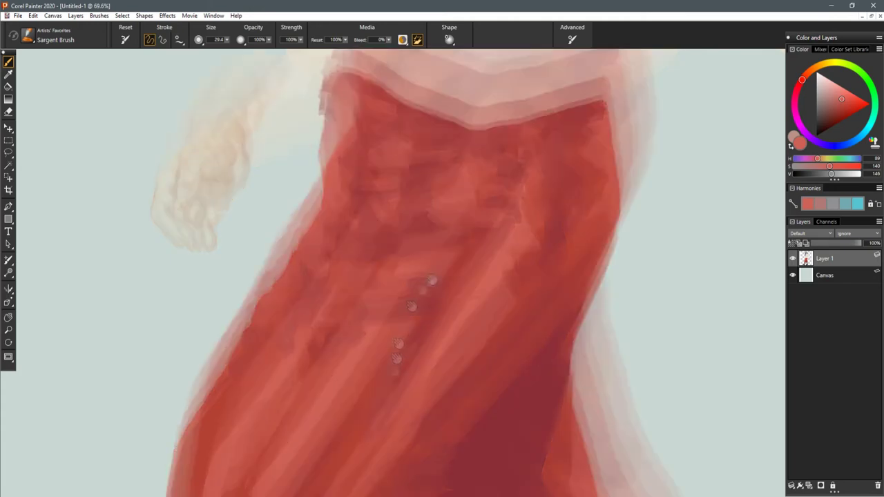
drag(372, 238, 355, 261)
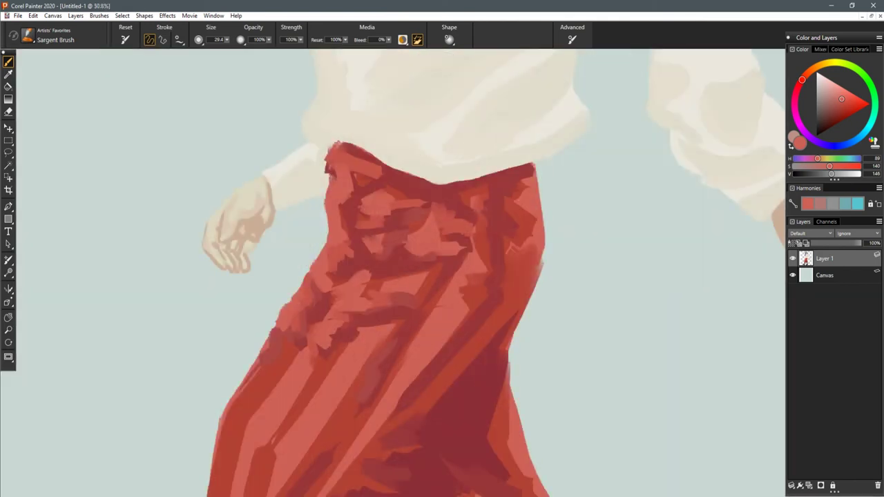
- Sample the dark red of H 84, S 119, V 105 and restate the fold shadows across the upper skirt and outer hip
alt+click(404, 262)
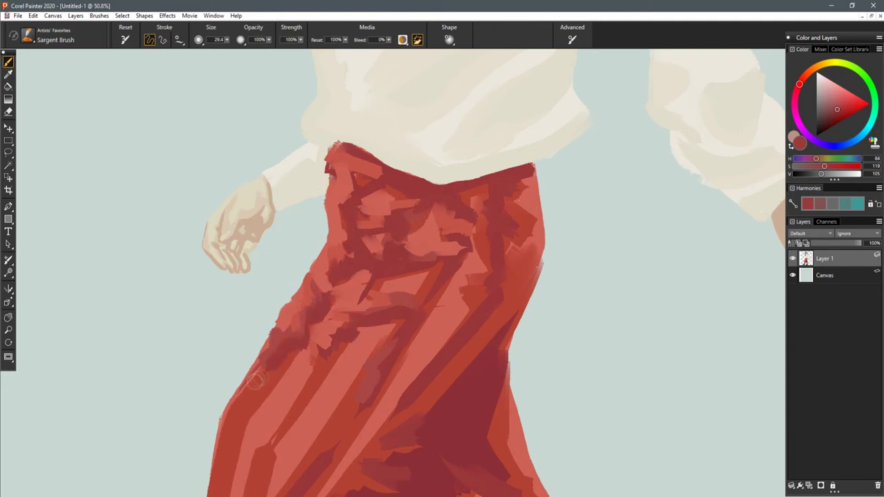
key(ctrl+0)
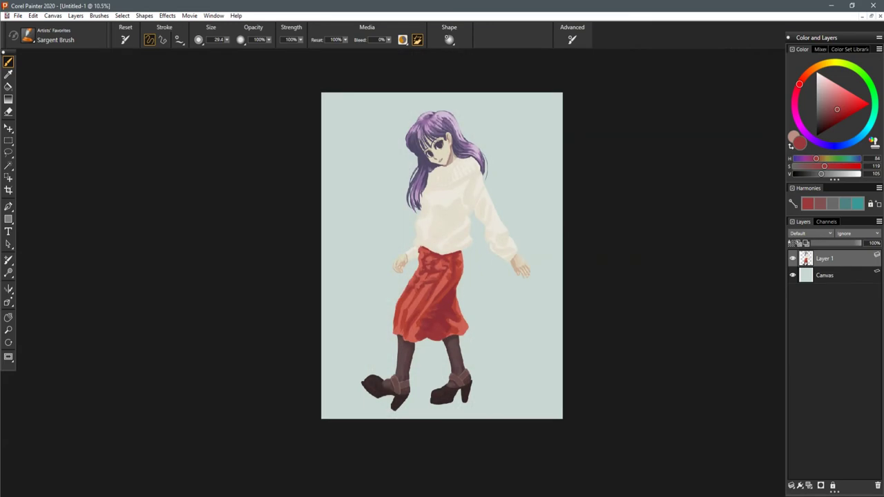
scroll(411, 334, up, 8)
drag(426, 345, 467, 295)
- Resample the light red of H 89, S 140, V 146 and add highlight strokes through the folds on the upper skirt and hip
key(d)
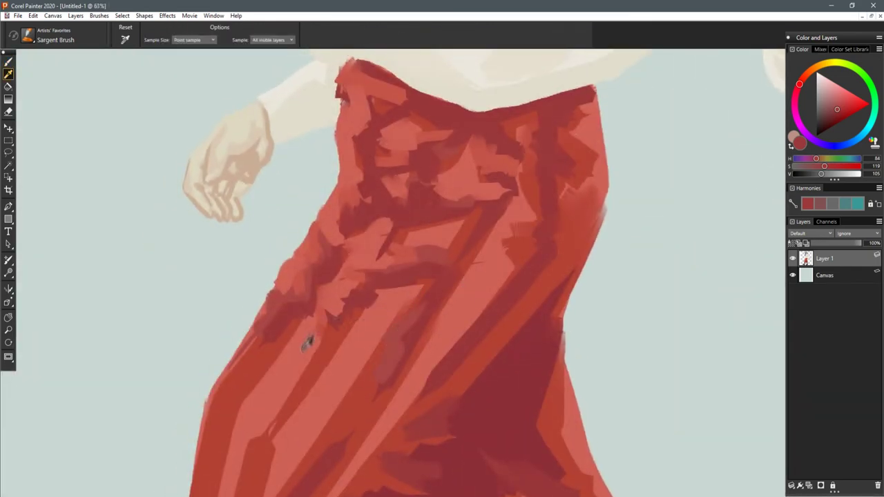
click(305, 339)
key(b)
drag(399, 173, 386, 207)
drag(421, 135, 393, 162)
mouse_move(368, 248)
mouse_down()
mouse_move(338, 272)
mouse_move(319, 347)
mouse_up()
drag(277, 288, 261, 325)
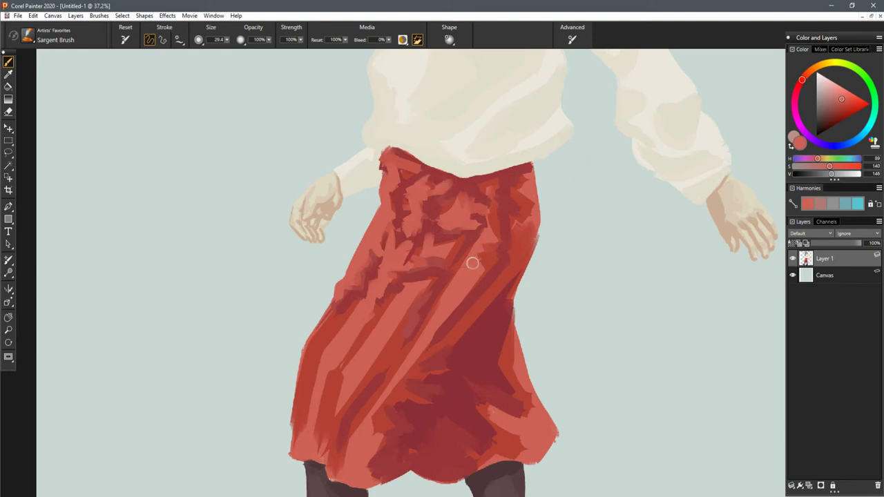
- Sample the mid red of H 86, S 107, V 119 and soften the long folds running down the skirt
alt+click(359, 304)
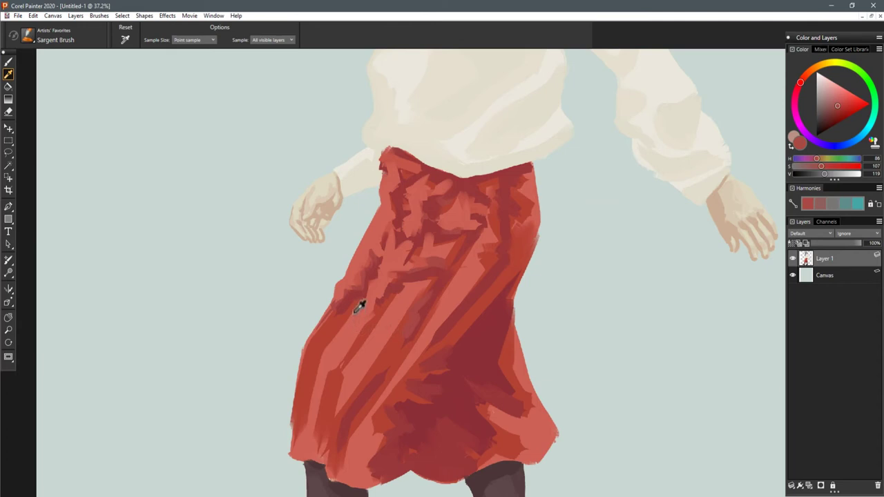
drag(317, 353, 308, 424)
drag(407, 355, 361, 414)
drag(440, 284, 399, 354)
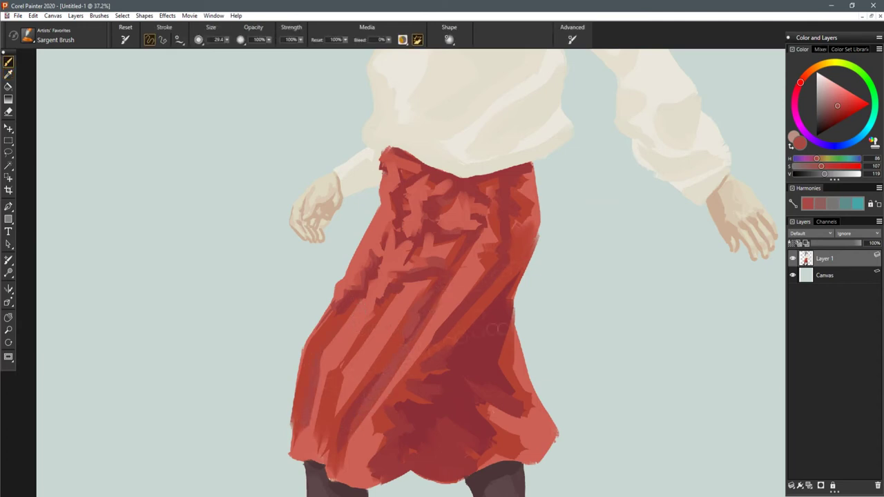
key(ctrl+0)
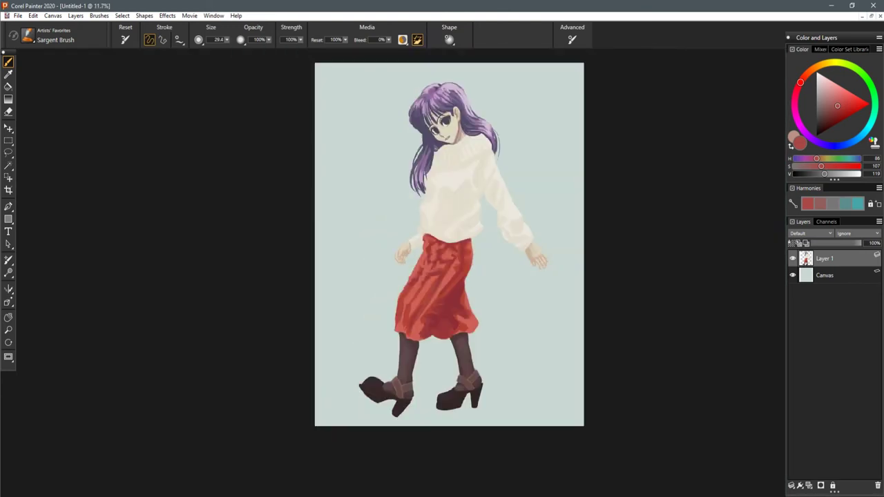
- Blend mid red along the diagonal fold and feather the central shadow's edge down to the hem
scroll(539, 262, up, 6)
drag(577, 221, 519, 309)
drag(558, 255, 439, 382)
mouse_move(472, 415)
mouse_down()
mouse_move(521, 297)
mouse_move(520, 279)
mouse_up()
drag(442, 309, 494, 298)
drag(422, 322, 412, 348)
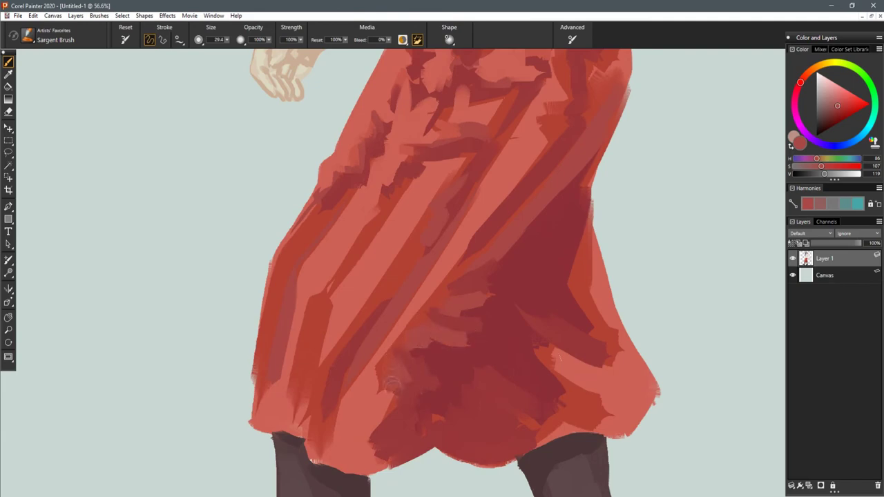
mouse_move(397, 406)
mouse_down()
mouse_move(374, 439)
mouse_move(369, 468)
mouse_move(382, 467)
mouse_up()
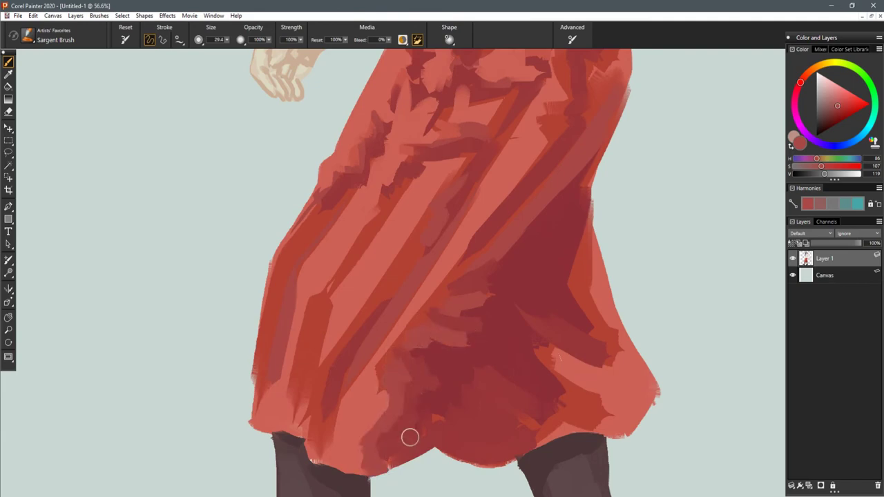
- Cover the orange-red patches near the skirt's flared hem corner and along its adjacent side edge with mid red
scroll(410, 438, down, 6)
scroll(468, 383, up, 7)
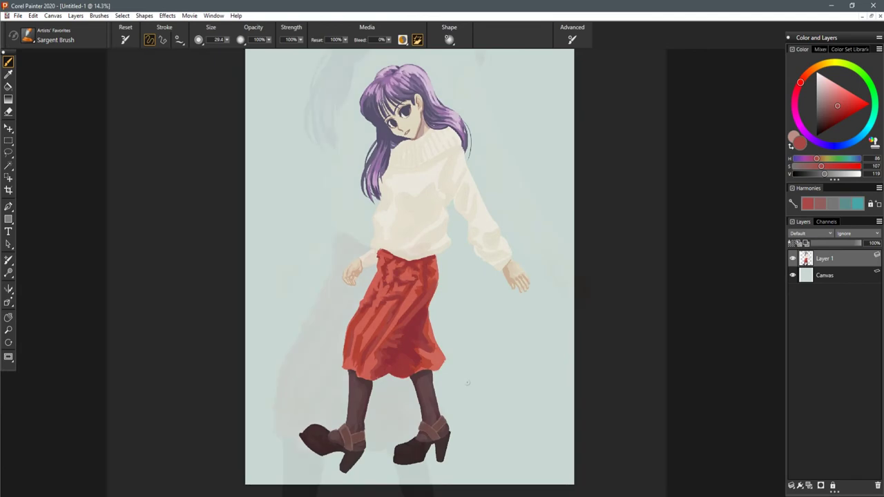
drag(469, 384, 544, 274)
scroll(552, 359, up, 6)
drag(562, 384, 463, 290)
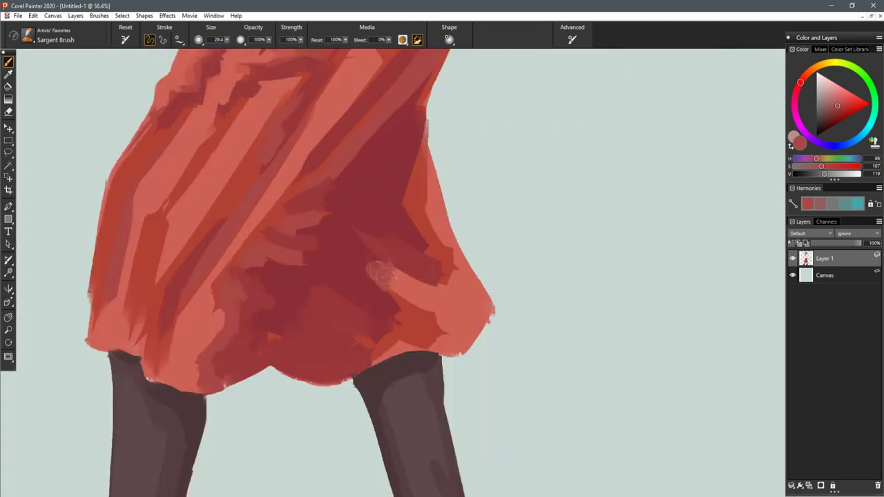
drag(377, 276, 397, 307)
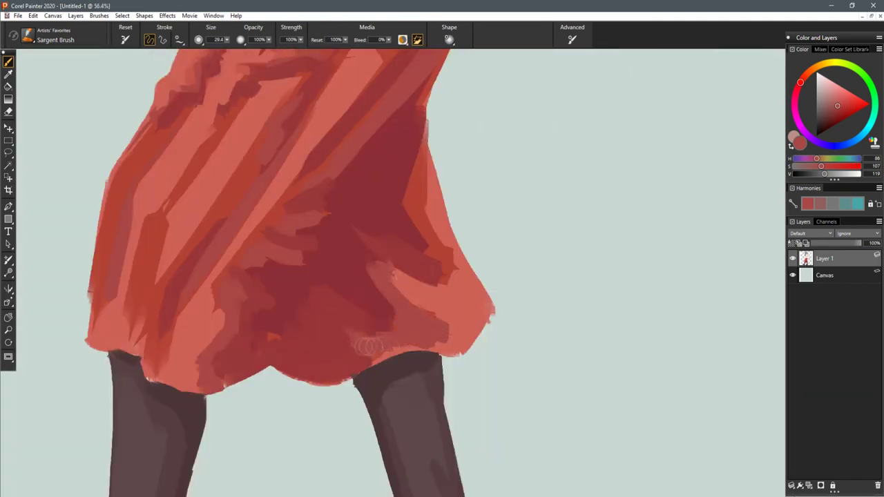
drag(435, 266, 417, 222)
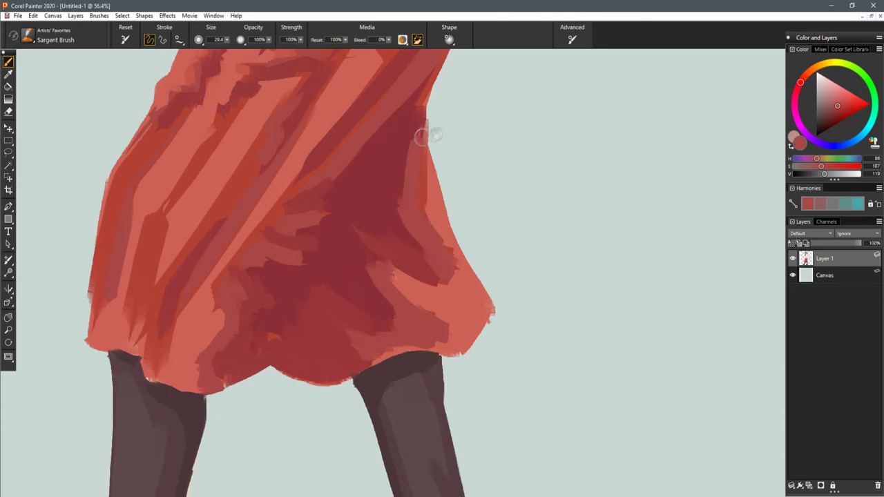
scroll(419, 134, down, 3)
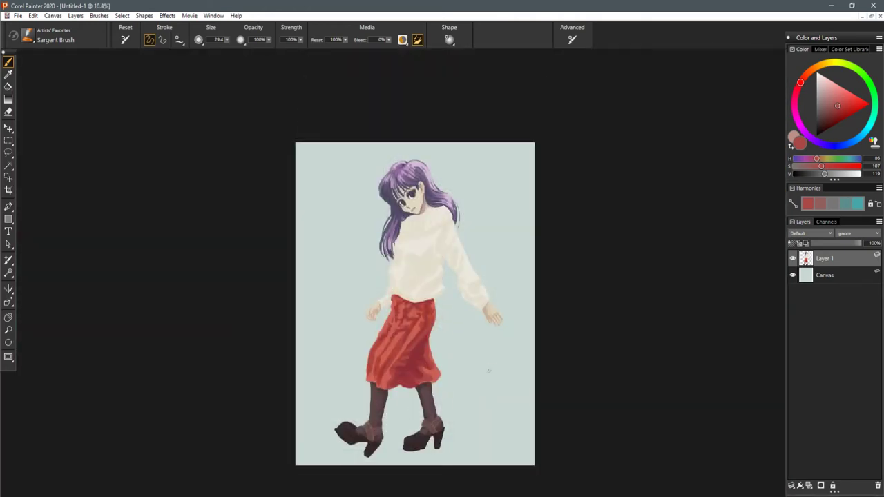
scroll(488, 371, up, 3)
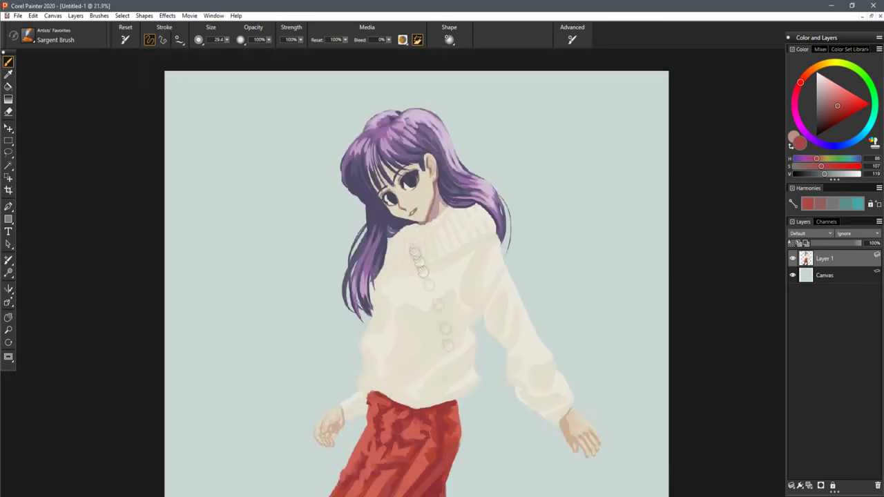
- Sample the sweater's cream shade of H 118, S 67, V 214 and paint a thin rib line down the chest's centre at brush size 13.2
scroll(442, 378, up, 2)
drag(442, 378, 424, 207)
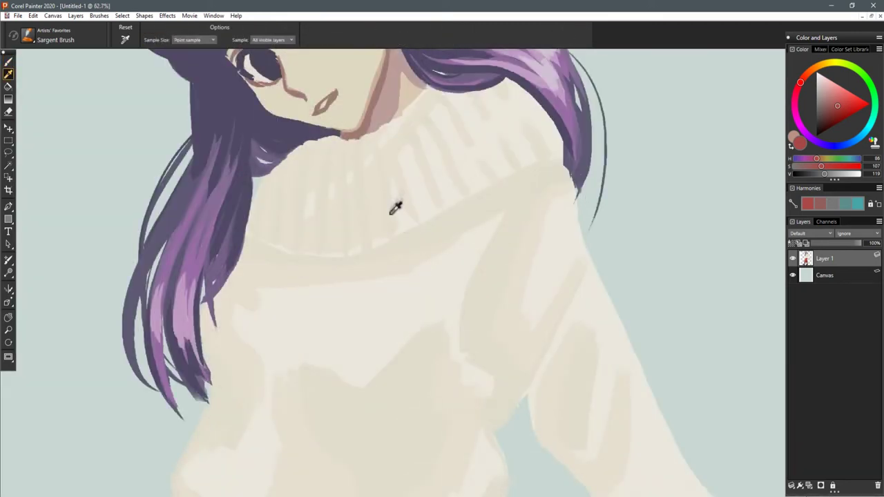
click(388, 198)
scroll(408, 190, down, 3)
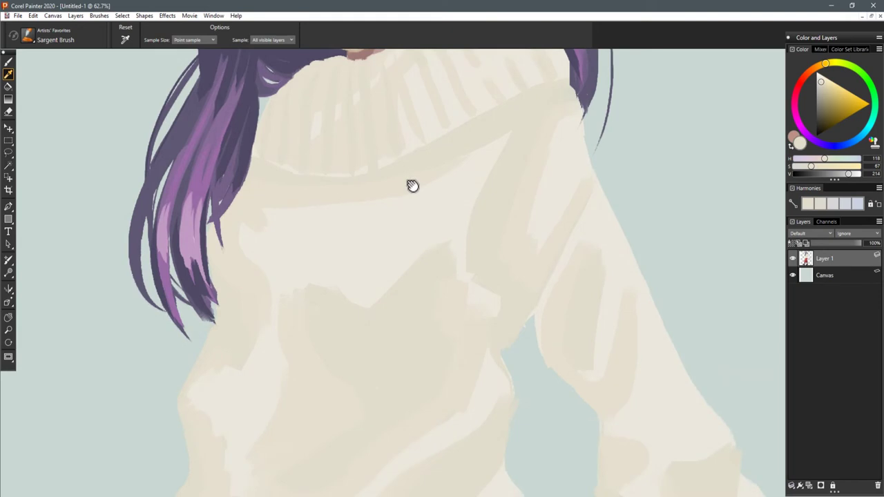
key(b)
drag(414, 225, 420, 228)
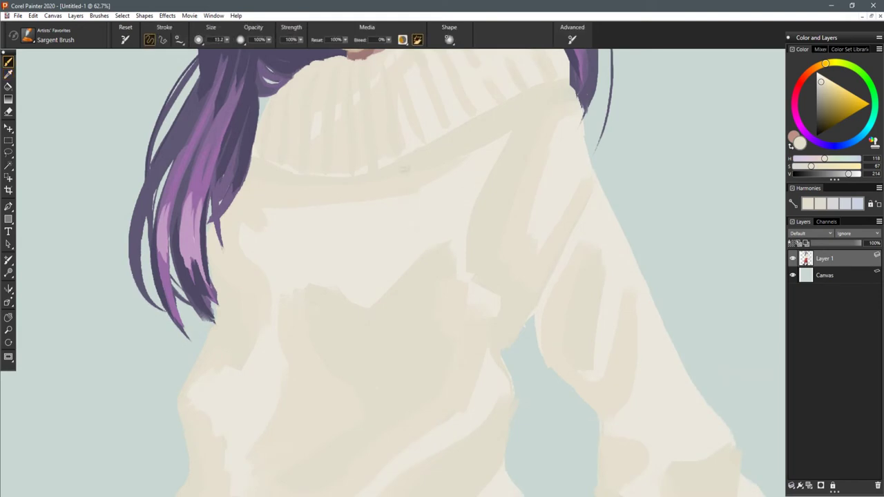
drag(429, 285, 478, 224)
mouse_move(427, 140)
mouse_down()
mouse_move(406, 198)
mouse_move(420, 276)
mouse_up()
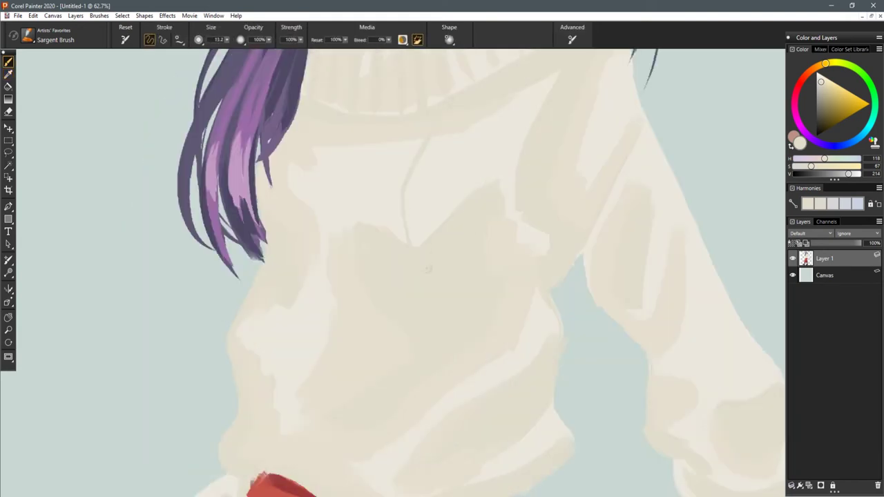
- Add parallel rib lines across the sweater's chest highlight, from the centre line toward the long hanging hair
mouse_move(411, 143)
mouse_down()
mouse_move(398, 173)
mouse_move(395, 255)
mouse_up()
drag(381, 175, 370, 221)
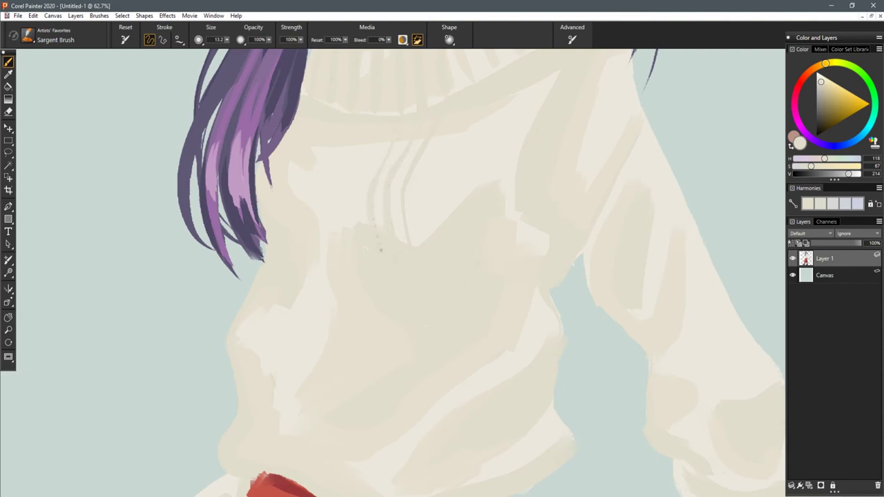
drag(376, 153, 357, 220)
mouse_move(360, 147)
mouse_down()
mouse_move(341, 230)
mouse_move(329, 232)
mouse_up()
mouse_move(326, 171)
mouse_down()
mouse_move(326, 132)
mouse_move(303, 203)
mouse_up()
drag(300, 170, 290, 191)
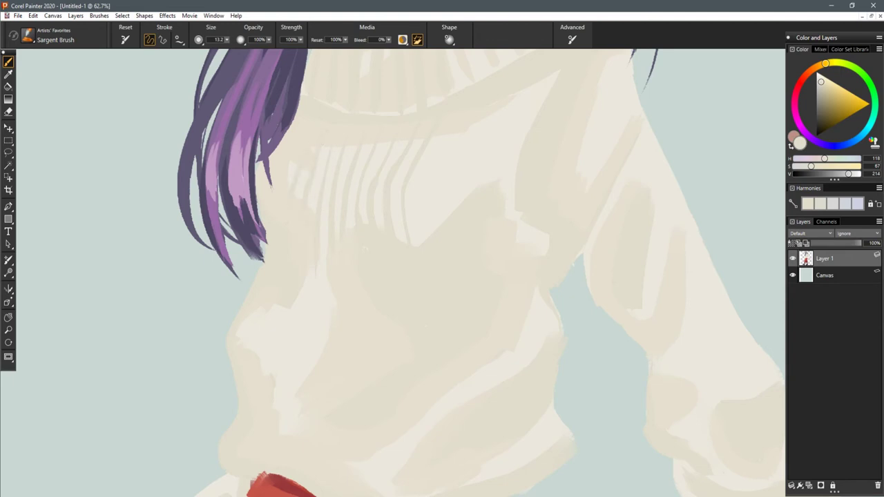
- Continue the thin rib lines across the other half of the chest highlight toward the extended arm, redoing one misplaced stroke
drag(543, 249, 519, 314)
mouse_move(419, 199)
mouse_down()
mouse_move(402, 237)
mouse_move(392, 309)
mouse_up()
drag(418, 236, 405, 300)
drag(438, 211, 423, 283)
drag(455, 193, 440, 263)
drag(476, 177, 464, 248)
key(ctrl+z)
drag(472, 179, 454, 249)
drag(481, 206, 467, 246)
drag(503, 154, 494, 206)
drag(492, 237, 483, 283)
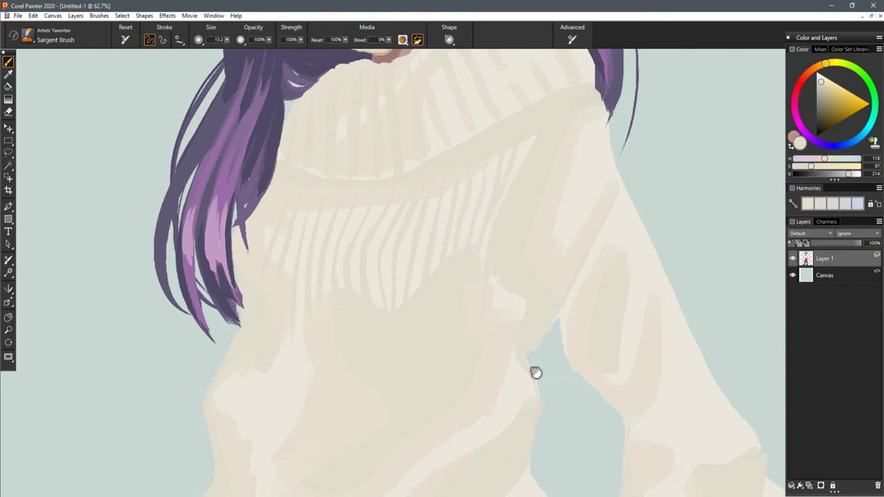
drag(535, 373, 549, 272)
scroll(525, 275, down, 8)
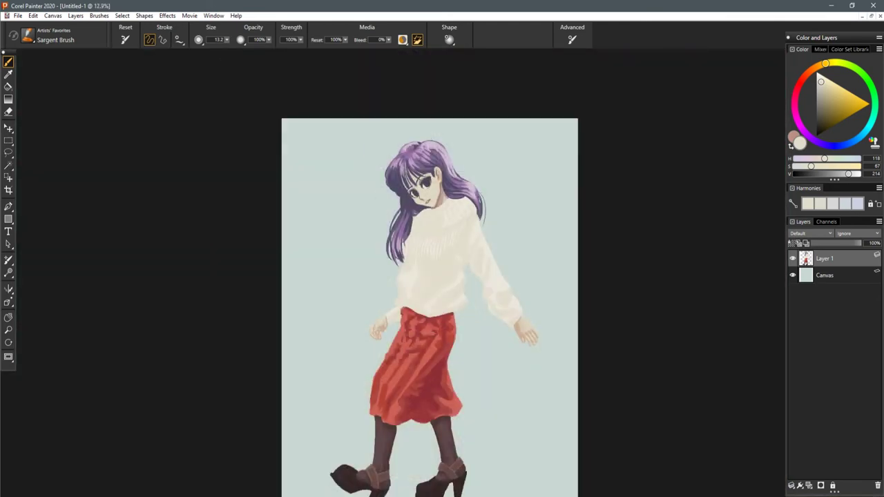
- Paint rib lines through the highlights on the sweater's side, belly and lower folds down to the hem
scroll(430, 276, up, 4)
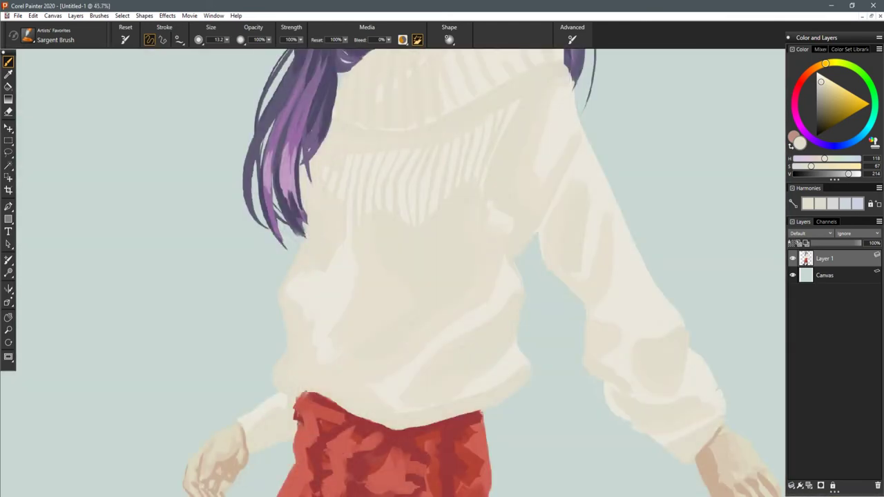
mouse_move(349, 391)
mouse_down()
mouse_move(376, 245)
mouse_move(346, 333)
mouse_up()
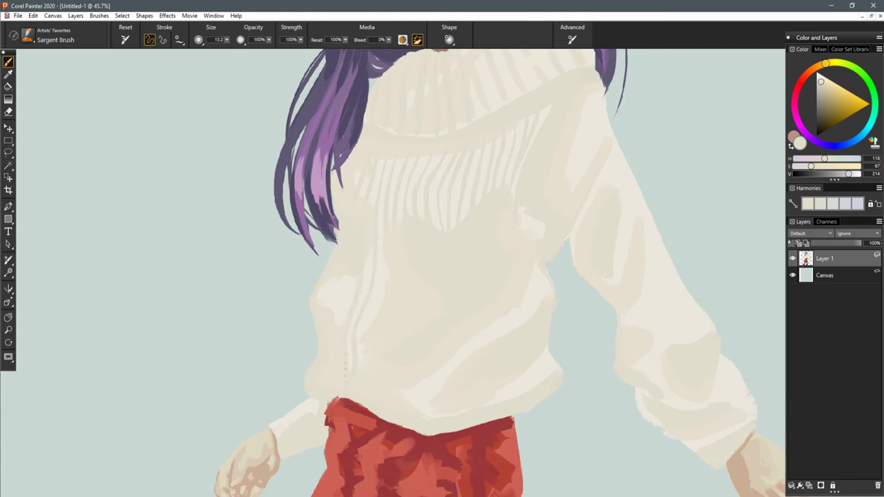
drag(351, 271, 335, 320)
drag(325, 354, 319, 395)
drag(384, 277, 373, 320)
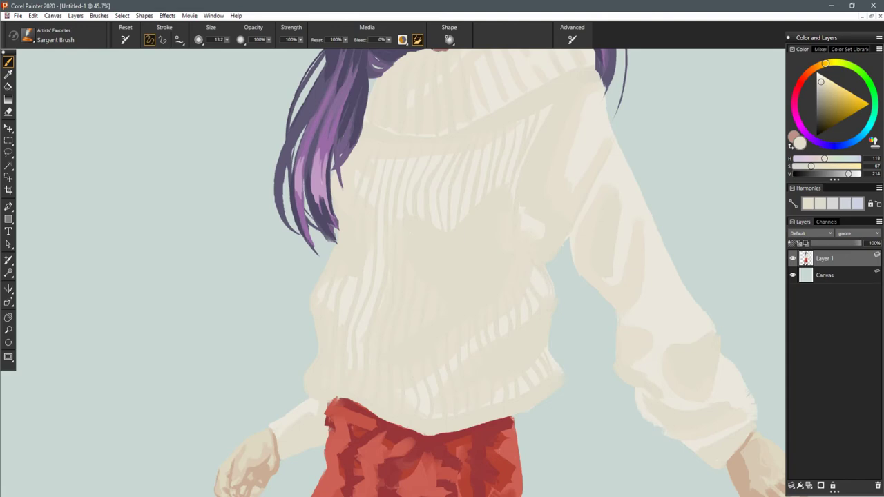
- Add a rib line along the light edge of the short visible sleeve beside the skirt waist
scroll(572, 261, down, 10)
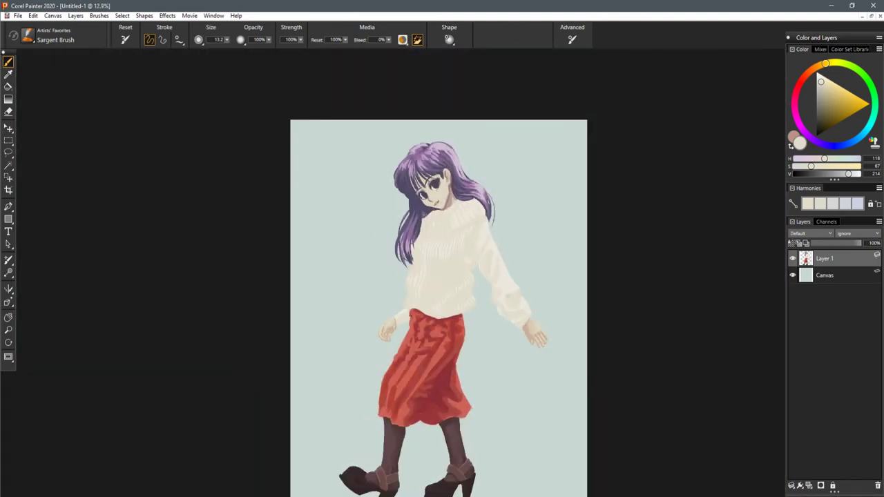
scroll(425, 325, up, 6)
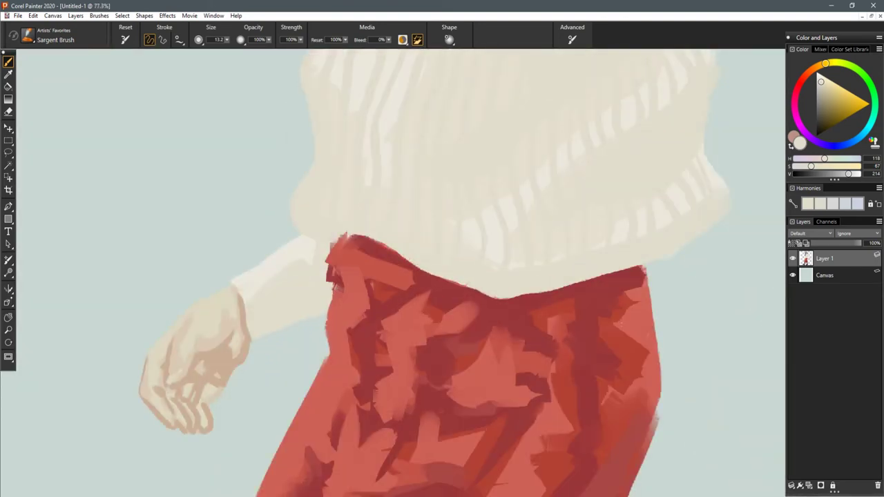
drag(301, 248, 266, 274)
- Paint slanted rib lines through the shoulder highlight at the top of the extended arm's sleeve
drag(613, 237, 239, 345)
drag(578, 369, 487, 388)
scroll(442, 384, down, 3)
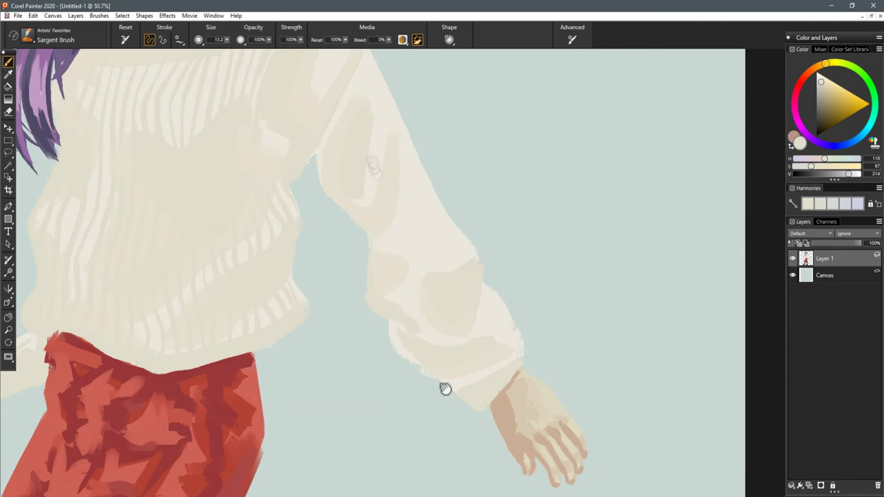
drag(372, 65, 393, 279)
drag(304, 330, 338, 266)
drag(367, 228, 339, 298)
drag(368, 266, 342, 309)
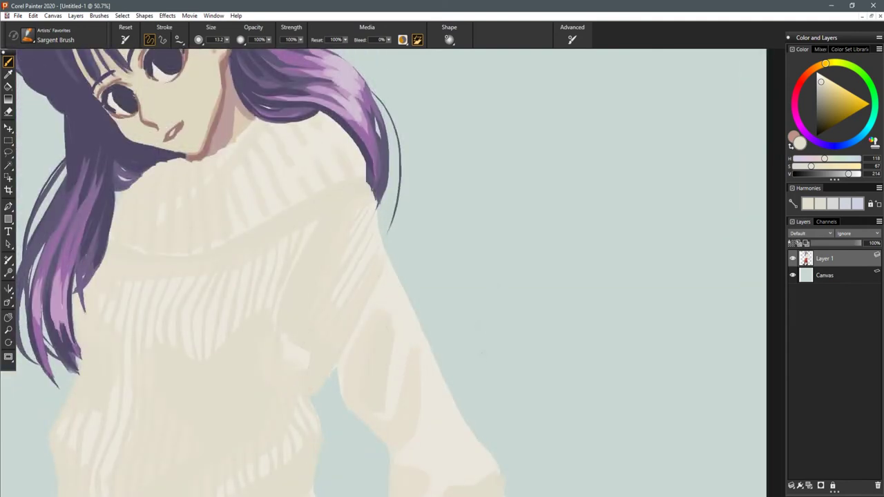
- Run long rib lines down the extended arm's sleeve, following its folds from below the shoulder to the cuff
drag(493, 410, 497, 342)
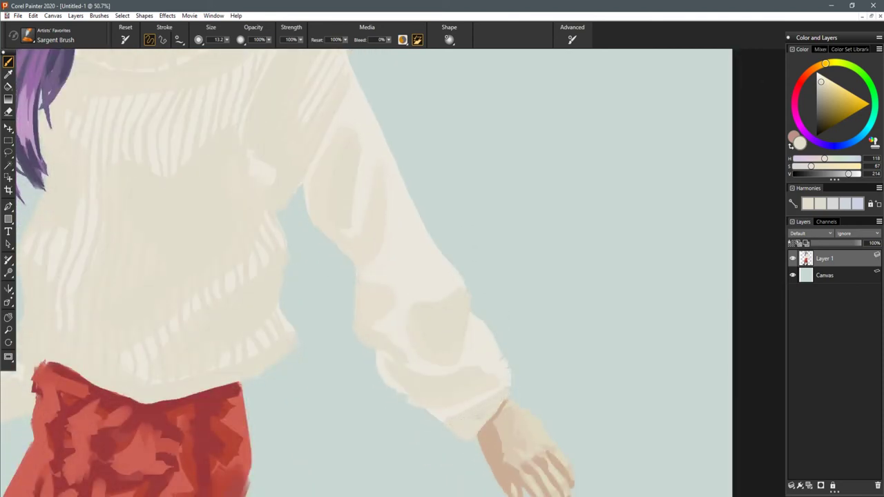
drag(534, 380, 538, 405)
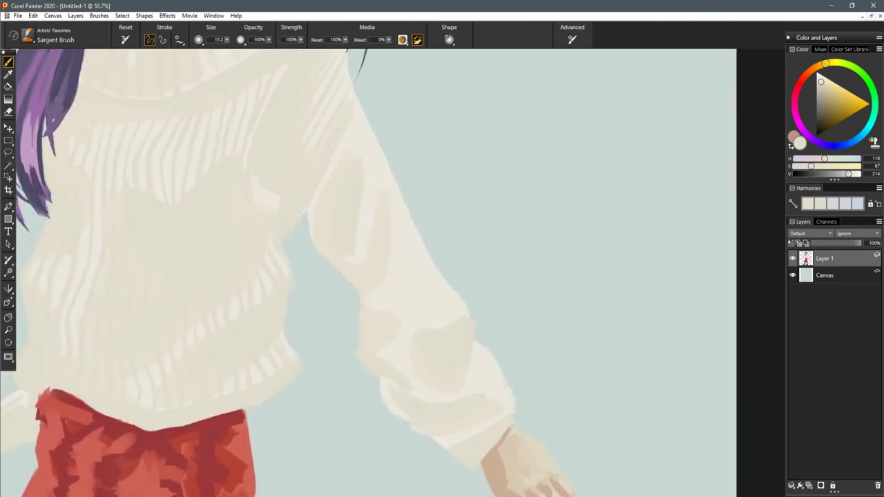
mouse_move(349, 127)
mouse_down()
mouse_move(492, 416)
mouse_move(458, 317)
mouse_move(364, 123)
mouse_up()
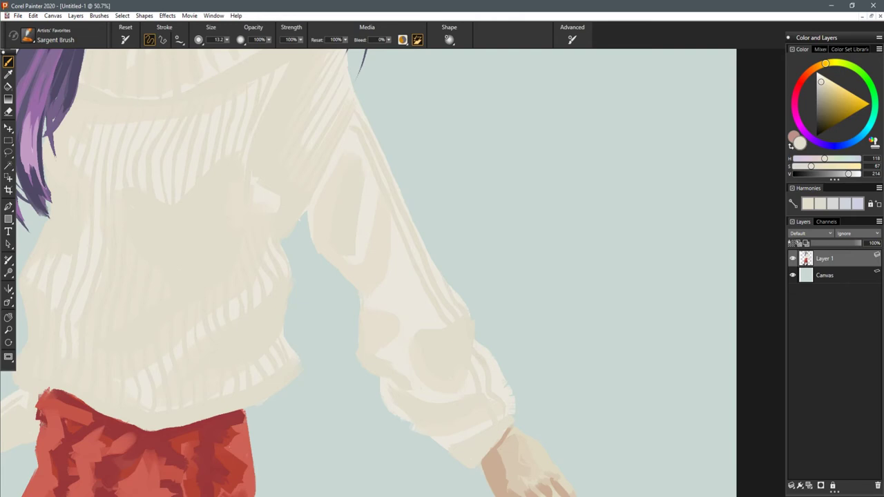
mouse_move(488, 356)
mouse_down()
mouse_move(515, 416)
mouse_move(470, 388)
mouse_move(349, 143)
mouse_up()
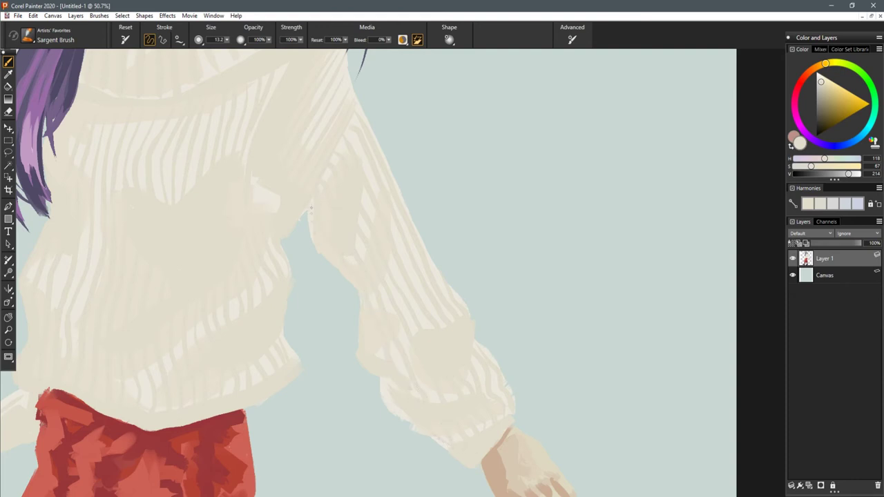
drag(418, 419, 388, 402)
key(ctrl+minus)
key(ctrl+minus)
key(ctrl+minus)
drag(488, 353, 558, 293)
key(ctrl+minus)
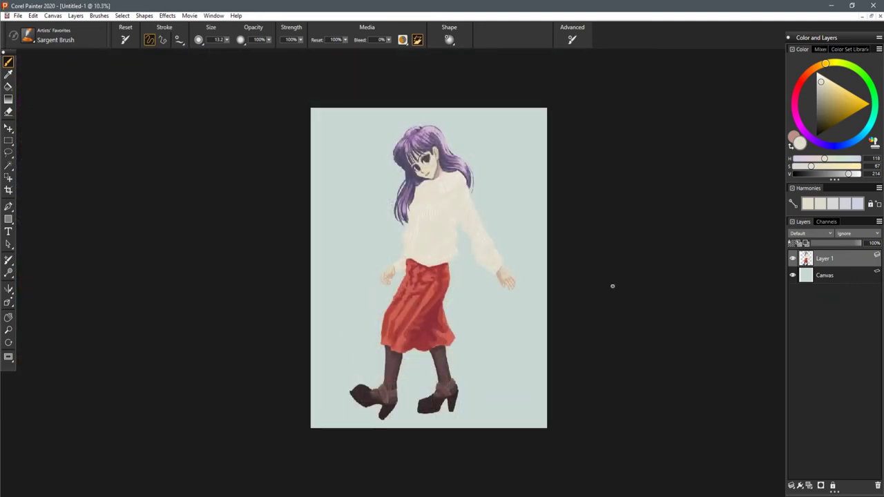
- Sample the dark red of H 84, S 118, V 107 and deepen the shadows below the sweater hem at brush size 19.1
scroll(414, 271, up, 6)
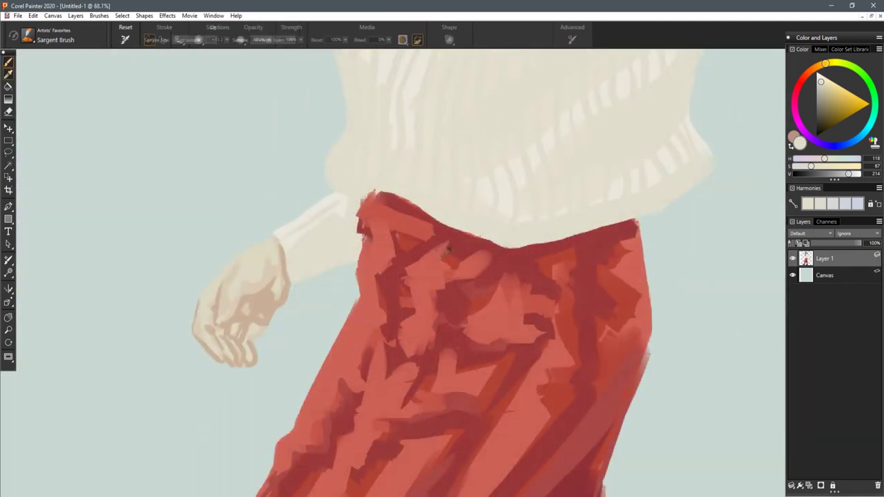
alt+click(407, 262)
key(bracketright)
key(bracketright)
drag(391, 198, 379, 258)
mouse_move(437, 223)
mouse_down()
mouse_move(427, 230)
mouse_move(435, 221)
mouse_move(423, 216)
mouse_up()
mouse_move(422, 215)
mouse_down()
mouse_move(374, 197)
mouse_move(365, 247)
mouse_up()
mouse_move(381, 209)
mouse_down()
mouse_move(373, 200)
mouse_move(377, 207)
mouse_up()
drag(476, 252, 454, 269)
drag(547, 259, 534, 307)
drag(572, 247, 558, 280)
drag(618, 253, 608, 280)
scroll(624, 228, down, 8)
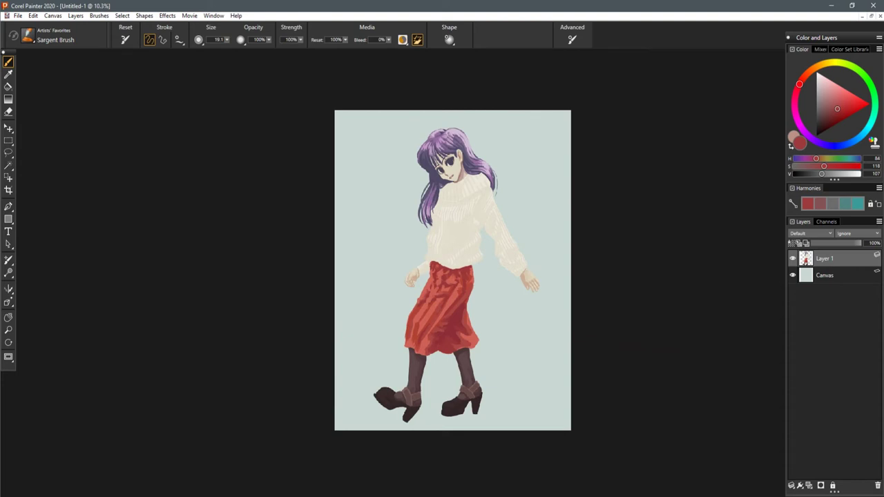
- Sample the sweater's cream, darken it to value 193, and paint a shadow line along the underside of the folded collar
scroll(497, 203, up, 5)
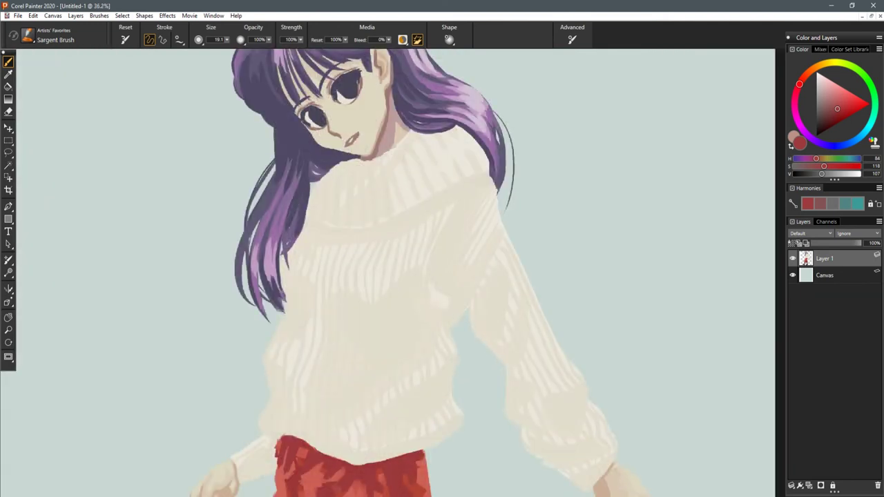
alt+click(385, 332)
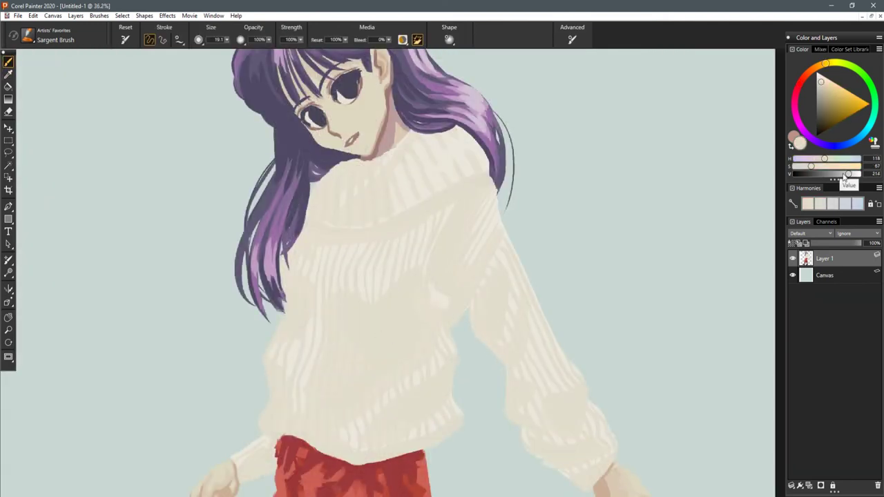
drag(373, 336, 416, 289)
key(ctrl+z)
drag(464, 211, 521, 253)
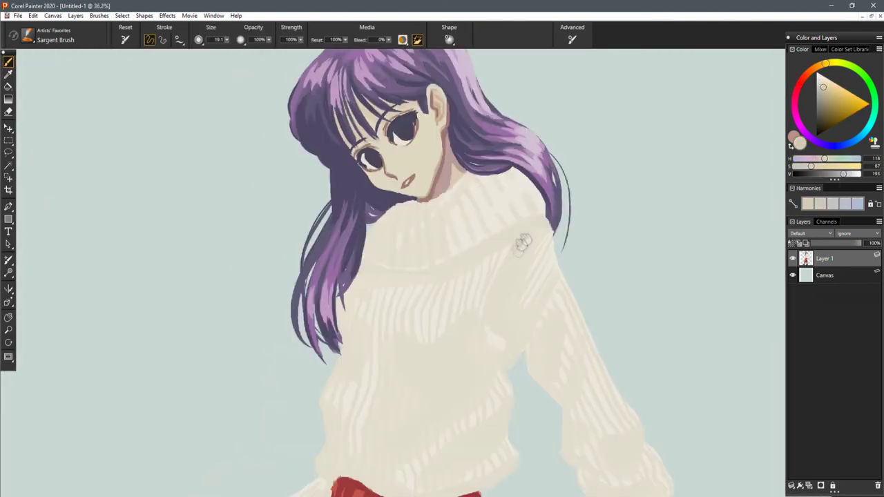
mouse_move(546, 215)
mouse_down()
mouse_move(435, 257)
mouse_move(365, 263)
mouse_up()
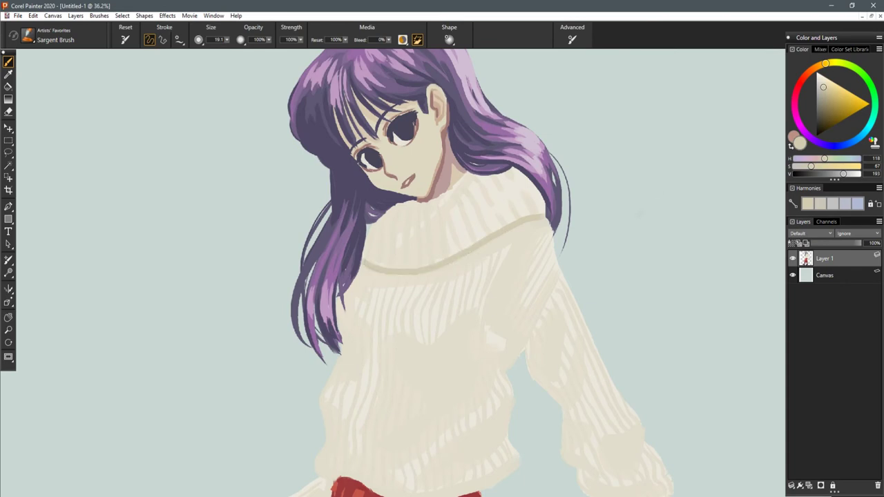
- Shade the top edge of the sweater's turtleneck beneath the chin and along the neck with the beige shadow colour
drag(489, 267, 495, 300)
drag(461, 241, 385, 260)
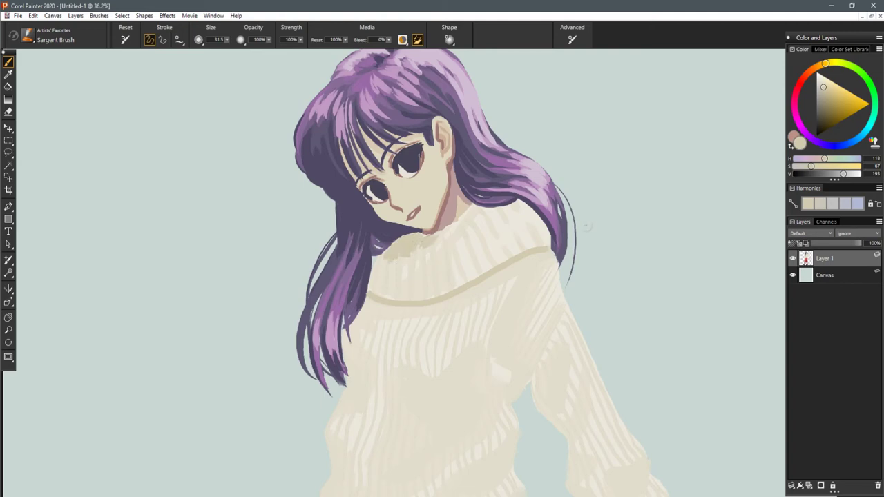
mouse_move(479, 207)
mouse_down()
mouse_move(520, 204)
mouse_move(477, 208)
mouse_move(495, 182)
mouse_up()
key(ctrl+z)
drag(472, 205, 522, 200)
key(ctrl+0)
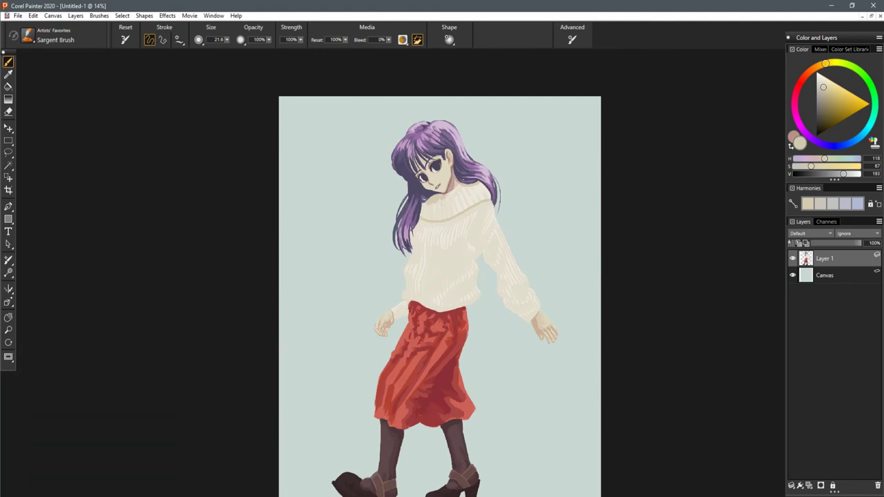
- Dab short beige shadow marks along the collar's fold line from the shoulder across to the long hair
key(ctrl+plus)
drag(445, 172, 428, 357)
key(ctrl+plus)
drag(599, 353, 561, 285)
click(550, 269)
click(526, 276)
click(510, 284)
click(478, 303)
click(461, 312)
click(438, 326)
click(421, 333)
click(420, 332)
click(397, 344)
click(374, 347)
click(358, 356)
click(354, 350)
click(333, 349)
click(312, 345)
click(296, 341)
- Paint beige shadow strokes between the ribs of the turtleneck collar and near its neckline
mouse_move(296, 341)
mouse_down()
mouse_move(393, 322)
mouse_move(416, 301)
mouse_move(399, 302)
mouse_move(416, 273)
mouse_move(435, 296)
mouse_up()
mouse_move(452, 328)
mouse_down()
mouse_move(451, 301)
mouse_move(436, 310)
mouse_up()
mouse_move(472, 255)
mouse_down()
mouse_move(470, 292)
mouse_move(455, 281)
mouse_up()
drag(486, 253, 485, 278)
mouse_move(493, 327)
mouse_down()
mouse_move(487, 299)
mouse_move(472, 304)
mouse_move(508, 285)
mouse_up()
mouse_move(505, 253)
mouse_down()
mouse_move(507, 273)
mouse_move(519, 271)
mouse_up()
drag(529, 223, 531, 235)
drag(538, 214, 541, 220)
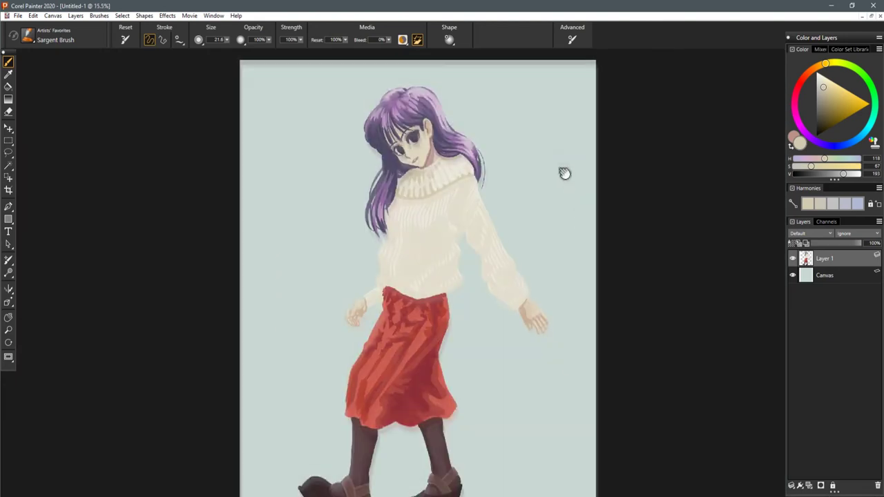
scroll(564, 172, down, 2)
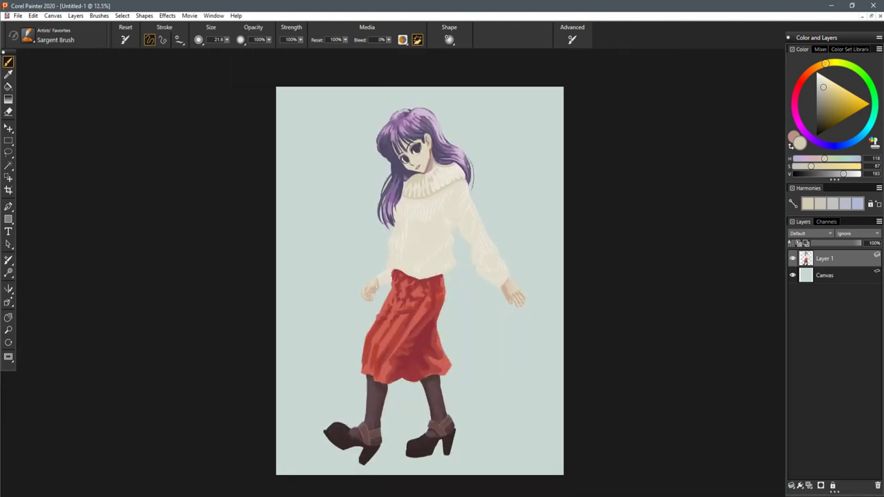
- Shade the cuff beside the skirt with thin beige rib strokes and darken its edge next to the waistband, replacing the first strokes
scroll(420, 220, up, 3)
drag(450, 239, 480, 198)
scroll(461, 285, up, 5)
mouse_move(347, 279)
mouse_down()
mouse_move(342, 302)
mouse_move(435, 326)
mouse_up()
drag(370, 370, 410, 343)
key(ctrl+z)
key(ctrl+z)
mouse_move(371, 377)
mouse_down()
mouse_move(412, 352)
mouse_move(414, 362)
mouse_up()
drag(374, 383, 417, 368)
drag(427, 337, 431, 364)
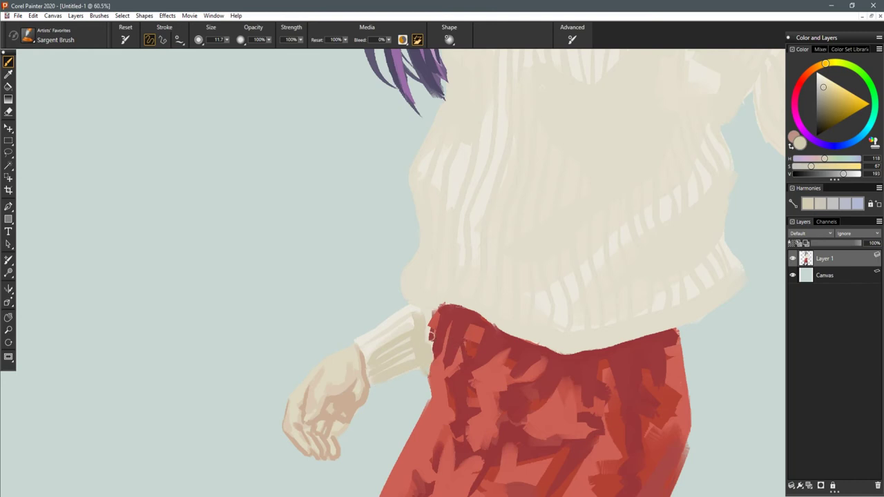
key(ctrl+0)
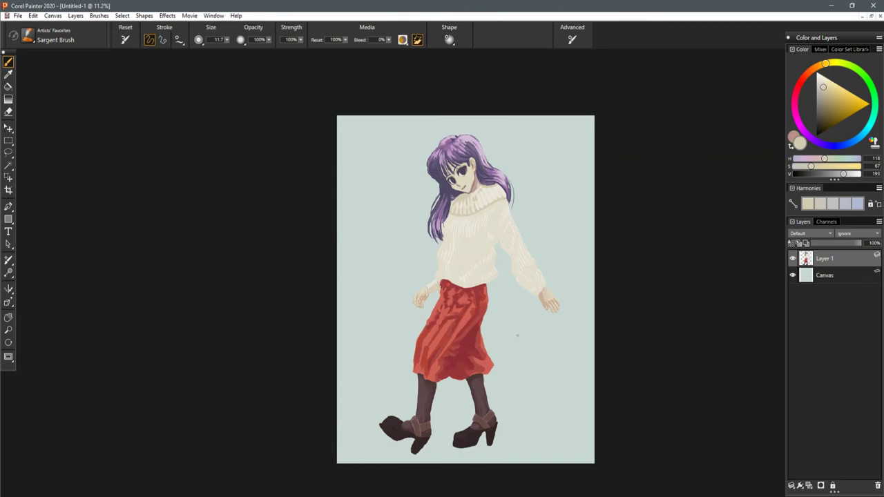
- Paint a row of short beige shadow ribs directly below the collar fold across the chest
scroll(485, 252, up, 7)
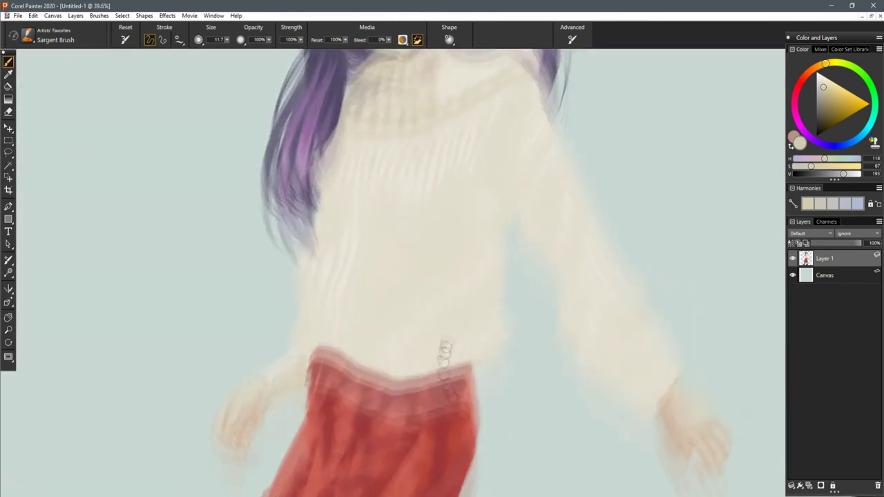
drag(454, 341, 467, 405)
drag(385, 190, 374, 201)
mouse_move(372, 188)
mouse_down()
mouse_move(360, 197)
mouse_move(400, 211)
mouse_move(443, 208)
mouse_move(459, 194)
mouse_up()
mouse_move(466, 174)
mouse_down()
mouse_move(467, 197)
mouse_move(483, 188)
mouse_up()
mouse_move(490, 164)
mouse_down()
mouse_move(490, 176)
mouse_move(500, 169)
mouse_up()
drag(510, 152, 509, 165)
drag(587, 201, 558, 282)
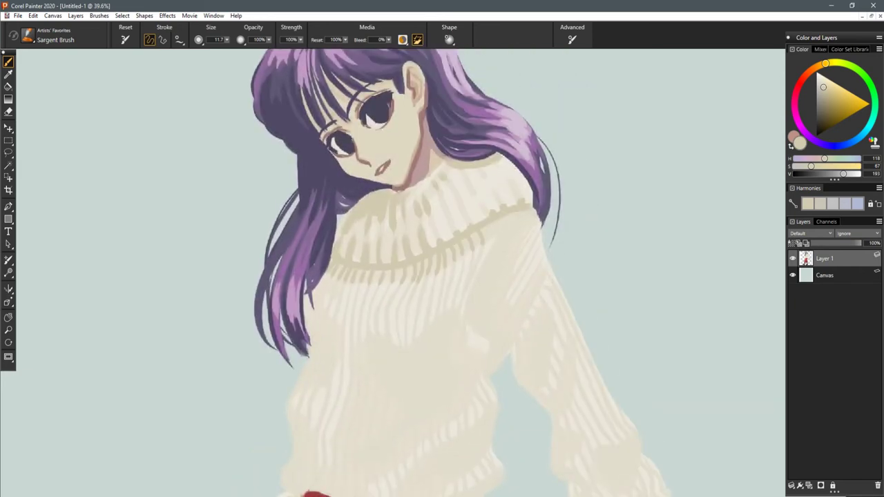
- Continue the short shadow ribs under the collar fold to the shoulder beside the hair
drag(493, 225, 497, 245)
drag(505, 215, 515, 243)
drag(523, 208, 530, 239)
drag(538, 211, 529, 242)
drag(544, 222, 552, 243)
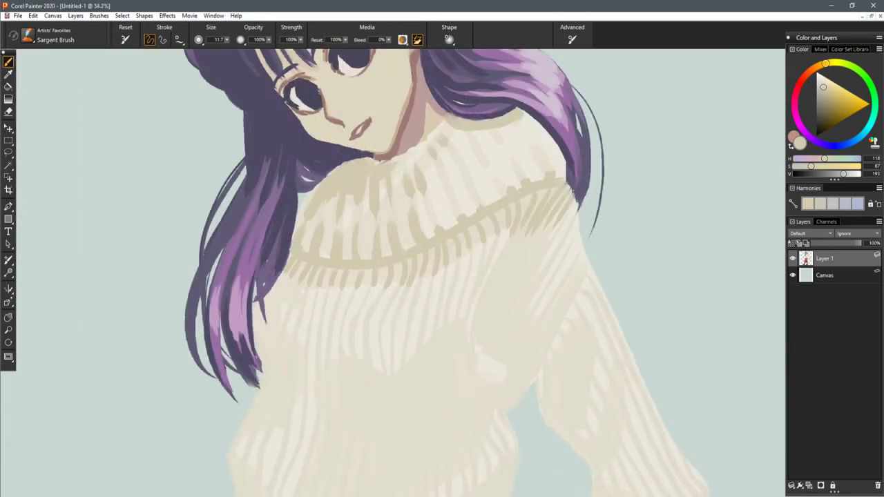
drag(519, 250, 526, 252)
- Paint a broad beige shadow from the shoulder down to the armpit and darken the inner edge of the upper sleeve
drag(522, 215, 479, 342)
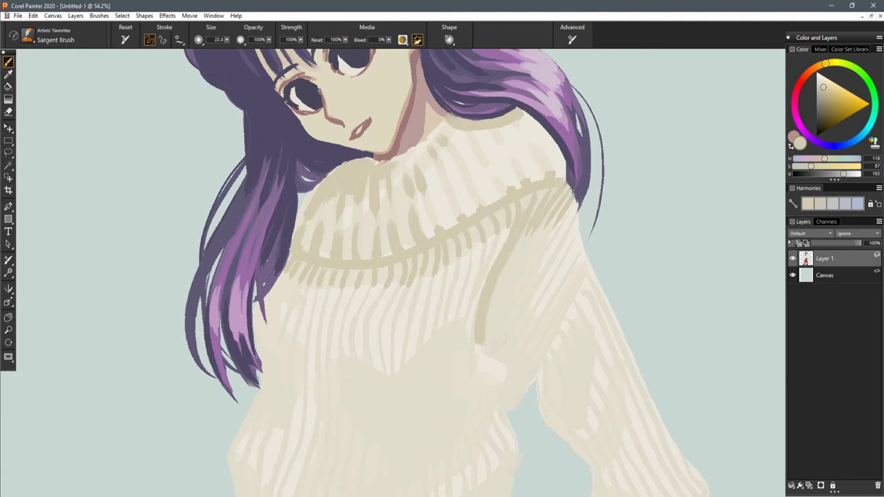
mouse_move(547, 193)
mouse_down()
mouse_move(508, 276)
mouse_move(501, 359)
mouse_up()
drag(568, 365, 557, 297)
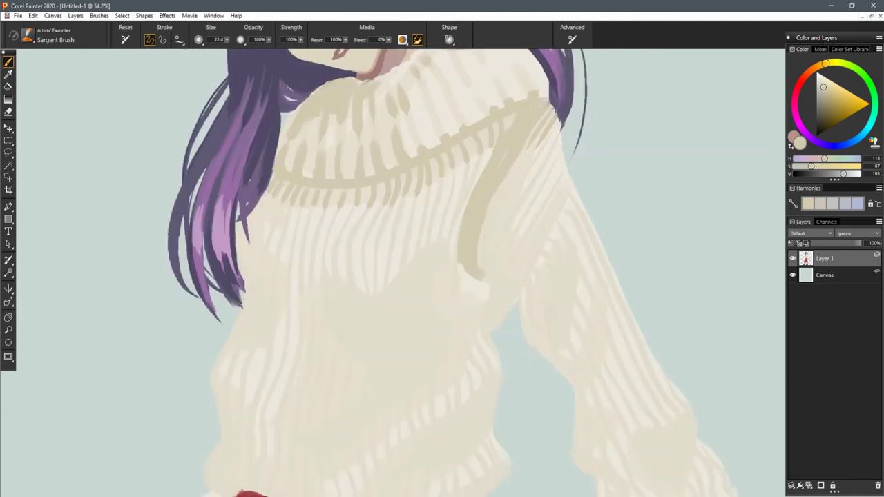
mouse_move(532, 251)
mouse_down()
mouse_move(521, 287)
mouse_move(520, 308)
mouse_move(549, 357)
mouse_up()
drag(495, 285, 489, 324)
mouse_move(489, 325)
mouse_down()
mouse_move(523, 274)
mouse_move(486, 246)
mouse_move(483, 230)
mouse_move(504, 297)
mouse_up()
- Draw diagonal shadow ribs out of the armpit shadow and a darker line along the upper sleeve crease
drag(494, 219, 504, 199)
drag(486, 242, 505, 208)
mouse_move(493, 260)
mouse_down()
mouse_move(509, 224)
mouse_move(515, 231)
mouse_up()
mouse_move(504, 272)
mouse_down()
mouse_move(524, 235)
mouse_move(531, 245)
mouse_up()
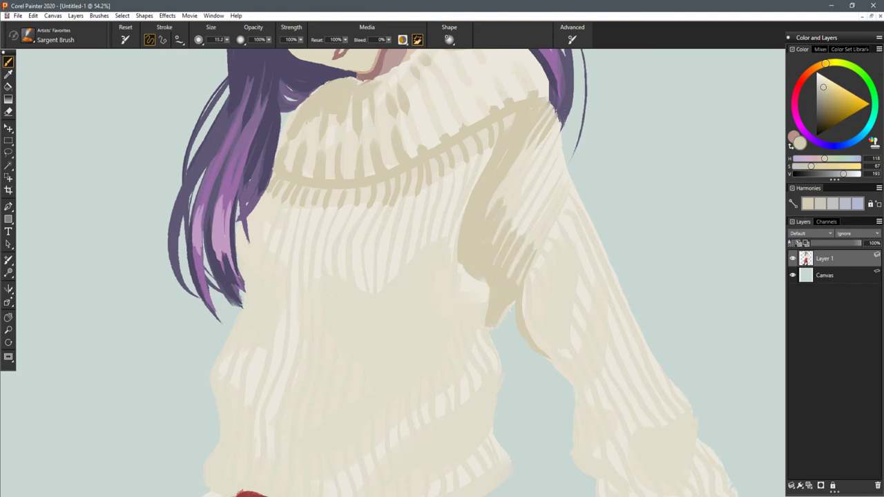
mouse_move(554, 190)
mouse_down()
mouse_move(546, 264)
mouse_move(546, 245)
mouse_up()
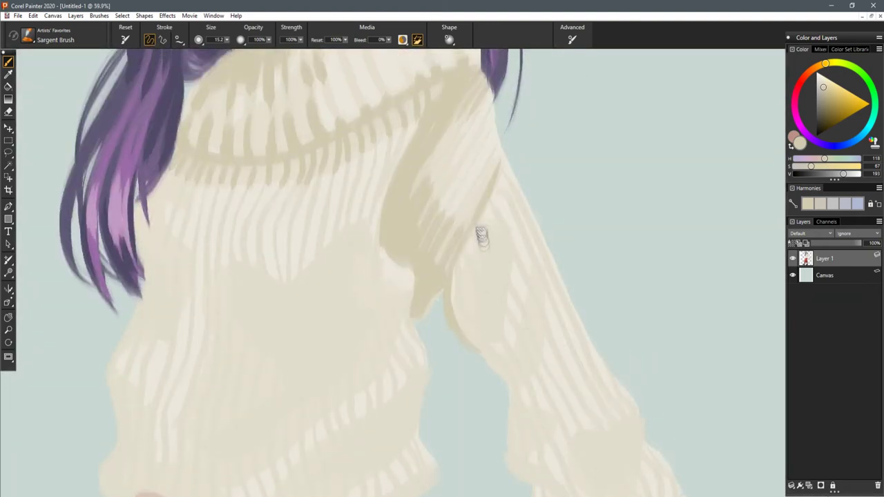
drag(479, 235, 484, 283)
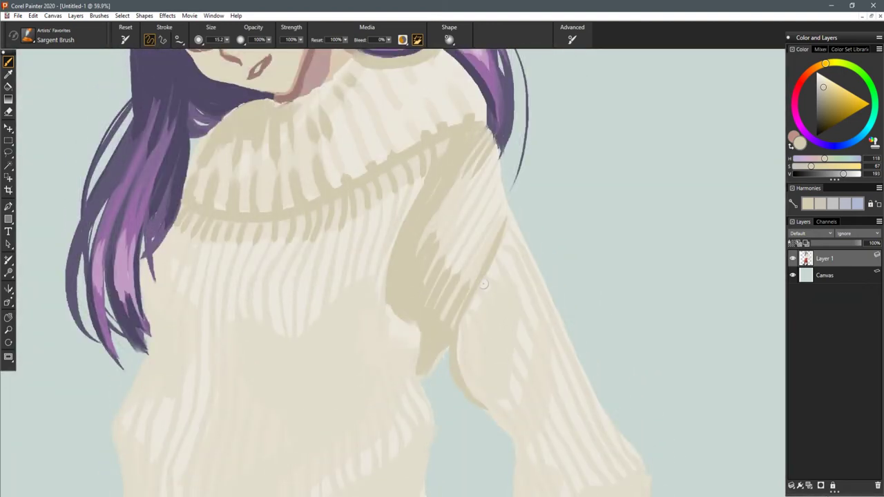
- Sample the light cream colour and paint thin highlight ribs over the shoulder's shadow with a smaller brush
alt+click(456, 258)
key([)
key([)
mouse_move(448, 267)
mouse_down()
mouse_move(428, 299)
mouse_move(430, 271)
mouse_up()
mouse_move(437, 233)
mouse_down()
mouse_move(421, 263)
mouse_move(454, 303)
mouse_up()
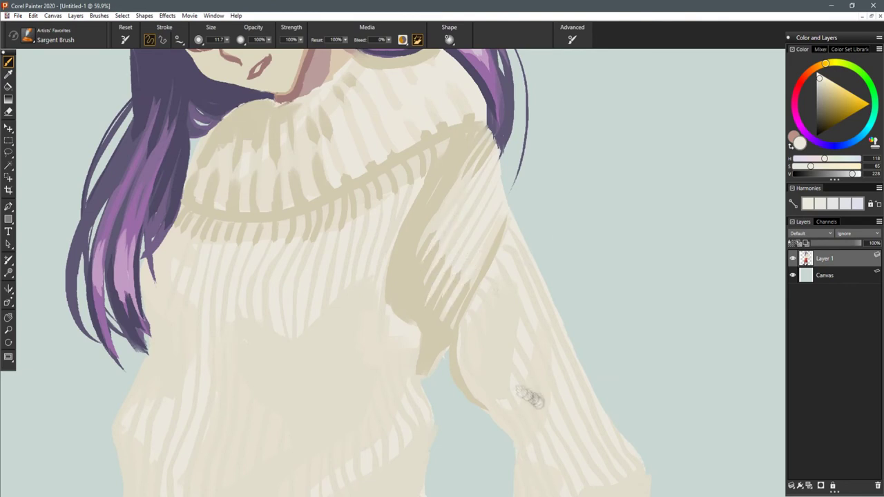
drag(530, 398, 509, 322)
- Resample the beige shadow colour and paint curved shadow ribs on the inner upper sleeve below the armpit crease
alt+click(419, 267)
drag(473, 261, 446, 317)
drag(480, 277, 460, 316)
drag(482, 259, 463, 301)
drag(486, 244, 464, 295)
mouse_move(488, 232)
mouse_down()
mouse_move(469, 280)
mouse_move(476, 255)
mouse_up()
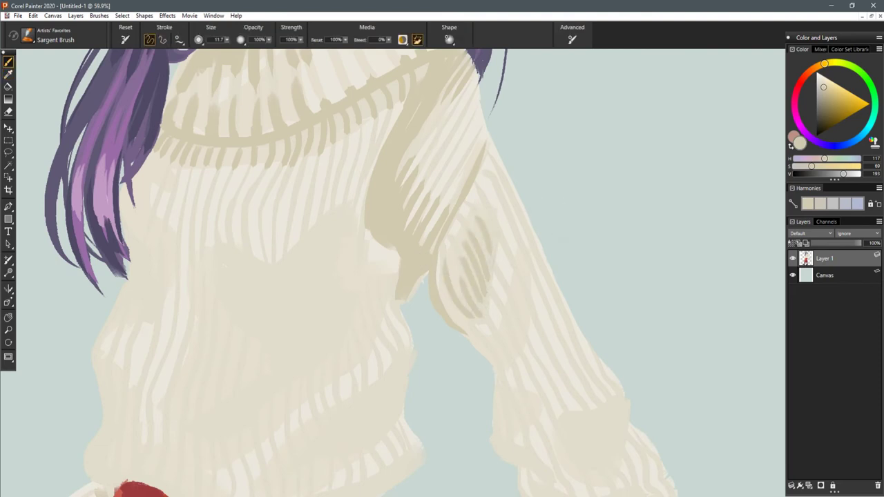
mouse_move(485, 293)
mouse_down()
mouse_move(467, 316)
mouse_move(482, 314)
mouse_move(453, 317)
mouse_move(481, 336)
mouse_move(479, 346)
mouse_up()
- Add beige shadow strokes between the sleeve's ribs around the elbow and along its inner edge
scroll(442, 273, down, 13)
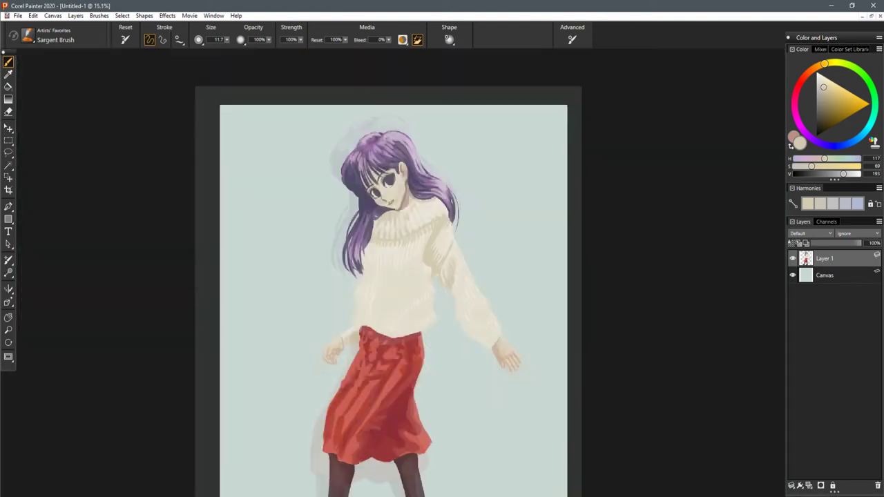
scroll(442, 273, down, 3)
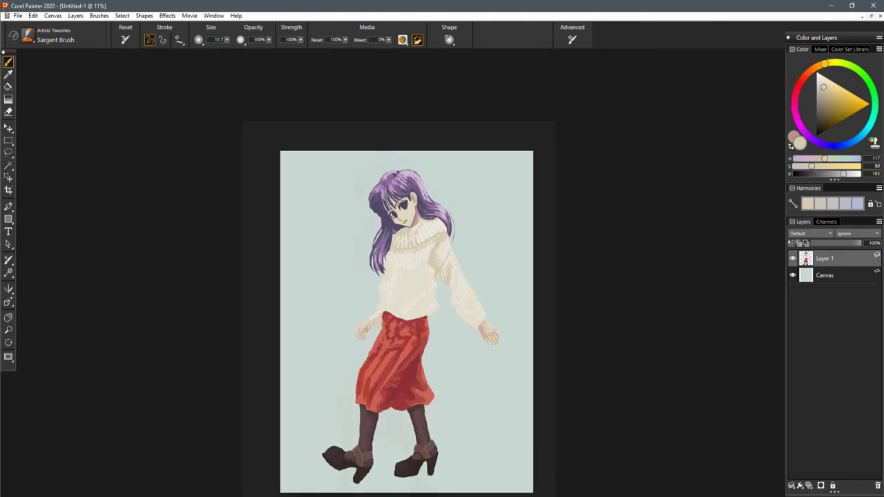
scroll(442, 273, up, 14)
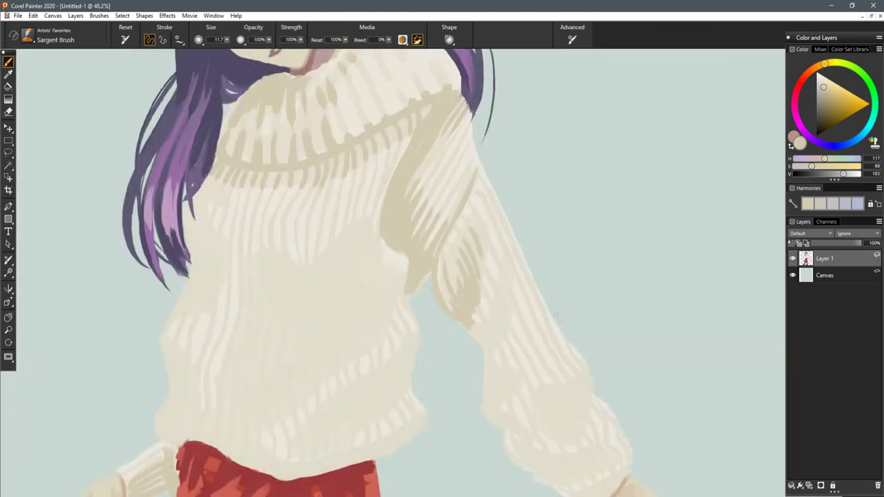
drag(582, 325, 524, 223)
drag(419, 217, 428, 236)
drag(424, 213, 442, 227)
mouse_move(436, 186)
mouse_down()
mouse_move(448, 218)
mouse_move(455, 198)
mouse_up()
drag(443, 164, 448, 183)
drag(432, 231, 407, 215)
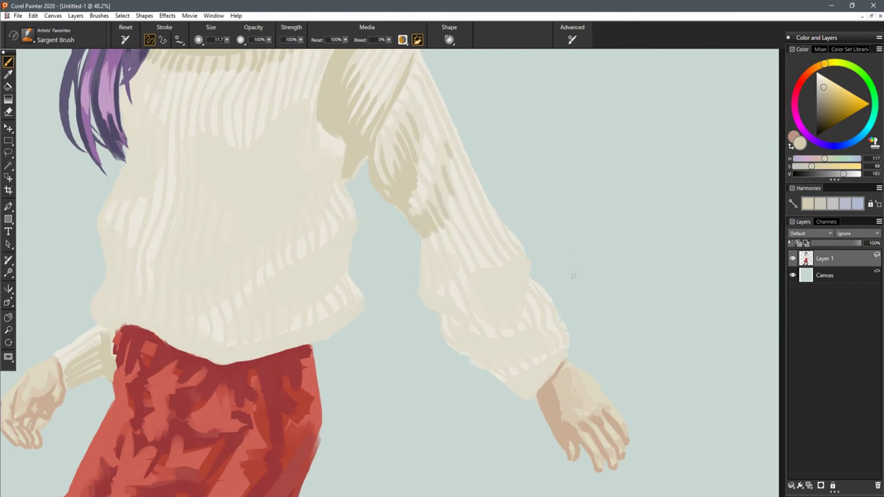
- Shade the inner bulge of the forearm sleeve and try short shadow ribs across the fold above the cuff
drag(422, 266, 442, 311)
drag(421, 241, 449, 311)
mouse_move(438, 260)
mouse_down()
mouse_move(456, 312)
mouse_move(444, 303)
mouse_move(461, 290)
mouse_move(463, 265)
mouse_move(477, 312)
mouse_up()
drag(497, 283, 486, 310)
mouse_move(509, 271)
mouse_down()
mouse_move(500, 310)
mouse_move(525, 275)
mouse_up()
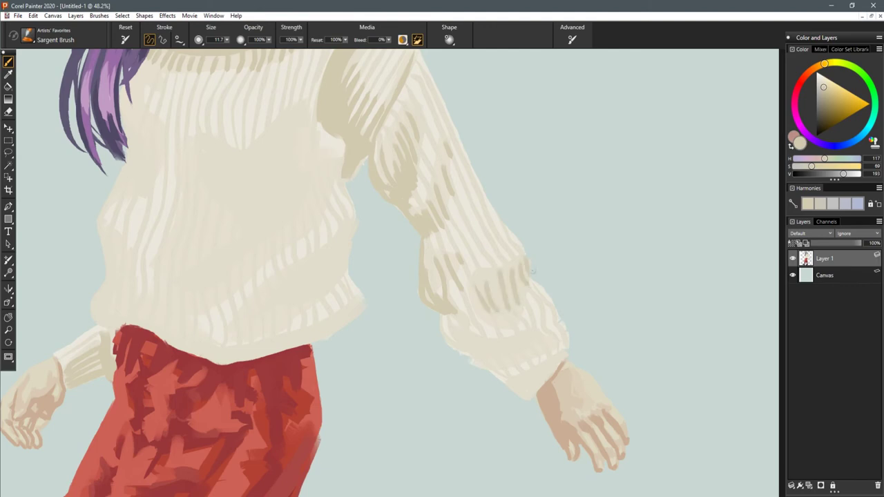
key(ctrl+minus)
key(ctrl+minus)
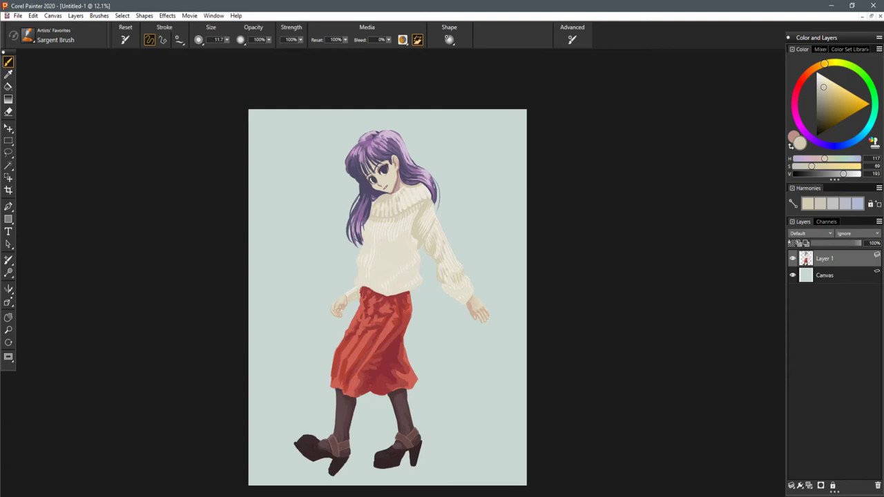
- Paint beige shadow ribs across the gathered lower sleeve just above the cuff of the outstretched arm
scroll(440, 275, up, 4)
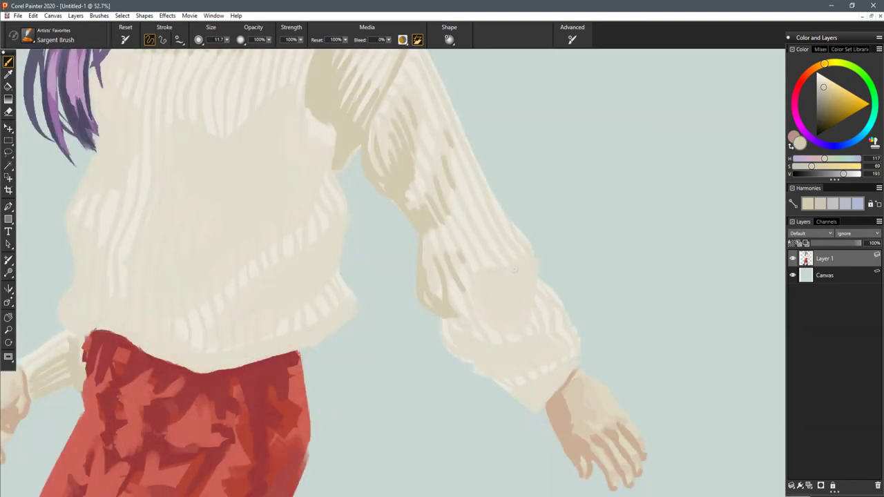
drag(583, 331, 558, 261)
mouse_move(472, 282)
mouse_down()
mouse_move(481, 297)
mouse_move(490, 294)
mouse_up()
drag(502, 280, 505, 289)
mouse_move(453, 279)
mouse_down()
mouse_move(471, 299)
mouse_move(457, 297)
mouse_up()
mouse_move(423, 266)
mouse_down()
mouse_move(442, 290)
mouse_move(432, 287)
mouse_up()
mouse_move(450, 297)
mouse_down()
mouse_move(460, 306)
mouse_move(490, 297)
mouse_up()
key(ctrl+0)
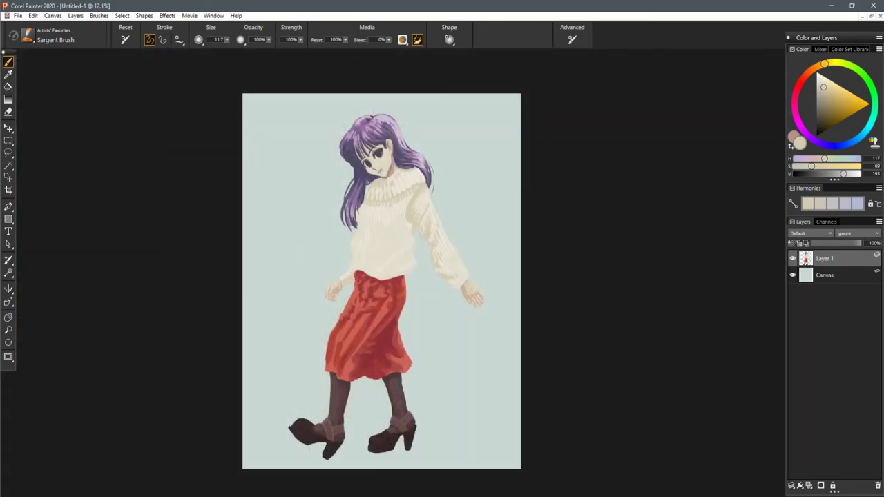
- Increase the brush radius to 14, then shade the outstretched arm's cuff and the forearm fold above it
scroll(442, 273, up, 13)
mouse_move(503, 276)
mouse_down()
mouse_move(518, 282)
mouse_move(516, 307)
mouse_move(477, 319)
mouse_move(449, 301)
mouse_up()
key(])
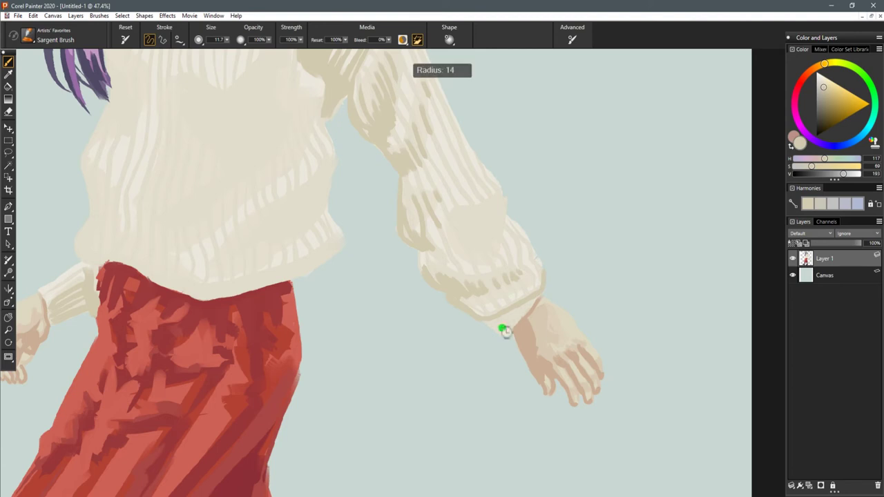
drag(511, 330, 533, 301)
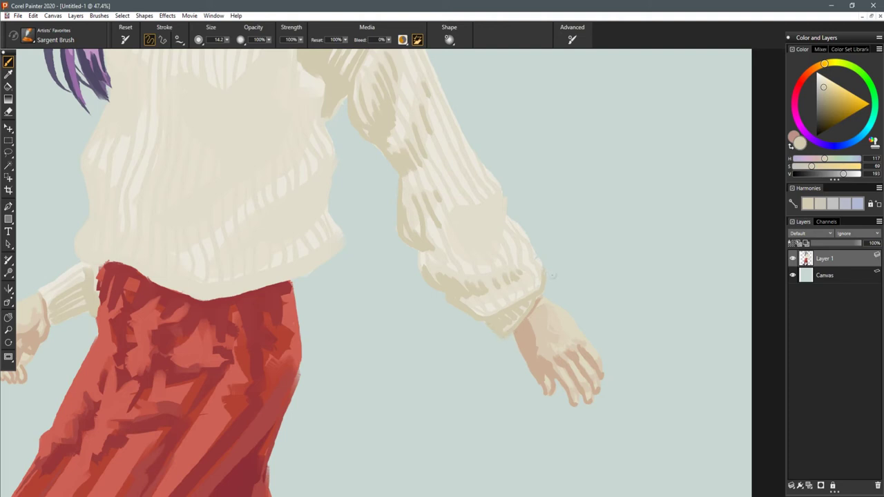
mouse_move(477, 228)
mouse_down()
mouse_move(482, 245)
mouse_move(499, 212)
mouse_move(500, 228)
mouse_up()
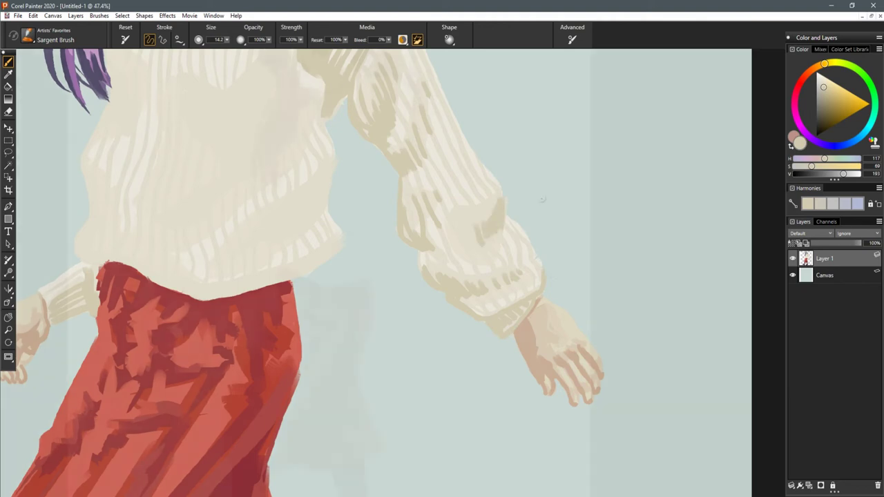
key(ctrl+0)
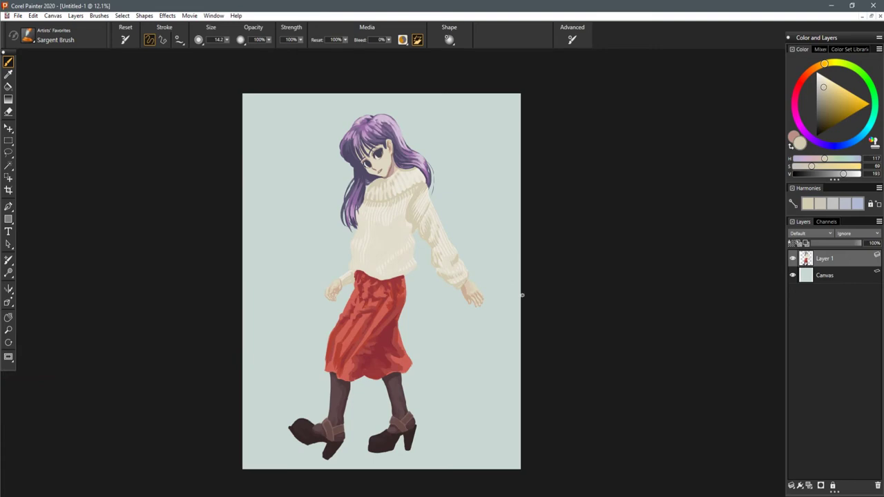
- Paint long beige shadow ribs converging in a V shape below the chest, plus a small shadow beside the hair
scroll(381, 230, up, 6)
drag(391, 186, 432, 269)
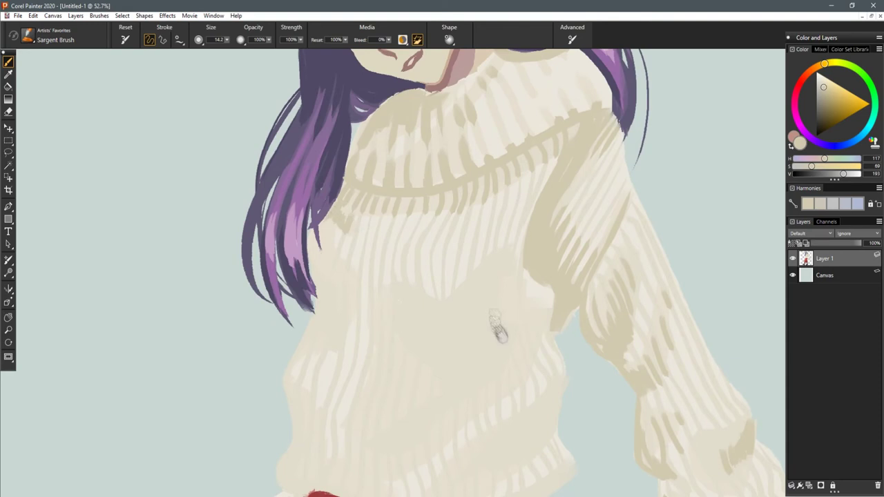
drag(504, 330, 498, 275)
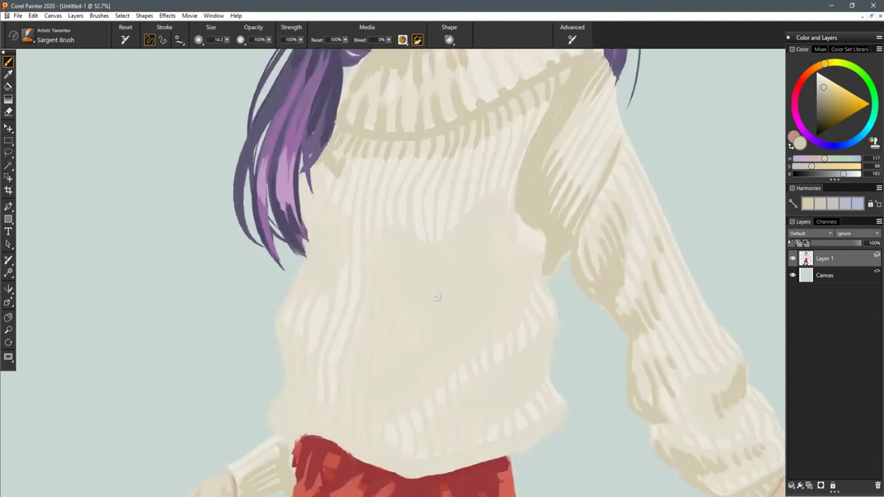
drag(448, 298, 452, 335)
mouse_move(442, 263)
mouse_down()
mouse_move(447, 308)
mouse_move(425, 320)
mouse_up()
drag(419, 248, 412, 304)
mouse_move(409, 242)
mouse_down()
mouse_move(400, 295)
mouse_move(392, 275)
mouse_up()
drag(388, 237, 383, 274)
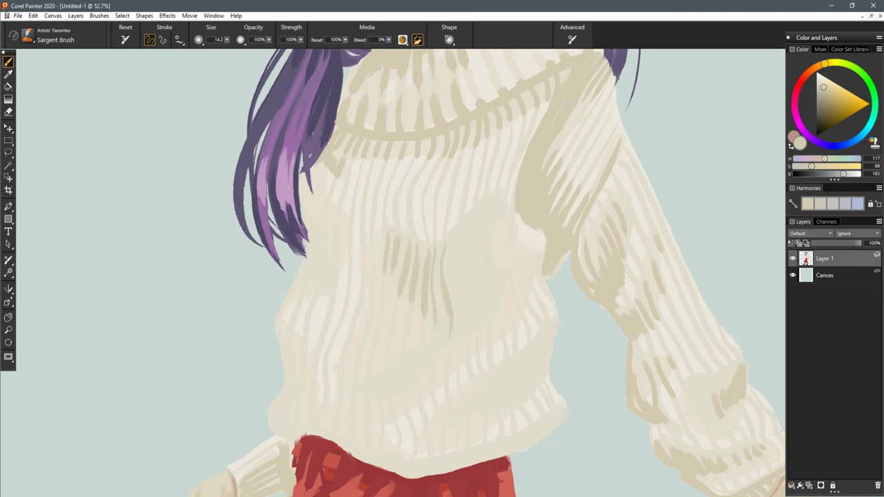
mouse_move(466, 221)
mouse_down()
mouse_move(458, 307)
mouse_move(475, 275)
mouse_move(472, 302)
mouse_up()
drag(494, 211, 483, 287)
drag(501, 198, 498, 265)
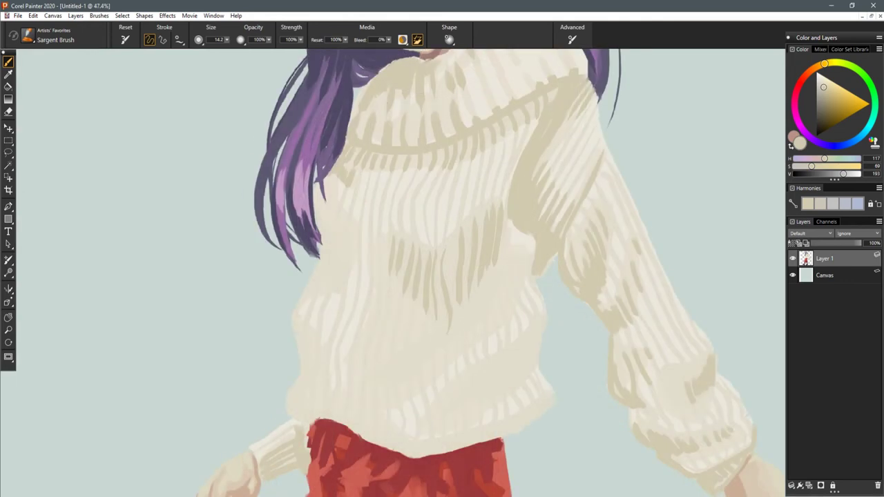
- Paint beige shadow ribs down the side of the sweater beneath the long hair
mouse_move(349, 221)
mouse_down()
mouse_move(346, 267)
mouse_move(335, 268)
mouse_up()
drag(330, 204, 324, 256)
drag(332, 209, 329, 237)
drag(319, 190, 321, 242)
drag(332, 236, 315, 286)
mouse_move(331, 256)
mouse_down()
mouse_move(329, 290)
mouse_move(350, 273)
mouse_up()
scroll(405, 258, down, 10)
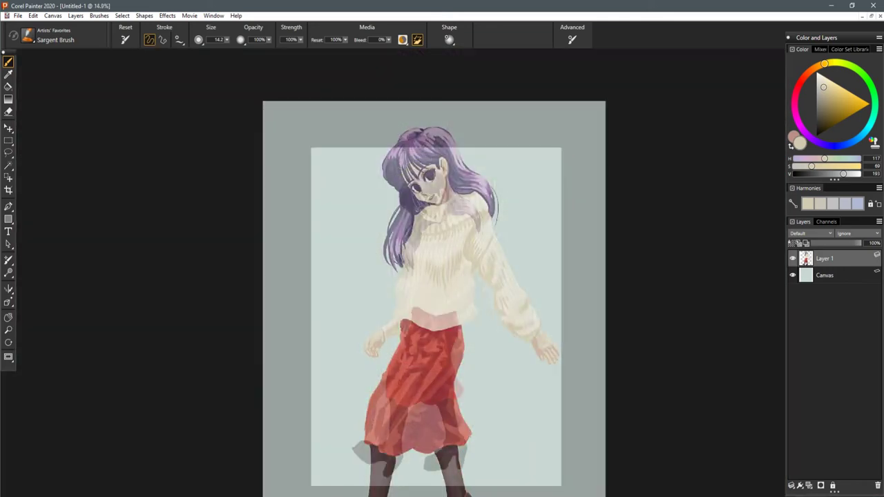
- Fill in the V-shaped chest shadow with a larger brush, merging the separate rib strokes
scroll(405, 258, up, 7)
mouse_move(464, 270)
mouse_down()
mouse_move(467, 278)
mouse_move(451, 294)
mouse_move(465, 260)
mouse_up()
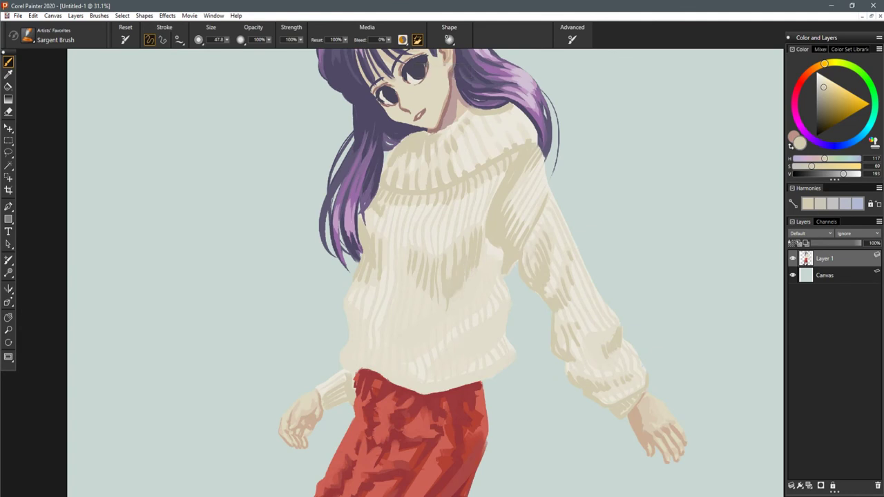
drag(435, 289, 442, 302)
drag(451, 267, 448, 279)
mouse_move(479, 251)
mouse_down()
mouse_move(482, 278)
mouse_move(487, 258)
mouse_up()
drag(454, 346, 467, 278)
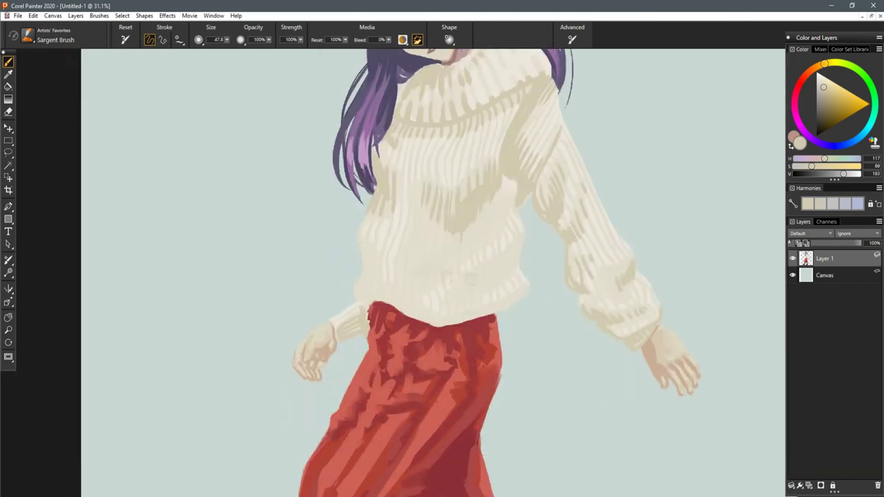
- Reduce the brush size to 23.4 and paint beige fold shadows down the sweater's waist edge and diagonally across its lower opposite side
drag(363, 242, 374, 282)
drag(521, 233, 464, 283)
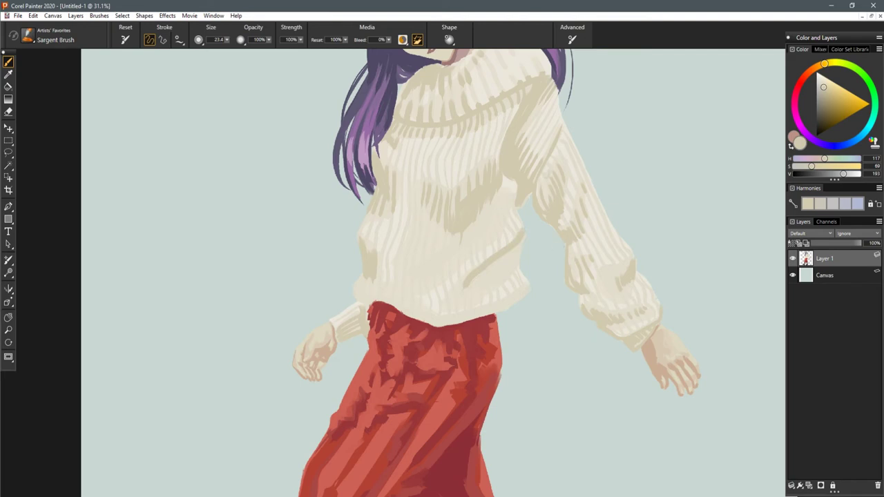
mouse_move(504, 189)
mouse_down()
mouse_move(496, 205)
mouse_move(504, 205)
mouse_up()
mouse_move(375, 267)
mouse_down()
mouse_move(374, 288)
mouse_move(364, 288)
mouse_up()
mouse_move(361, 276)
mouse_down()
mouse_move(356, 291)
mouse_move(376, 295)
mouse_move(362, 303)
mouse_up()
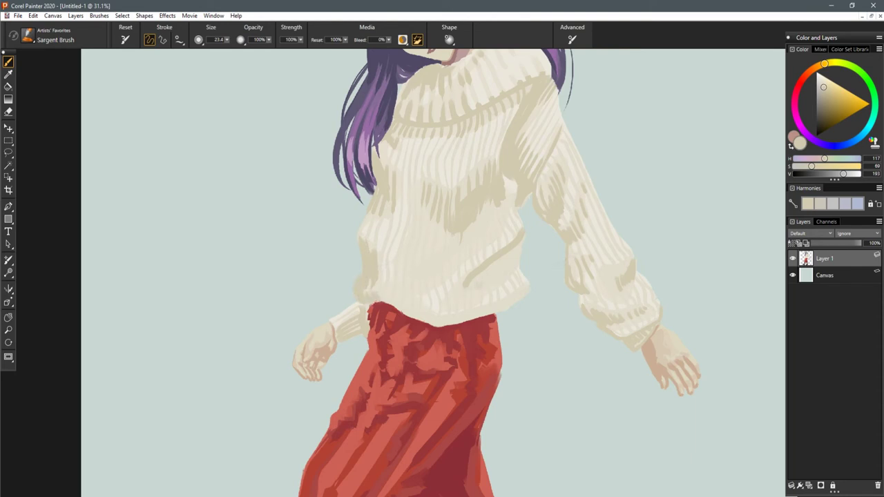
- Widen the diagonal fold shadow with rib strokes and shade the sweater's bottom hem, using a brush size of 18.7
mouse_move(518, 249)
mouse_down()
mouse_move(462, 295)
mouse_move(478, 295)
mouse_up()
mouse_move(490, 284)
mouse_down()
mouse_move(486, 295)
mouse_move(510, 277)
mouse_up()
mouse_move(511, 265)
mouse_down()
mouse_move(515, 274)
mouse_move(519, 265)
mouse_up()
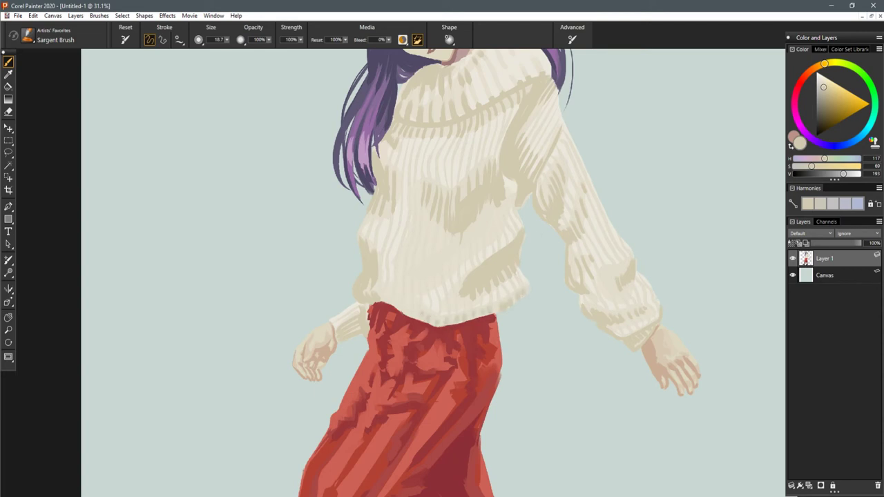
mouse_move(382, 300)
mouse_down()
mouse_move(442, 327)
mouse_move(491, 315)
mouse_up()
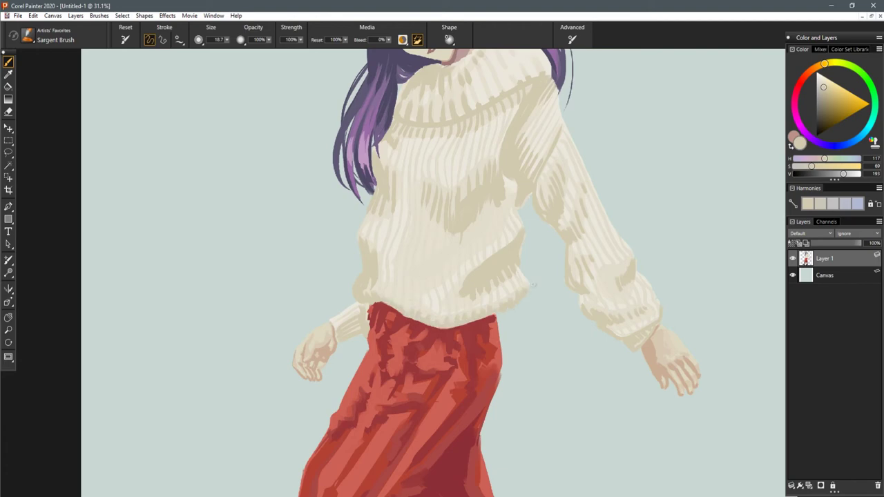
scroll(533, 284, down, 8)
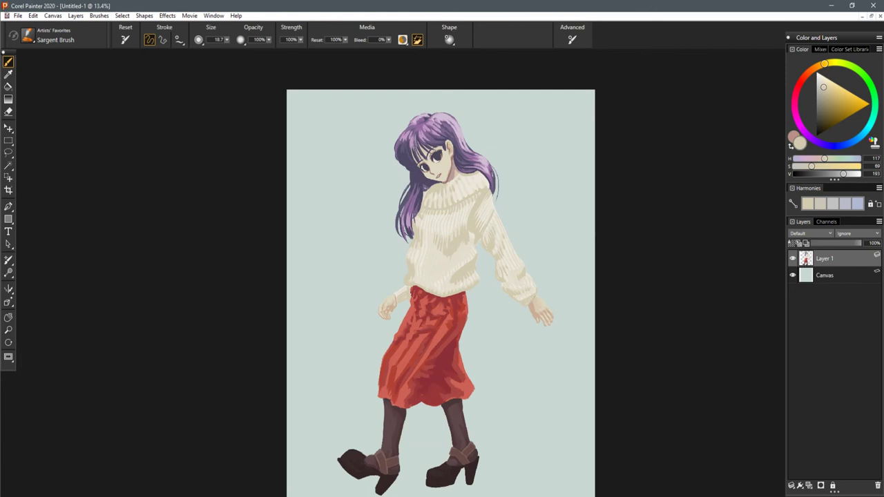
- Sample a lighter beige from the collar and paint ribs below the collar seam near the long hair with an 11.2 brush
scroll(532, 227, up, 10)
drag(563, 162, 440, 302)
scroll(440, 302, up, 6)
drag(445, 225, 472, 258)
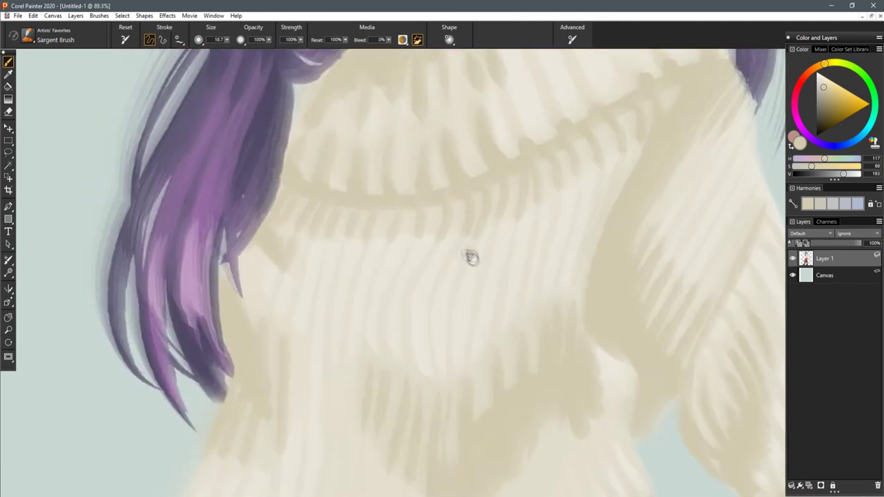
drag(527, 208, 527, 258)
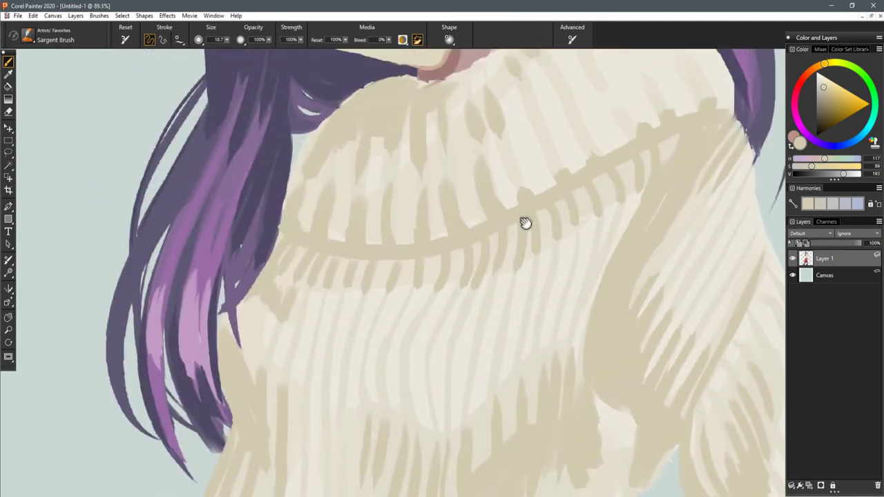
alt+click(450, 83)
key([)
mouse_move(419, 276)
mouse_down()
mouse_move(413, 304)
mouse_move(424, 317)
mouse_up()
drag(391, 286, 377, 316)
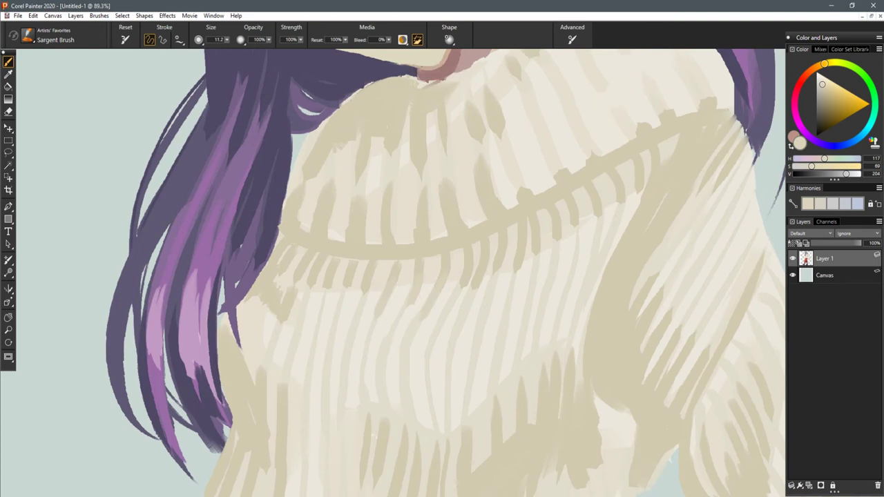
drag(350, 277, 338, 305)
mouse_move(330, 287)
mouse_down()
mouse_move(315, 329)
mouse_move(305, 319)
mouse_up()
- Continue the light beige rib strokes below the collar seam from the middle of the chest toward the shoulder
drag(463, 287, 454, 302)
drag(472, 289, 462, 309)
drag(498, 275, 488, 302)
mouse_move(522, 265)
mouse_down()
mouse_move(513, 296)
mouse_move(529, 290)
mouse_up()
drag(561, 240, 552, 268)
drag(583, 225, 578, 245)
drag(604, 206, 597, 246)
drag(624, 202, 615, 221)
drag(642, 189, 625, 231)
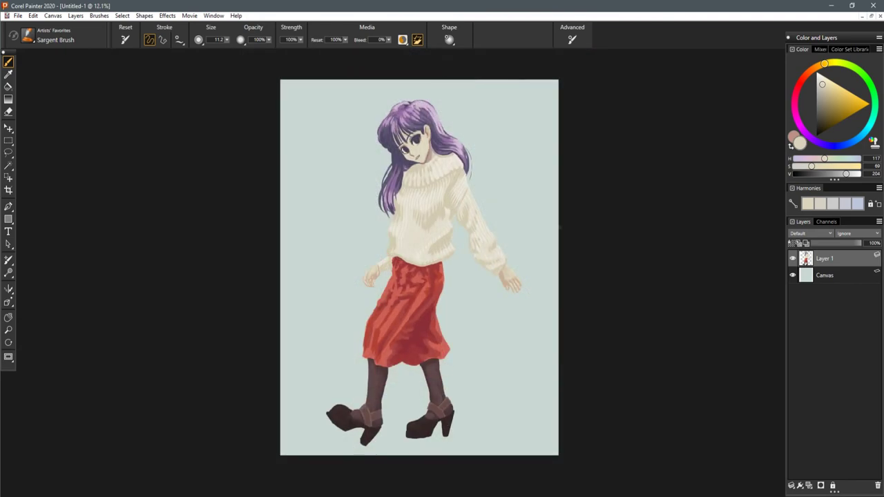
- Extend thin beige ribs down from the chest shadow on the side nearest the long hair
scroll(418, 229, up, 4)
drag(382, 197, 417, 326)
scroll(407, 303, up, 6)
drag(408, 369, 415, 282)
drag(403, 242, 386, 317)
drag(359, 200, 355, 256)
drag(346, 214, 343, 263)
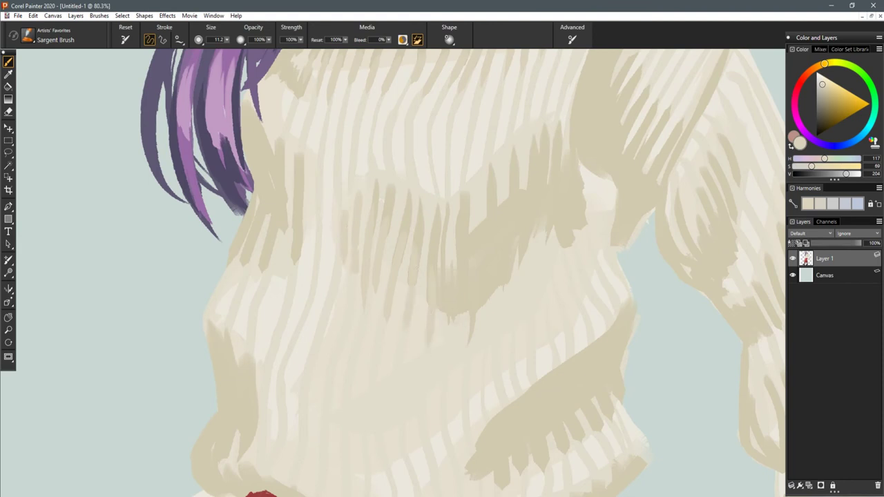
- Draw rib strokes down from the V-shaped chest shadow's lower edge, from its point toward the outstretched arm
drag(508, 266, 504, 313)
drag(496, 279, 493, 335)
drag(524, 250, 523, 298)
drag(538, 235, 536, 280)
mouse_move(551, 228)
mouse_down()
mouse_move(549, 277)
mouse_move(565, 267)
mouse_up()
drag(579, 230, 578, 261)
drag(584, 227, 584, 238)
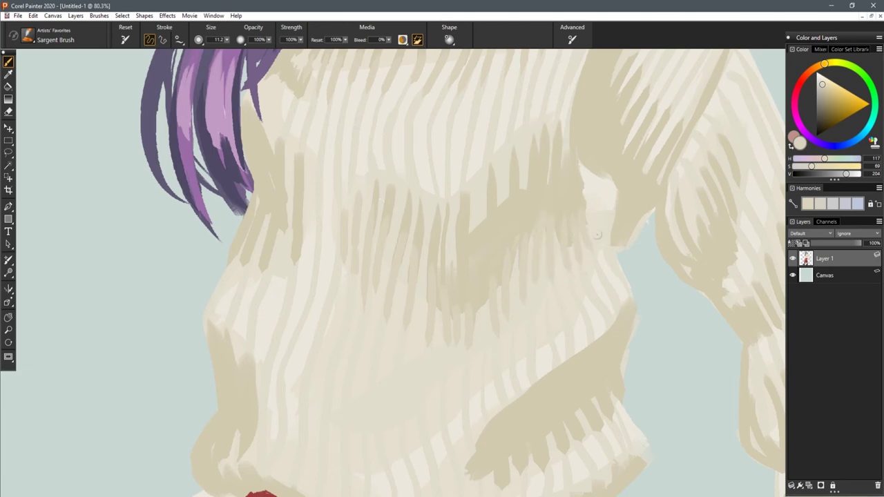
- Add light beige ribs along the upper edge of the chest shadow and beneath the long hair
scroll(598, 234, down, 8)
scroll(435, 234, up, 8)
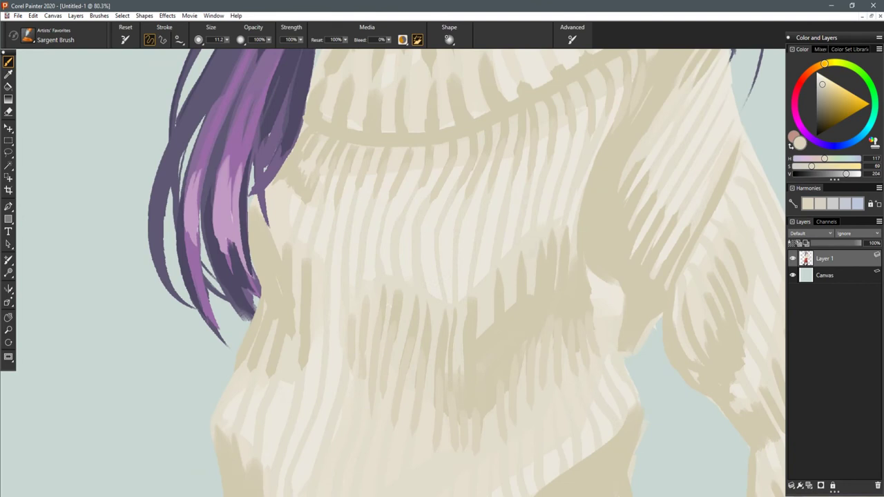
drag(421, 275, 419, 309)
mouse_move(398, 241)
mouse_down()
mouse_move(395, 287)
mouse_move(380, 290)
mouse_up()
mouse_move(363, 260)
mouse_down()
mouse_move(361, 301)
mouse_move(347, 288)
mouse_move(304, 294)
mouse_up()
drag(266, 214, 276, 260)
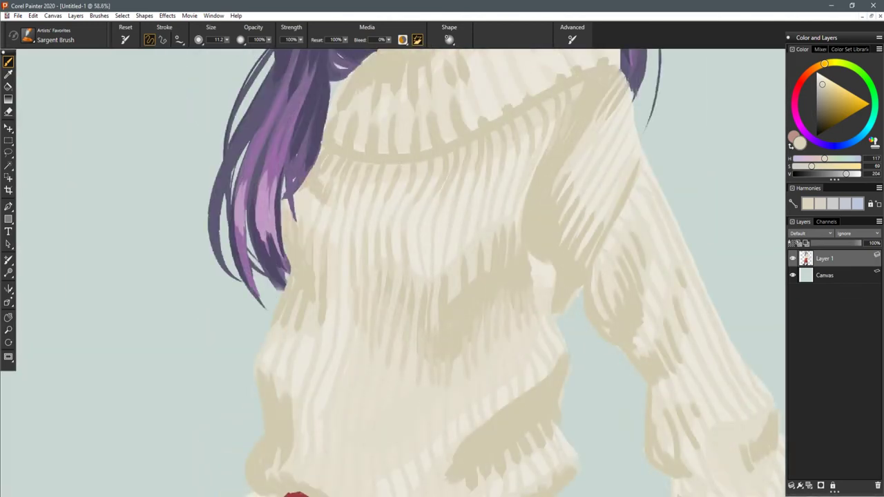
drag(427, 320, 428, 338)
mouse_move(371, 278)
mouse_down()
mouse_move(370, 312)
mouse_move(390, 324)
mouse_up()
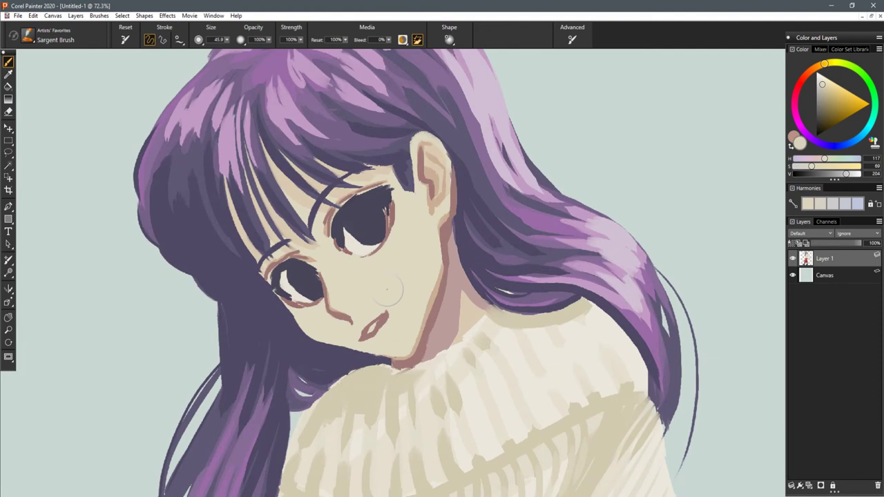
- Sample the peach skin shade between the bangs, set the brush size to 13.1 and shade beside the nose
alt+click(297, 196)
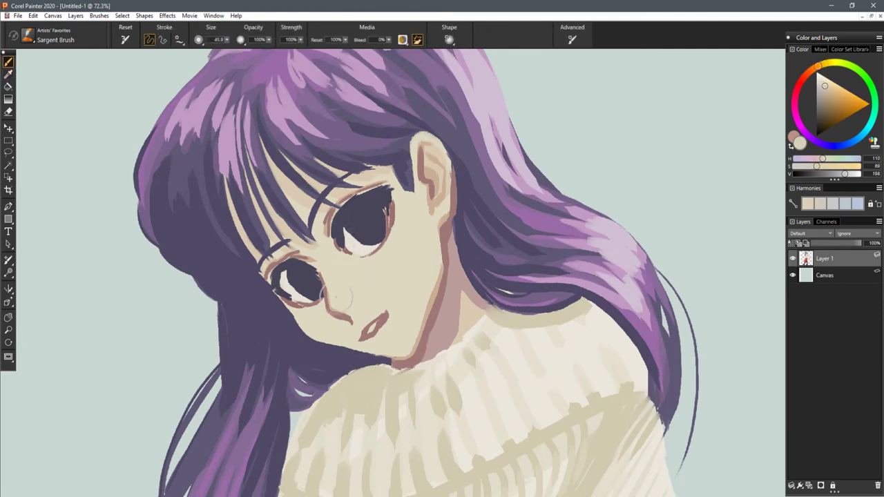
drag(339, 297, 341, 301)
scroll(389, 269, down, 13)
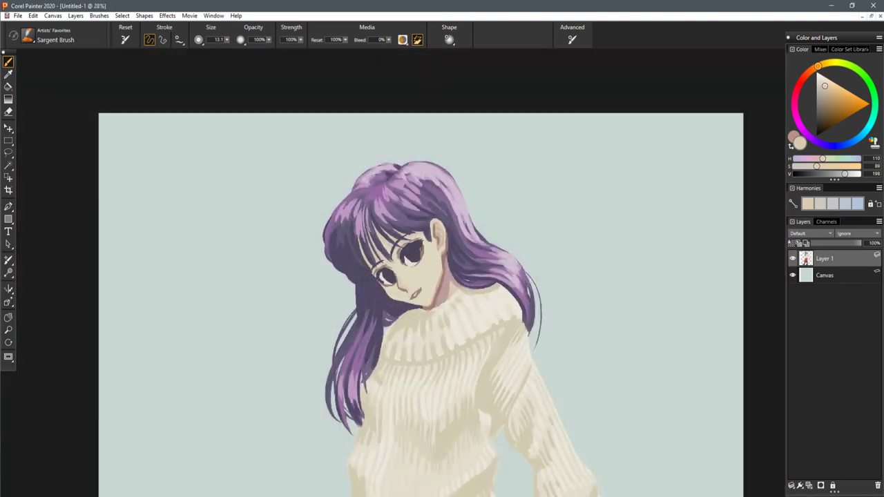
drag(476, 307, 444, 210)
scroll(444, 209, down, 4)
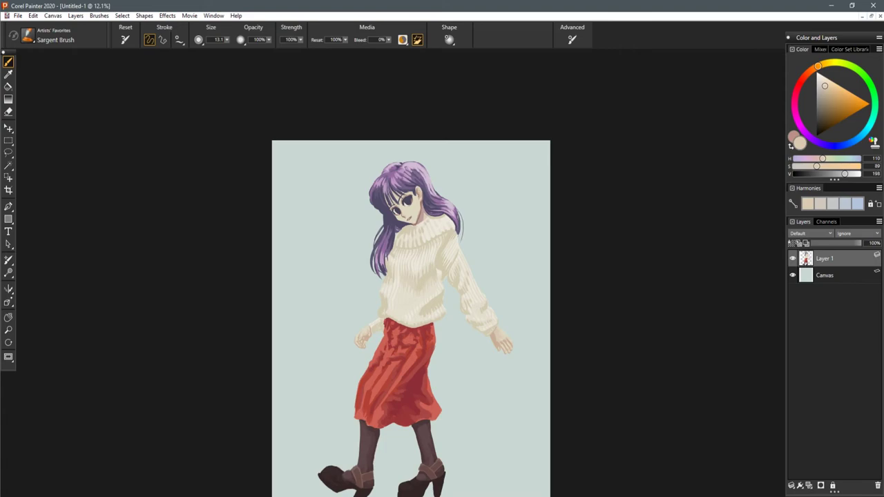
- Paint peach shading across the nose bridge and beneath the larger eye
scroll(427, 219, up, 10)
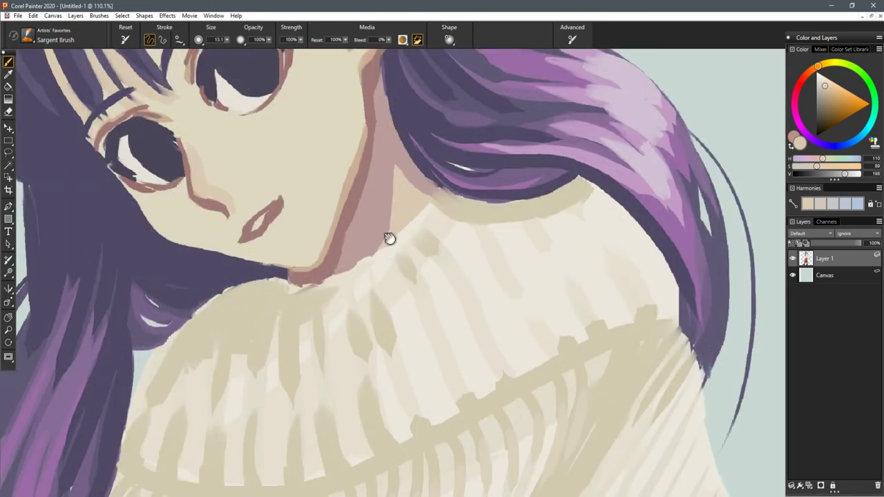
drag(389, 239, 477, 325)
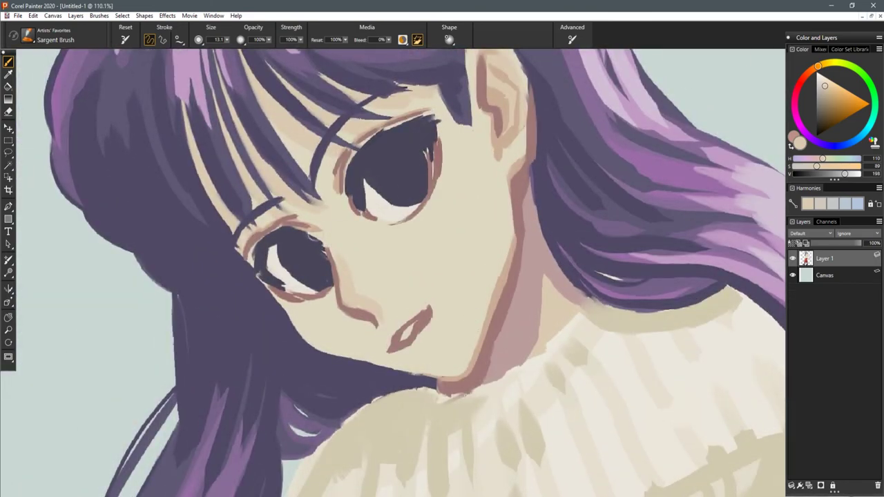
drag(346, 203, 367, 223)
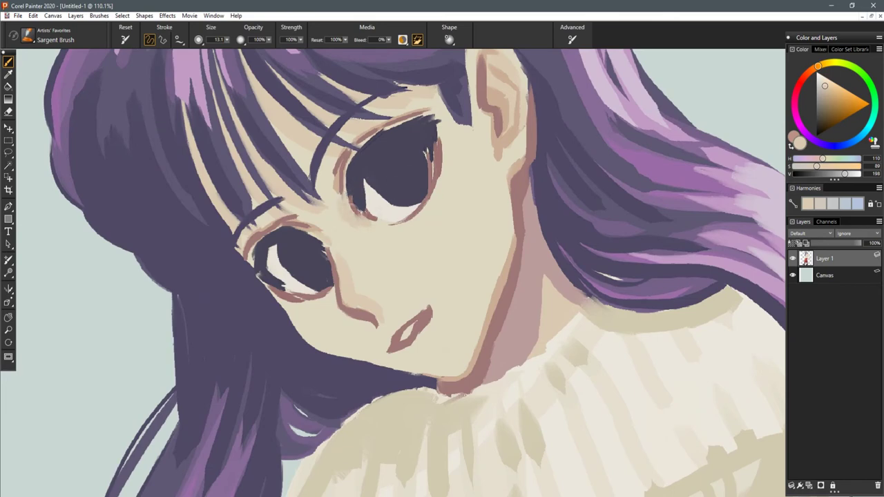
scroll(394, 174, down, 5)
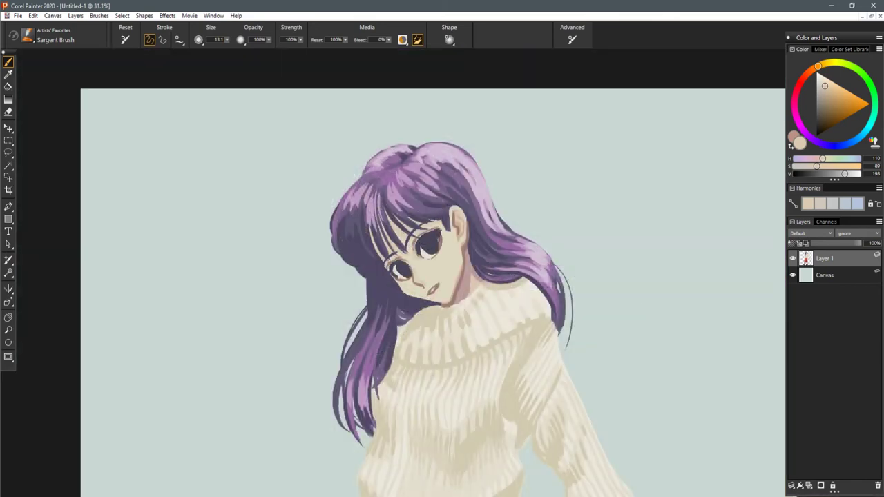
- Reduce the brush size to 5.3 and paint thin peach shadows around the outer edges of both eyes
scroll(251, 257, up, 5)
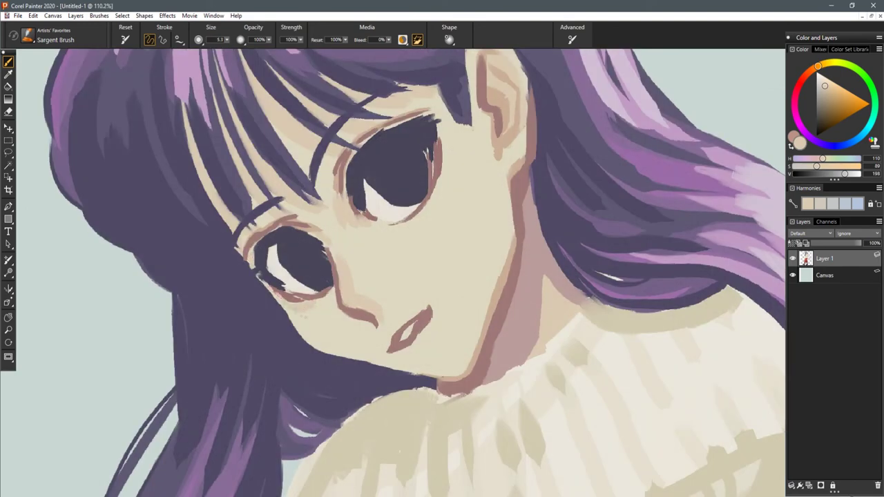
drag(477, 207, 449, 286)
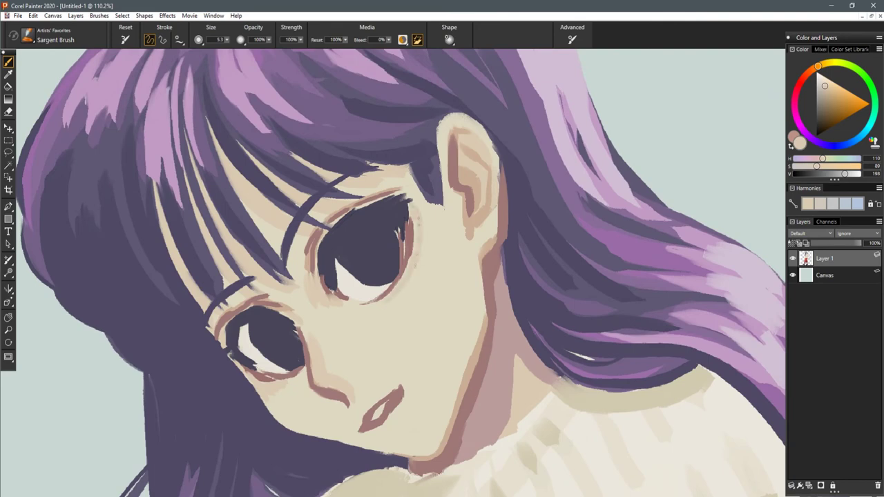
scroll(424, 228, down, 10)
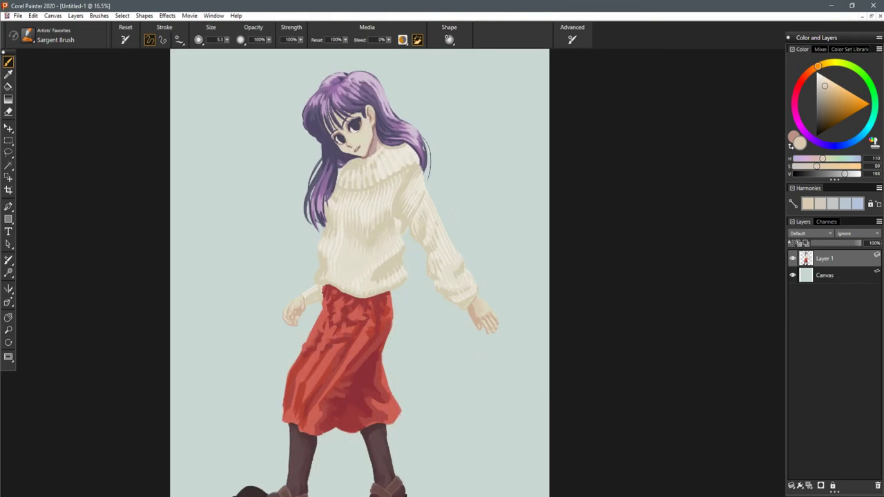
- Sample the muted rose shadow colour along the jaw and neck
drag(387, 135, 408, 227)
scroll(407, 226, up, 8)
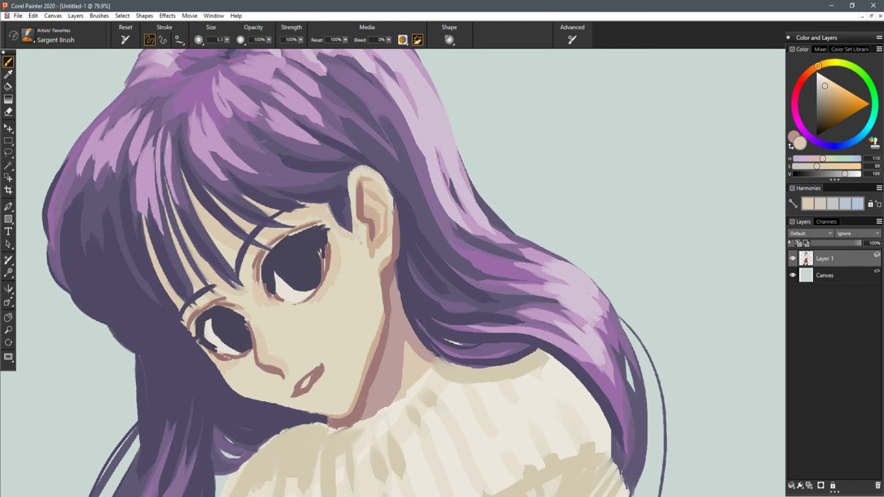
mouse_move(364, 377)
mouse_down()
mouse_move(422, 355)
mouse_move(430, 325)
mouse_up()
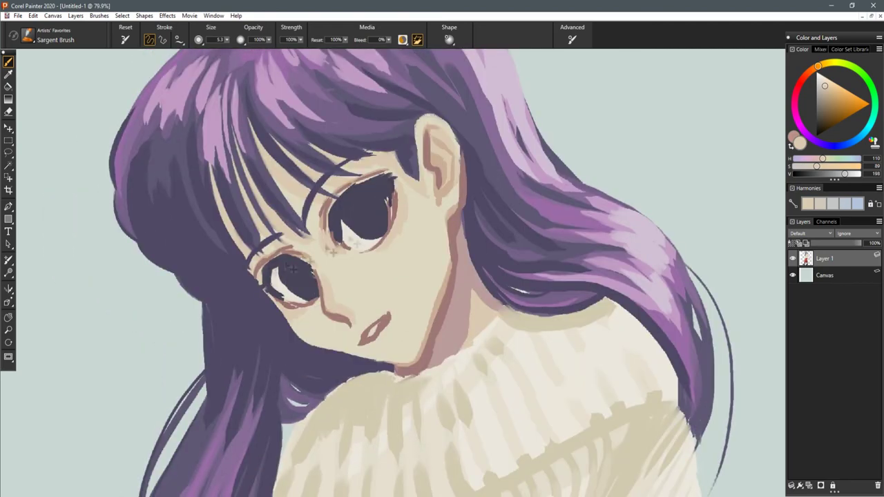
drag(329, 336, 278, 297)
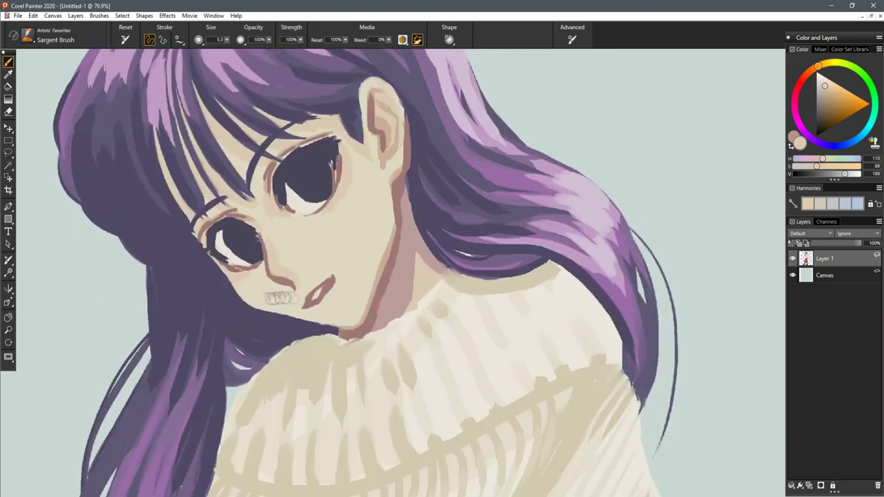
drag(380, 259, 407, 284)
alt+click(422, 279)
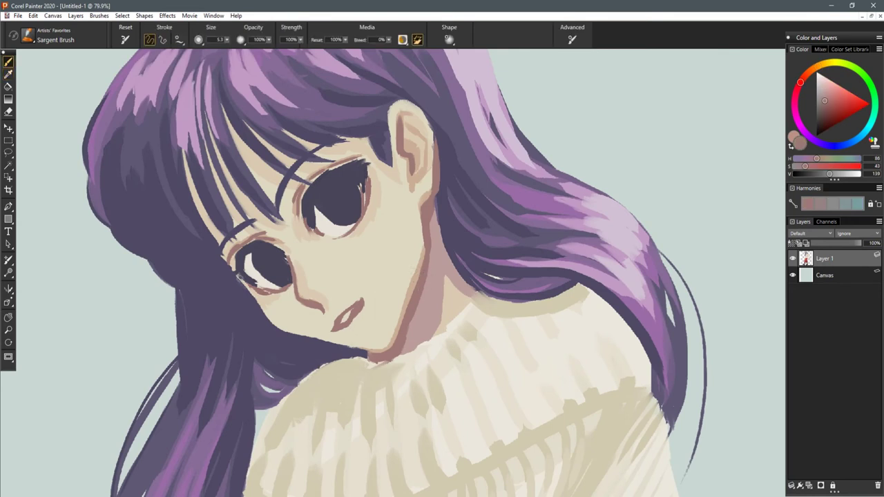
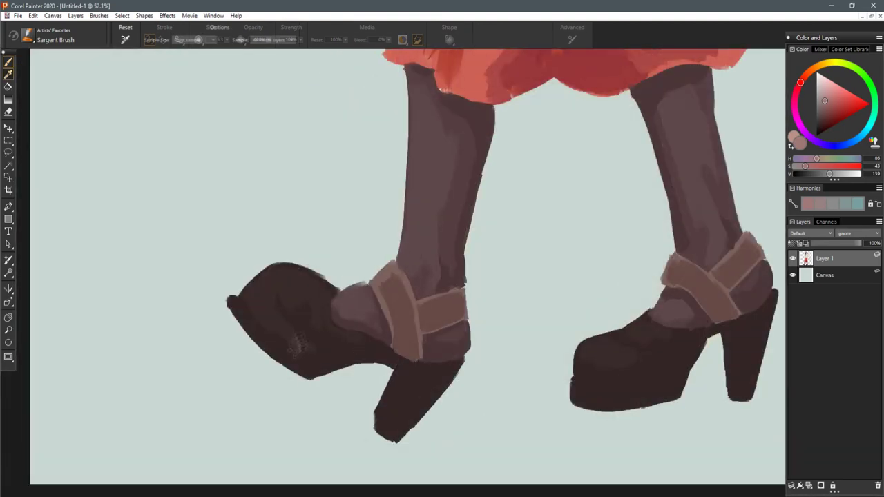
- Sample the dark brown, repaint the raised shoe's sole with a 16.3 brush and erase its protruding toe tip
alt+click(320, 317)
drag(341, 343, 346, 343)
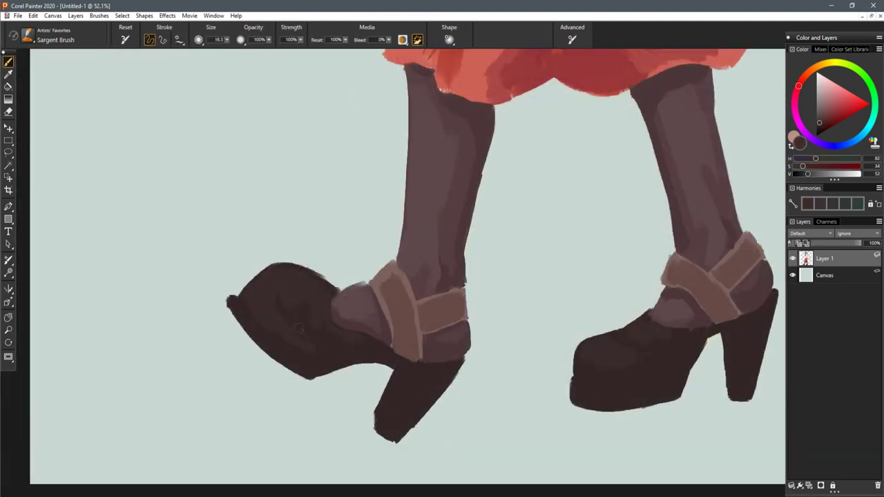
alt+click(374, 332)
mouse_move(243, 279)
mouse_down()
mouse_move(257, 290)
mouse_move(245, 279)
mouse_move(250, 309)
mouse_move(285, 354)
mouse_move(319, 376)
mouse_up()
key(n)
mouse_move(240, 310)
mouse_down()
mouse_move(311, 377)
mouse_move(285, 364)
mouse_move(228, 301)
mouse_up()
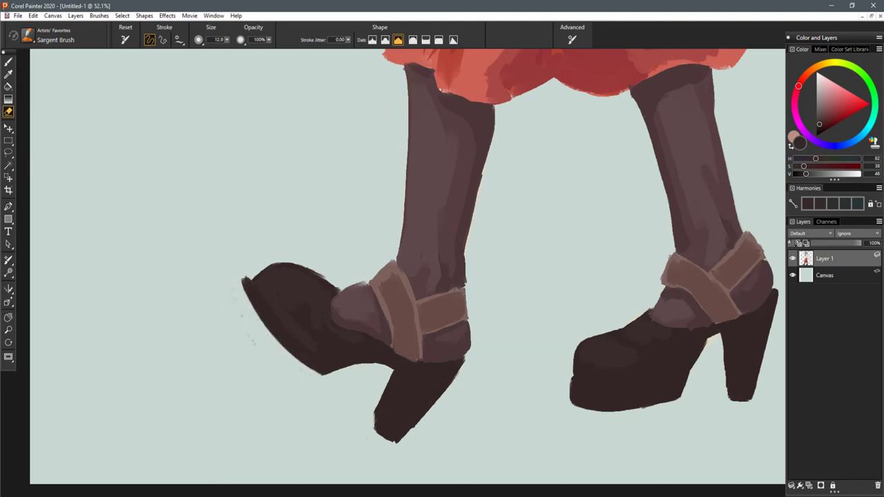
- Paint dark brown strokes along the raised shoe's sole to refine its shading and edge
key(b)
mouse_move(274, 295)
mouse_down()
mouse_move(252, 314)
mouse_move(286, 353)
mouse_move(341, 371)
mouse_move(340, 336)
mouse_move(380, 349)
mouse_move(324, 376)
mouse_move(295, 336)
mouse_move(301, 368)
mouse_up()
mouse_move(248, 310)
mouse_down()
mouse_move(276, 352)
mouse_move(309, 373)
mouse_up()
scroll(414, 276, down, 5)
drag(493, 264, 442, 372)
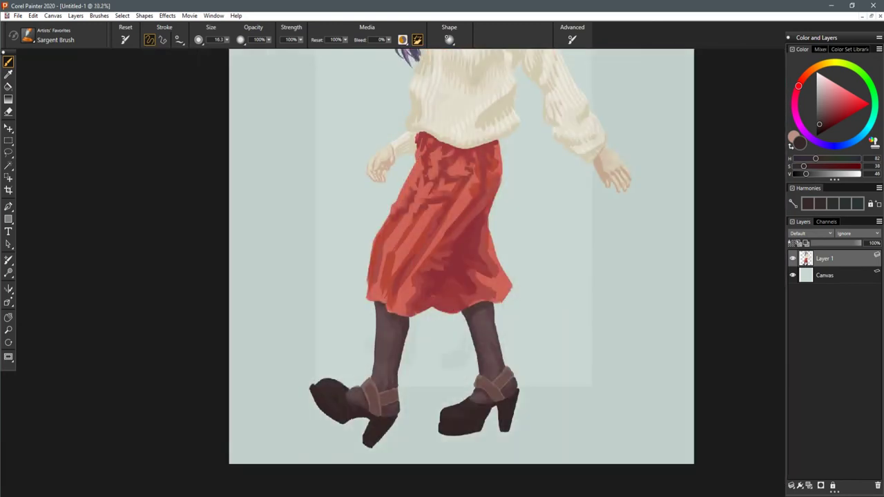
scroll(525, 282, down, 2)
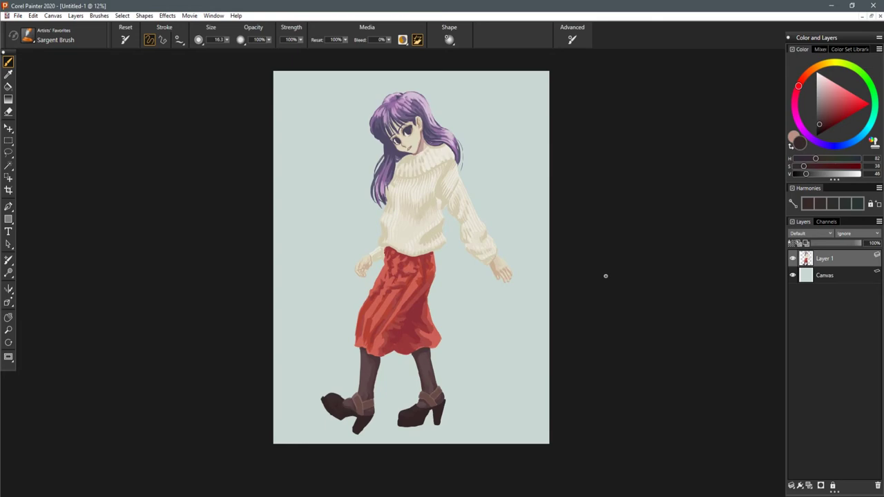
- Sample light skin tones from the hand beside the skirt and paint highlights over its fingers with a 6.6 brush
drag(497, 277, 501, 321)
scroll(369, 314, up, 8)
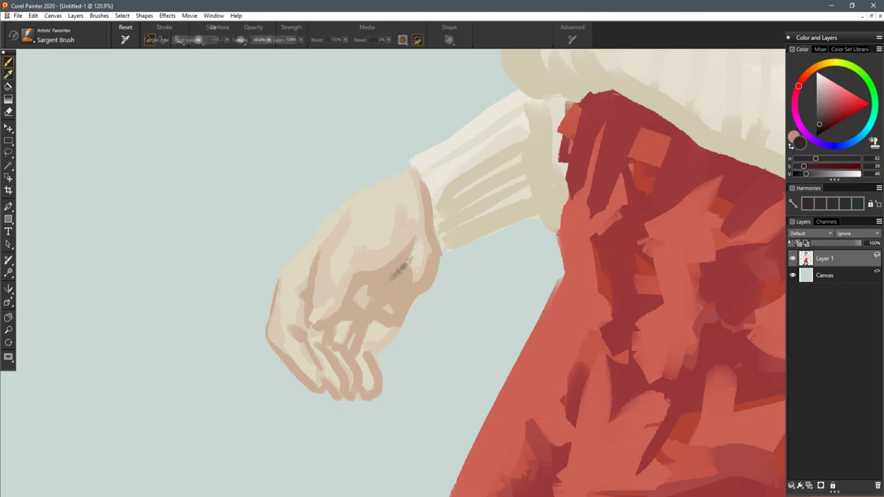
alt+click(322, 309)
drag(318, 311, 320, 311)
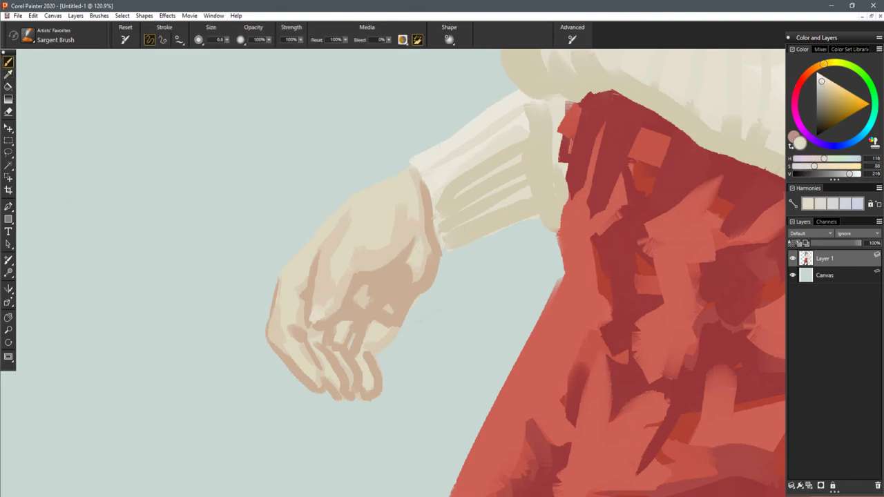
alt+click(325, 380)
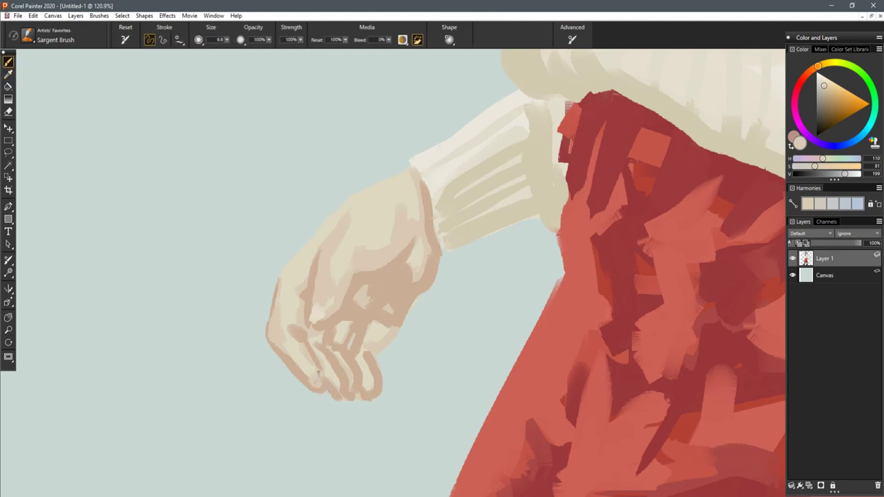
mouse_move(337, 379)
mouse_down()
mouse_move(342, 389)
mouse_move(378, 392)
mouse_up()
scroll(475, 294, down, 5)
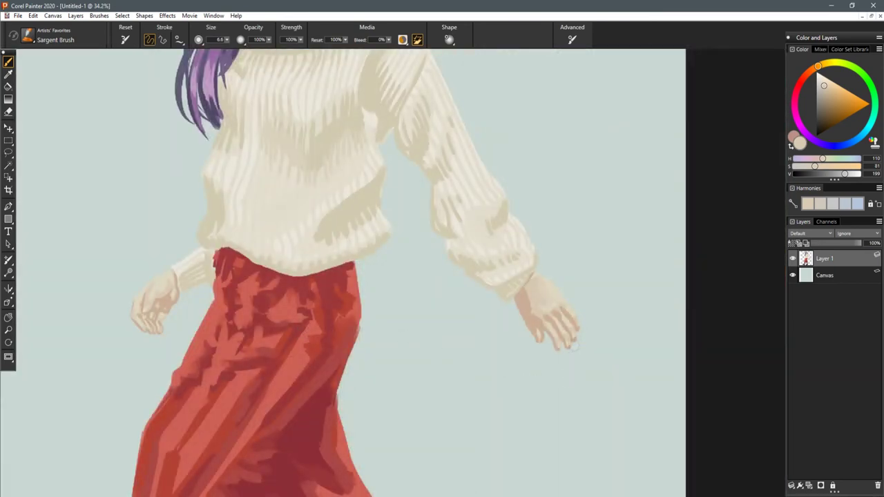
- Paint beige midtone strokes over the outstretched hand's knuckles and along its fingers to soften the shadows
scroll(573, 345, up, 5)
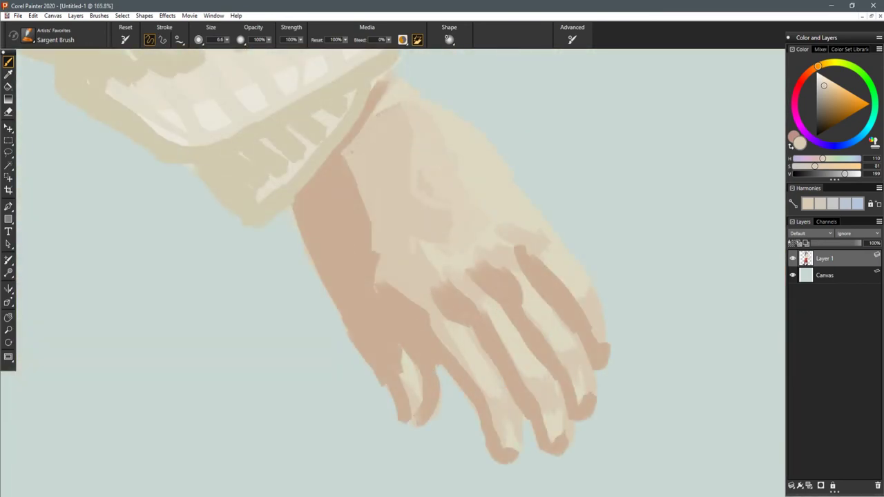
mouse_move(482, 308)
mouse_down()
mouse_move(493, 314)
mouse_move(490, 296)
mouse_move(531, 288)
mouse_move(525, 298)
mouse_up()
mouse_move(537, 258)
mouse_down()
mouse_move(557, 268)
mouse_move(560, 259)
mouse_move(580, 307)
mouse_up()
drag(550, 272, 586, 319)
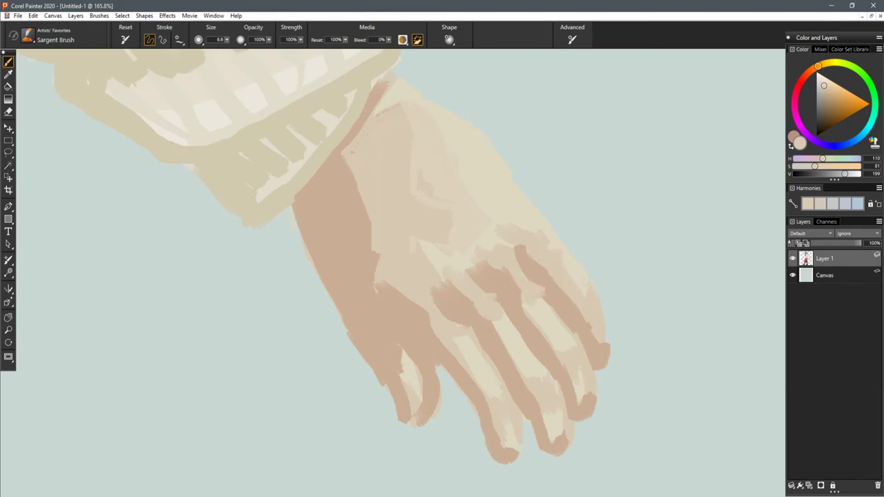
drag(521, 292, 560, 360)
drag(492, 325, 518, 373)
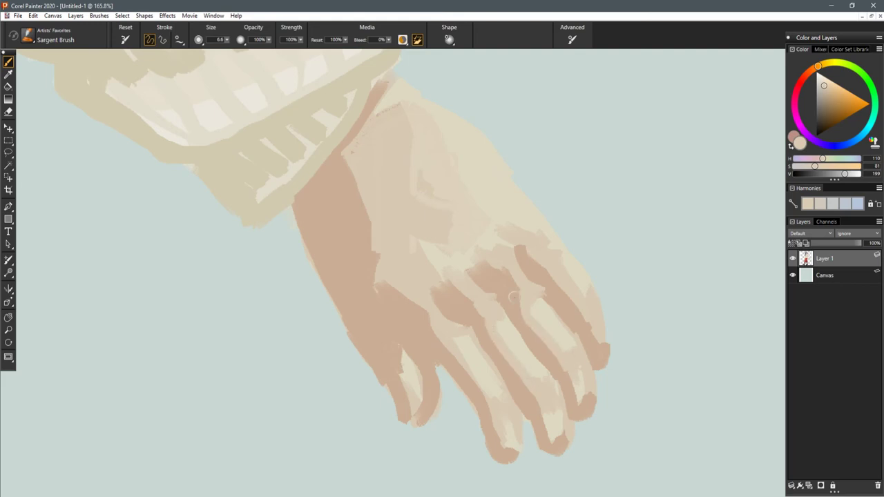
scroll(512, 296, down, 8)
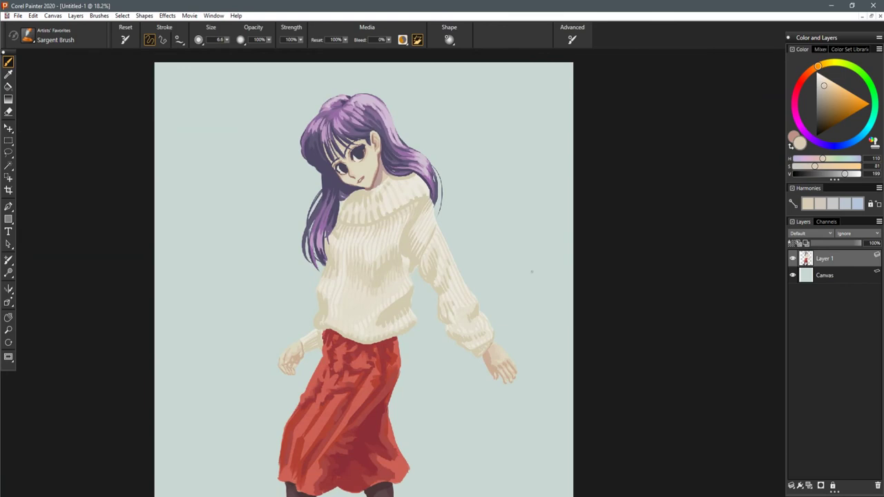
- Adjust the sampled skin colour to saturation 56 and value 202, and paint pale fingernails on the outstretched hand
scroll(530, 272, up, 10)
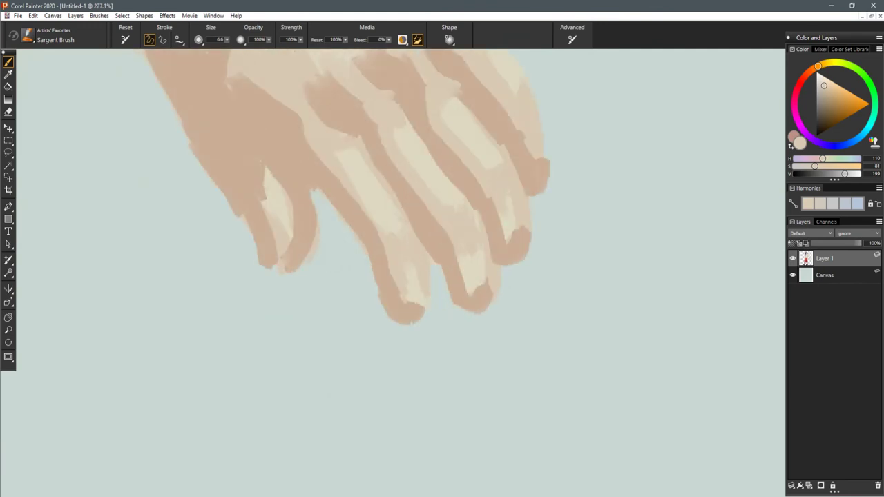
drag(521, 247, 540, 303)
alt+click(502, 323)
drag(847, 174, 845, 174)
drag(496, 319, 502, 344)
drag(807, 166, 809, 166)
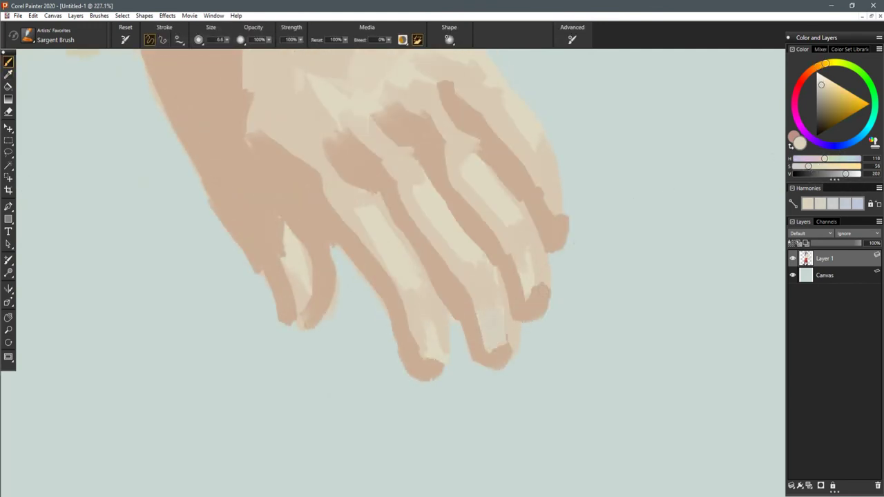
drag(498, 337, 506, 350)
drag(428, 321, 434, 366)
drag(528, 285, 536, 305)
drag(541, 188, 556, 229)
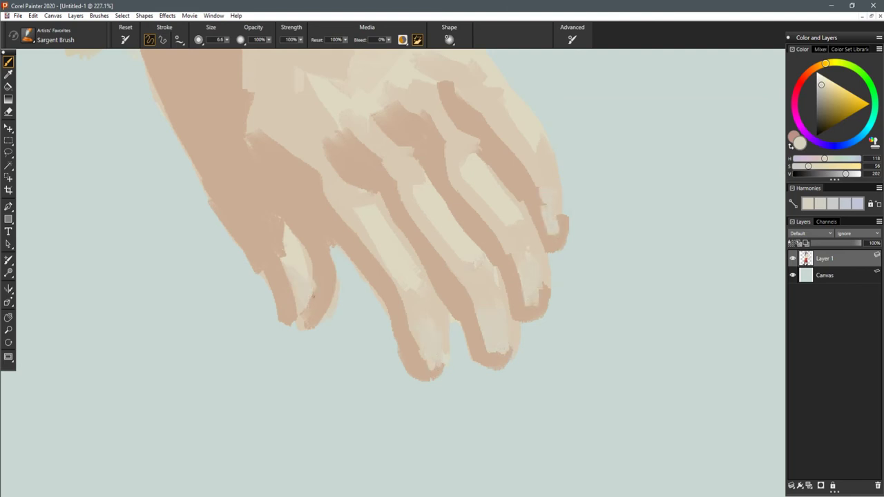
scroll(436, 275, down, 12)
drag(332, 272, 420, 397)
scroll(457, 343, down, 2)
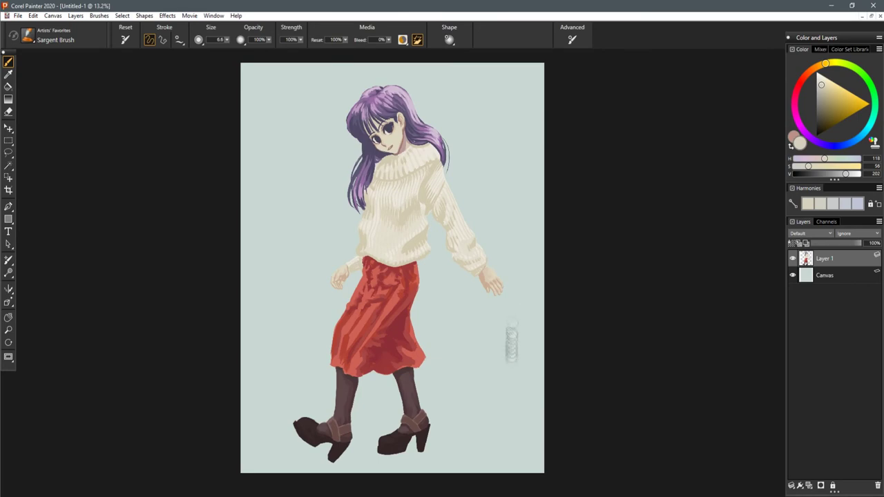
- Sample the shoe's dark brown and touch up the standing shoe around its heel and strap with an 8.9 brush
scroll(511, 325, up, 7)
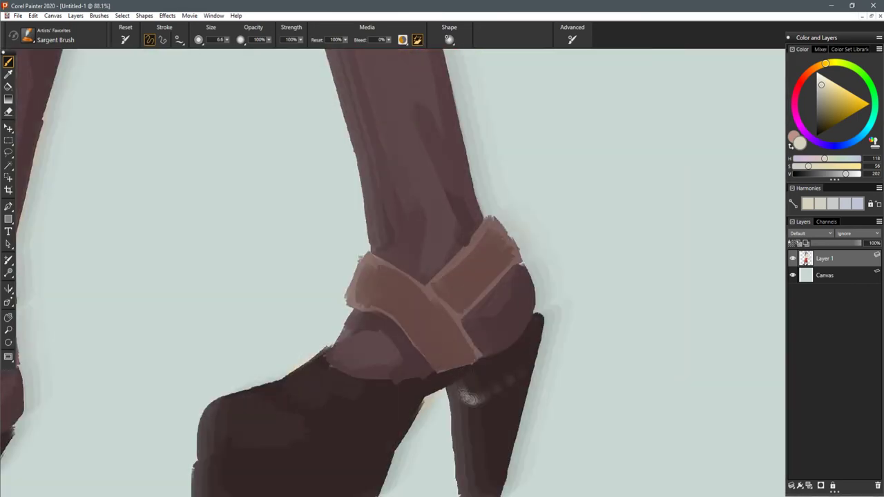
drag(478, 399, 553, 362)
alt+click(554, 363)
mouse_move(498, 367)
mouse_down()
mouse_move(524, 354)
mouse_move(494, 376)
mouse_up()
drag(191, 396, 615, 309)
drag(338, 312, 389, 328)
scroll(442, 269, down, 5)
key(ctrl+minus)
key(ctrl+minus)
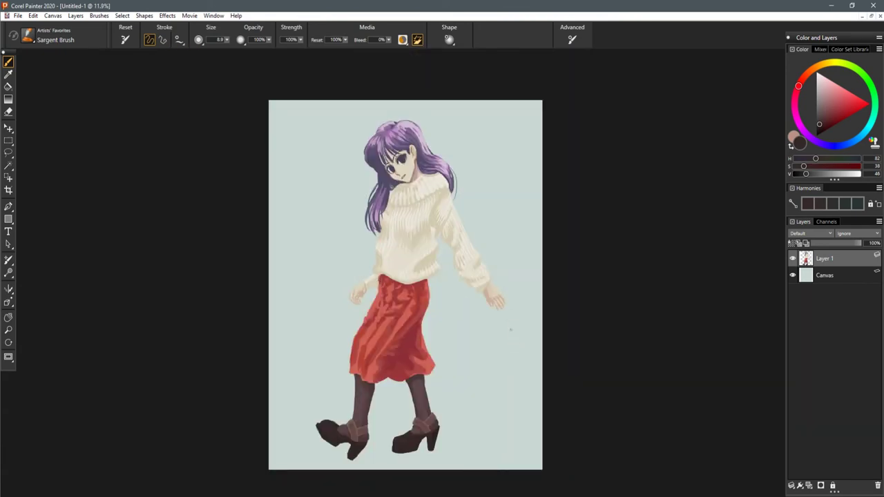
- Sample the dark purple hair shadow and paint strokes down the fringe, redoing the last strand
drag(407, 160, 444, 263)
scroll(442, 273, up, 8)
drag(405, 204, 413, 244)
alt+click(366, 247)
key(b)
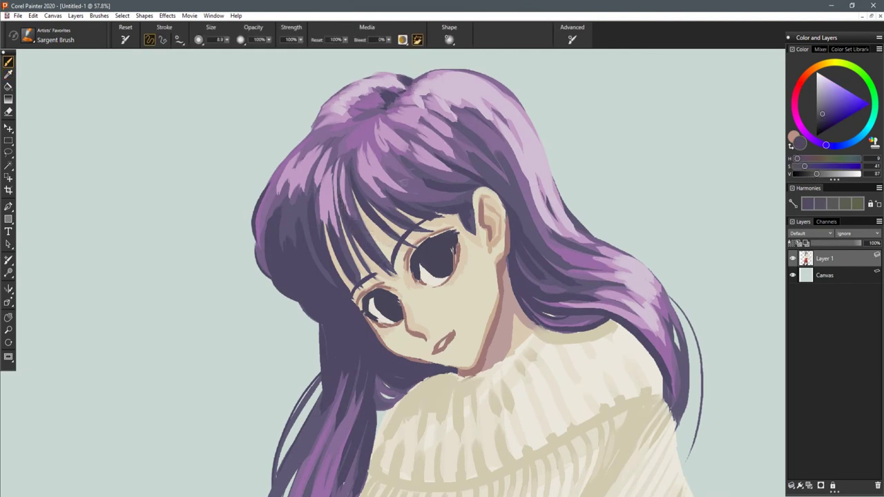
mouse_move(340, 222)
mouse_down()
mouse_move(369, 273)
mouse_move(363, 265)
mouse_up()
drag(321, 221, 346, 277)
drag(328, 244, 363, 293)
key(ctrl+z)
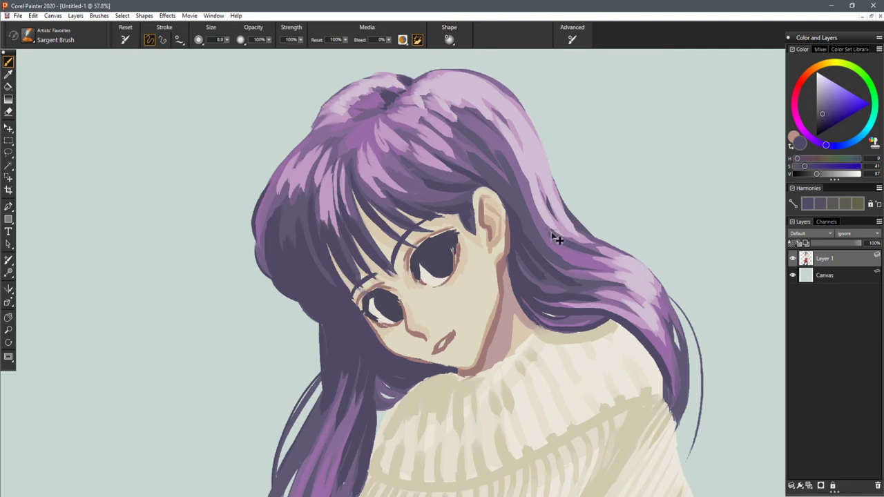
drag(327, 242, 362, 291)
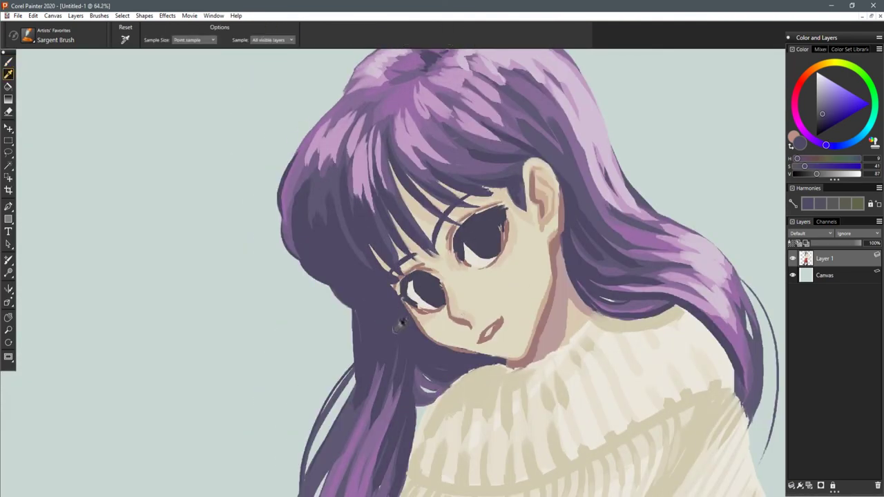
- Darken the purple to value 75 and paint deeper shadow in the hair under the fringe and beside the cheek
drag(816, 173, 813, 174)
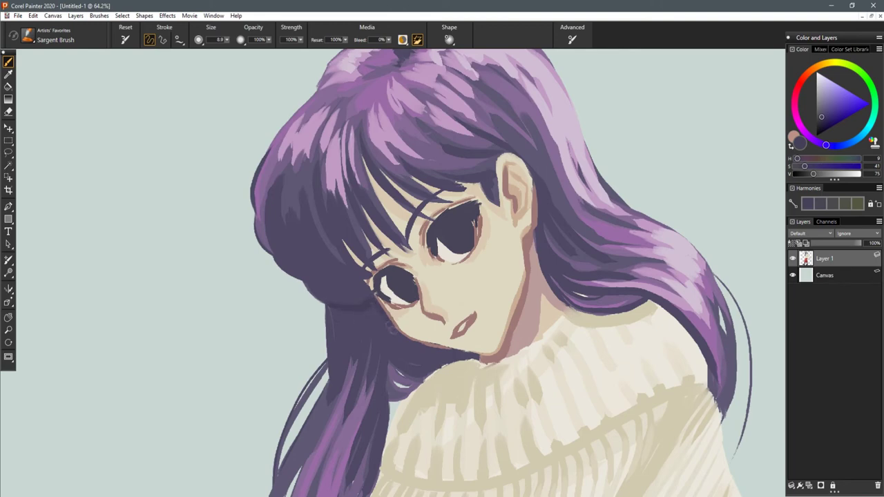
drag(530, 353, 498, 292)
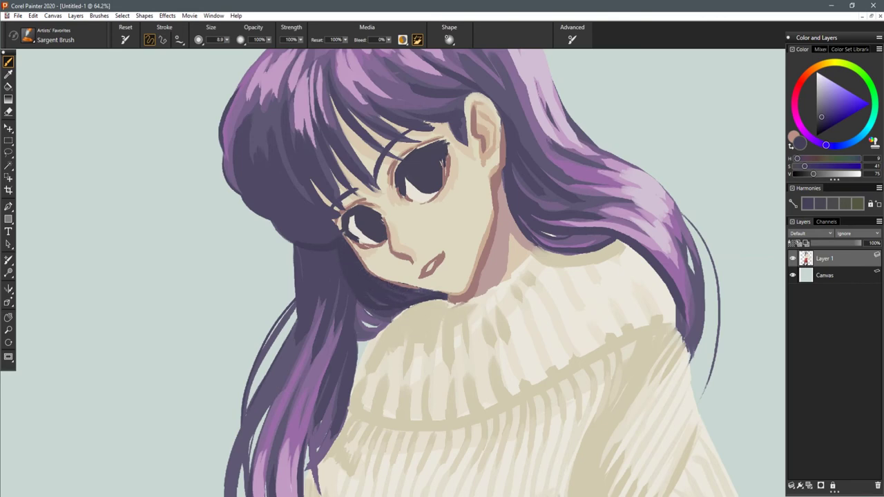
mouse_move(344, 255)
mouse_down()
mouse_move(446, 281)
mouse_move(422, 361)
mouse_up()
- Enlarge the brush to 15.9 and shade the hair lock beside the cheek in dark purple, undoing the last stroke
key(bracketright)
key(bracketright)
key(bracketright)
key(bracketright)
key(bracketright)
key(bracketright)
key(bracketright)
drag(408, 276, 400, 362)
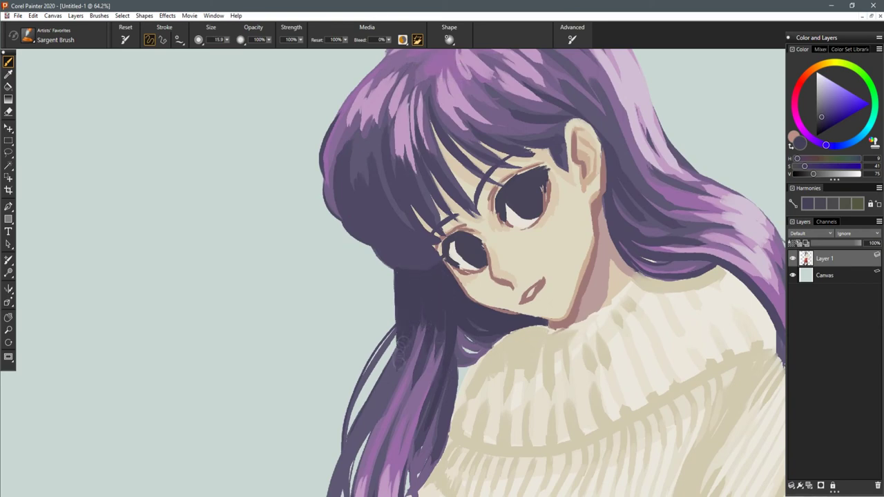
key(ctrl+z)
- Reduce the brush size to 13 and paint dark purple shadow strands through the fringe and its outer edge
scroll(442, 273, down, 6)
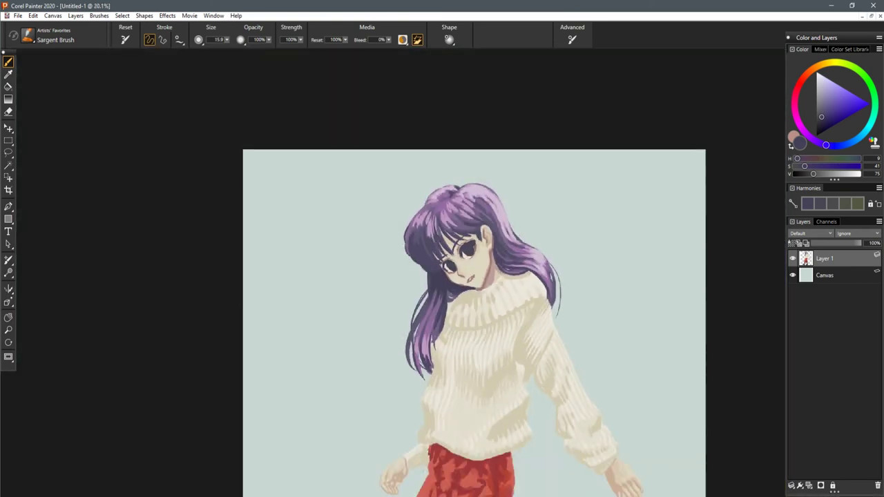
drag(552, 339, 513, 226)
scroll(444, 144, up, 5)
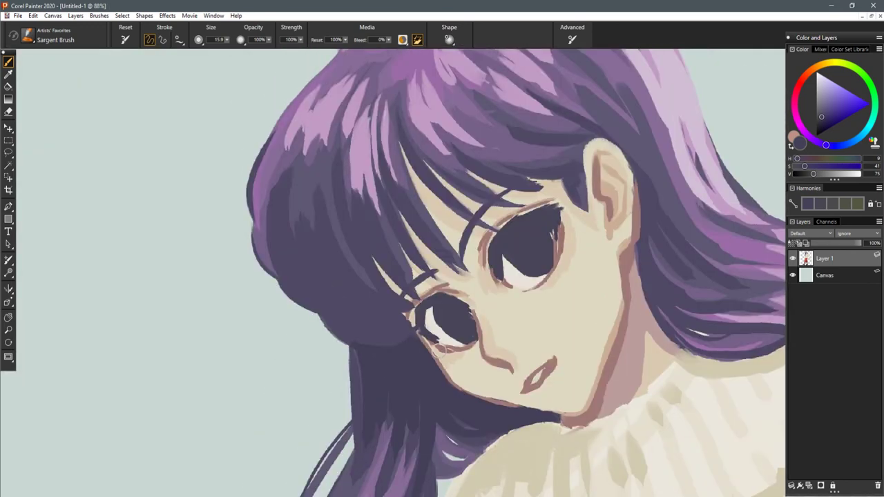
drag(352, 199, 397, 285)
key(ctrl+z)
drag(368, 236, 400, 286)
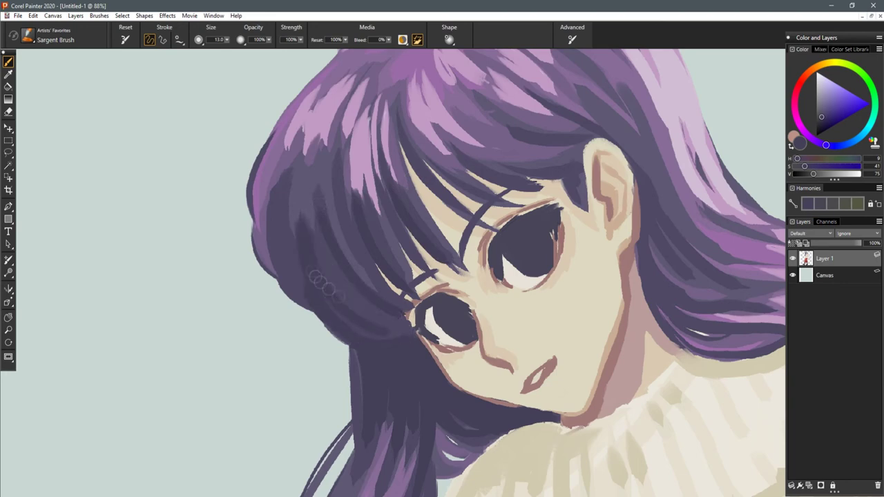
drag(270, 262, 270, 197)
drag(277, 283, 251, 218)
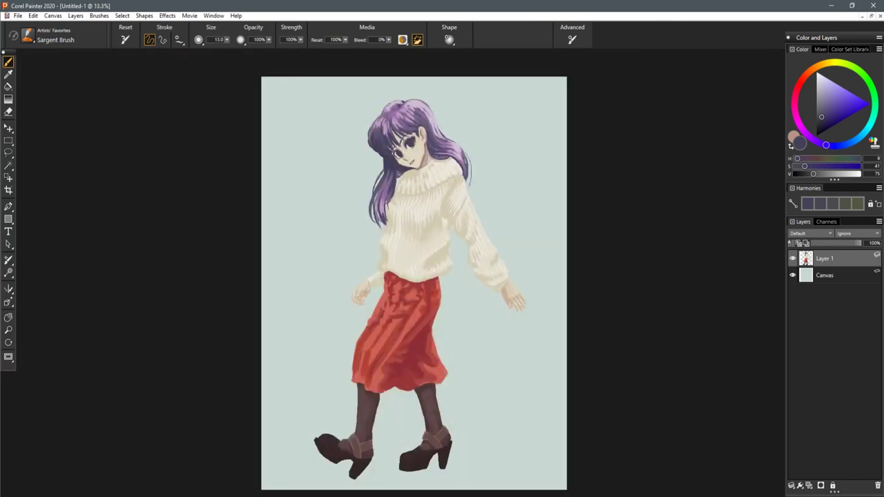
- Paint a dark purple stroke along the outer edge of the hair's crown
drag(397, 130, 444, 274)
scroll(444, 274, up, 8)
mouse_move(367, 151)
mouse_down()
mouse_move(353, 173)
mouse_move(375, 130)
mouse_move(399, 113)
mouse_up()
scroll(441, 274, down, 5)
scroll(577, 312, down, 2)
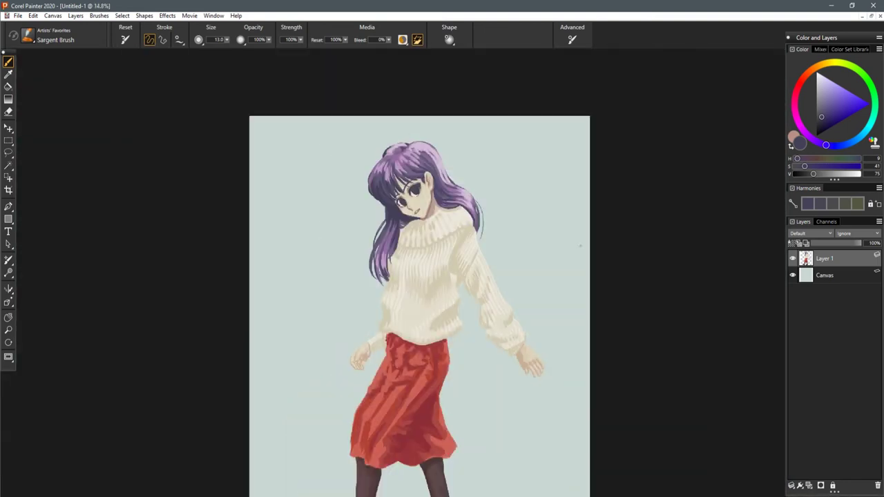
- Paint dark purple shadow strands through the long hair lock hanging over the sweater's front shoulder
scroll(465, 306, up, 4)
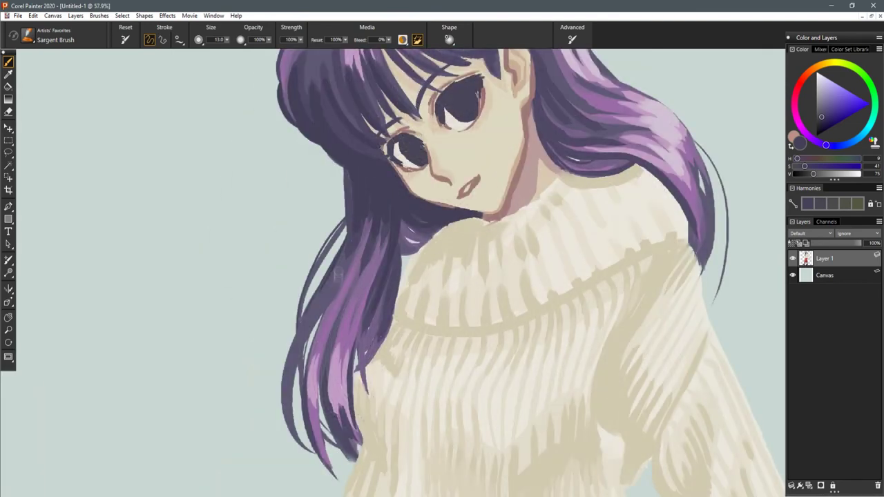
mouse_move(316, 454)
mouse_down()
mouse_move(293, 339)
mouse_move(292, 367)
mouse_up()
drag(380, 387, 373, 282)
mouse_move(296, 251)
mouse_down()
mouse_move(323, 367)
mouse_move(347, 357)
mouse_up()
drag(336, 297, 353, 343)
drag(411, 232, 409, 266)
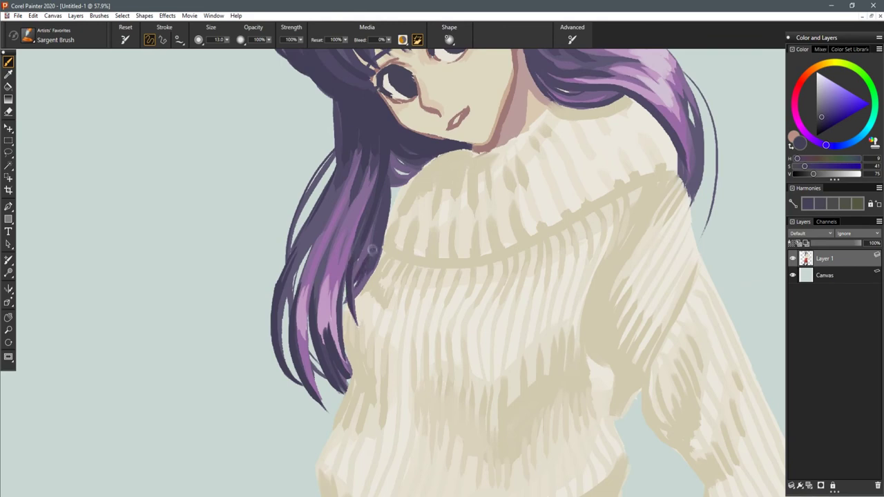
- Paint dark purple shadows in the hair behind the ear and along the strands flowing over the back shoulder
mouse_move(549, 328)
mouse_down()
mouse_move(517, 351)
mouse_move(321, 412)
mouse_move(312, 448)
mouse_up()
drag(444, 267, 441, 294)
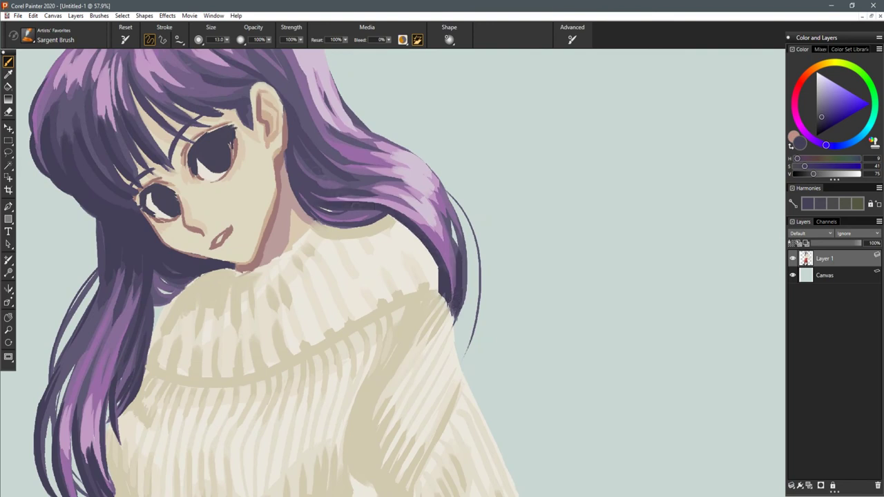
drag(322, 178, 293, 141)
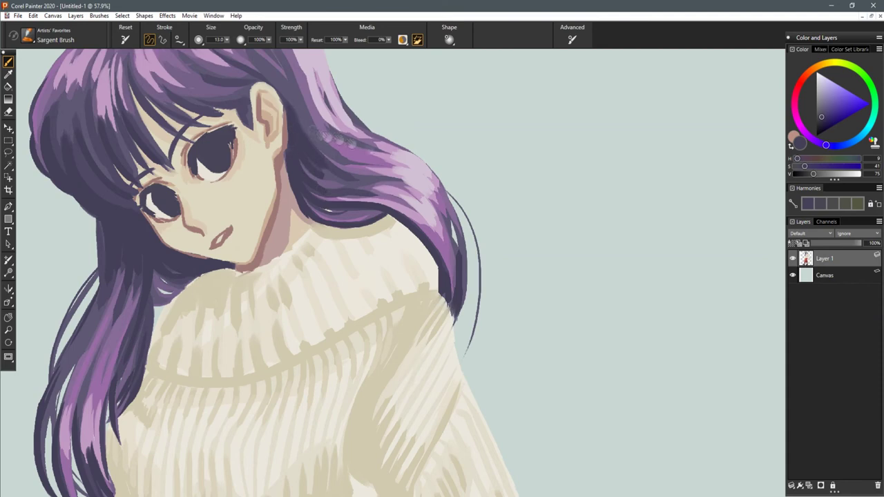
drag(424, 195, 522, 305)
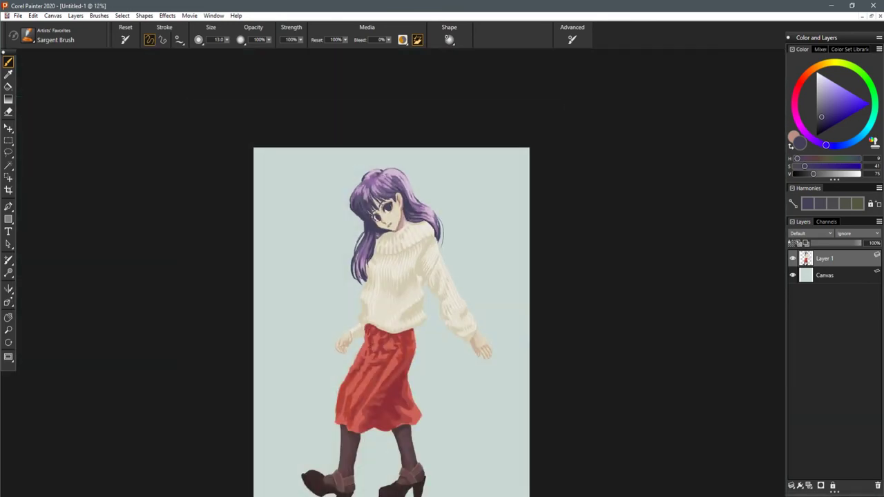
- Paint dark purple strokes along the top of the crown, the back hair's edge and the fringe above the eye
scroll(398, 195, up, 8)
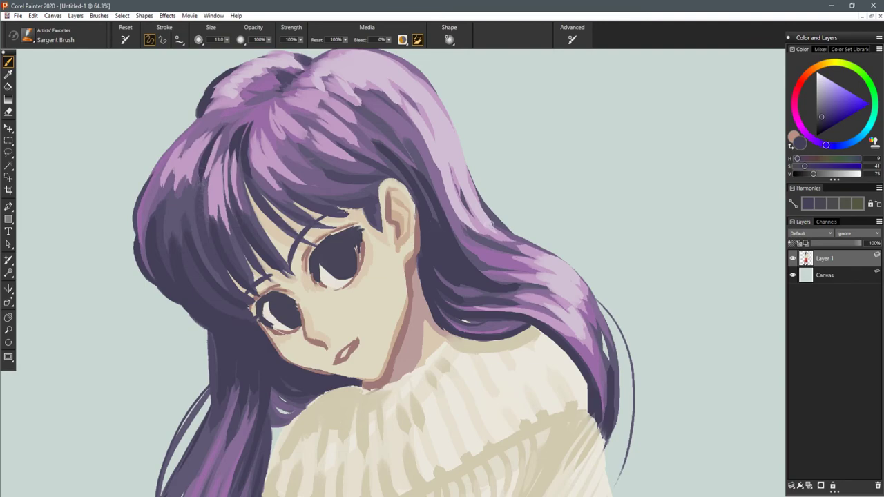
scroll(491, 224, down, 5)
drag(493, 257, 450, 150)
scroll(479, 207, down, 1)
scroll(479, 207, up, 3)
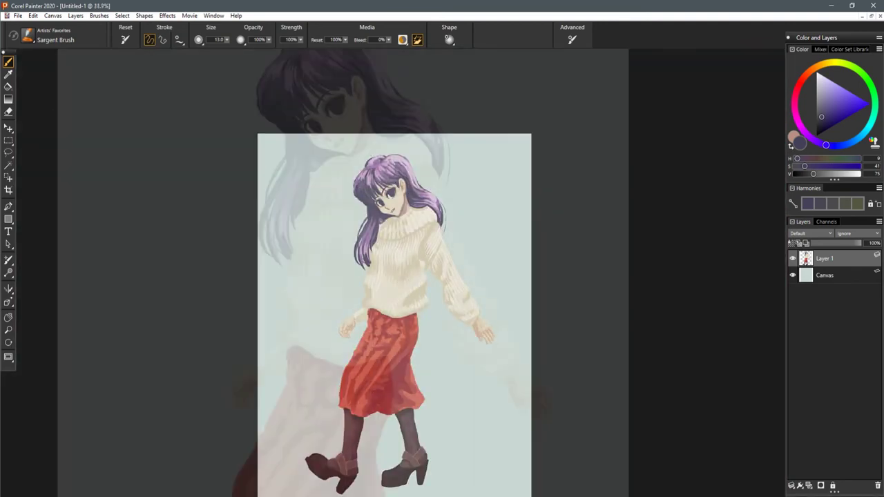
scroll(432, 288, up, 4)
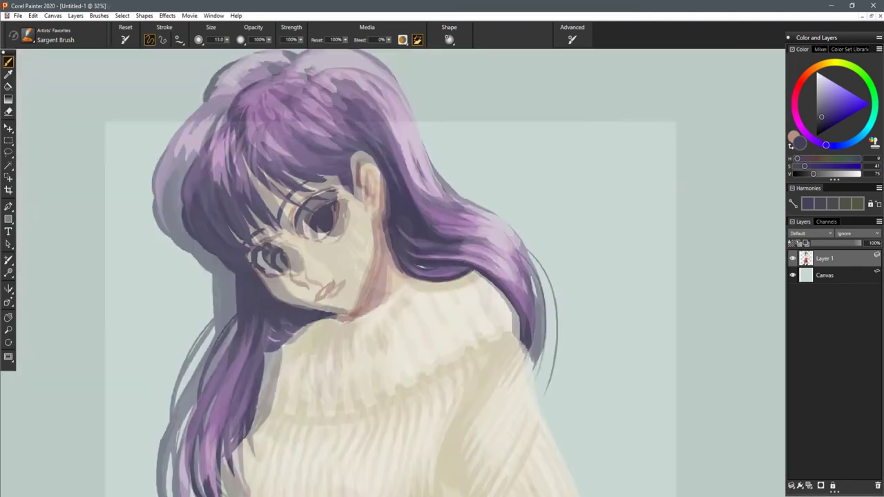
drag(367, 195, 398, 273)
drag(388, 125, 422, 153)
drag(359, 123, 392, 129)
drag(456, 229, 489, 272)
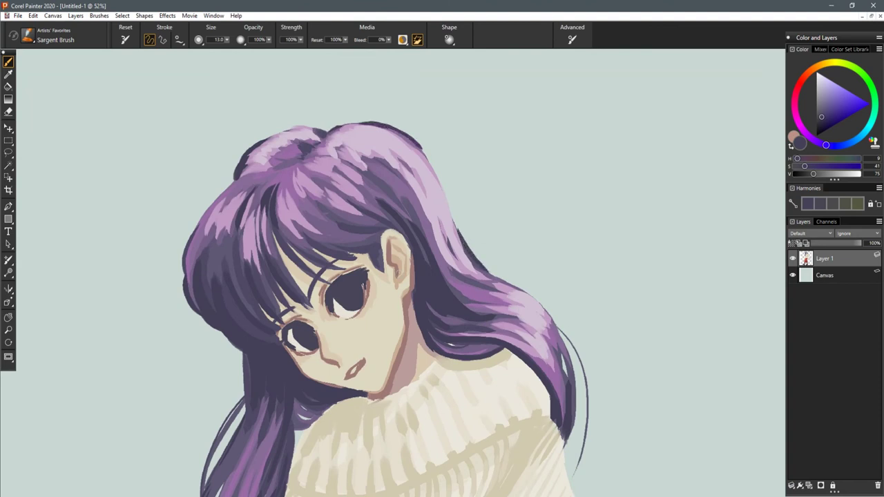
mouse_move(346, 252)
mouse_down()
mouse_move(378, 245)
mouse_move(355, 261)
mouse_up()
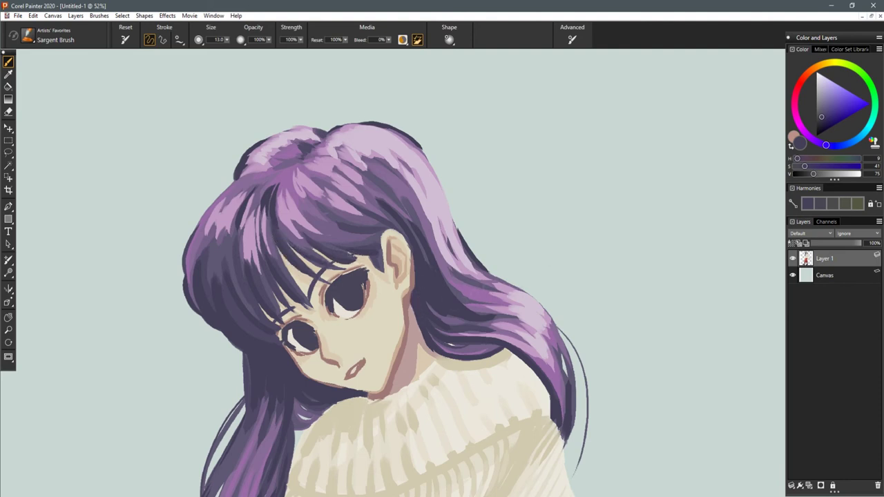
- Examine the shaded hair close up and against the whole figure
drag(378, 248, 370, 271)
key(ctrl+minus)
key(ctrl+minus)
drag(470, 308, 445, 238)
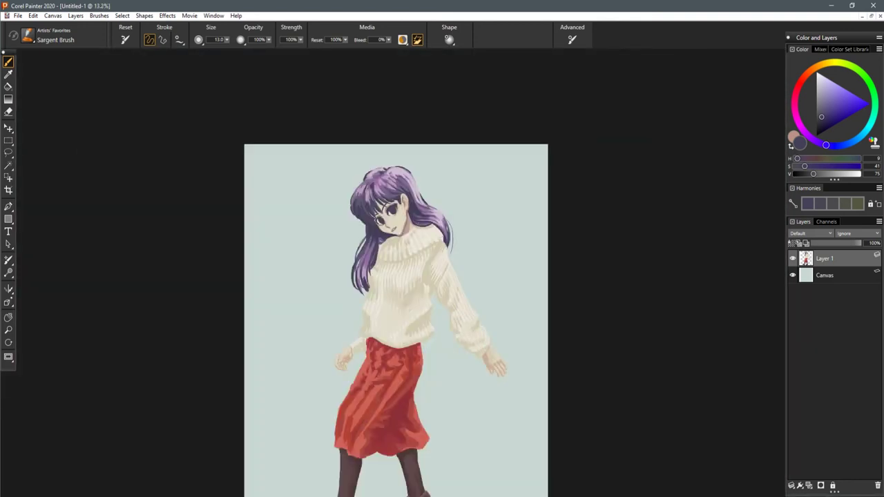
key(ctrl+plus)
key(ctrl+plus)
drag(419, 197, 435, 307)
scroll(435, 307, up, 3)
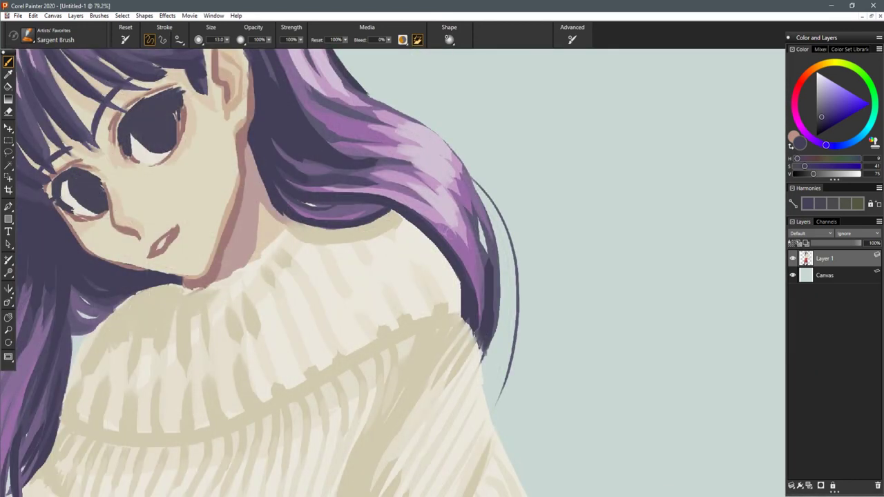
drag(443, 230, 475, 300)
drag(472, 268, 474, 313)
drag(492, 241, 508, 332)
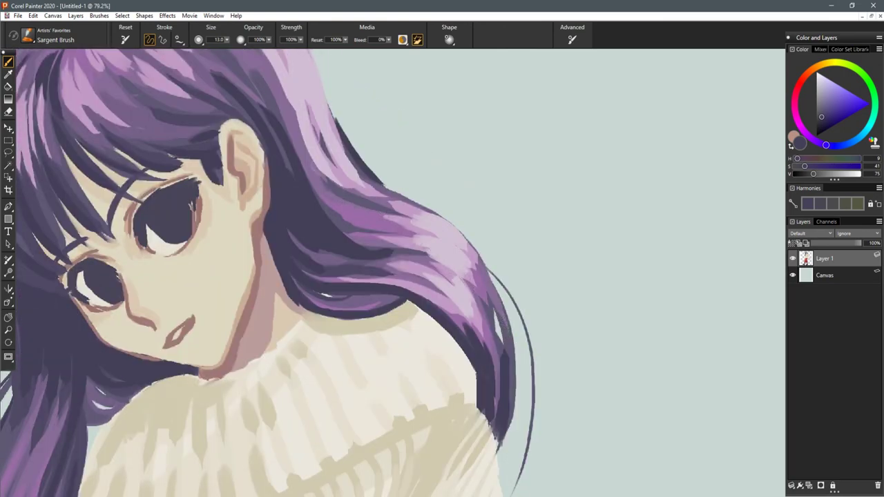
scroll(461, 247, down, 5)
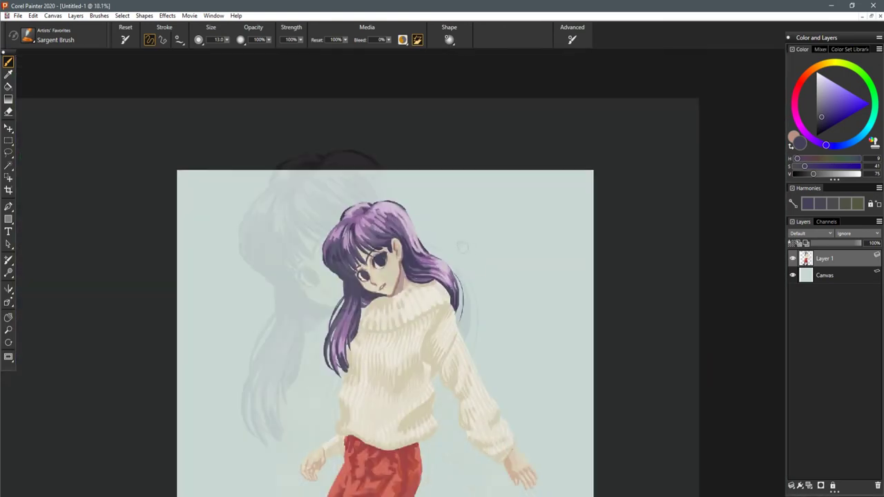
scroll(481, 250, up, 4)
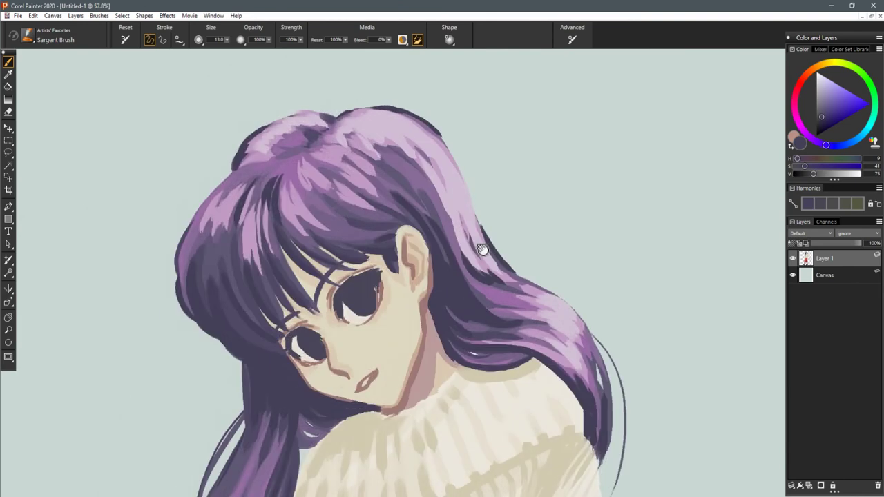
scroll(481, 250, up, 1)
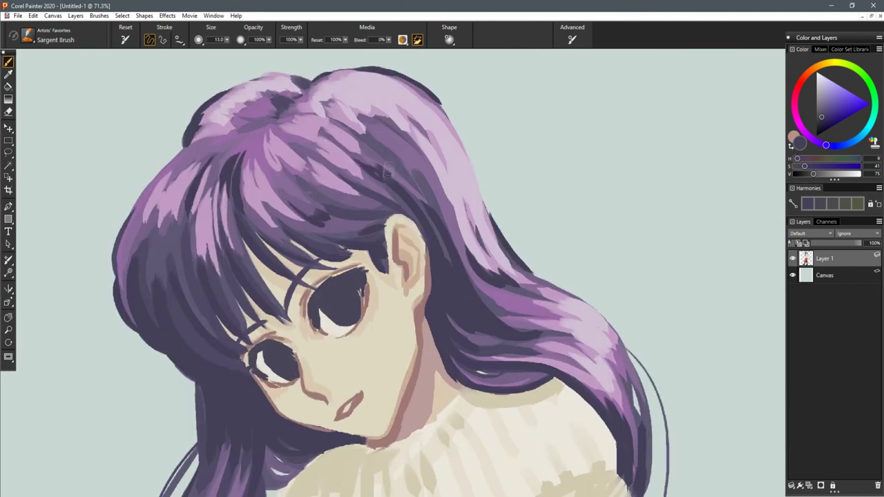
scroll(556, 301, down, 8)
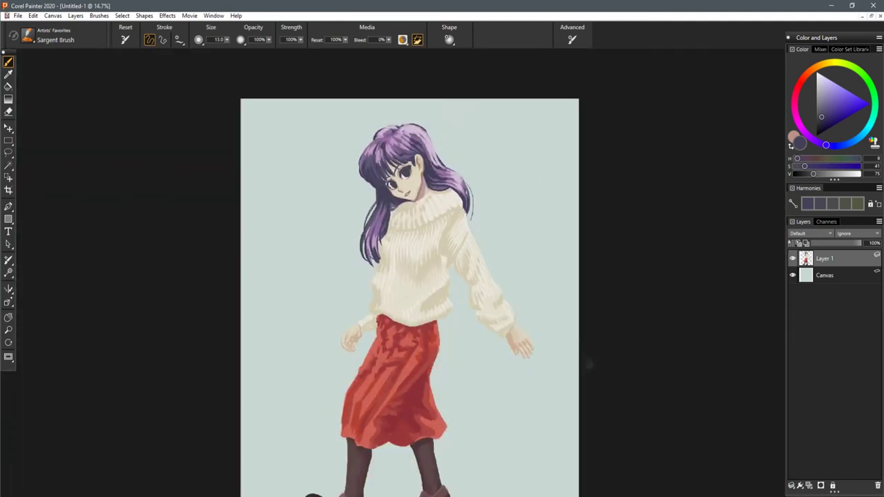
drag(588, 364, 568, 296)
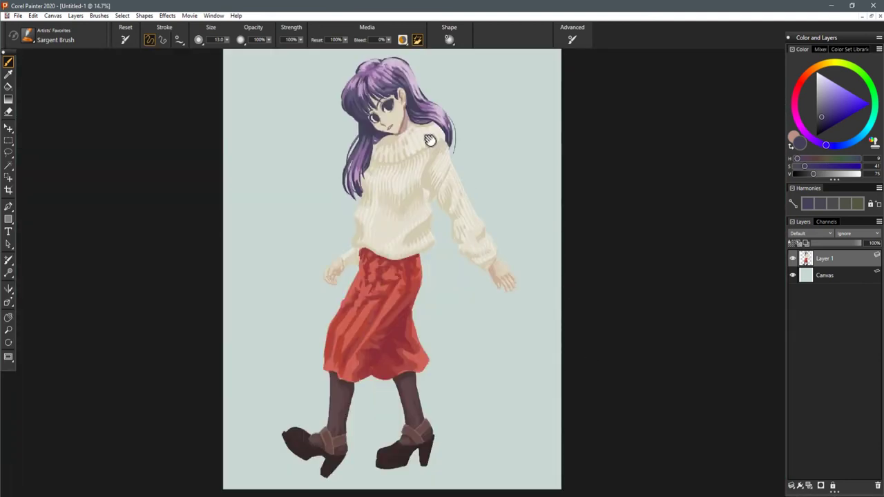
scroll(426, 138, up, 8)
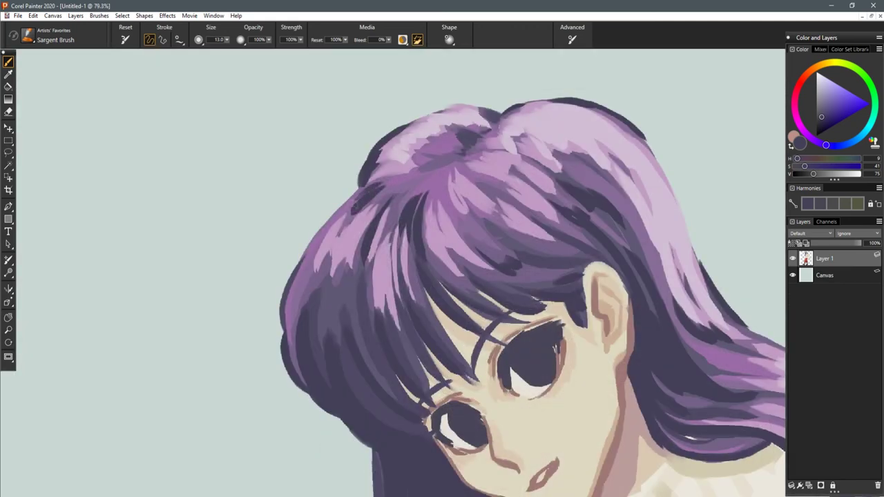
scroll(628, 280, down, 5)
scroll(629, 280, down, 3)
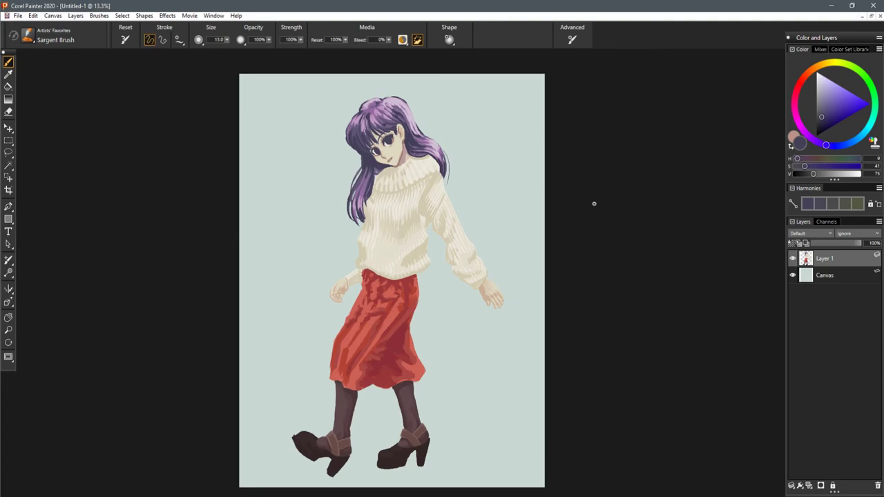
scroll(385, 289, up, 5)
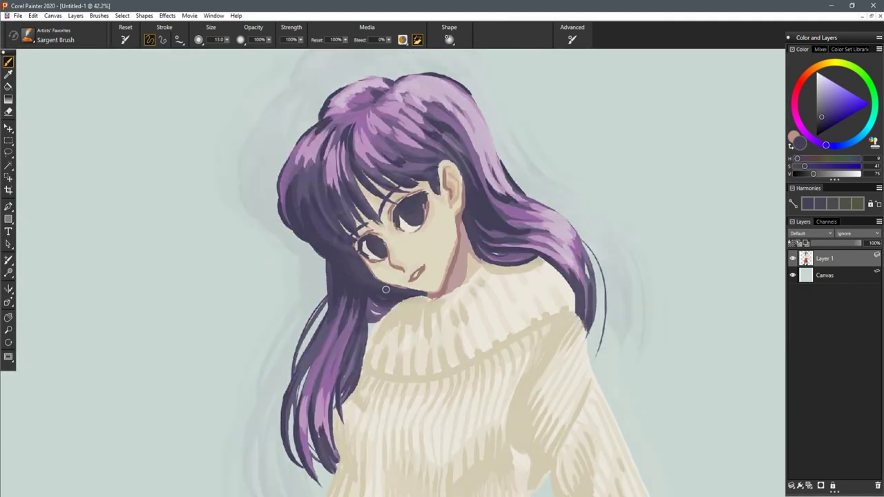
scroll(385, 290, up, 2)
- Sample the off-white of the near eye, reduce the brush size to 6.9 and paint the teeth between the lips
alt+click(308, 248)
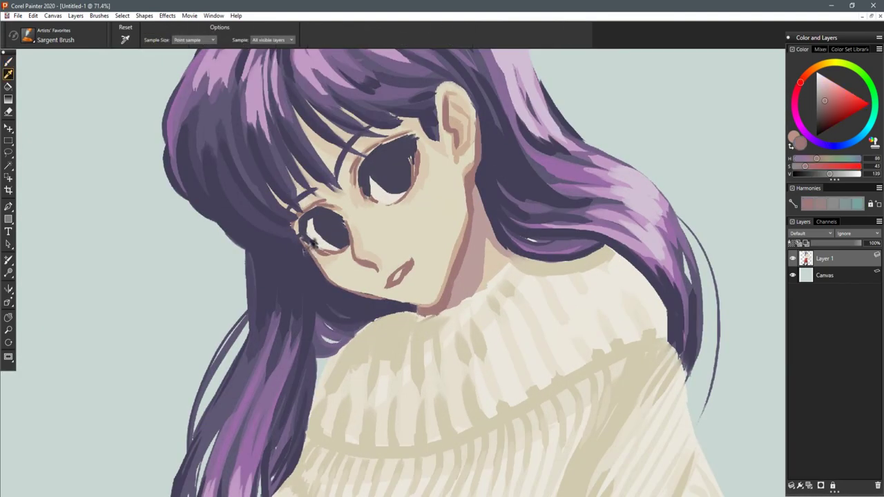
scroll(438, 277, down, 5)
scroll(428, 262, up, 5)
drag(427, 244, 442, 296)
scroll(446, 284, up, 1)
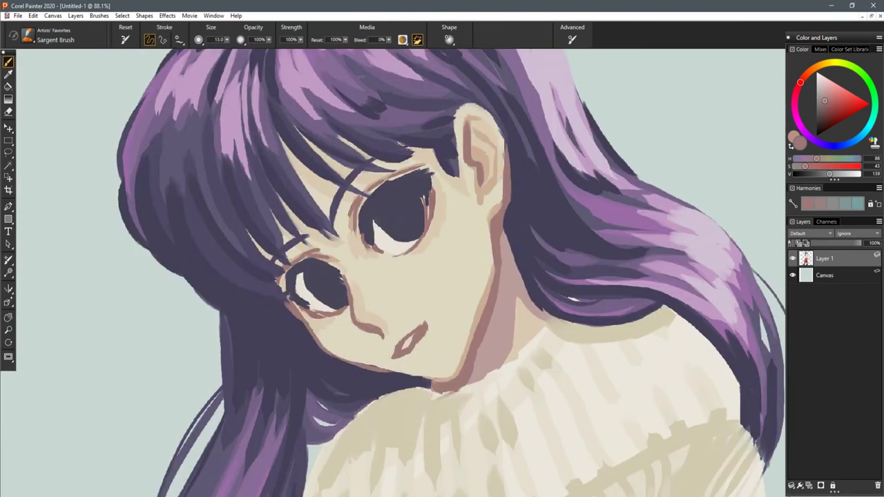
alt+click(392, 249)
key(bracketleft)
key(bracketleft)
key(bracketleft)
key(bracketleft)
key(bracketleft)
key(bracketleft)
key(bracketleft)
drag(420, 330, 408, 345)
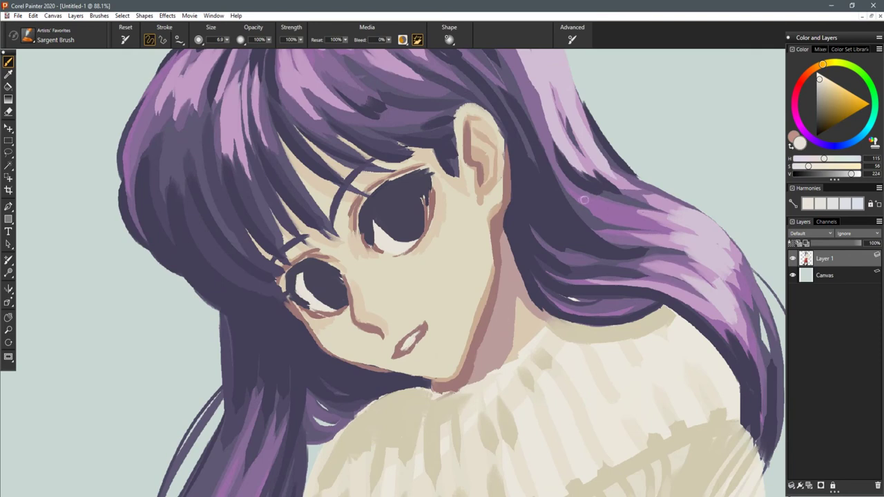
- Mix a peach tone with a value of 196 from the skin beside the mouth and paint the lower lip
alt+click(424, 351)
mouse_move(823, 159)
mouse_down()
mouse_move(821, 168)
mouse_move(844, 174)
mouse_up()
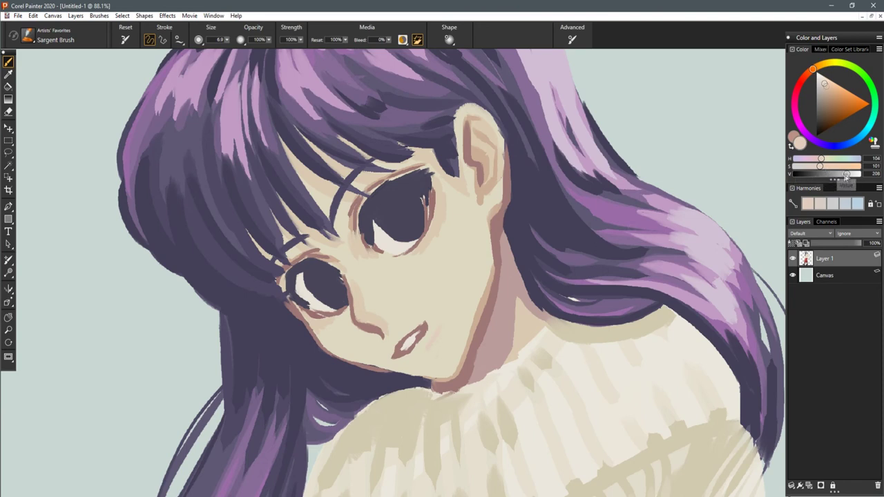
drag(439, 328, 426, 351)
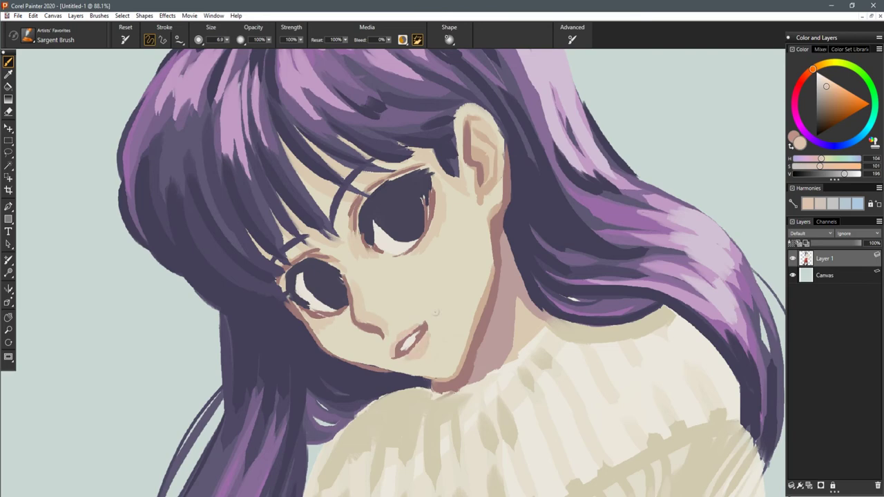
- Examine the face close up and against the whole figure, sampling skin tones around the cheek and near eye
scroll(435, 312, down, 6)
drag(484, 320, 441, 183)
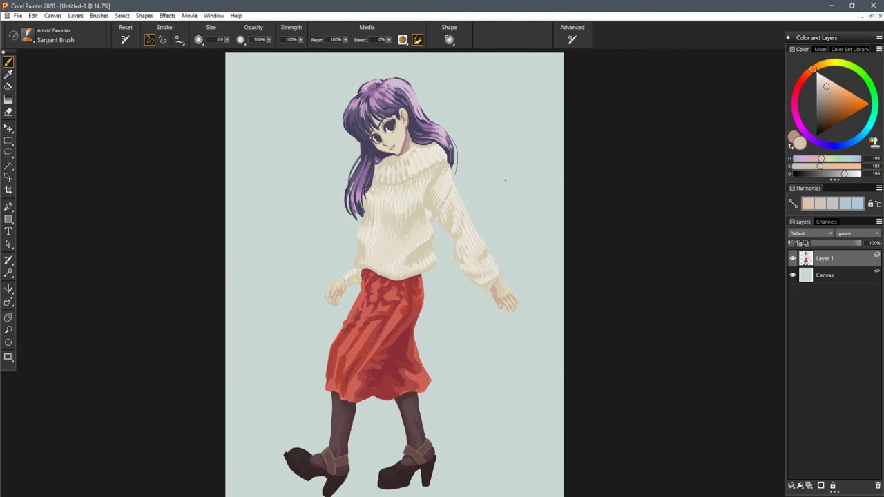
scroll(392, 110, up, 5)
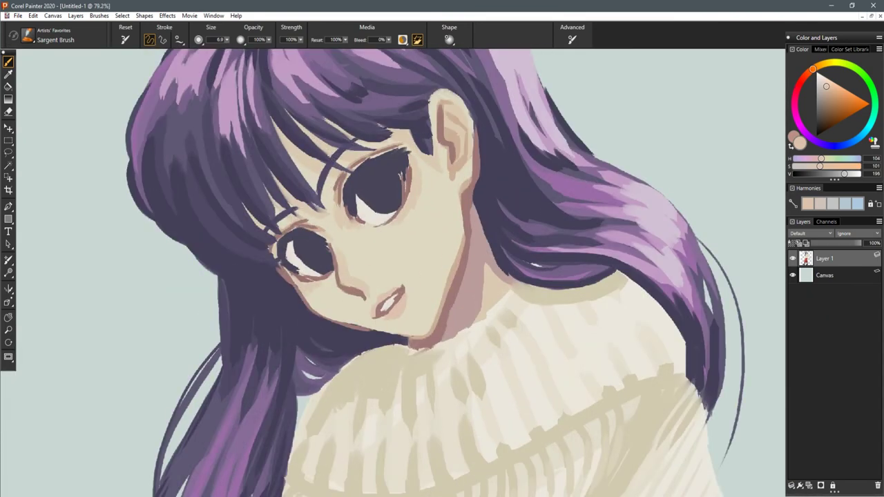
alt+click(331, 310)
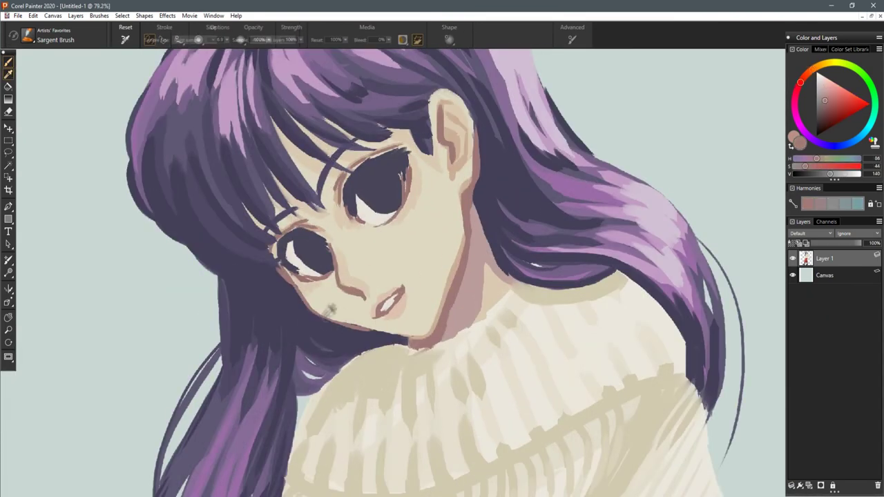
alt+click(336, 310)
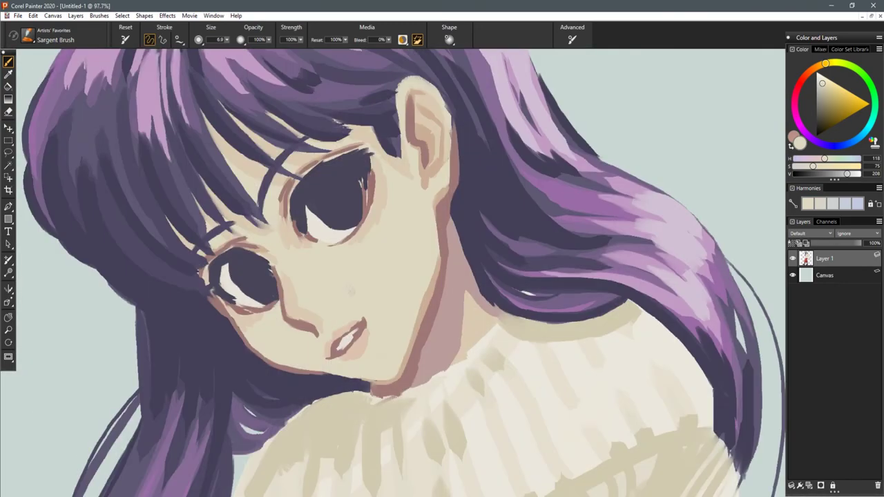
alt+click(295, 181)
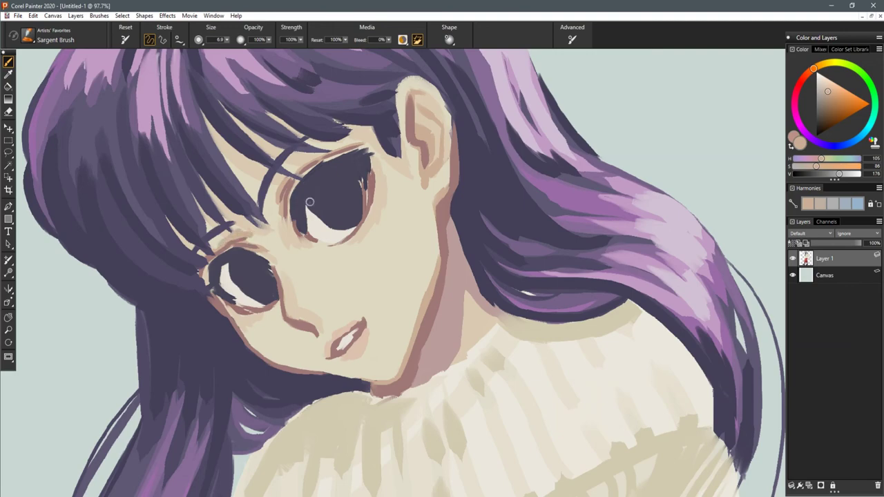
scroll(310, 201, down, 10)
drag(341, 175, 478, 215)
drag(414, 199, 446, 180)
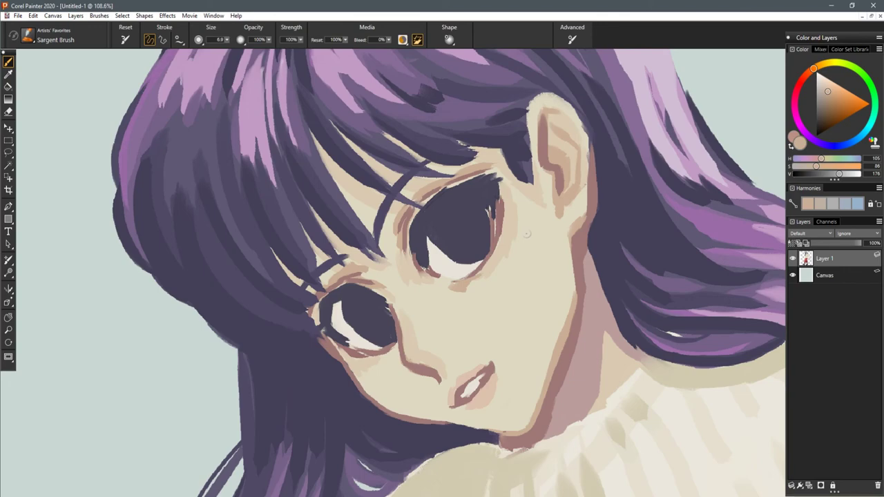
scroll(527, 234, down, 5)
drag(509, 290, 437, 128)
scroll(549, 194, down, 2)
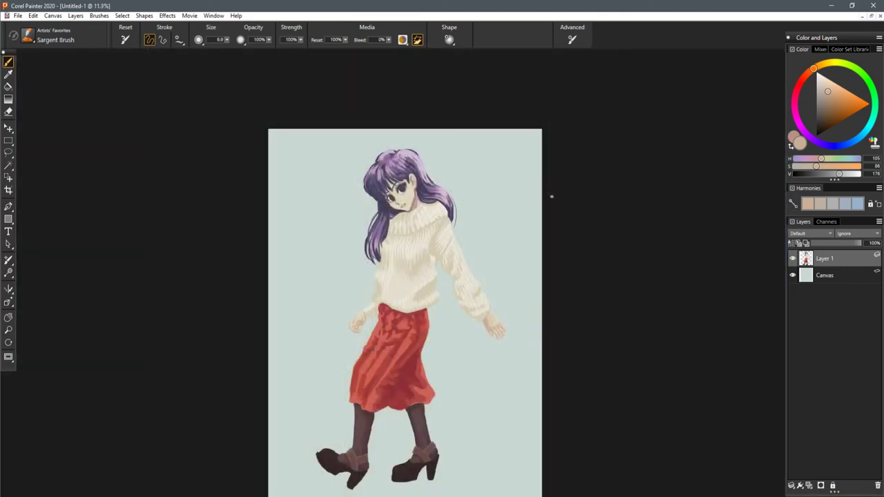
scroll(477, 327, up, 6)
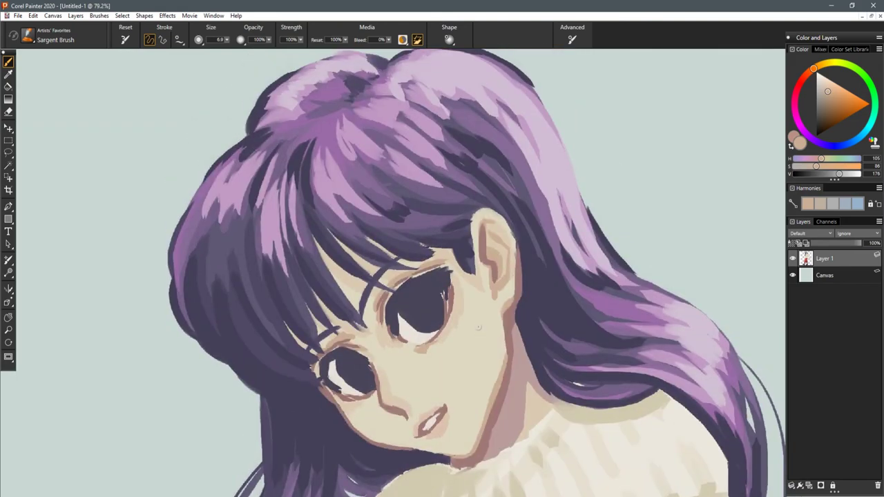
scroll(478, 328, up, 2)
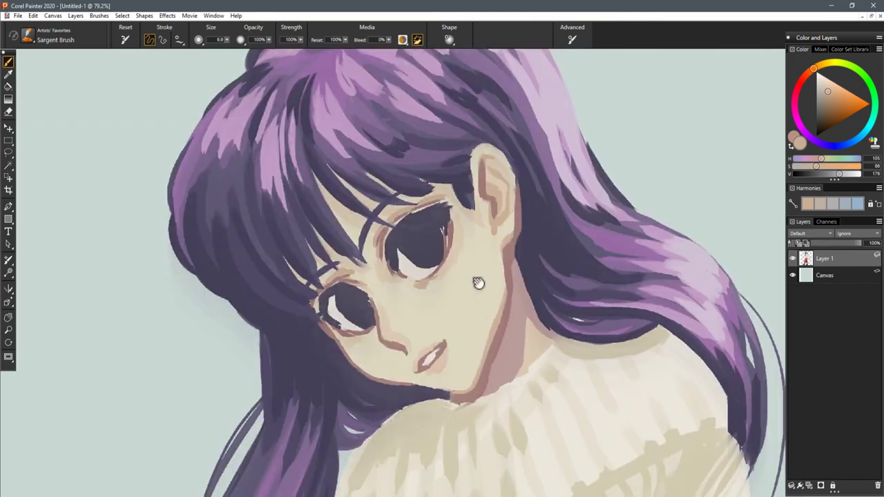
- Mix a greyish pink with a value of 176 from the teeth's off-white and shade the teeth below the upper lip
key(alt)
alt+click(460, 368)
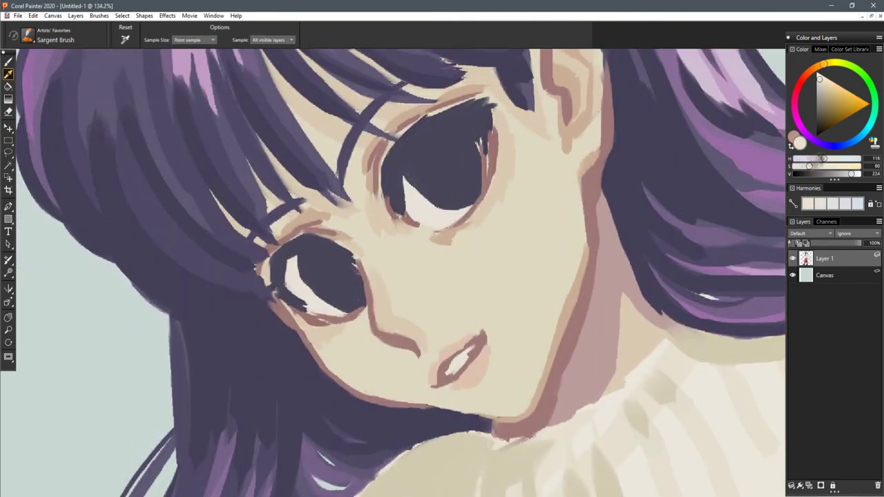
alt+click(458, 369)
alt+click(456, 374)
drag(840, 174, 835, 174)
drag(451, 359, 456, 367)
drag(805, 167, 837, 174)
drag(459, 358, 453, 368)
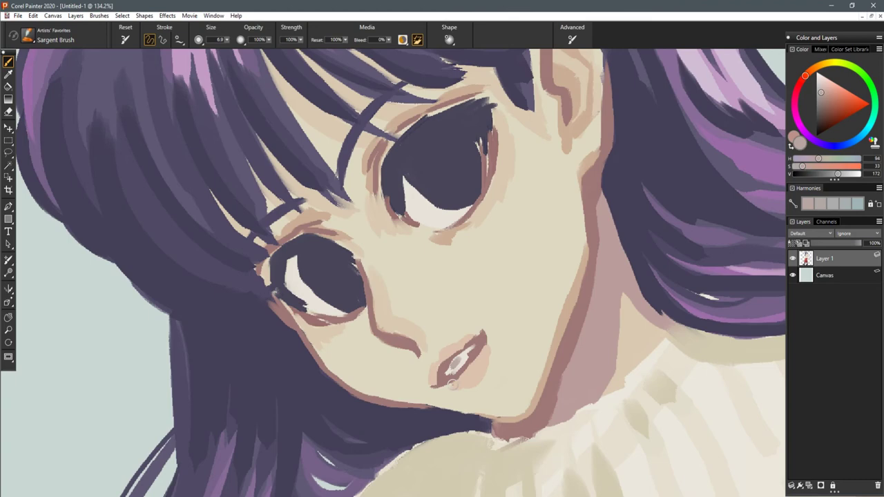
click(803, 166)
click(839, 174)
key(ctrl+z)
key(ctrl+z)
mouse_move(458, 357)
mouse_down()
mouse_move(452, 367)
mouse_move(472, 350)
mouse_move(446, 377)
mouse_up()
- Reduce the brush size to 3.0 and refine the edge between the teeth and the lips with a sampled lip tone
key(bracketleft)
key(bracketleft)
key(bracketleft)
key(bracketleft)
scroll(509, 312, down, 18)
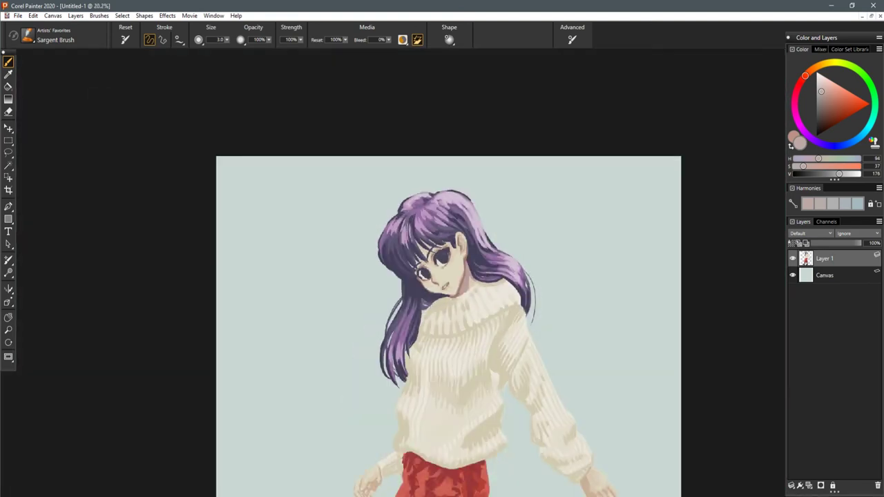
scroll(443, 271, up, 8)
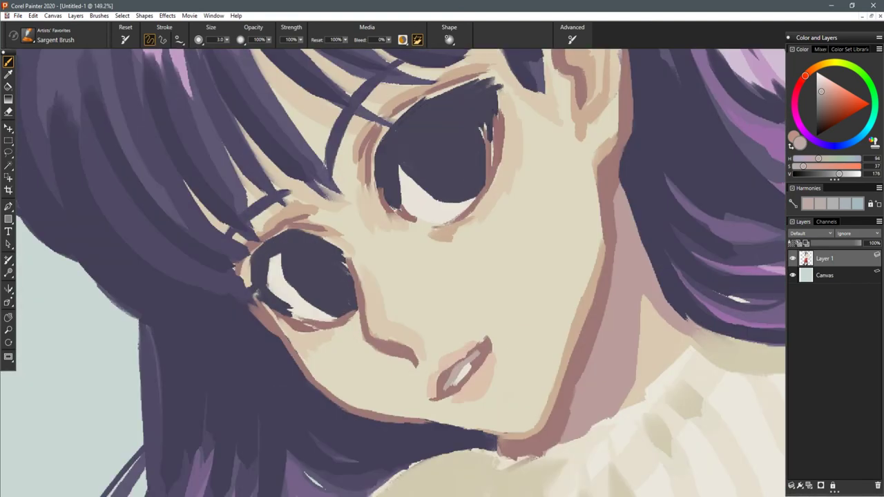
alt+click(478, 367)
drag(464, 360, 479, 352)
- Shade the whites of both eyes with the greyish pink at brush size 7.2
alt+click(447, 387)
mouse_move(324, 280)
mouse_down()
mouse_move(378, 303)
mouse_move(336, 303)
mouse_move(337, 318)
mouse_move(329, 291)
mouse_move(322, 311)
mouse_move(335, 311)
mouse_move(333, 321)
mouse_up()
drag(333, 321, 346, 330)
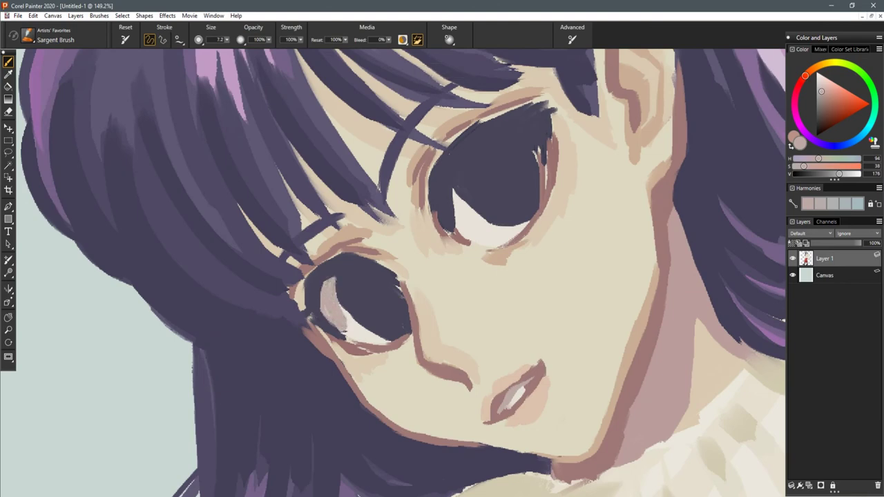
scroll(442, 250, down, 10)
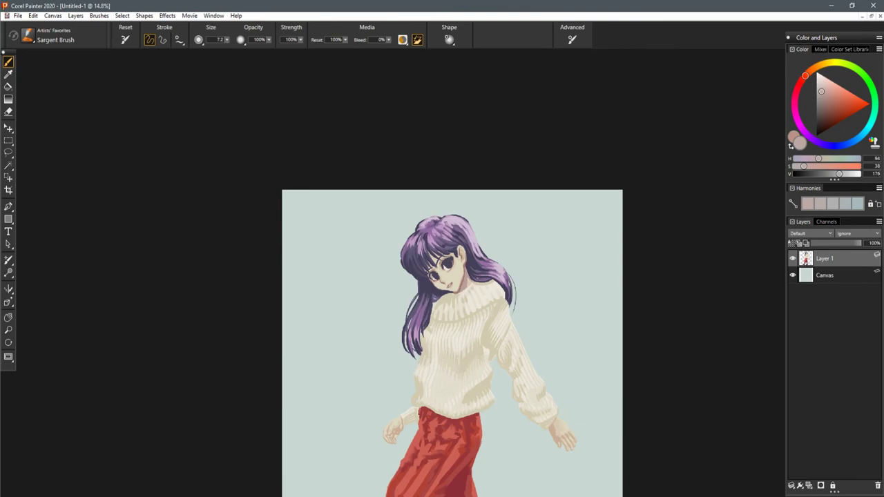
scroll(442, 250, up, 10)
mouse_move(343, 332)
mouse_down()
mouse_move(361, 341)
mouse_move(348, 321)
mouse_up()
drag(486, 208, 395, 279)
mouse_move(359, 257)
mouse_down()
mouse_move(366, 301)
mouse_move(400, 314)
mouse_up()
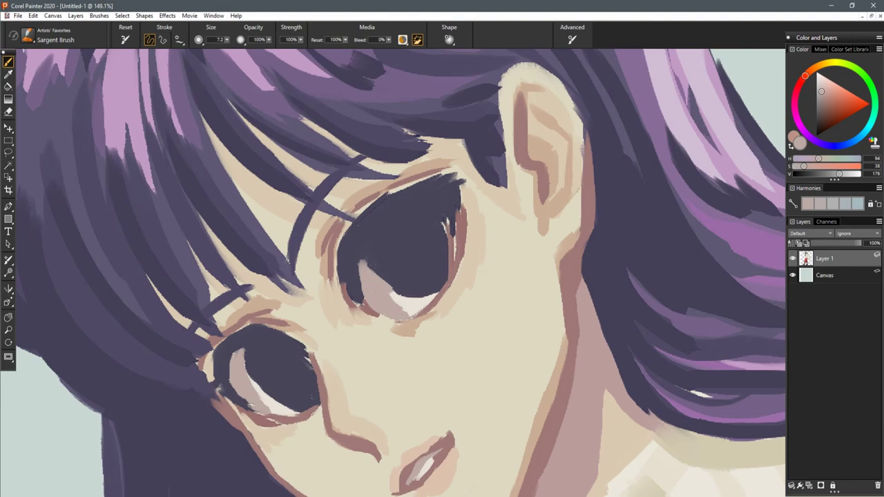
- Sample the dark purple of the far eye's iris and define the lower edges of the eyes at brush size 2.4
alt+click(261, 377)
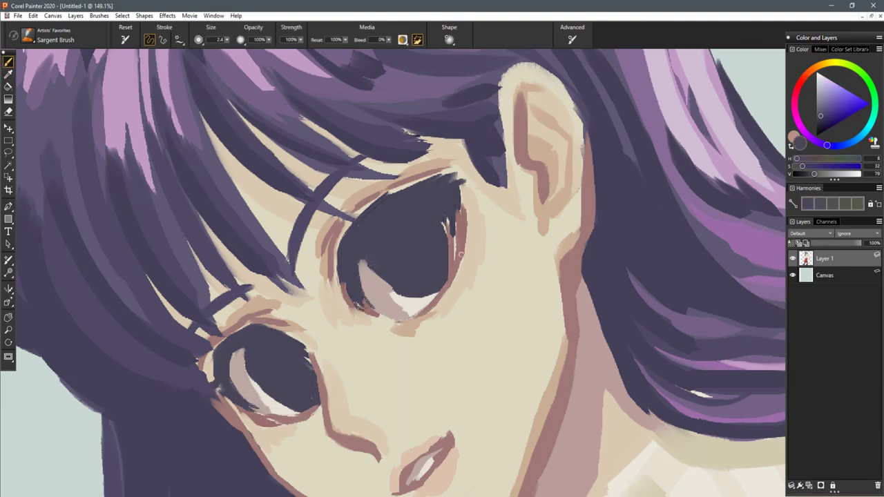
key(ctrl+0)
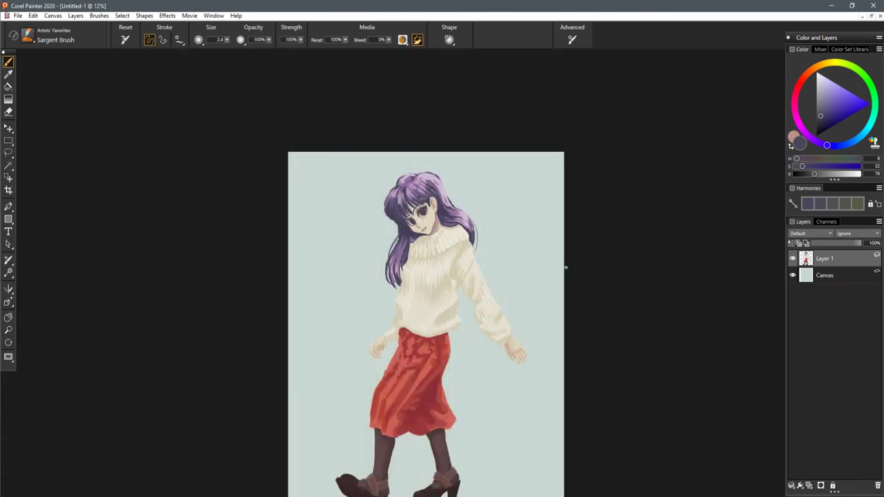
drag(439, 189, 446, 201)
scroll(446, 201, up, 5)
drag(436, 163, 448, 305)
scroll(441, 273, up, 2)
drag(417, 183, 450, 253)
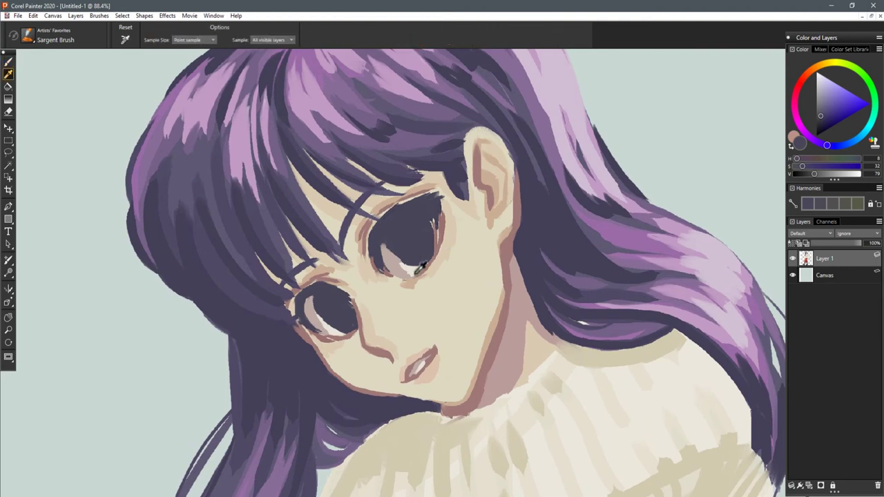
- Sample the off-white of the near eye and paint a bright oval highlight in each iris
alt+click(417, 268)
drag(414, 233, 418, 236)
mouse_move(409, 225)
mouse_down()
mouse_move(416, 245)
mouse_move(420, 223)
mouse_up()
mouse_move(333, 301)
mouse_down()
mouse_move(338, 317)
mouse_move(342, 297)
mouse_up()
key(ctrl+0)
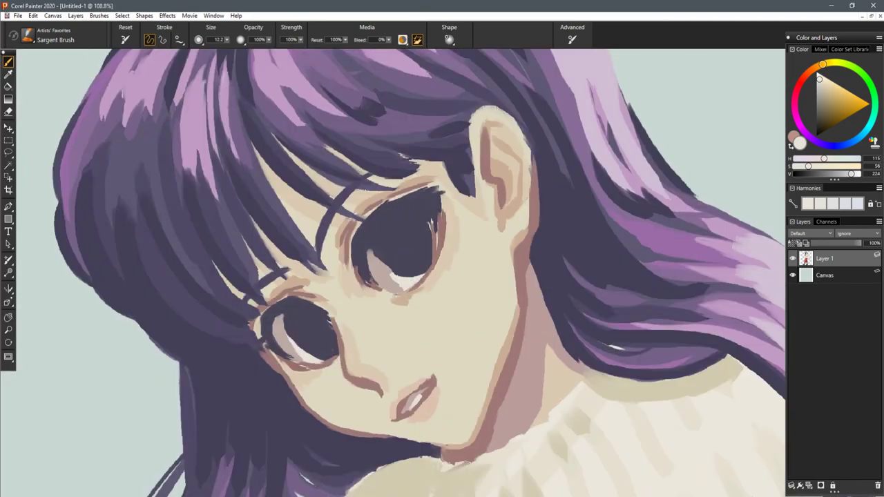
drag(406, 225, 415, 248)
key([)
drag(310, 319, 326, 340)
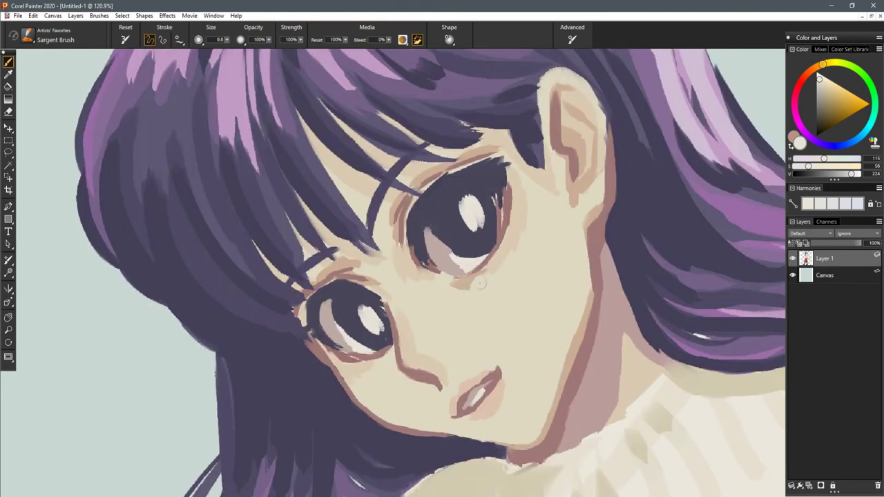
- Mix a dark purple with a value of 88 and glaze the lower part of both irises at brush size 6.0
key(d)
click(478, 283)
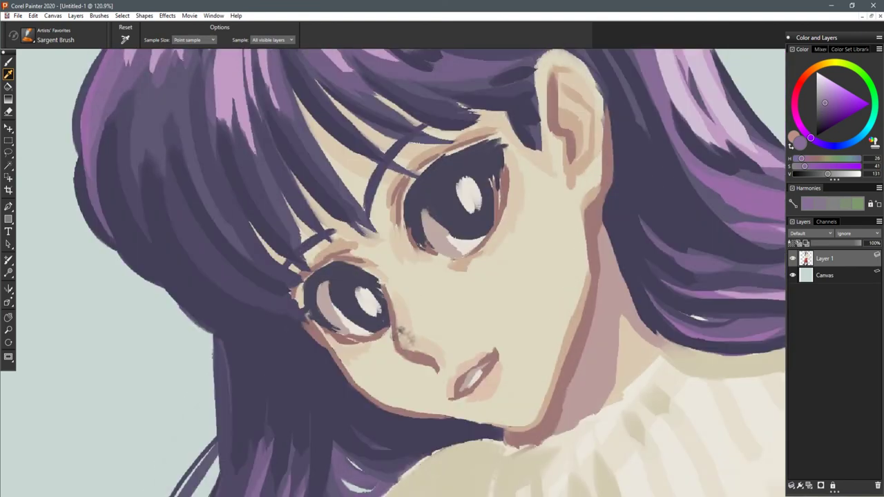
key(b)
click(823, 174)
drag(823, 174, 815, 174)
click(816, 174)
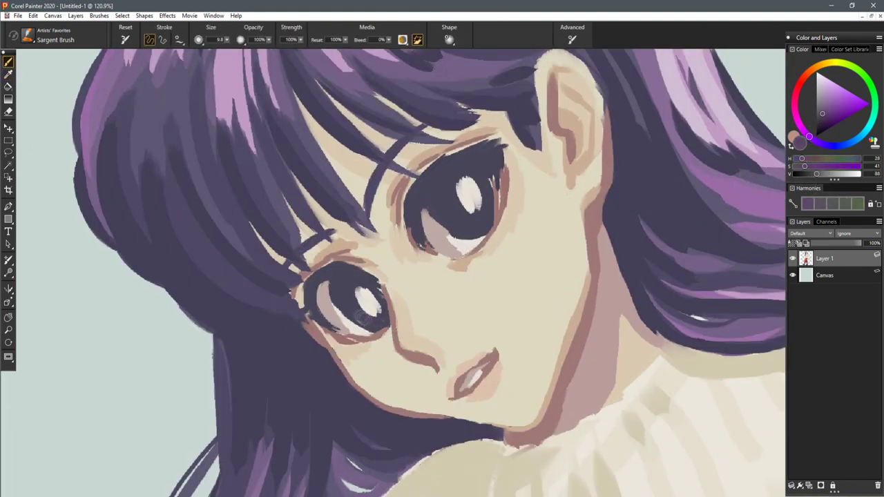
key(bracketleft)
key(bracketleft)
key(bracketleft)
key(bracketleft)
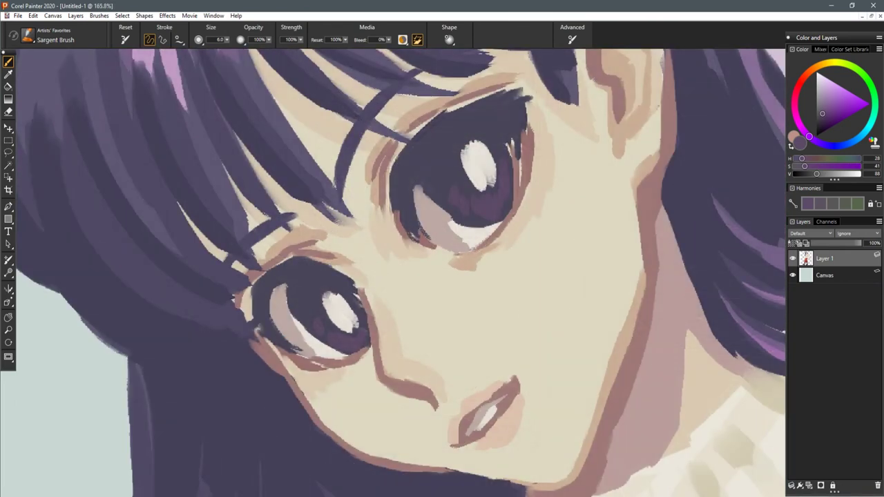
- Mix a brighter magenta-purple with saturation 83 and value 137 and dab small reflections into the lower part of both irises
click(830, 174)
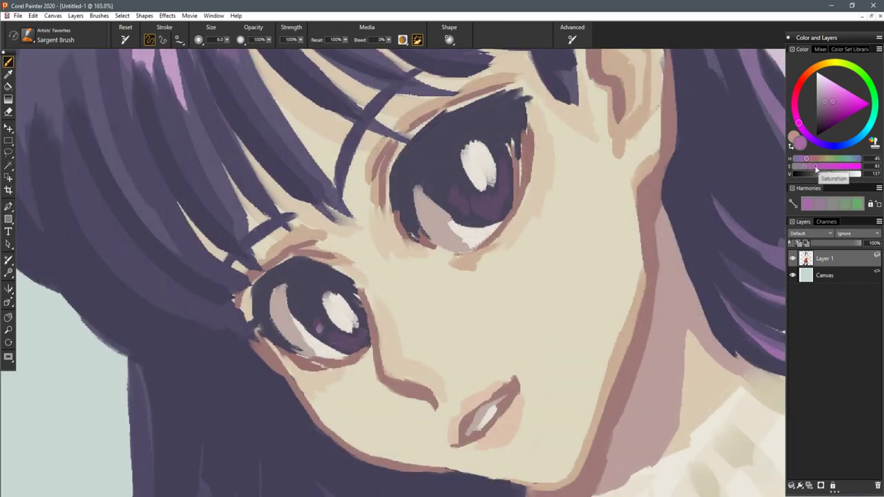
click(319, 329)
drag(335, 338, 345, 344)
click(355, 340)
click(361, 332)
click(498, 215)
click(459, 201)
click(494, 195)
click(493, 201)
click(506, 176)
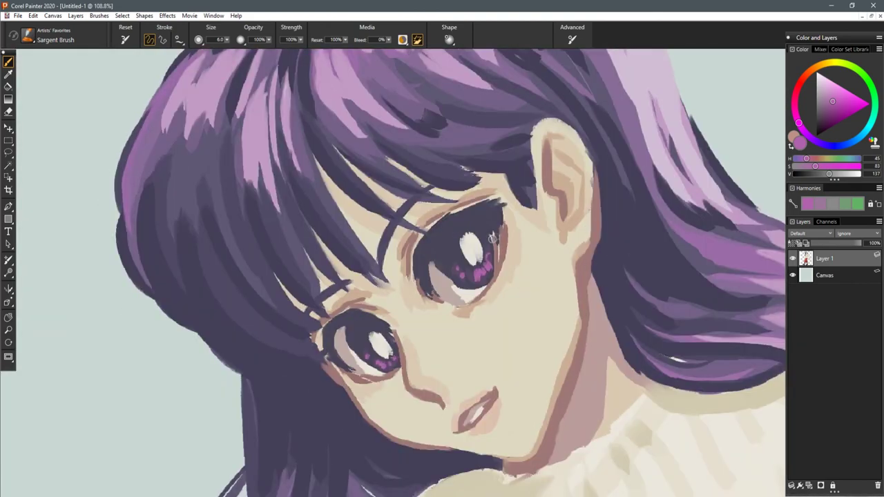
- Mix a dark purple with saturation 42 and value 83 from the hair tone and touch up the eyes
alt+click(502, 236)
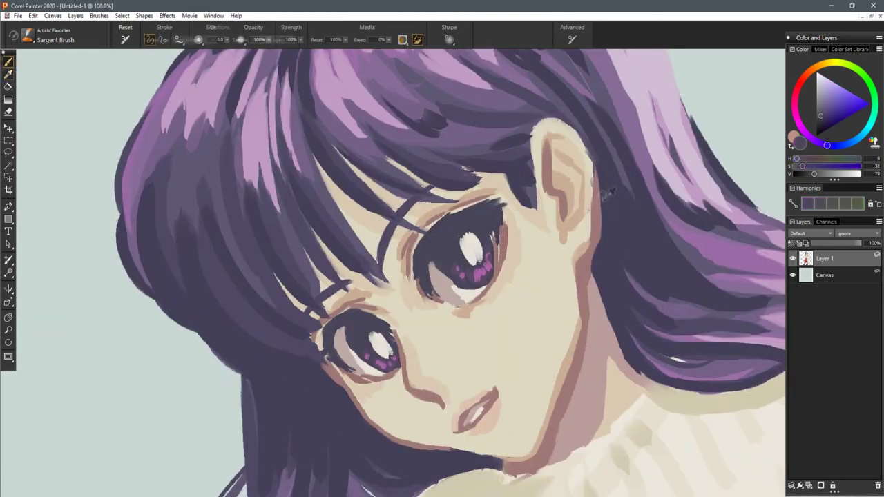
click(822, 144)
click(816, 174)
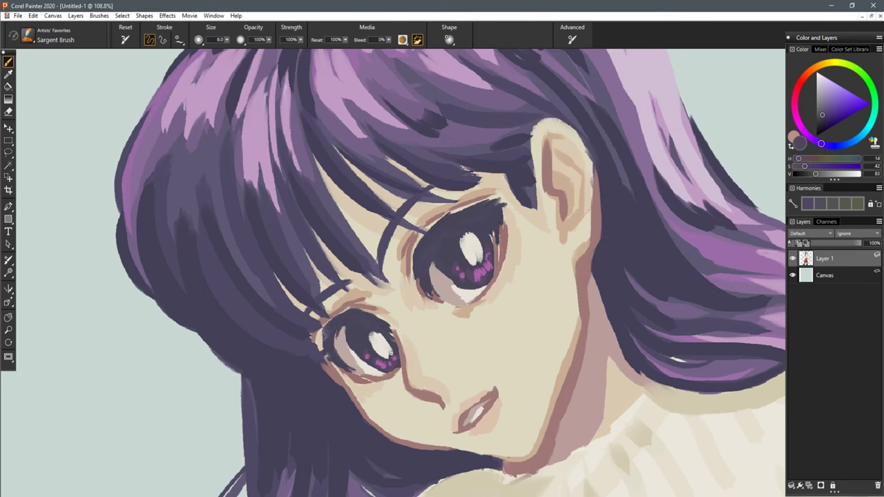
scroll(359, 333, down, 10)
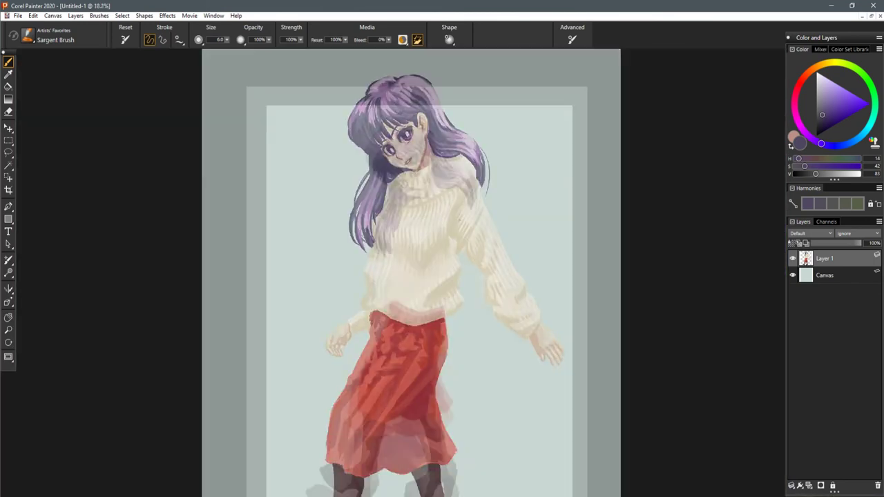
drag(585, 273, 572, 239)
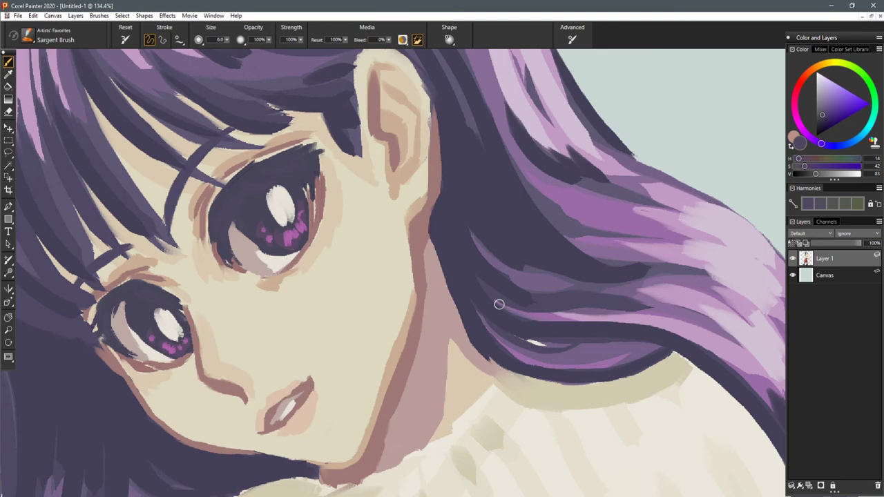
- Sample the dark purple beside the light gap in the hair above the collar and paint the gap over
key(d)
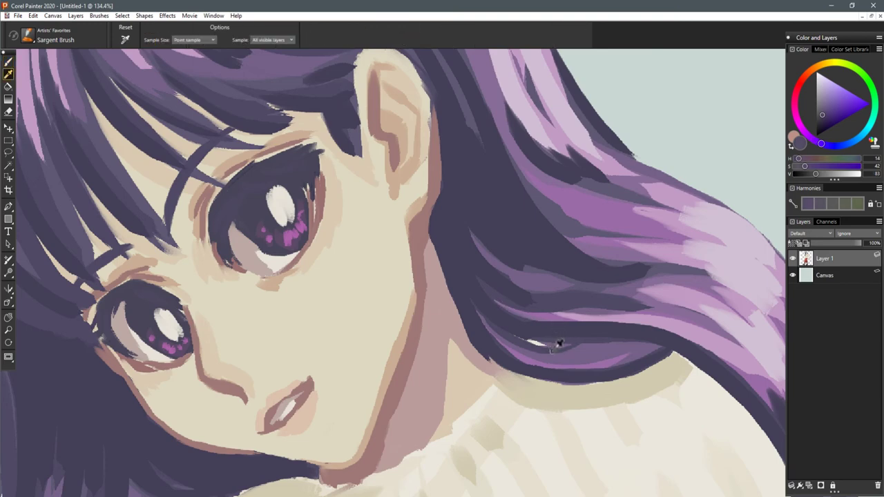
click(556, 340)
key(b)
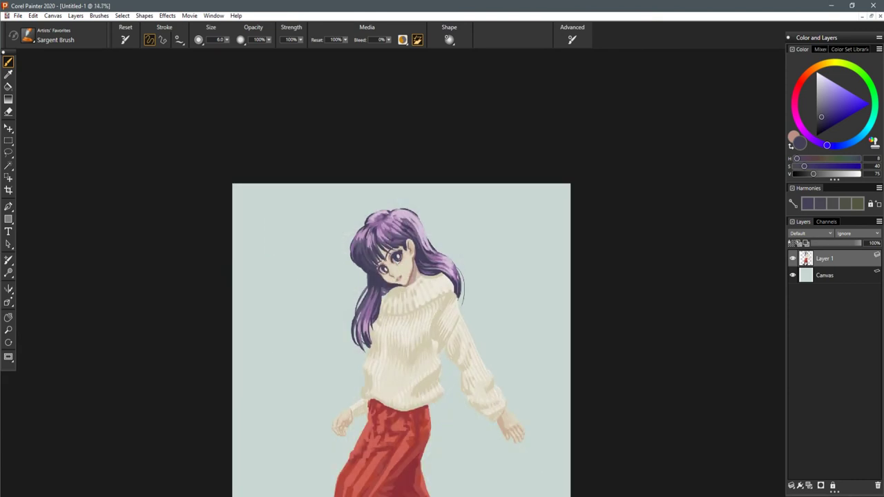
- Mix a dark purple with a value of 73 from the far eye's iris and deepen the dark parts of the irises
drag(375, 247, 412, 244)
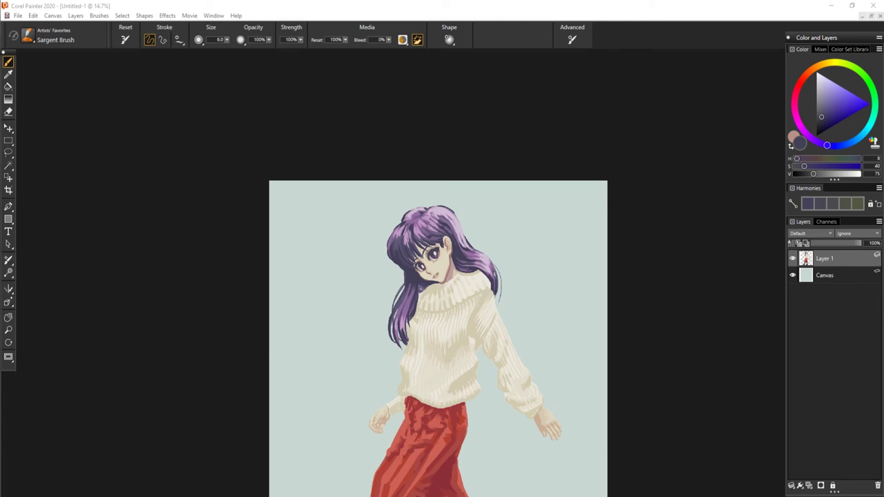
scroll(443, 262, up, 8)
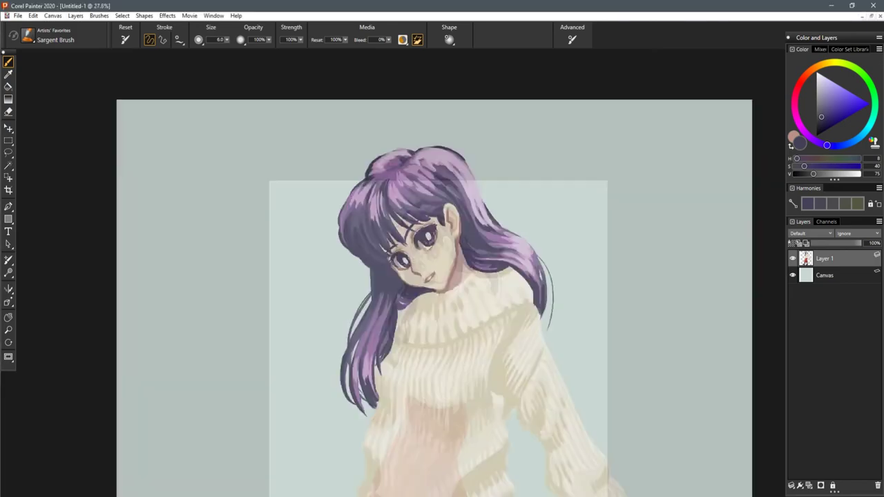
drag(442, 256, 446, 317)
scroll(443, 314, up, 1)
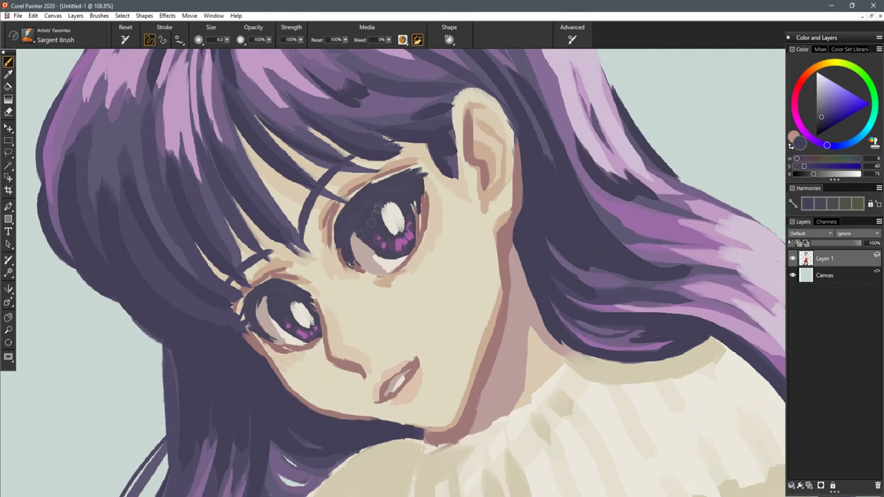
alt+click(279, 306)
click(812, 175)
drag(450, 241, 506, 274)
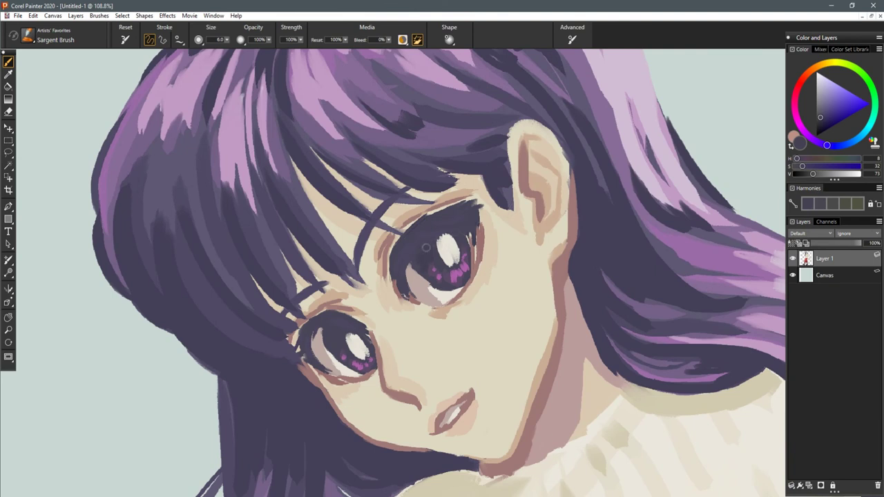
drag(455, 228, 478, 227)
scroll(393, 277, down, 5)
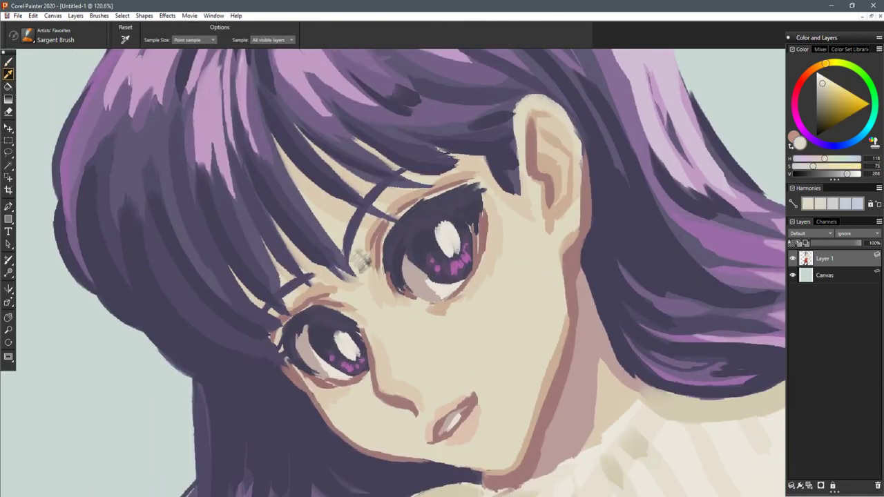
- Trim the near eyebrow's inner end with the skin tone and reshape its tip with dark purple
drag(347, 261, 354, 239)
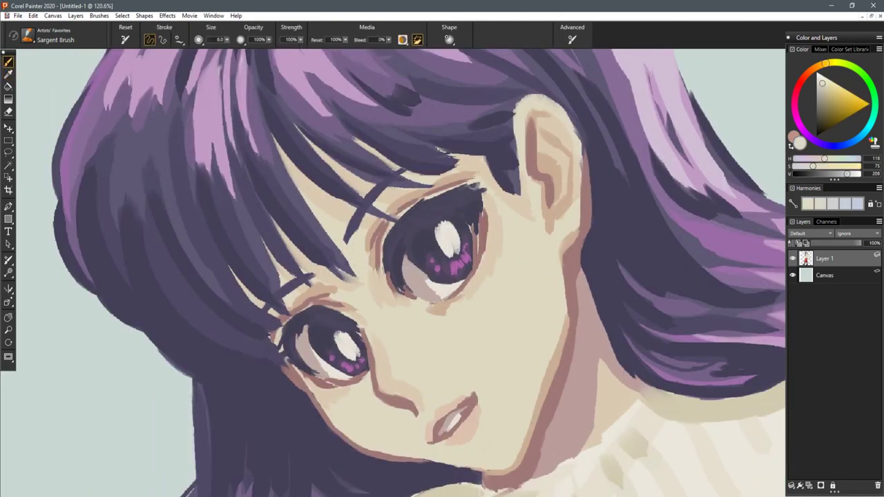
alt+click(342, 261)
drag(339, 255, 353, 277)
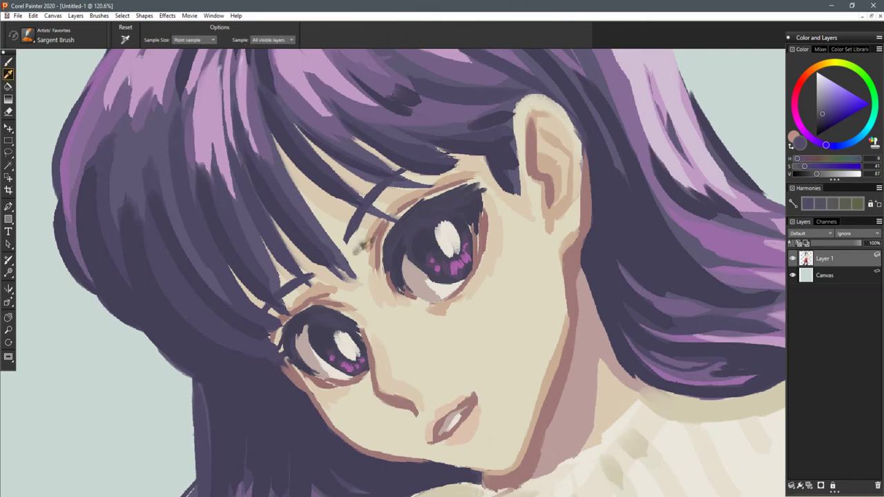
drag(358, 222, 347, 246)
key(ctrl+z)
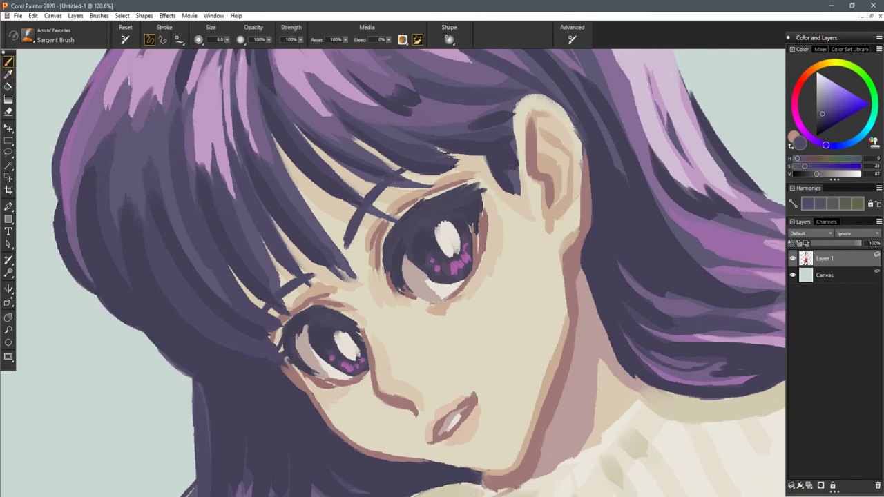
- Sample the sweater's beige shadow tone and add rib strokes and edge shading to the collar below the hair at brush size 18.3
scroll(411, 157, down, 8)
drag(454, 284, 439, 173)
scroll(442, 180, down, 3)
drag(480, 241, 469, 187)
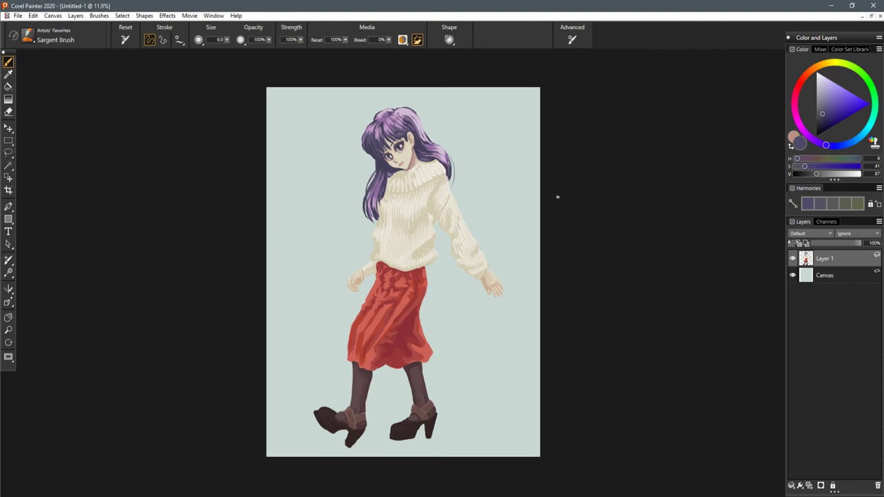
drag(441, 196, 419, 287)
scroll(446, 262, up, 1)
scroll(410, 262, up, 1)
scroll(419, 287, up, 1)
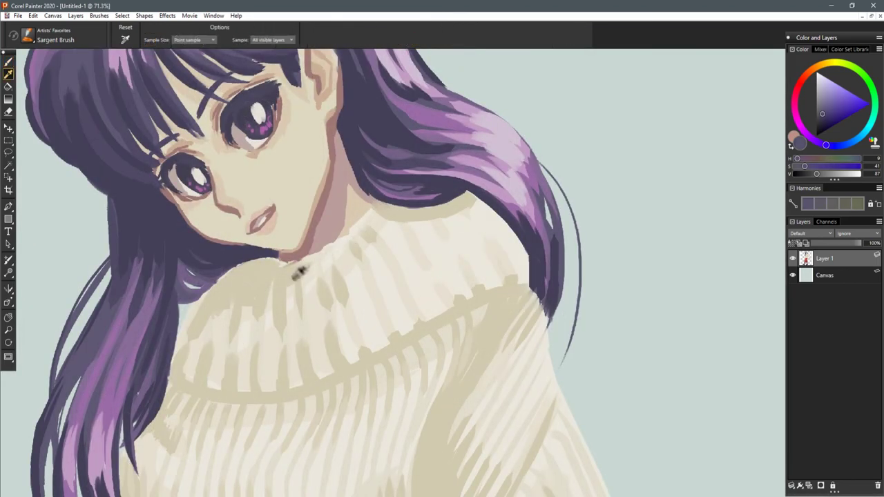
alt+click(407, 225)
drag(410, 224, 417, 245)
drag(437, 215, 451, 236)
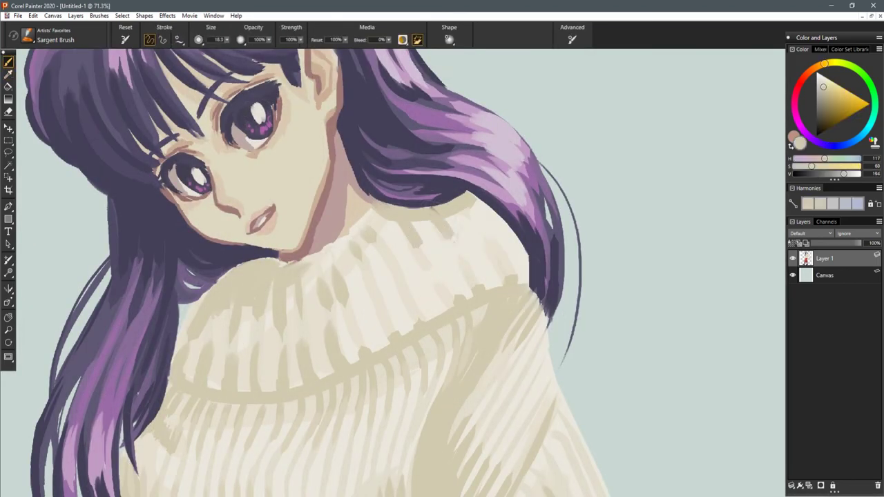
drag(466, 208, 509, 232)
scroll(522, 242, down, 5)
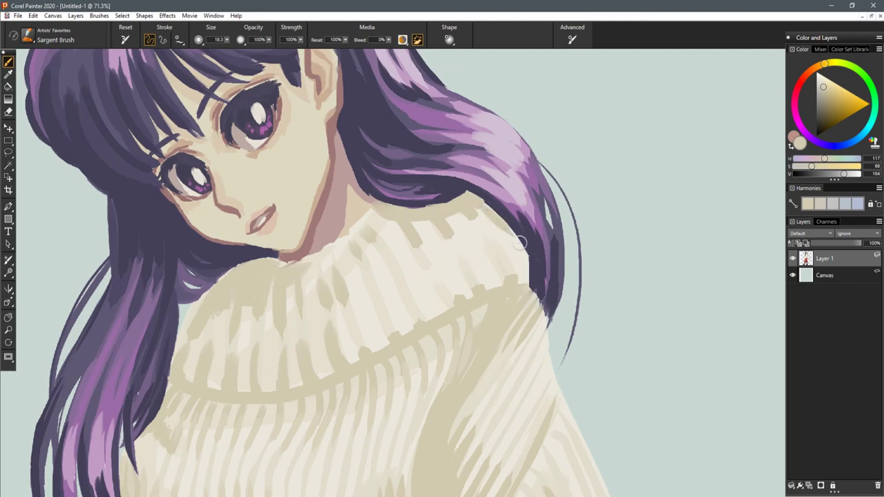
- Sample a dark purple and paint short lashes along the outer and lower edge of the near eye
scroll(421, 241, up, 6)
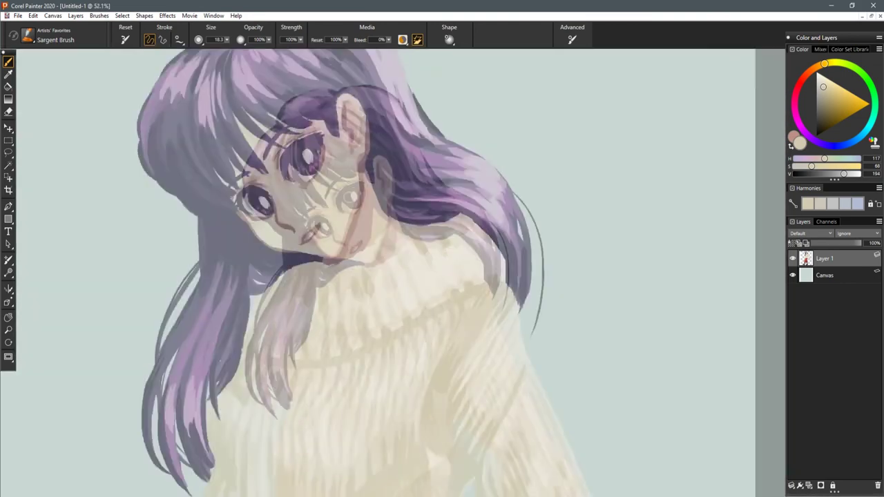
mouse_move(314, 330)
mouse_down()
mouse_move(396, 287)
mouse_move(397, 266)
mouse_move(428, 243)
mouse_up()
alt+click(365, 209)
drag(426, 222, 434, 217)
drag(430, 211, 442, 210)
drag(428, 200, 442, 186)
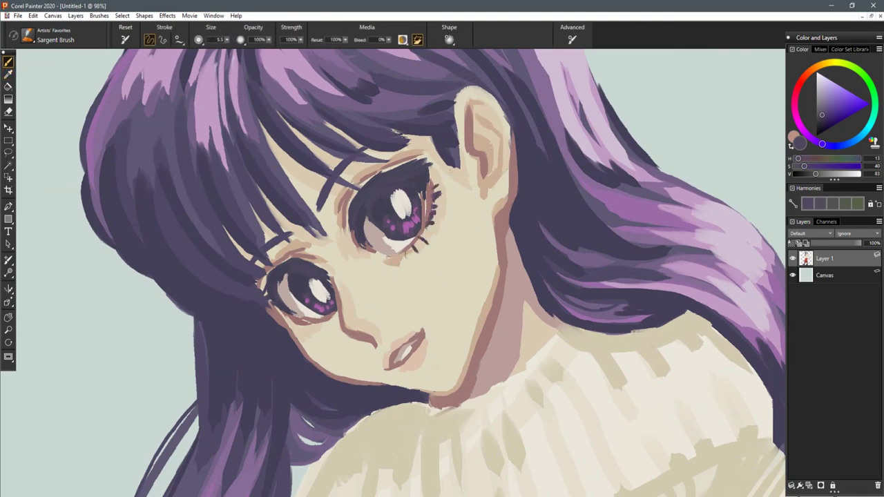
- Paint short dark purple lashes along the lower edge of the far eye at brush size 5.5
scroll(442, 273, down, 6)
scroll(426, 282, up, 10)
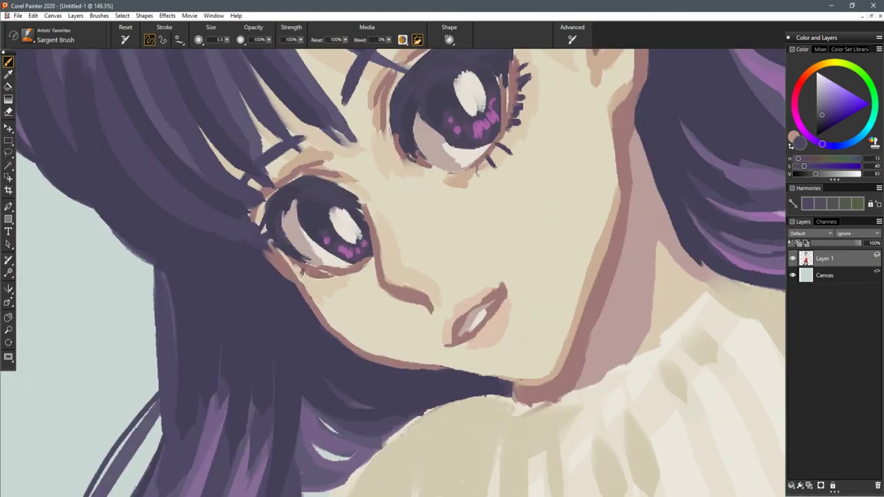
drag(308, 268, 312, 283)
mouse_move(315, 275)
mouse_down()
mouse_move(321, 287)
mouse_move(360, 279)
mouse_up()
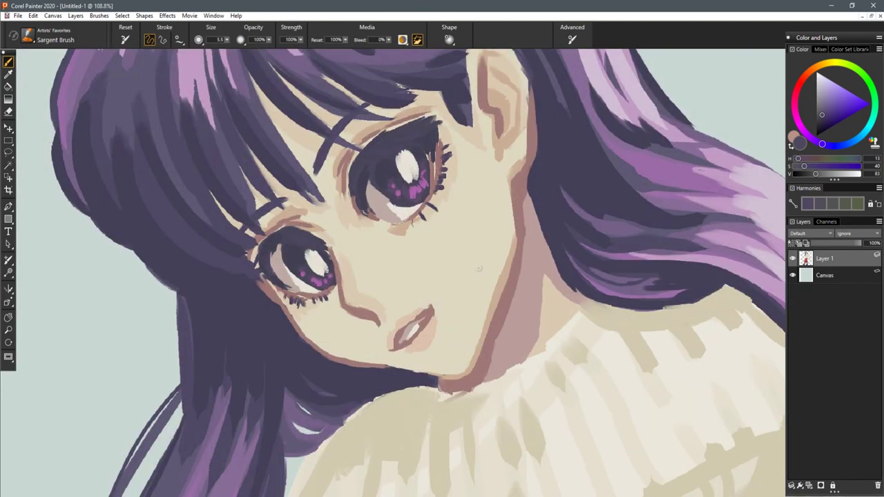
- Mix a warm peach with a value of 186 from the lip tone and tint parts of the ear
alt+click(424, 338)
click(813, 72)
drag(843, 174, 840, 174)
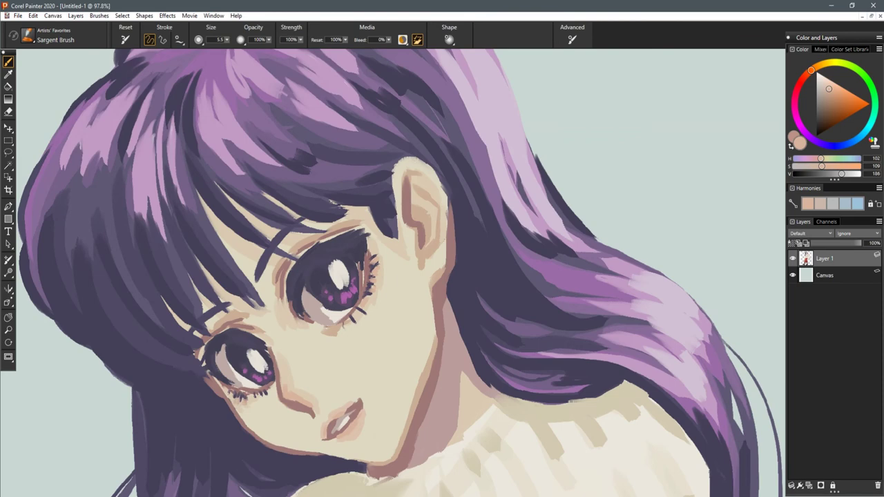
drag(439, 271, 439, 271)
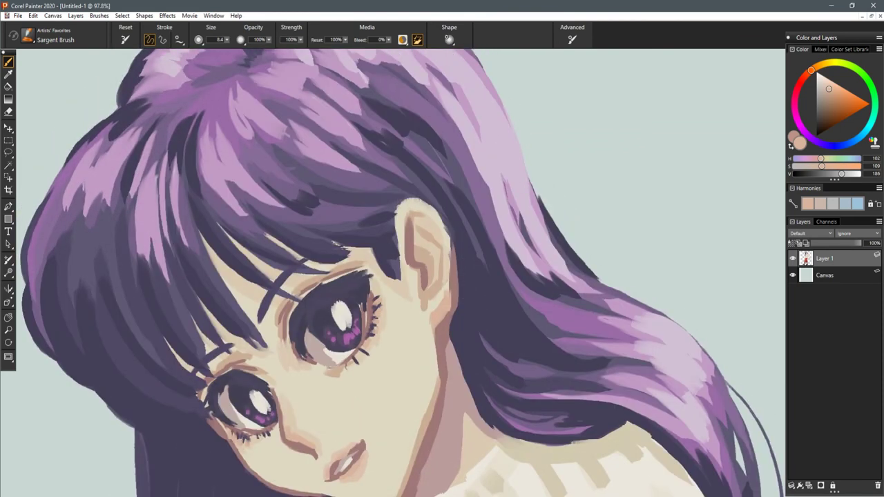
drag(413, 216, 432, 223)
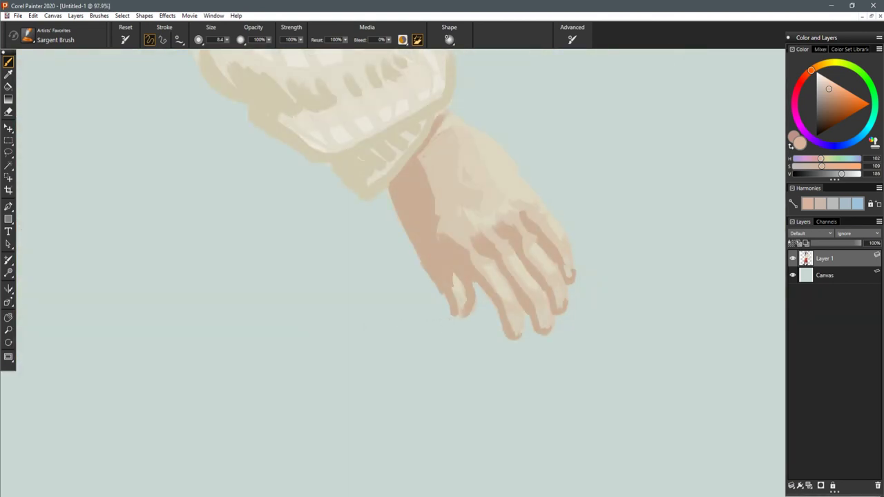
- Tint the knuckles and thumb of the outstretched hand and the palm of the other hand with the warm peach
mouse_move(507, 309)
mouse_down()
mouse_move(545, 307)
mouse_move(558, 276)
mouse_up()
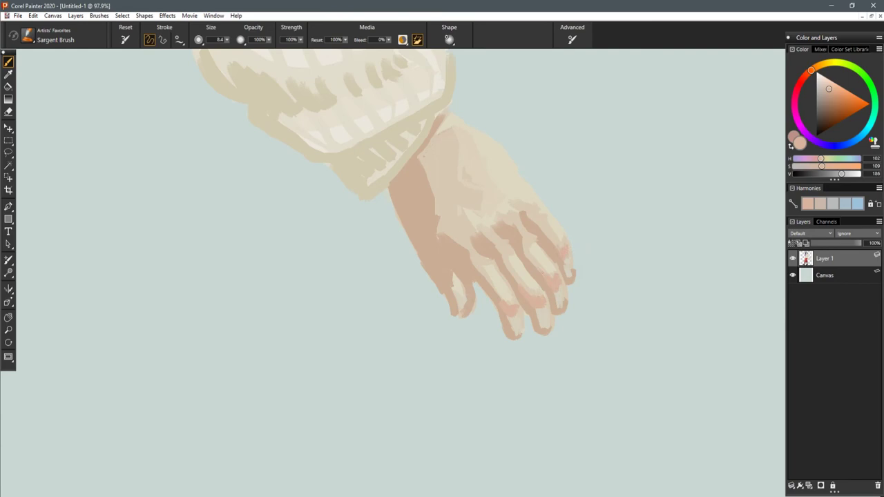
drag(459, 303, 464, 292)
scroll(459, 261, down, 10)
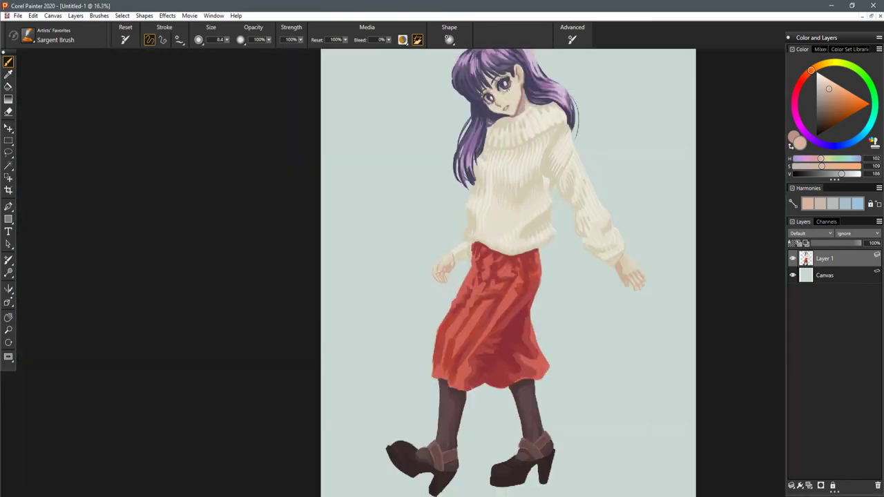
scroll(680, 272, up, 10)
mouse_move(435, 234)
mouse_down()
mouse_move(424, 245)
mouse_move(439, 245)
mouse_up()
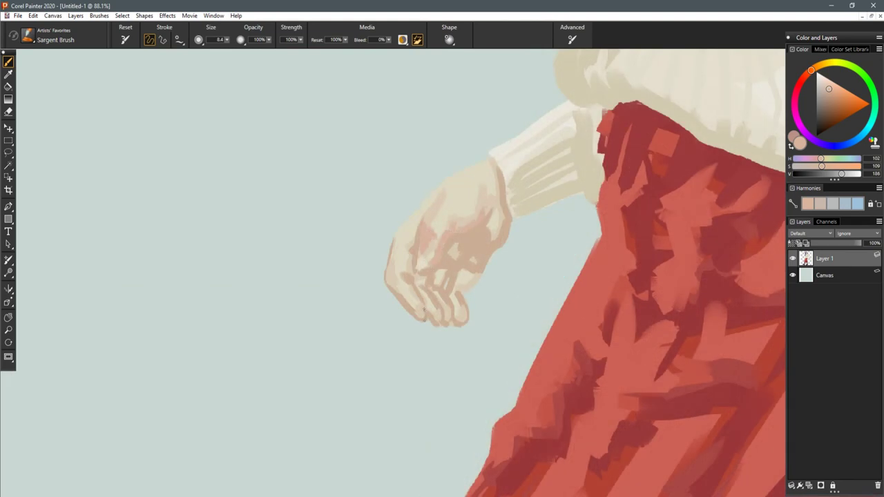
- Tint the fingertips and the palm edge of the bent hand with the warm peach
drag(460, 312, 463, 319)
drag(476, 274, 464, 301)
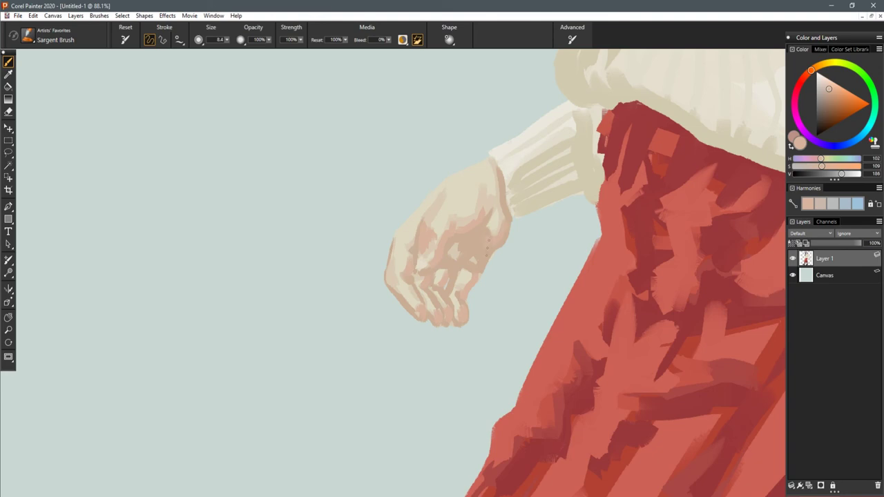
key(ctrl+0)
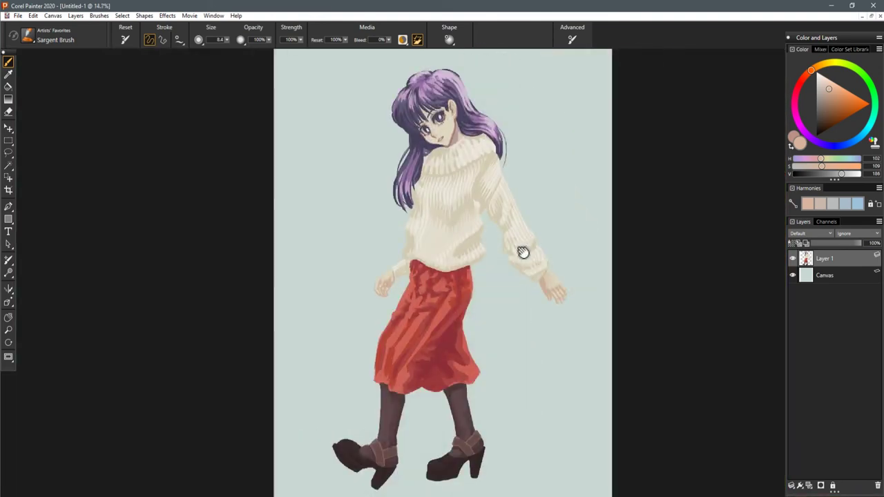
- Add a small warm peach tint to the knuckles of the outstretched hand
drag(572, 327, 522, 319)
key(ctrl+plus)
key(ctrl+plus)
key(ctrl+plus)
drag(534, 290, 321, 279)
key(ctrl+plus)
key(ctrl+plus)
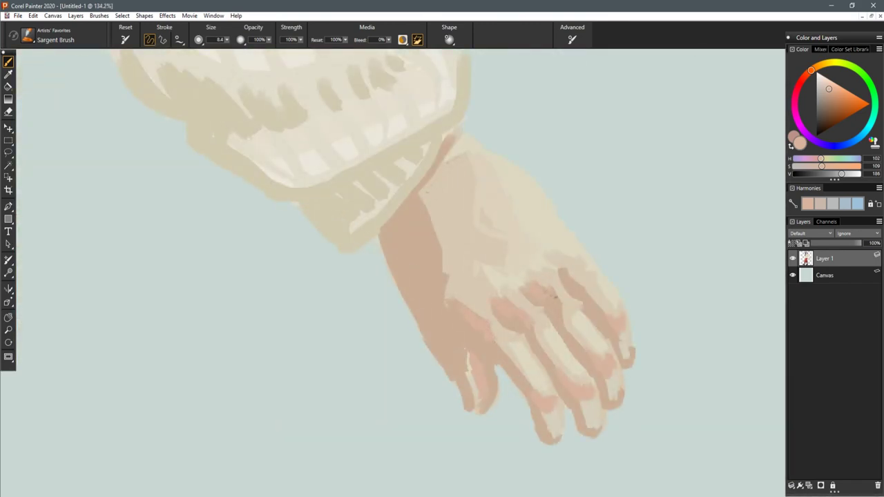
drag(580, 282, 591, 289)
scroll(439, 273, down, 4)
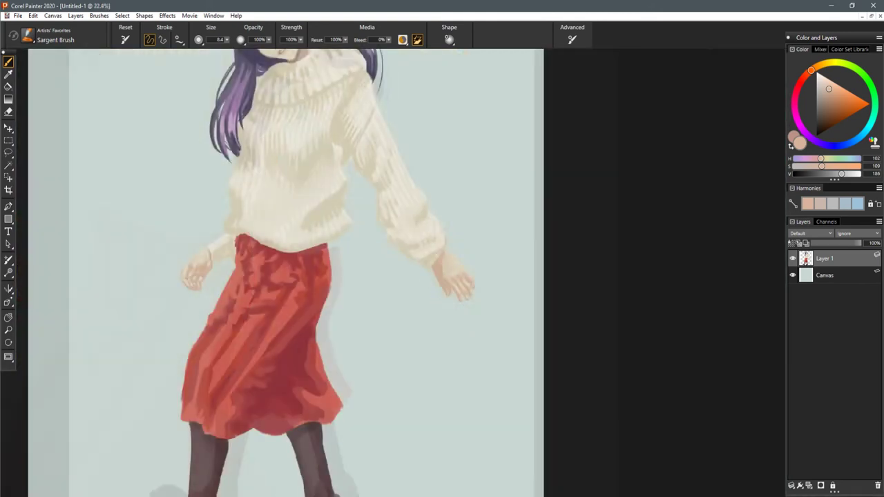
- Touch up the lower lip with short warm peach strokes
scroll(453, 262, down, 3)
scroll(477, 201, up, 1)
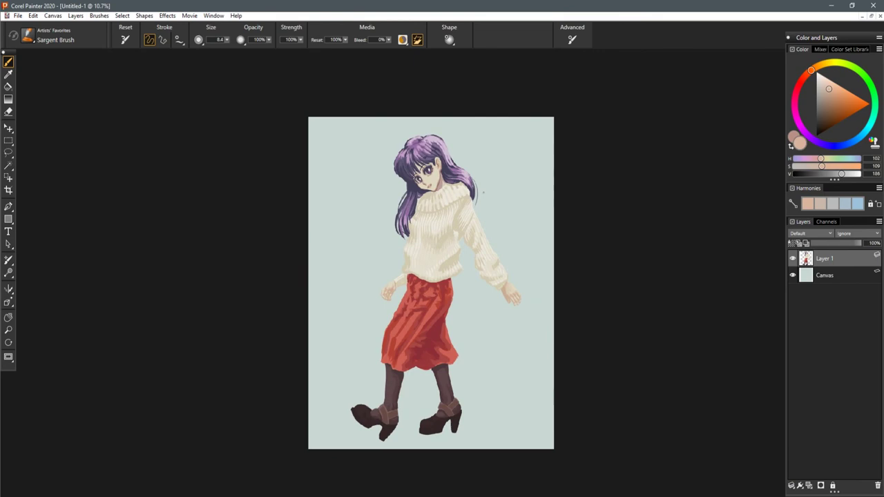
scroll(442, 290, up, 5)
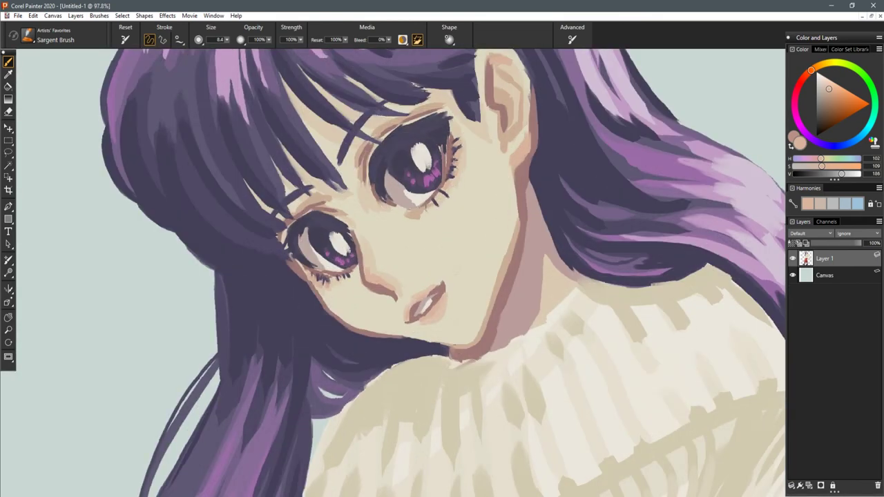
drag(436, 321, 438, 324)
drag(436, 323, 446, 315)
scroll(454, 279, down, 6)
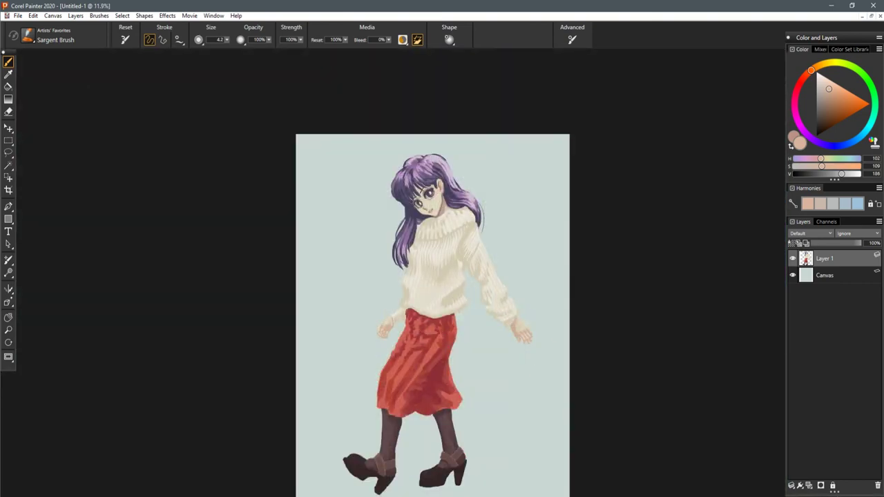
- Paint warm peach strokes between the near eye and the nose bridge at brush size 4.2
scroll(422, 187, up, 6)
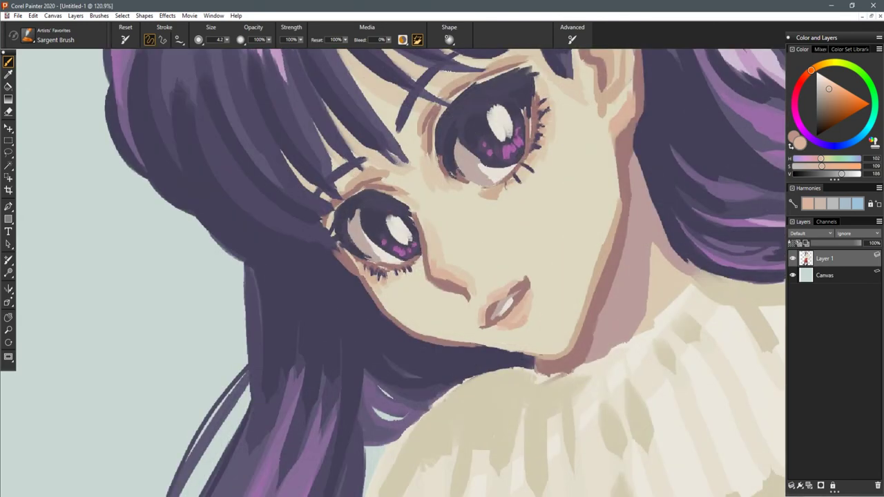
drag(435, 155, 443, 177)
mouse_move(431, 164)
mouse_down()
mouse_move(437, 177)
mouse_move(432, 136)
mouse_up()
drag(555, 200, 519, 296)
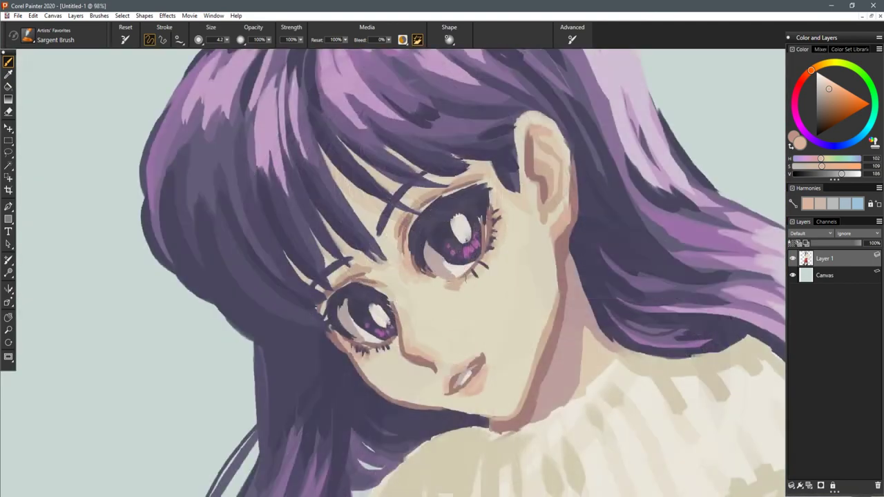
- Tint the inner folds and outer rim of the ear with the warm peach at brush size 6.5
scroll(401, 273, up, 2)
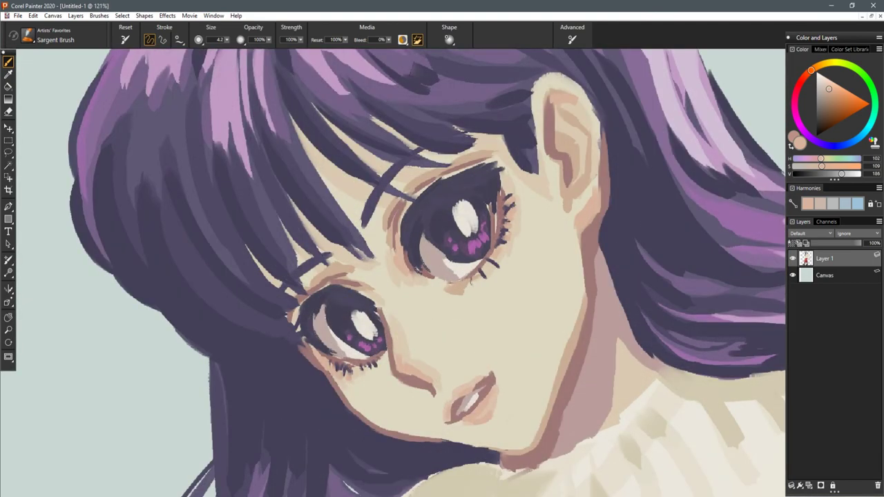
drag(584, 213, 450, 293)
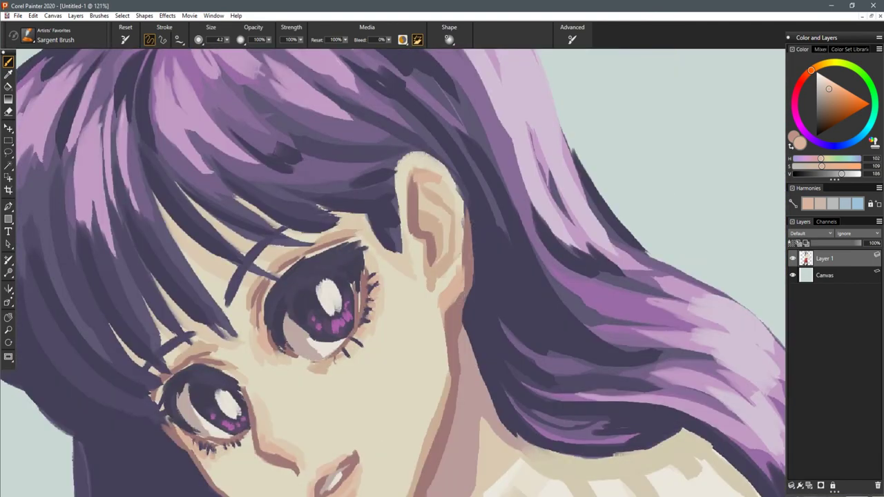
key(])
key(])
drag(418, 248, 424, 272)
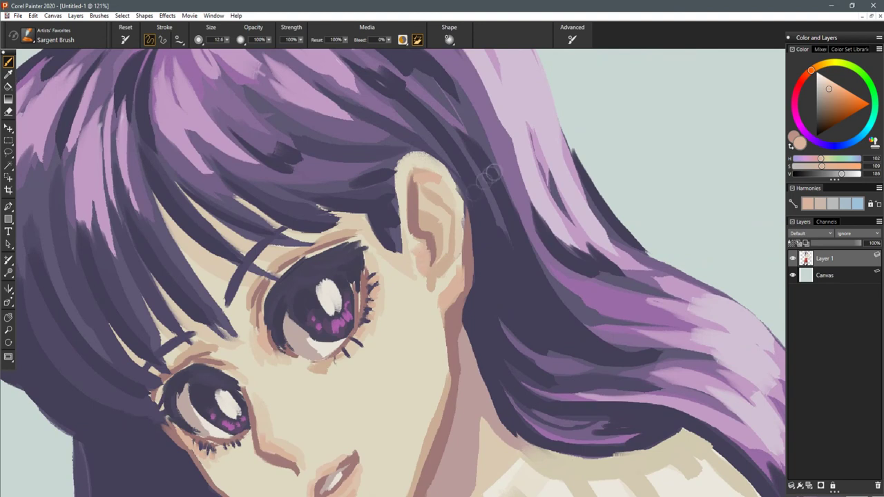
key(bracketleft)
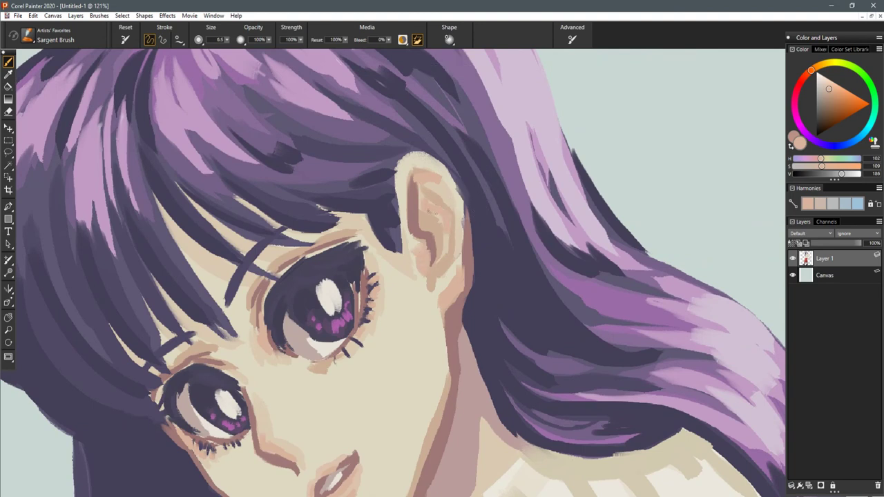
drag(442, 191, 446, 181)
key(ctrl+minus)
key(ctrl+minus)
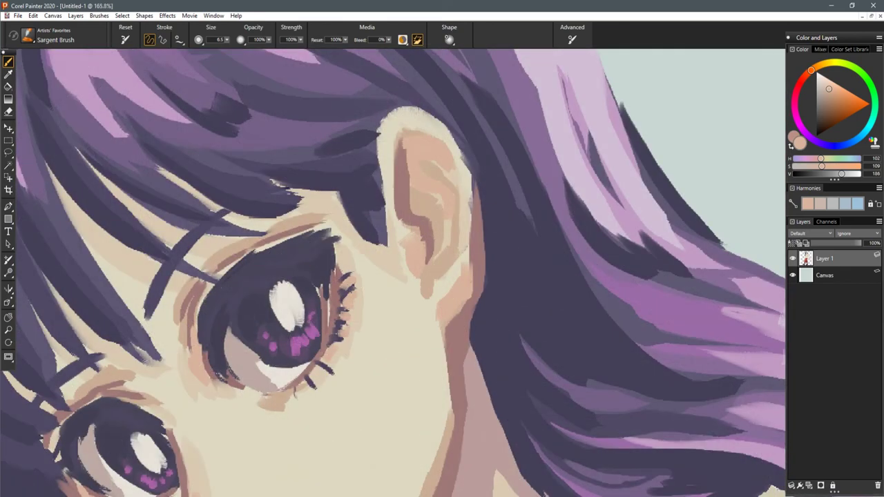
mouse_move(459, 174)
mouse_down()
mouse_move(474, 241)
mouse_move(464, 237)
mouse_up()
- Sample a light skin tone, mix a light peach with saturation 112 and value 198, and start the blush on the near cheek
alt+click(475, 240)
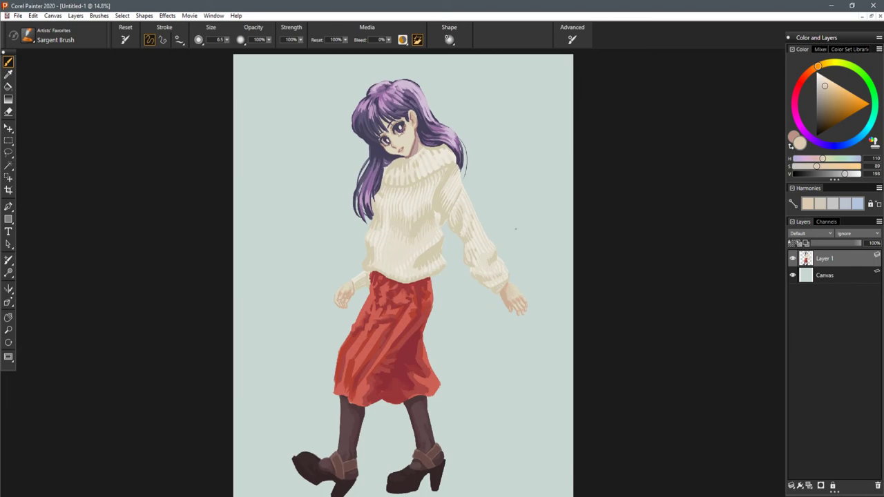
drag(386, 157, 399, 245)
key(ctrl+plus)
key(ctrl+plus)
key(ctrl+plus)
key(ctrl+plus)
drag(379, 130, 445, 261)
scroll(445, 261, up, 3)
alt+click(431, 251)
drag(452, 275, 429, 297)
scroll(495, 222, down, 15)
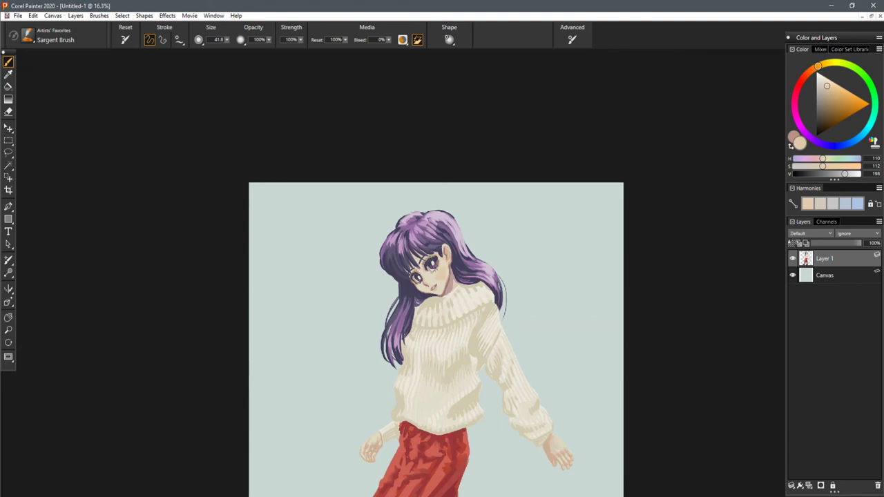
- Extend the light peach blush onto the far cheek at brush size 24.6
scroll(495, 222, up, 17)
drag(312, 358, 310, 362)
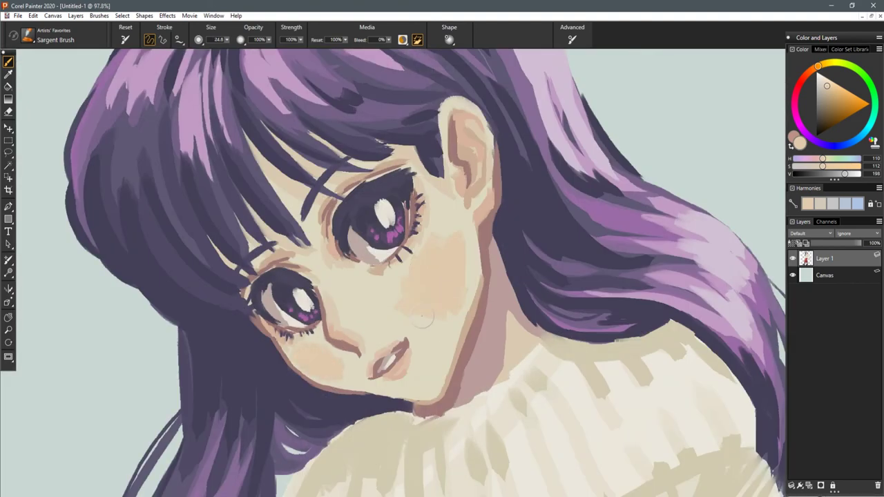
scroll(425, 319, down, 5)
drag(526, 353, 490, 269)
scroll(491, 270, down, 1)
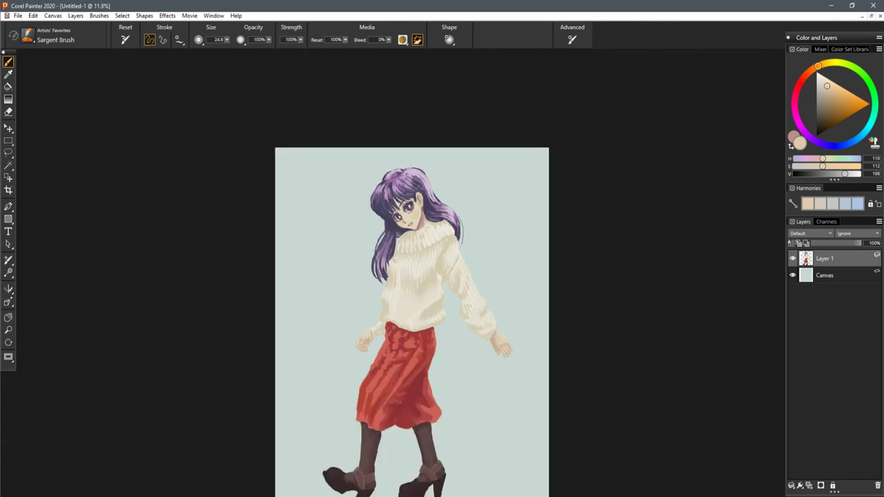
- Sample the base skin tone and trim the edges of the near cheek's blush at brush size 14.6
scroll(404, 199, up, 8)
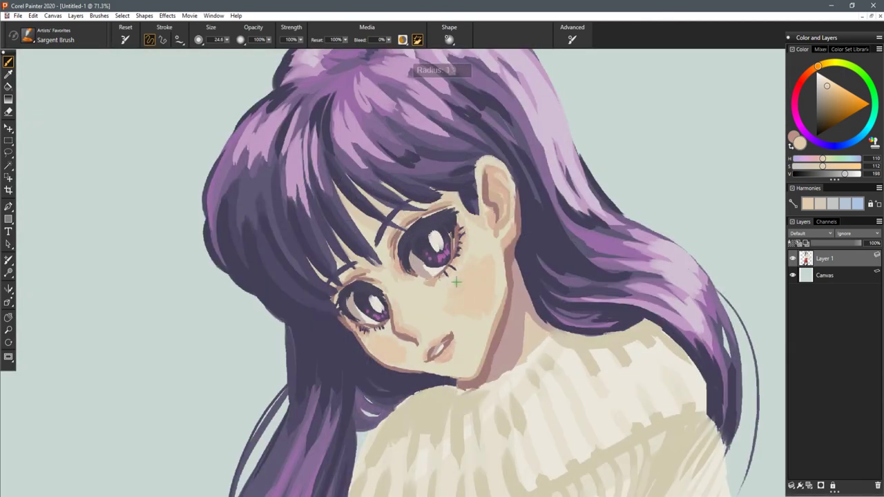
alt+click(503, 276)
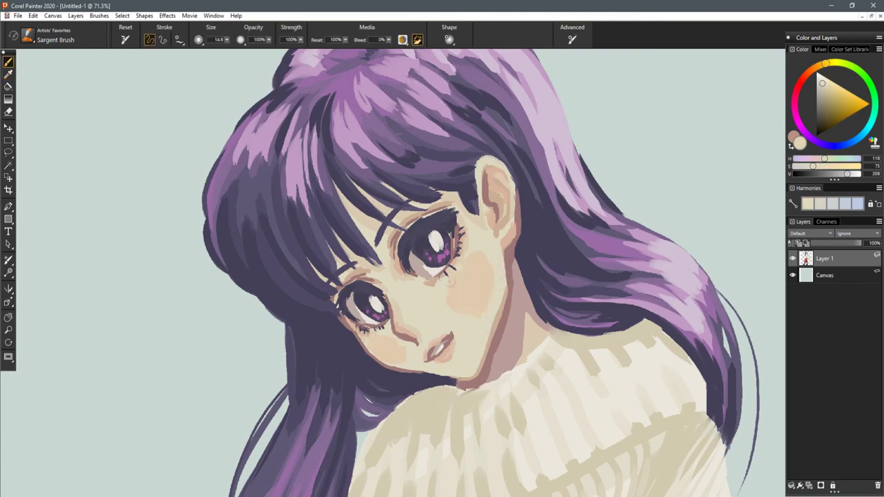
scroll(448, 282, down, 8)
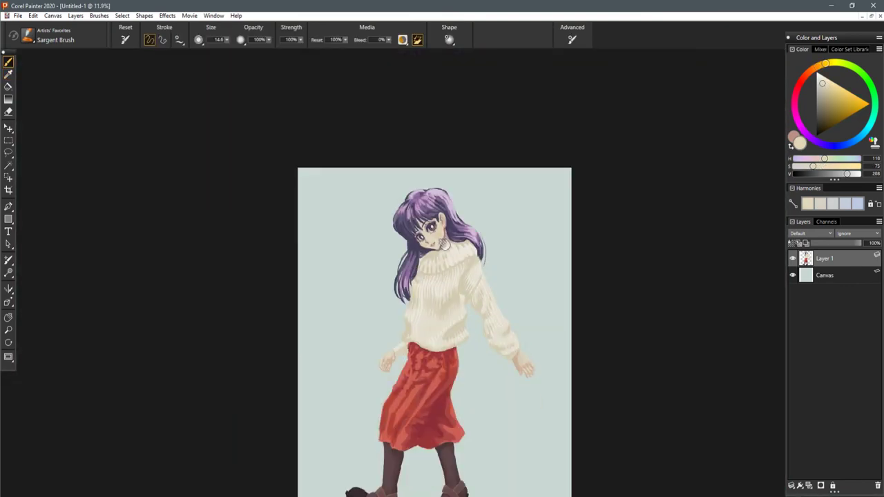
- Sample a warm peach with a value of 186 and paint short blush marks on both cheeks
scroll(434, 219, up, 8)
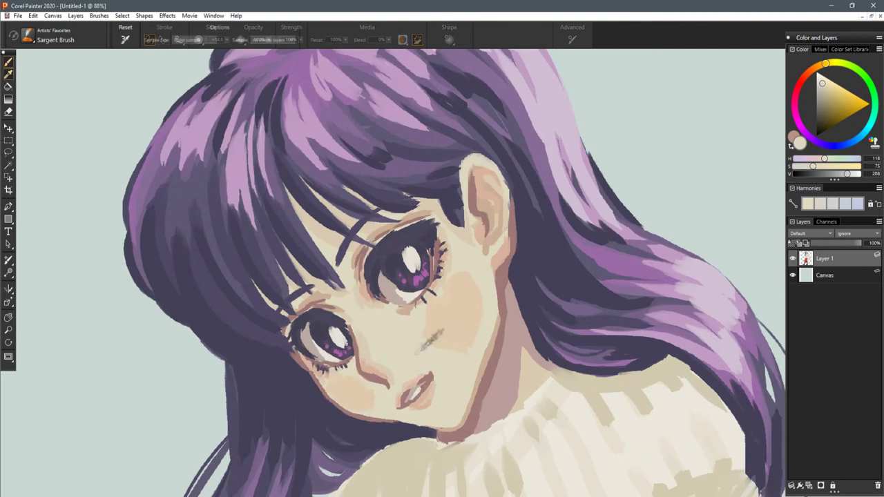
alt+click(429, 341)
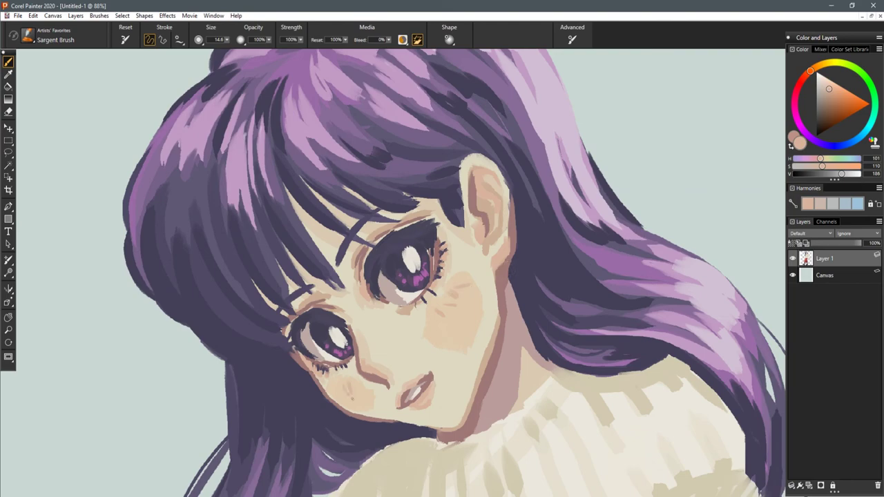
scroll(547, 327, down, 8)
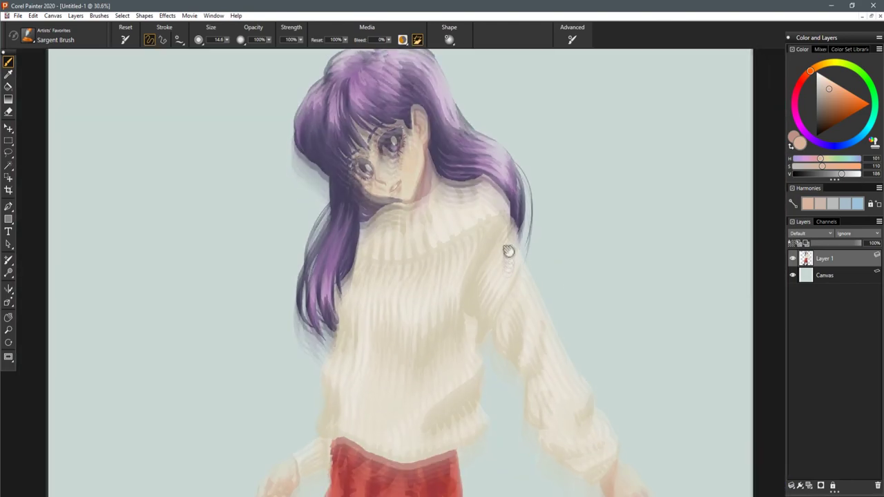
scroll(548, 328, down, 2)
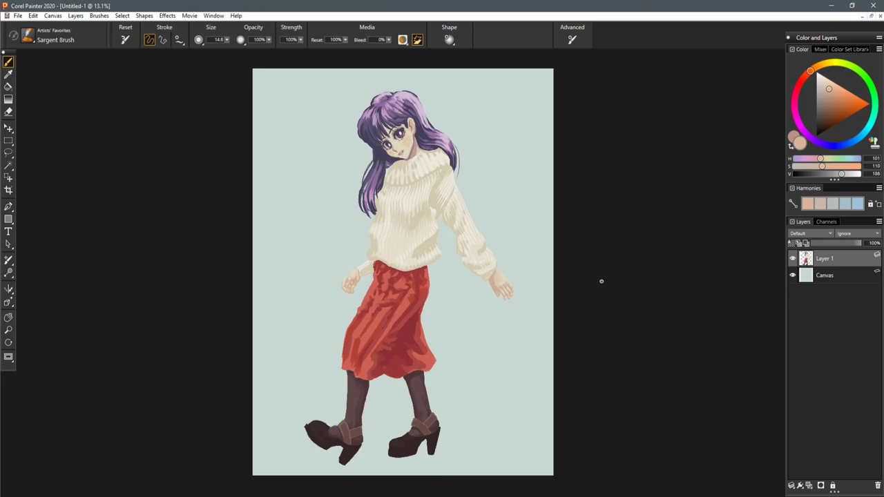
- Mix a golden tan with saturation 101 and value 157 and paint a buckle's upper bar across the raised shoe's ankle strap
drag(391, 370, 529, 235)
scroll(483, 283, up, 4)
drag(525, 304, 367, 270)
scroll(369, 283, up, 2)
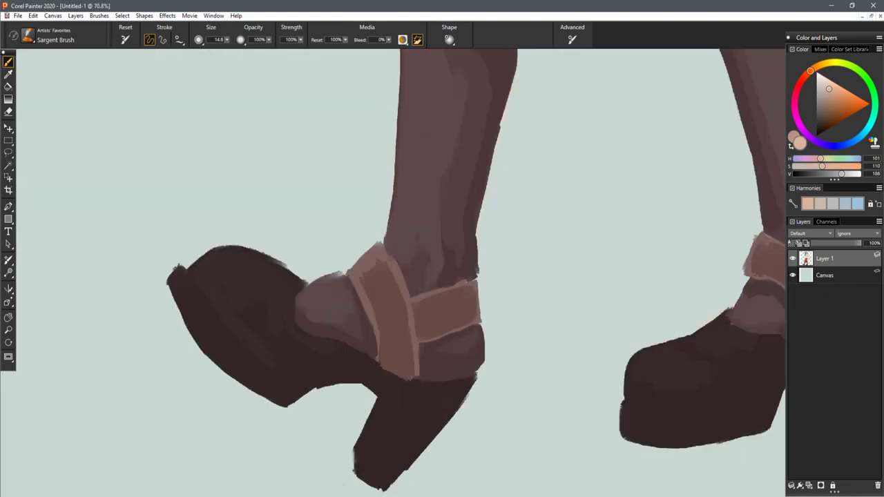
scroll(449, 273, up, 2)
alt+click(363, 254)
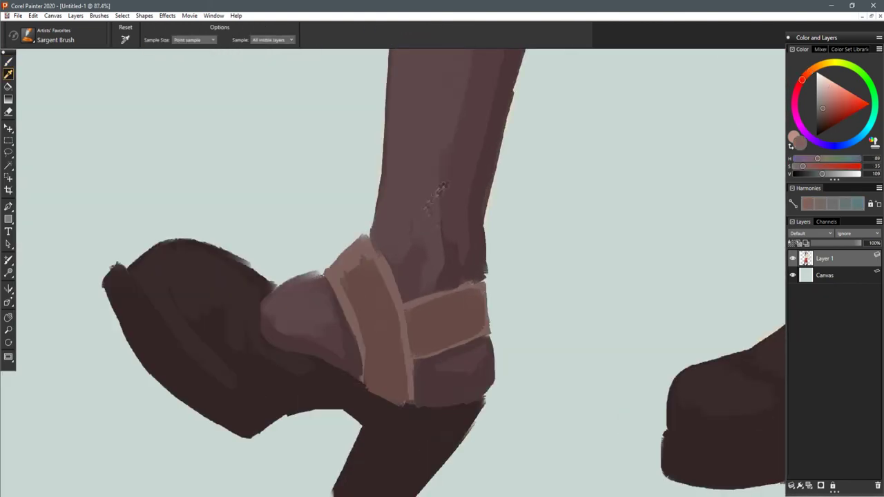
drag(812, 69, 817, 68)
drag(377, 257, 332, 286)
mouse_move(826, 174)
mouse_down()
mouse_move(834, 174)
mouse_move(820, 167)
mouse_up()
key(ctrl+z)
drag(380, 253, 333, 284)
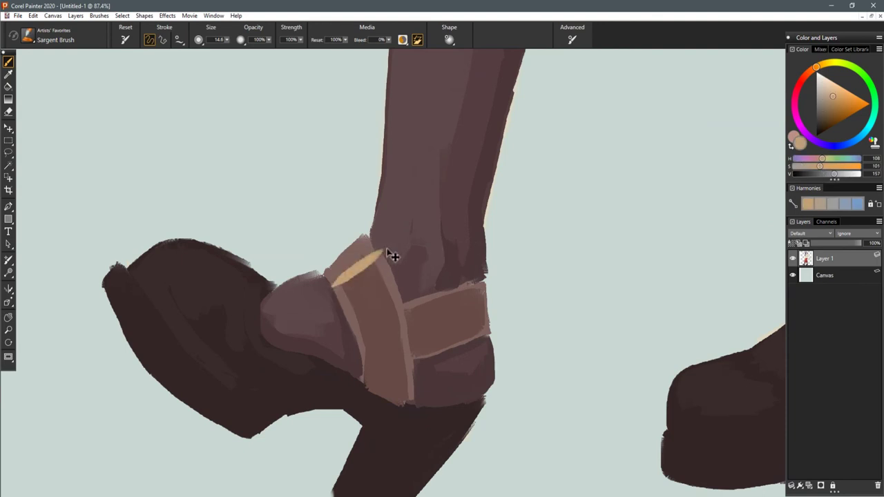
- Paint the remaining sides of the buckle frame and its prong in golden tan at brush size 10.8
drag(363, 332, 363, 332)
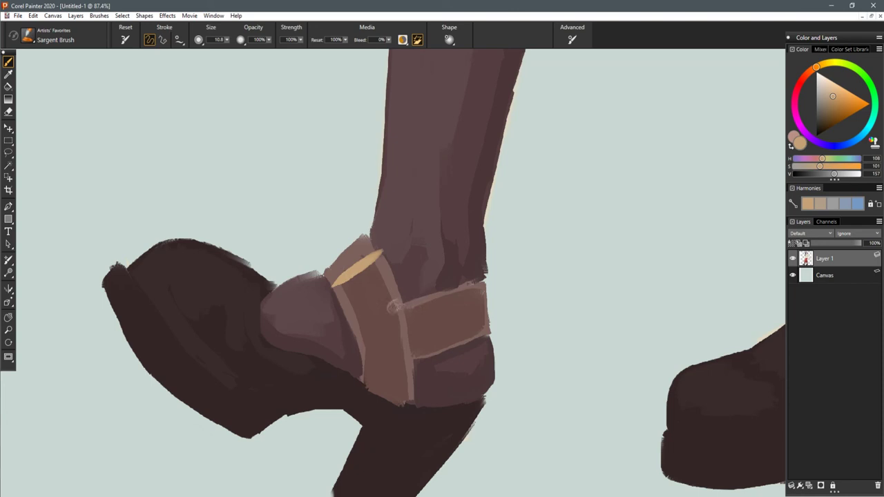
drag(406, 307, 350, 327)
drag(334, 284, 351, 327)
mouse_move(406, 307)
mouse_down()
mouse_move(383, 256)
mouse_move(390, 271)
mouse_move(334, 285)
mouse_up()
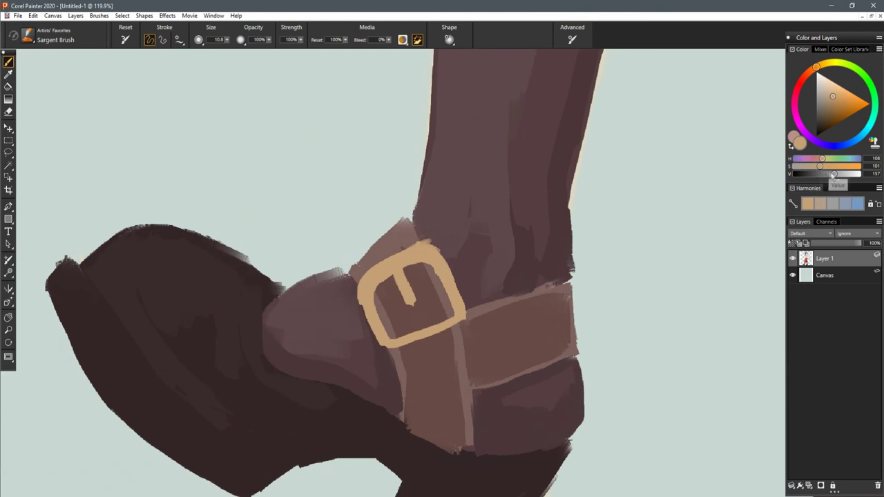
- Darken the tan to saturation 74 and value 129 and shade both side bars of the buckle
drag(832, 174, 813, 166)
drag(439, 269, 452, 311)
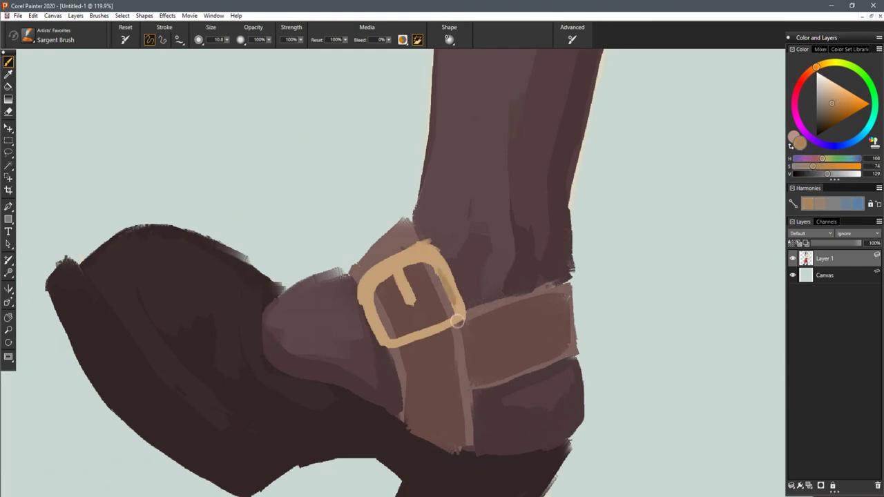
mouse_move(366, 282)
mouse_down()
mouse_move(383, 342)
mouse_move(369, 319)
mouse_up()
key(ctrl+z)
drag(366, 280, 381, 344)
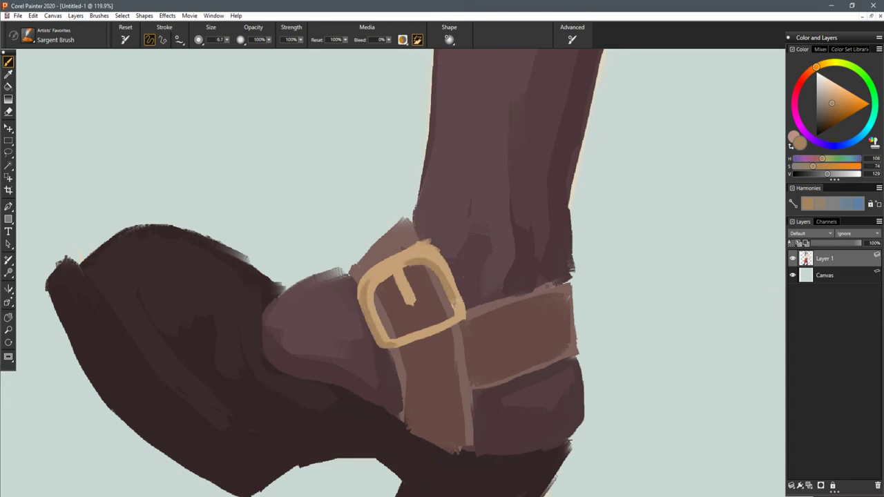
- Shade the buckle's lower bar, prong and upper edge with the darker tan at brush size 6.7
drag(463, 316, 399, 343)
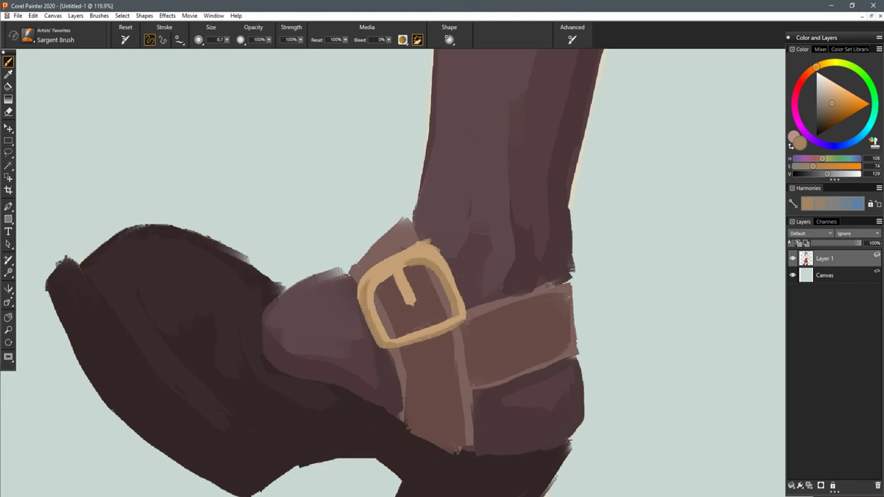
mouse_move(393, 274)
mouse_down()
mouse_move(376, 288)
mouse_move(413, 304)
mouse_up()
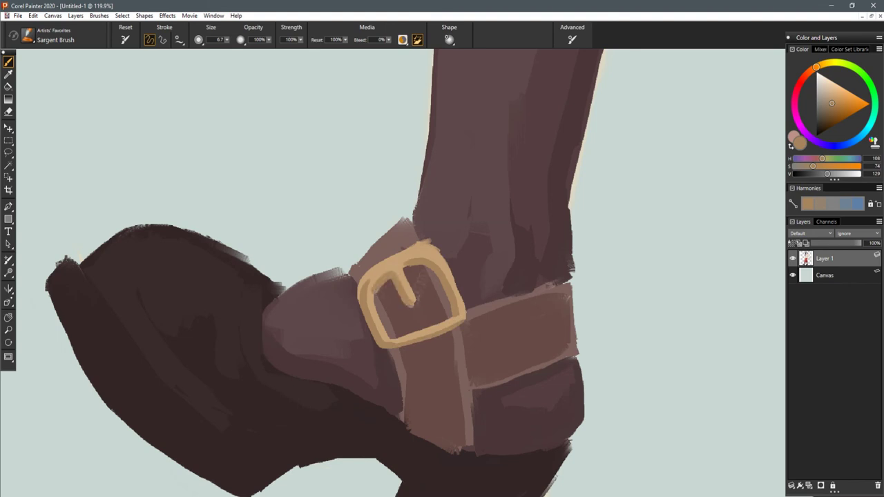
drag(408, 249, 437, 246)
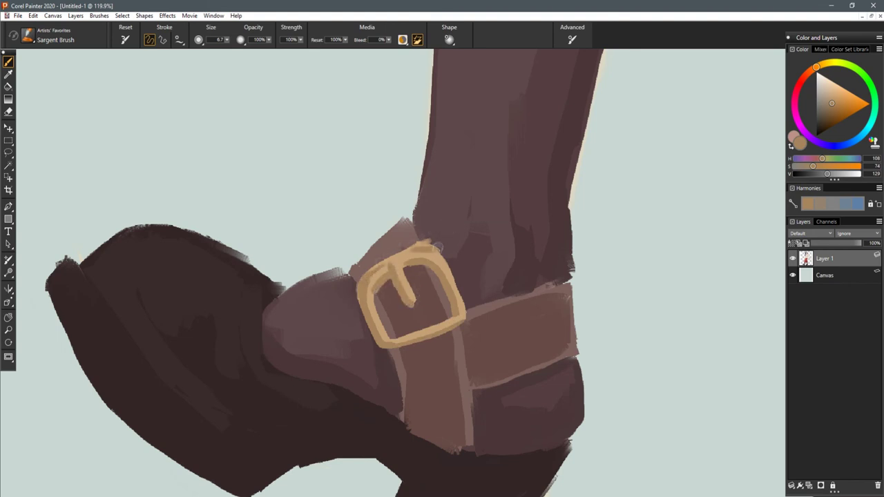
- Mix a pale gold with hue 111, saturation 160 and value 203 and highlight the buckle's prong
alt+click(405, 266)
drag(834, 173, 845, 173)
drag(395, 263, 406, 279)
drag(820, 166, 828, 167)
drag(397, 262, 411, 290)
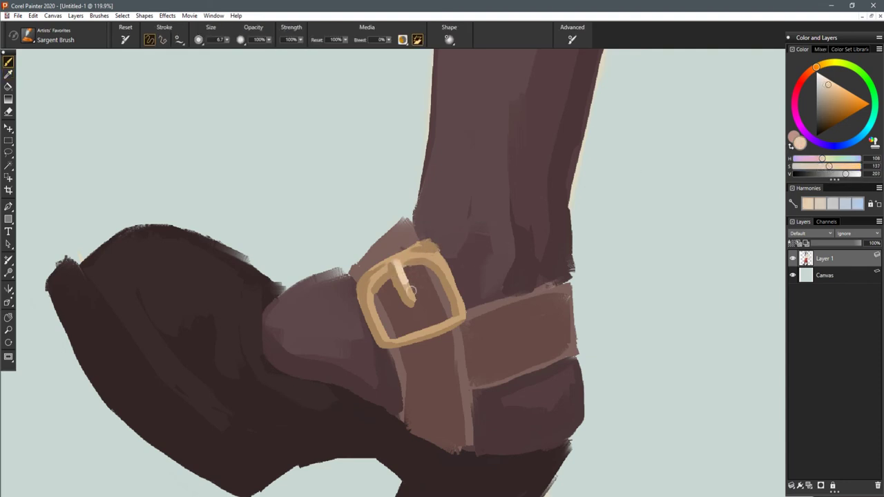
click(818, 65)
drag(829, 166, 833, 167)
key(ctrl+z)
drag(395, 262, 405, 282)
- Highlight the buckle frame's upper bar, both side bars and lower corners with the pale gold at brush size 6.7
mouse_move(418, 245)
mouse_down()
mouse_move(394, 259)
mouse_move(446, 267)
mouse_move(452, 279)
mouse_up()
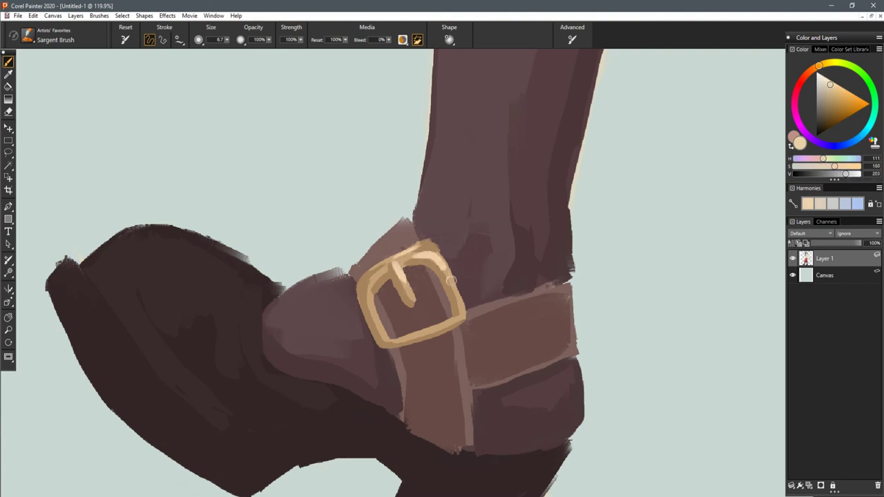
drag(373, 276, 370, 314)
drag(456, 282, 464, 317)
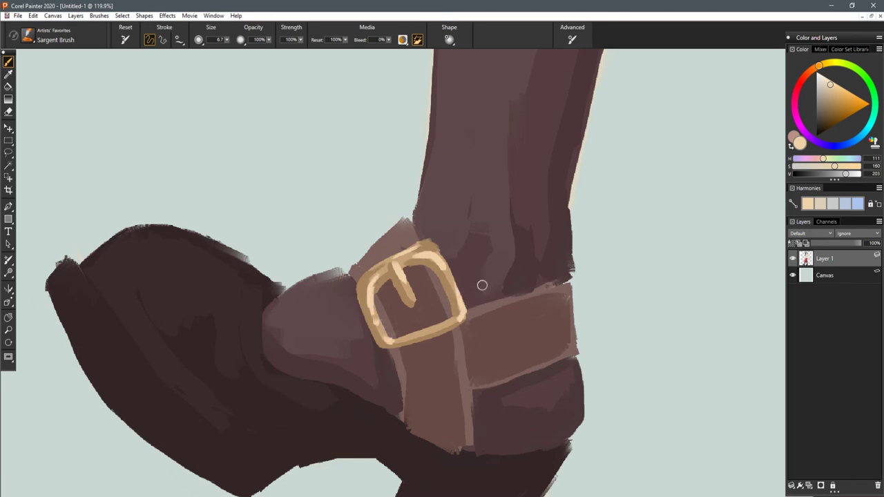
scroll(481, 285, down, 5)
drag(623, 178, 509, 313)
scroll(508, 311, down, 3)
drag(551, 202, 525, 277)
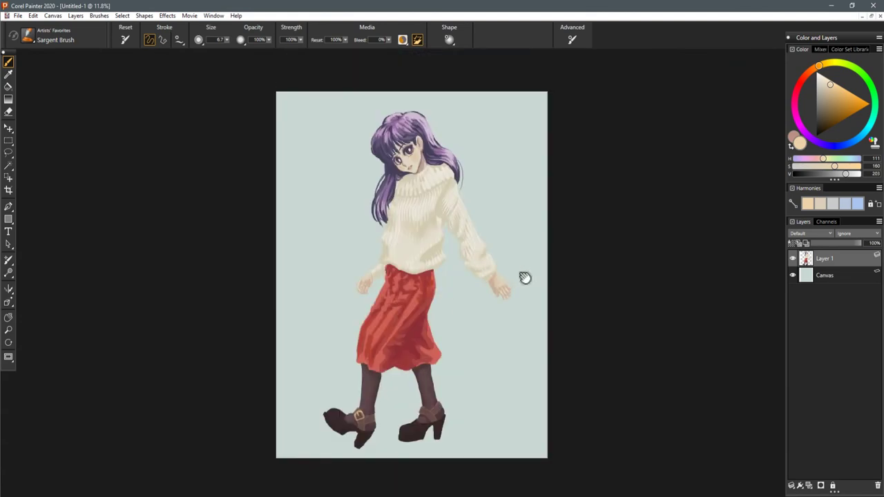
scroll(525, 277, up, 1)
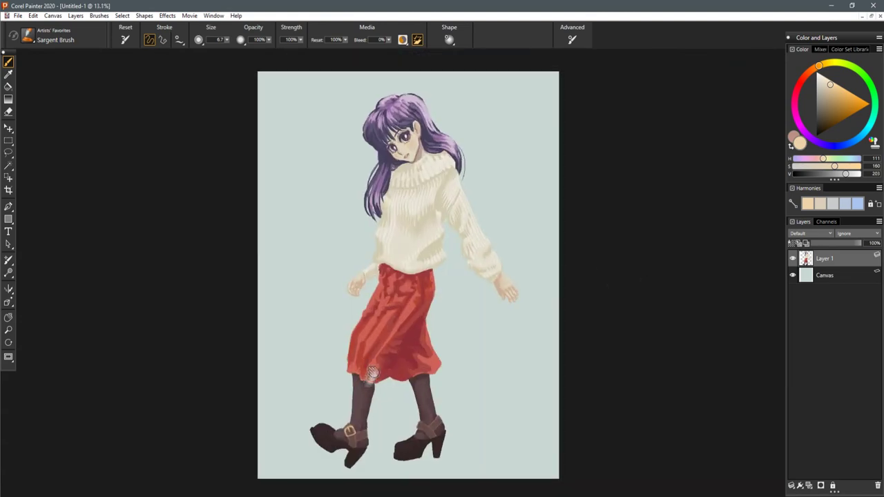
- Sample the buckle's tan and retouch the lower bar and corners of the frame
scroll(386, 373, up, 8)
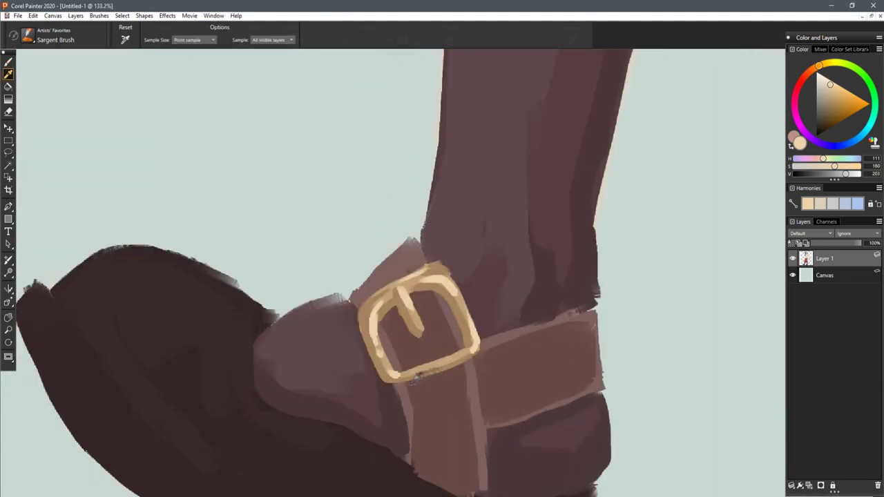
alt+click(414, 381)
mouse_move(475, 354)
mouse_down()
mouse_move(401, 381)
mouse_move(384, 369)
mouse_up()
- Darken the sampled strap brown to value 77 and paint the buckle's shadow on the strap beneath and inside the frame
alt+click(429, 399)
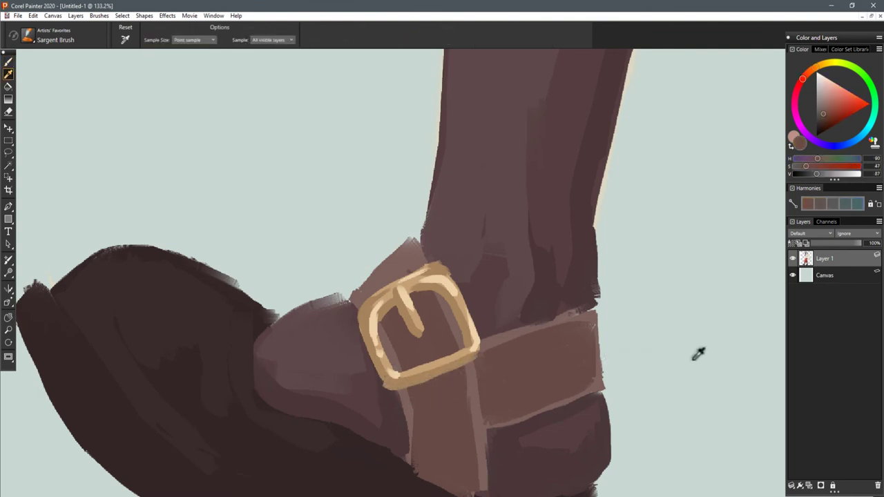
drag(817, 175, 813, 176)
drag(398, 390, 473, 366)
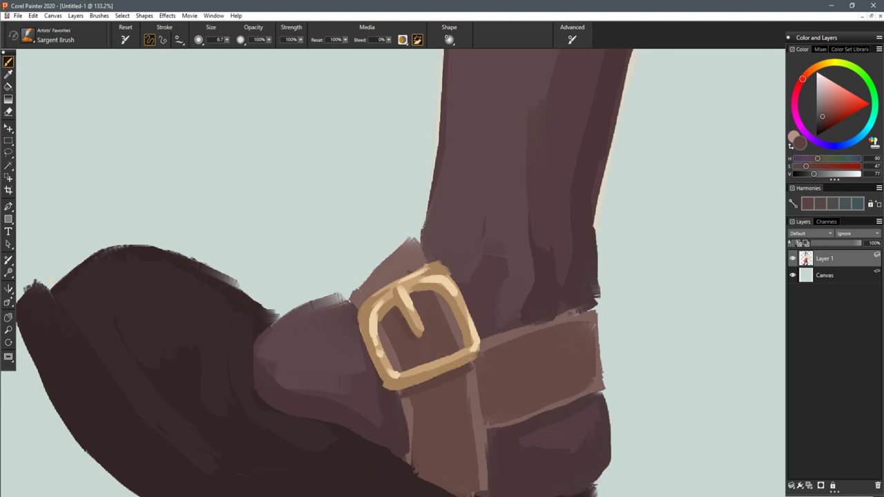
drag(440, 298, 455, 328)
- Sample the hair's dark purple and extend the hair over the shadow between the chin and the sweater collar
key(ctrl+minus)
key(ctrl+minus)
key(ctrl+minus)
key(ctrl+minus)
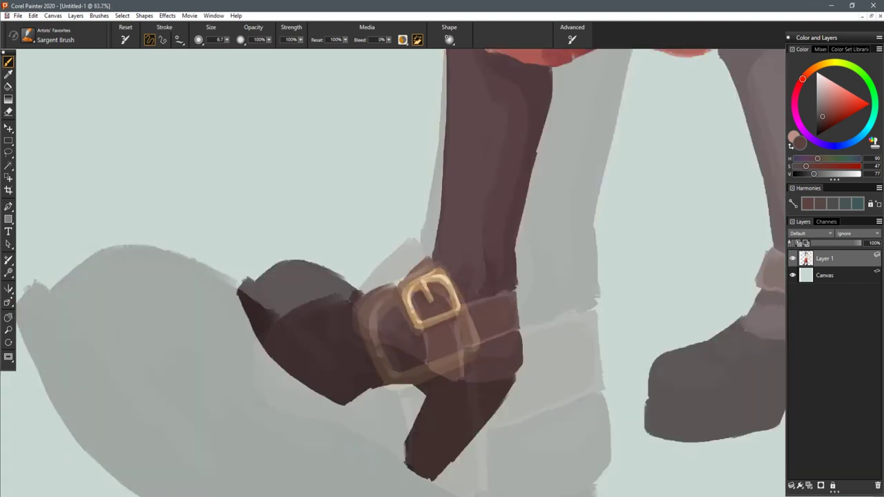
drag(516, 270, 415, 367)
key(ctrl+minus)
drag(582, 236, 535, 334)
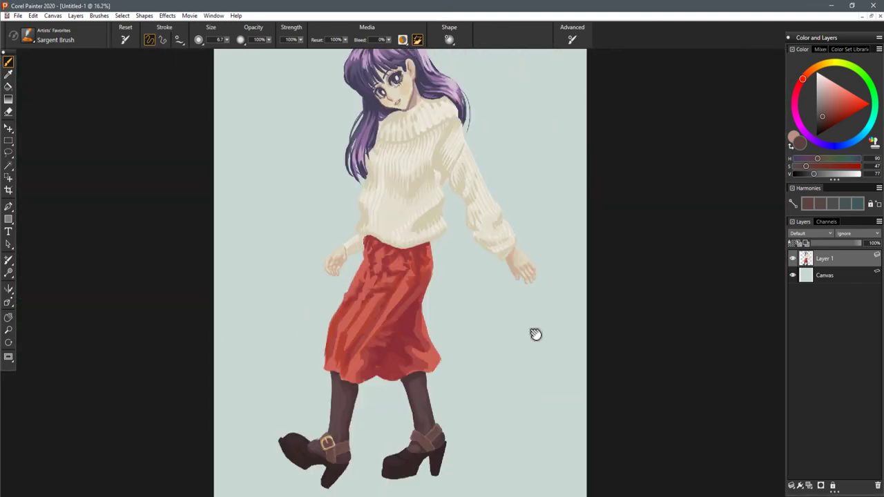
scroll(536, 334, down, 2)
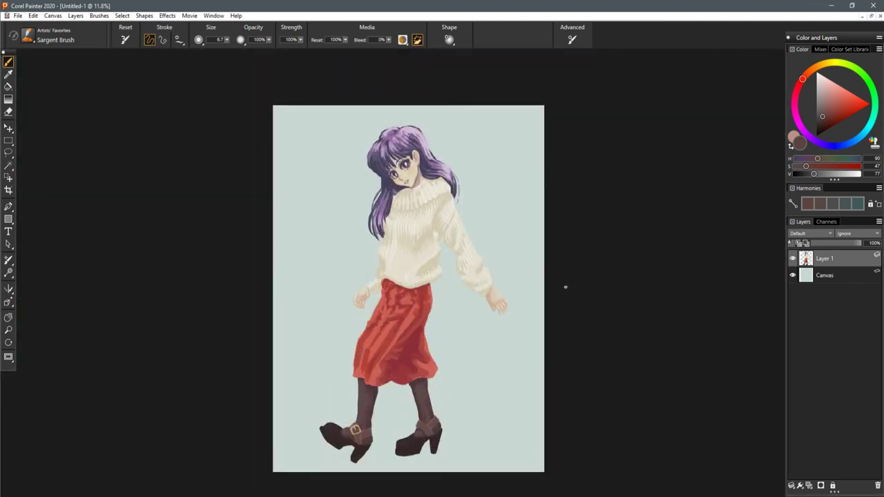
scroll(446, 254, up, 6)
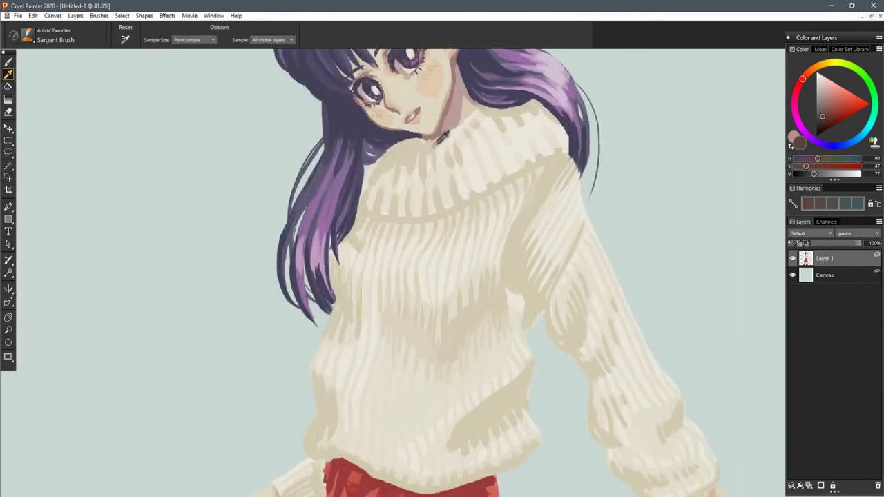
scroll(442, 287, up, 7)
alt+click(412, 297)
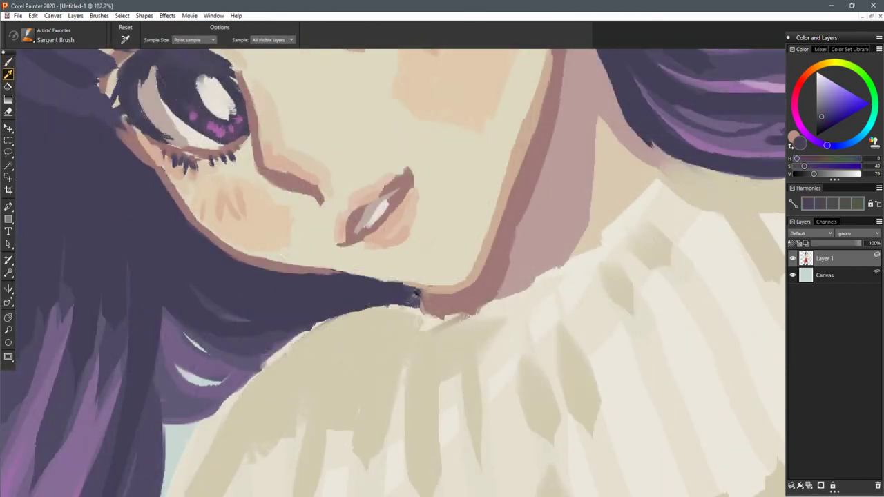
mouse_move(416, 296)
mouse_down()
mouse_move(436, 299)
mouse_move(436, 310)
mouse_up()
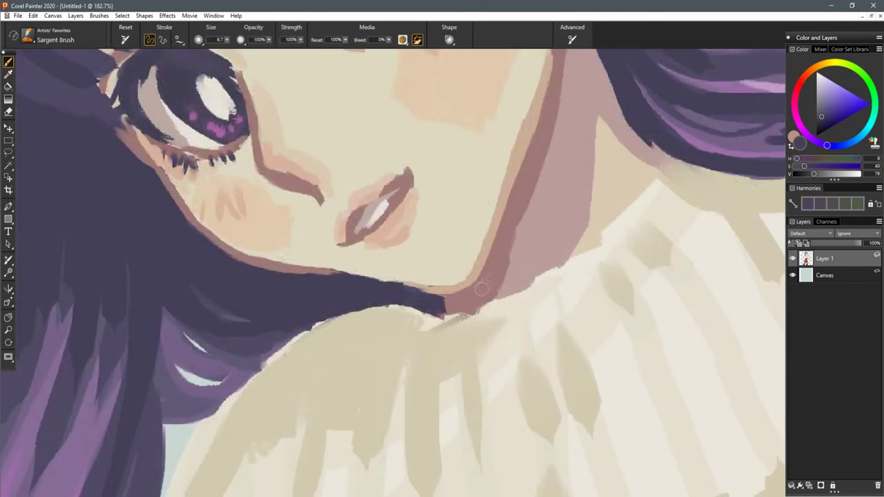
- Try outlining the thumb crease and lower finger edges of the hand beside the skirt with a mauve-brown sampled from the face
alt+click(286, 262)
scroll(484, 292, down, 5)
scroll(454, 394, up, 4)
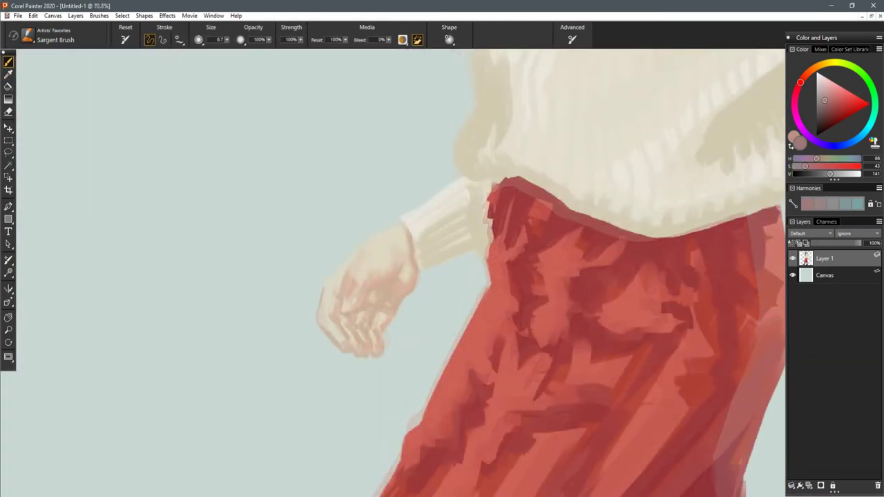
scroll(448, 260, up, 3)
drag(233, 304, 230, 350)
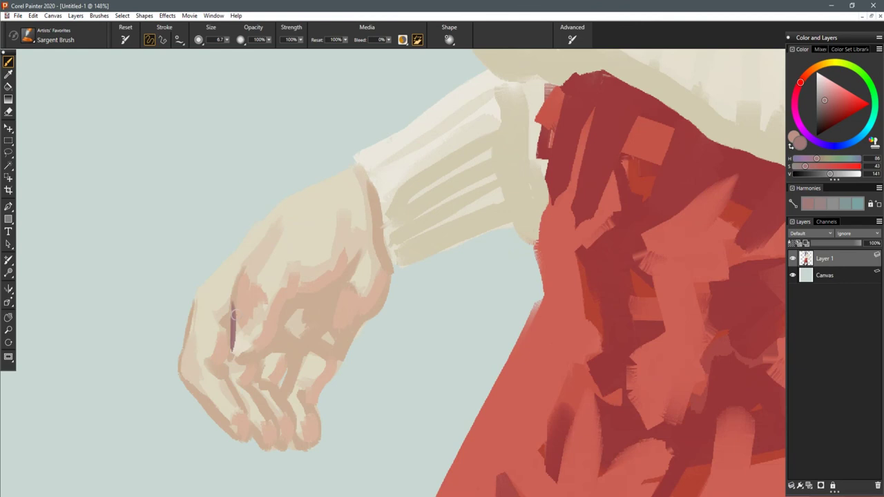
drag(381, 392, 424, 310)
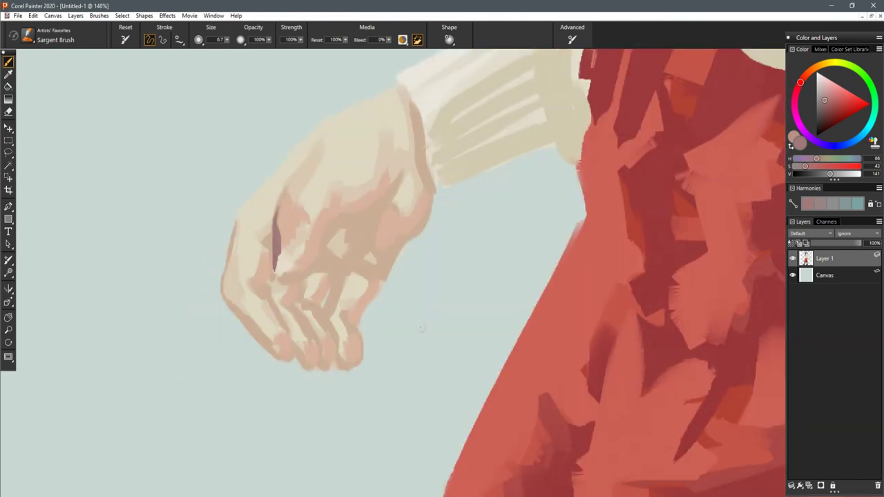
mouse_move(222, 295)
mouse_down()
mouse_move(279, 357)
mouse_move(318, 371)
mouse_up()
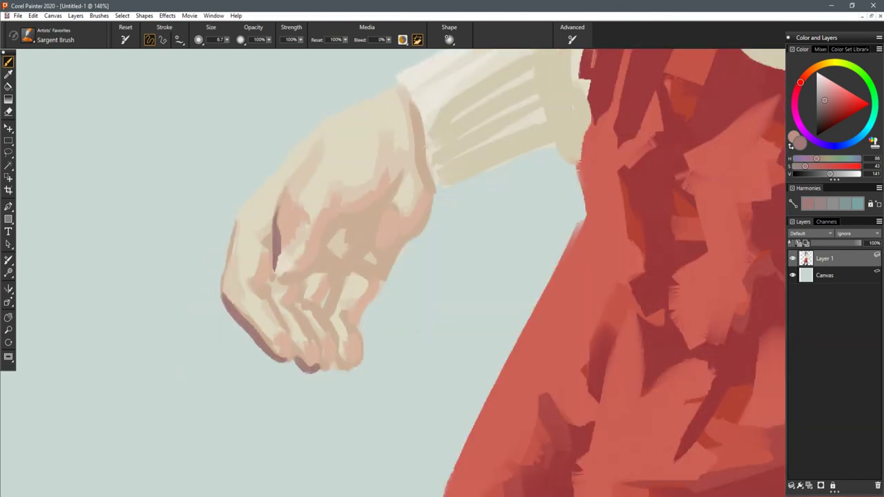
- Undo the mauve-brown outline strokes on the hand beside the skirt
key(ctrl+0)
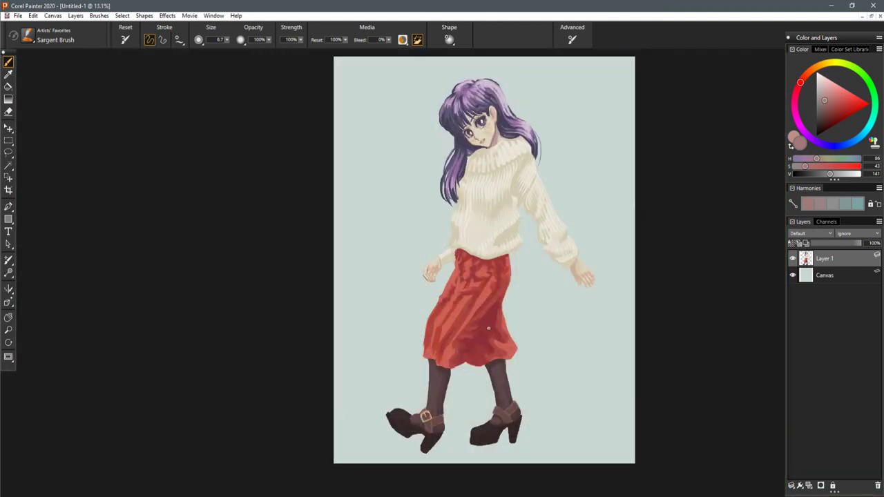
drag(488, 329, 480, 343)
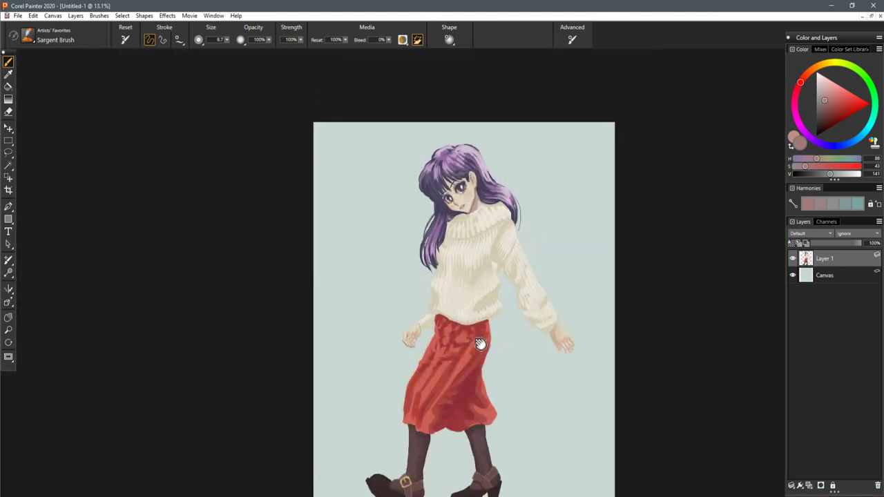
key(ctrl+plus)
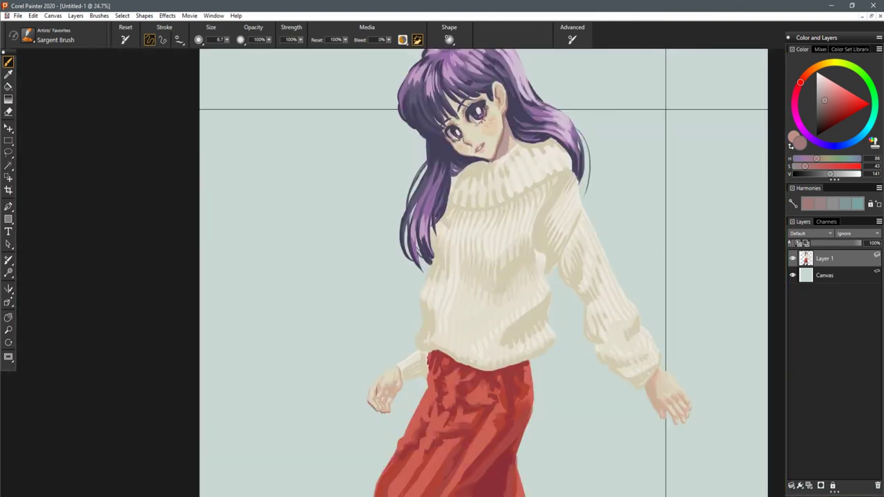
drag(394, 399, 440, 290)
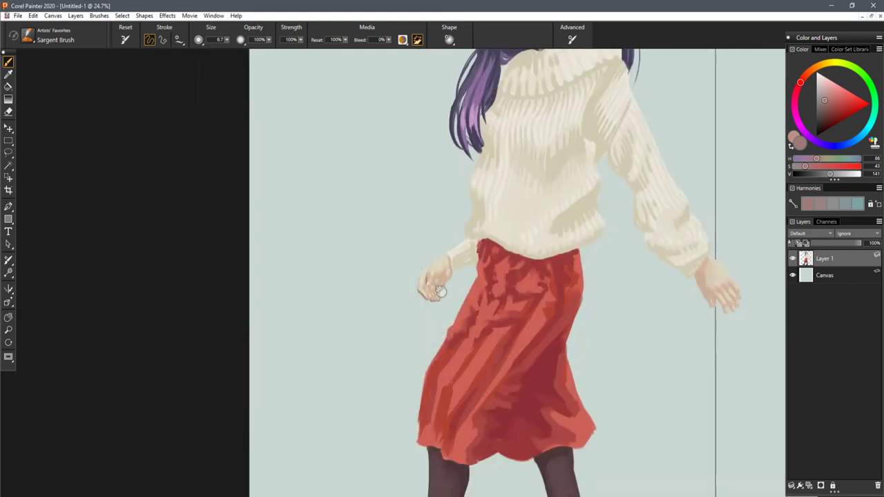
scroll(440, 291, up, 7)
key(ctrl+z)
key(ctrl+z)
key(ctrl+z)
key(ctrl+z)
key(ctrl+z)
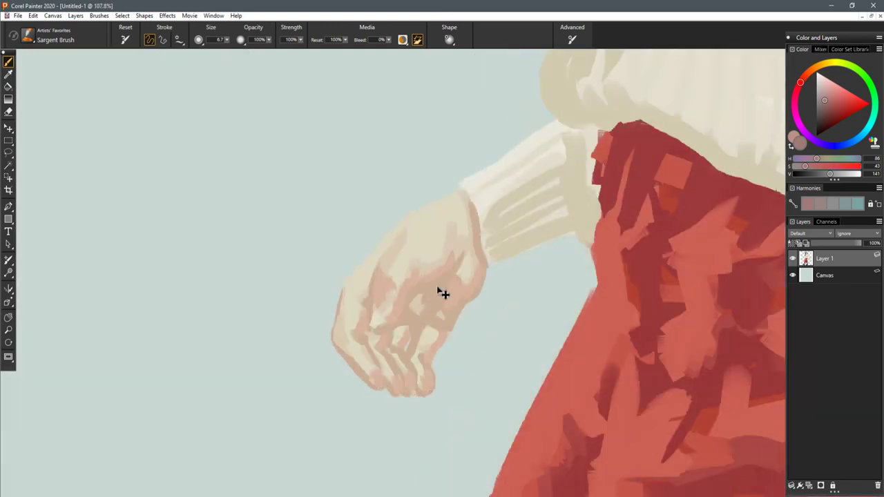
- Mix a skin tan with saturation 86 and value 162 and outline the fingers and palm of the hand beside the skirt
alt+click(355, 361)
drag(486, 279, 476, 313)
click(835, 174)
key(ctrl+z)
key(ctrl+z)
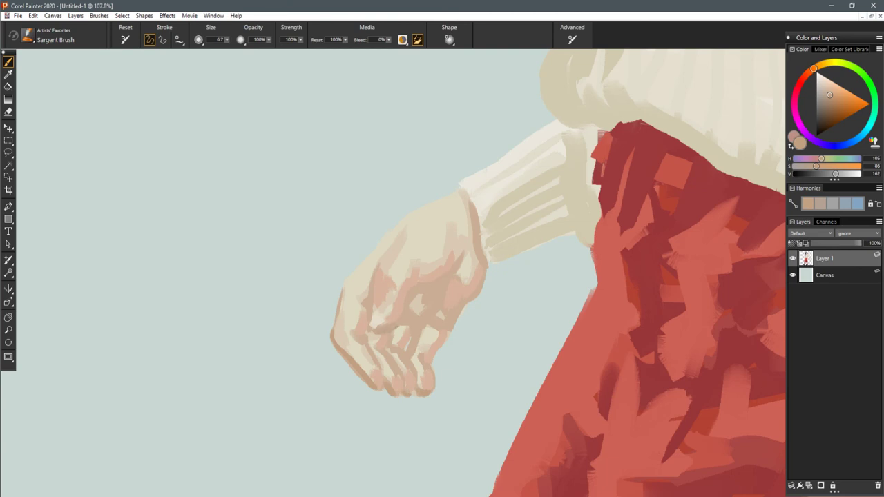
drag(481, 289, 450, 326)
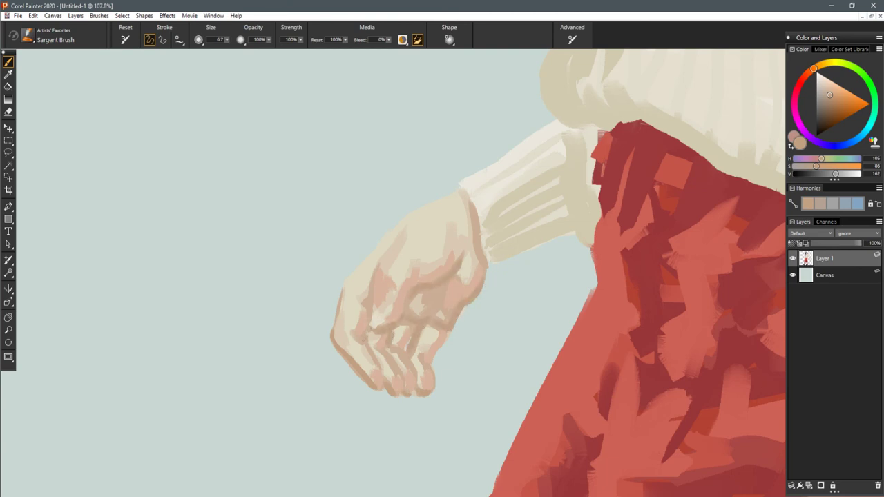
- Define the wrist, thumb and finger edges of the outstretched hand with the same skin tan
scroll(442, 282, down, 6)
drag(495, 320, 365, 368)
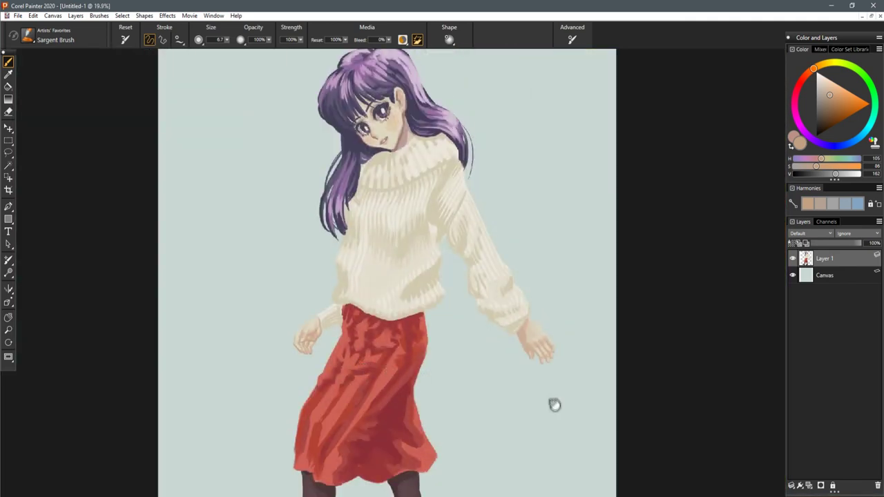
scroll(514, 345, up, 4)
scroll(554, 332, up, 2)
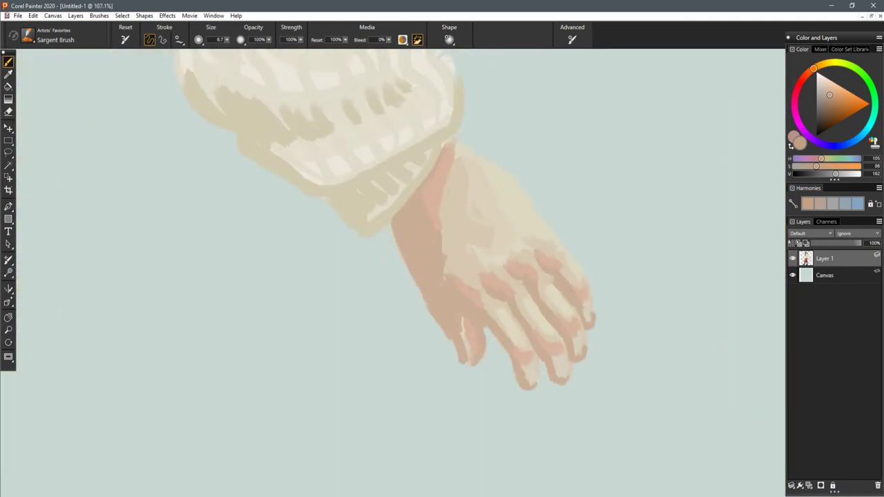
drag(459, 352, 392, 231)
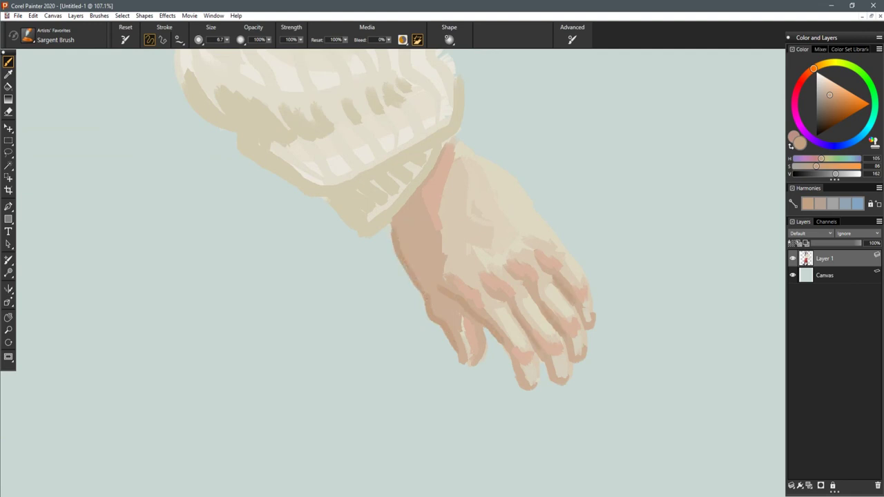
- Lighten the sampled shoe brown to value 68 and paint a highlight on the raised shoe's toe at brush size 24.2
scroll(552, 290, down, 6)
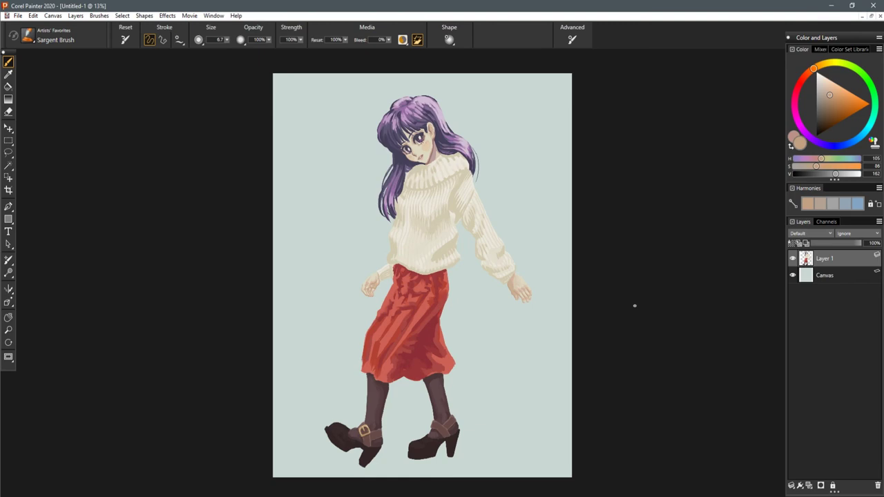
drag(431, 403, 465, 357)
scroll(465, 357, up, 3)
mouse_move(363, 352)
mouse_down()
mouse_move(447, 284)
mouse_move(403, 287)
mouse_up()
alt+click(401, 275)
mouse_move(398, 257)
mouse_down()
mouse_move(375, 293)
mouse_move(355, 380)
mouse_up()
drag(556, 376, 546, 148)
drag(453, 303, 525, 253)
alt+click(335, 317)
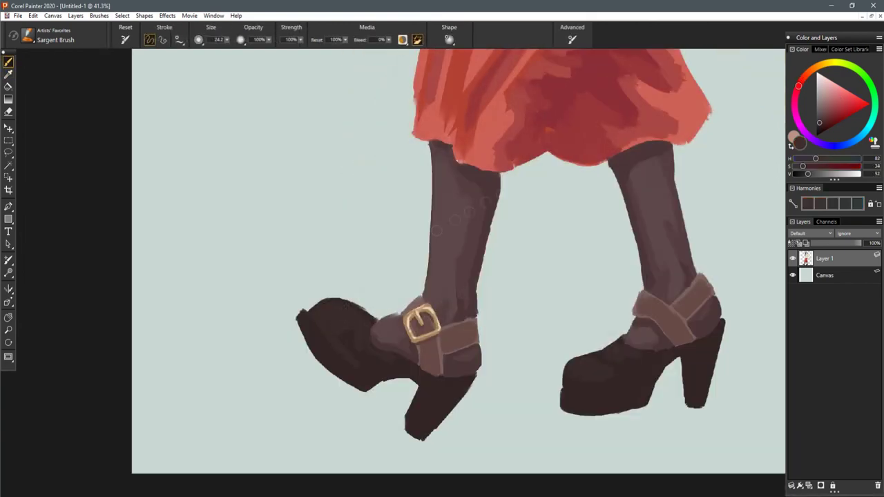
click(811, 174)
mouse_move(335, 305)
mouse_down()
mouse_move(314, 313)
mouse_move(351, 303)
mouse_move(340, 325)
mouse_up()
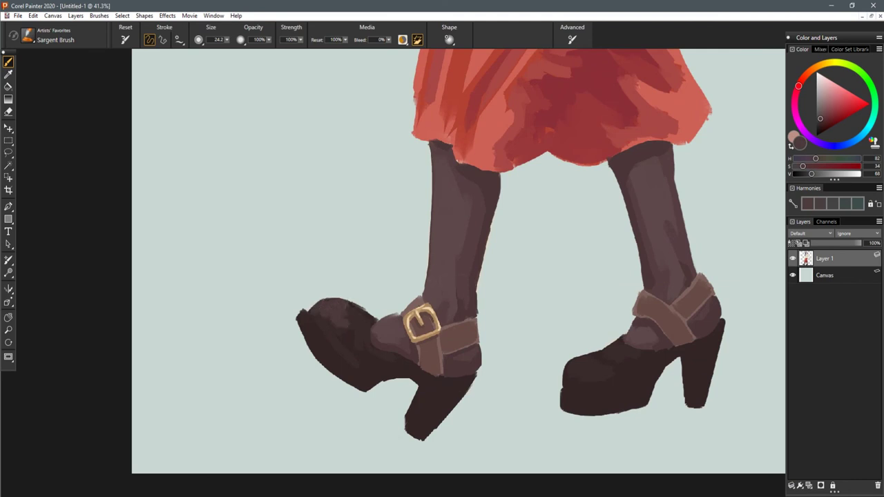
- Add the lighter brown highlight to the toe and upper edge of the standing shoe
drag(594, 359, 577, 374)
mouse_move(618, 351)
mouse_down()
mouse_move(602, 354)
mouse_move(625, 347)
mouse_up()
key(ctrl+minus)
key(ctrl+minus)
key(ctrl+minus)
drag(625, 250, 539, 377)
key(ctrl+minus)
drag(563, 338, 550, 367)
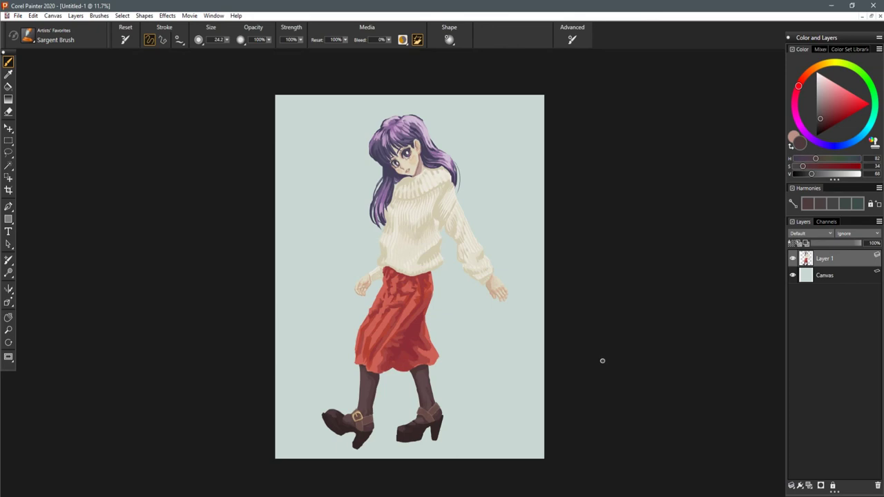
- Mix a darker beige with saturation 61 and value 162 and shade the sweater's edge above the skirt-side hand at brush size 10
drag(424, 184, 448, 225)
key(ctrl+plus)
key(ctrl+plus)
mouse_move(384, 180)
mouse_down()
mouse_move(394, 230)
mouse_move(401, 163)
mouse_up()
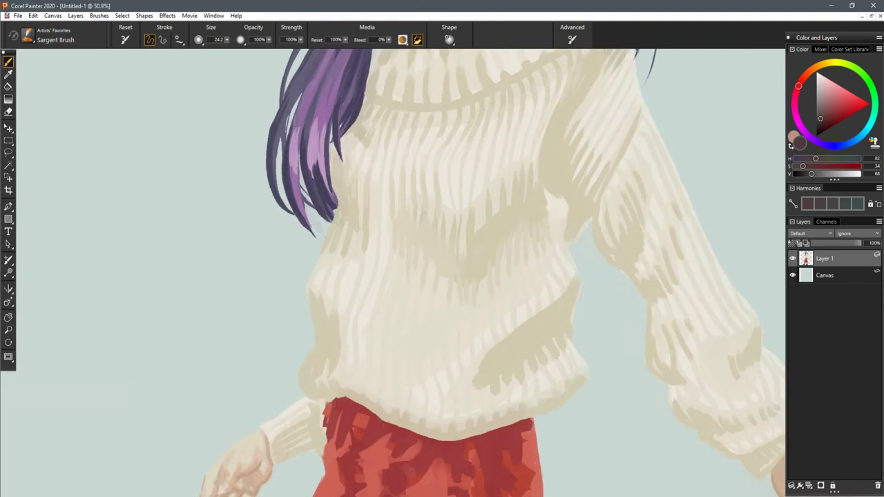
alt+click(331, 332)
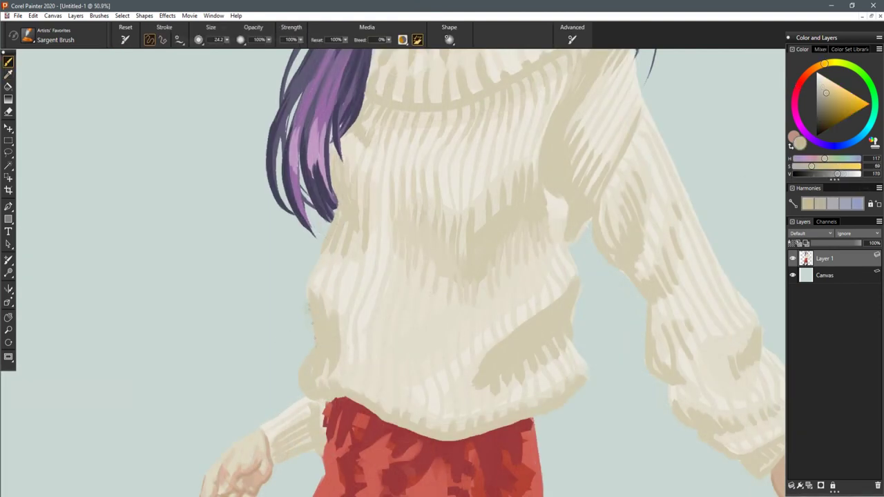
drag(309, 307, 313, 341)
drag(811, 166, 834, 176)
key(ctrl+z)
drag(312, 320, 314, 400)
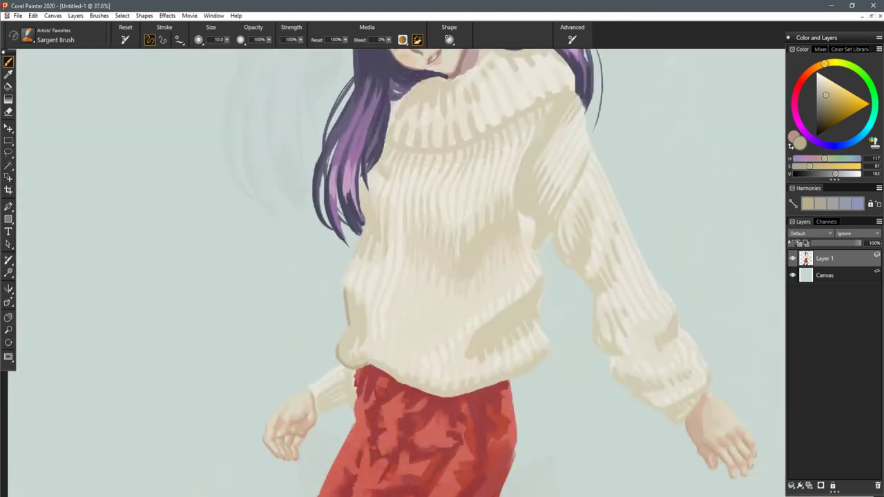
- Shade the skirt-side cuff's lower edge and inner fold and the sweater's hem above the skirt with the darker beige
scroll(347, 410, up, 5)
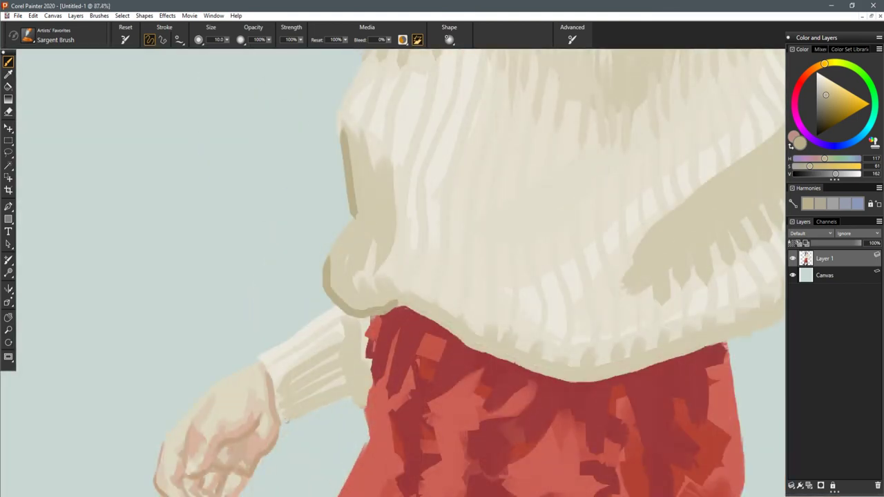
drag(285, 421, 352, 391)
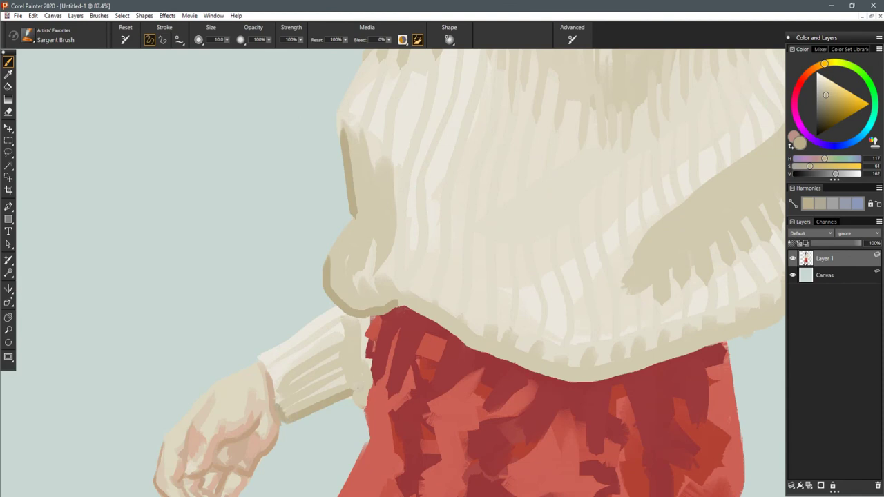
drag(350, 347, 361, 402)
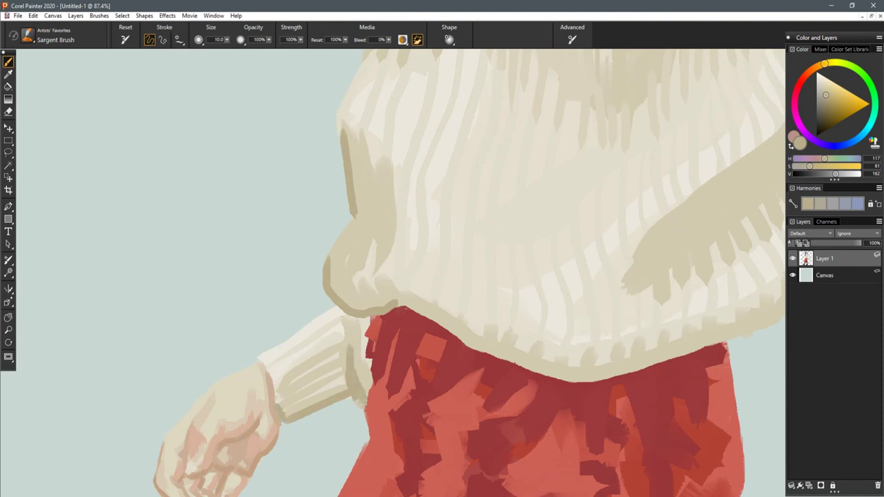
mouse_move(479, 352)
mouse_down()
mouse_move(564, 380)
mouse_move(669, 360)
mouse_move(747, 332)
mouse_up()
drag(399, 303, 480, 352)
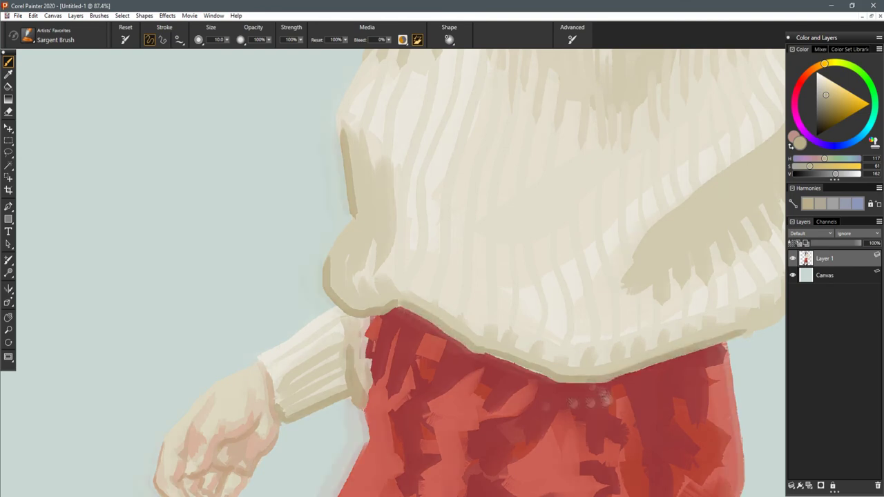
- Define the sweater's torso edge facing the outstretched arm, from the hem up to the underarm, in the same darker beige
drag(598, 392, 371, 423)
mouse_move(505, 360)
mouse_down()
mouse_move(533, 353)
mouse_move(591, 304)
mouse_up()
drag(563, 232, 577, 145)
drag(646, 228, 549, 382)
drag(505, 169, 463, 226)
drag(468, 196, 461, 233)
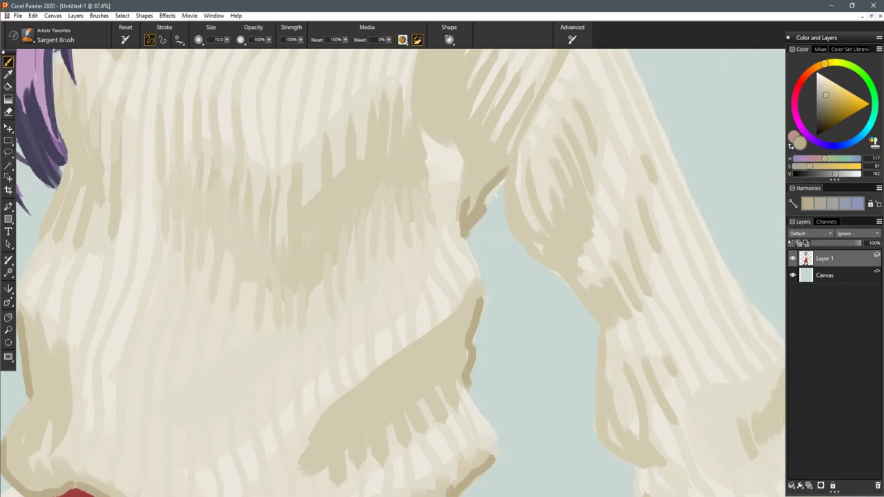
- Shade the underside and folds of the outstretched sleeve down to its cuff with the darker beige
mouse_move(510, 215)
mouse_down()
mouse_move(535, 257)
mouse_move(589, 301)
mouse_up()
drag(553, 247, 574, 274)
drag(587, 345, 484, 238)
drag(497, 315, 551, 356)
drag(543, 338, 556, 354)
drag(608, 390, 465, 203)
drag(400, 217, 478, 259)
mouse_move(434, 231)
mouse_down()
mouse_move(486, 290)
mouse_move(522, 307)
mouse_move(625, 223)
mouse_up()
mouse_move(511, 304)
mouse_down()
mouse_move(556, 331)
mouse_move(588, 294)
mouse_move(542, 300)
mouse_move(563, 284)
mouse_move(525, 314)
mouse_up()
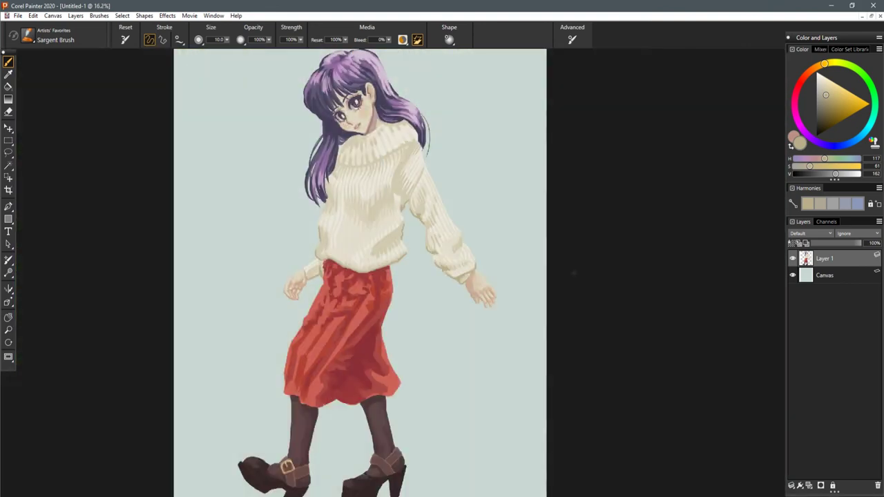
scroll(601, 243, down, 2)
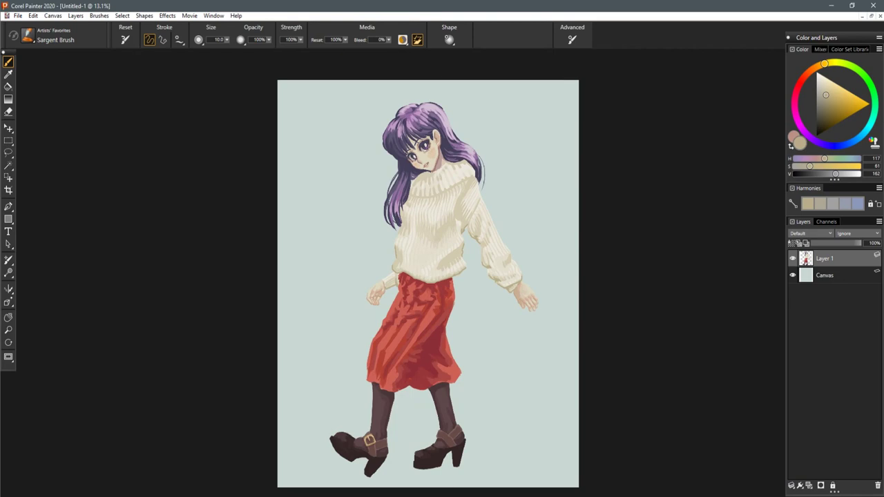
- Deepen the shoulder fold where the outstretched sleeve meets the sweater's torso using darker beige strokes
scroll(523, 246, up, 2)
drag(468, 184, 476, 279)
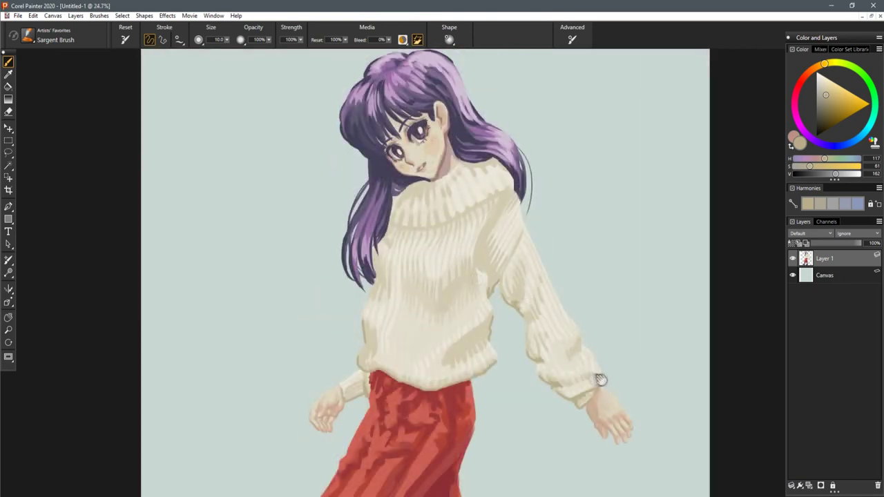
drag(601, 379, 544, 288)
scroll(544, 288, up, 2)
drag(600, 221, 590, 253)
mouse_move(557, 80)
mouse_down()
mouse_move(546, 221)
mouse_move(623, 259)
mouse_up()
mouse_move(523, 267)
mouse_down()
mouse_move(515, 303)
mouse_move(491, 308)
mouse_up()
drag(510, 201, 530, 255)
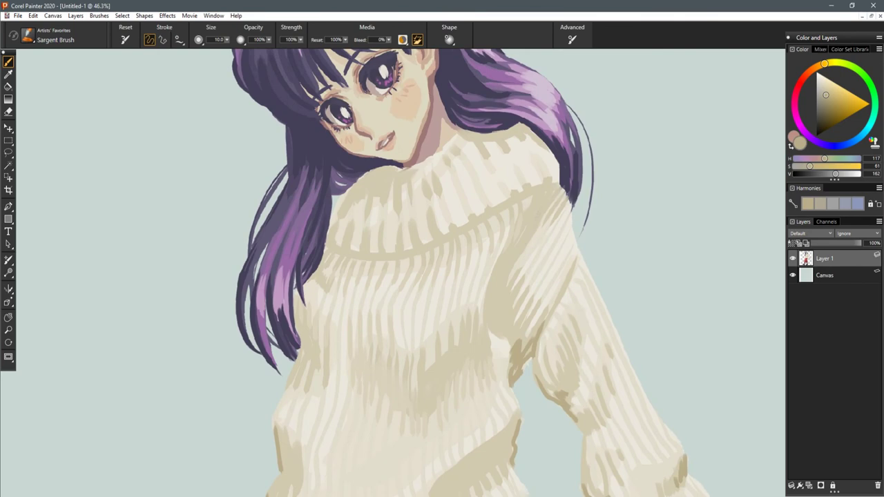
drag(526, 207, 502, 323)
drag(504, 285, 510, 341)
drag(497, 269, 494, 330)
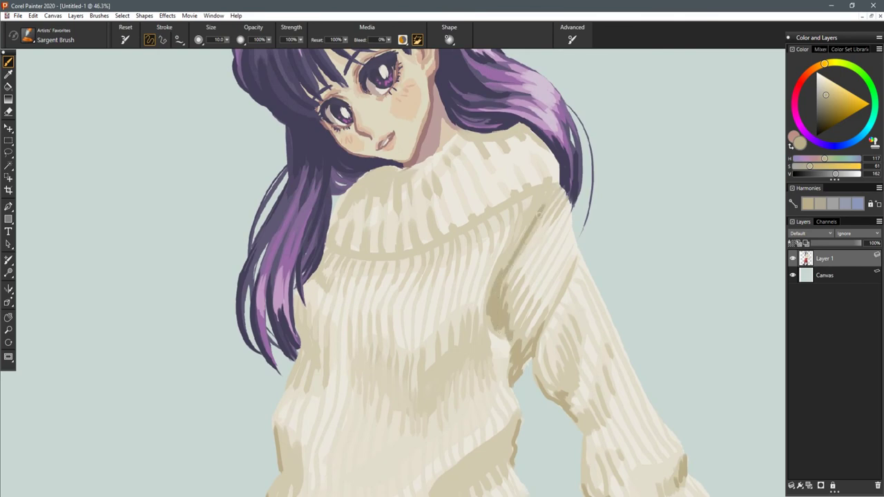
scroll(539, 215, down, 8)
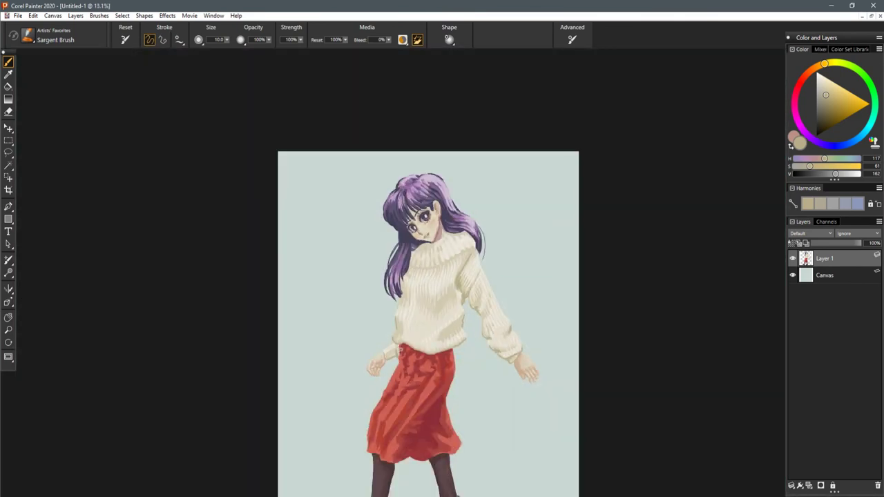
- Add darker beige shadow to the sweater's side beneath the long hanging hair lock
scroll(405, 278, up, 8)
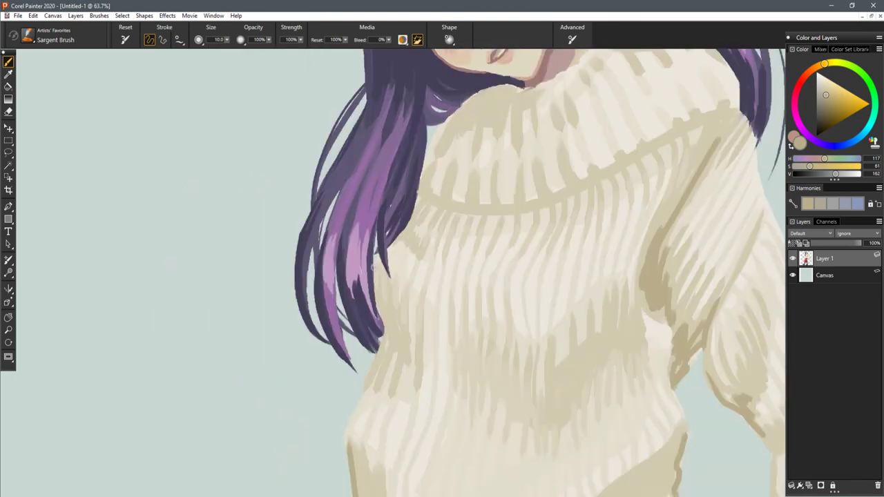
mouse_move(373, 265)
mouse_down()
mouse_move(387, 337)
mouse_move(401, 355)
mouse_up()
drag(405, 341, 405, 349)
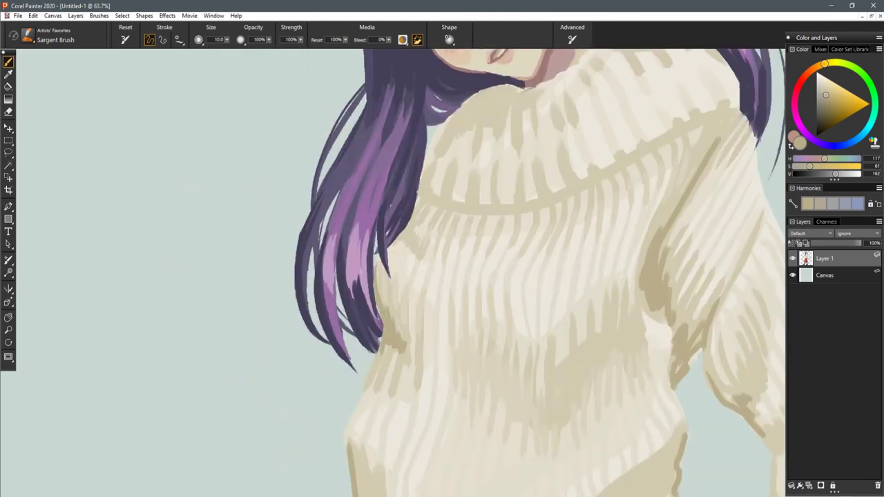
mouse_move(535, 234)
mouse_down()
mouse_move(516, 304)
mouse_move(514, 364)
mouse_up()
mouse_move(479, 220)
mouse_down()
mouse_move(506, 224)
mouse_move(452, 255)
mouse_move(478, 222)
mouse_move(442, 248)
mouse_up()
key(ctrl+0)
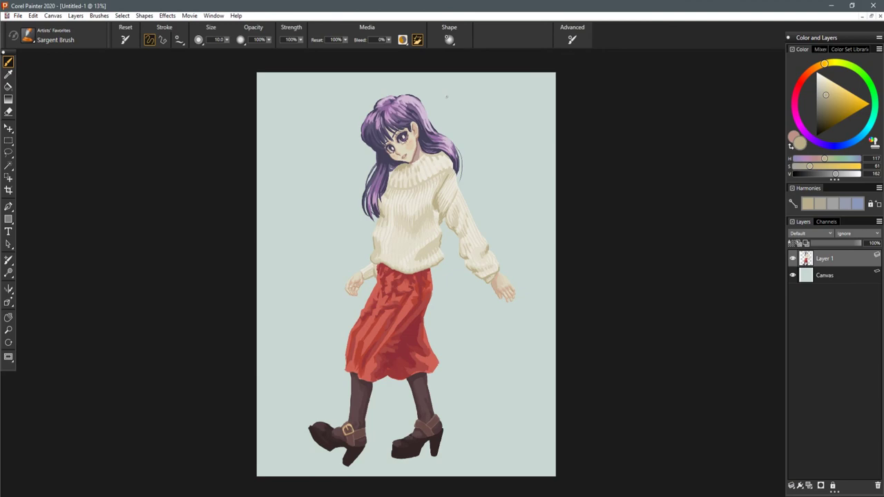
- Define the turtleneck collar's lower edge and rib ends with a darker beige line
drag(447, 97, 456, 166)
scroll(414, 179, up, 10)
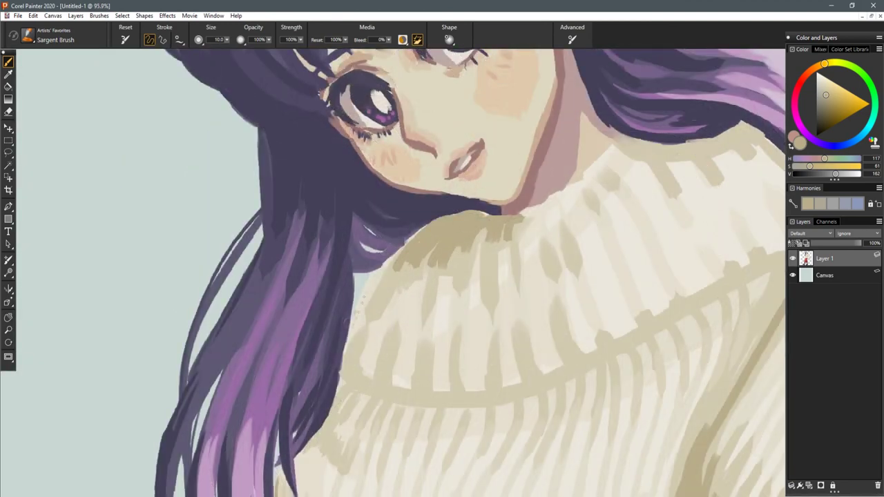
mouse_move(405, 246)
mouse_down()
mouse_move(353, 317)
mouse_move(348, 381)
mouse_move(461, 396)
mouse_move(574, 363)
mouse_move(666, 324)
mouse_move(744, 275)
mouse_up()
drag(714, 319, 467, 382)
mouse_move(501, 340)
mouse_down()
mouse_move(557, 310)
mouse_move(565, 323)
mouse_move(583, 310)
mouse_up()
scroll(442, 273, down, 8)
scroll(442, 273, down, 1)
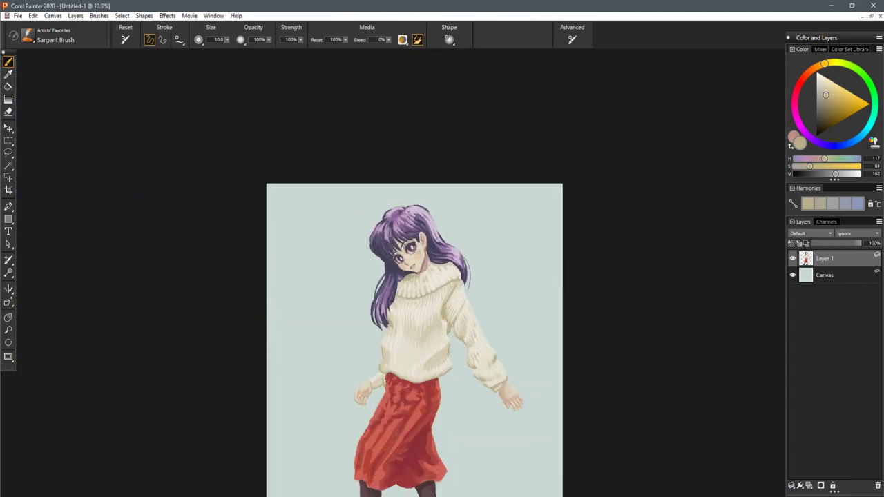
- Shade the turtleneck's upper rim beneath the chin and the hair with the same darker beige
key(ctrl+plus)
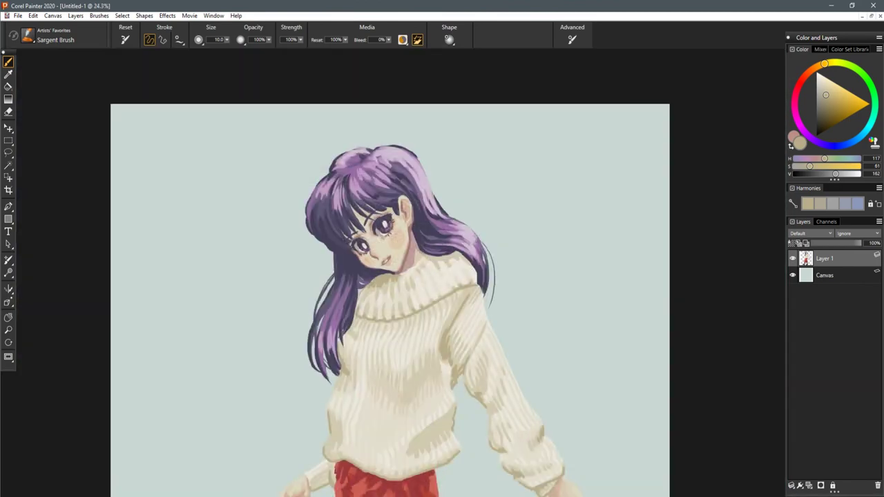
key(ctrl+plus)
key(ctrl+plus)
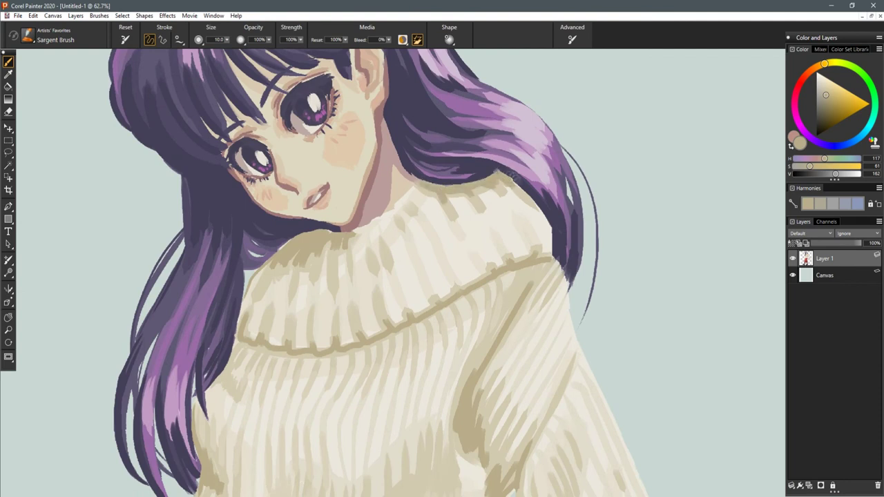
drag(332, 231, 313, 232)
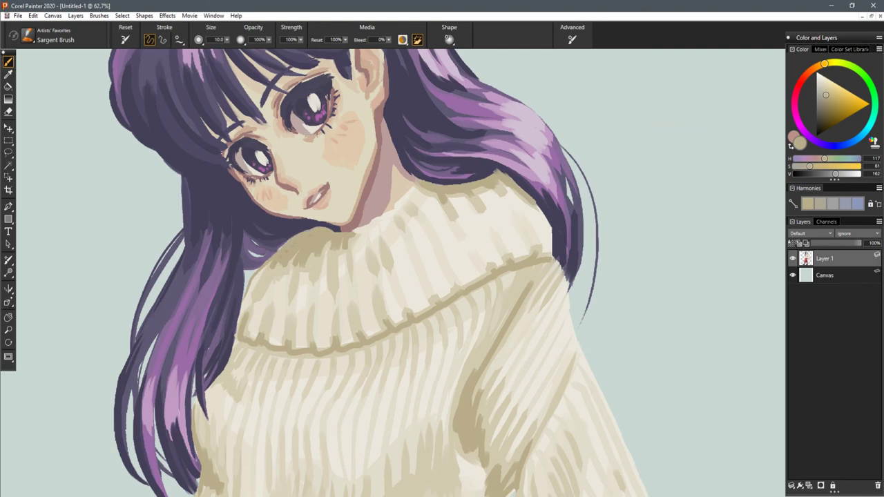
mouse_move(489, 325)
mouse_down()
mouse_move(513, 205)
mouse_move(525, 231)
mouse_up()
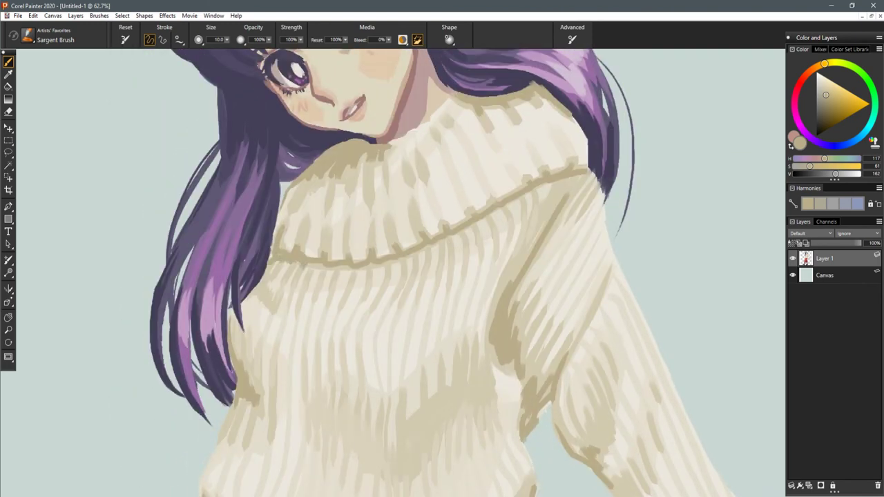
scroll(489, 256, down, 6)
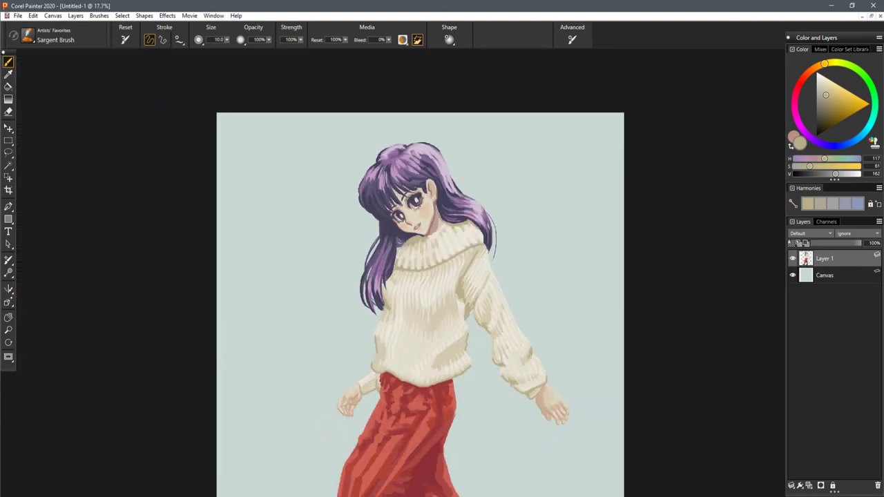
scroll(442, 220, up, 7)
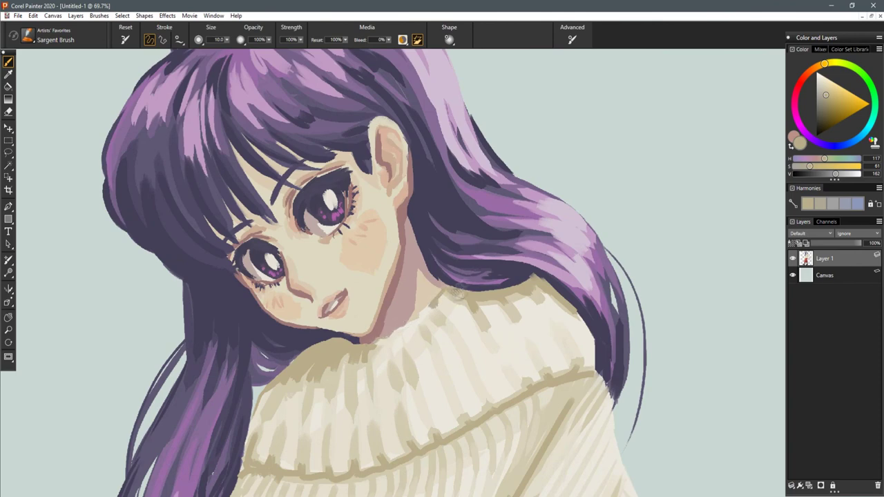
drag(457, 293, 503, 320)
- Sample the neck shadow, mix a darker reddish brown with saturation 43 and value 139, and deepen the shadow under the jaw
alt+click(444, 308)
mouse_move(450, 245)
mouse_down()
mouse_move(452, 298)
mouse_move(448, 286)
mouse_up()
mouse_move(443, 331)
mouse_down()
mouse_move(439, 359)
mouse_move(431, 355)
mouse_move(418, 225)
mouse_up()
scroll(432, 331, down, 5)
scroll(582, 333, down, 1)
scroll(583, 336, up, 1)
drag(586, 338, 586, 316)
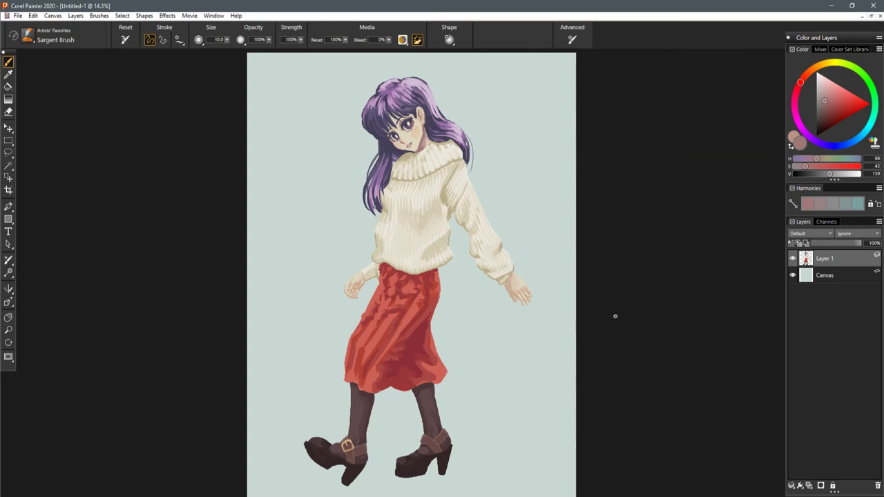
- Sample the dark hair purple, set it to saturation 41 and value 68, and darken the lower outer edge of the hair beside the face
drag(403, 85, 409, 191)
scroll(412, 234, up, 9)
drag(414, 250, 569, 397)
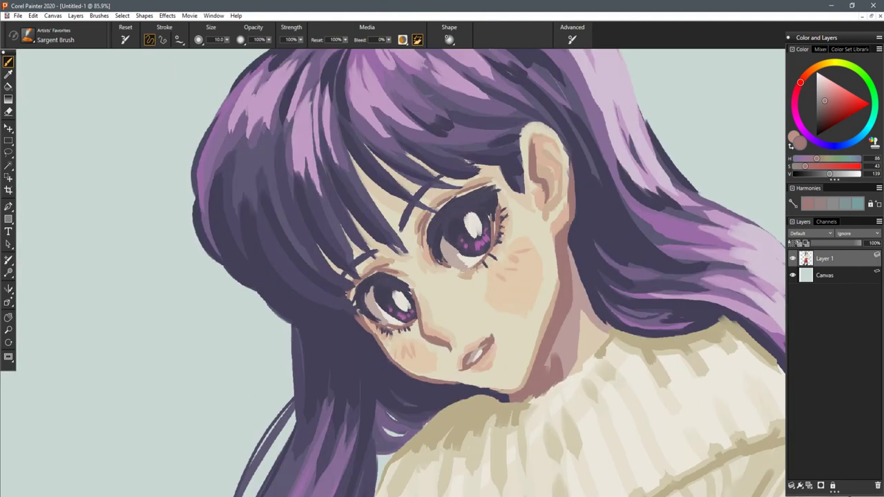
alt+click(342, 327)
drag(814, 175, 813, 177)
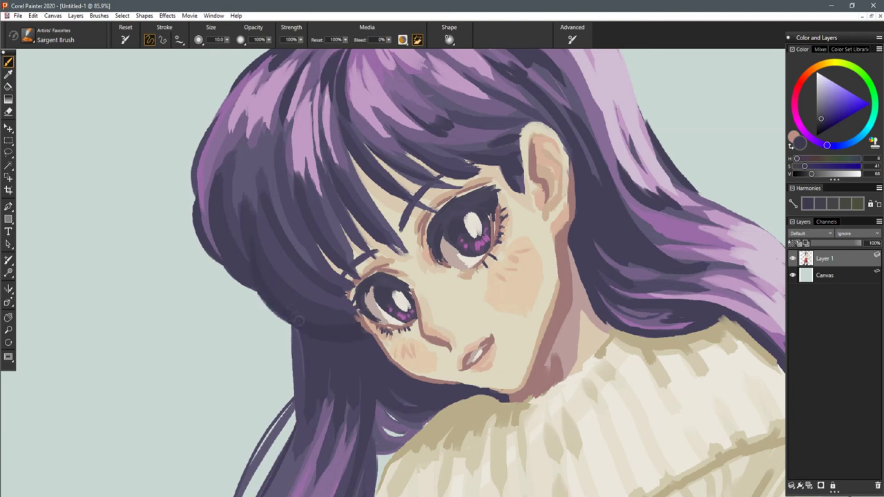
drag(225, 266, 197, 235)
drag(587, 366, 387, 416)
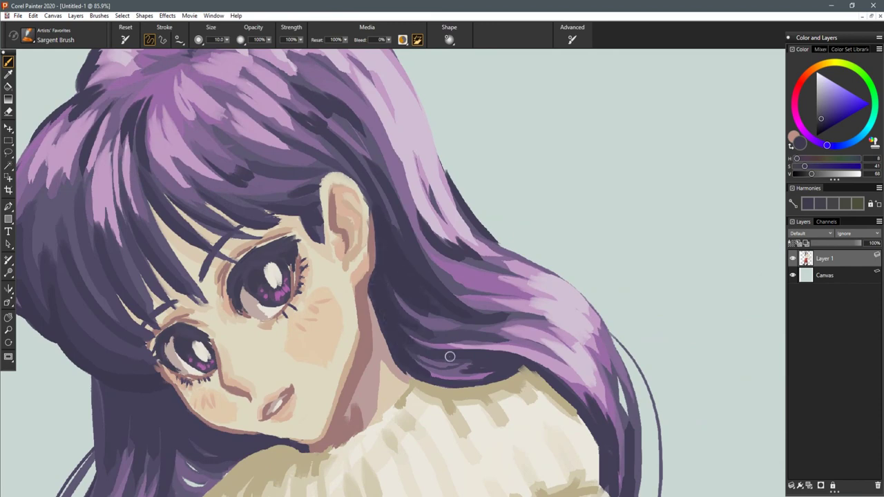
scroll(449, 357, down, 11)
drag(444, 375, 464, 304)
scroll(463, 304, down, 5)
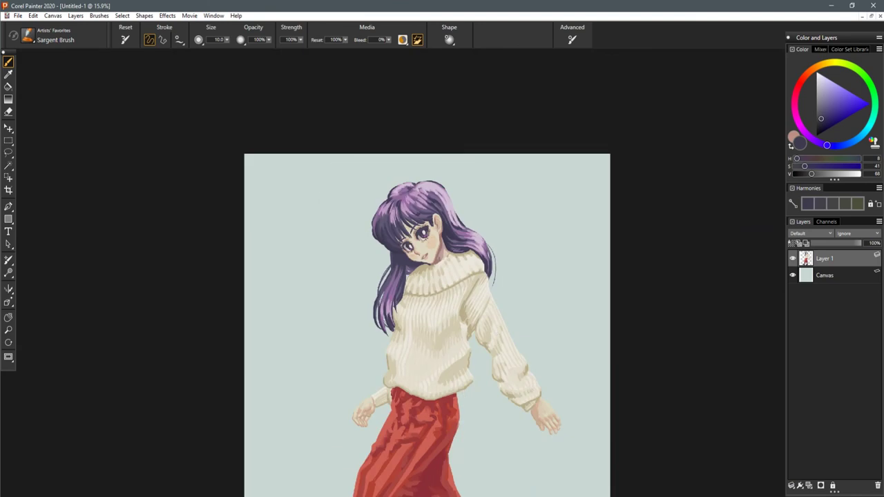
scroll(405, 274, up, 5)
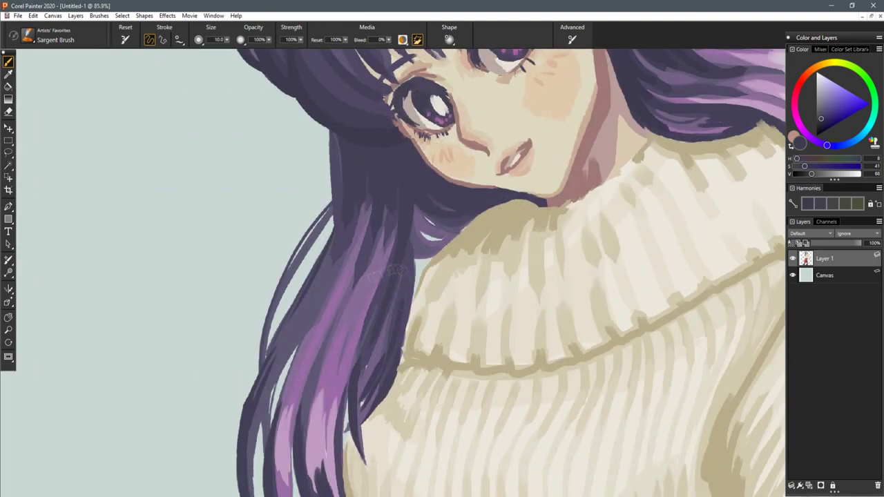
- Darken the hair behind the cheek, above the collar and along the crown's outline with the same dark purple
drag(416, 352, 428, 245)
drag(255, 306, 282, 439)
key(ctrl+z)
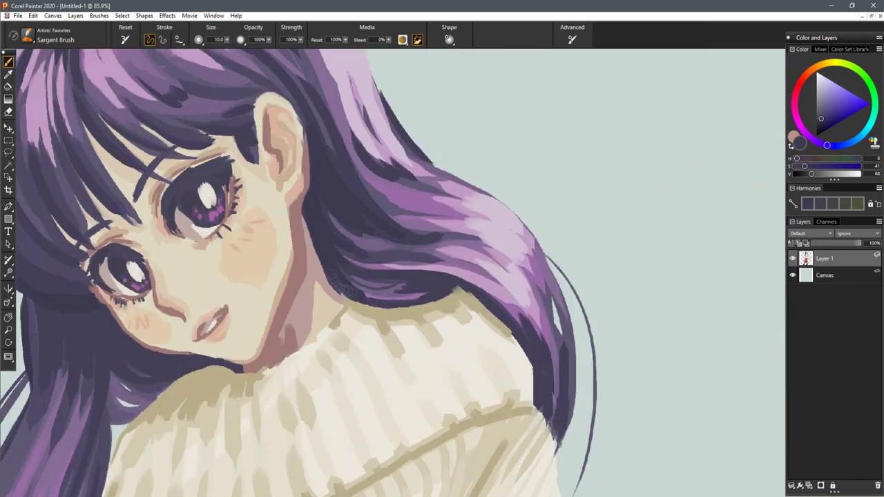
mouse_move(345, 289)
mouse_down()
mouse_move(412, 306)
mouse_move(470, 292)
mouse_up()
drag(520, 339, 540, 389)
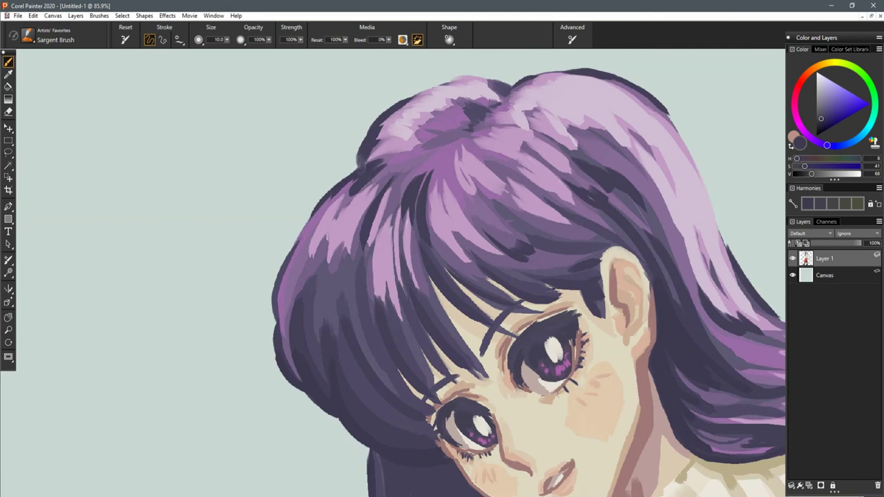
drag(360, 170, 379, 125)
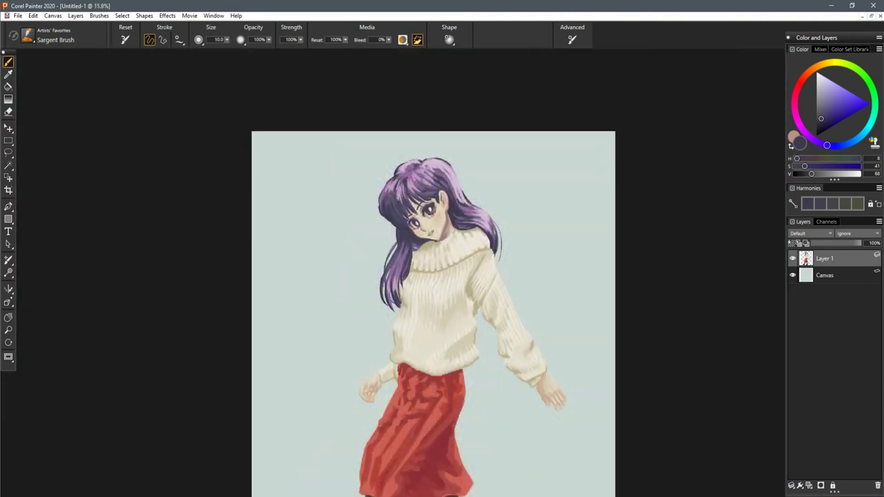
drag(497, 305, 469, 232)
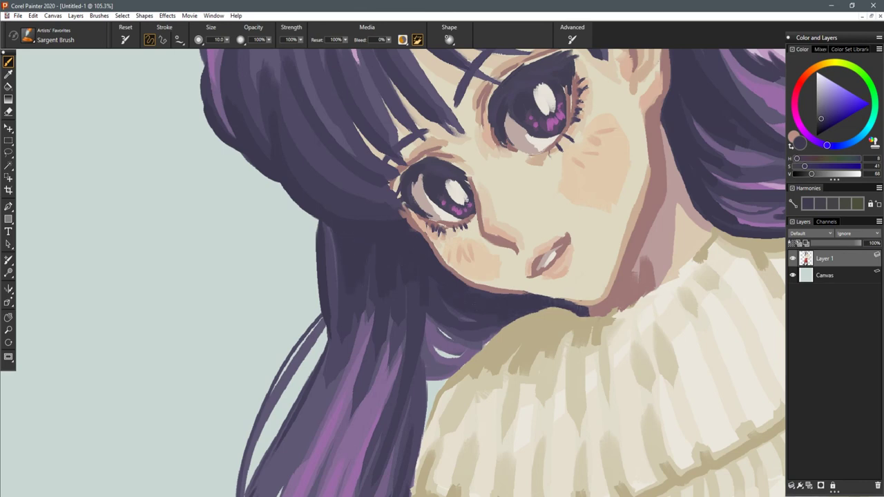
- Reduce the brush size to 4.8
scroll(540, 297, down, 20)
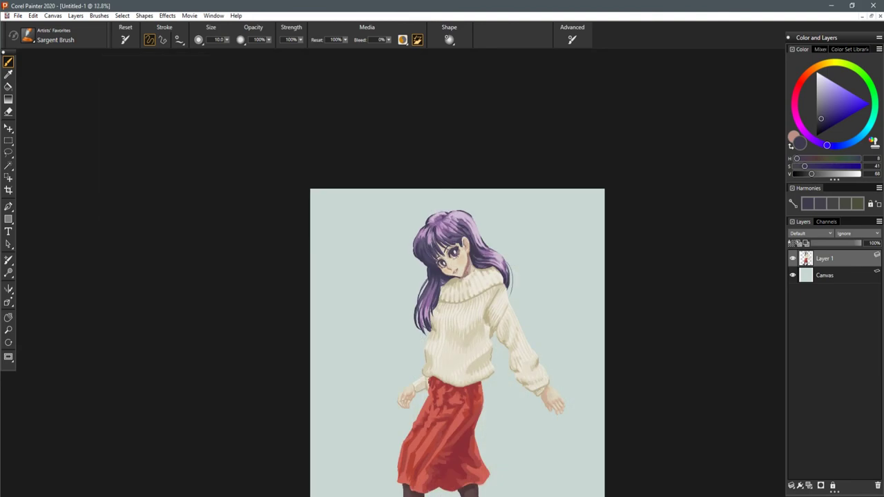
scroll(449, 259, up, 6)
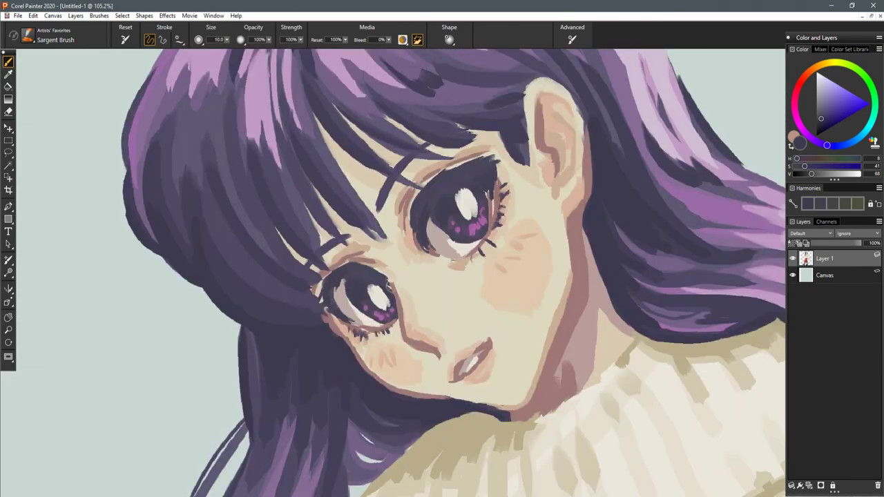
key(bracketleft)
key(bracketleft)
key(bracketleft)
key(bracketleft)
key(bracketleft)
key(bracketleft)
key(bracketleft)
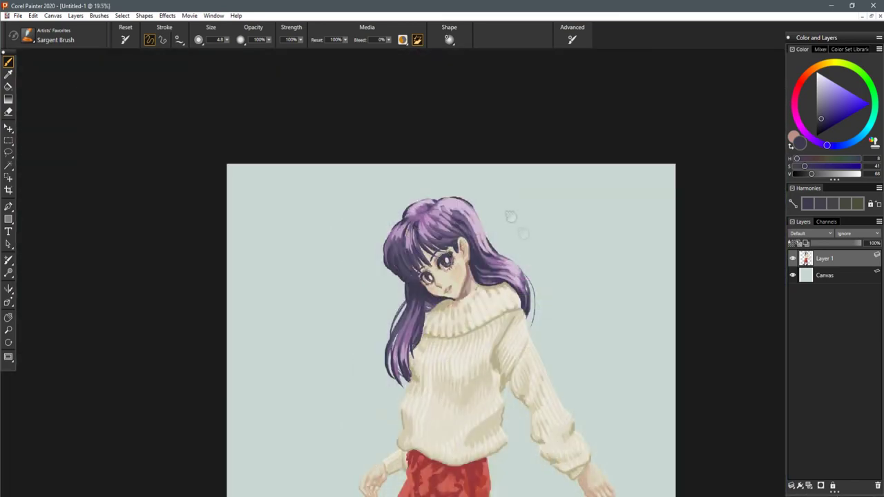
- Darken the larger eye's upper rim, and sample a purple with saturation 32 and value 79 to touch up its outer edge
drag(511, 217, 480, 105)
scroll(510, 152, down, 1)
drag(555, 205, 584, 294)
scroll(470, 291, up, 6)
scroll(483, 219, up, 4)
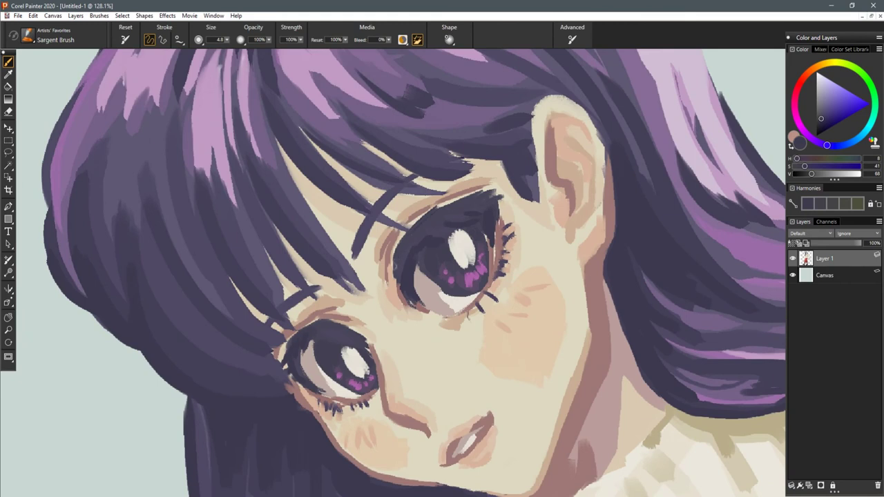
drag(433, 213, 496, 198)
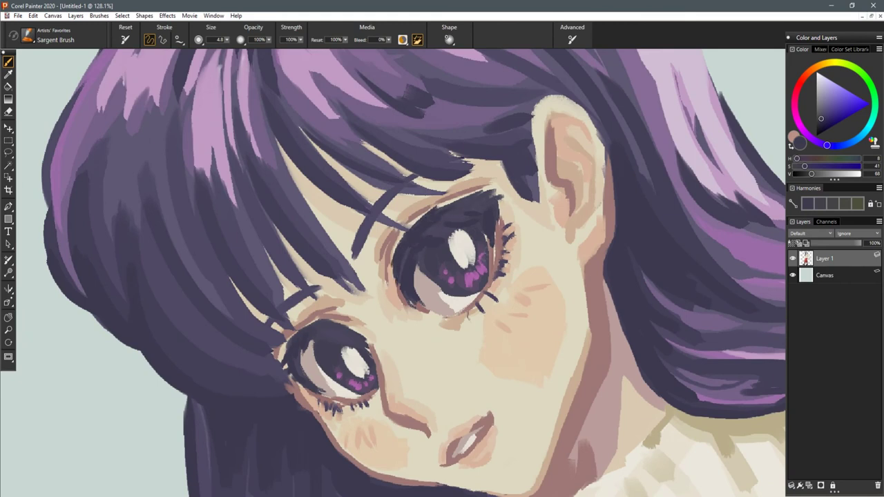
alt+click(458, 209)
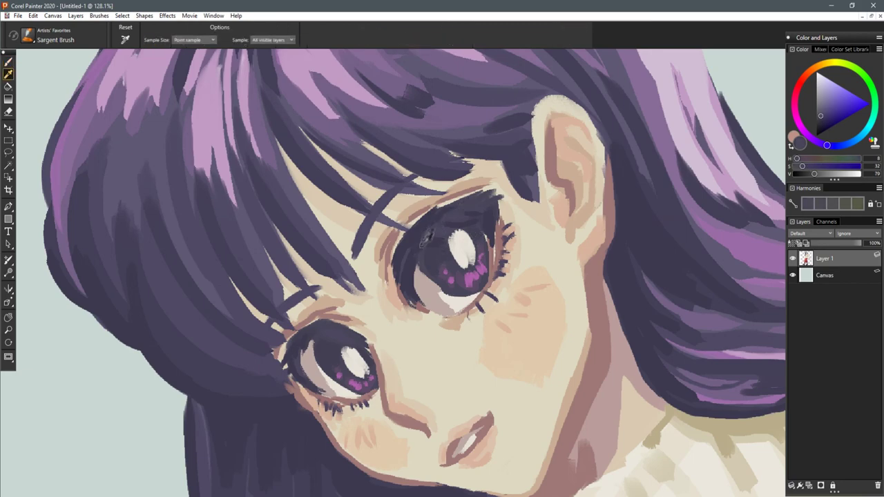
drag(413, 234, 404, 252)
- Sample the dark reddish brown of the raised shoe and touch up the top of its toe
key(ctrl+minus)
key(ctrl+minus)
key(ctrl+minus)
key(ctrl+minus)
key(ctrl+minus)
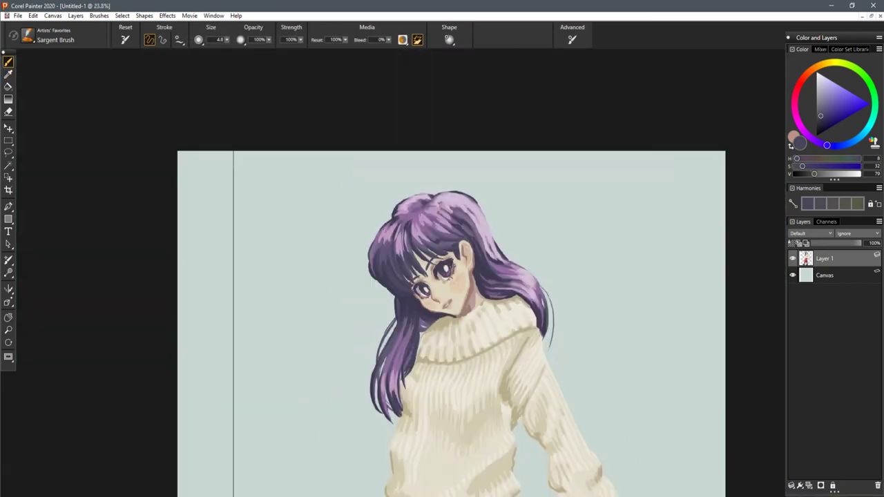
drag(502, 278, 475, 179)
scroll(475, 178, down, 2)
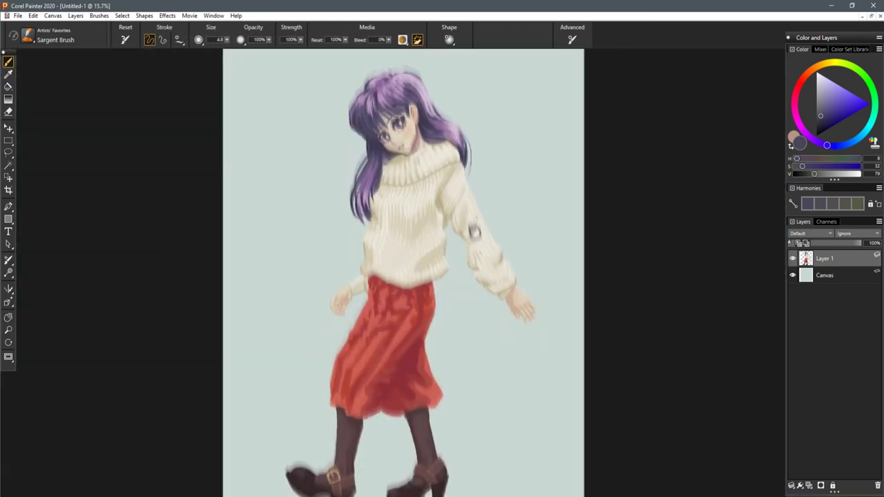
scroll(576, 253, down, 1)
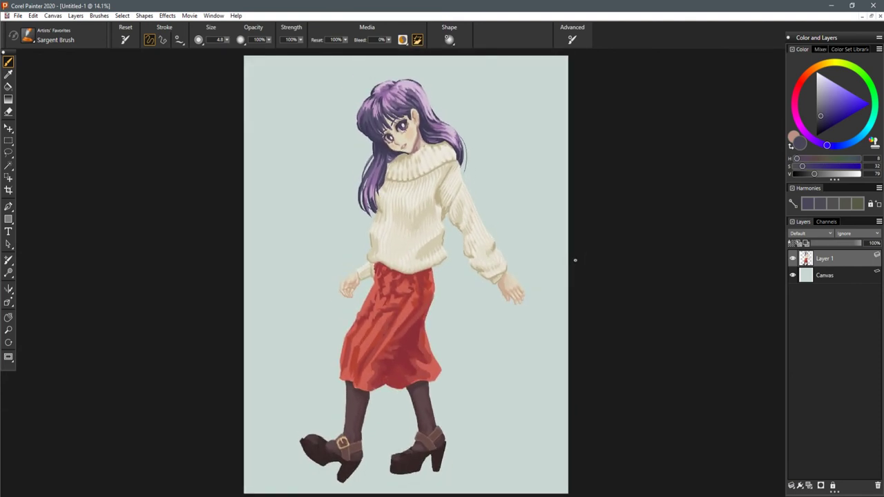
alt+click(316, 438)
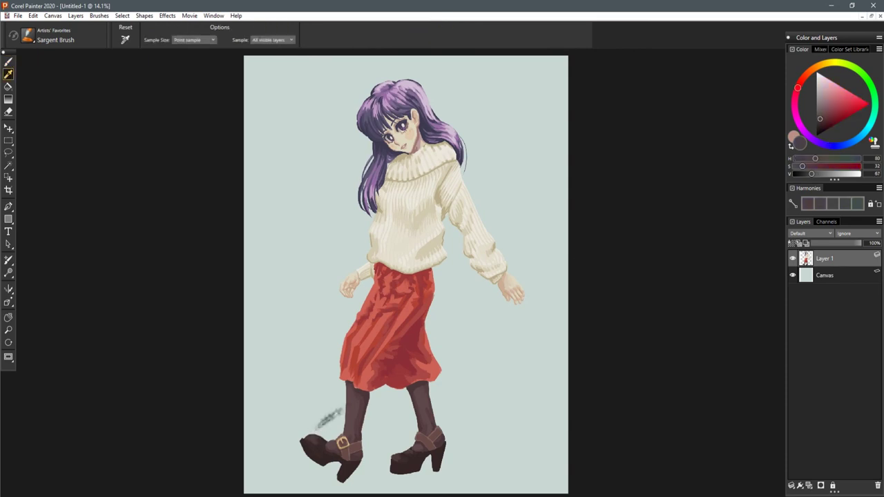
drag(305, 437, 312, 438)
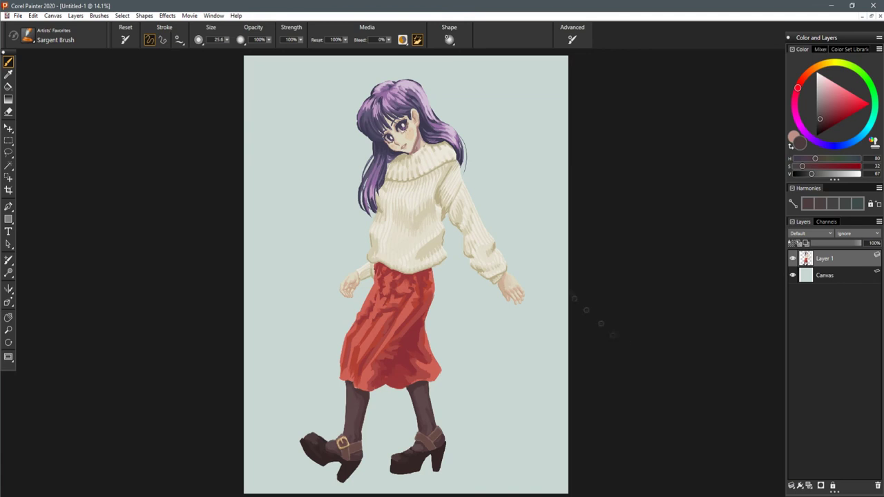
- Sample the light lilac highlight from the crown of the hair
drag(409, 115, 442, 274)
scroll(441, 274, up, 10)
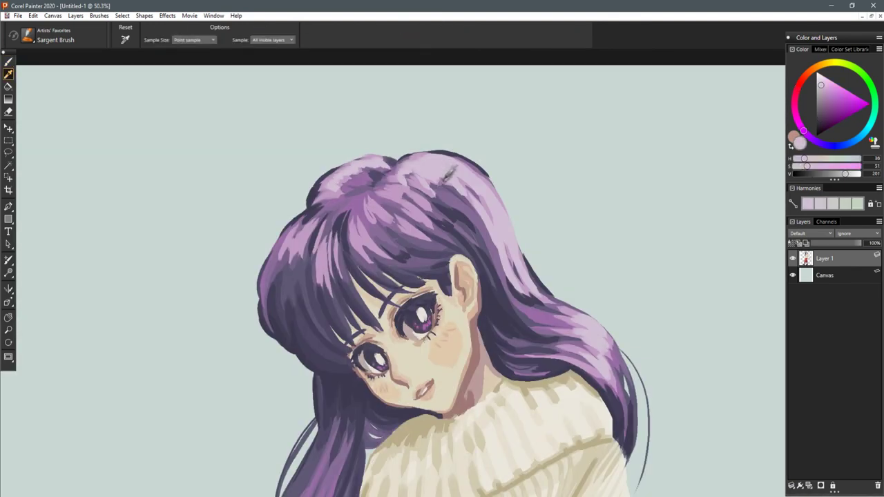
alt+click(387, 194)
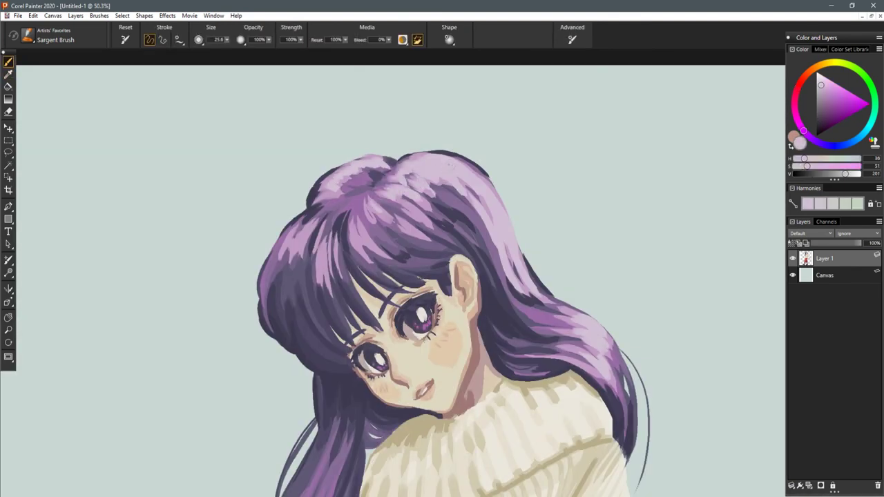
scroll(639, 212, down, 5)
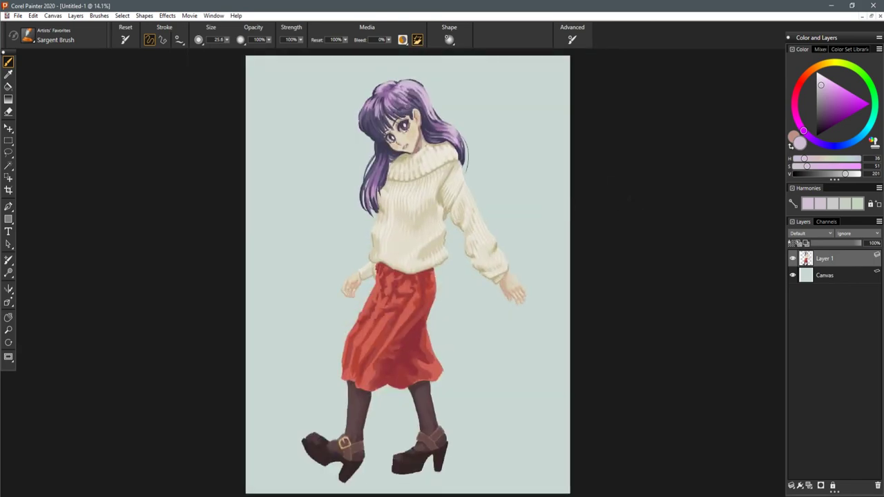
- Sample a tan skin shadow with saturation 86 and value 176, and shade the forehead between the bangs with a size 8 brush
scroll(399, 110, up, 5)
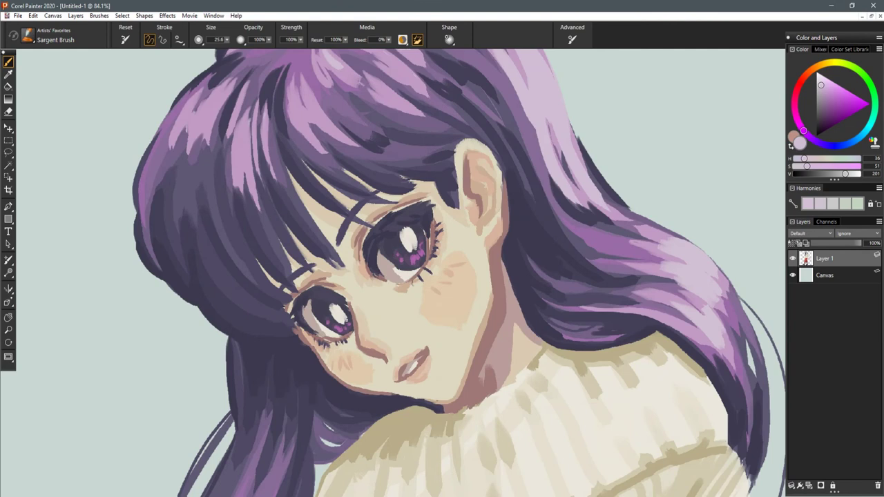
alt+click(378, 219)
key(ctrl+z)
mouse_move(418, 186)
mouse_down()
mouse_move(434, 182)
mouse_move(453, 206)
mouse_up()
drag(342, 167, 364, 183)
key(ctrl+z)
drag(285, 166, 343, 215)
drag(288, 224, 301, 244)
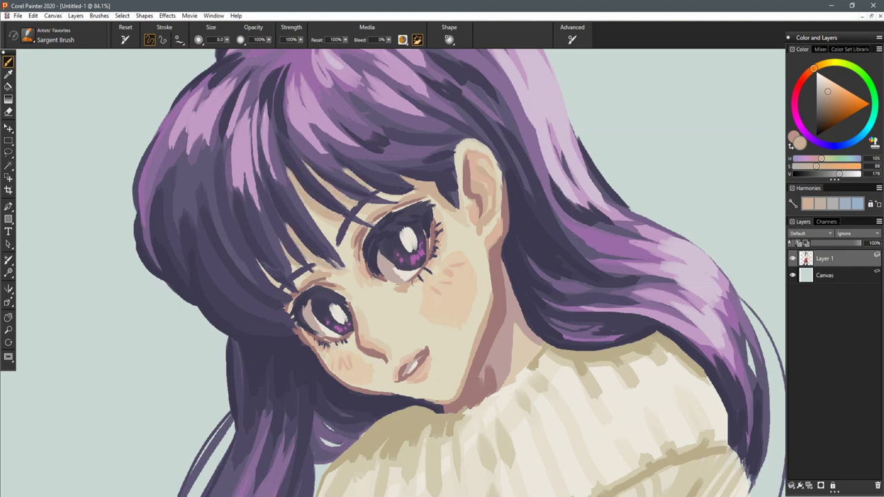
- Sample the raised shoe buckle's gold, lower its value to 96, and darken the frame edges and prong with a size 3.6 brush
scroll(519, 314, down, 6)
mouse_move(580, 359)
mouse_down()
mouse_move(488, 192)
mouse_move(489, 173)
mouse_up()
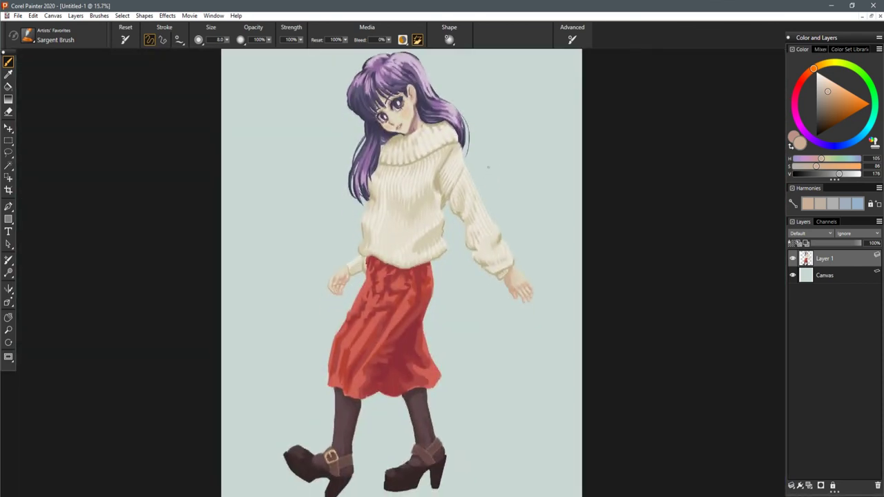
scroll(488, 167, down, 1)
drag(491, 170, 492, 175)
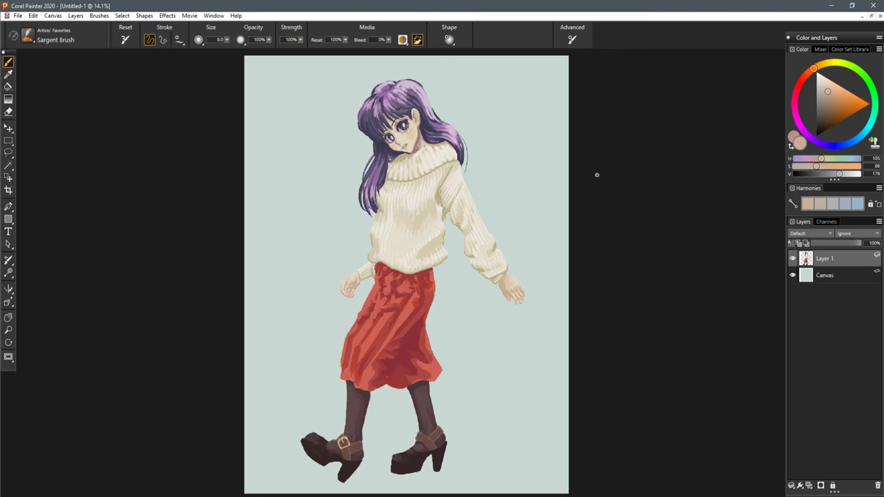
drag(331, 443, 336, 404)
scroll(340, 403, up, 9)
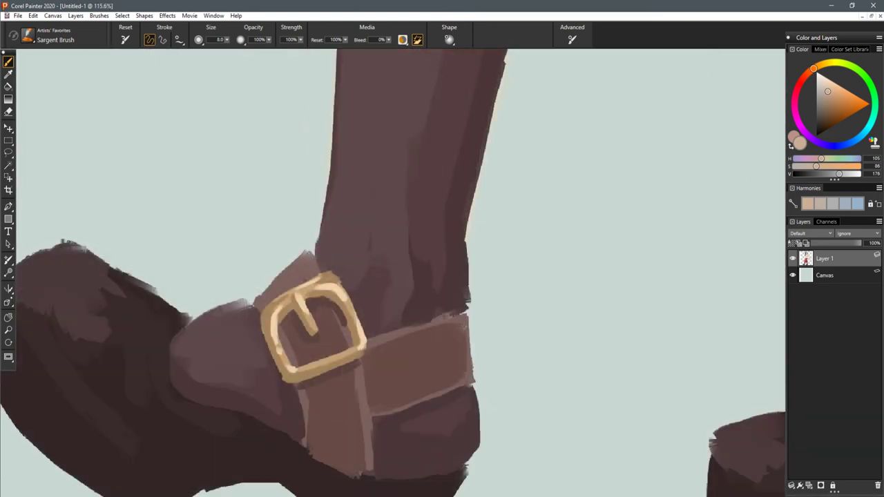
alt+click(267, 332)
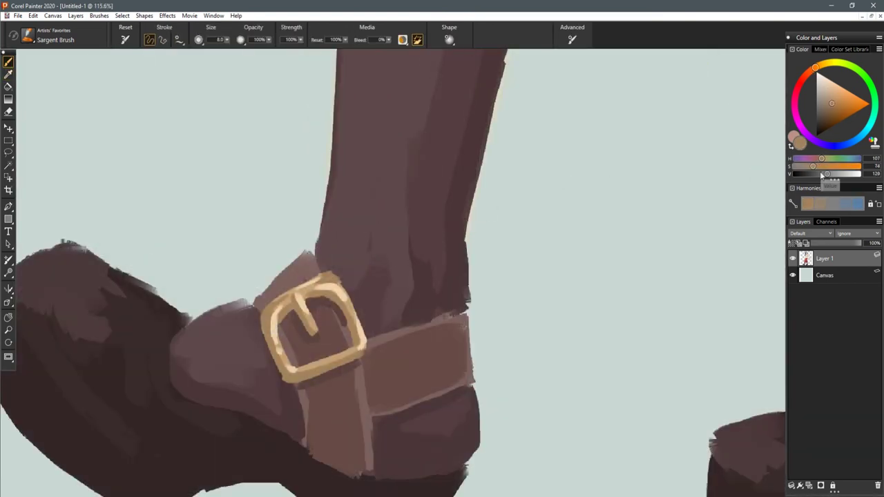
click(819, 174)
mouse_move(268, 319)
mouse_down()
mouse_move(267, 351)
mouse_move(287, 381)
mouse_move(365, 357)
mouse_move(305, 379)
mouse_up()
drag(292, 297, 312, 335)
drag(311, 298, 353, 346)
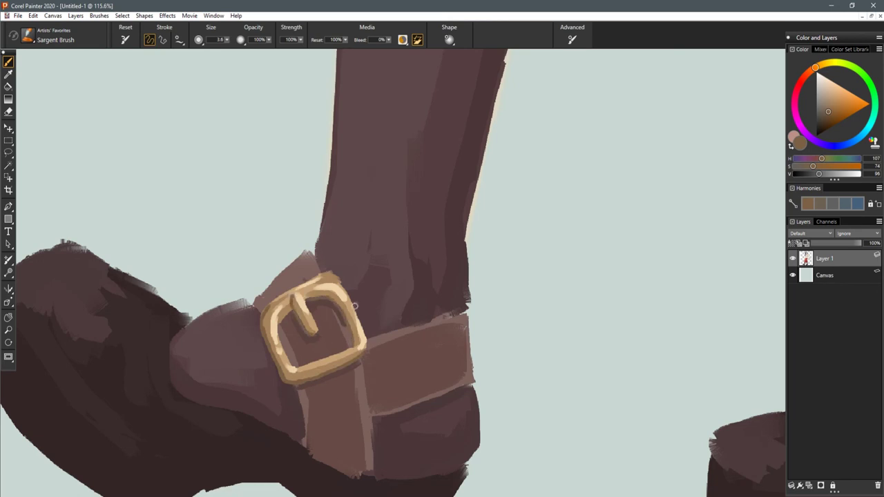
- Try adding darker strokes along the buckle's upper corner and outer side
drag(319, 284, 343, 286)
key(ctrl+z)
drag(286, 295, 268, 328)
key(ctrl+z)
scroll(322, 265, down, 8)
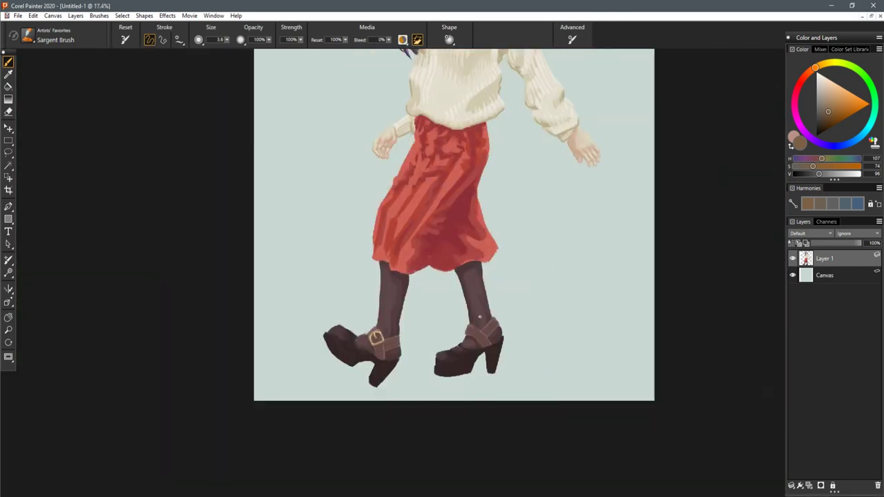
scroll(480, 317, down, 1)
drag(547, 227, 509, 337)
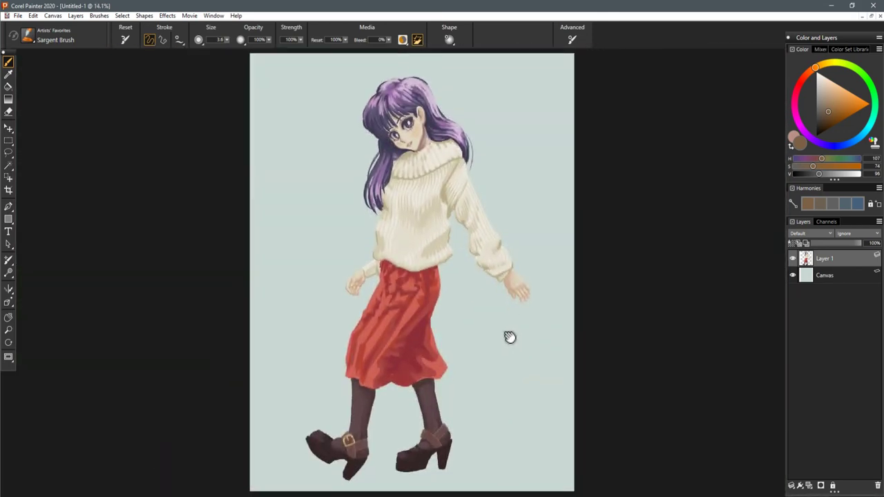